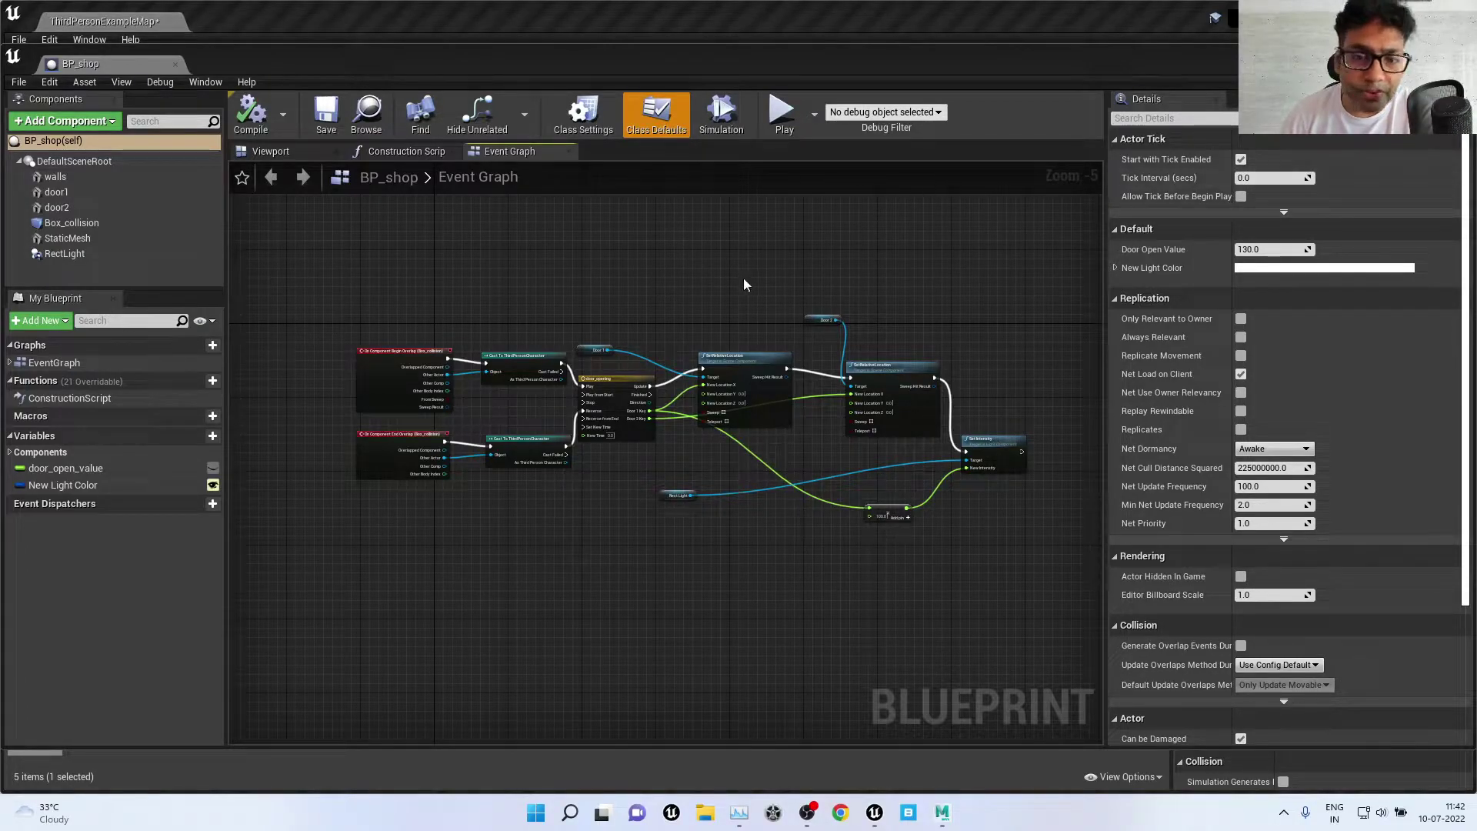
Step: Zoom the Event Graph, return to the level editor and select the Floor actor
scroll(743, 284, "up", 1)
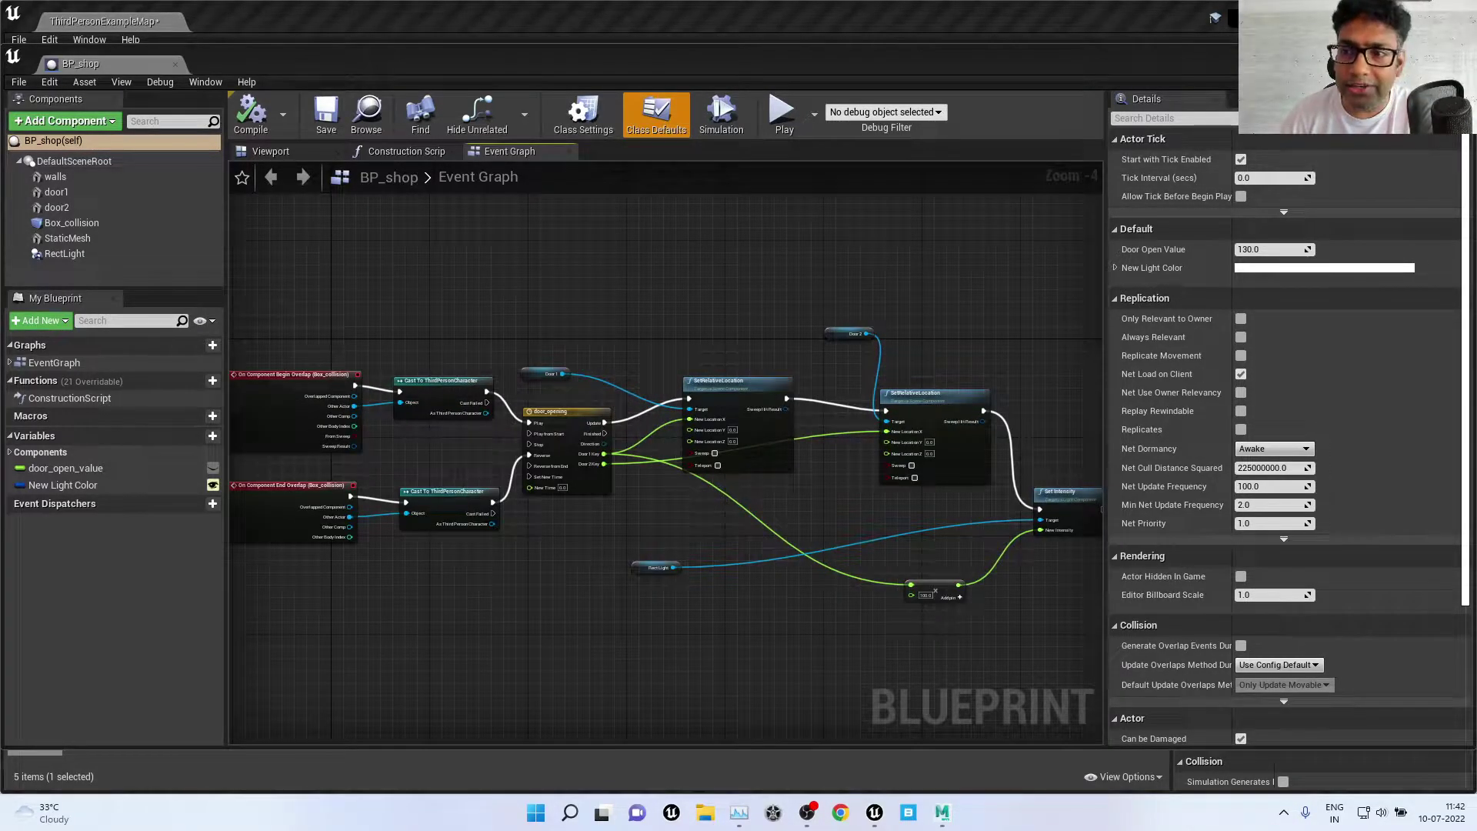
key("alt+Tab")
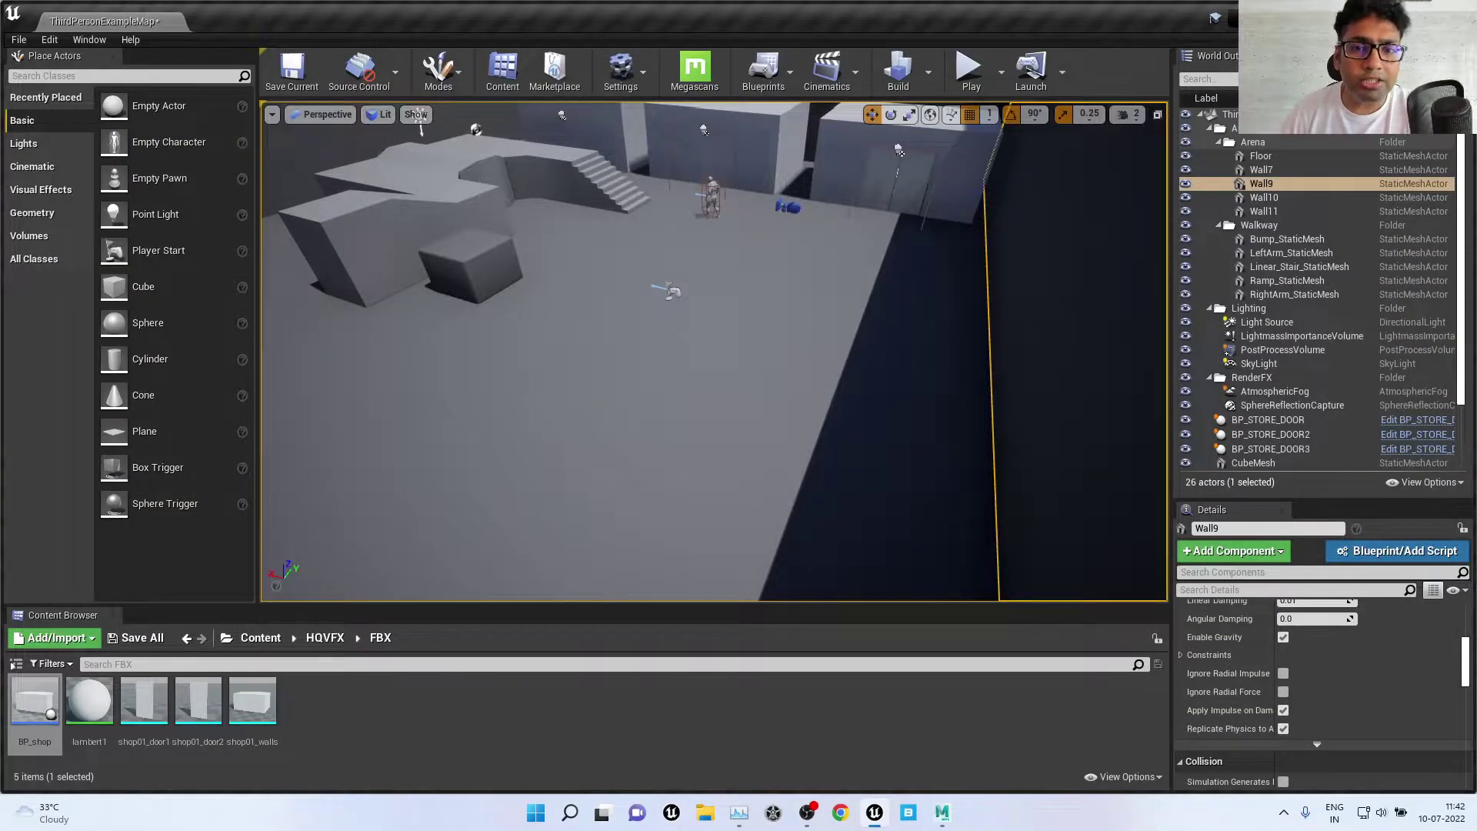
left_click(845, 281)
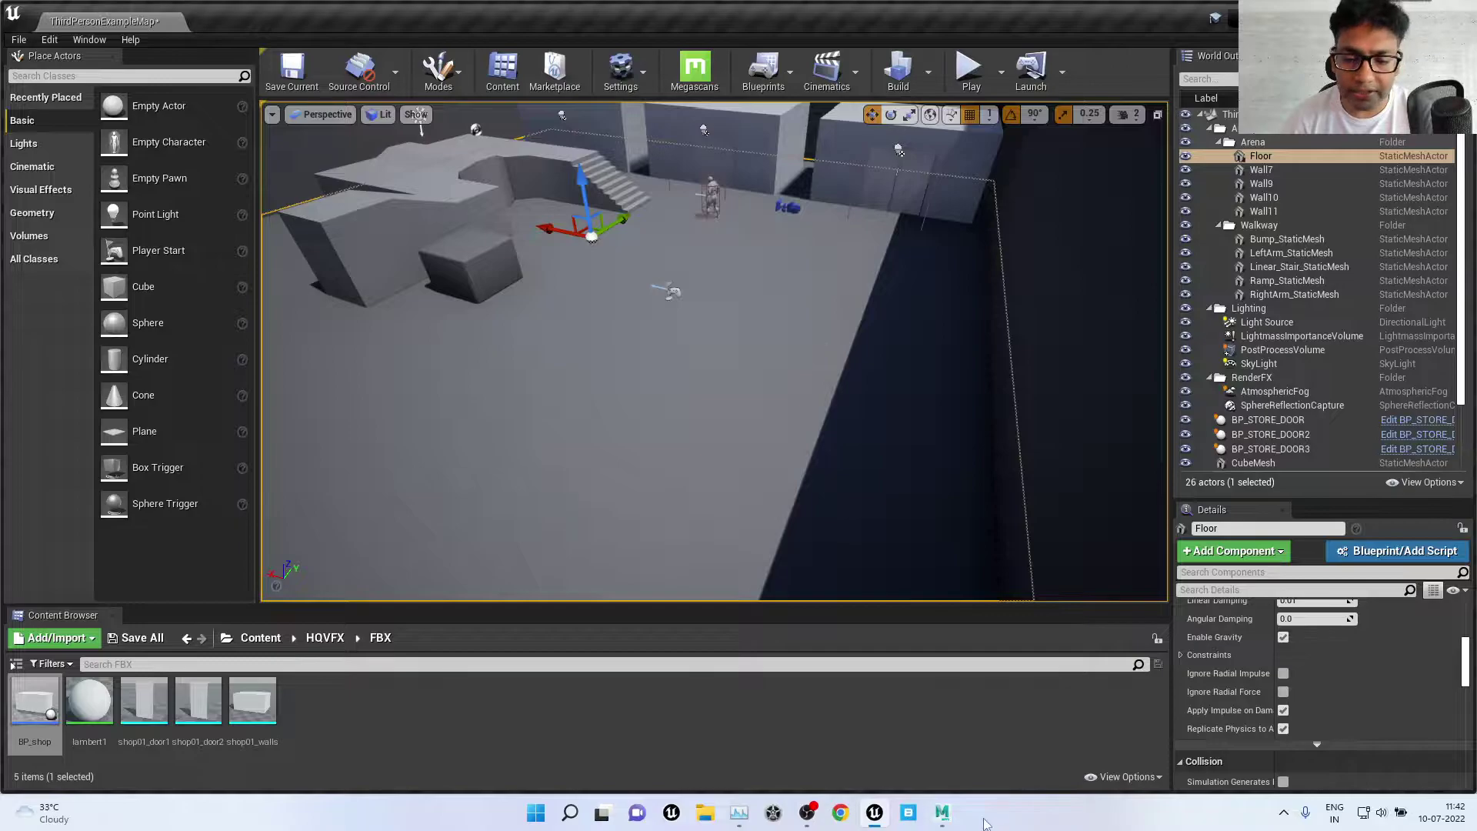
Step: In Maya's shop scene, orbit to face the shop front and switch to shaded display
mouse_move(946, 817)
left_click(1000, 731)
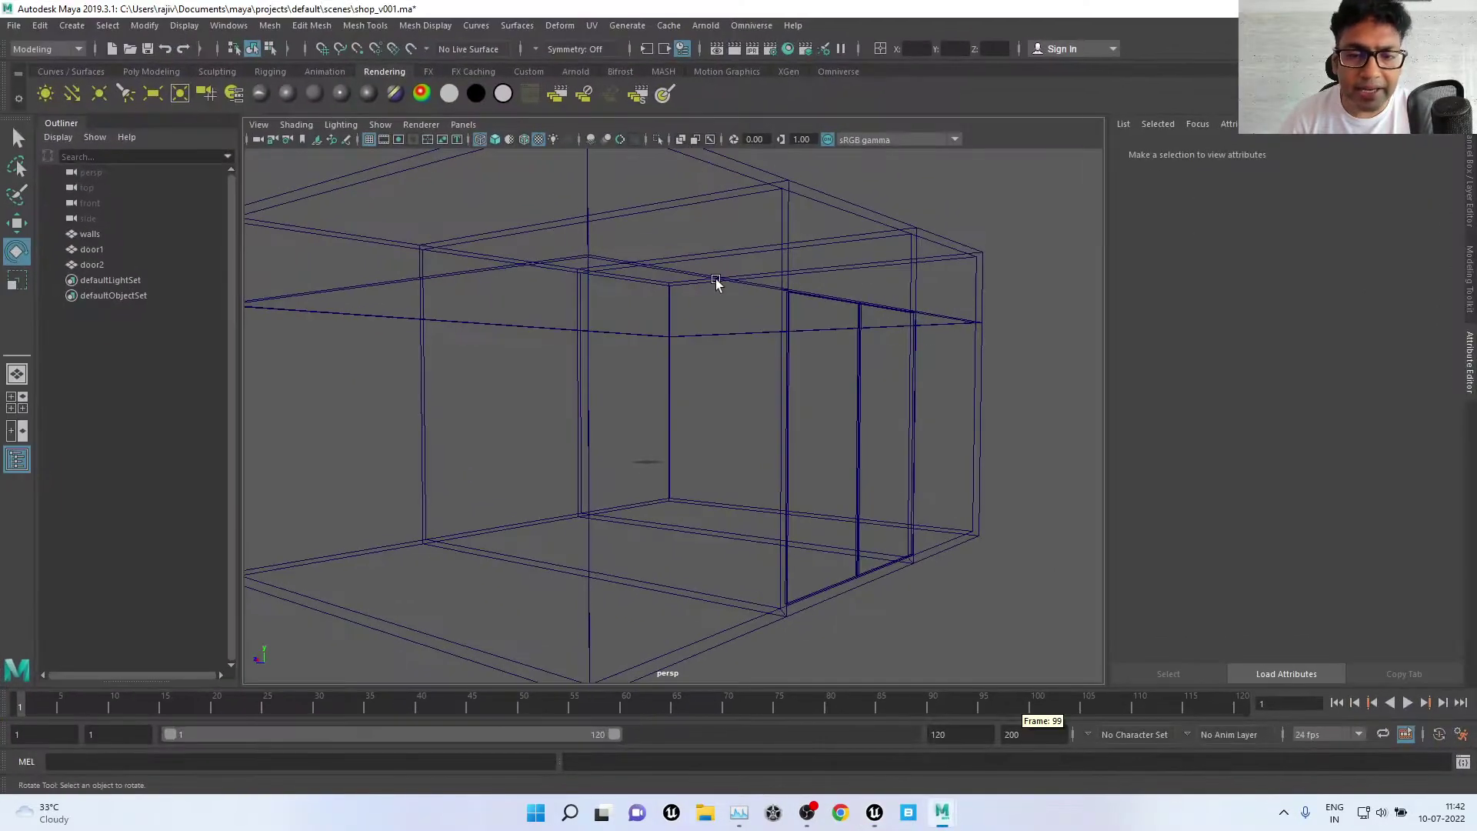
left_click(977, 380)
left_click_drag(967, 364, 858, 363, "alt")
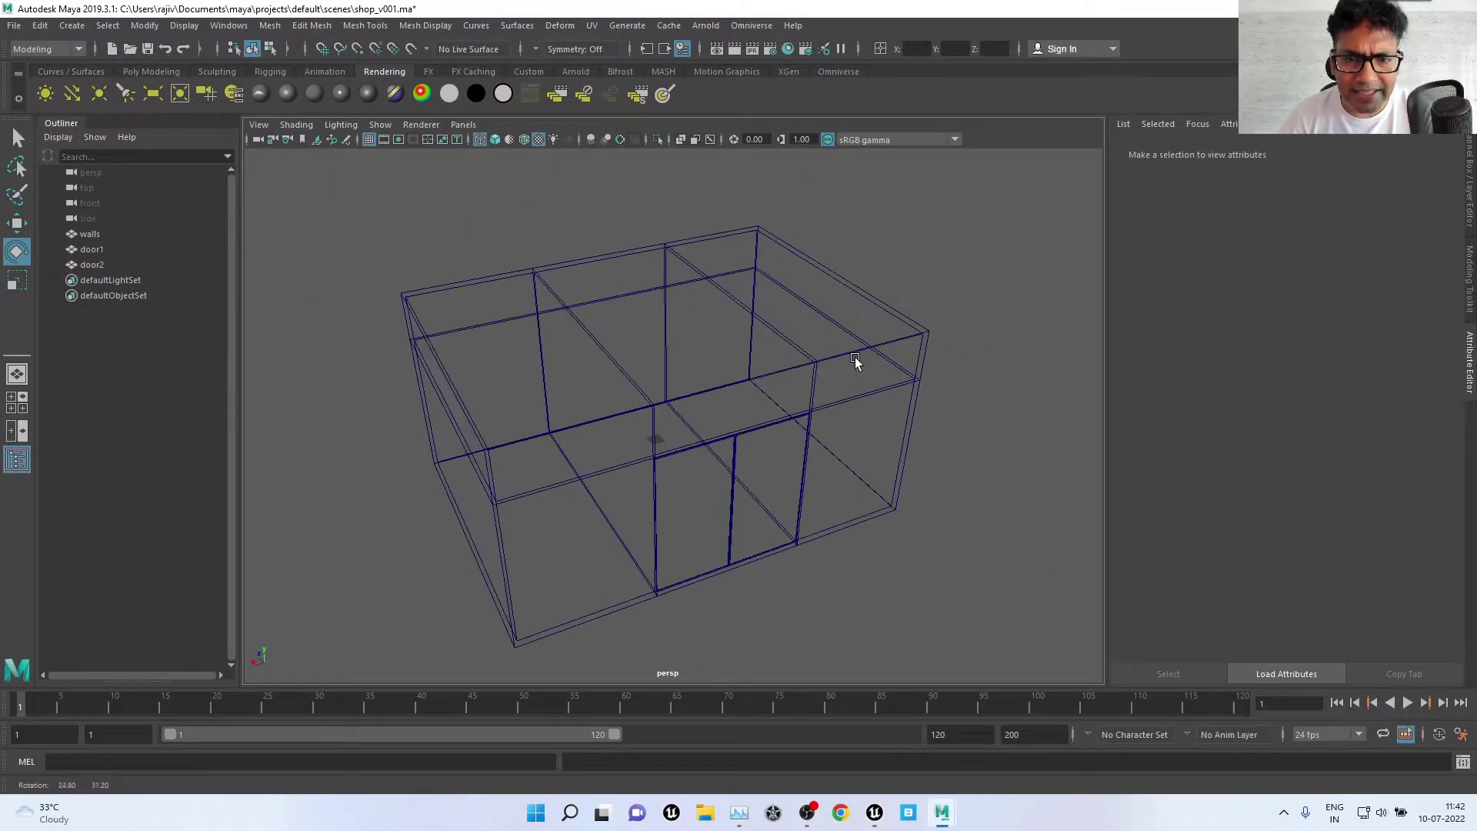
left_click(804, 432)
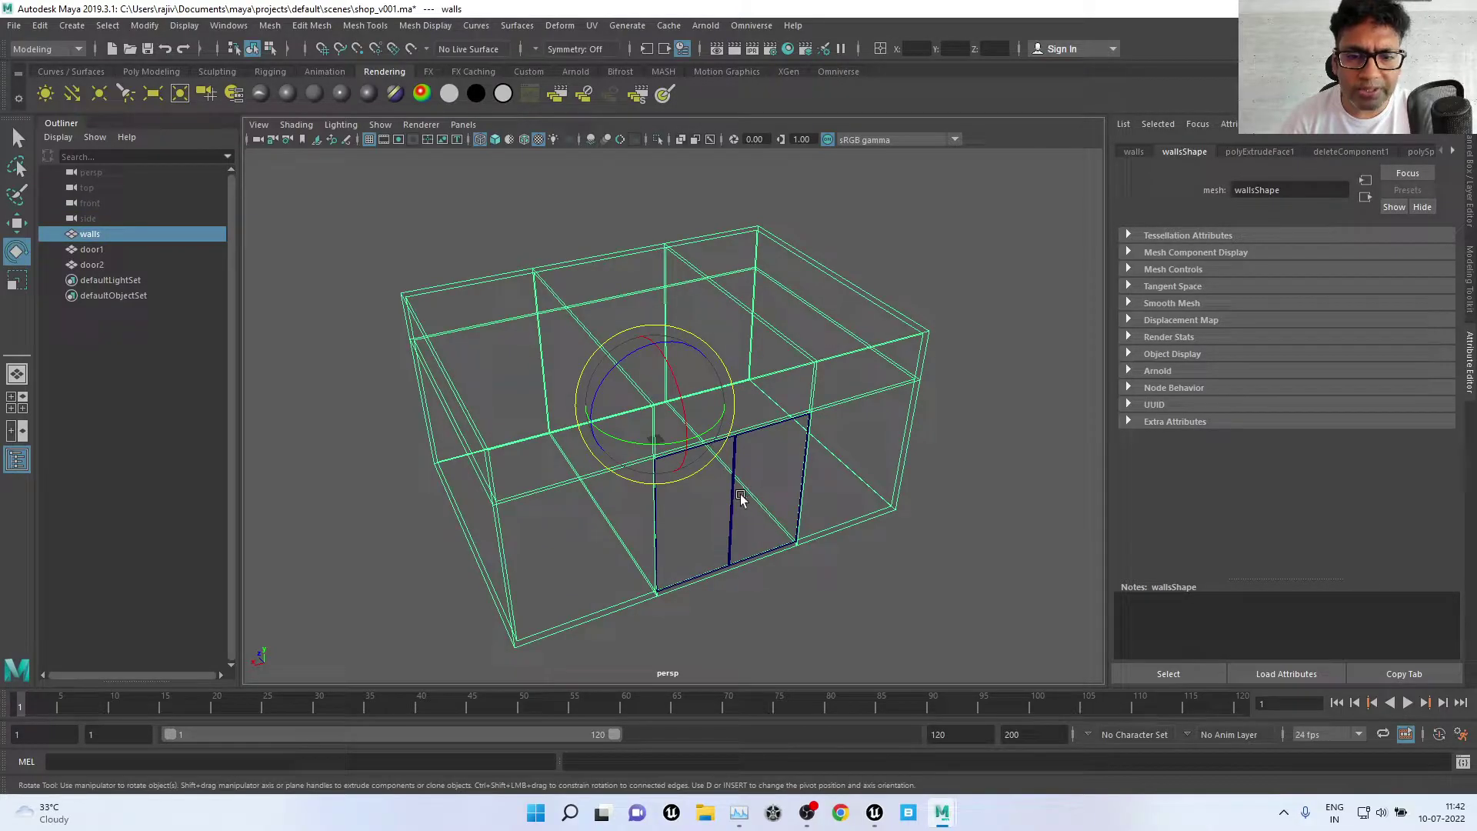
left_click(859, 457)
key("4")
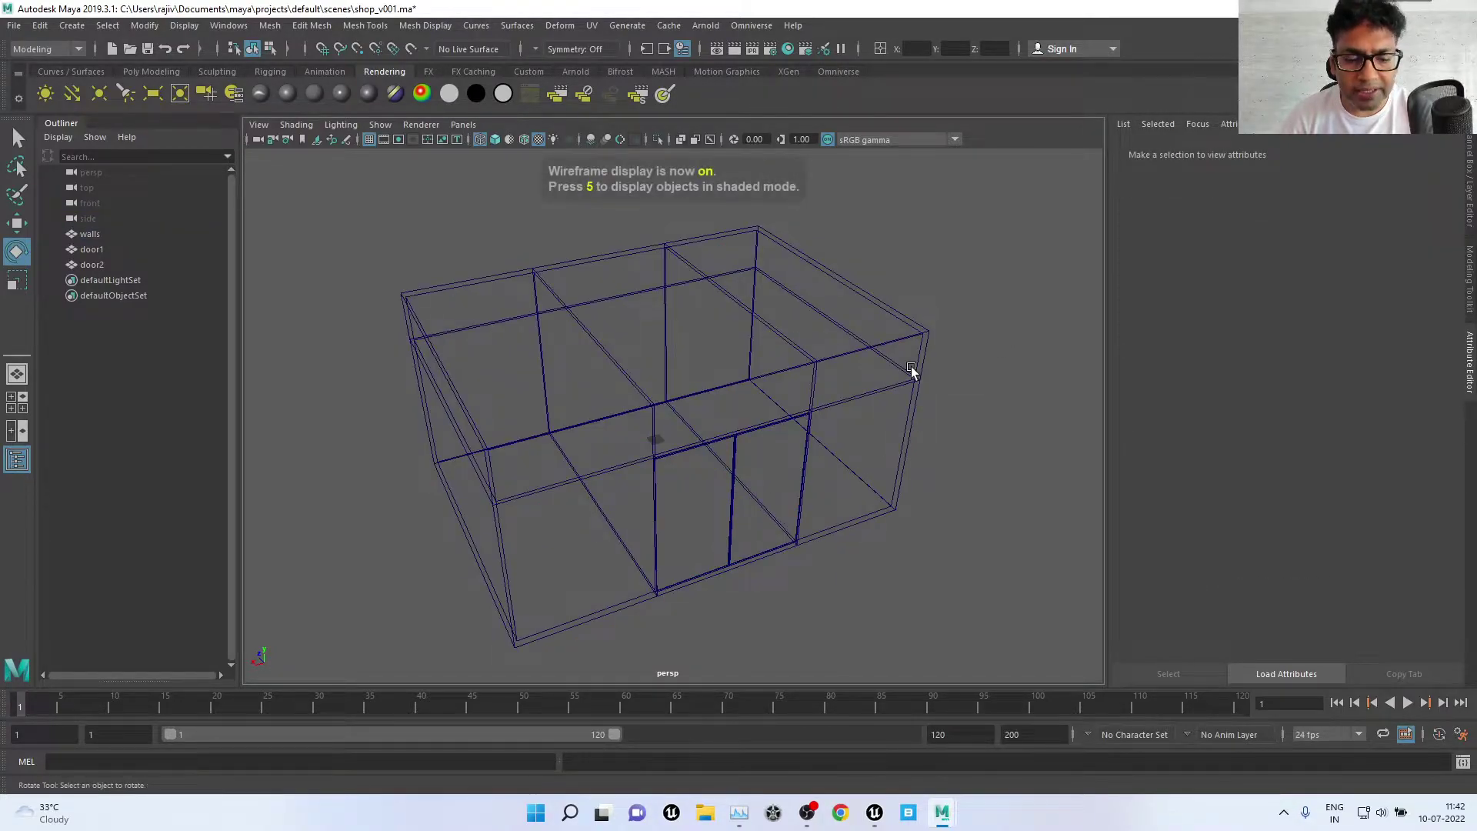
key("5")
mouse_move(810, 538)
left_mouse_down("alt")
mouse_move(763, 490)
mouse_move(808, 494)
left_mouse_up("alt")
Step: Test-slide door2 sideways along X, then undo the move
left_click(771, 432)
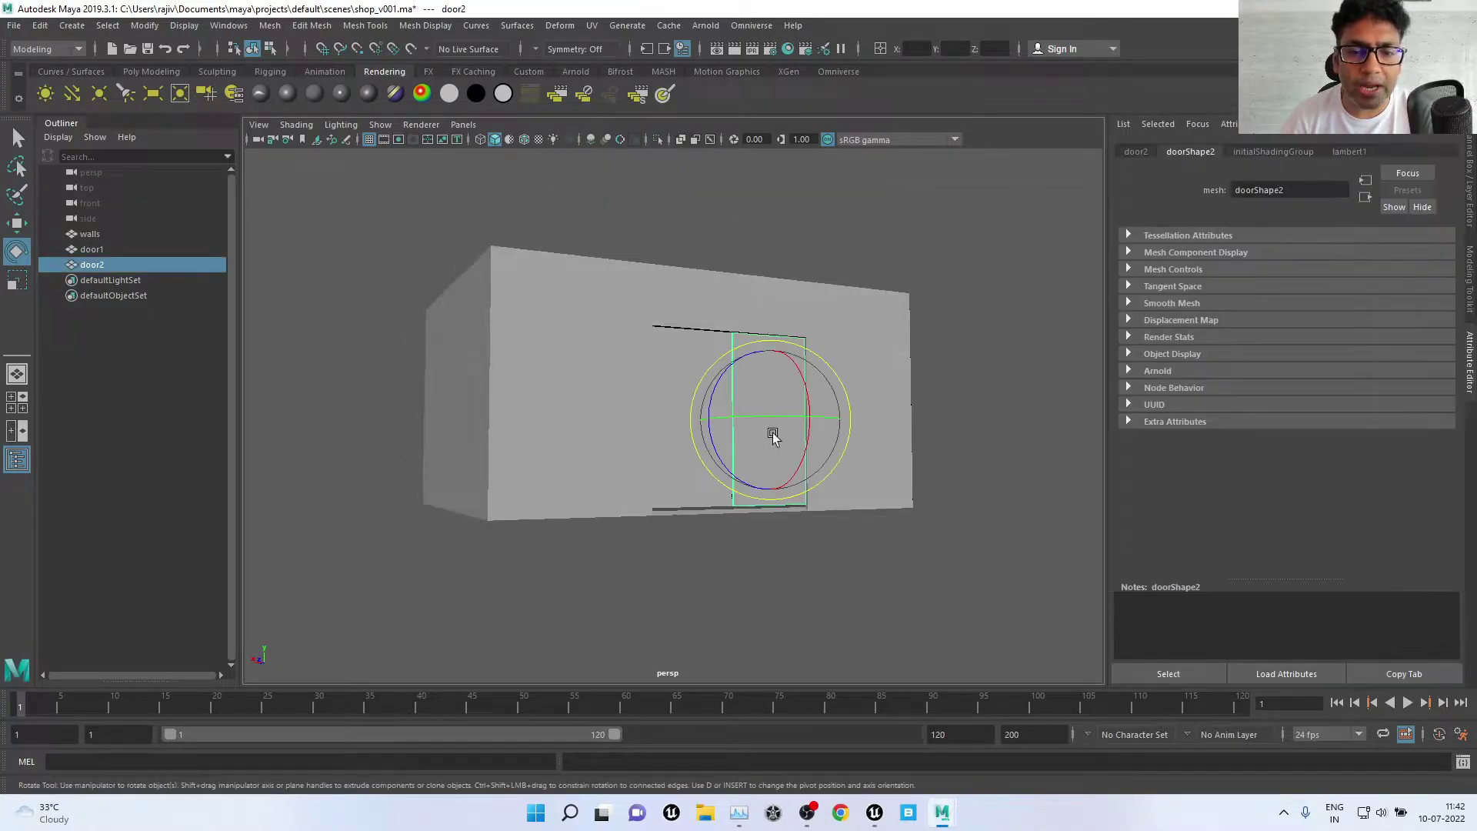
key("w")
mouse_move(768, 428)
left_mouse_down("alt")
mouse_move(818, 521)
mouse_move(765, 487)
left_mouse_up("alt")
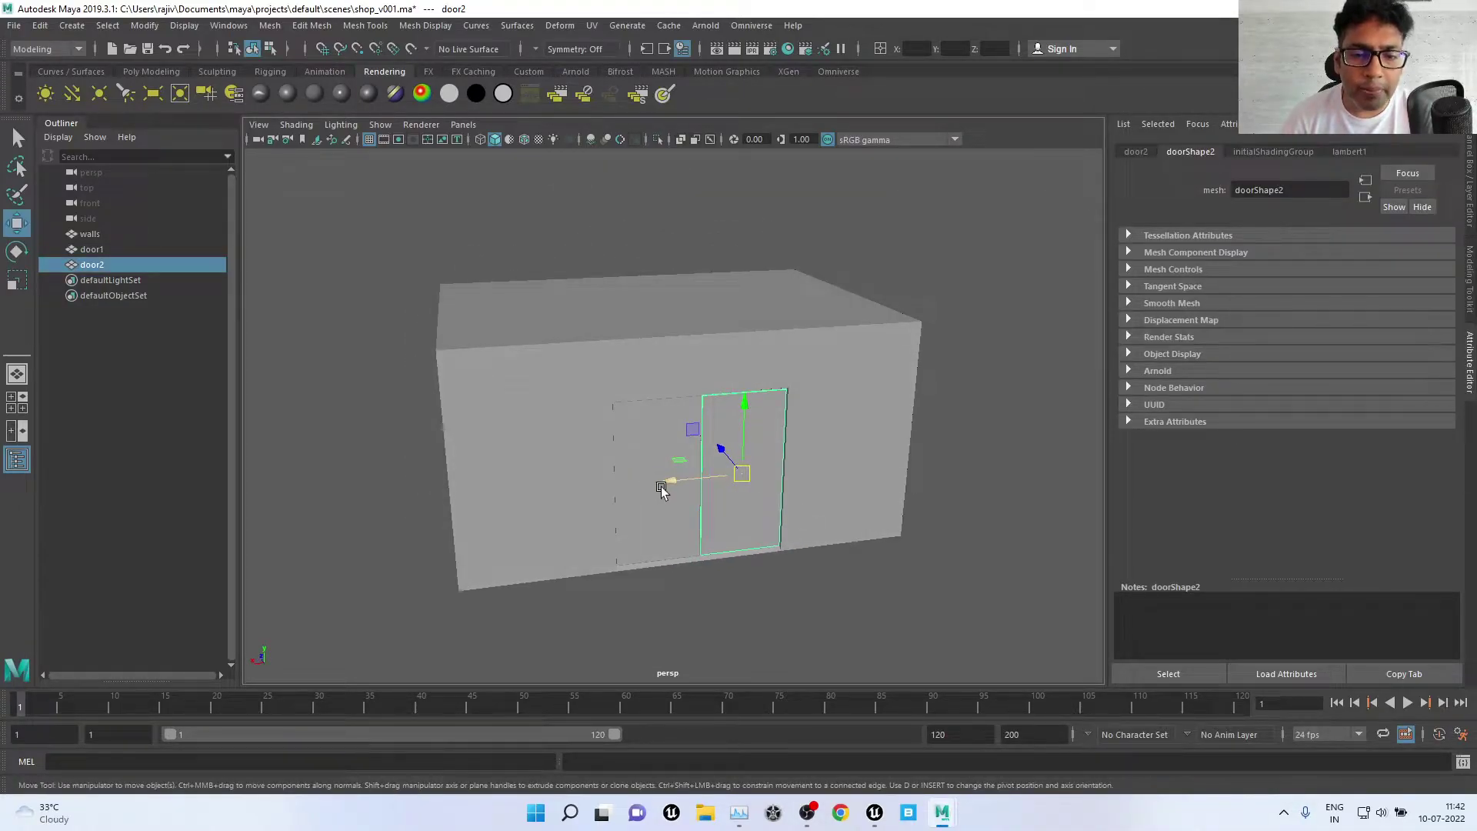
mouse_move(667, 483)
left_mouse_down()
mouse_move(756, 481)
mouse_move(759, 462)
left_mouse_up()
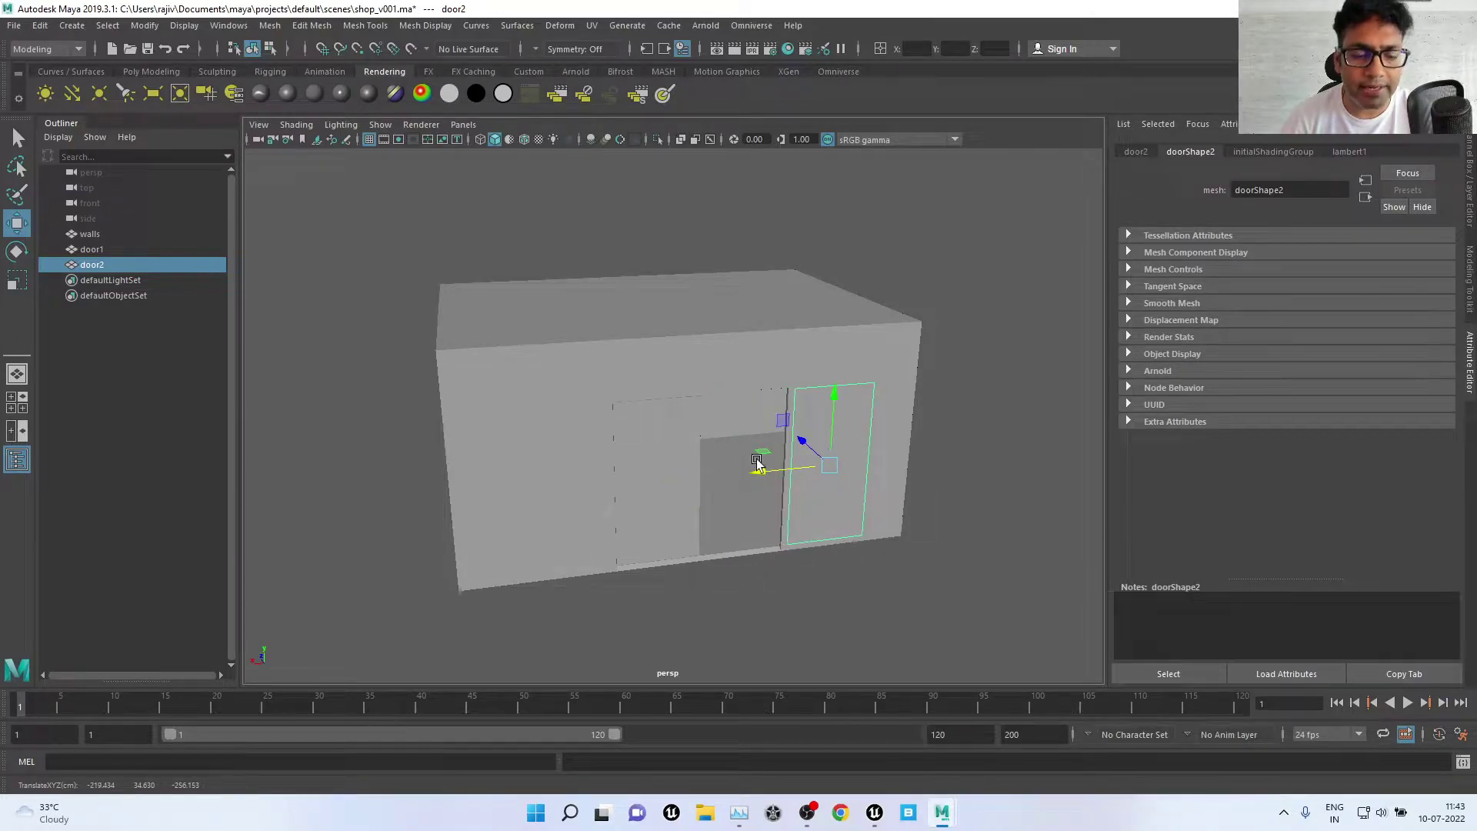
key("ctrl+z")
Step: Reselect door2, select door1, and return to Unreal
left_click(965, 333)
left_click(742, 461)
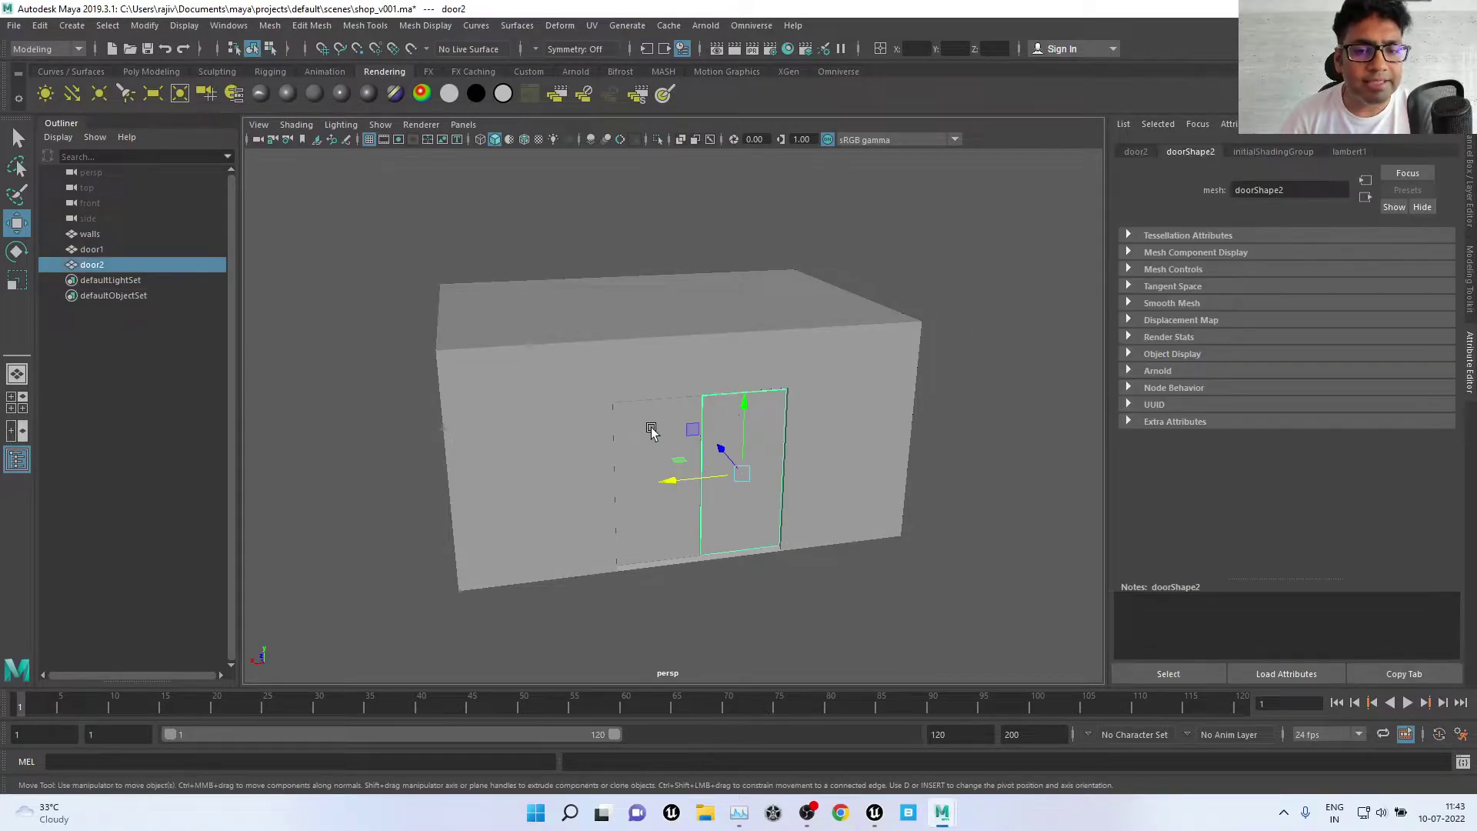
left_click(654, 477)
key("alt+Tab")
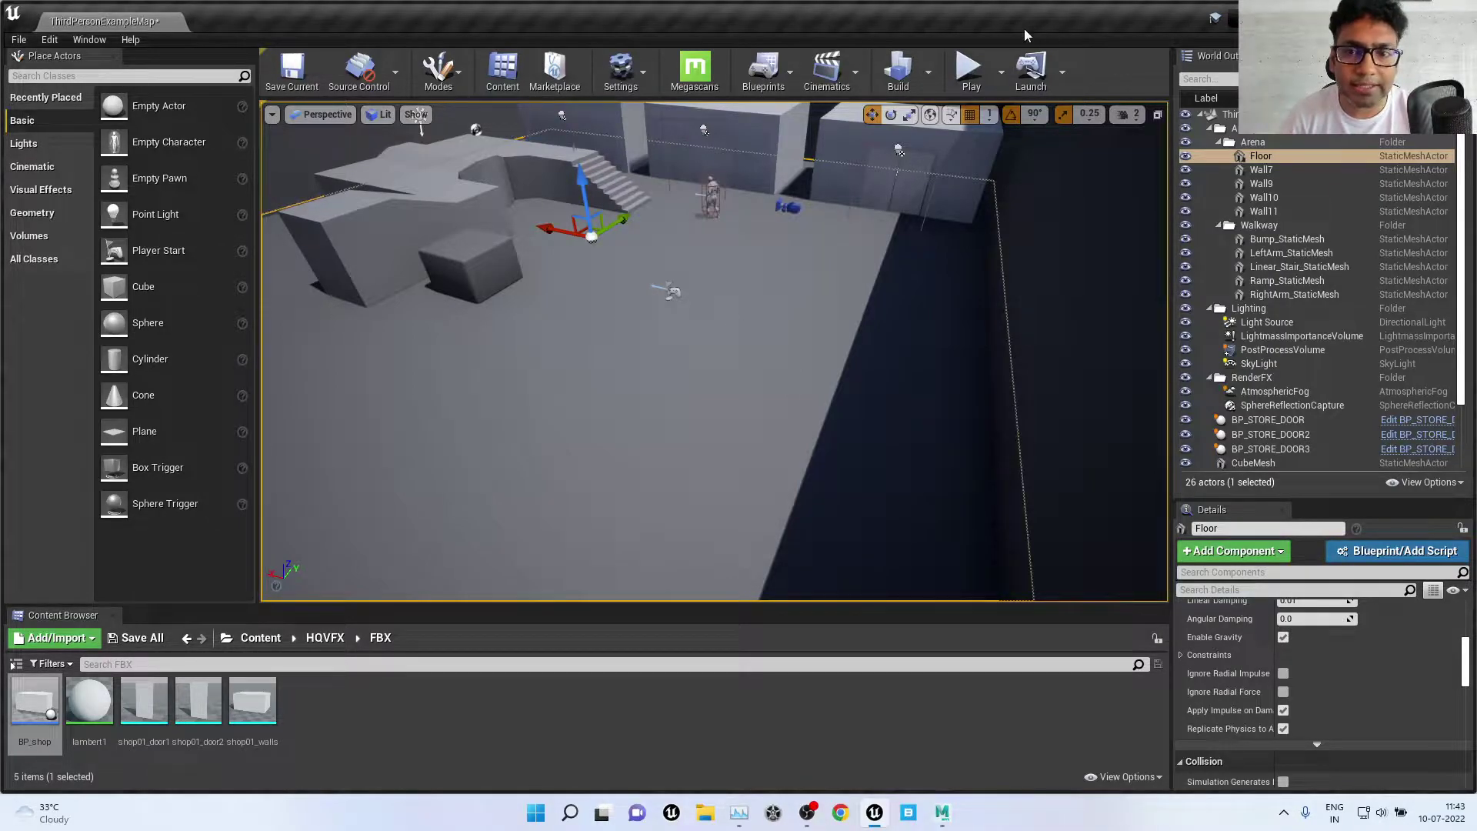
Step: Start Play and run the character into the pink-lit room and back out
left_click(969, 69)
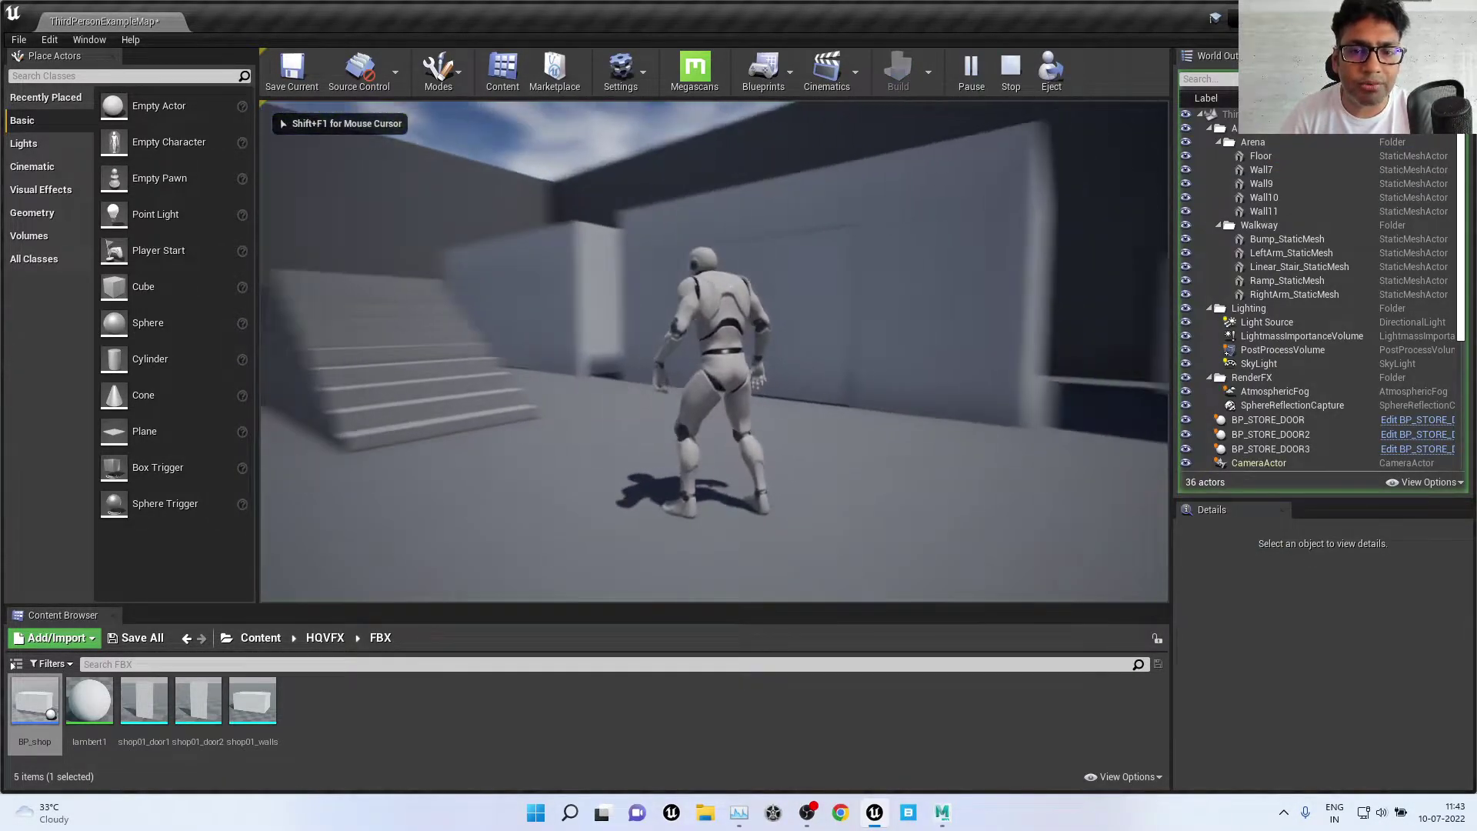
key("s")
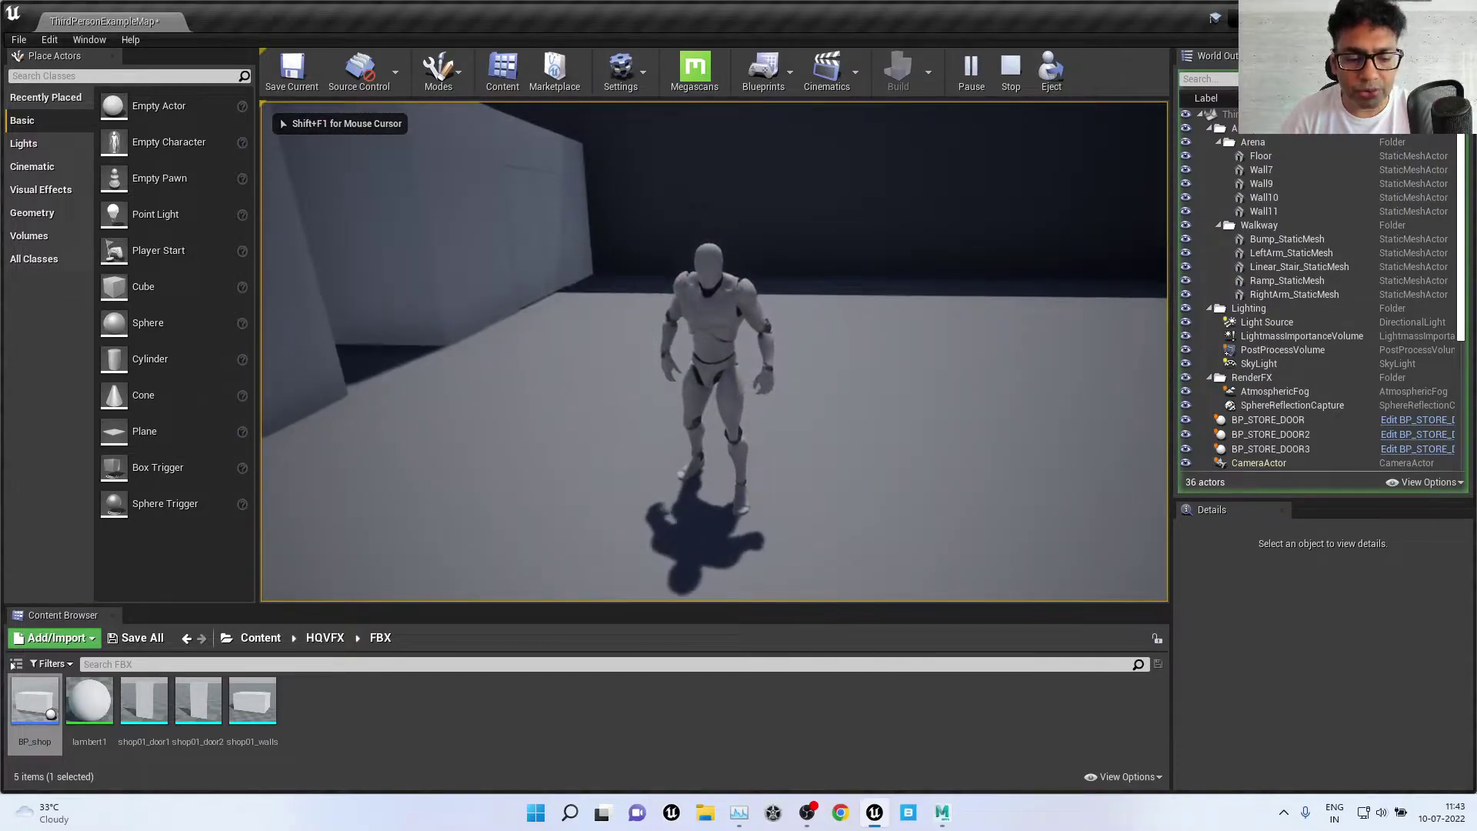
key("w")
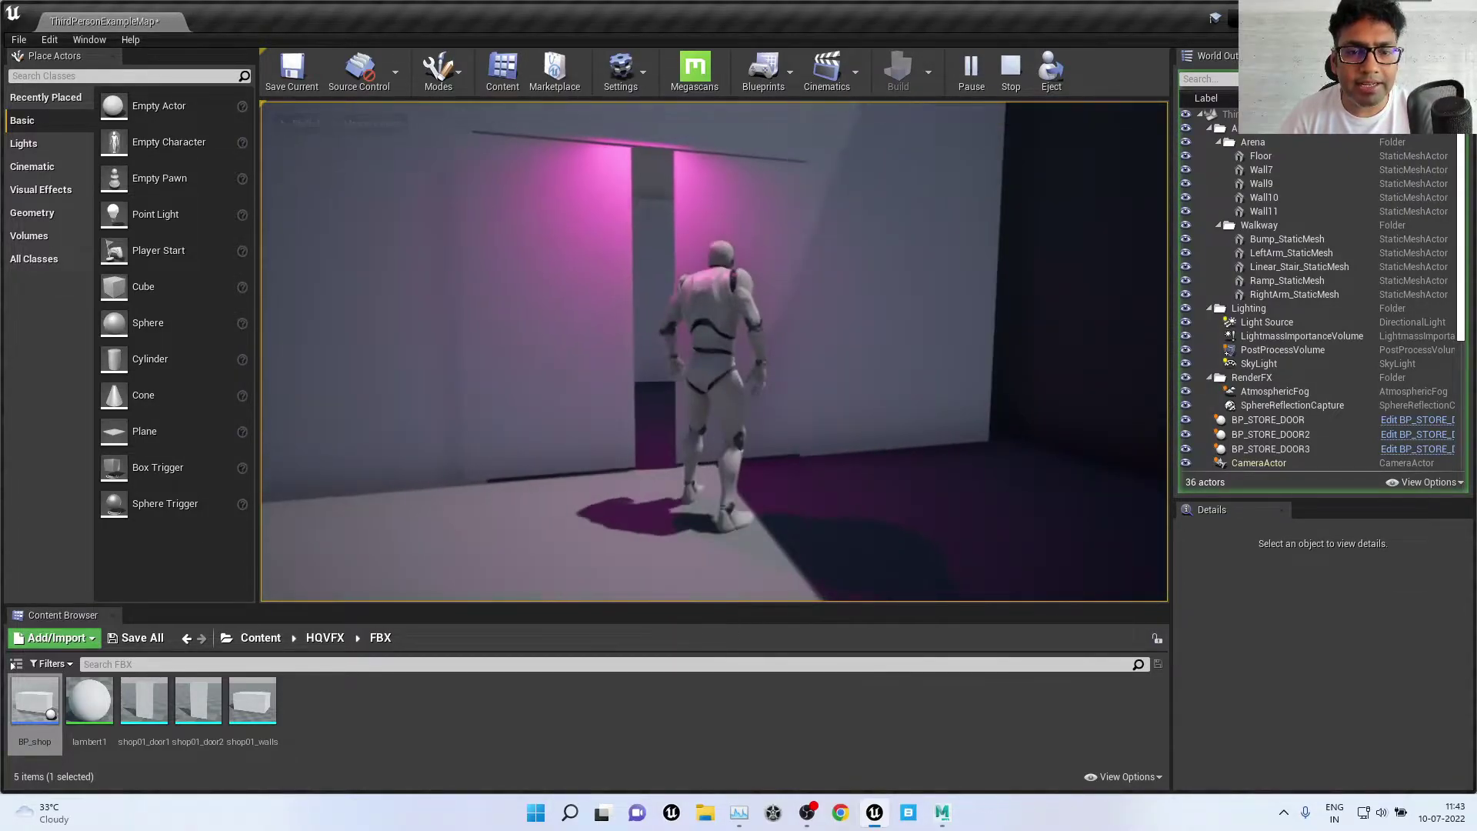
key("w")
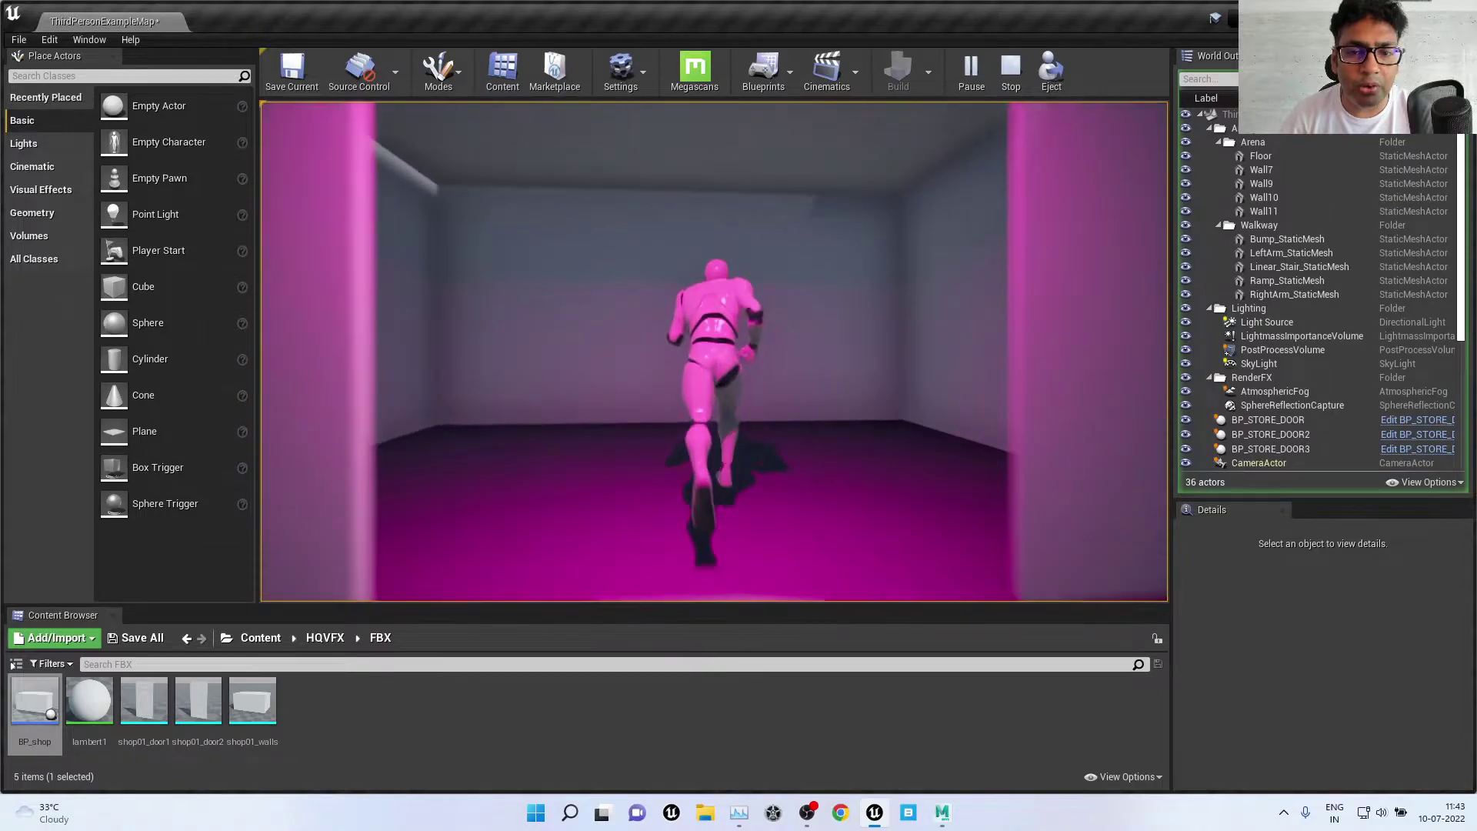
key("s")
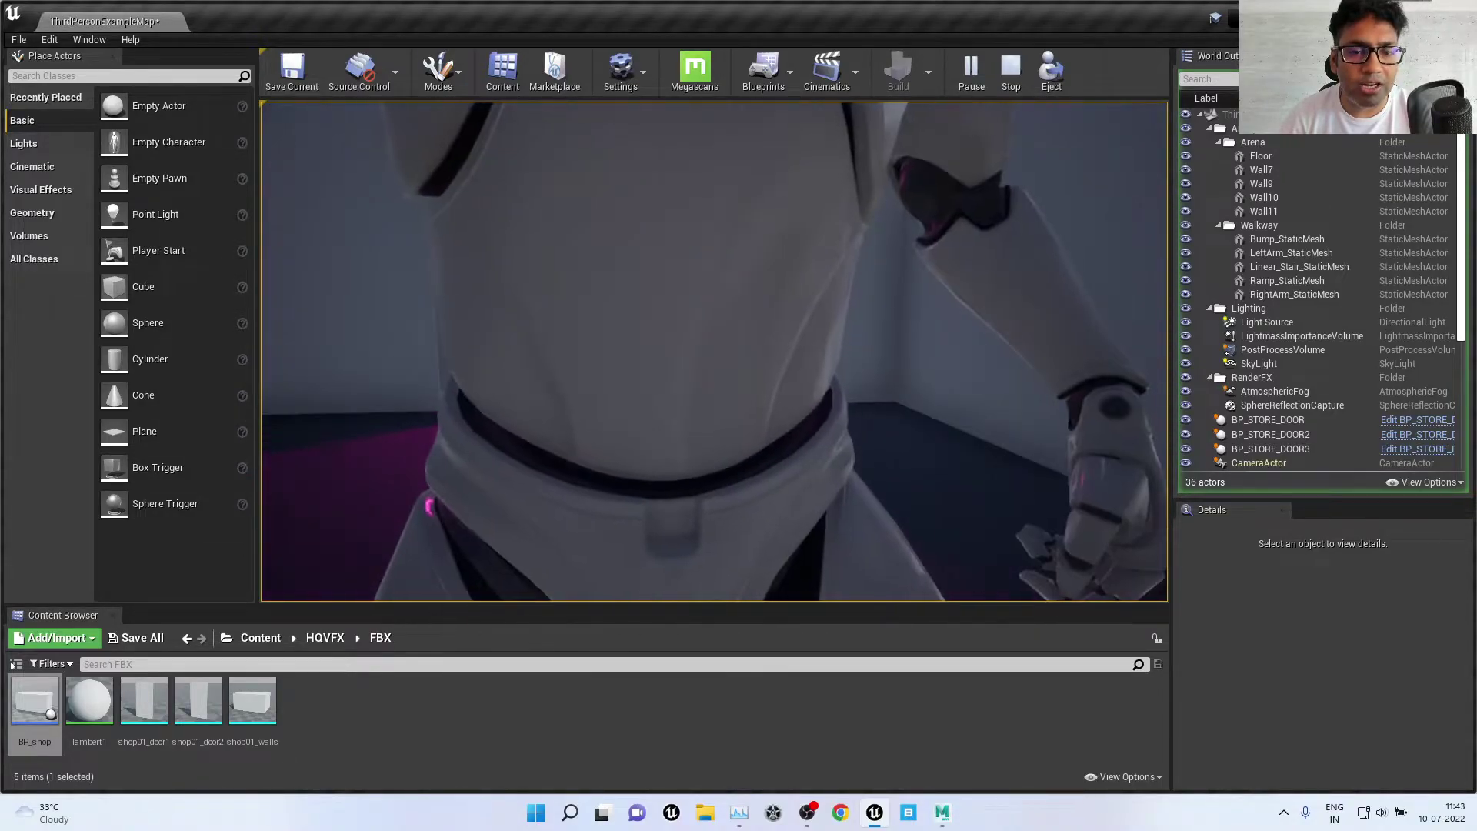
key("w")
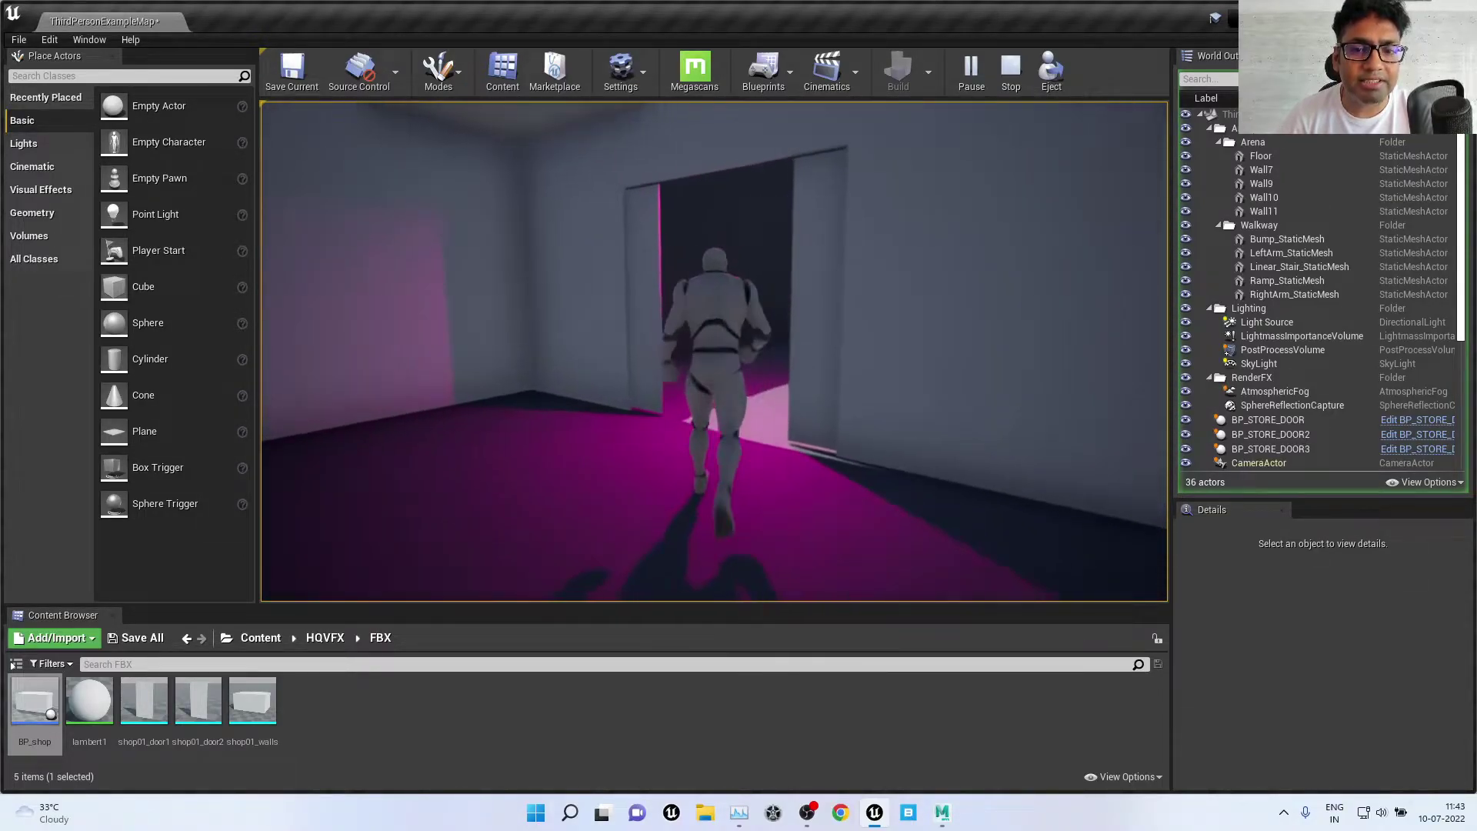
key("w")
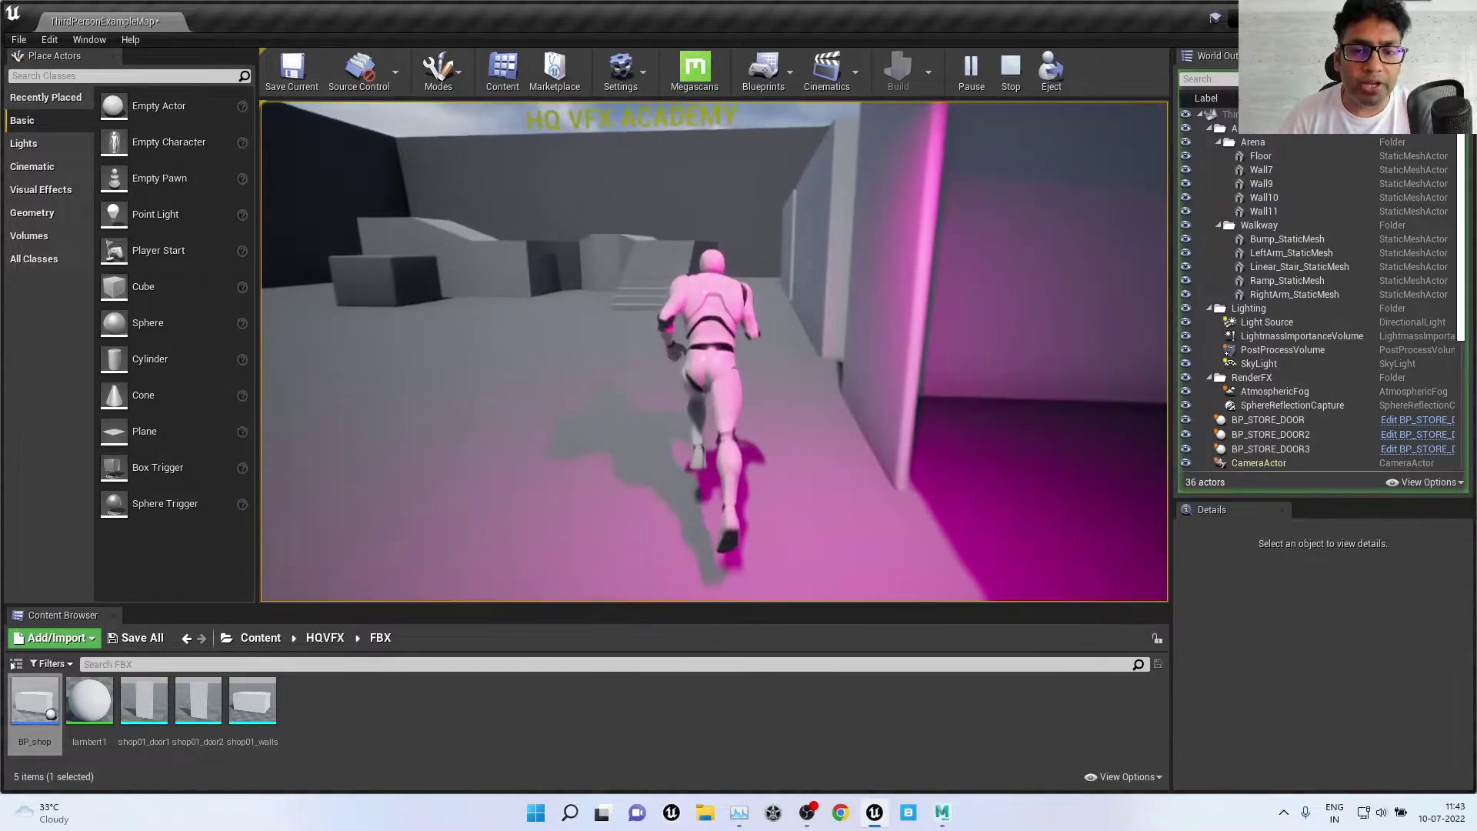
Step: Run the character through the yellow-lit corridor and past the blue-lit doorway
key("w")
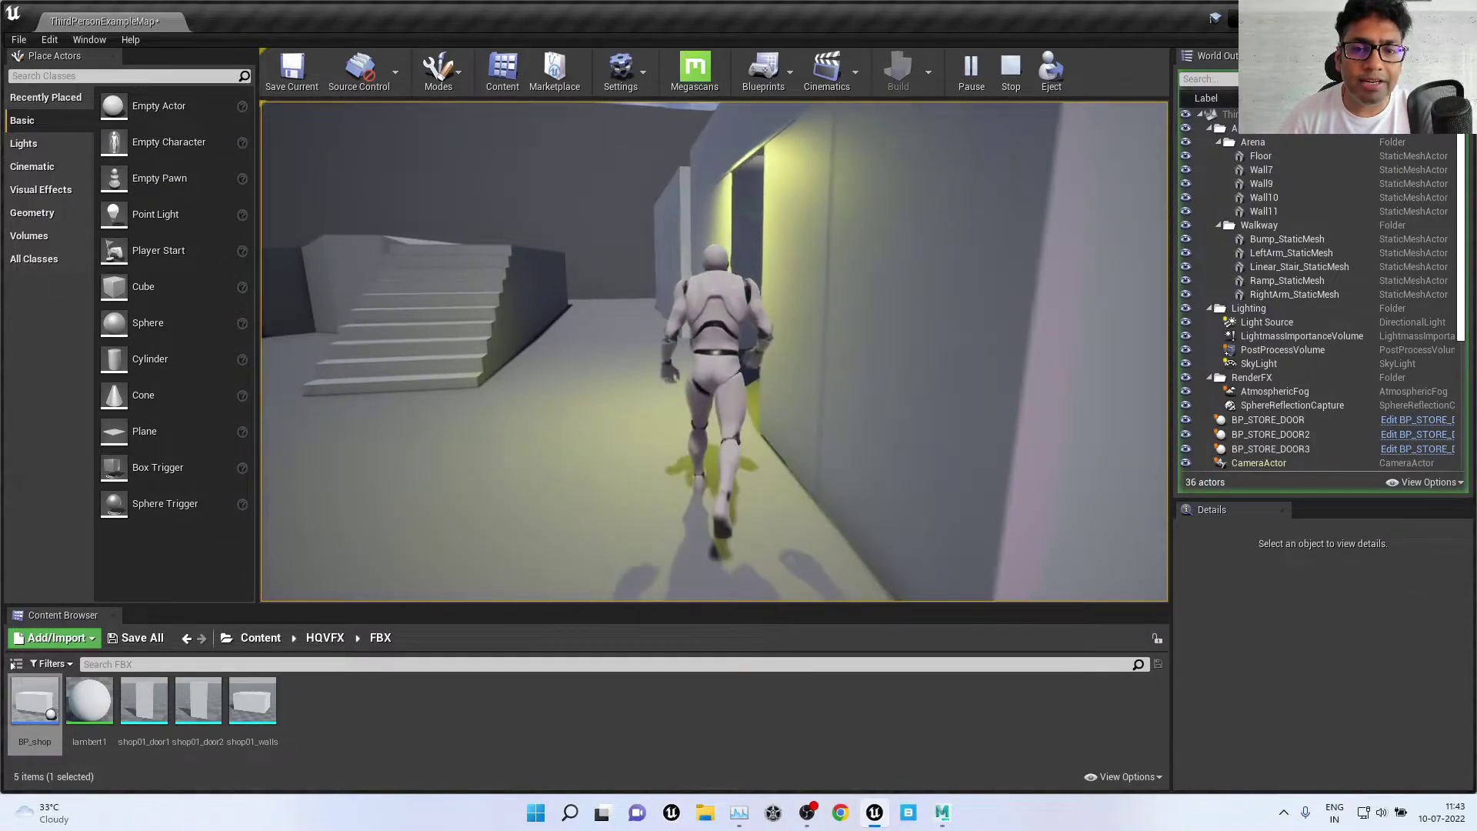
key("w")
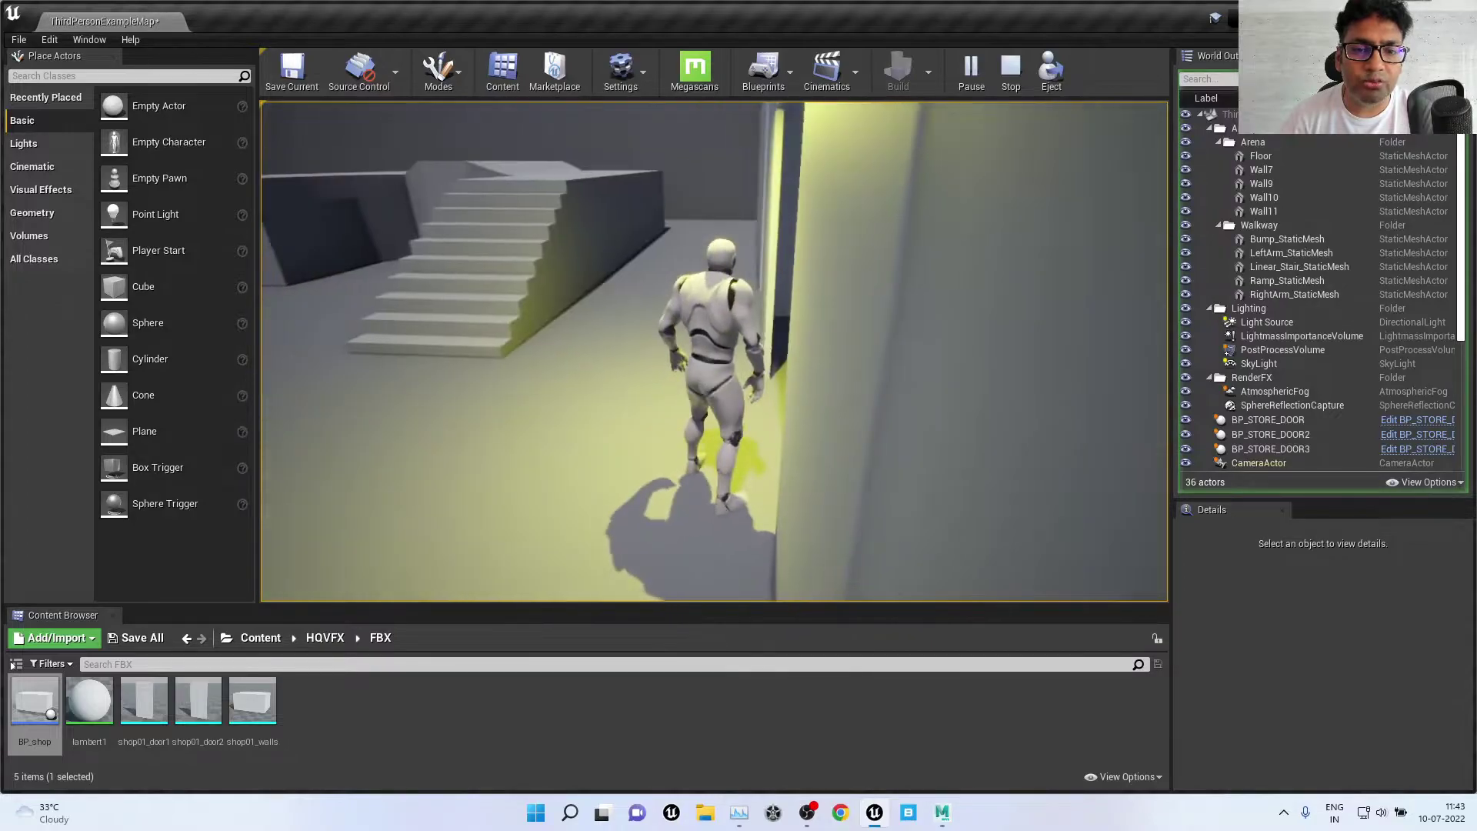
key("w")
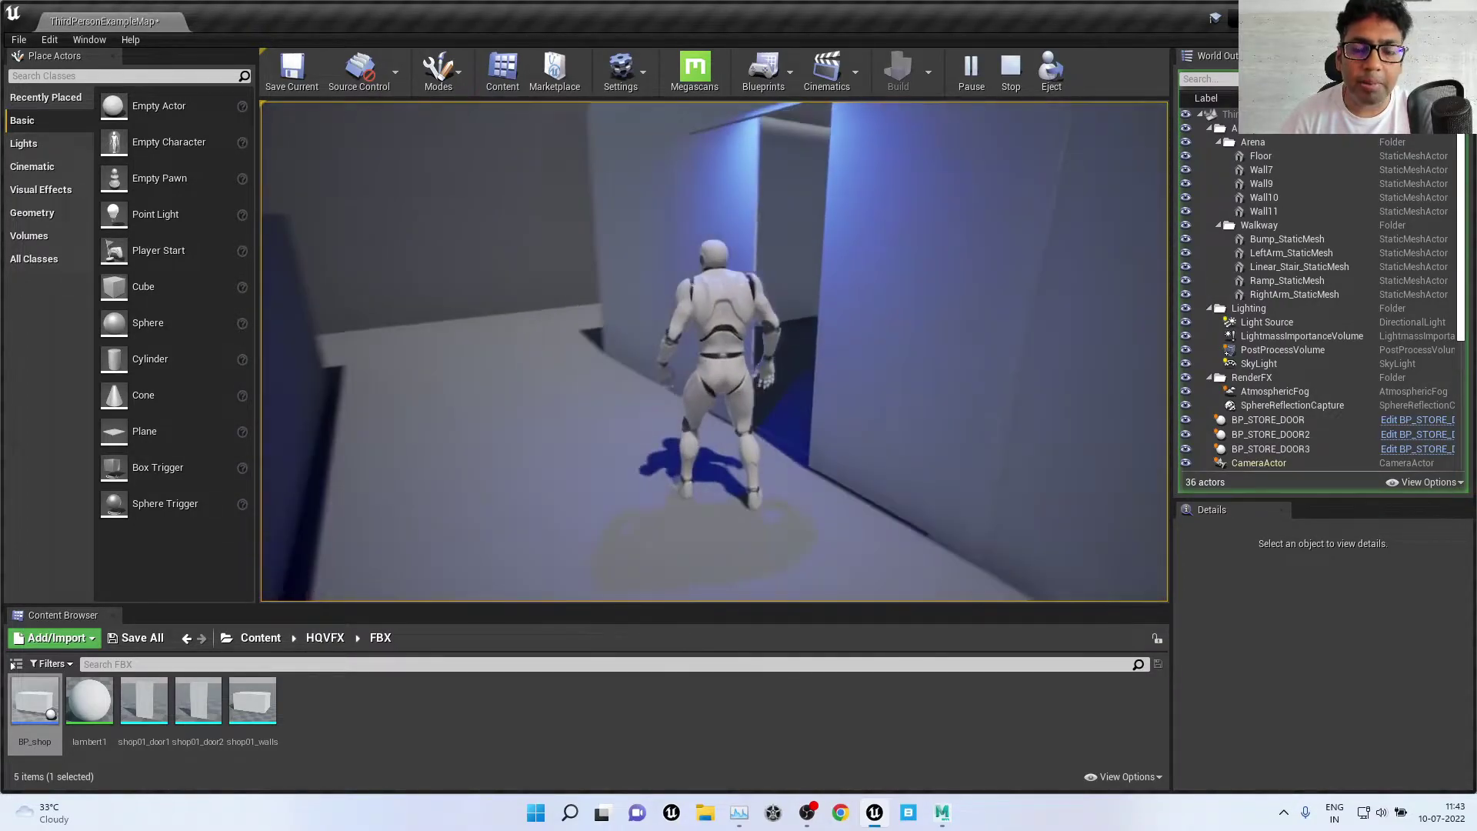
key("w")
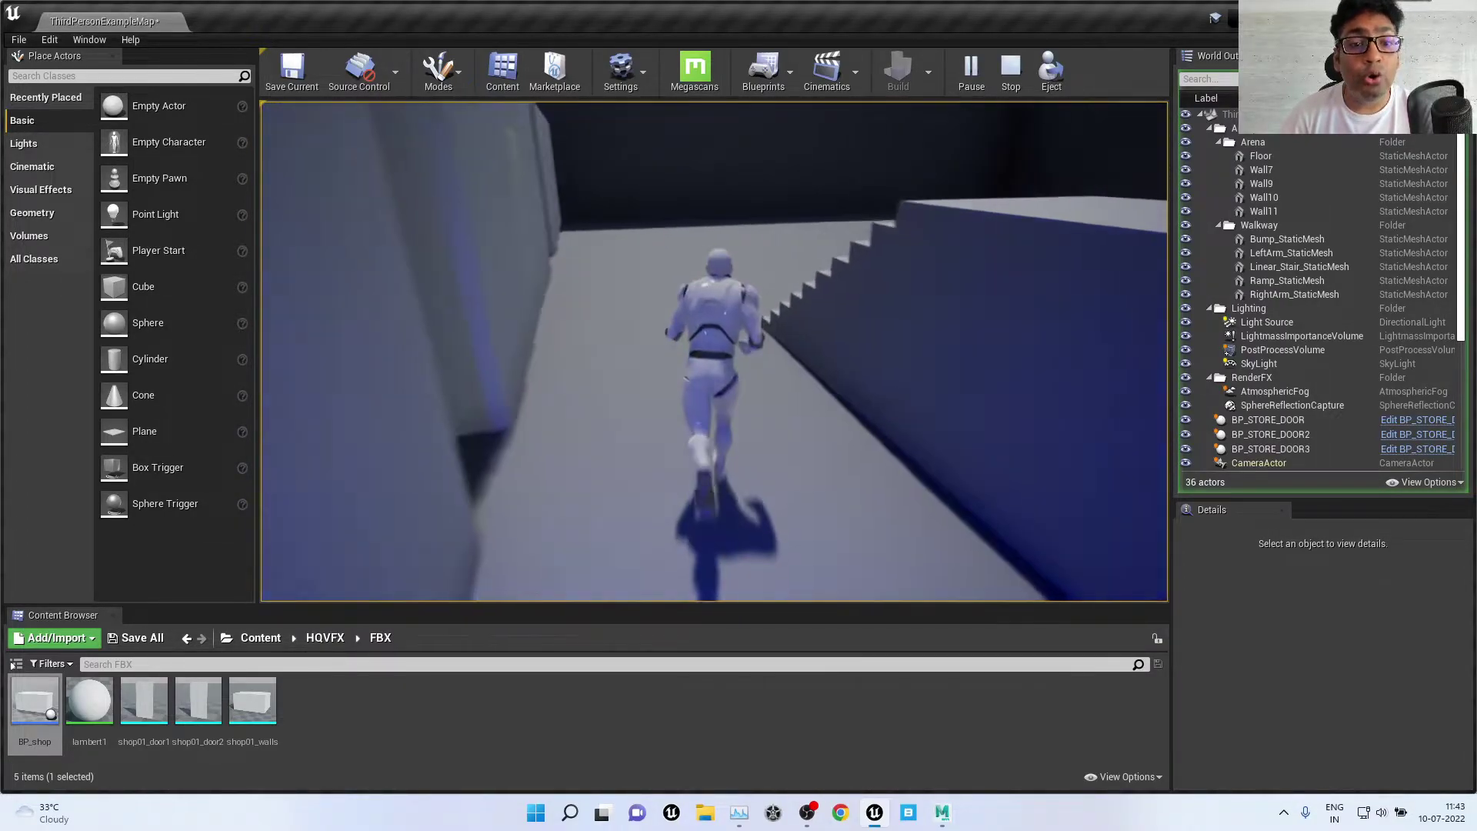
key("w")
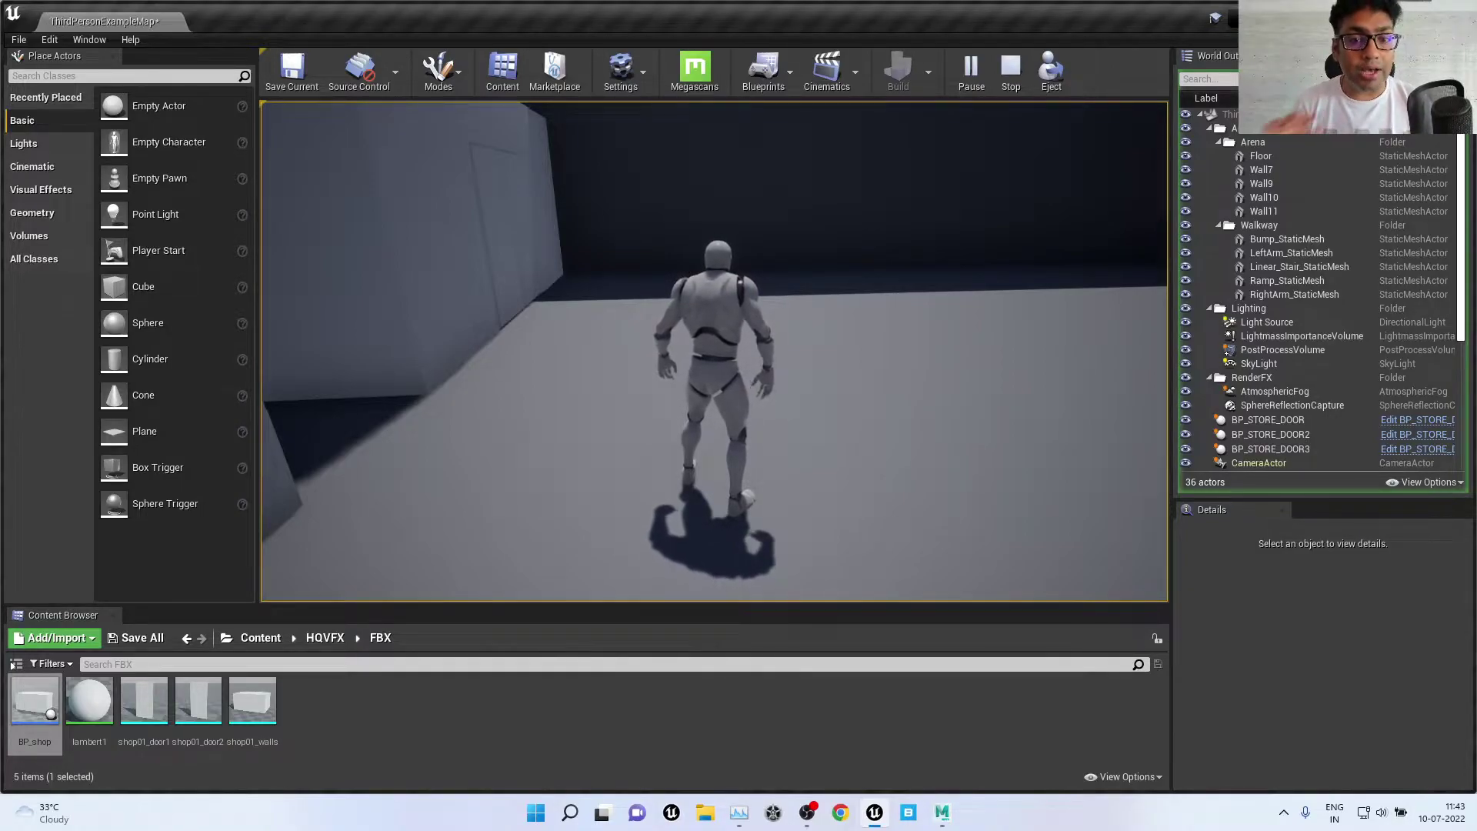
key("w")
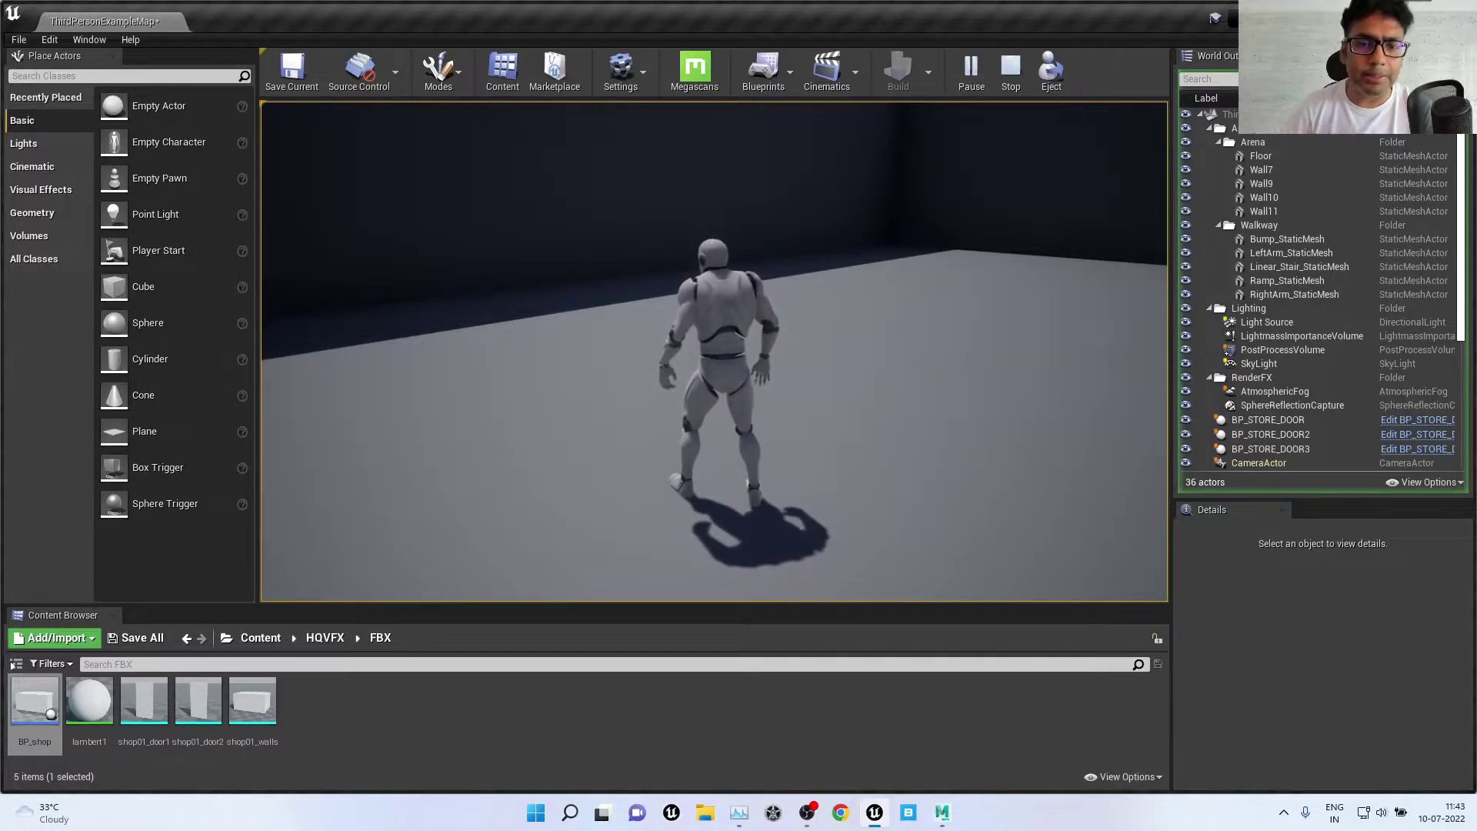
Step: Stop play, orbit to an overhead arena view, and enlarge the Content Browser asset area
key("Escape")
key("f")
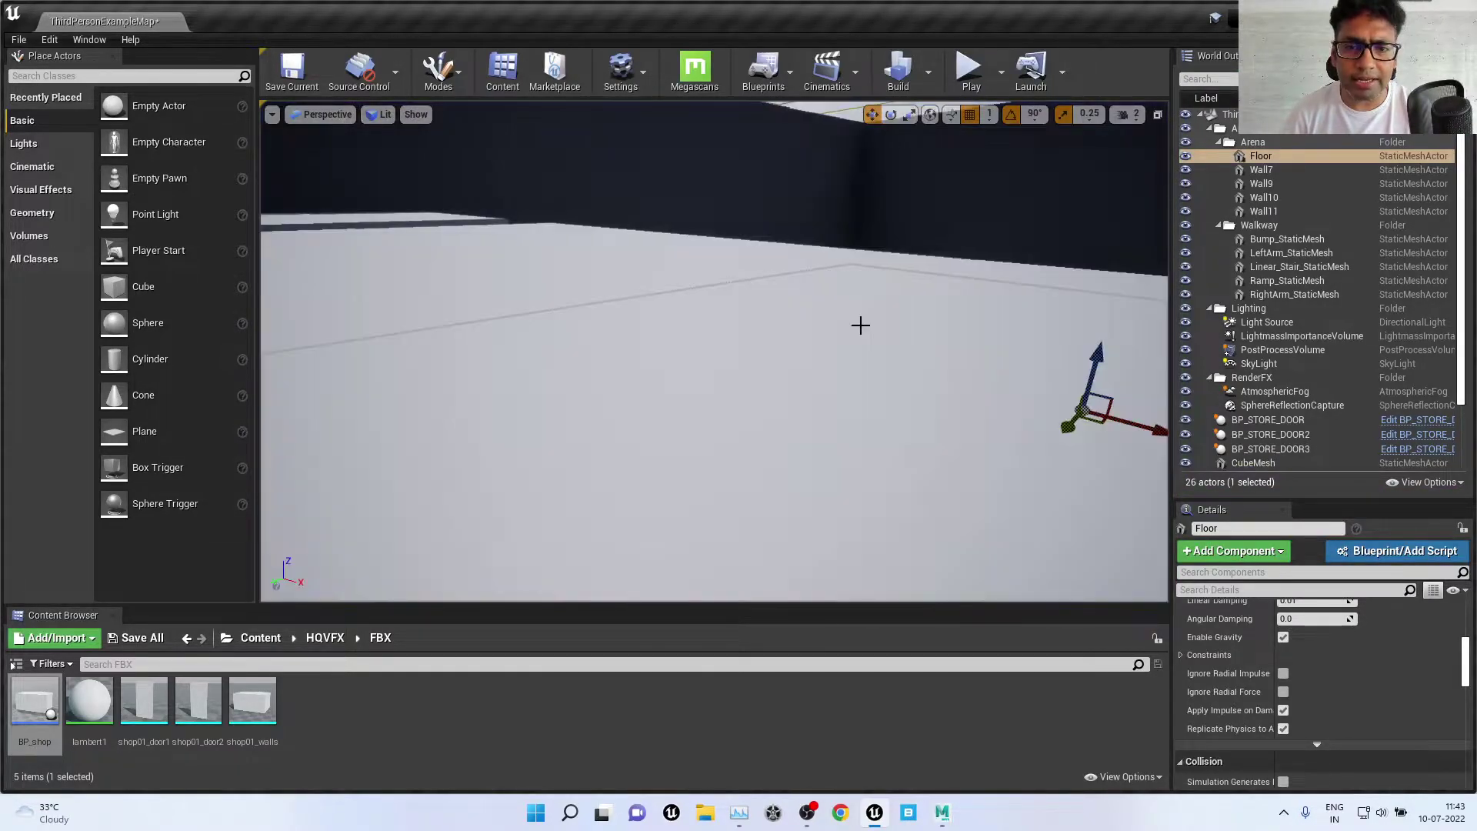
scroll(860, 325, "down", 5)
mouse_move(860, 325)
left_mouse_down()
mouse_move(912, 324)
mouse_move(992, 431)
left_mouse_up()
mouse_move(877, 337)
left_mouse_down()
mouse_move(839, 316)
mouse_move(738, 310)
mouse_move(862, 211)
left_mouse_up()
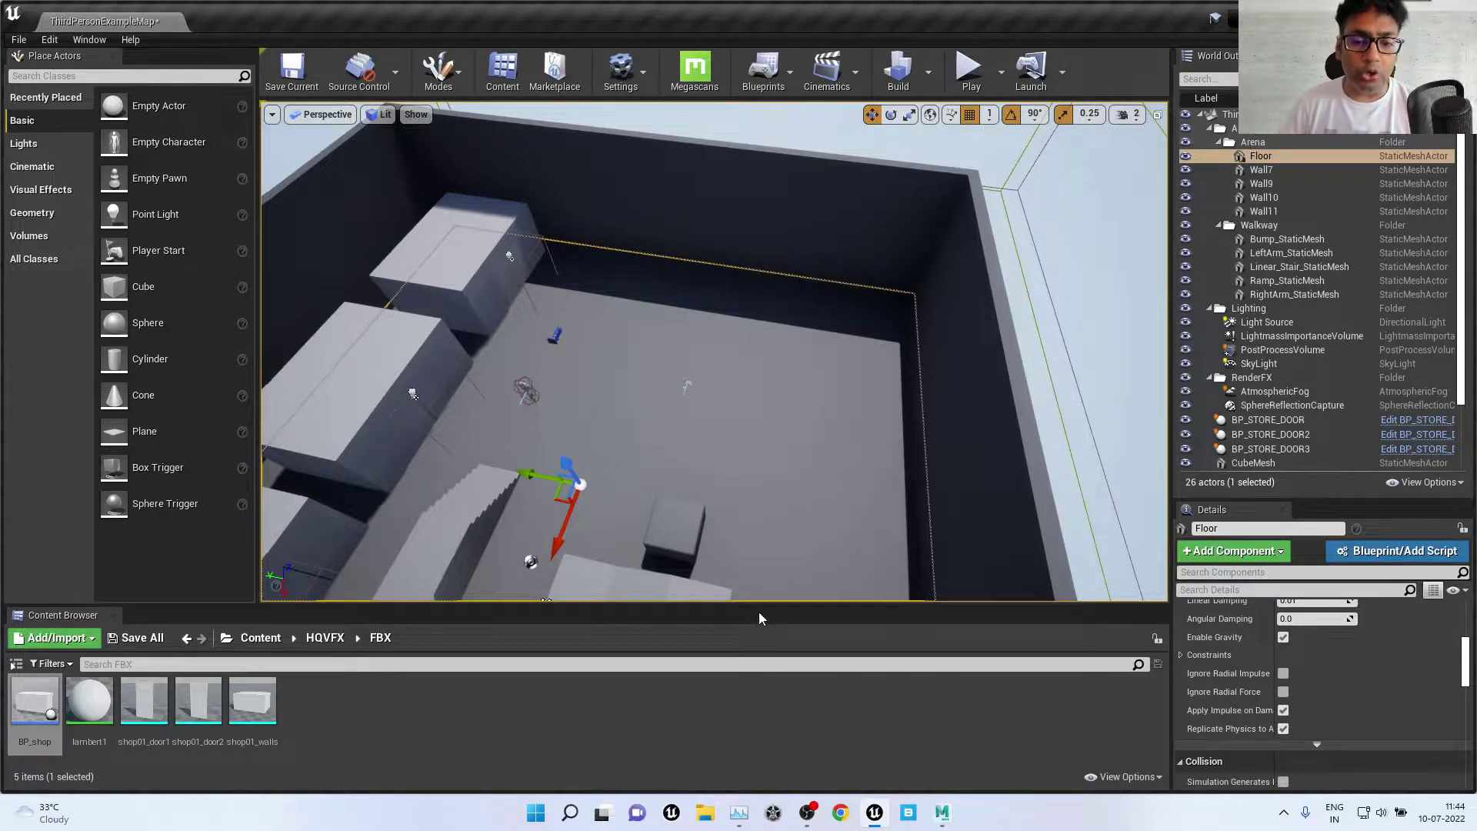
left_click_drag(760, 606, 780, 513)
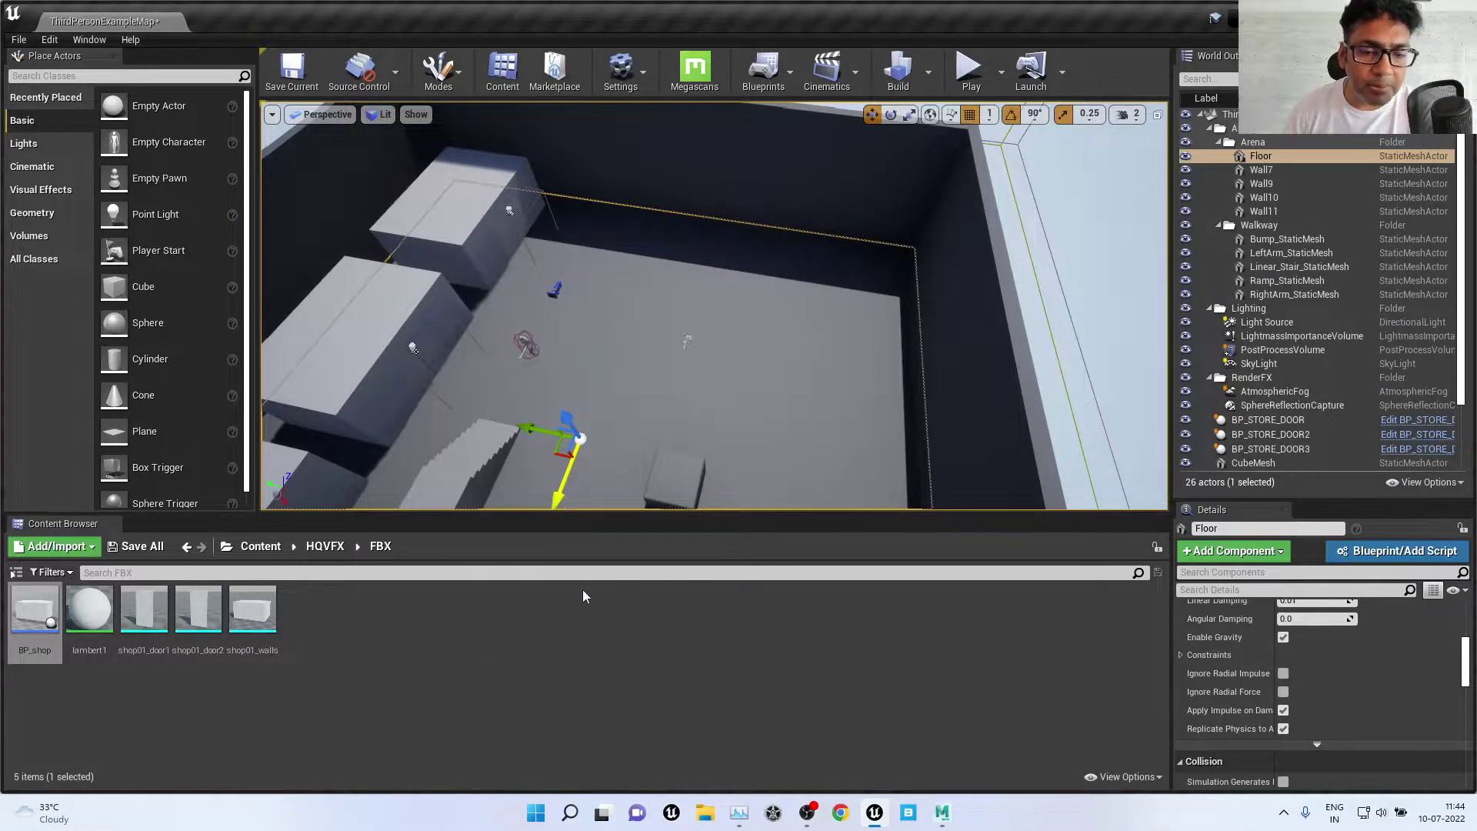
Step: Try Blueprint Class from the Content Browser right-click menu, then cancel the chooser
right_click(613, 648)
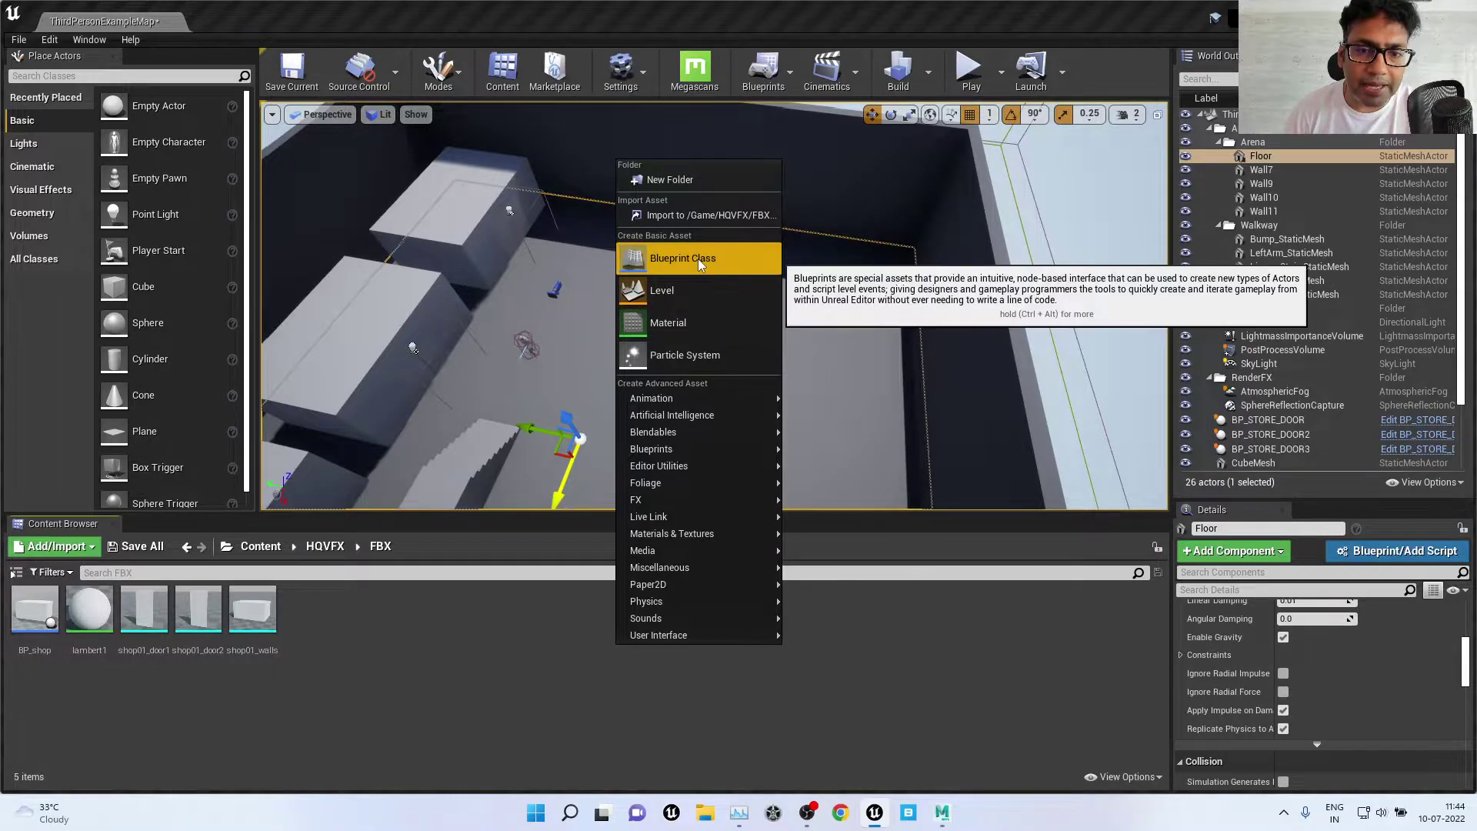
left_click(699, 258)
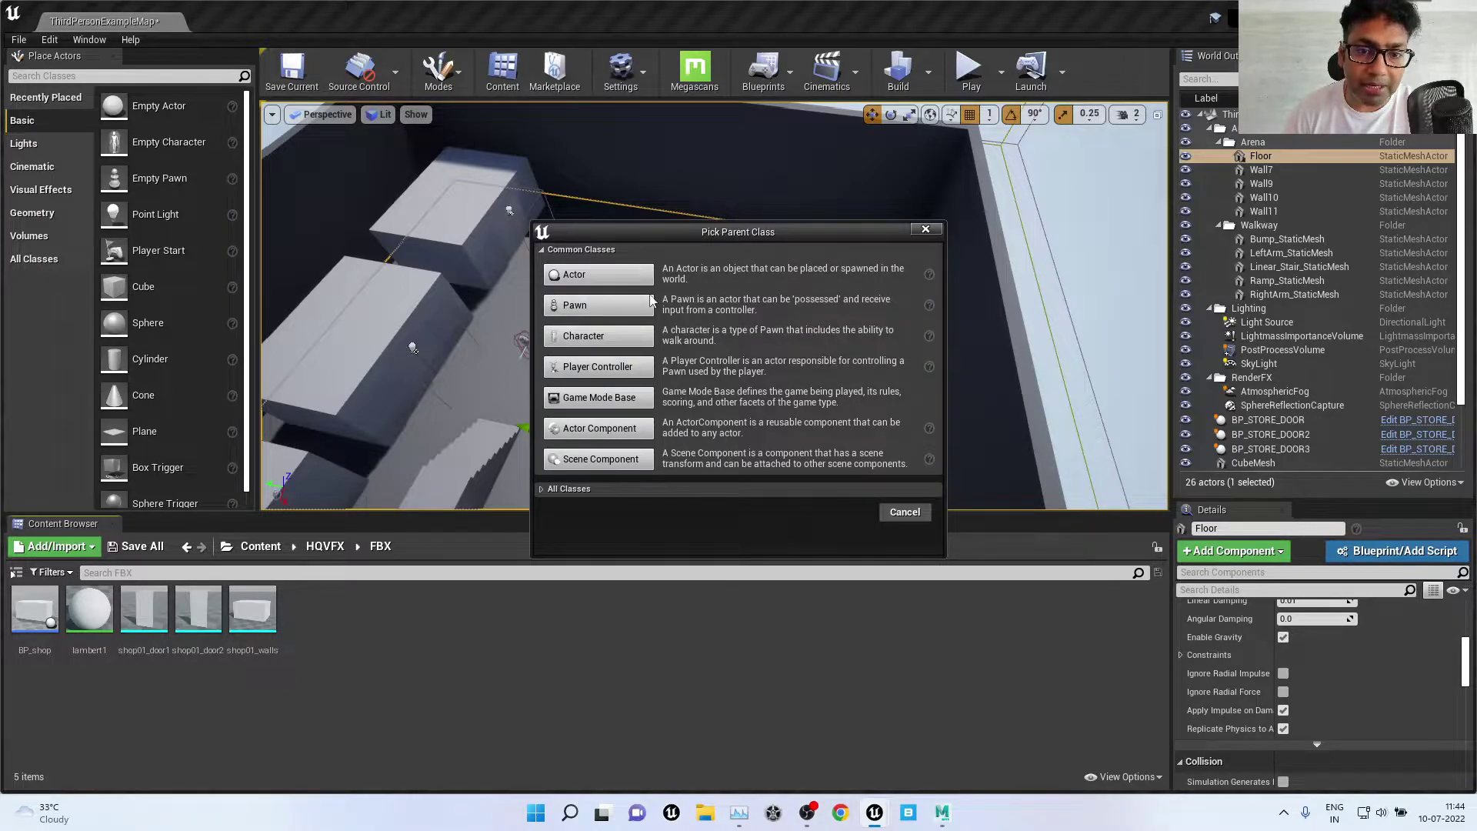
left_click(926, 228)
right_click(609, 644)
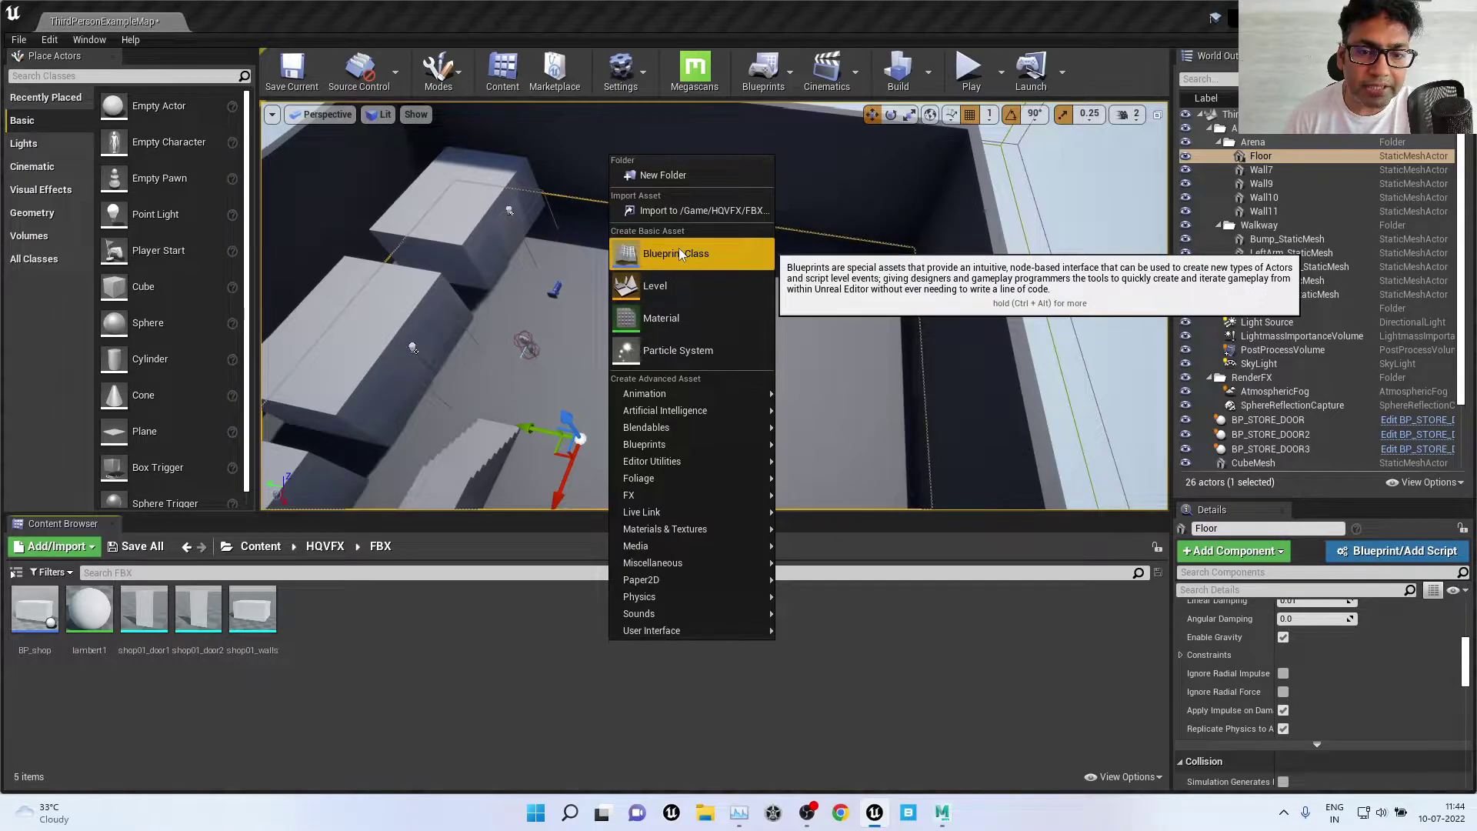
left_click(523, 704)
Step: Reopen the create-asset menu, start Blueprint Class again, and cancel without creating
right_click(536, 688)
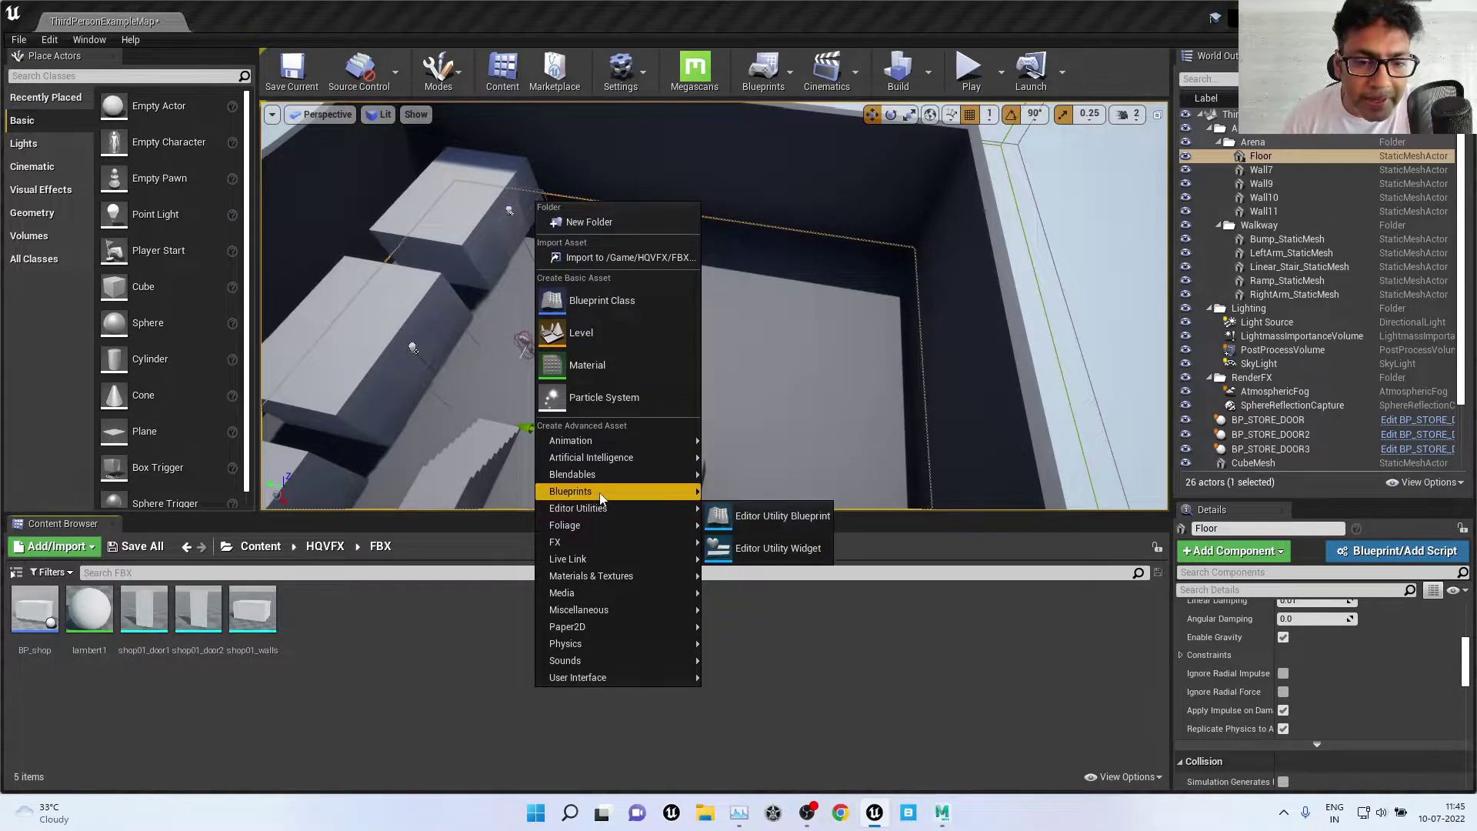
mouse_move(601, 498)
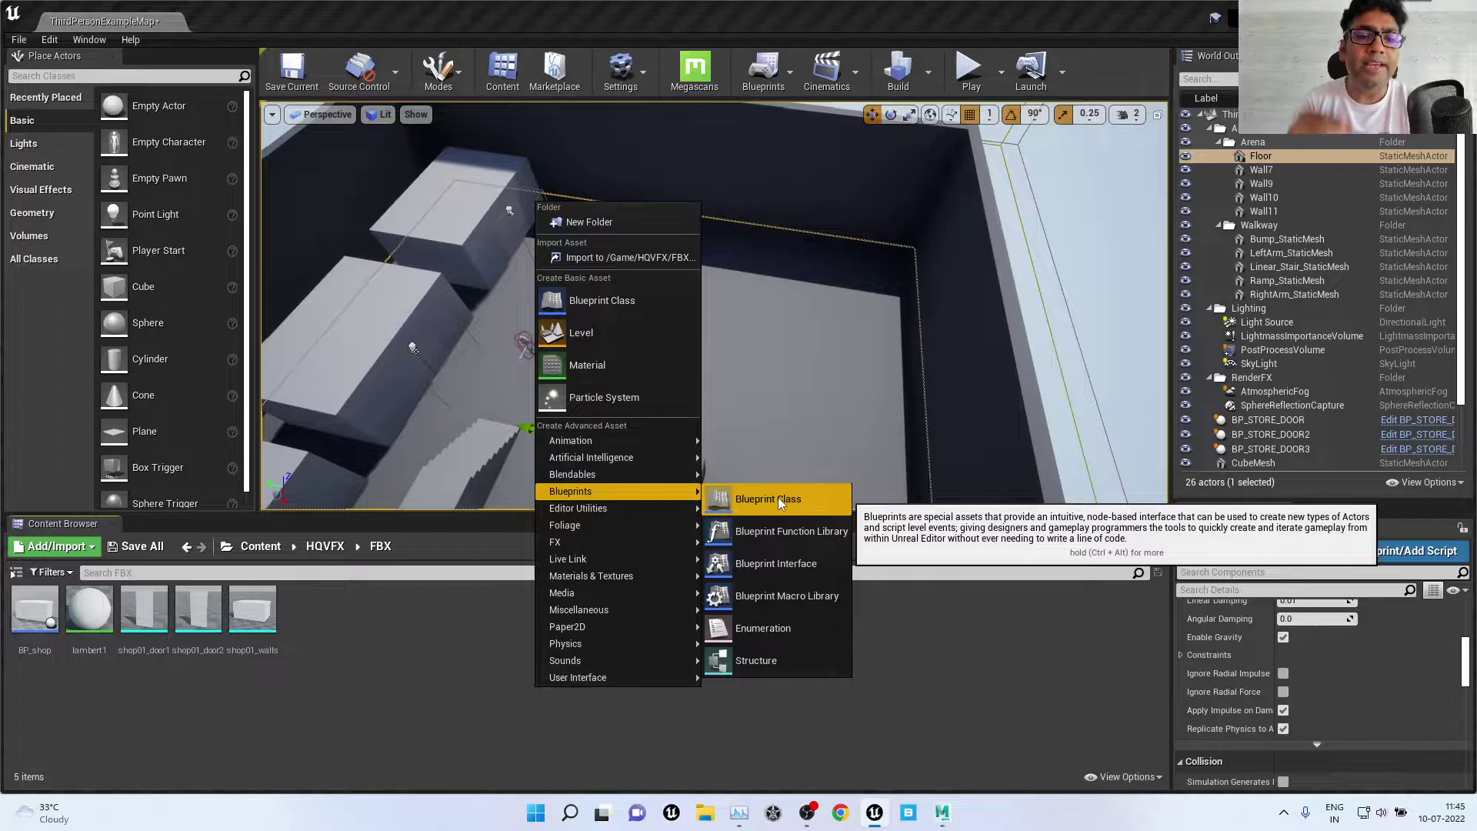
left_click(780, 502)
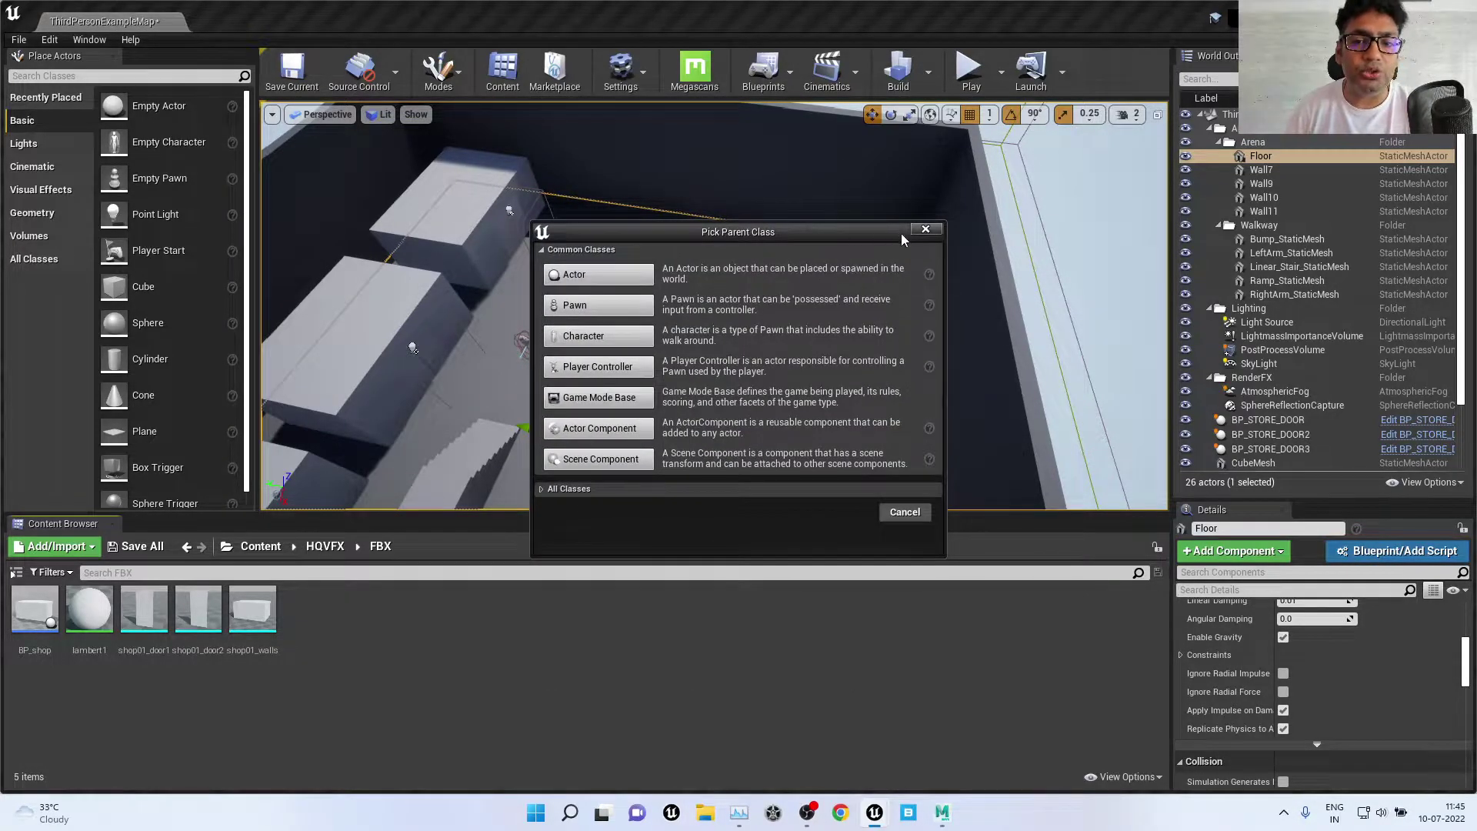
left_click(926, 231)
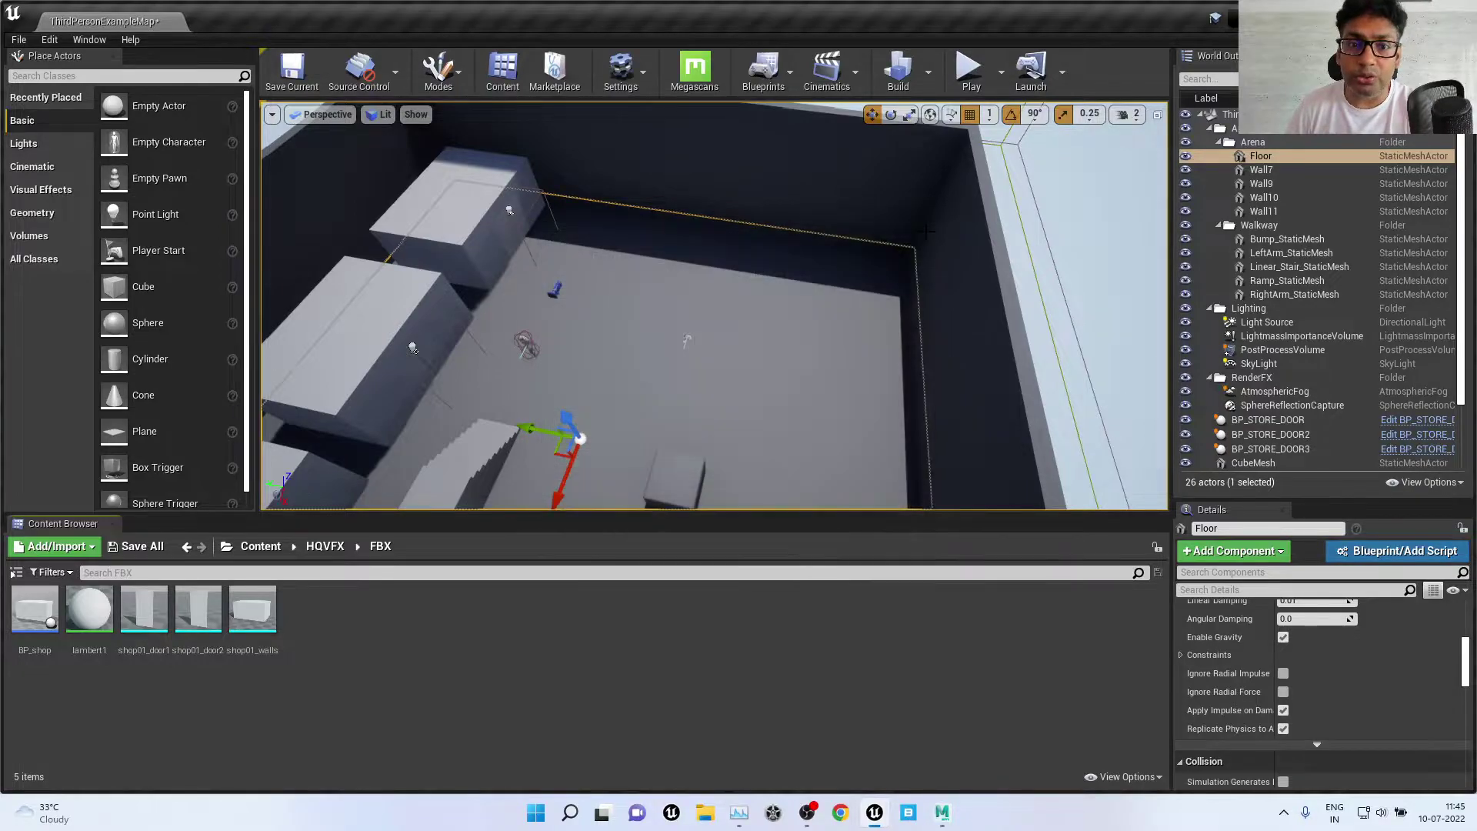
right_click(717, 695)
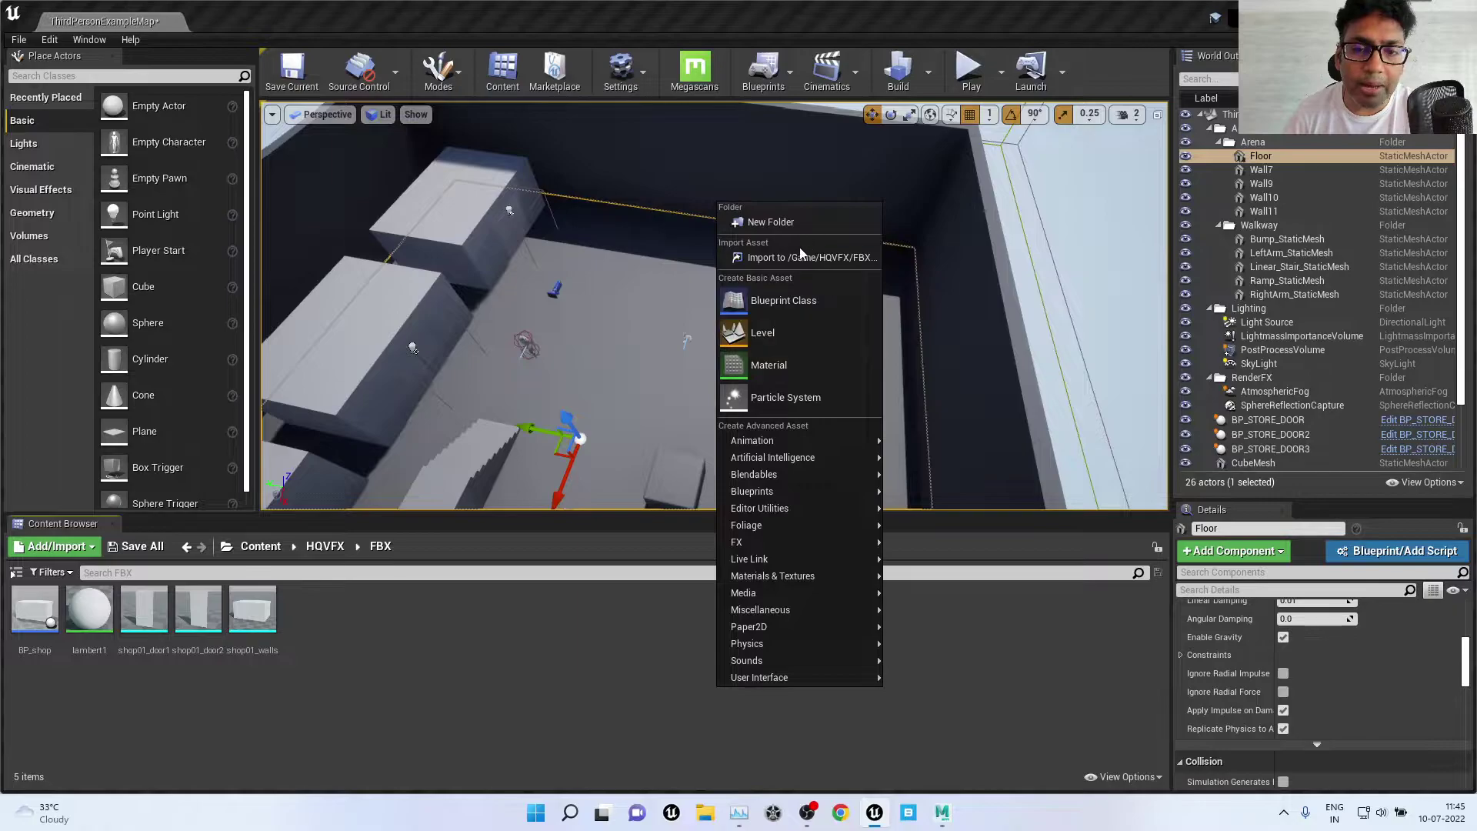
left_click(521, 643)
Step: Browse the Add/Import and Blueprints toolbar menus, then place a Cube in the level center
left_click(74, 548)
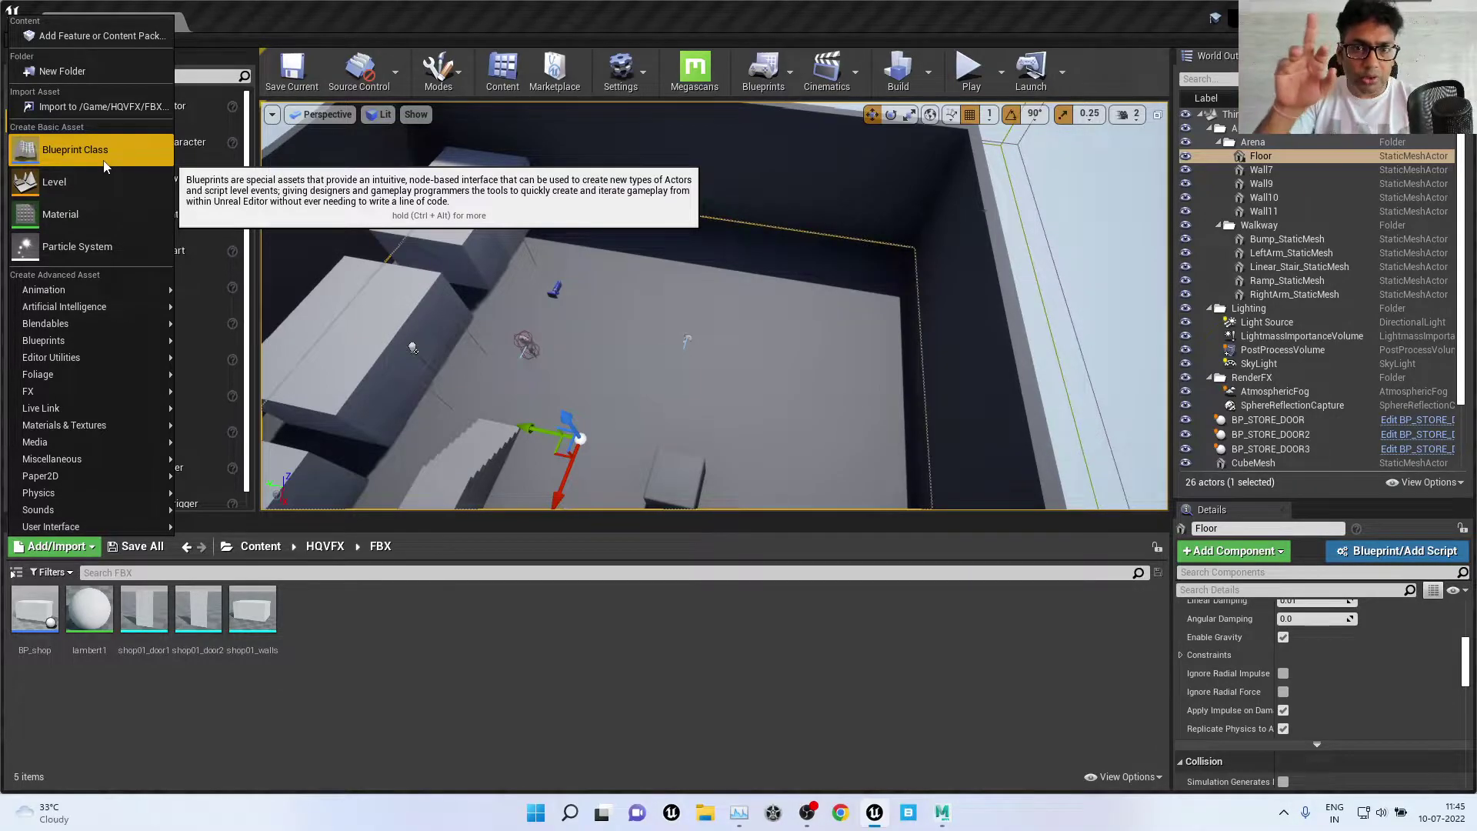
mouse_move(93, 306)
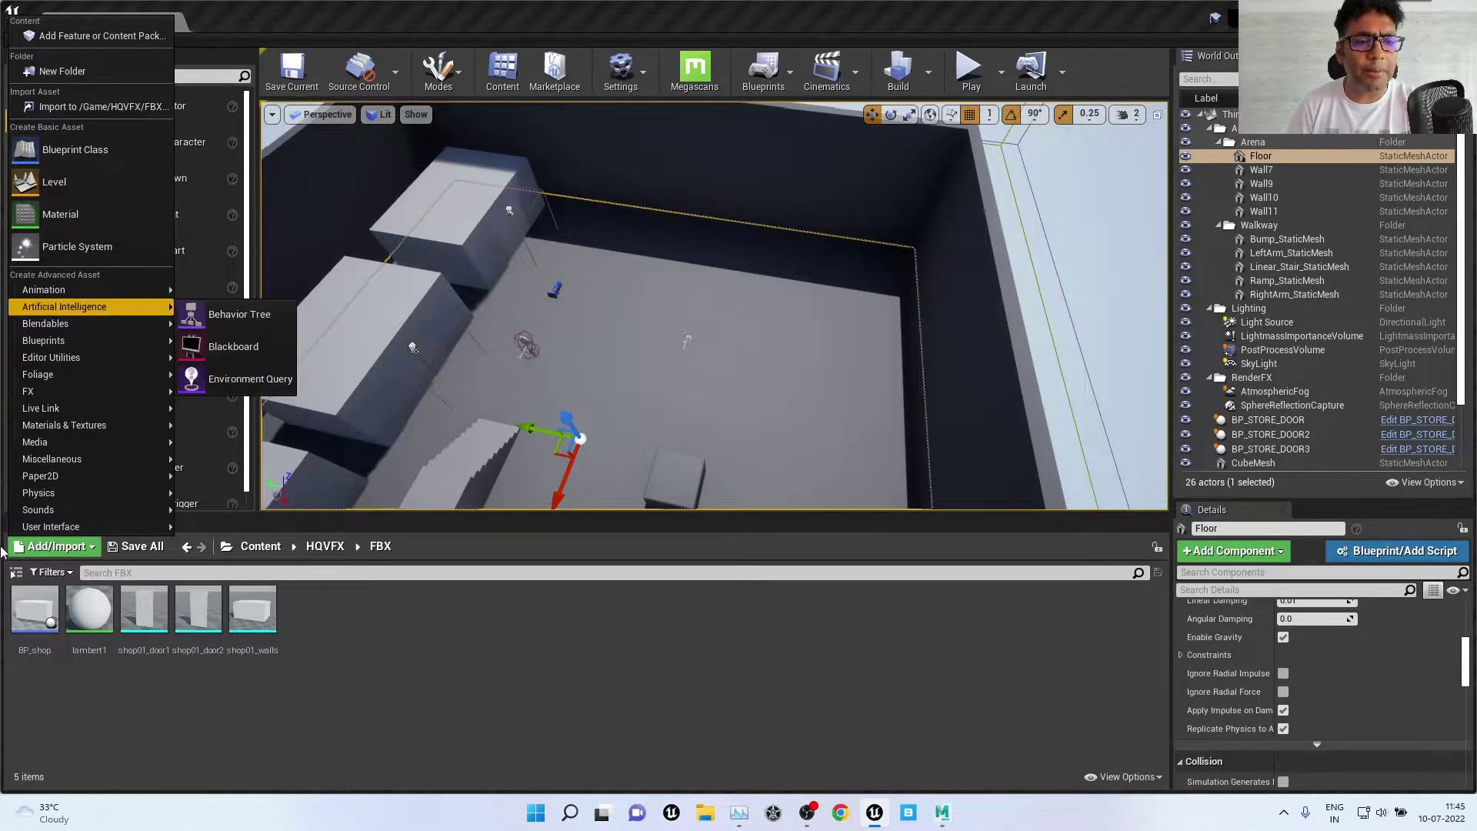
left_click(643, 660)
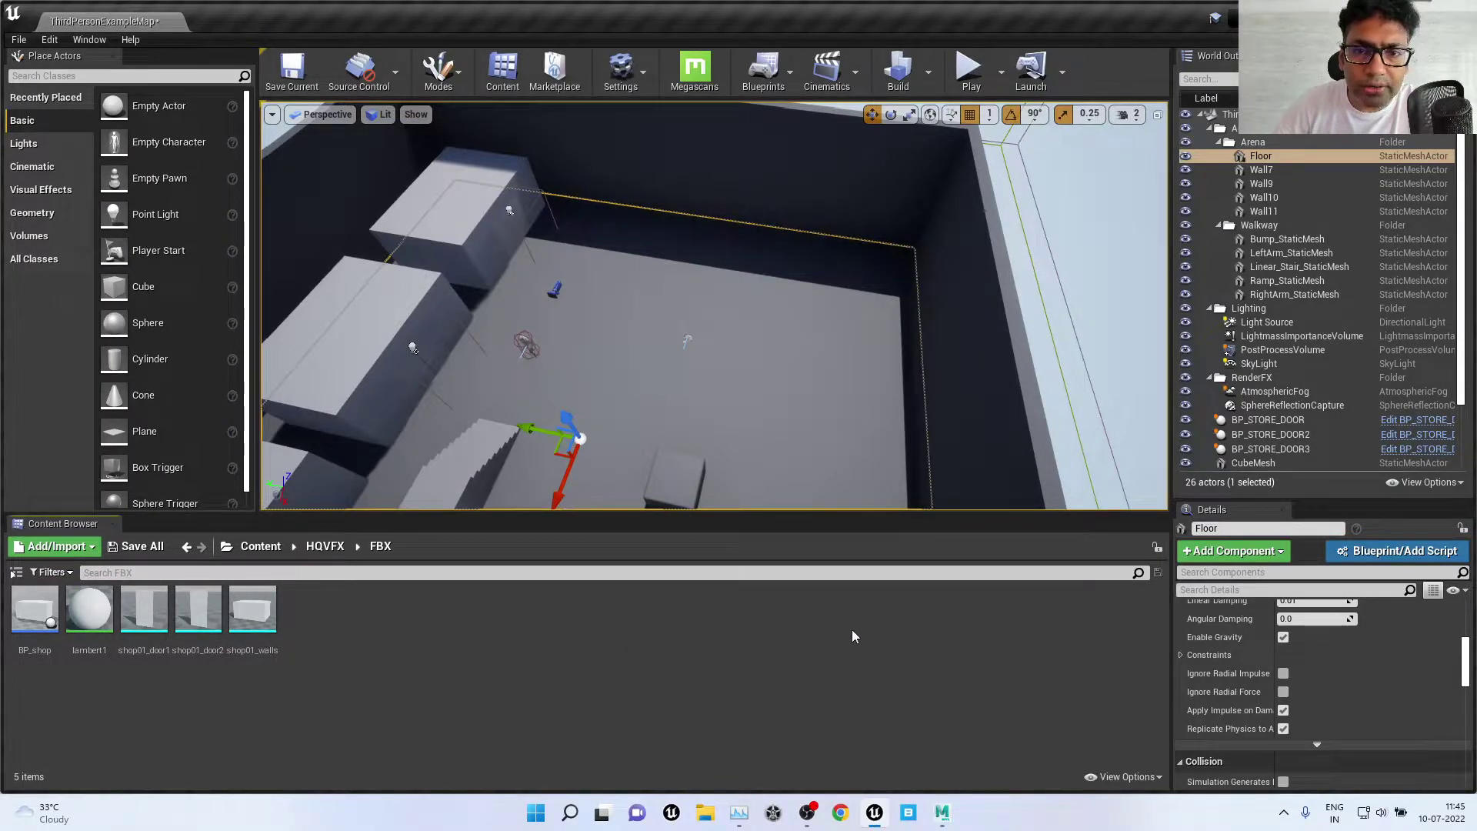
left_click(763, 73)
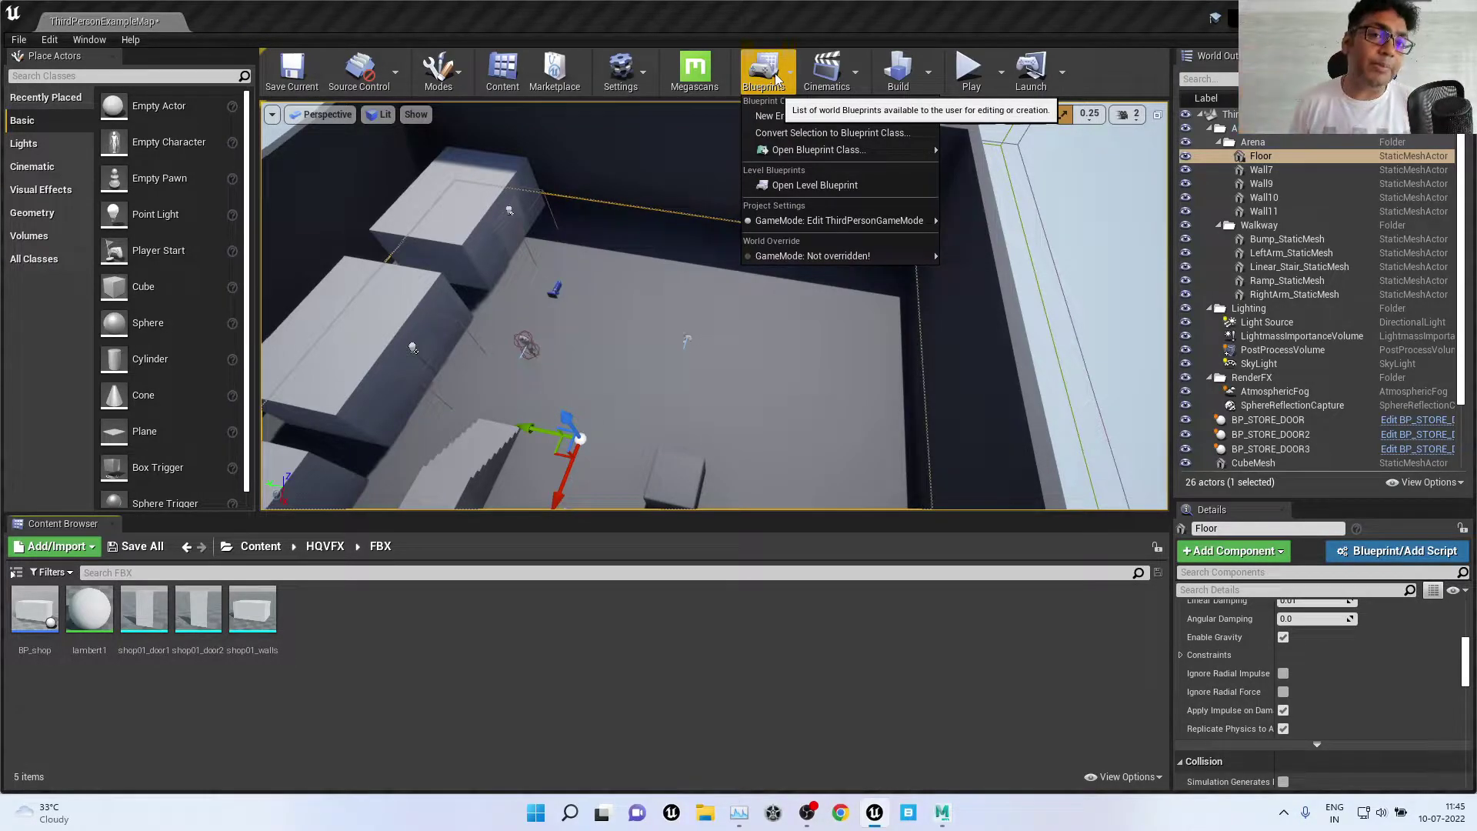
left_click(1015, 672)
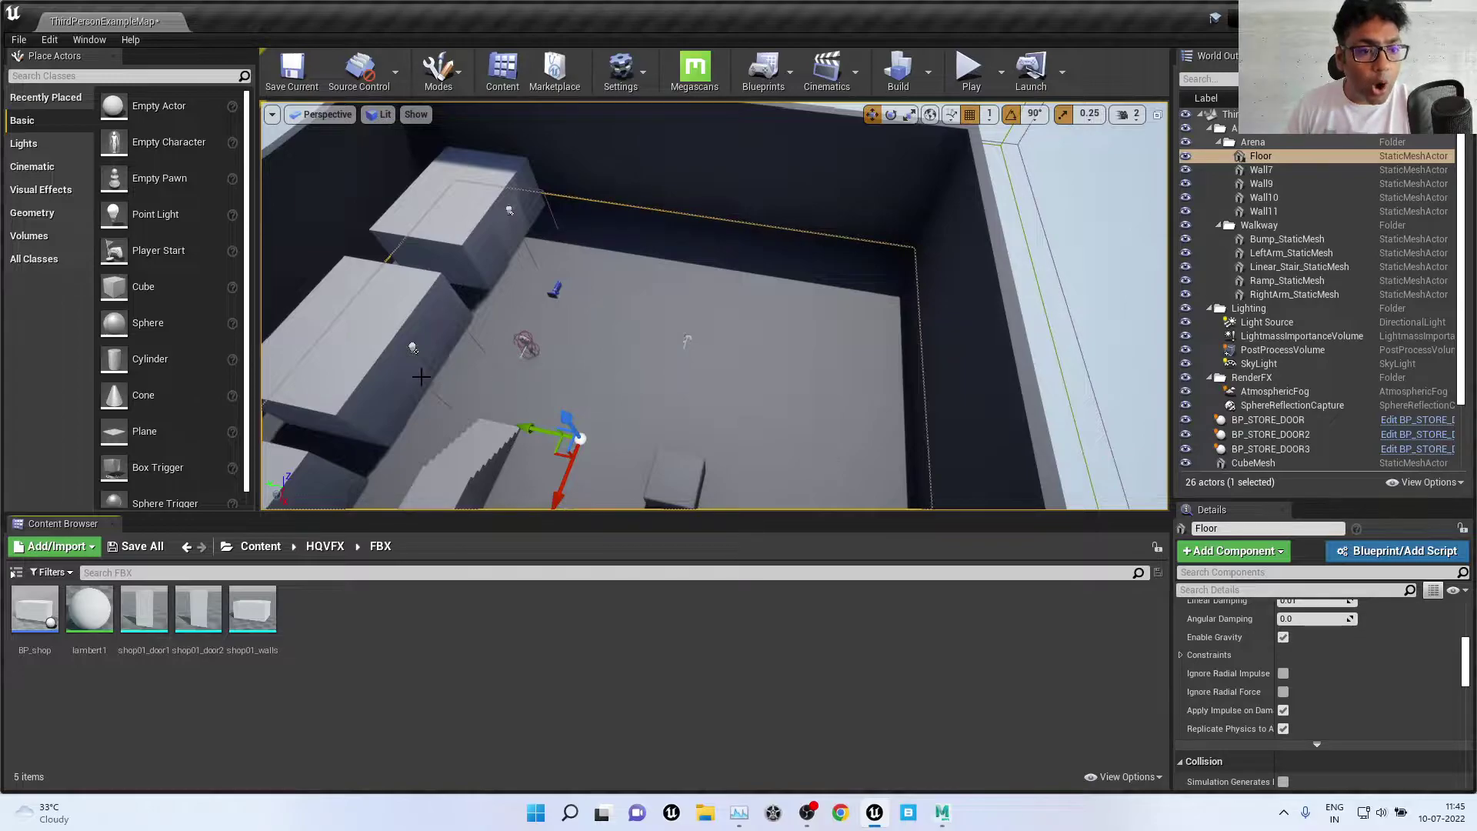
left_click_drag(126, 277, 777, 356)
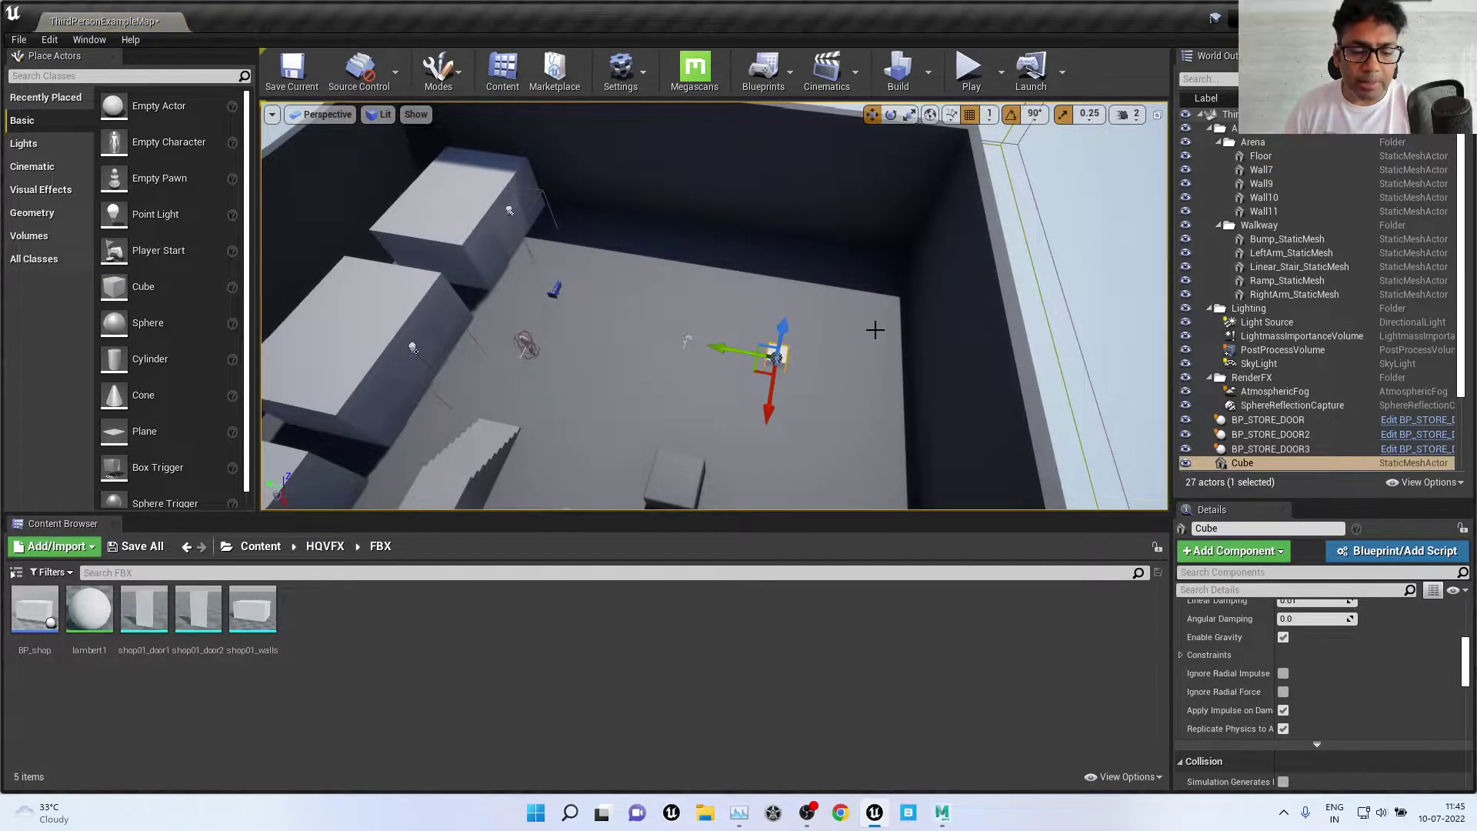
Step: Focus on the Cube and raise it along its Z axis
key("f")
left_click_drag(831, 366, 831, 323, "alt")
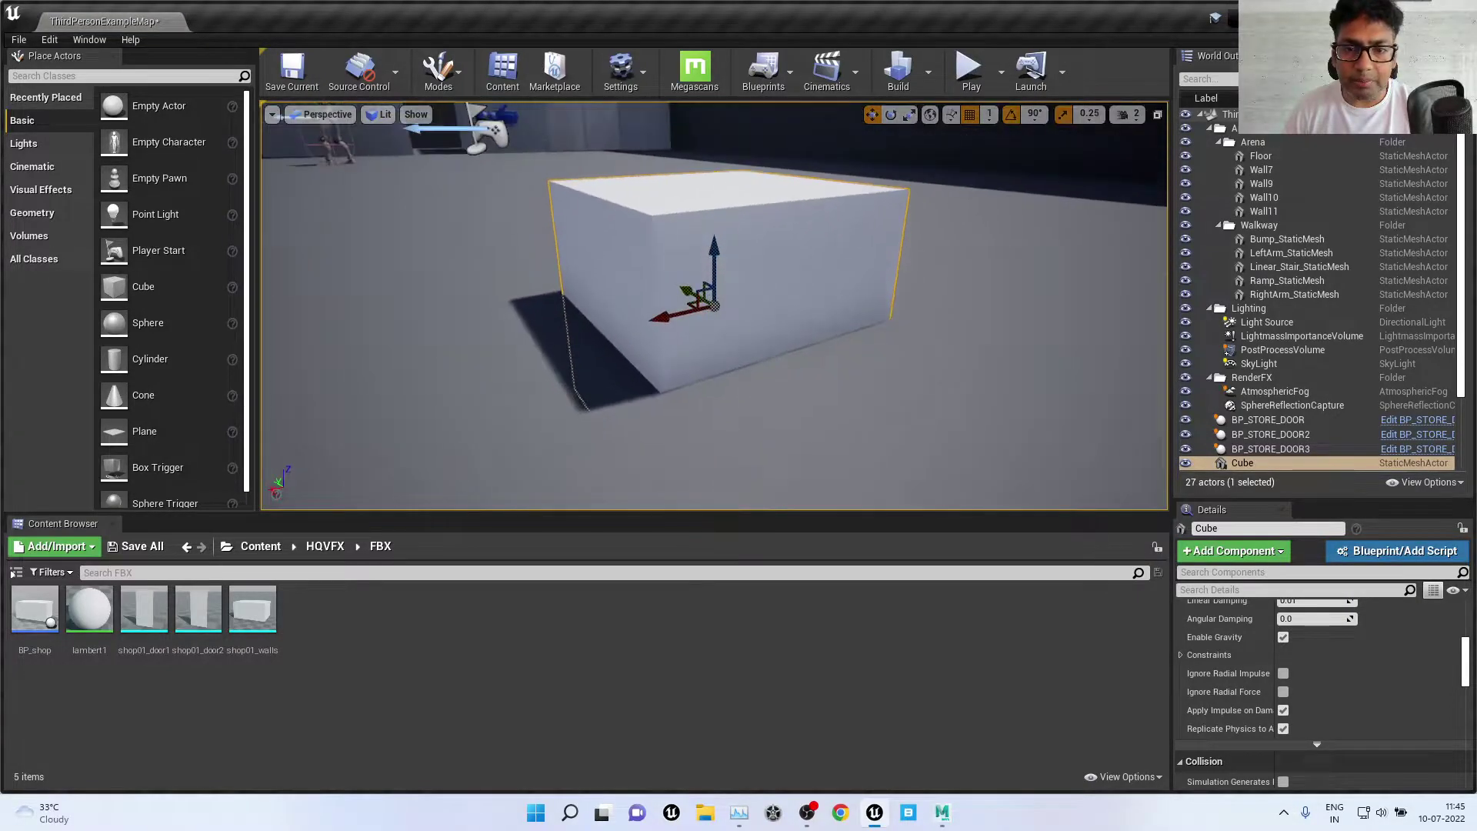
left_click_drag(727, 248, 730, 146)
Step: Widen the outliner and details panels and select Cube in the World Outliner
scroll(936, 370, "down", 5)
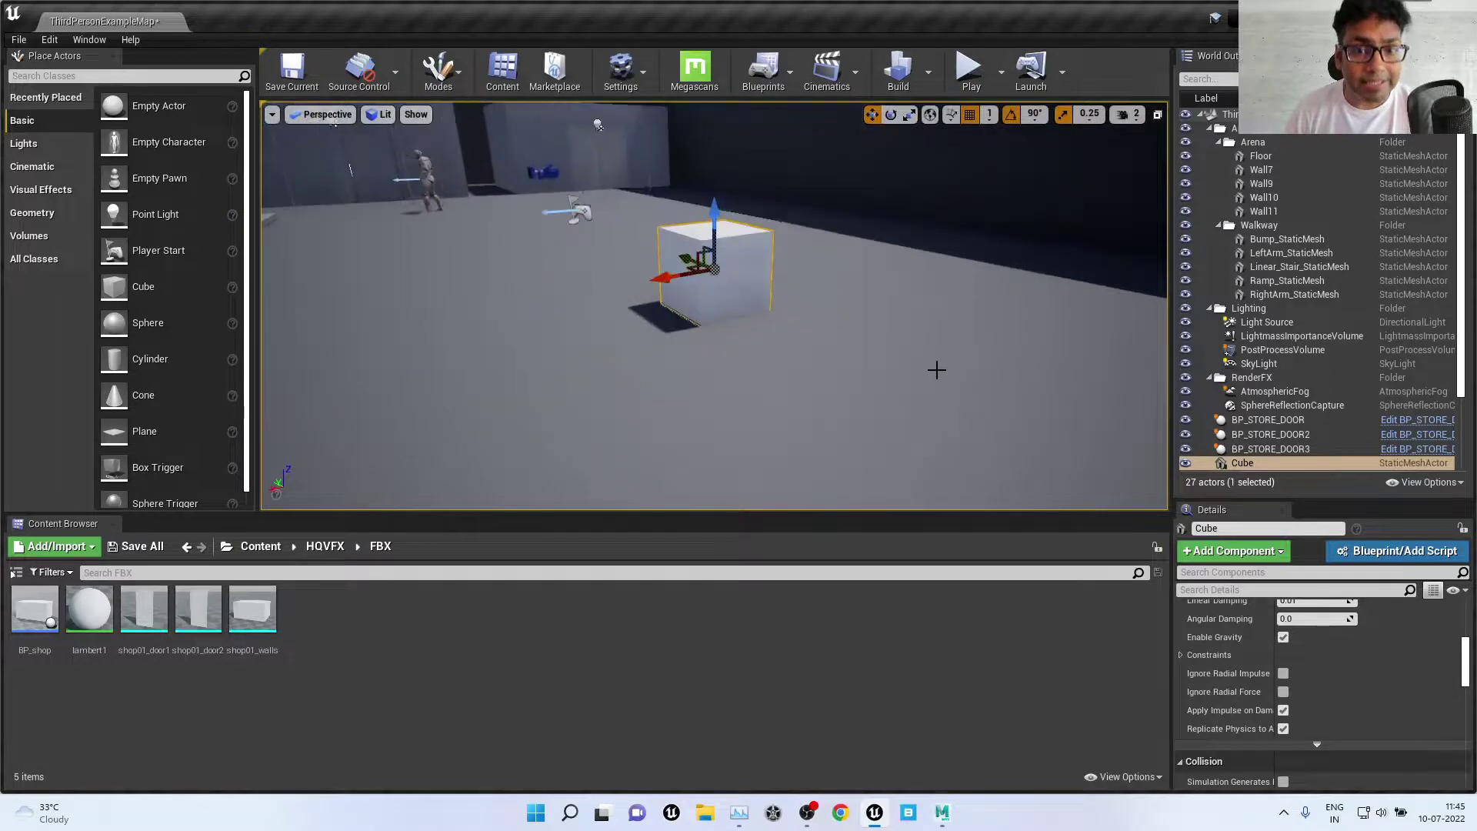
scroll(936, 370, "down", 1)
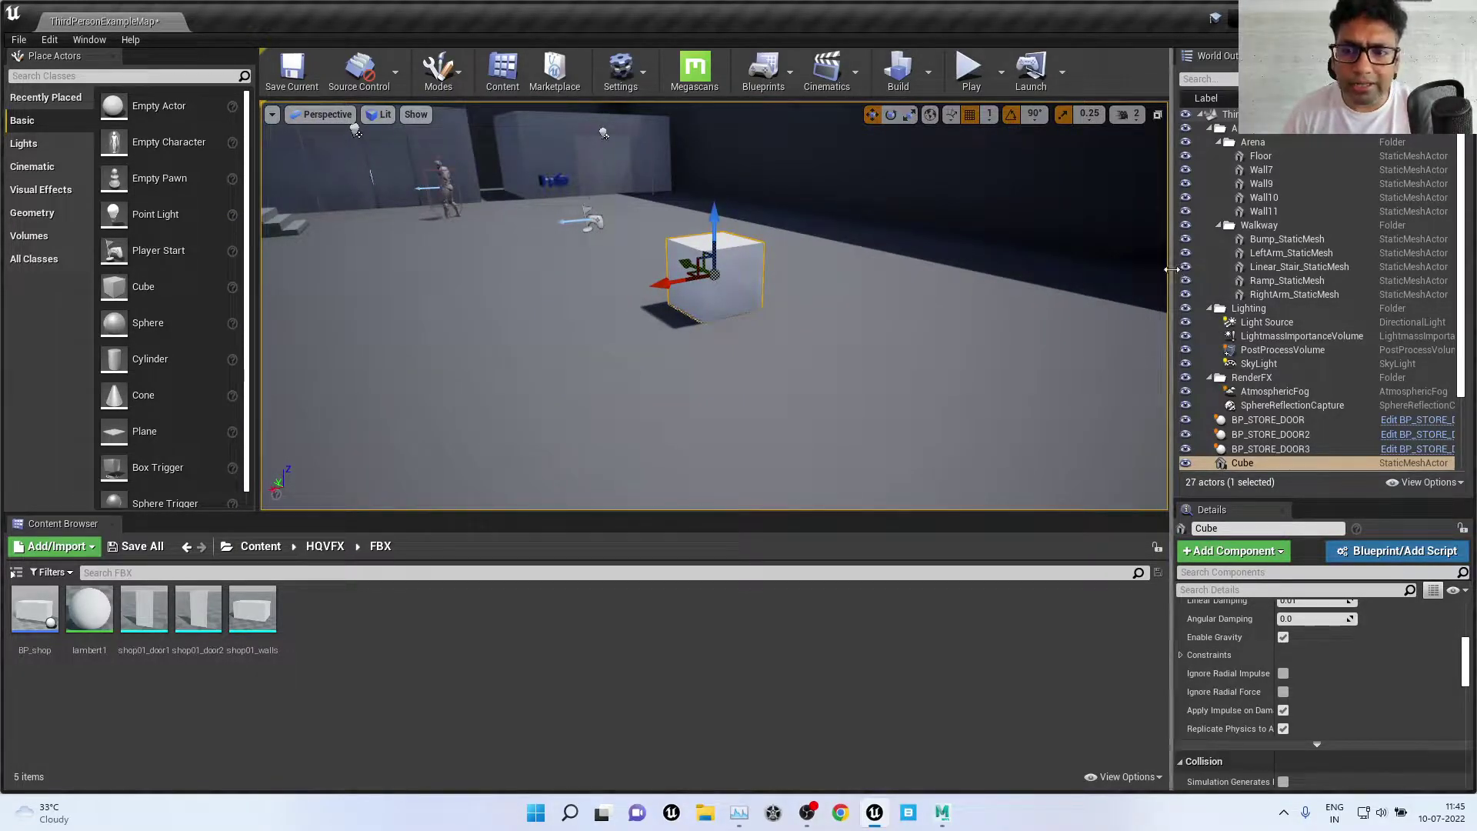
left_click_drag(1170, 270, 1043, 270)
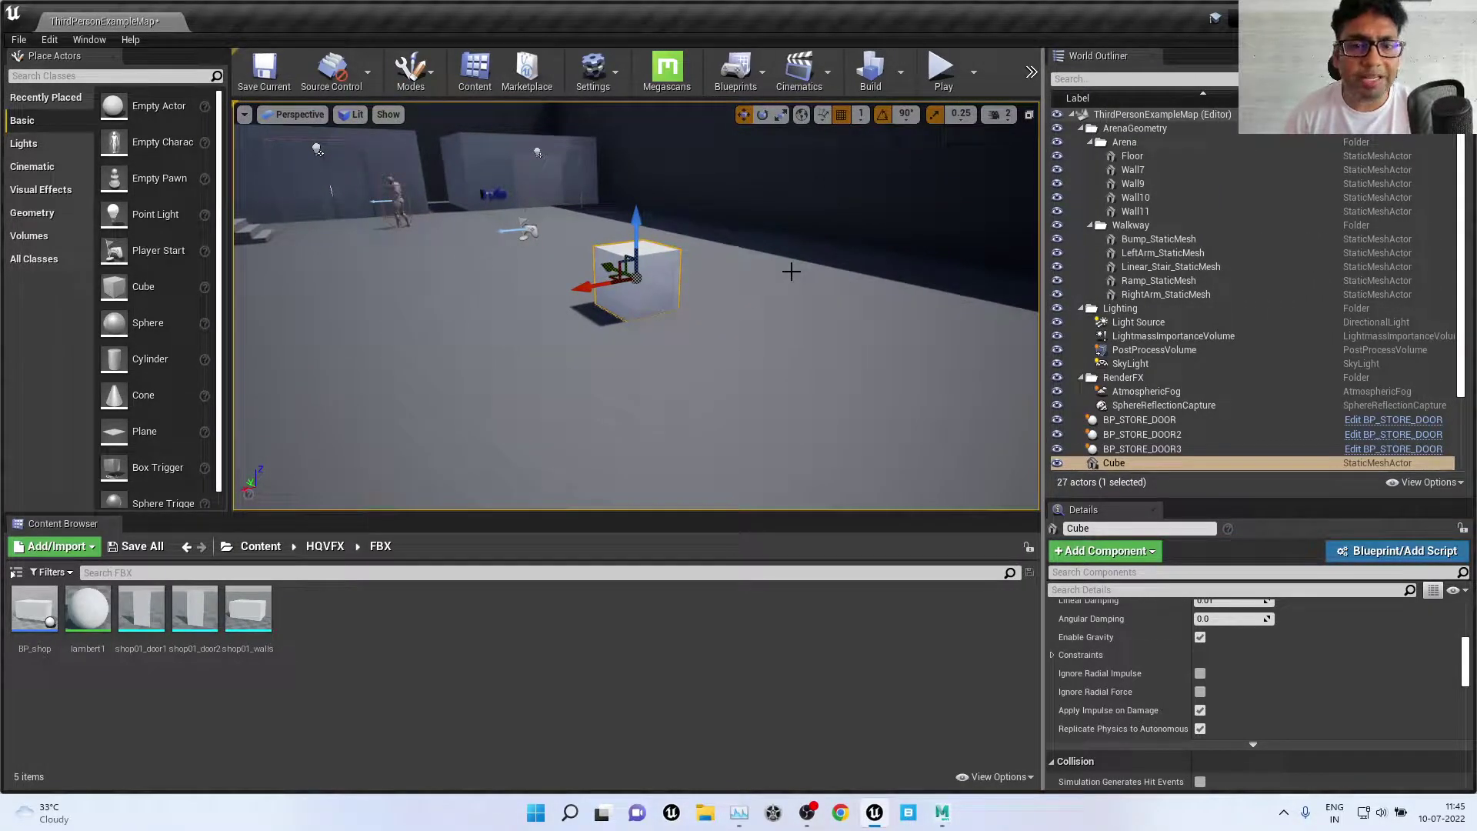
scroll(1210, 268, "down", 2)
scroll(1210, 268, "down", 2)
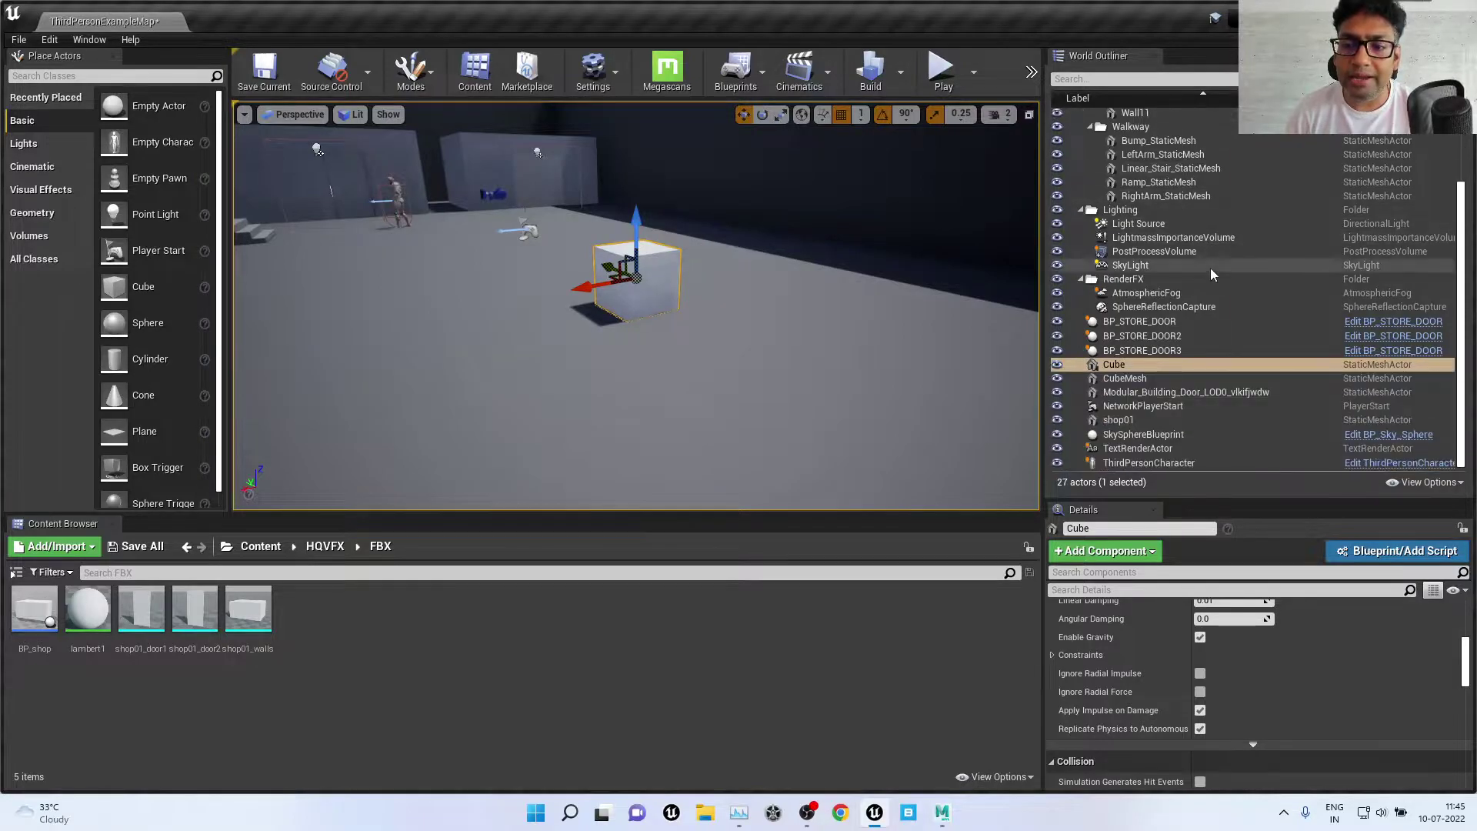
left_click(1292, 364)
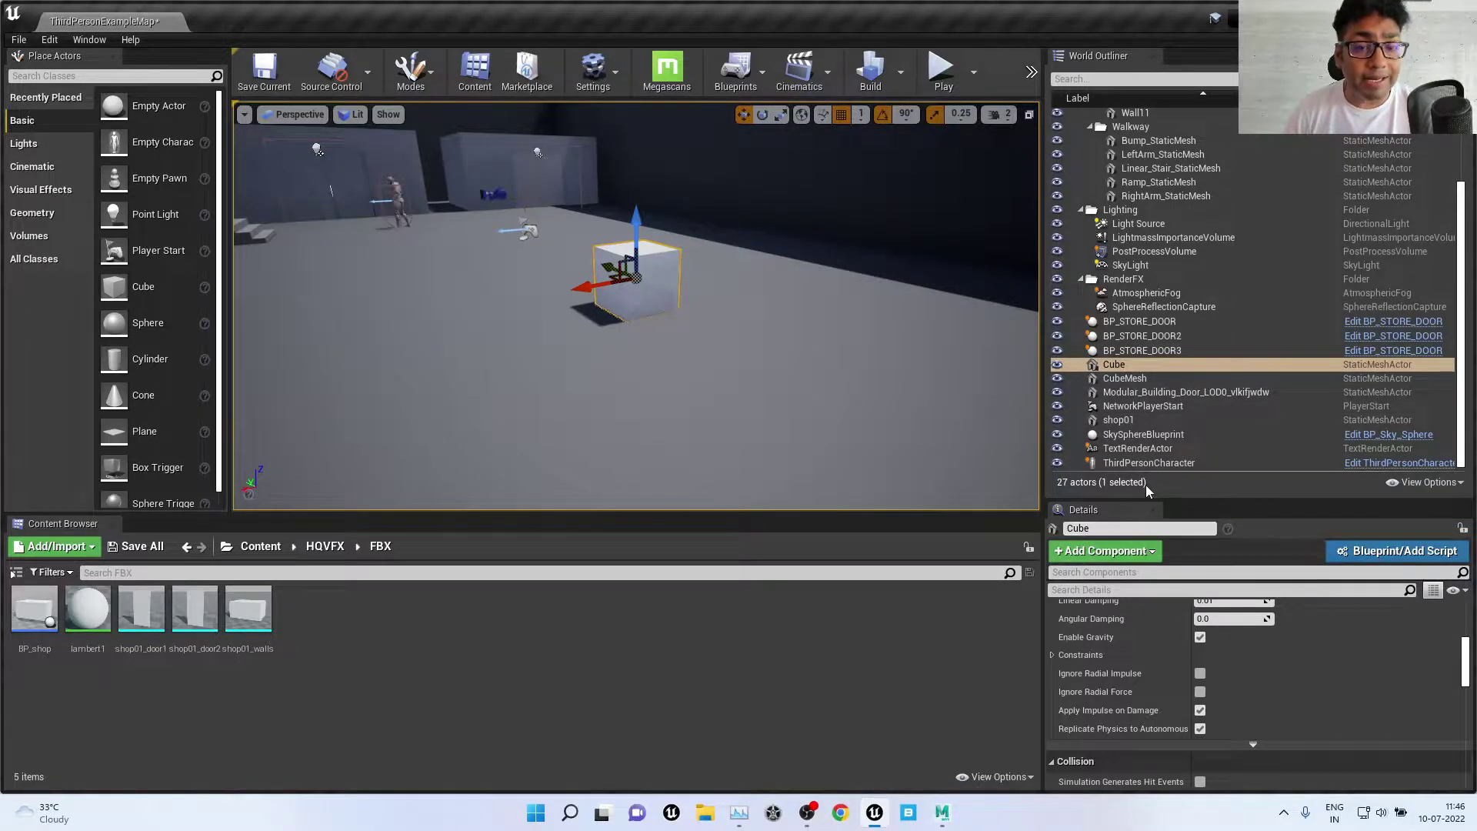
Step: Cancel converting the Cube via Blueprint/Add Script, then frame the Cube
left_click(1402, 557)
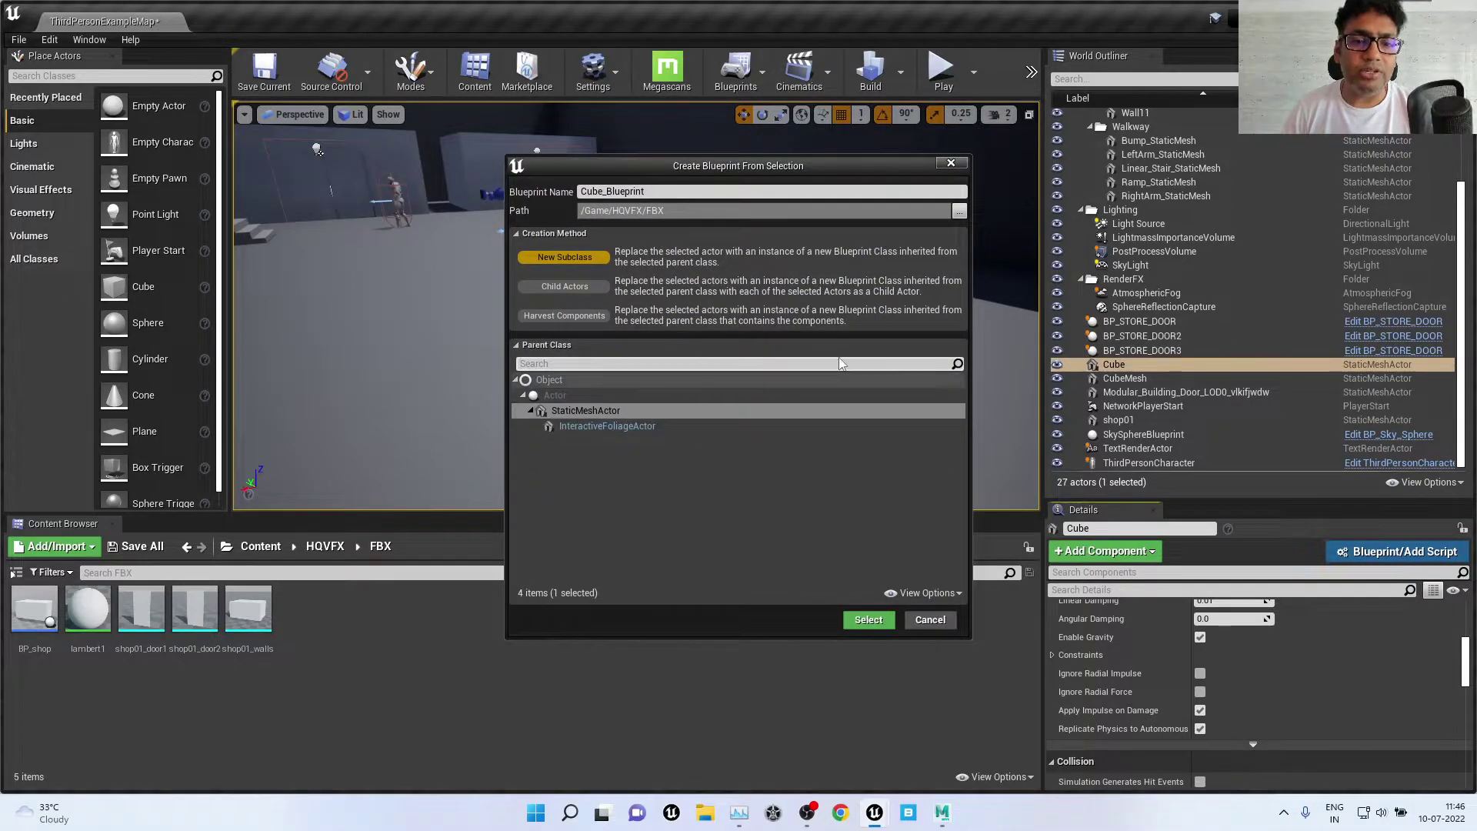
left_click(952, 159)
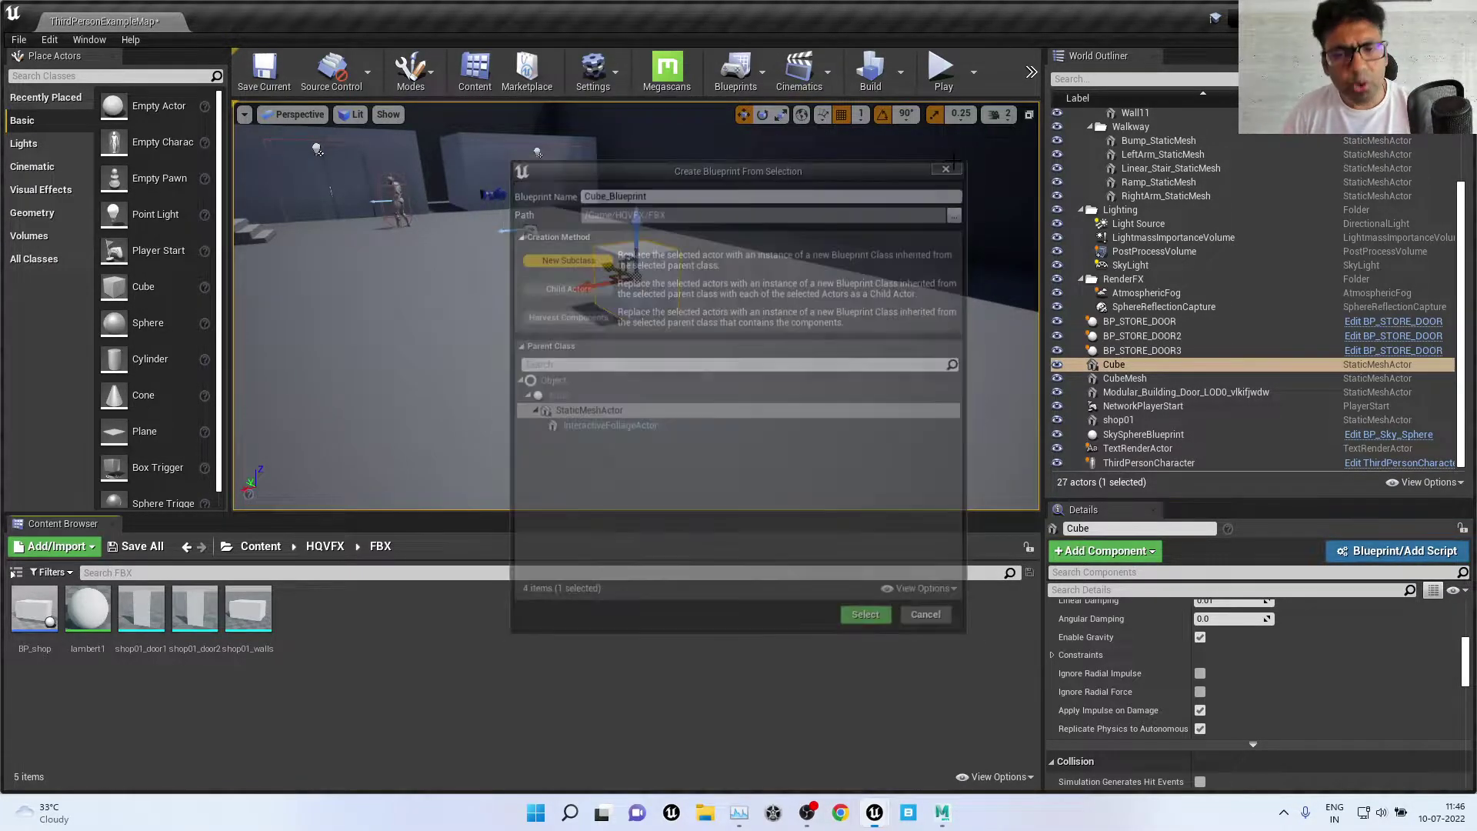
key("f")
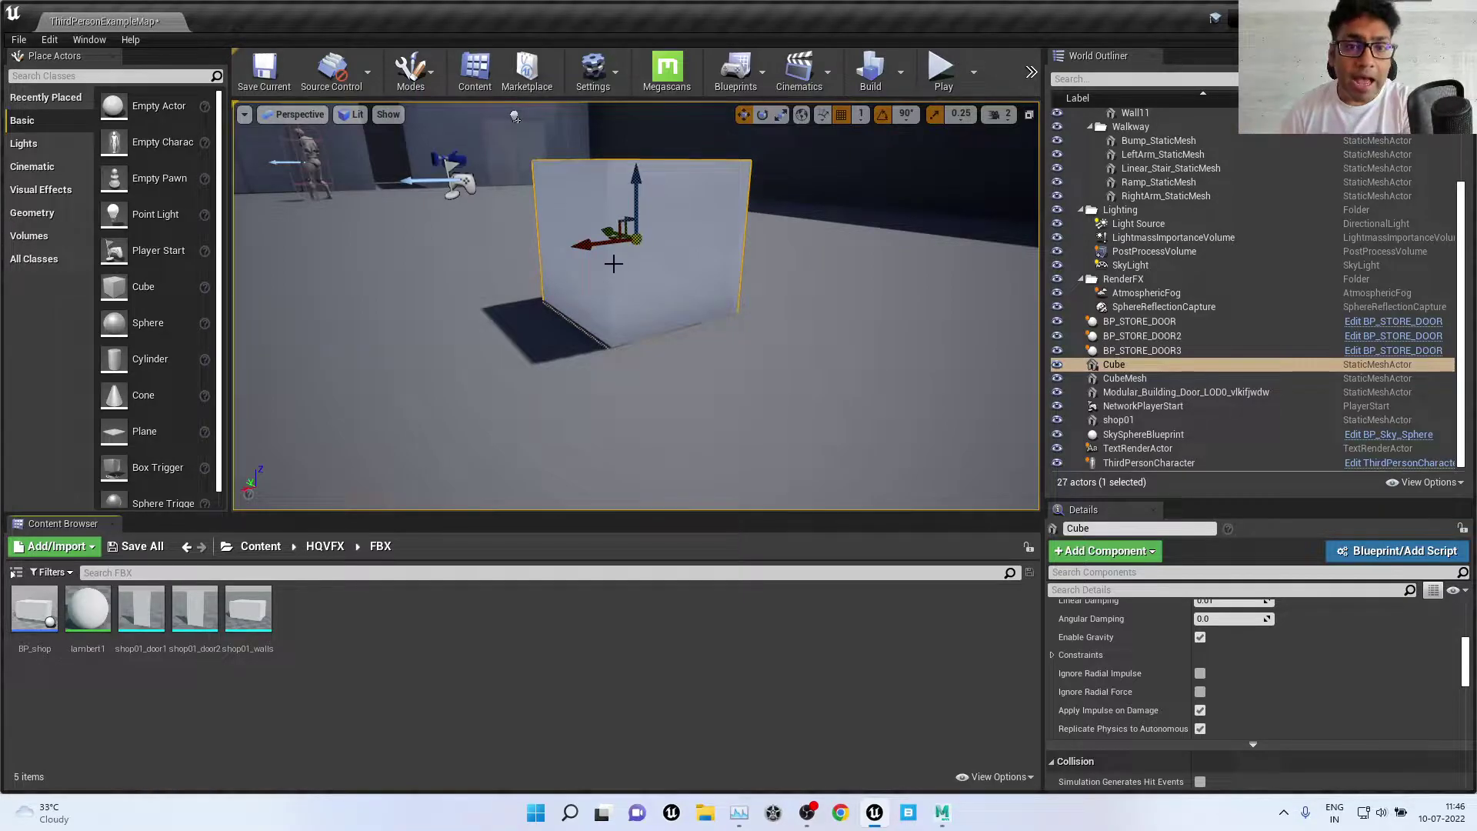
Step: Delete the Cube, start a new Blueprint Class, and reposition the Pick Parent Class chooser
key("Delete")
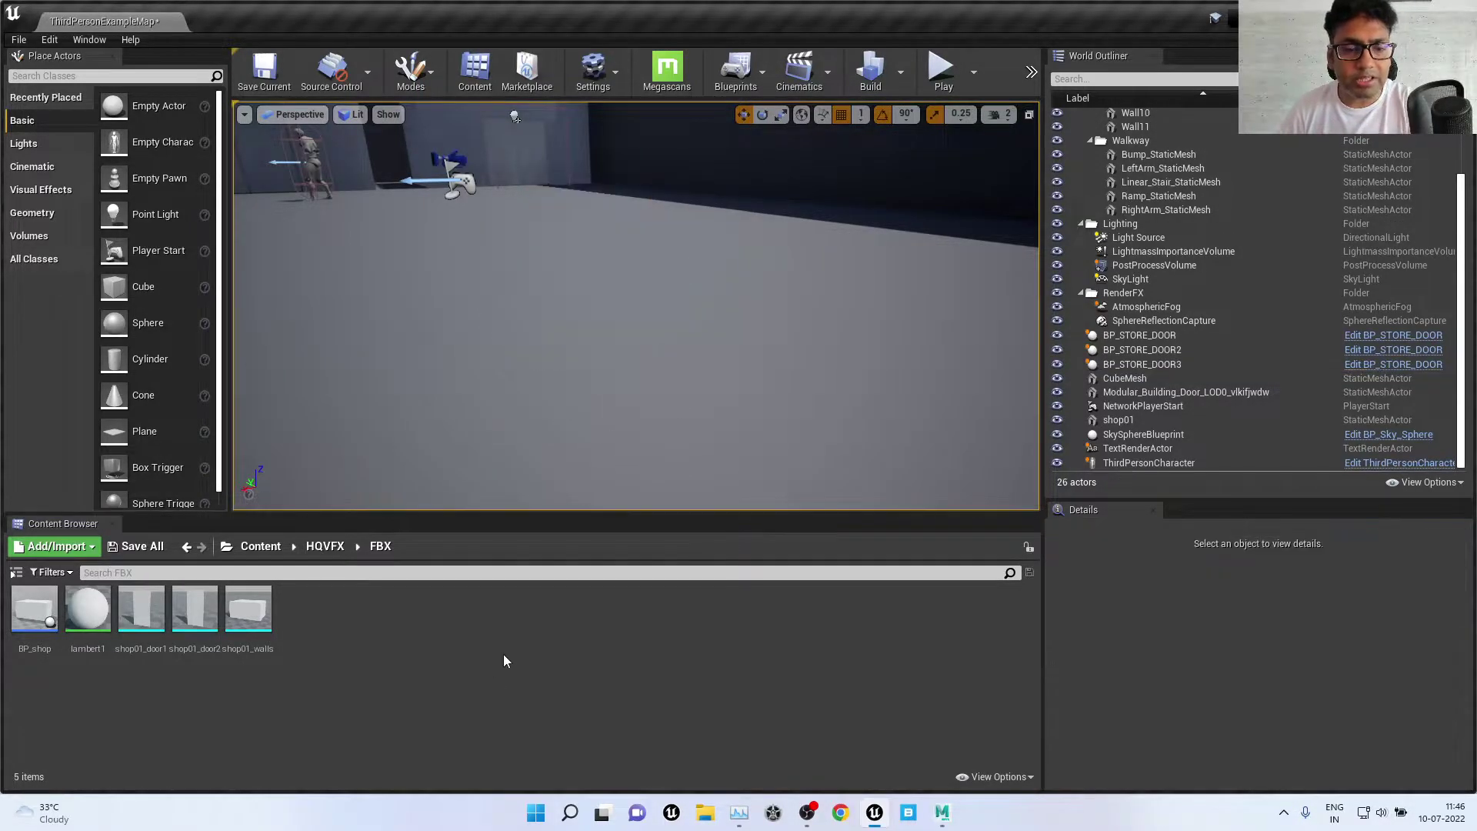
right_click(524, 703)
left_click(607, 312)
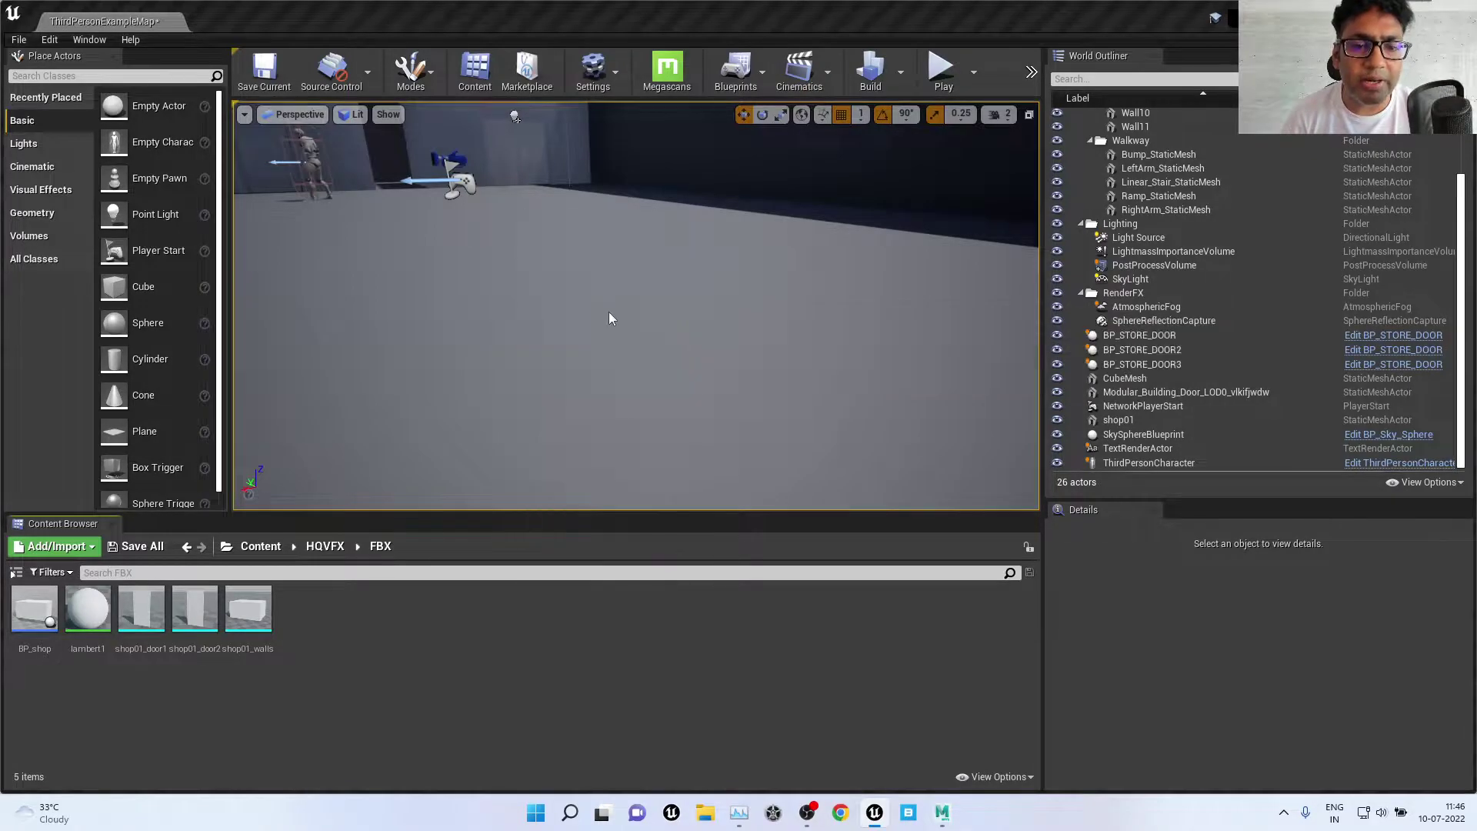
left_click_drag(715, 233, 674, 173)
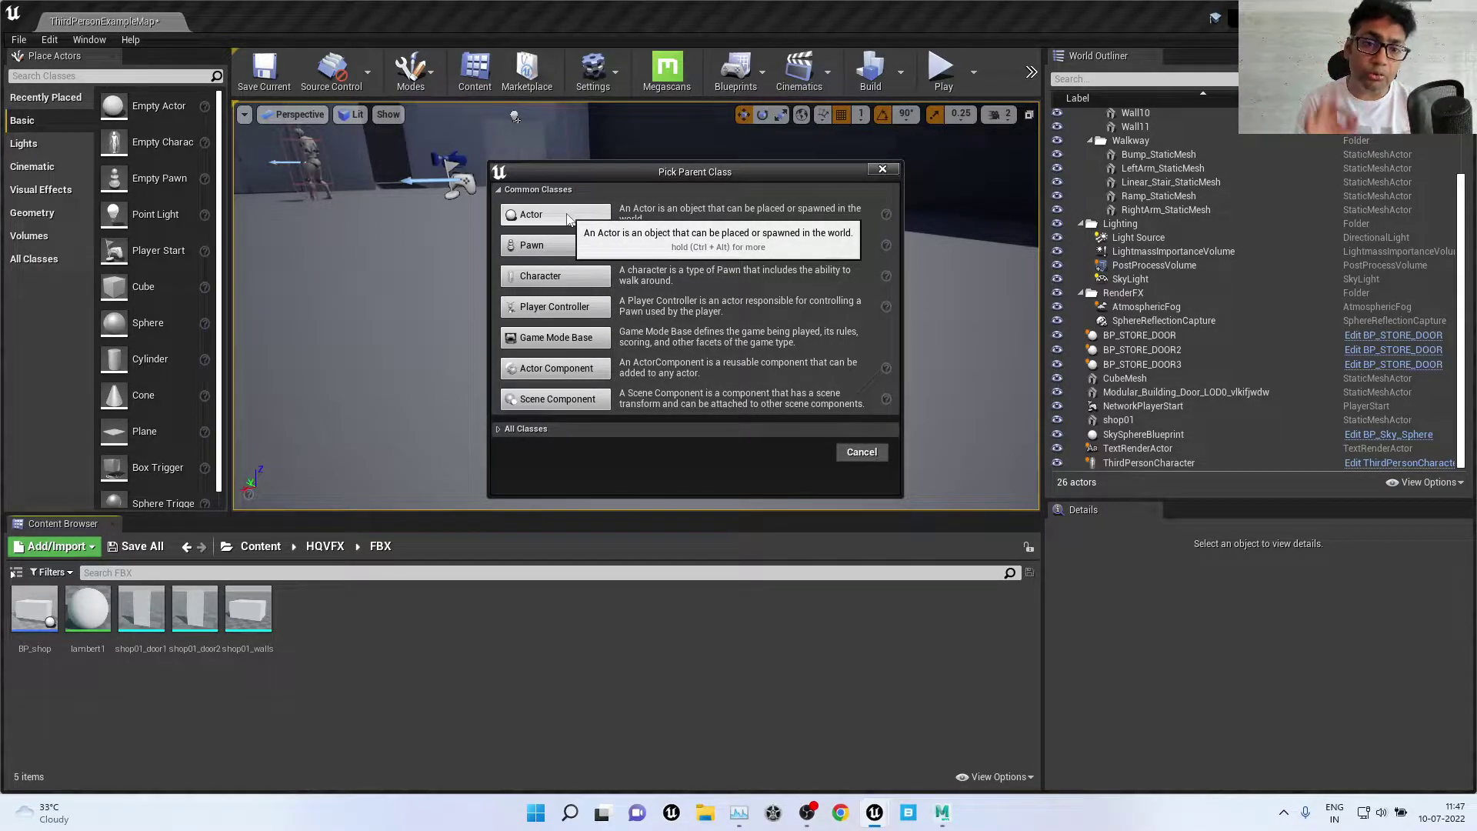
Step: Create an Actor-based Blueprint and rename it BP_Demo
left_click(567, 216)
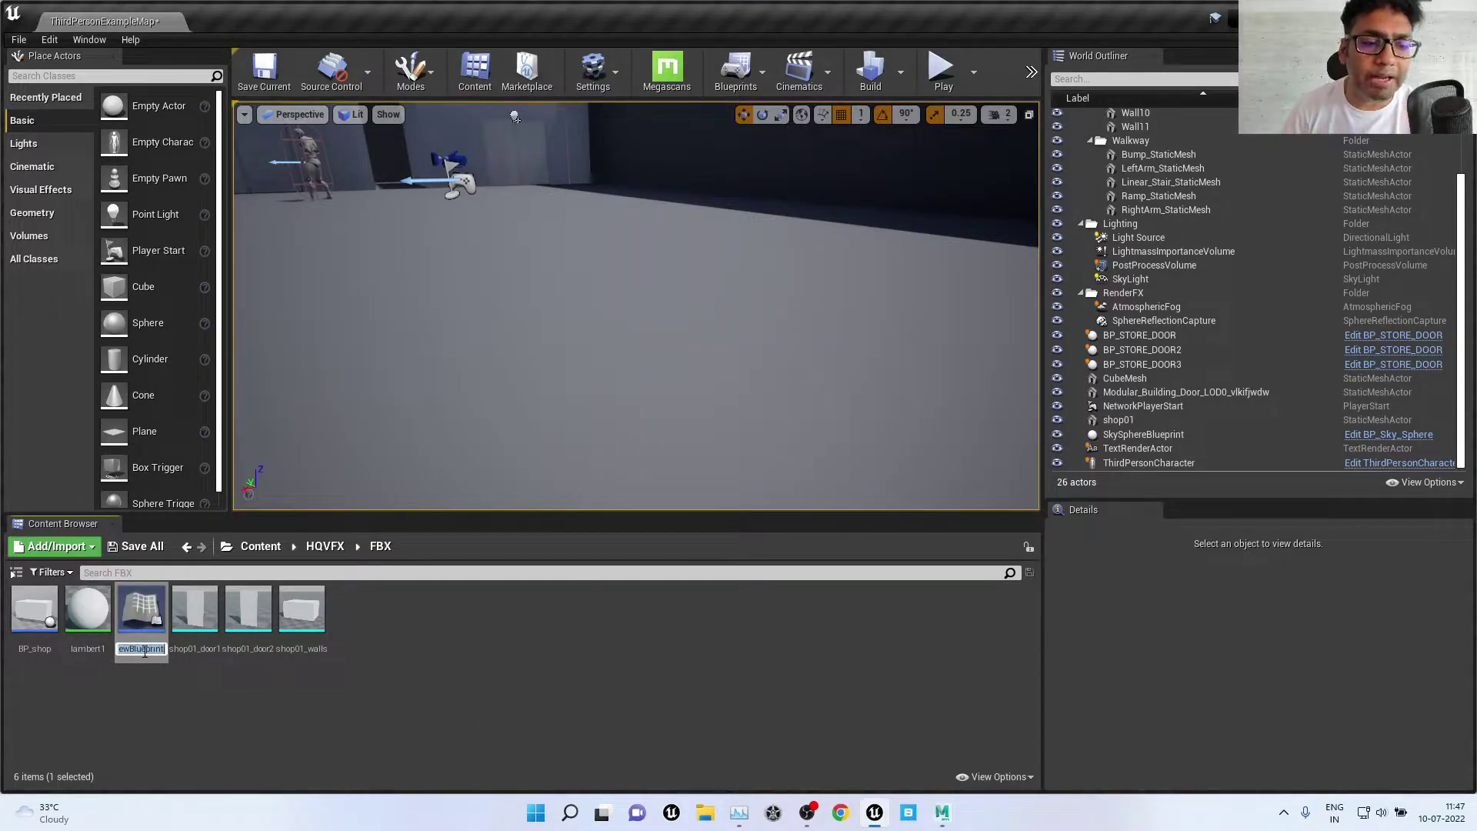
key("Return")
left_click(147, 591)
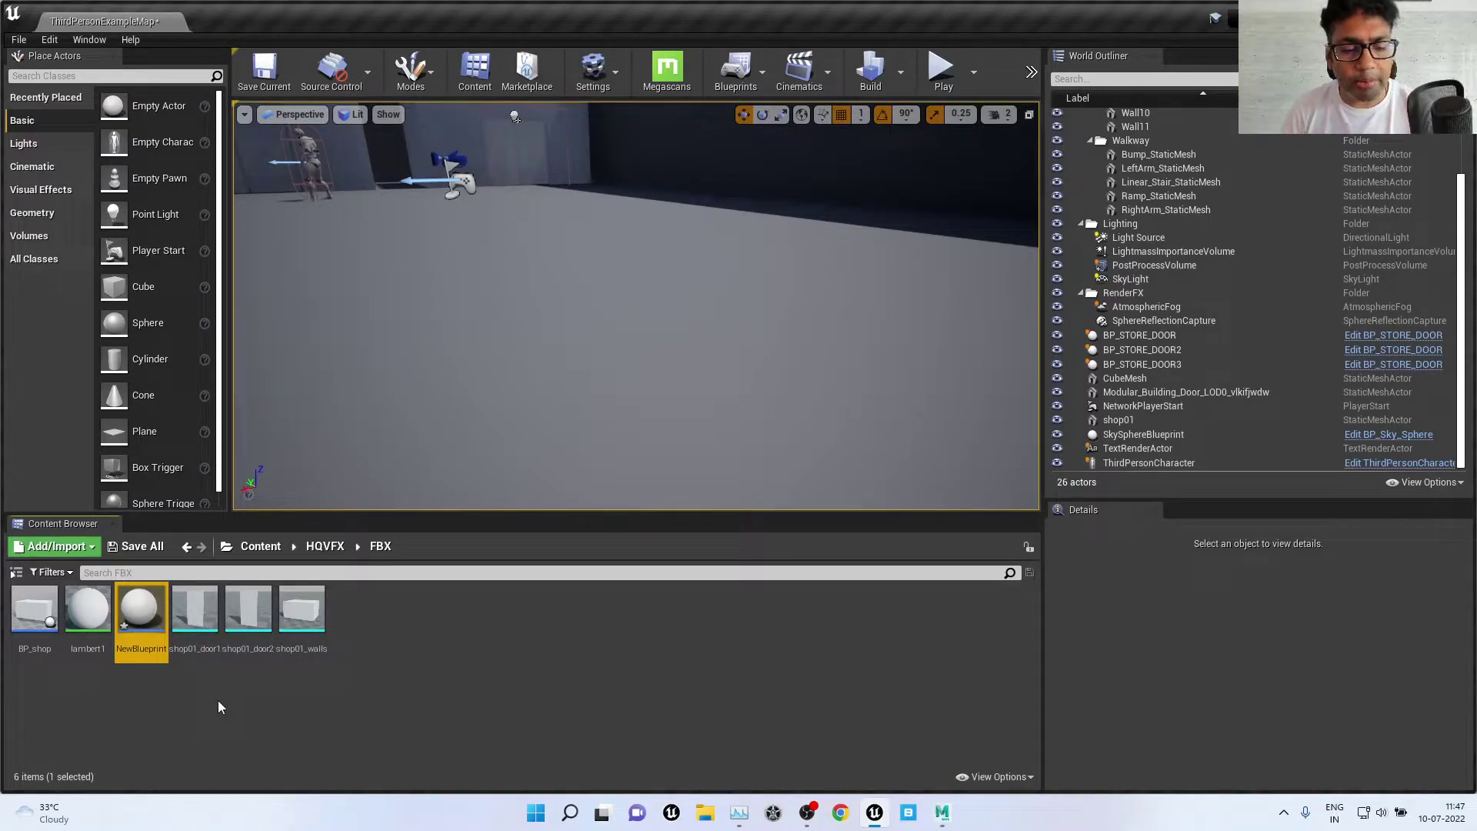
key("F2")
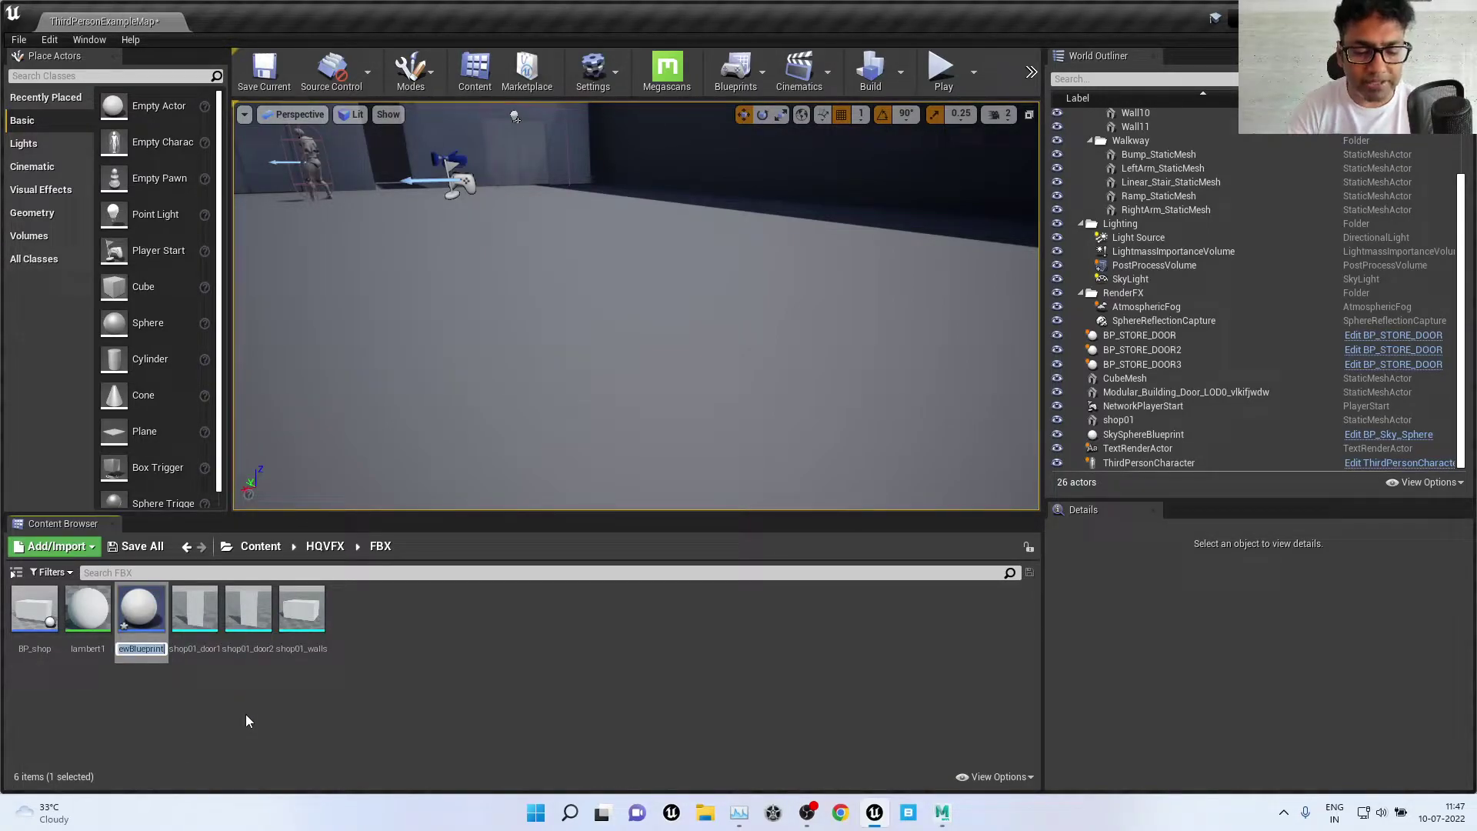
type("Demo")
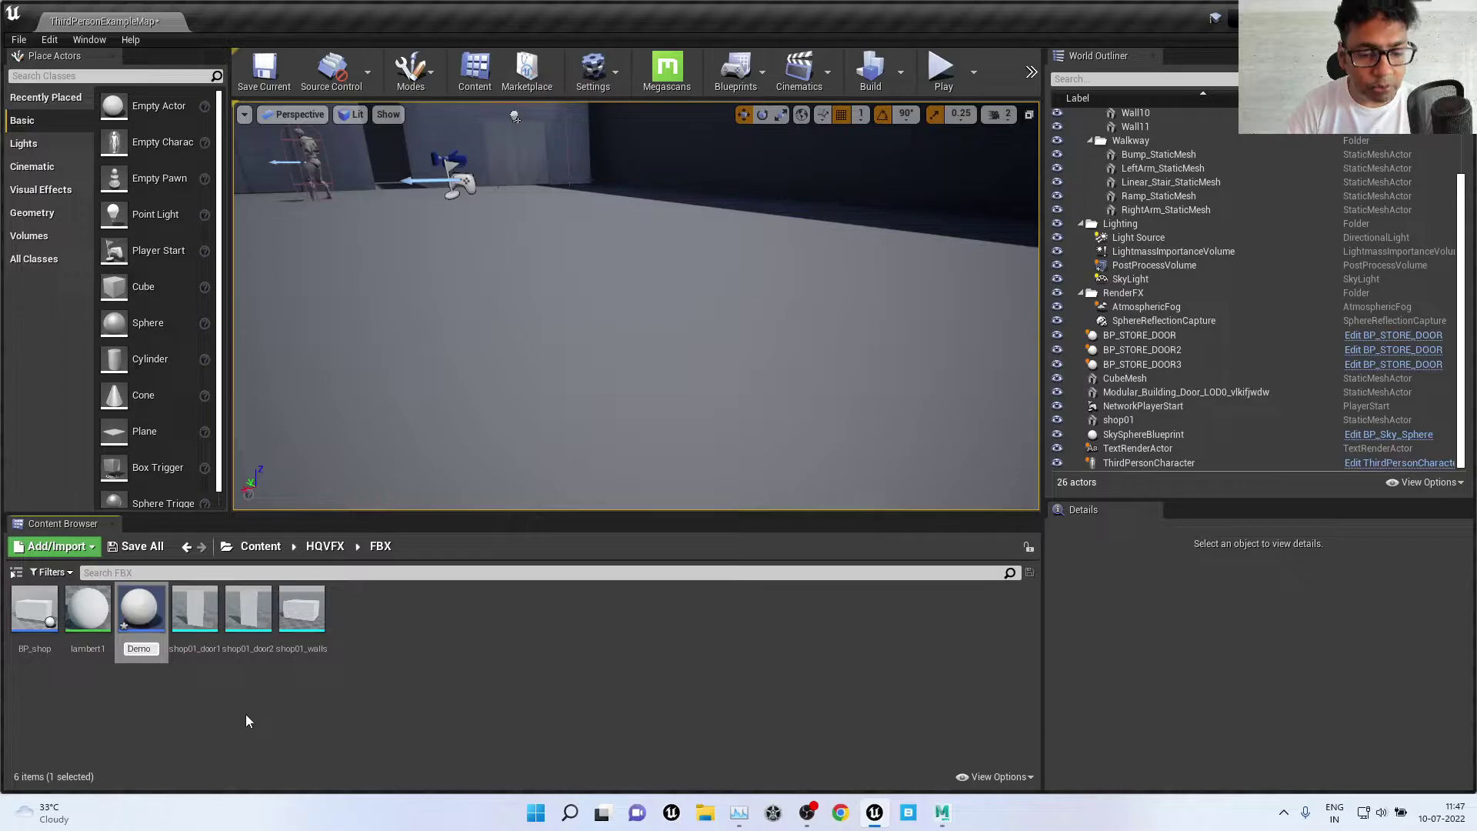
key("Home")
type("BP_")
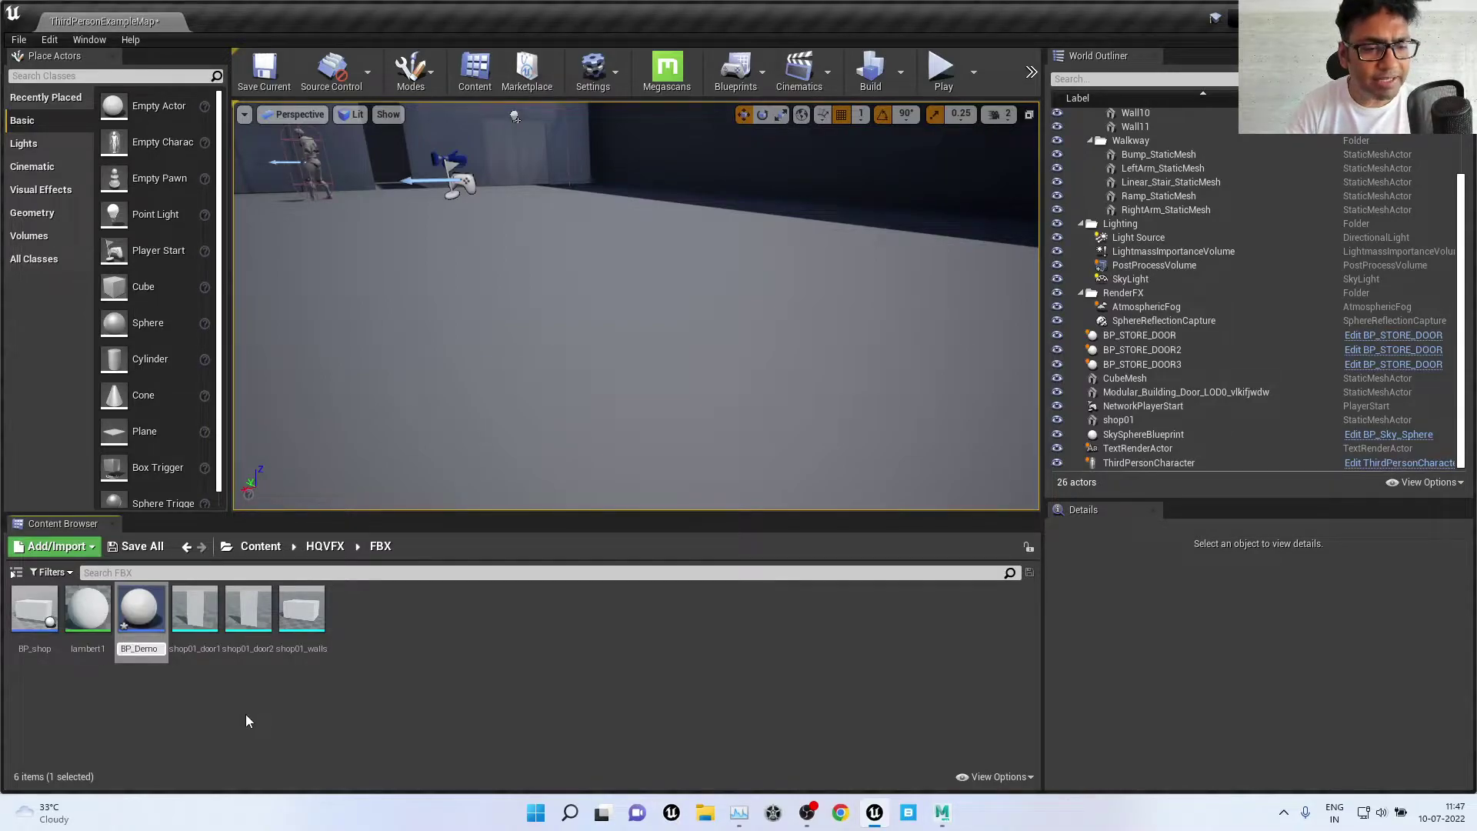
key("Return")
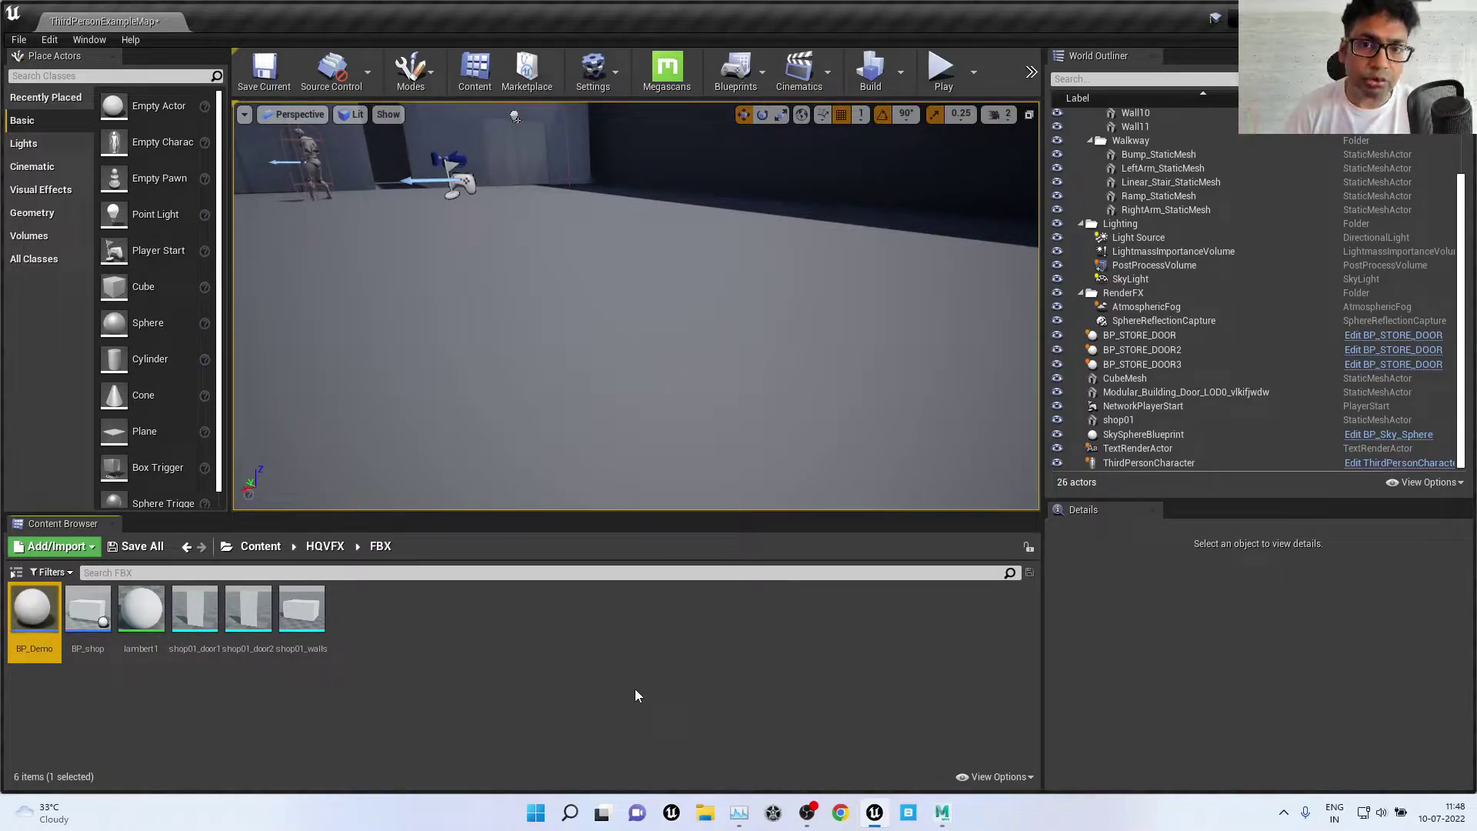
Step: Filter the folder's assets by the search text 'BP'
left_click(203, 573)
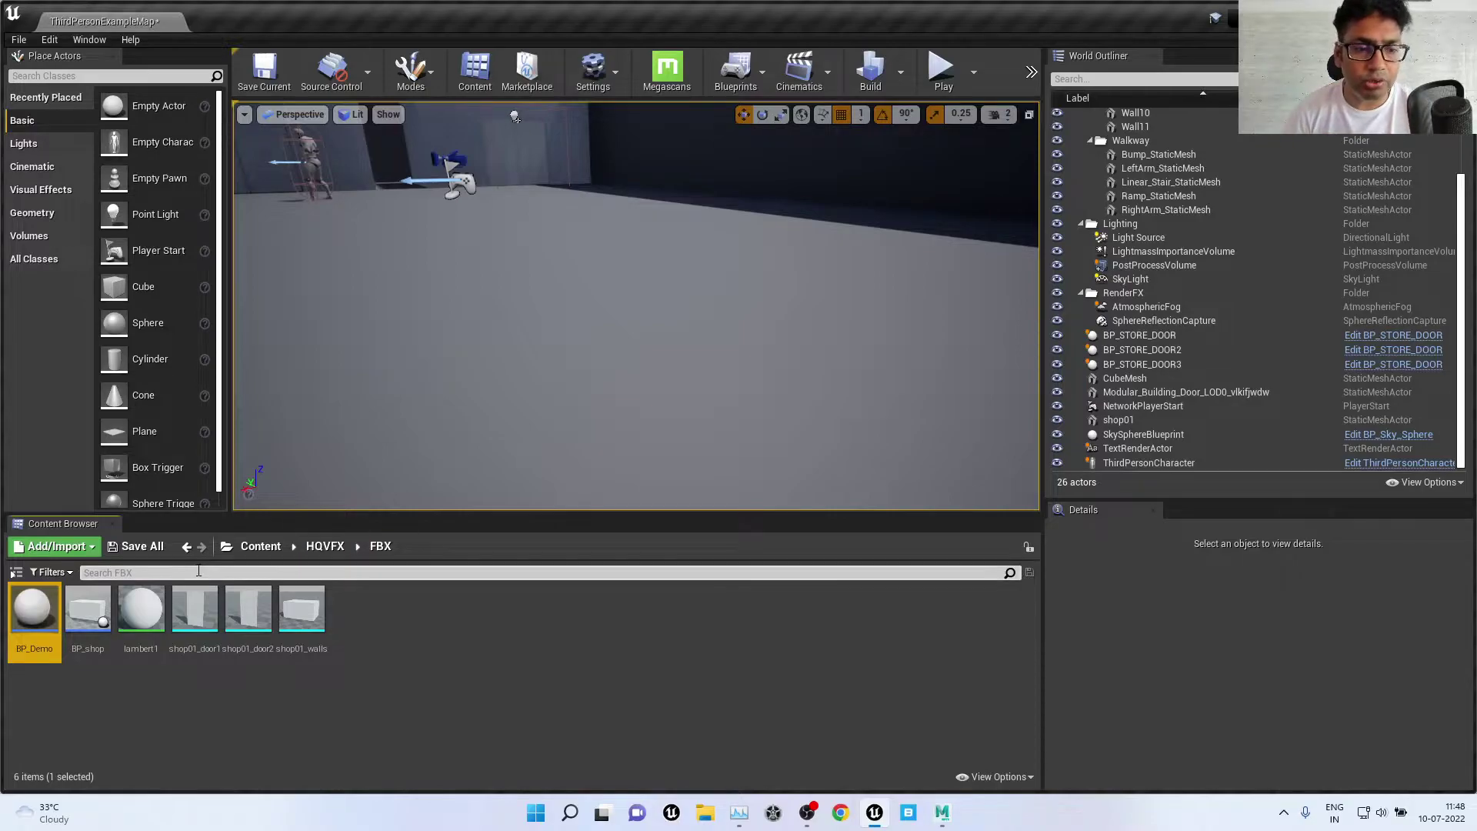
type("BP")
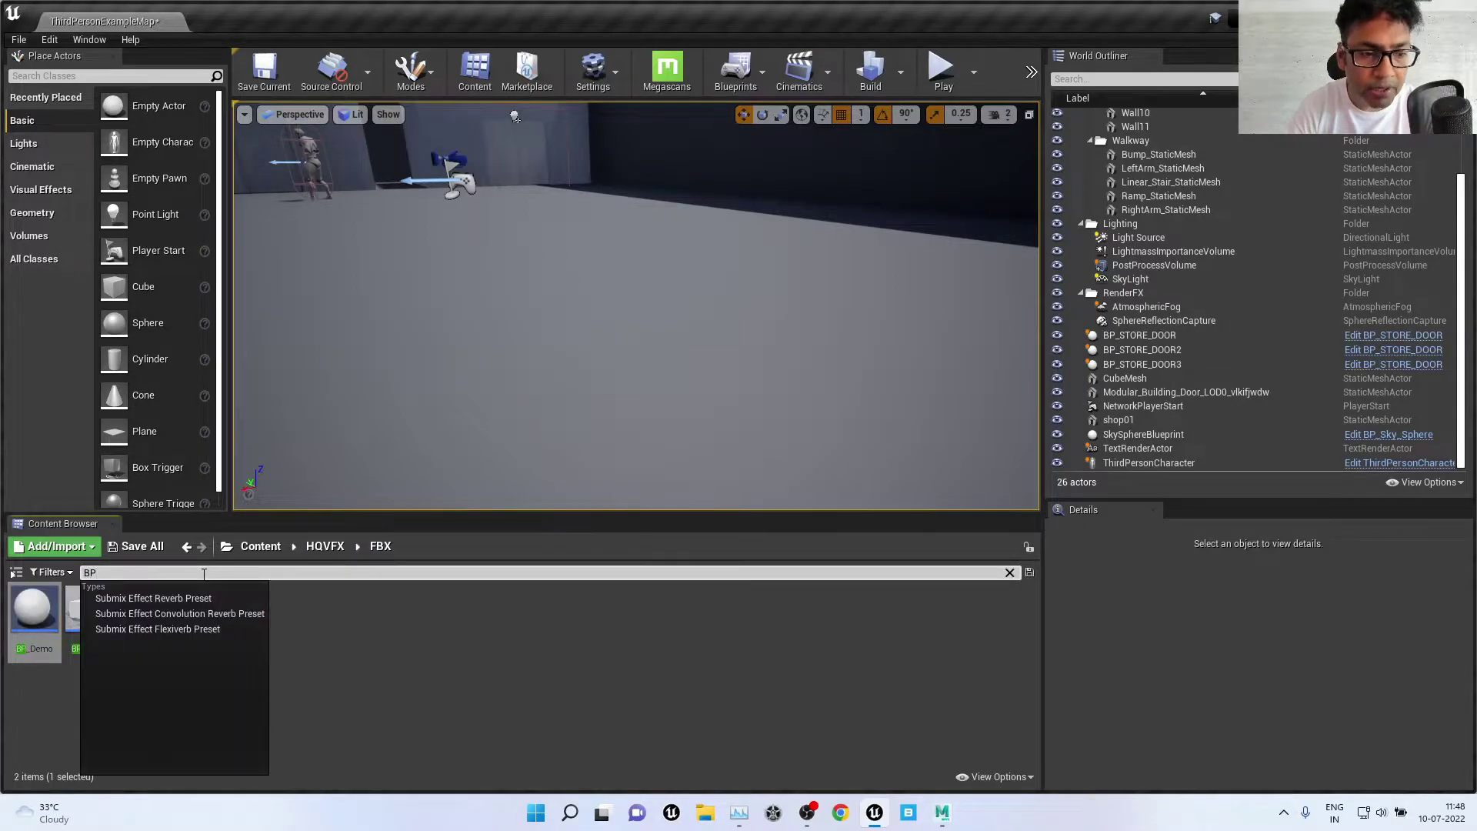
left_click(478, 691)
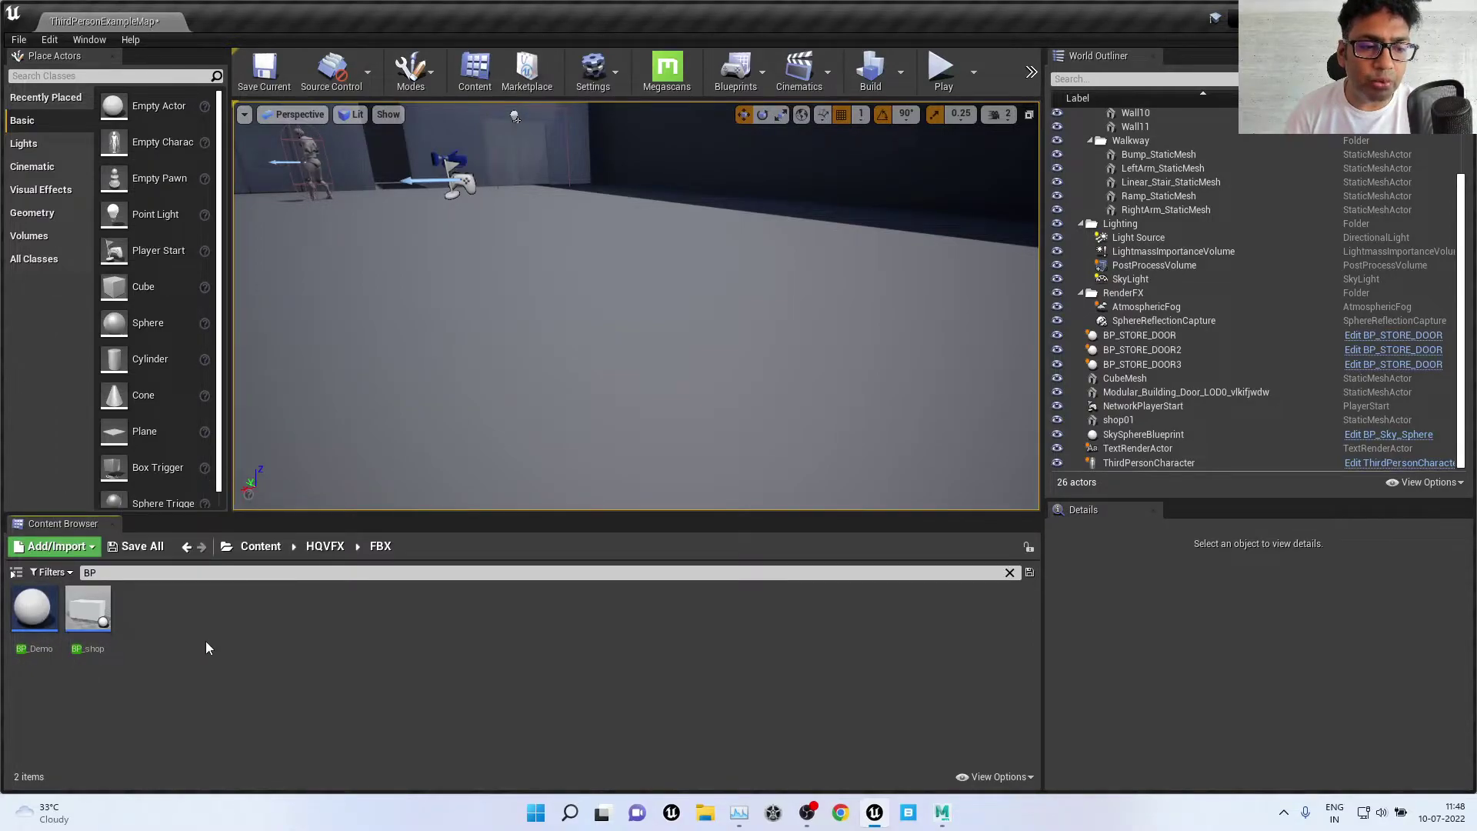
Step: Open BP_Demo, maximize its Blueprint editor, and clear the selection
double_click(28, 610)
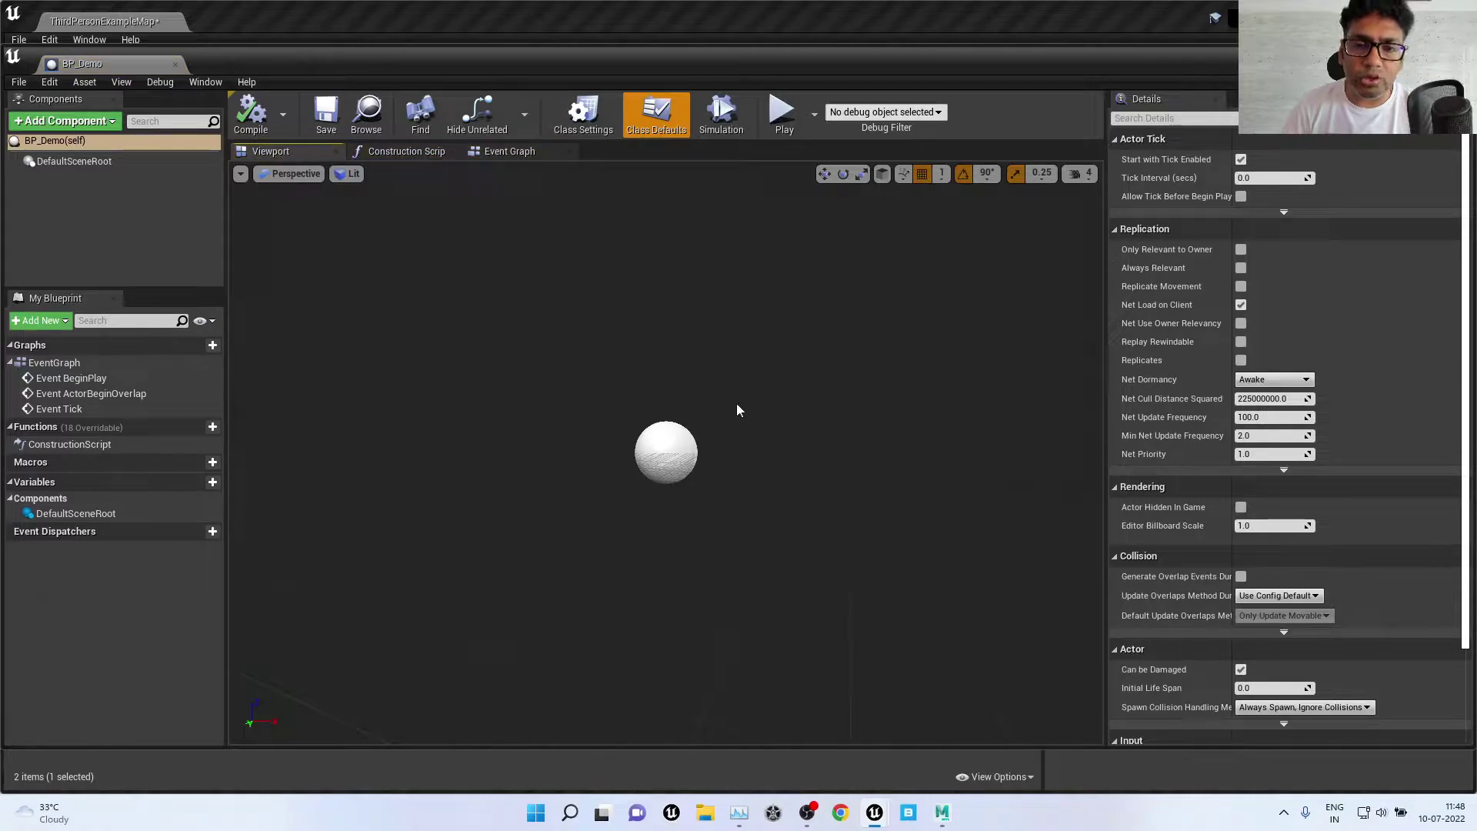
double_click(543, 67)
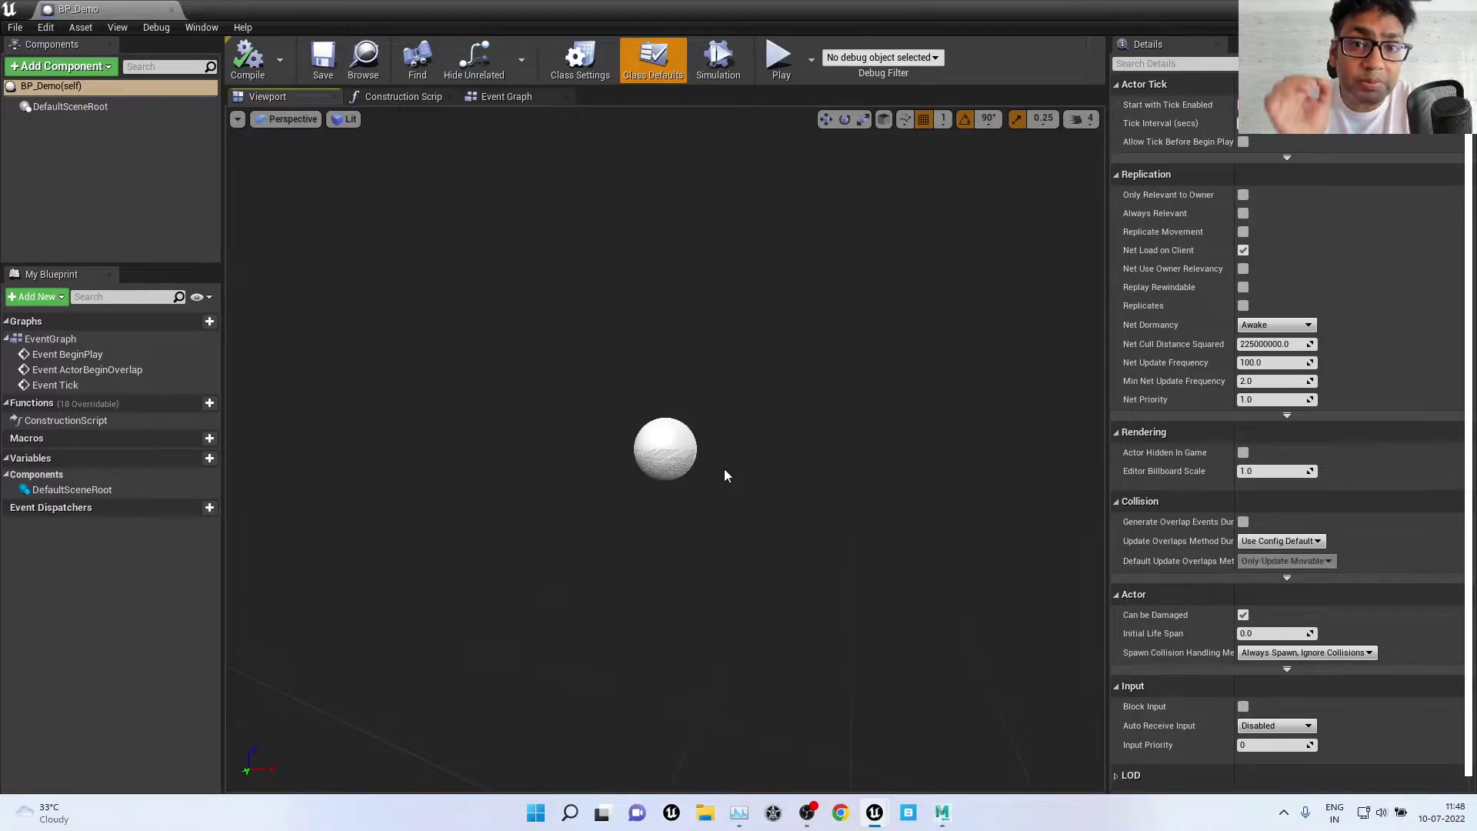
left_click(125, 206)
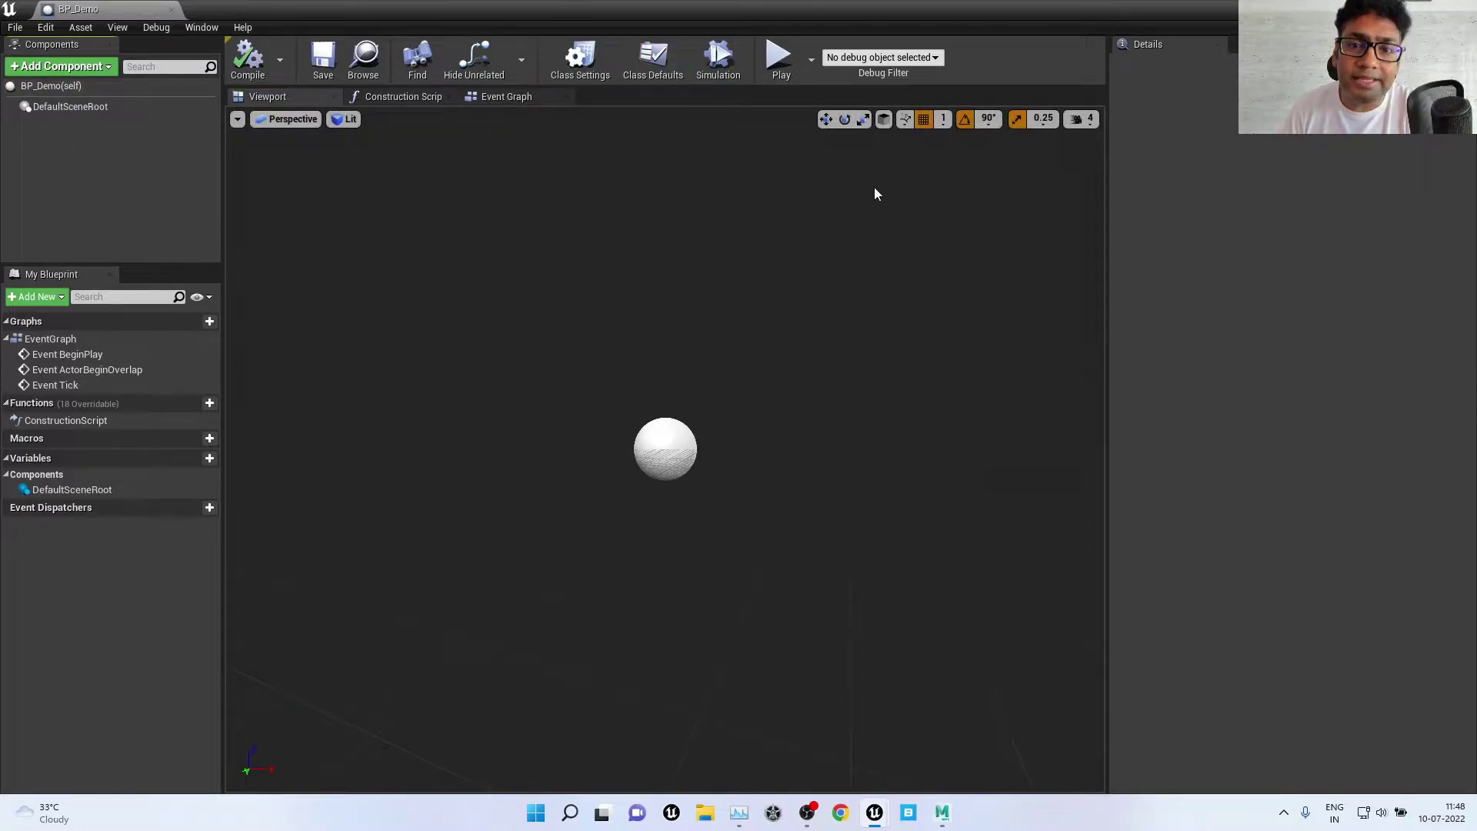
Step: Restore the BP_Demo Blueprint editor window, then maximize it again
left_click(721, 139)
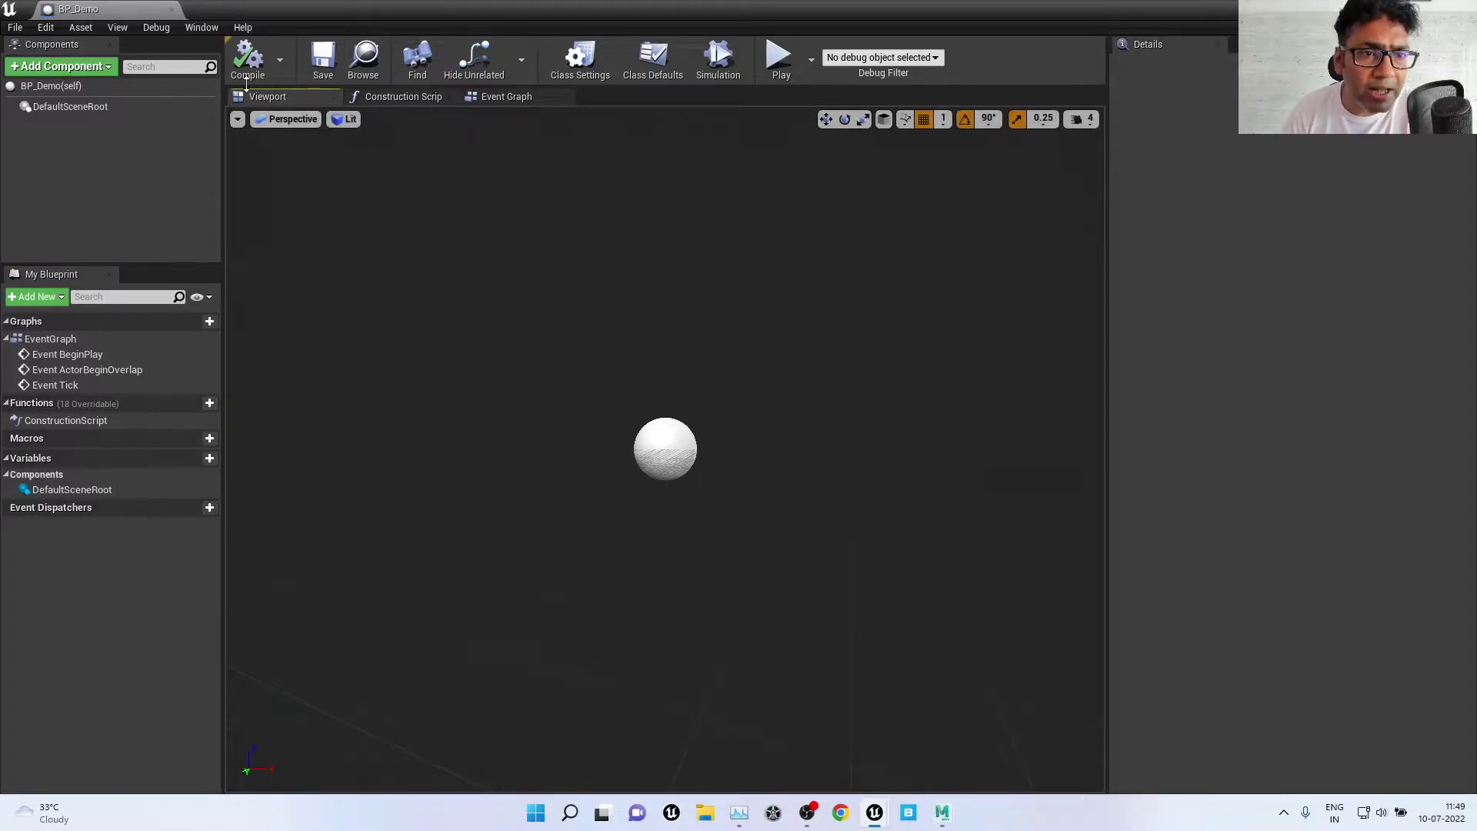
double_click(671, 5)
double_click(666, 315)
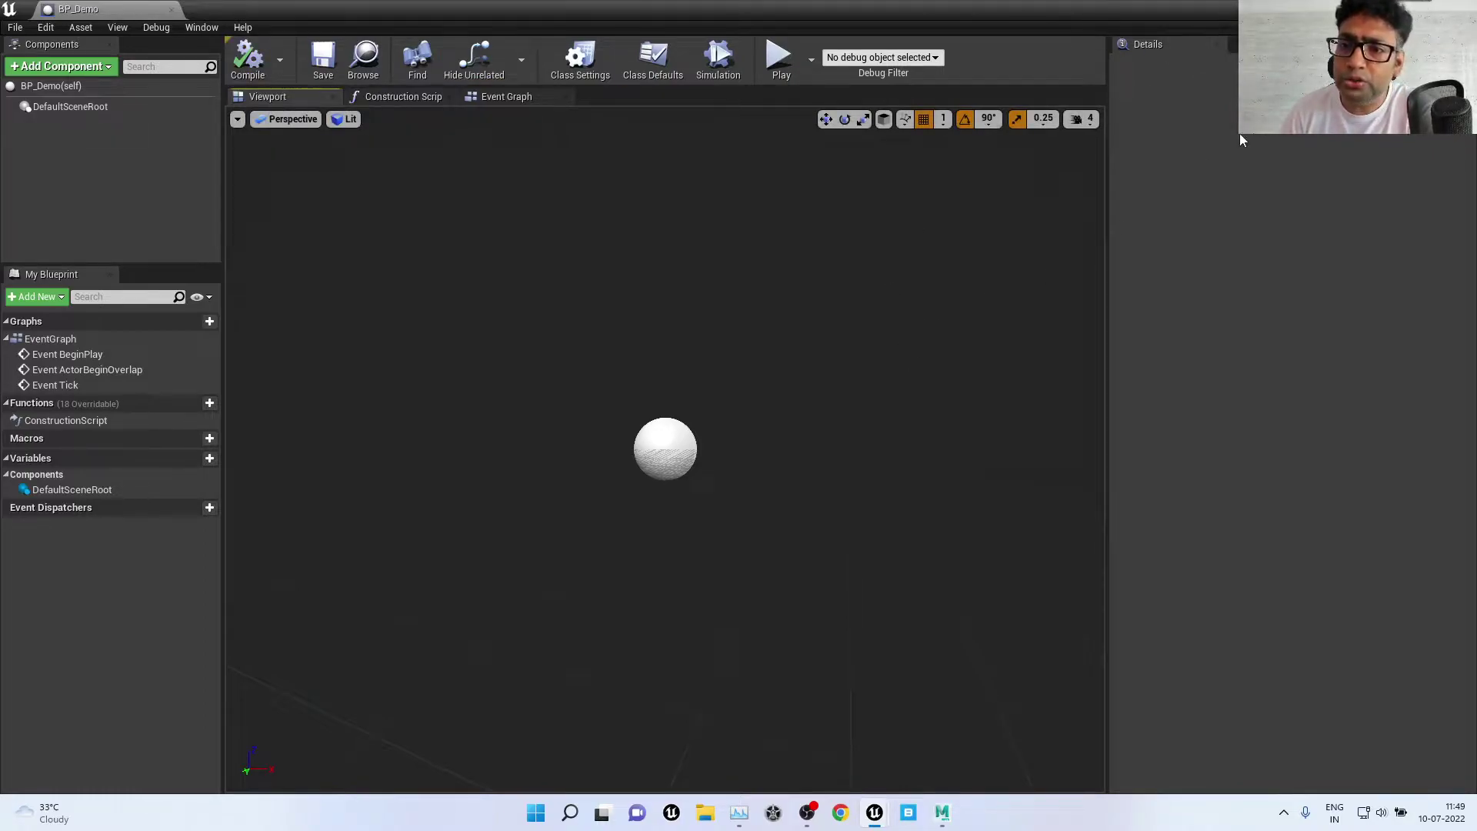
Step: Inspect DefaultSceneRoot's properties (Movable, scale 1.0) and check the preview's Perspective view menu
left_click(55, 108)
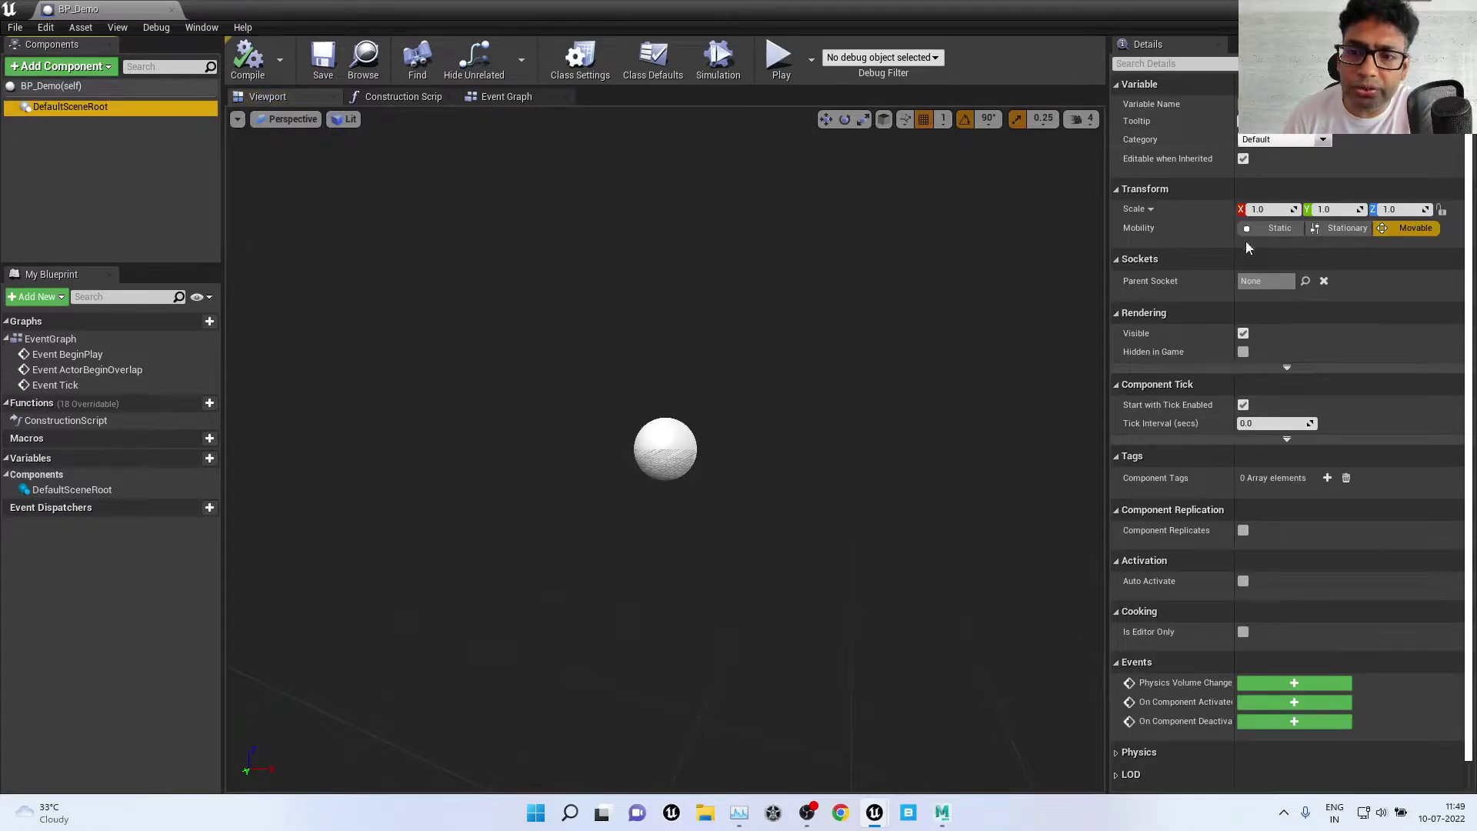
scroll(1257, 264, "down", 1)
scroll(1305, 345, "up", 1)
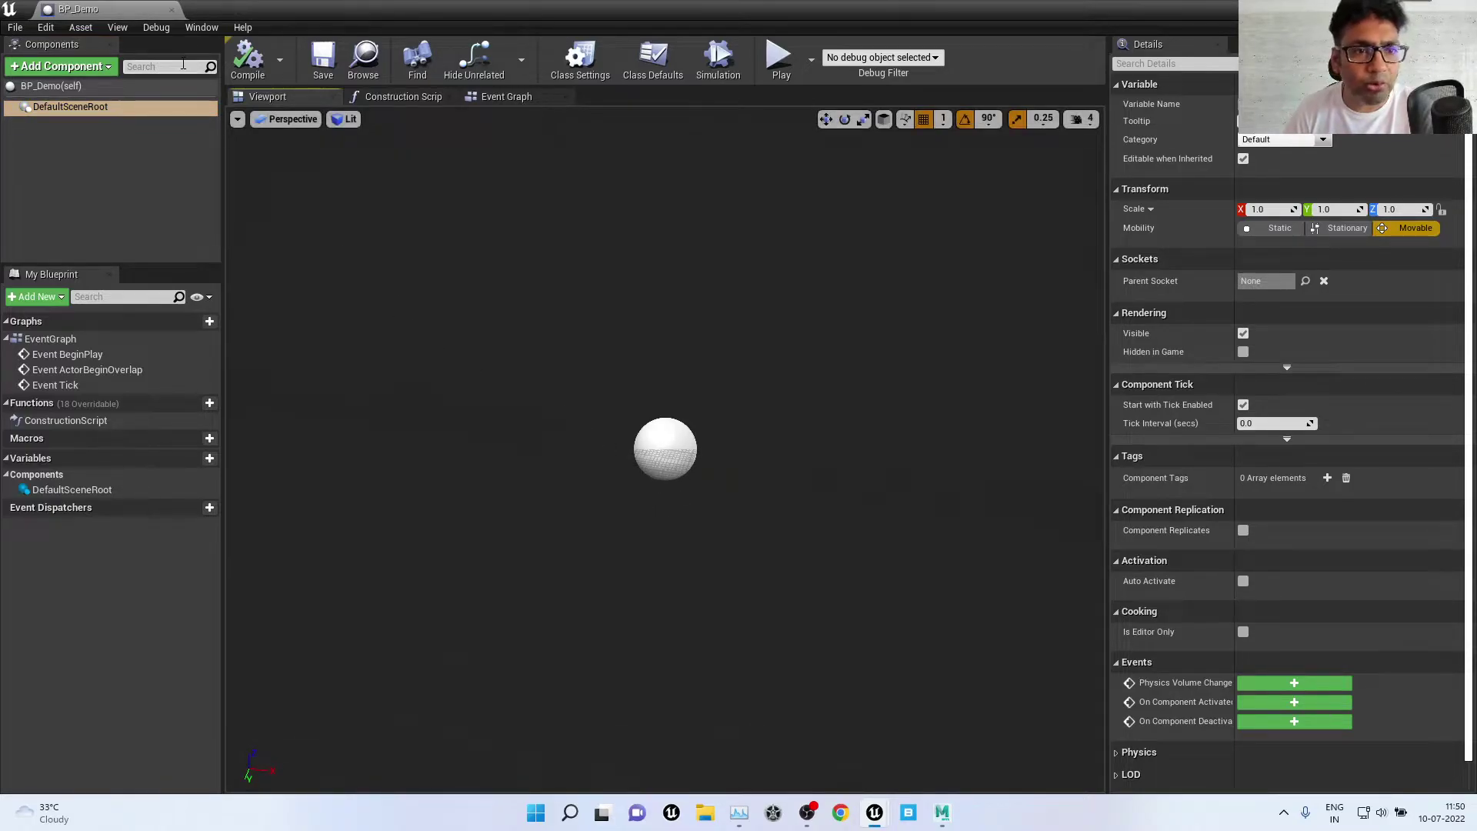
left_click(321, 119)
left_click(322, 119)
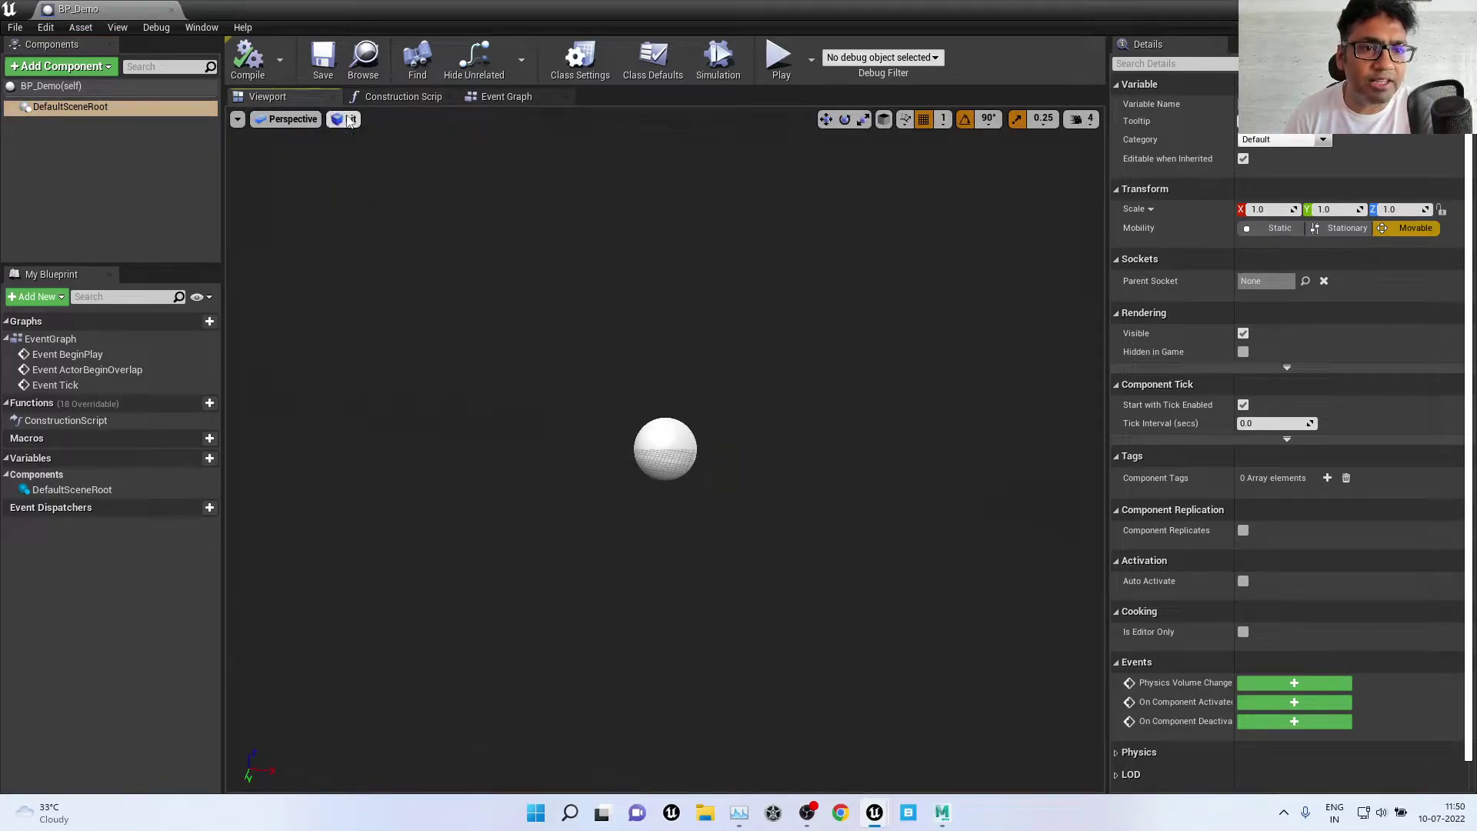
left_click(344, 118)
left_click(362, 223)
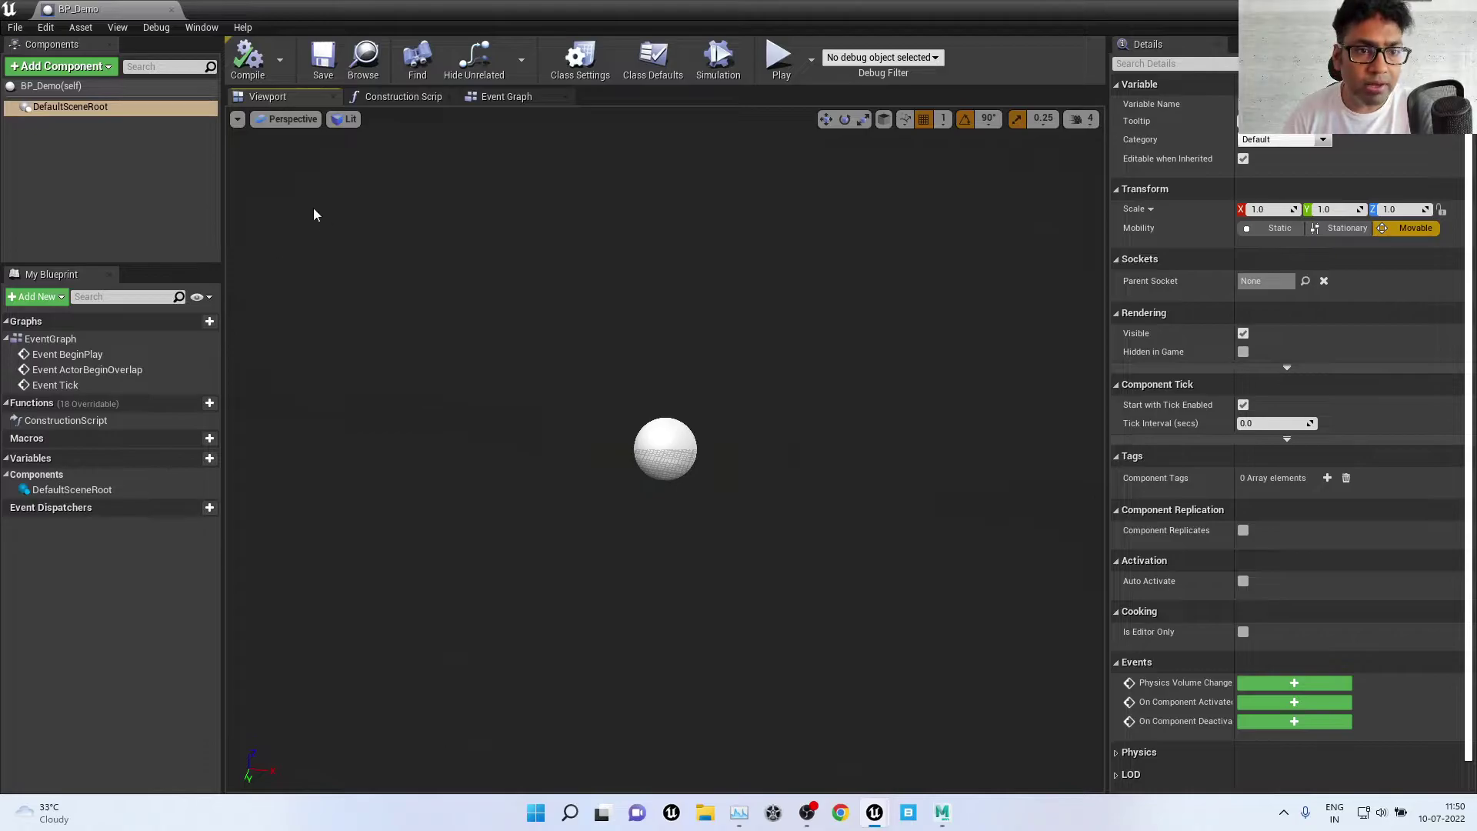
Step: Compare Construction Script with the Event Graph, then pan the disabled BeginPlay, ActorBeginOverlap and Tick nodes rightward
left_click(425, 104)
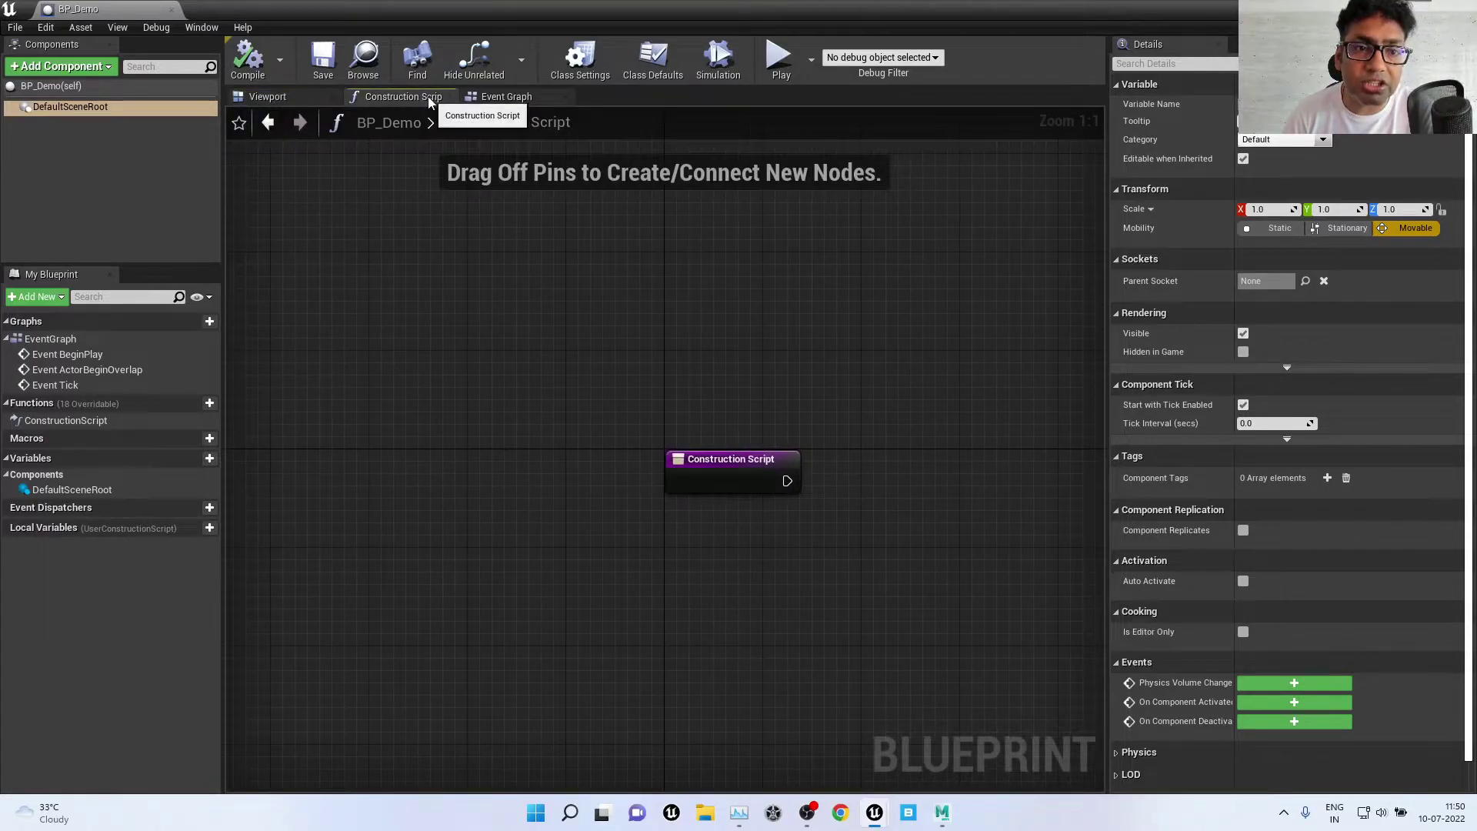
left_click(503, 96)
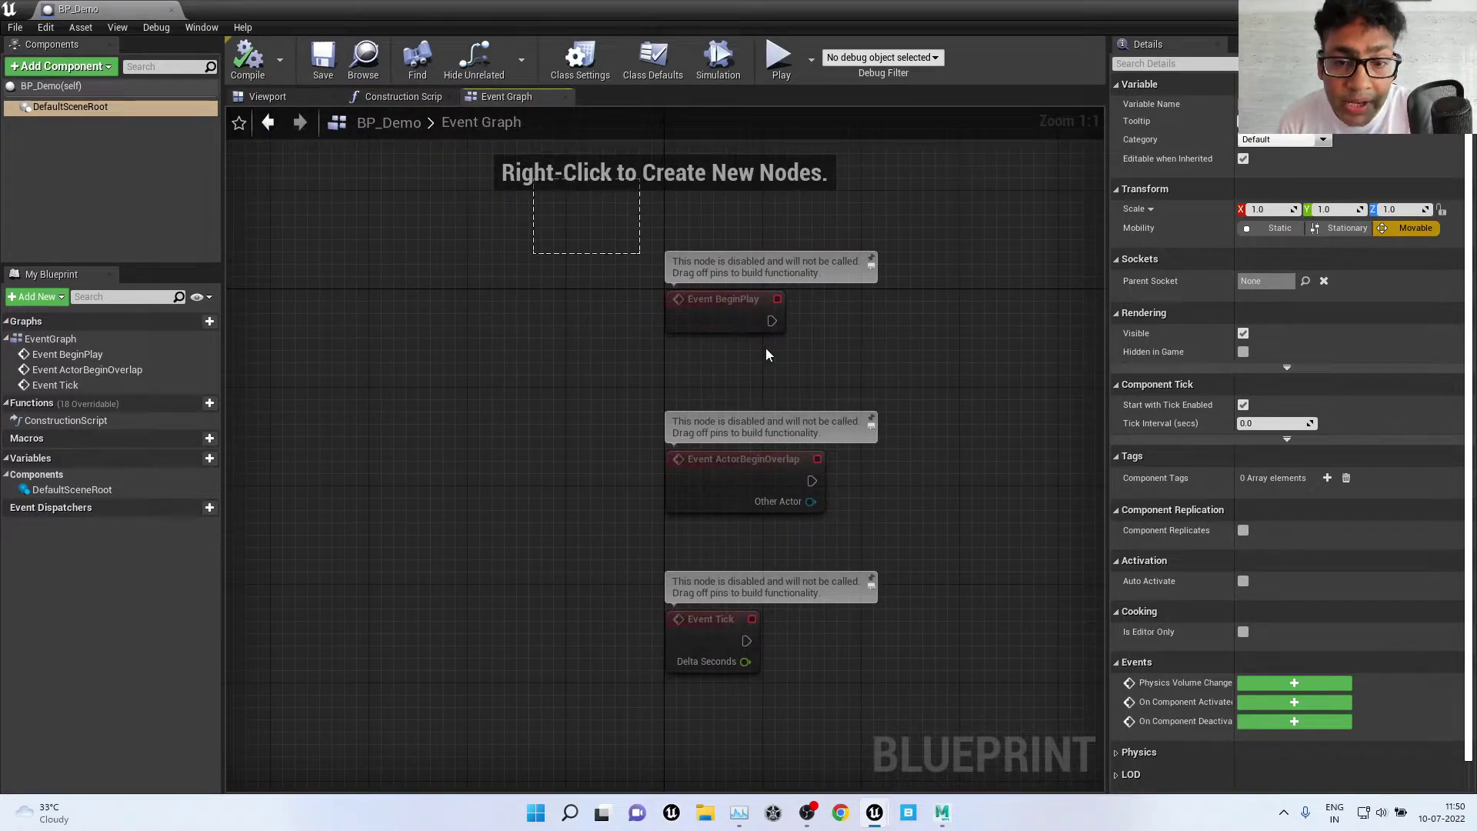
key("ctrl+a")
left_click(403, 96)
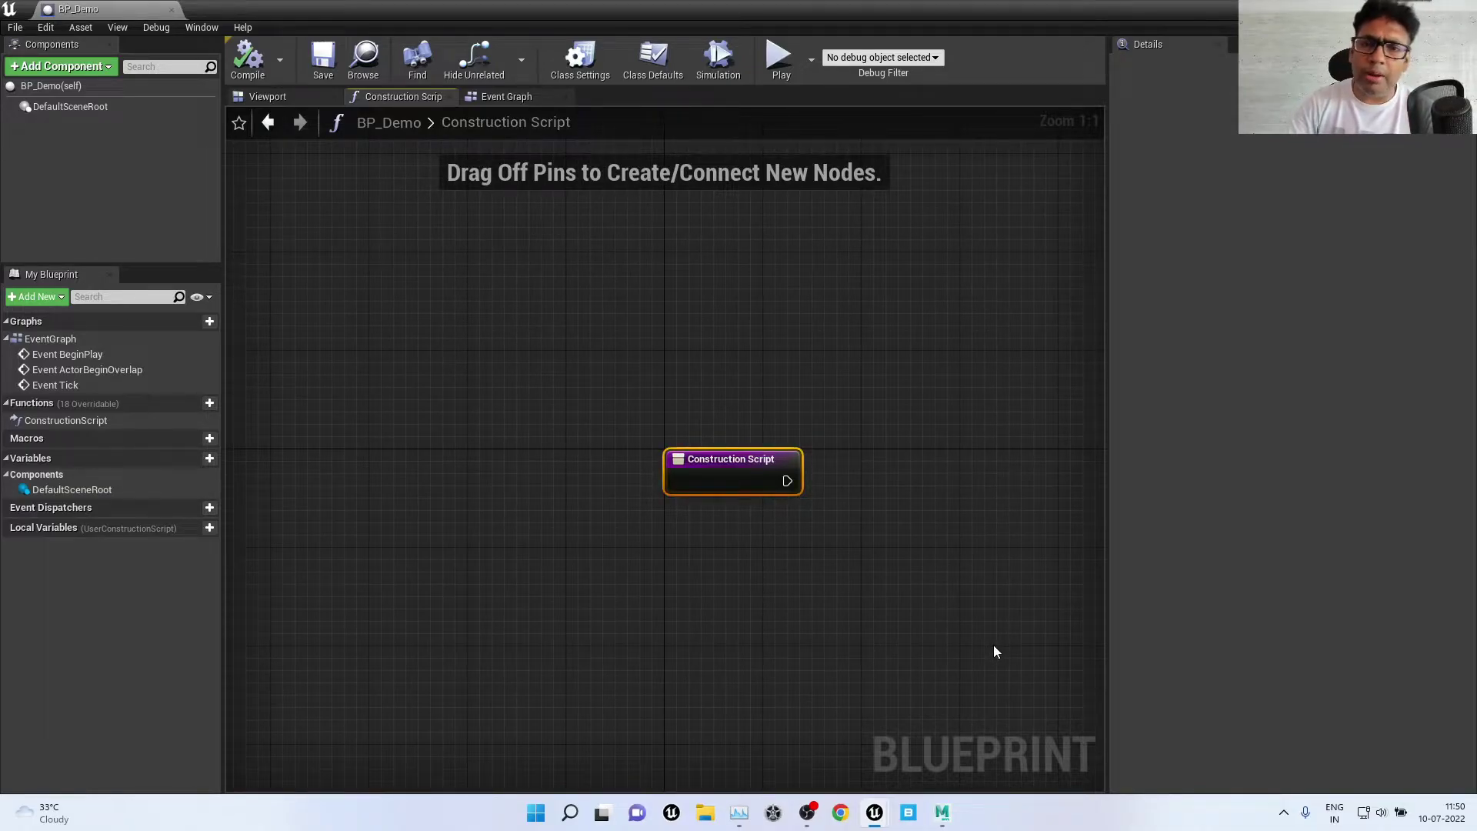
left_click(522, 97)
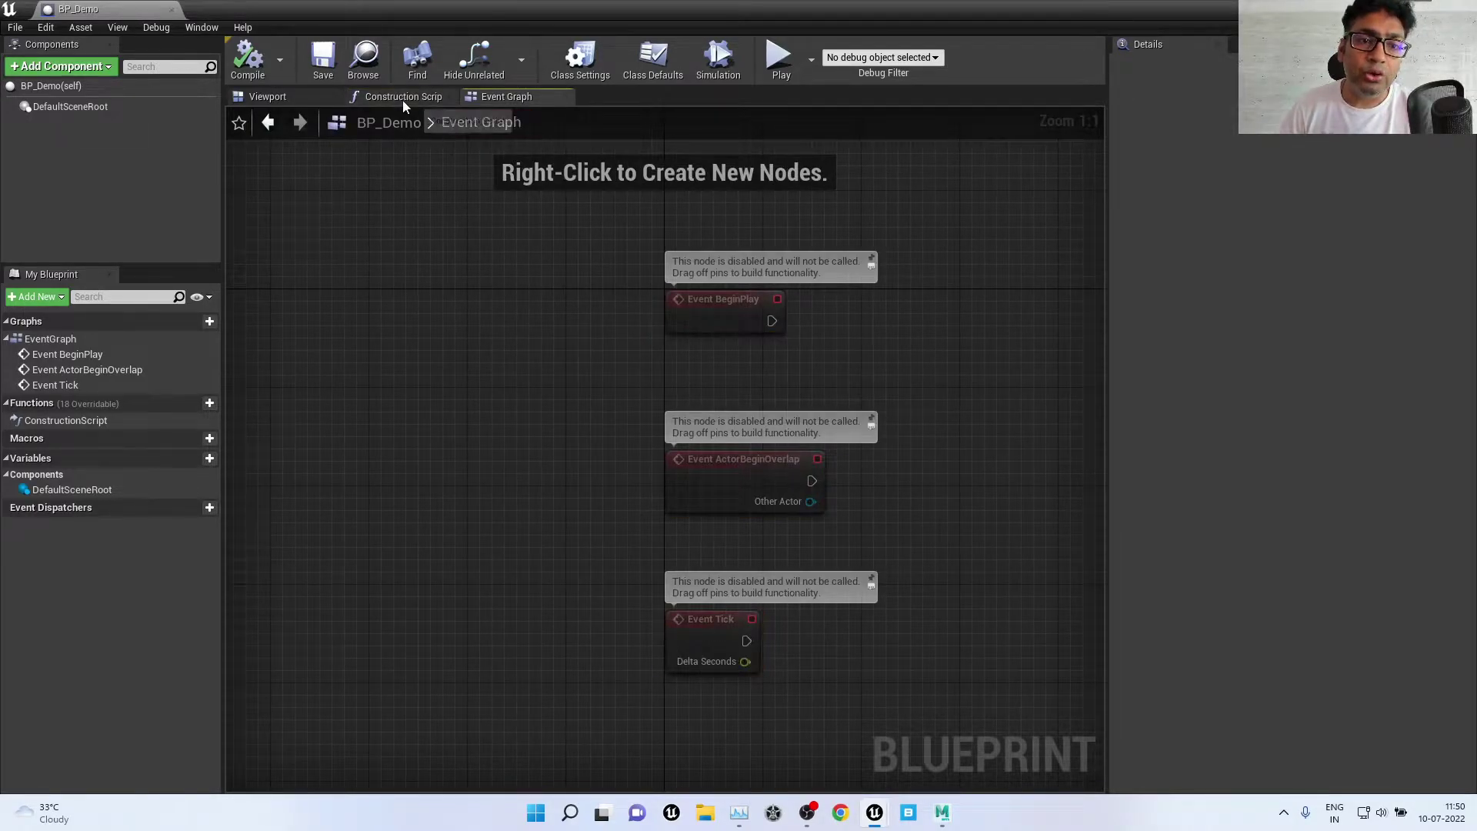
left_click(403, 98)
left_click(501, 98)
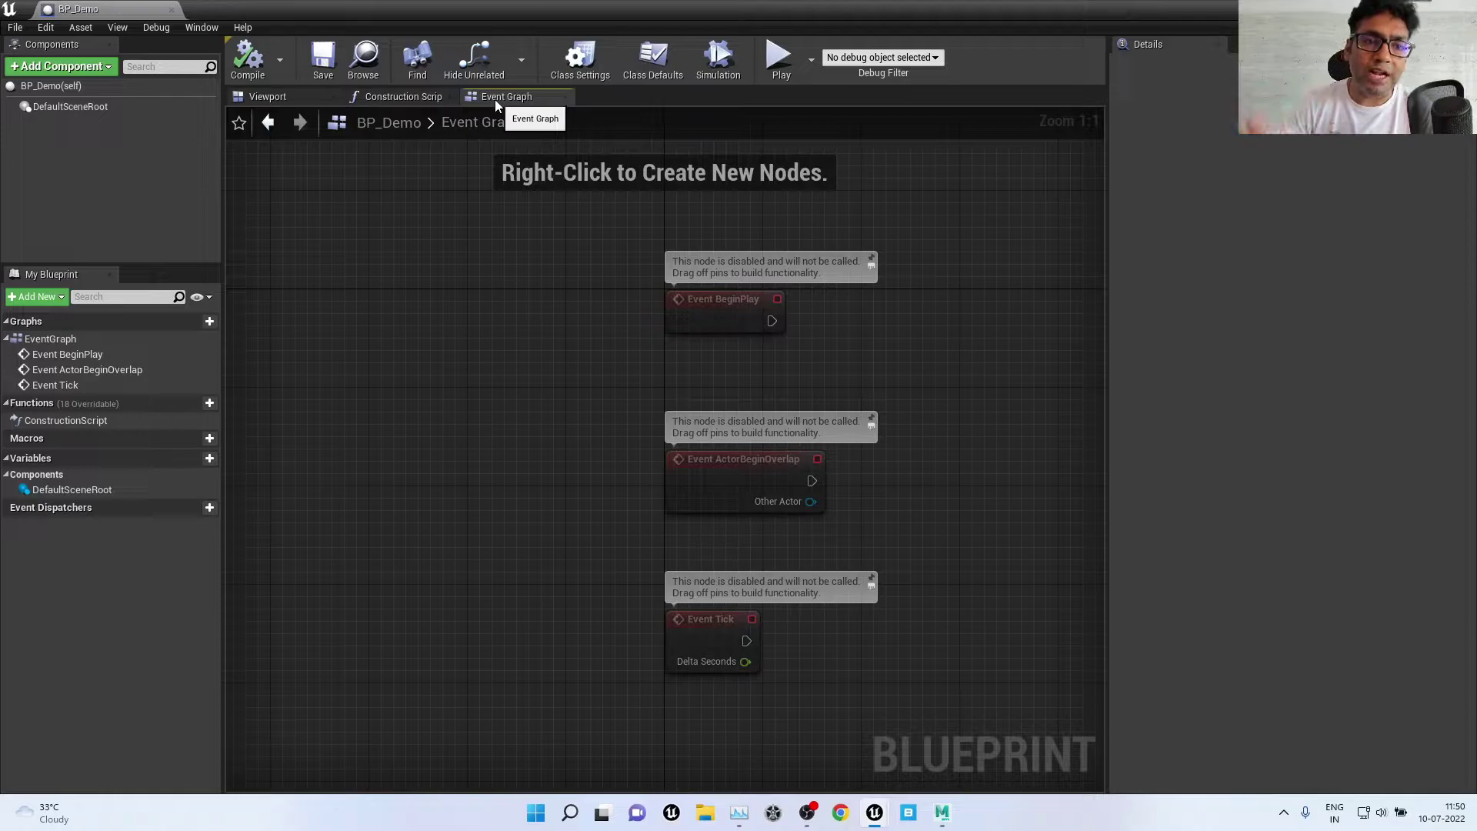
left_click(297, 96)
left_click(386, 100)
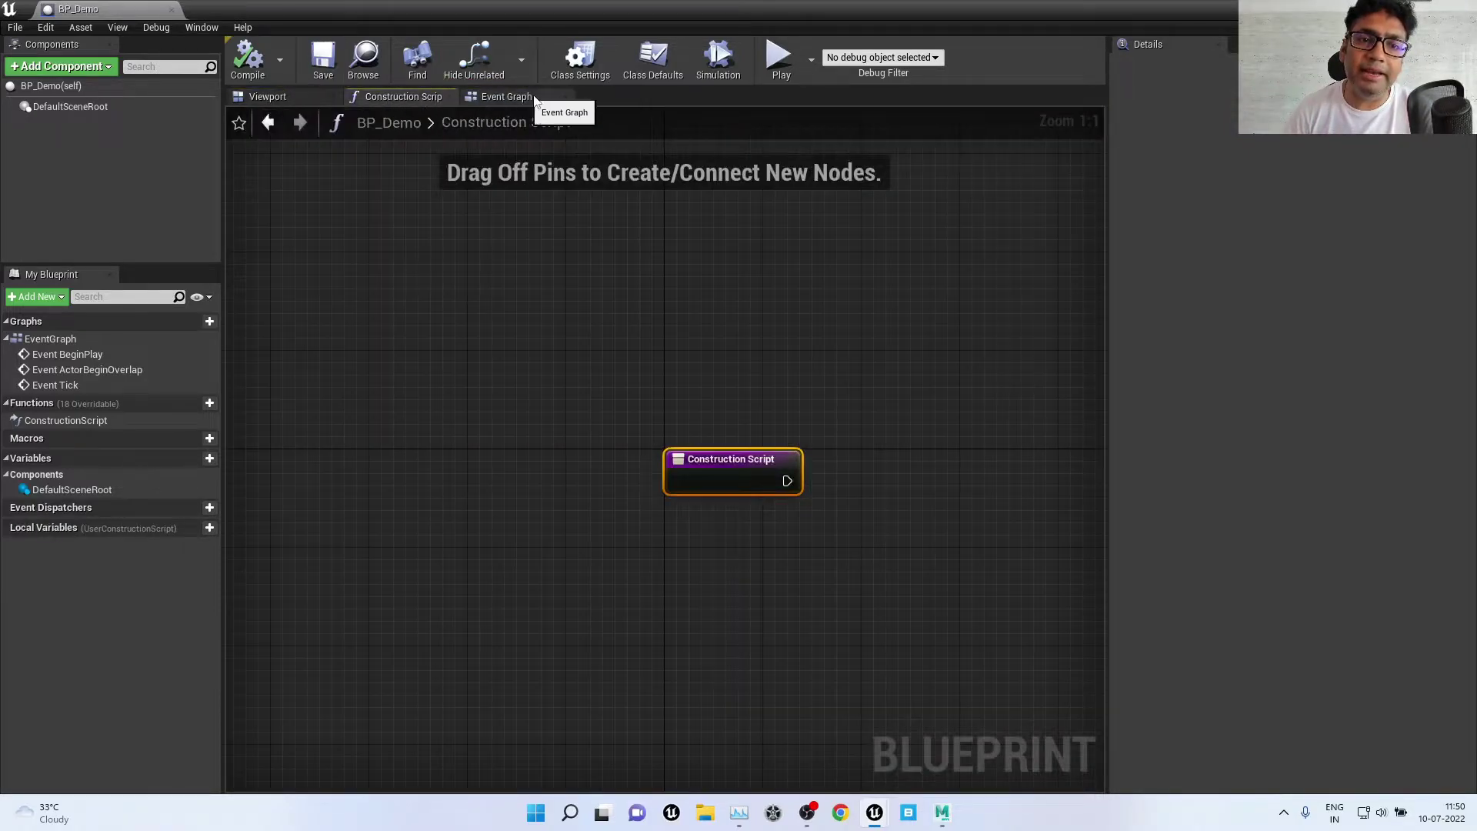
left_click(525, 99)
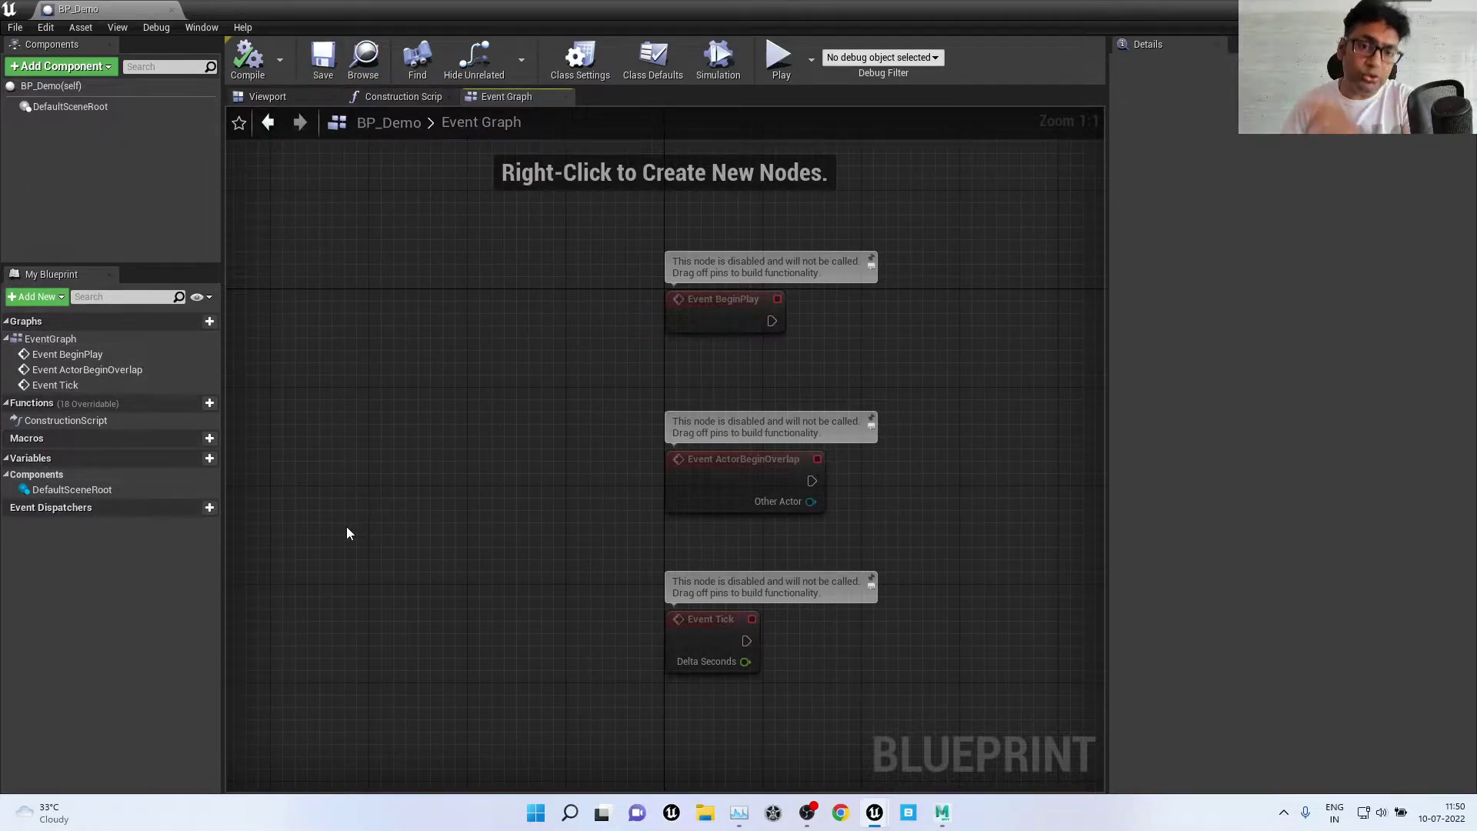
right_click_drag(466, 393, 762, 406)
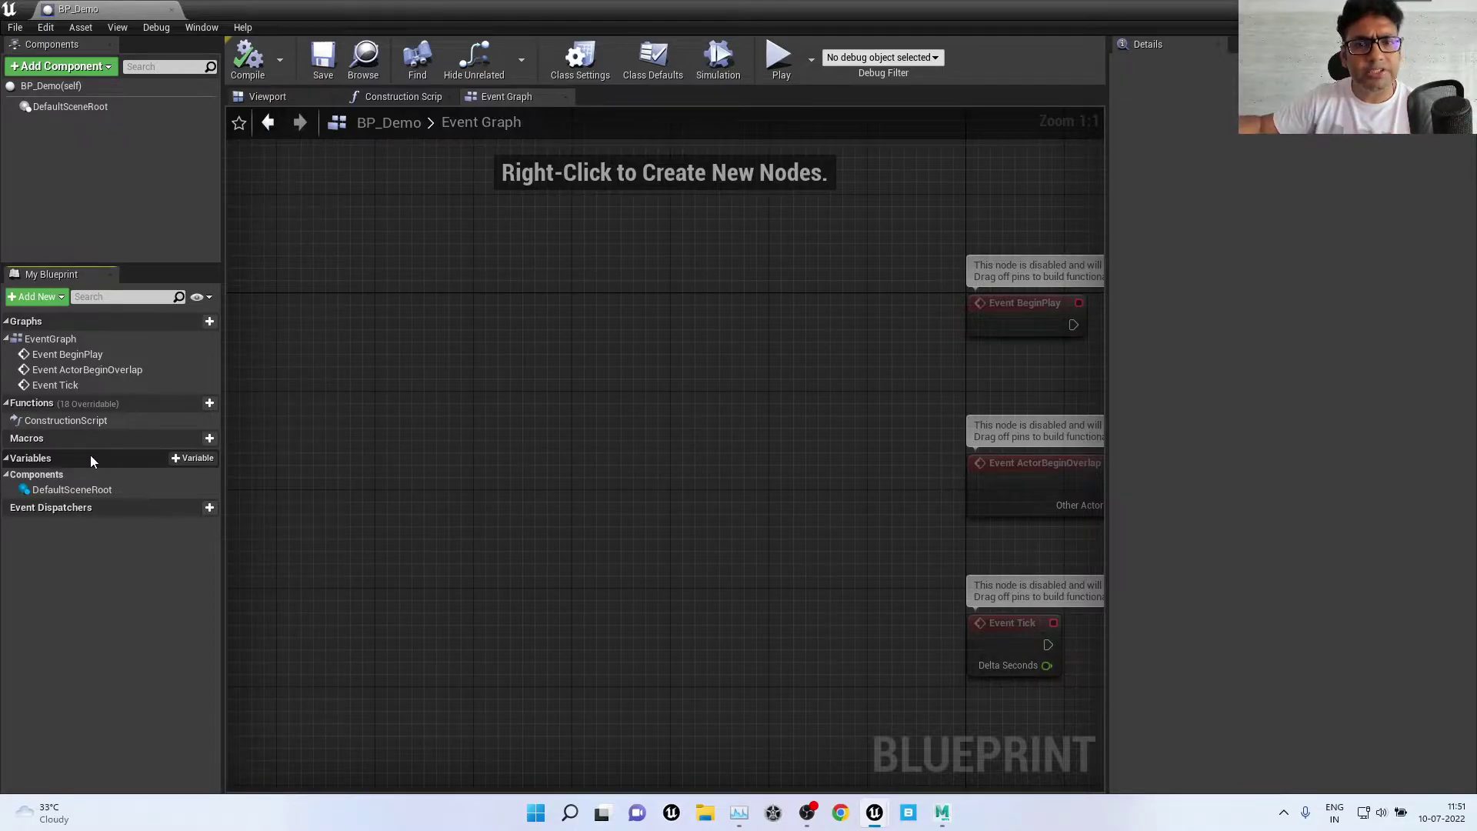
Step: Add a new variable and rename it from NewVar_0 to bool
left_click(194, 461)
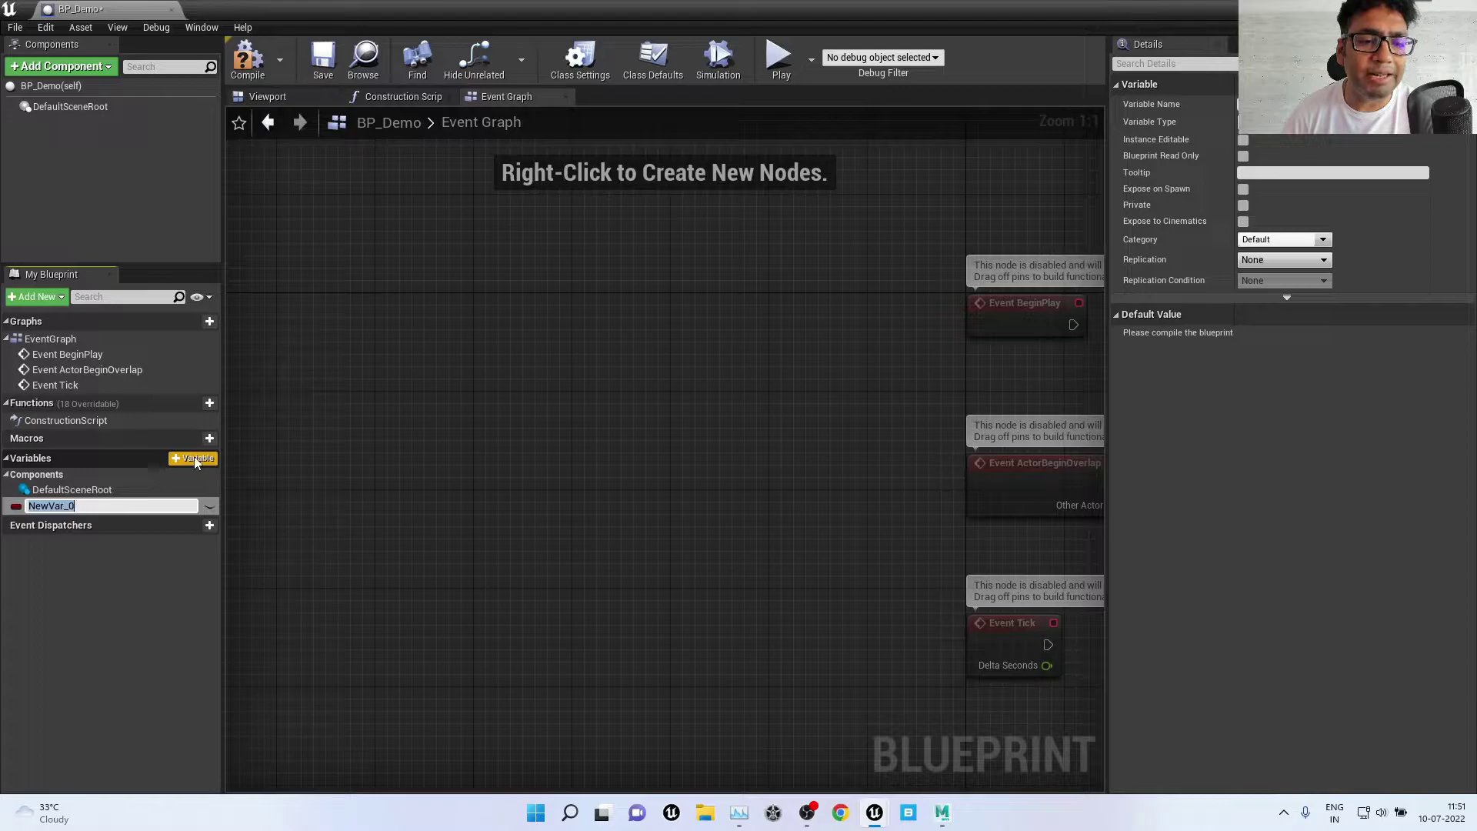
left_click(112, 504)
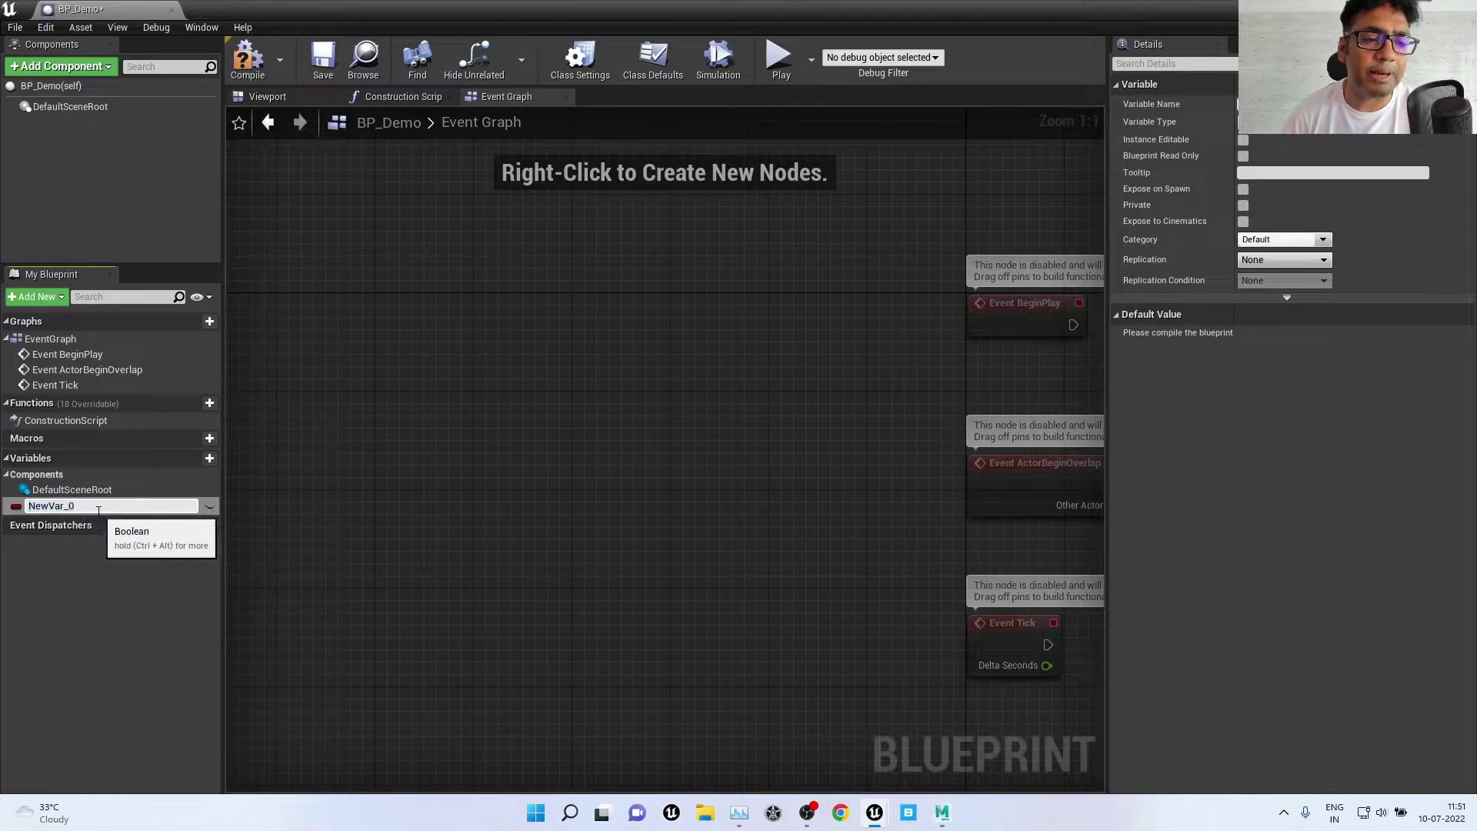
key("ctrl+a")
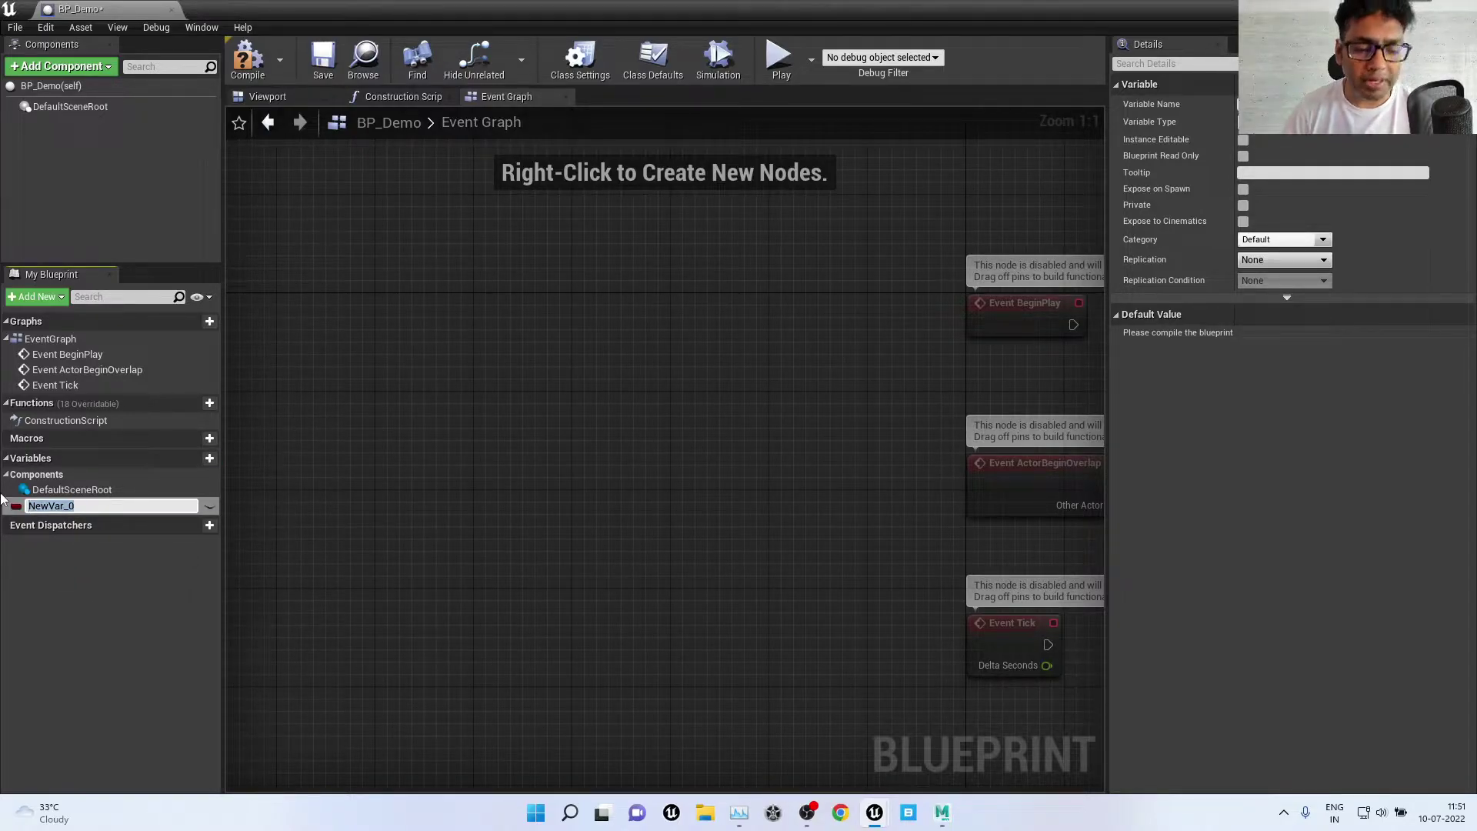
type("bool")
key("Return")
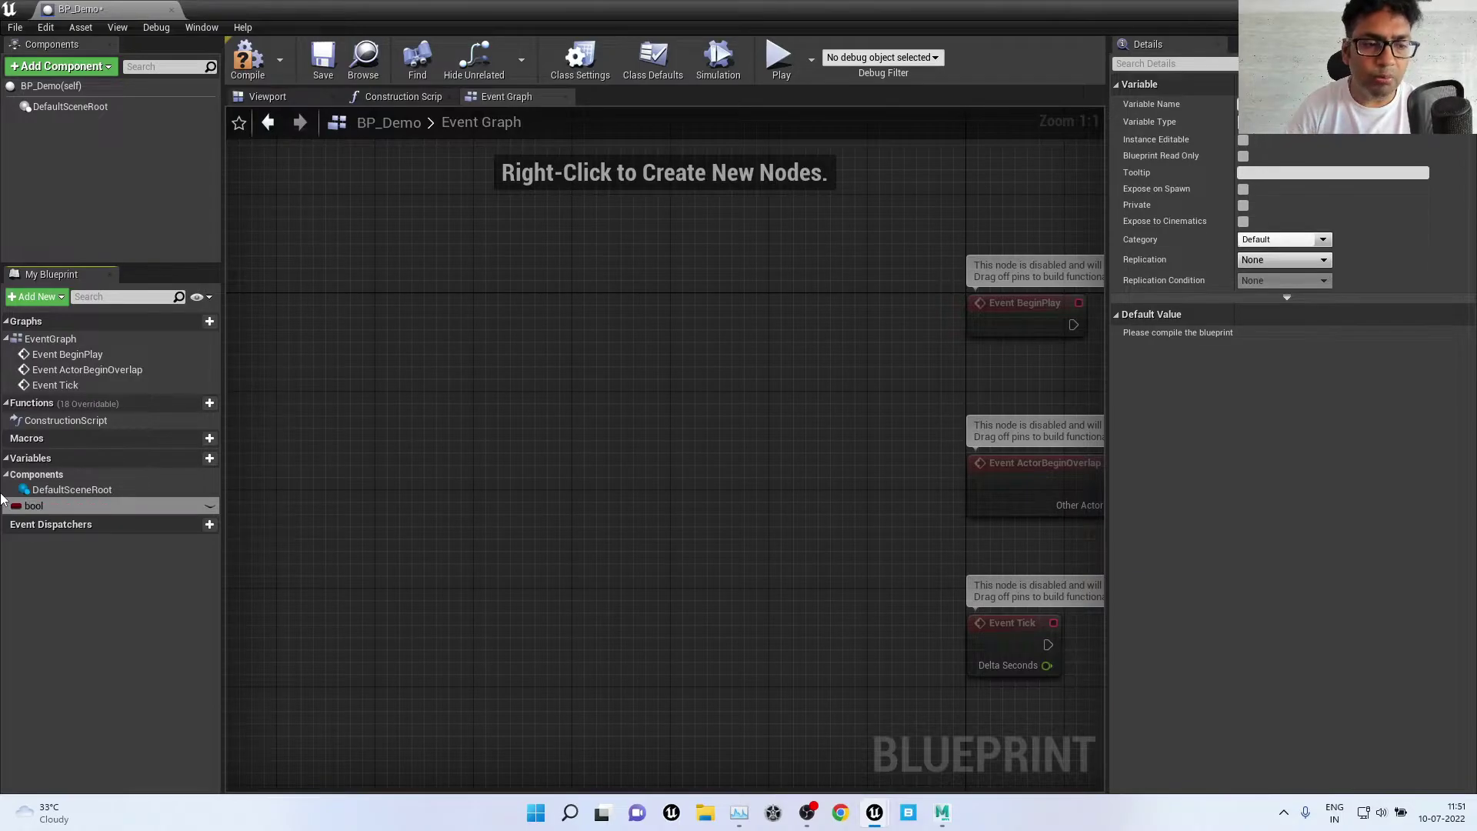
Step: Show the Variable Type choices for bool in the Details panel
left_click(1292, 127)
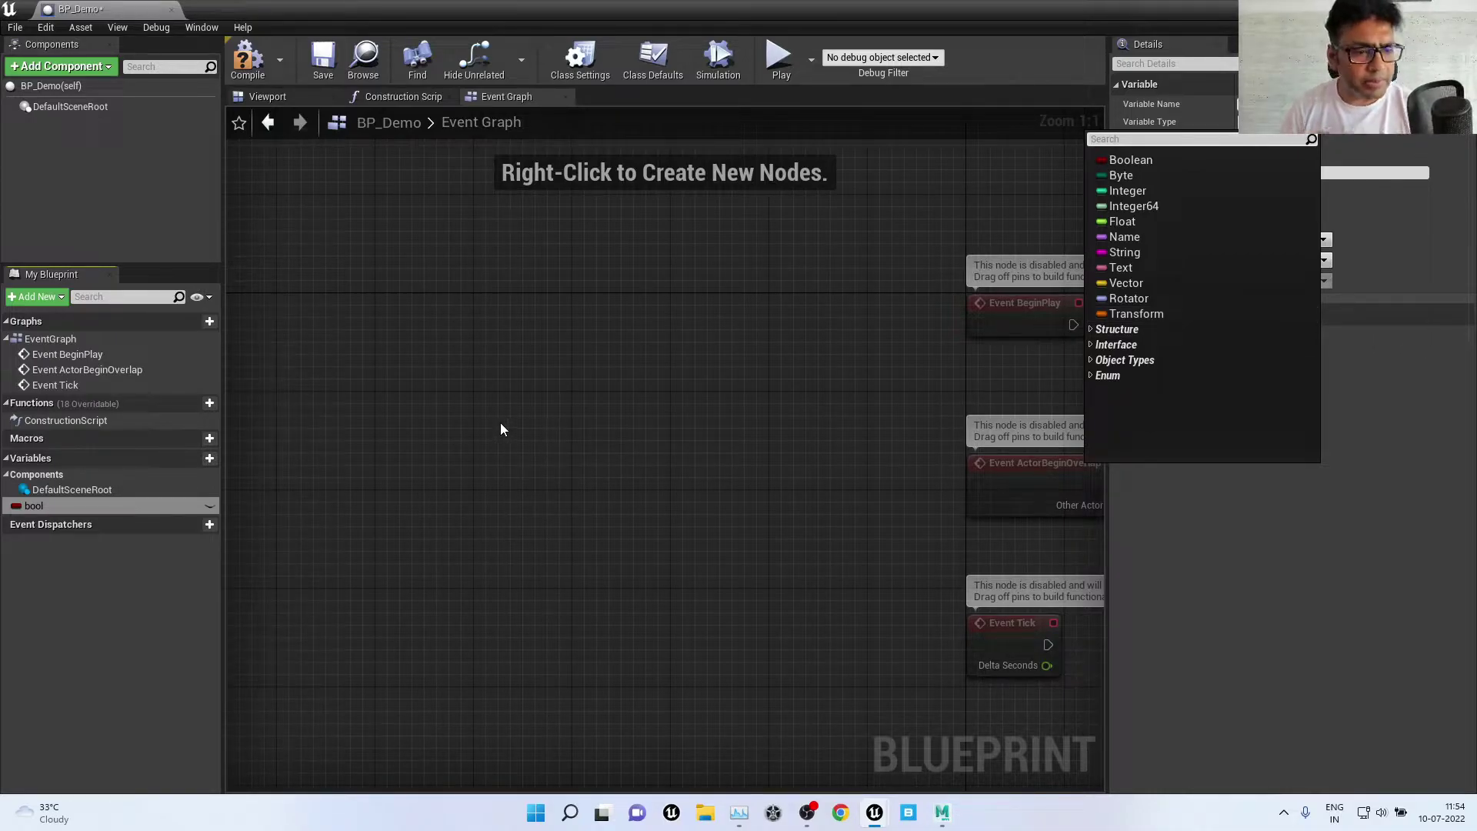
Step: Change the bool variable's type from Boolean to Integer
left_click(536, 407)
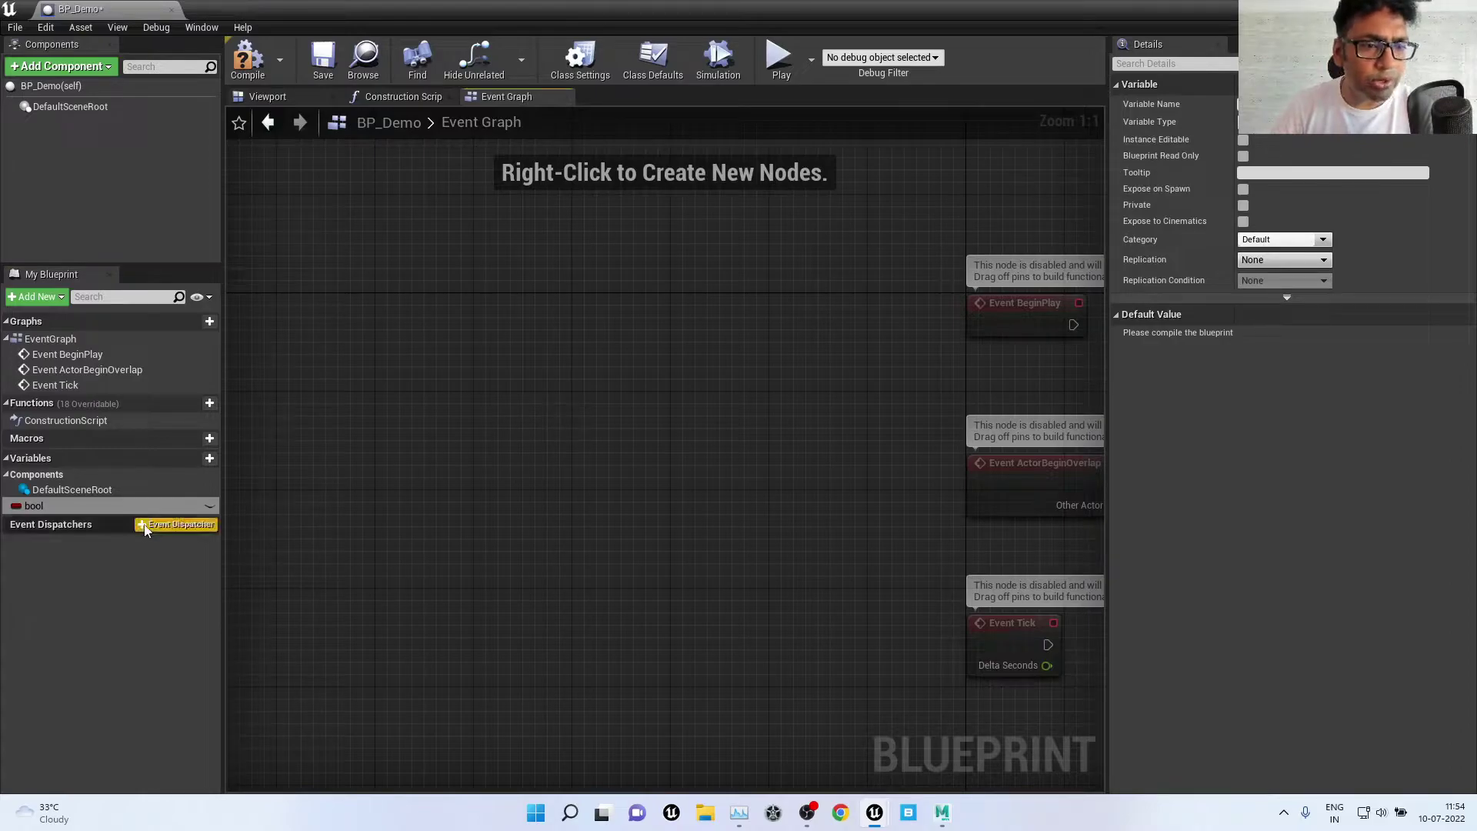
left_click(49, 508)
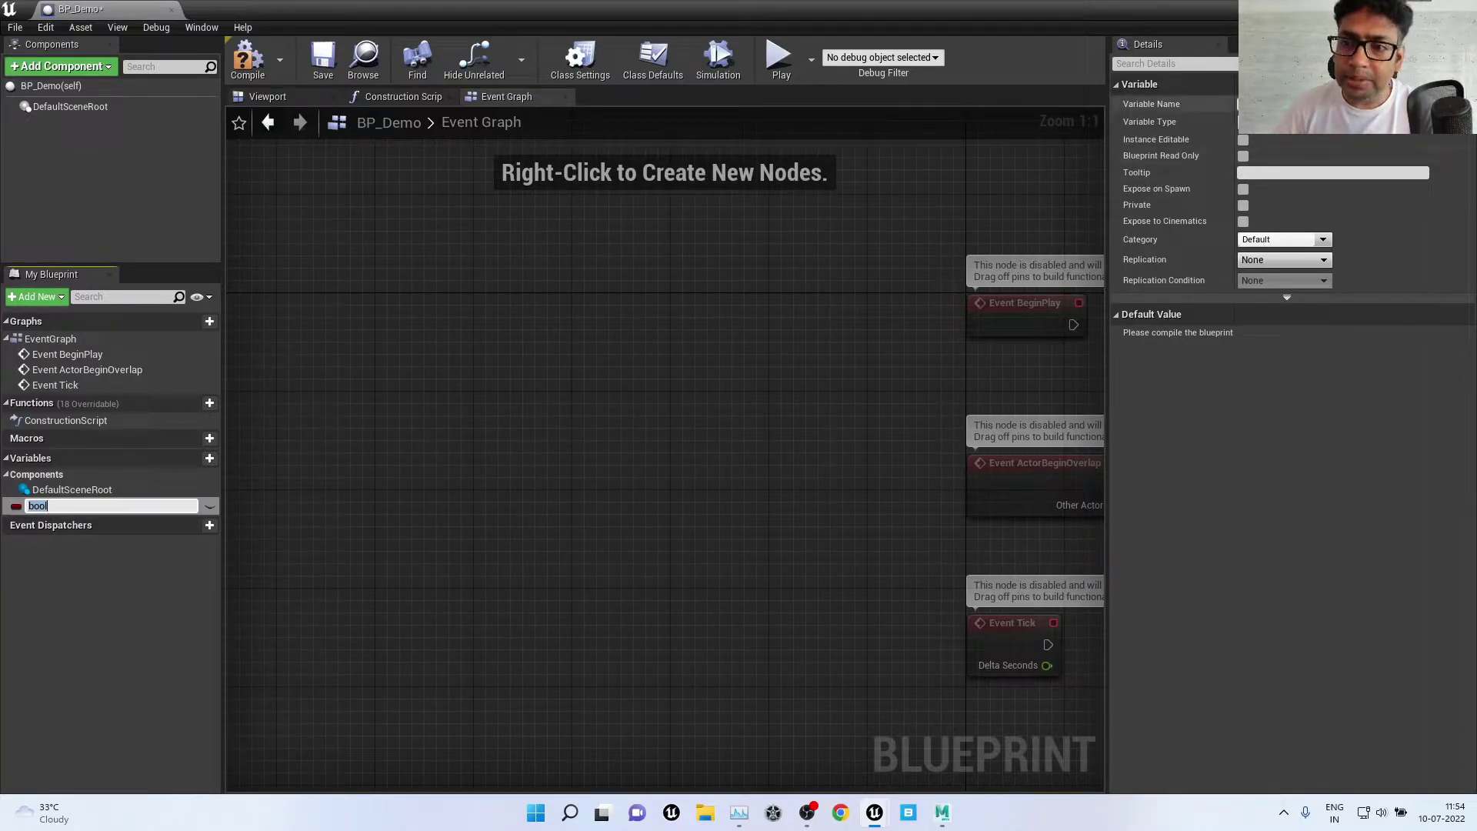
left_click(1261, 121)
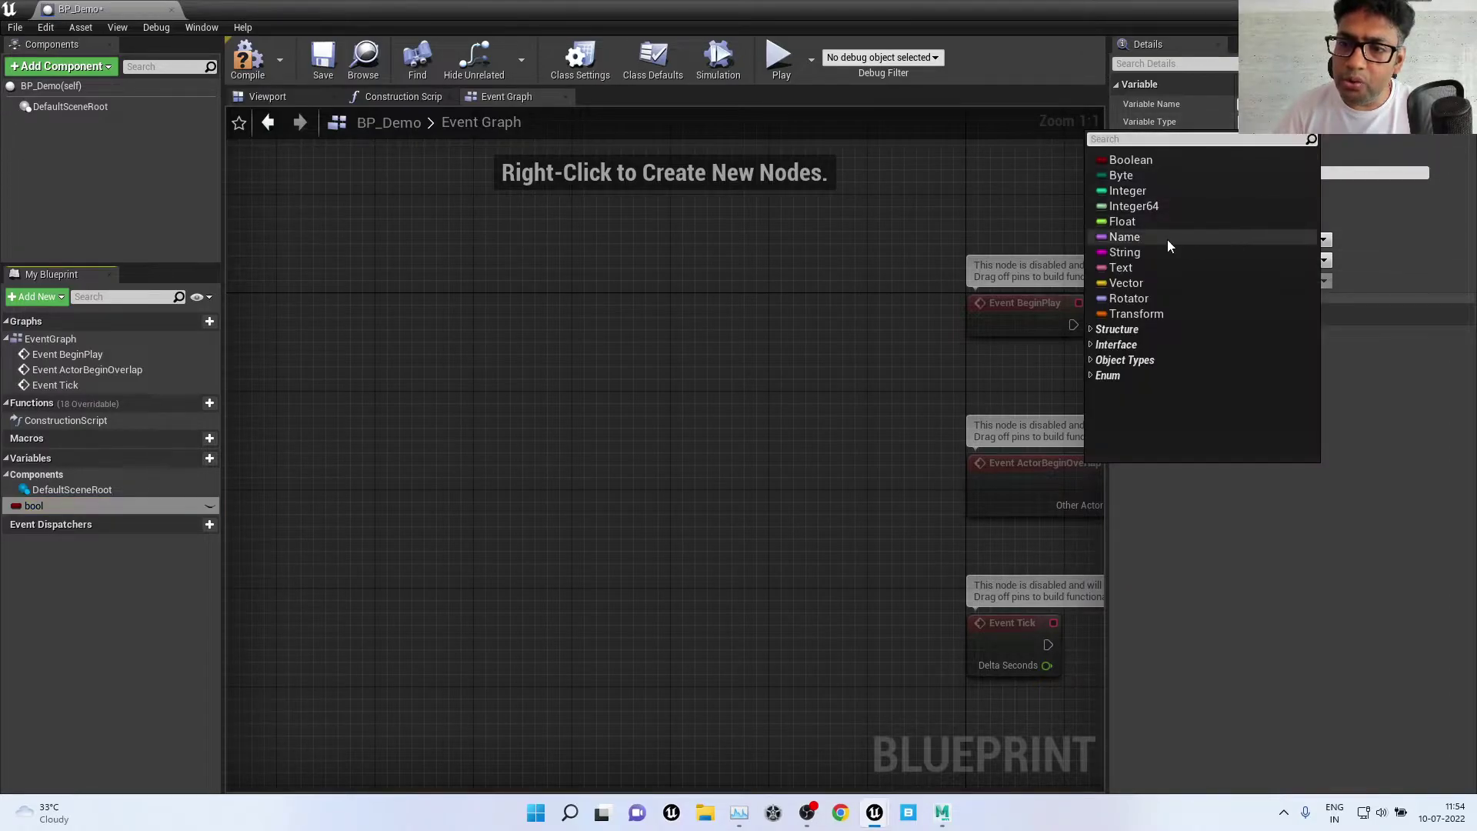
left_click(1151, 186)
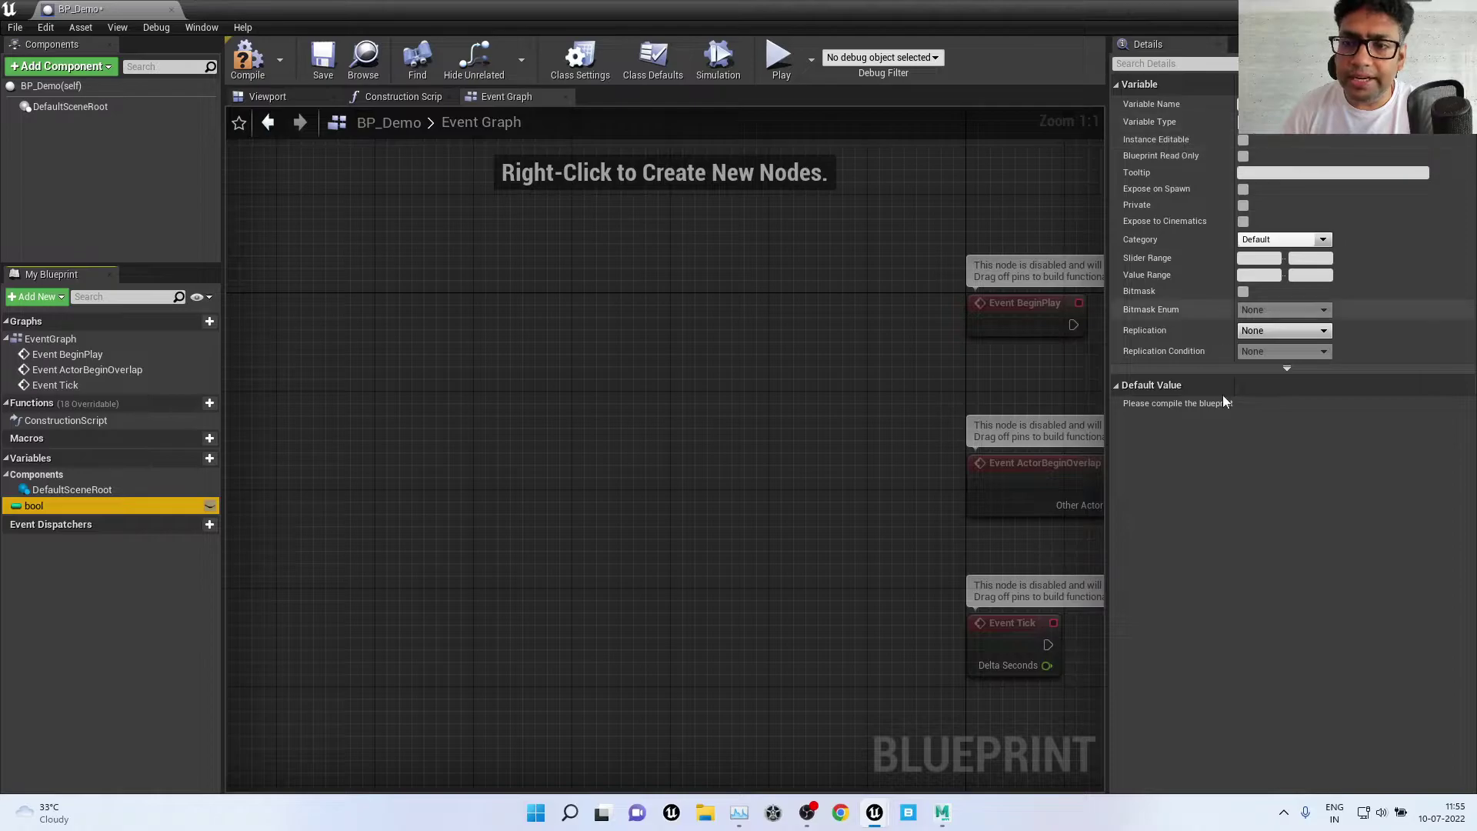
left_click(1292, 519)
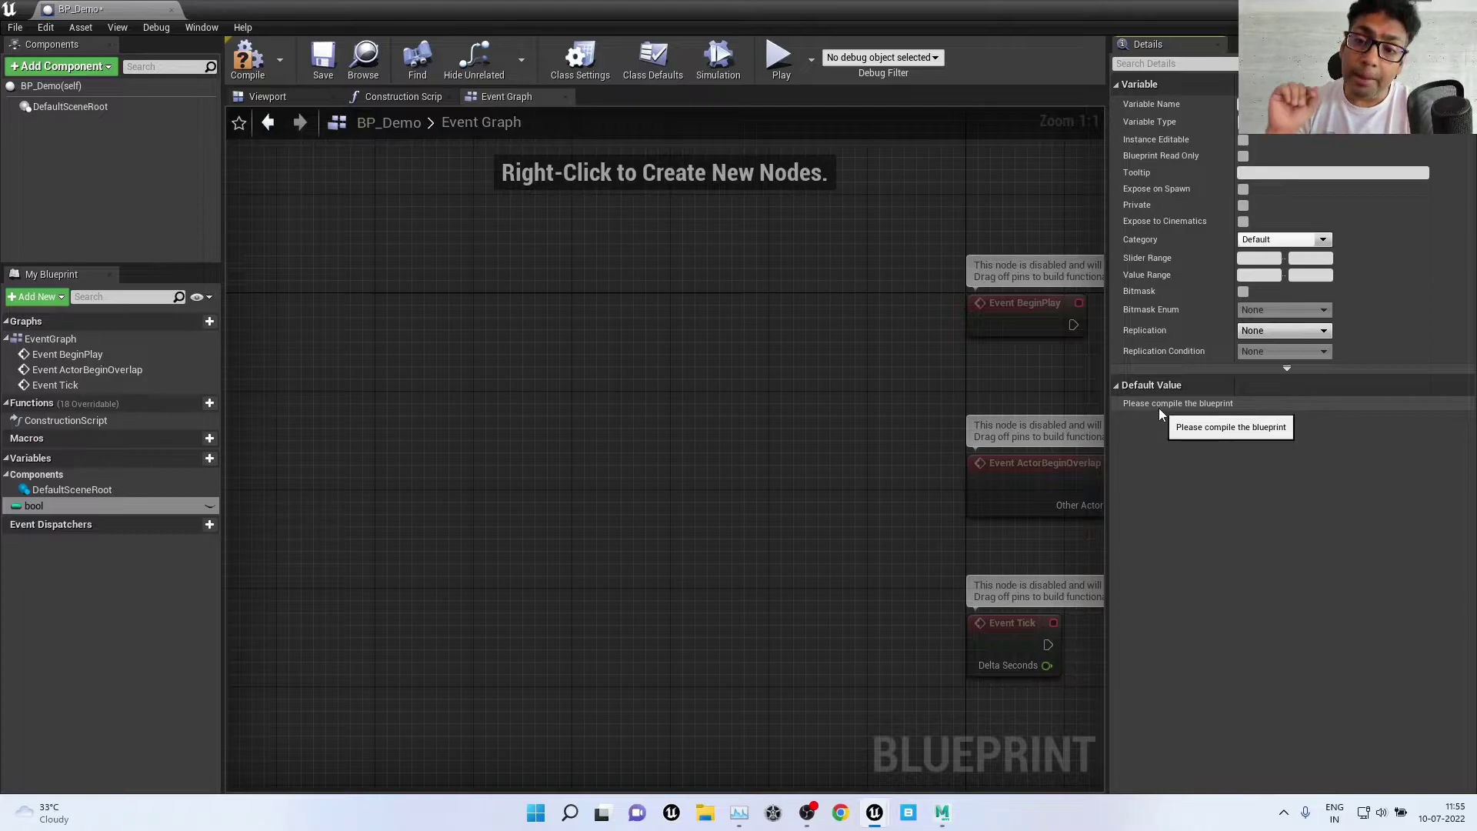
Step: Compile and save BP_Demo, then give the bool variable a default value of 5
left_click(247, 58)
left_click(315, 62)
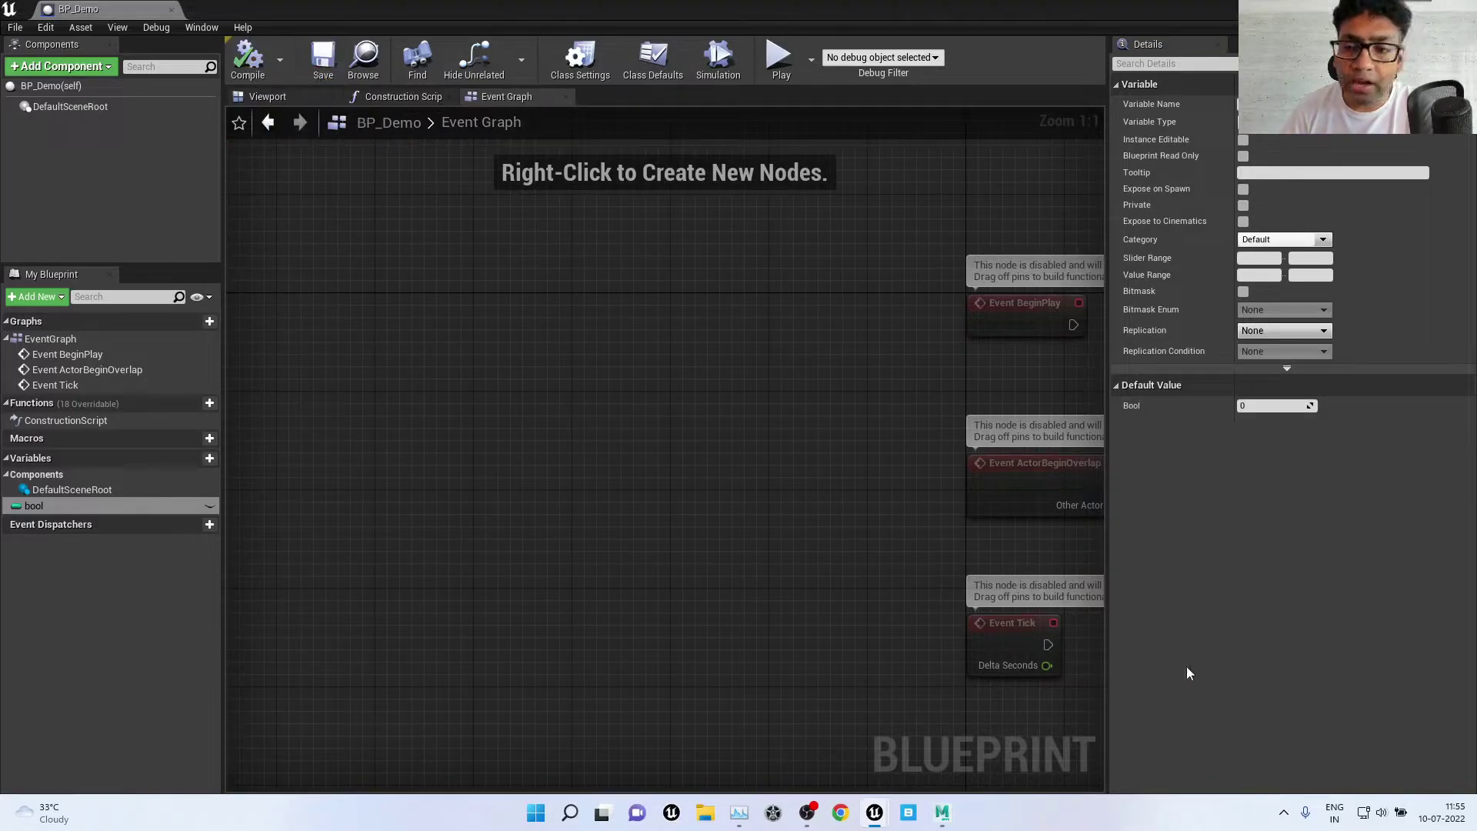
left_click(1266, 408)
type("5")
key("Return")
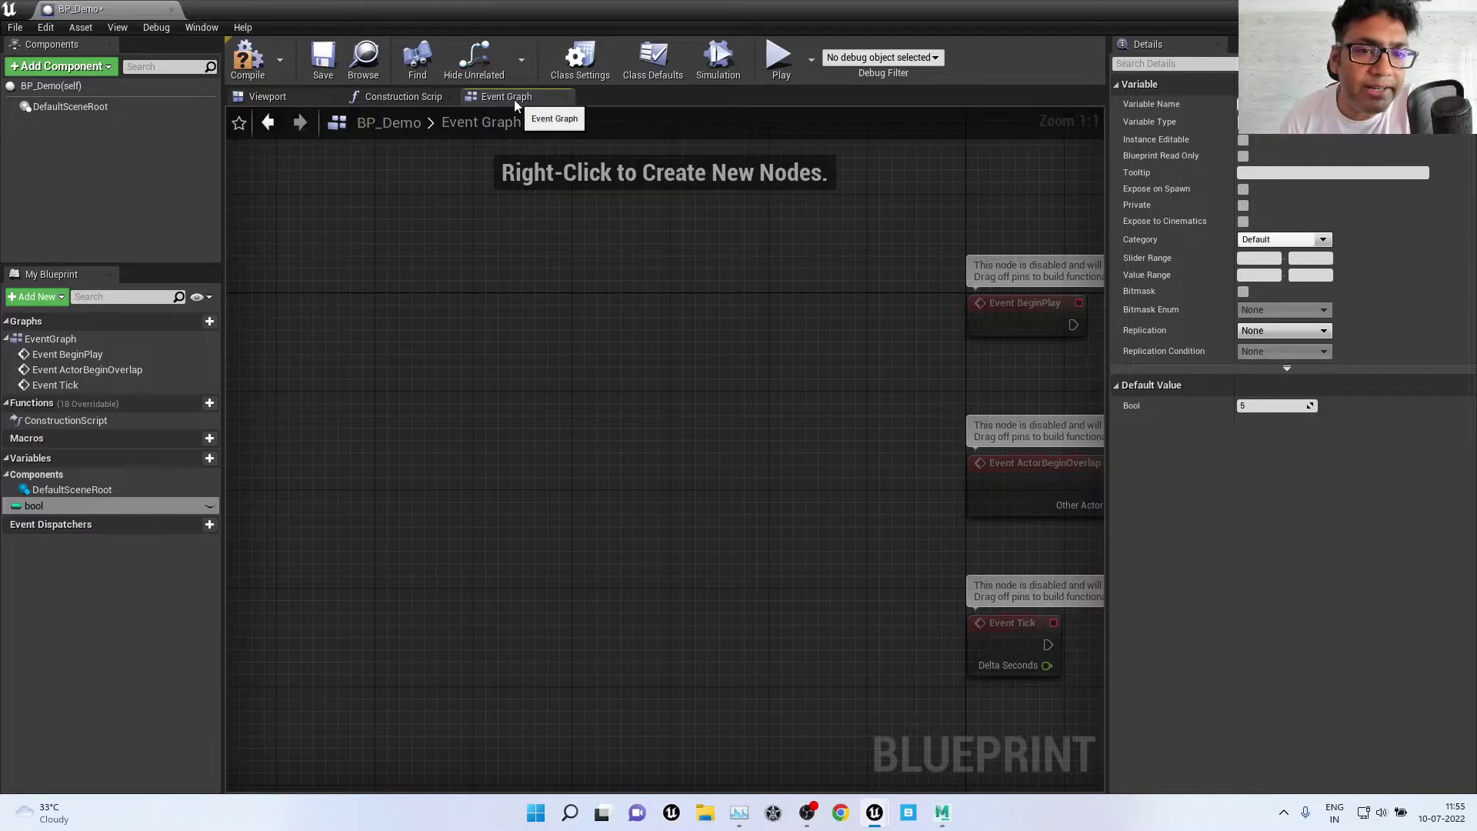
Step: Pan the three event nodes into view, try dragging bool onto the graph, then reselect bool
right_click_drag(823, 328, 306, 300)
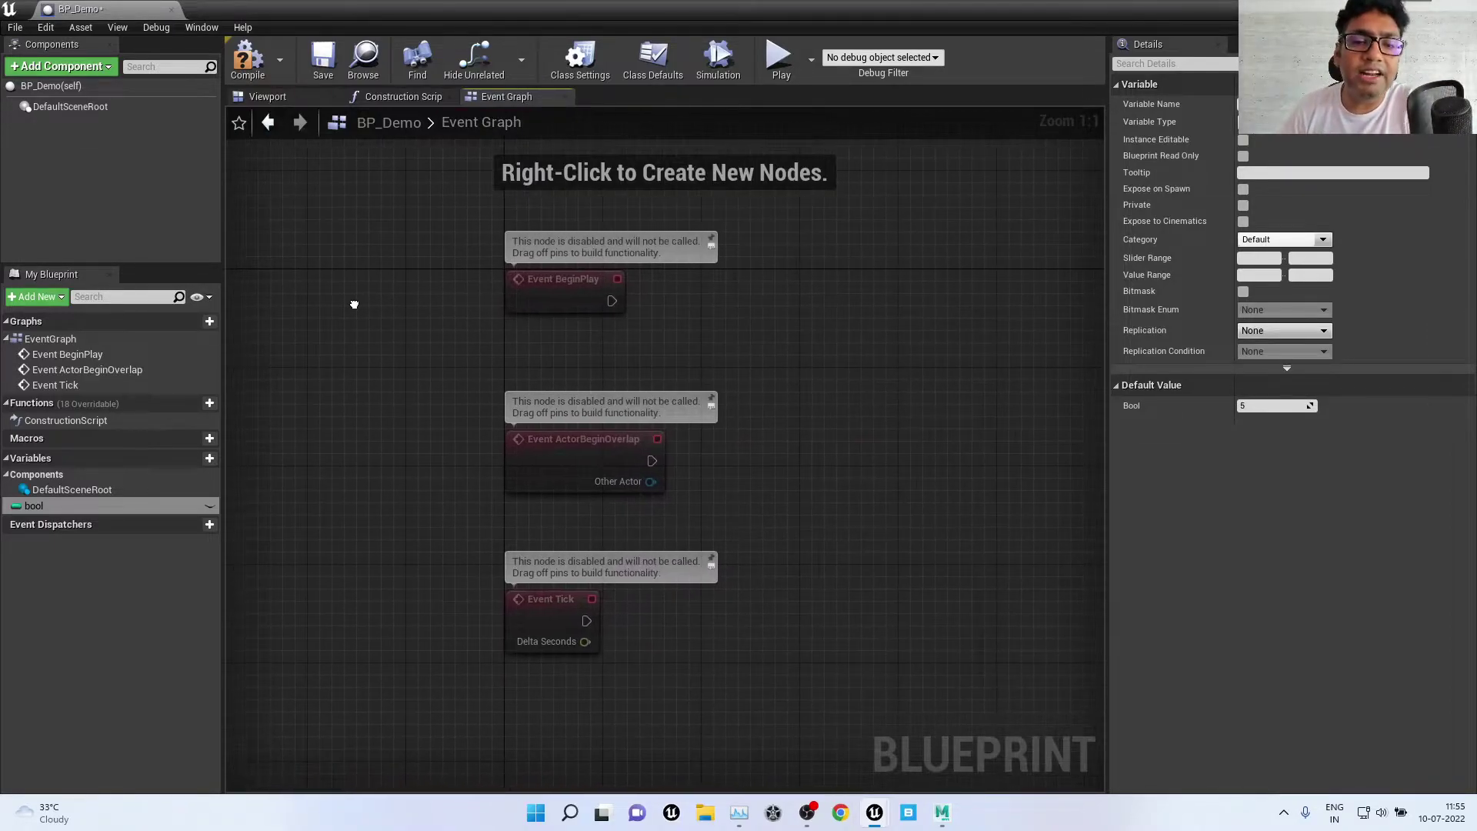
right_click_drag(870, 341, 693, 319)
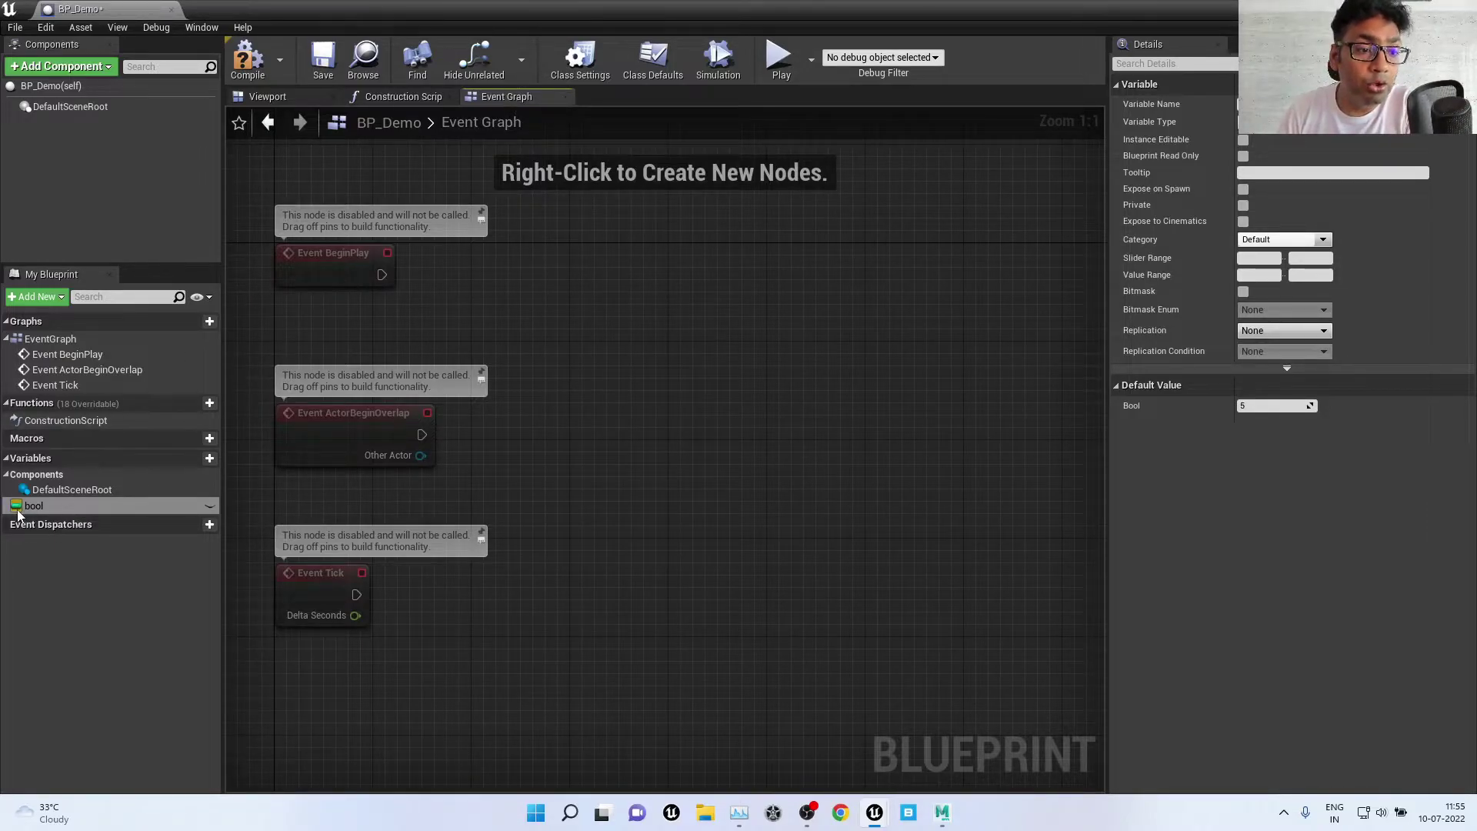
left_click_drag(18, 514, 755, 305)
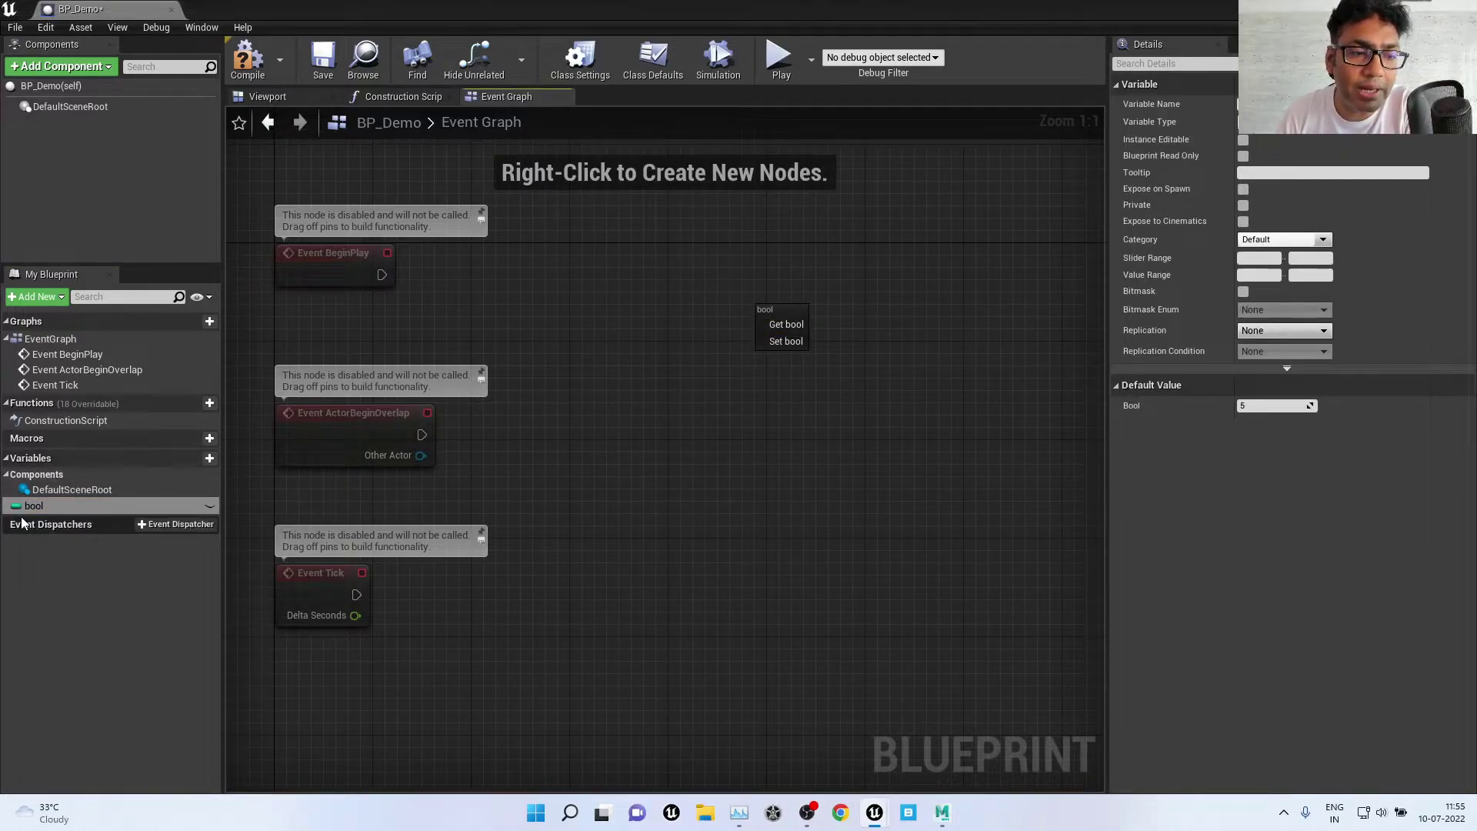
left_click(817, 456)
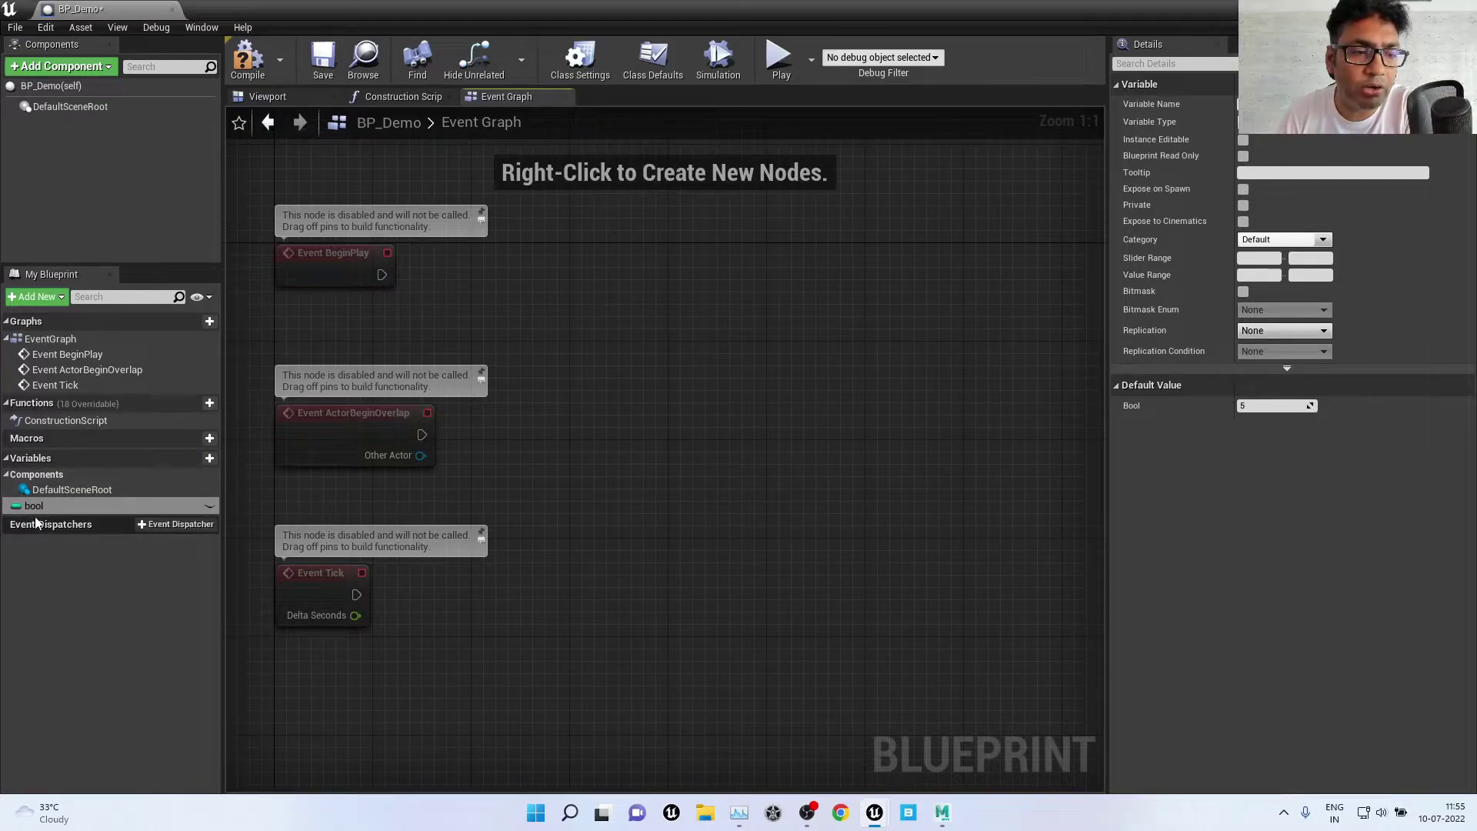
left_click(62, 506)
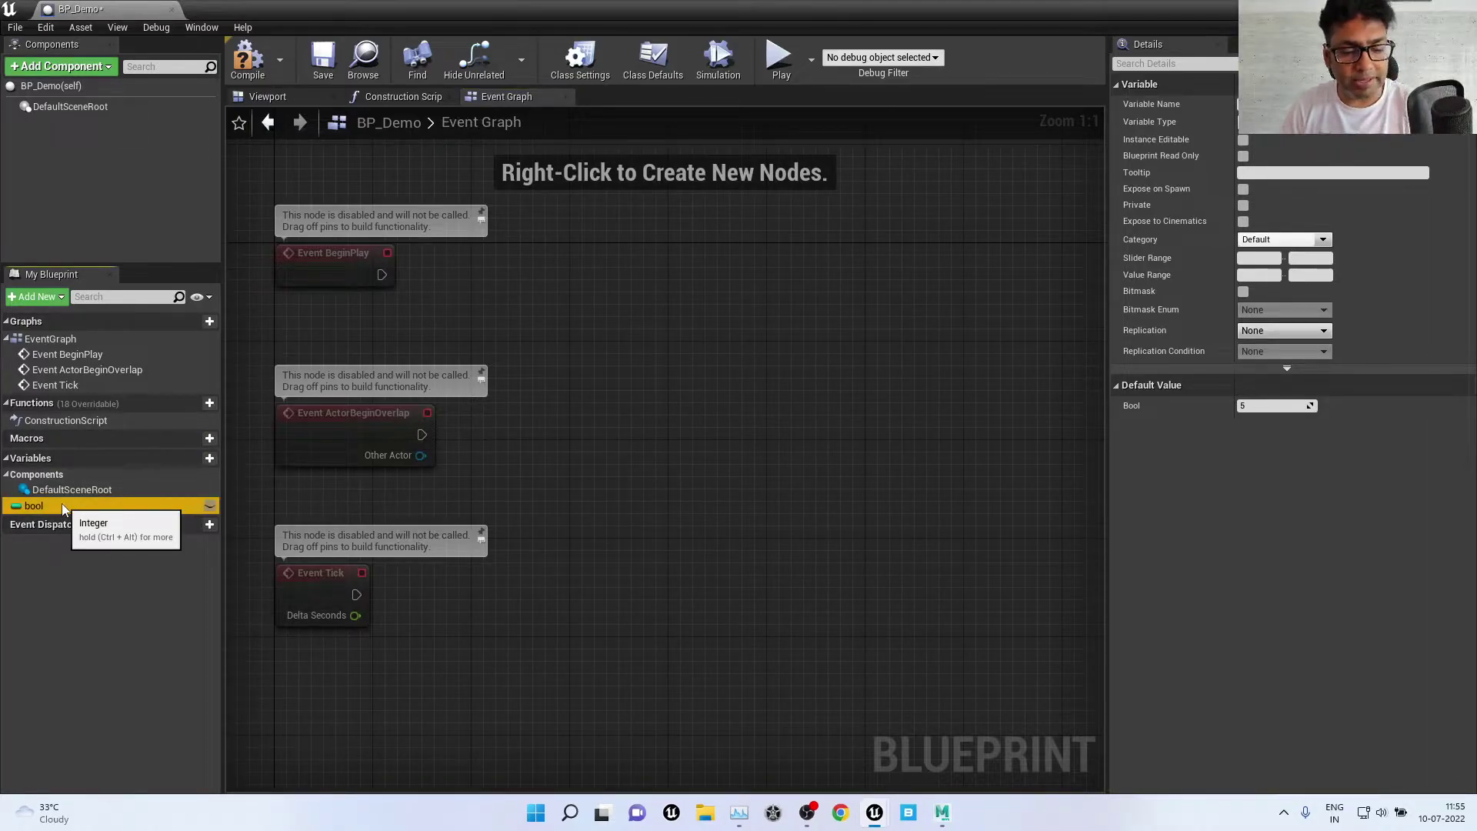
Step: Rename the variable bool to A and drop it onto the Event Graph
left_click(62, 505)
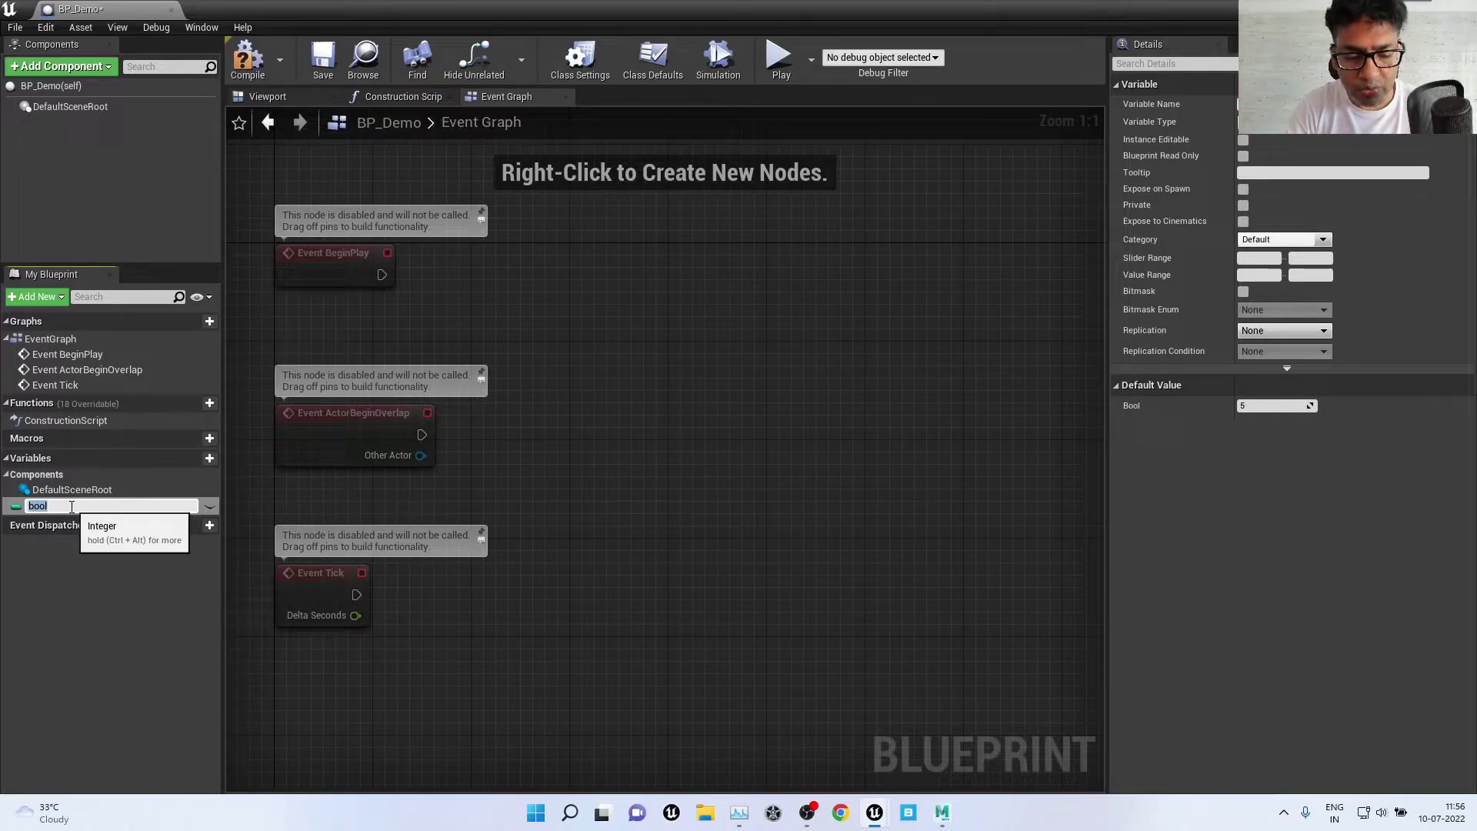
type("A")
key("Return")
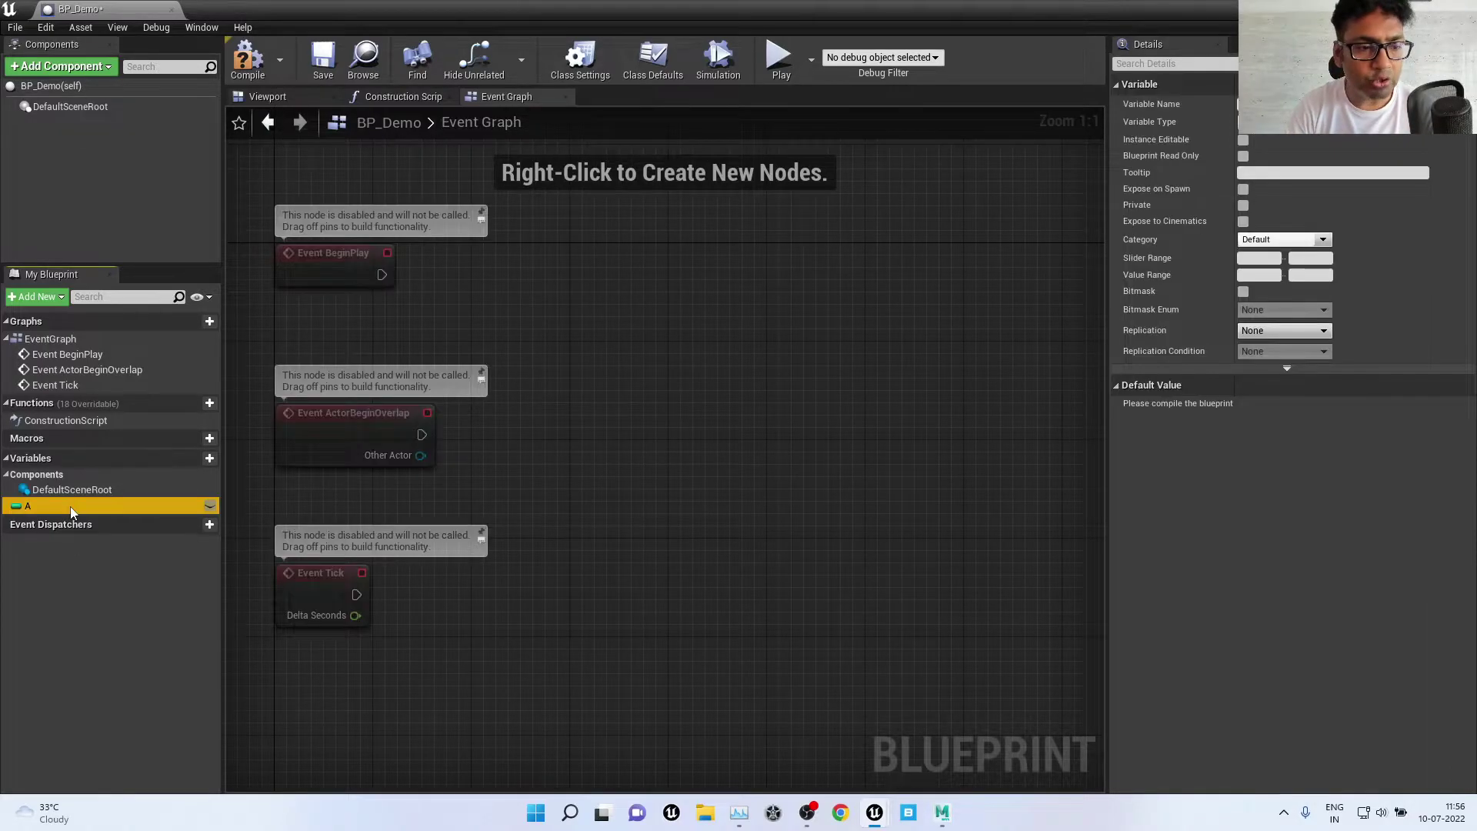
left_click_drag(71, 506, 390, 471, "ctrl")
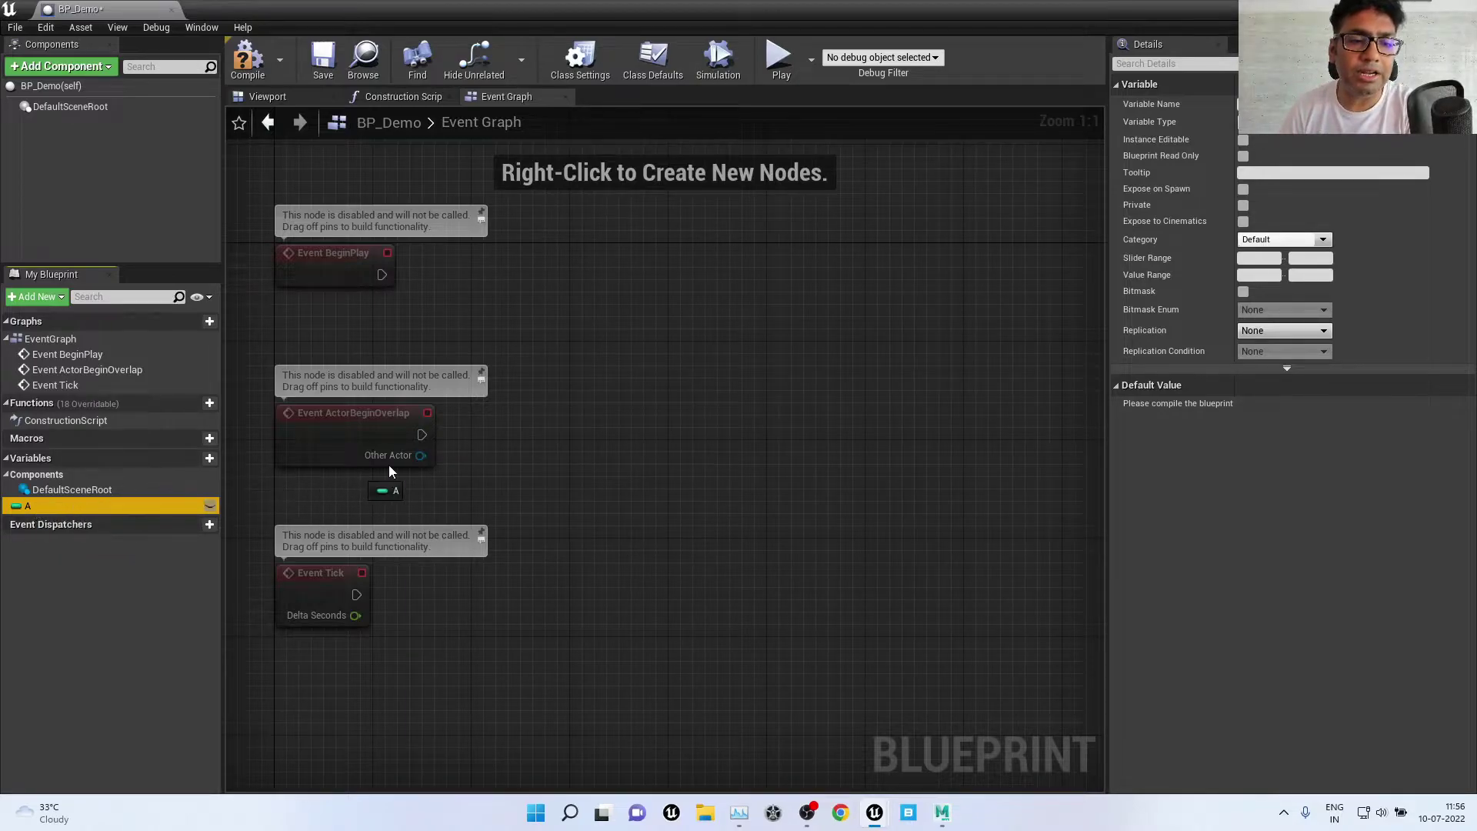
left_click_drag(754, 308, 754, 307)
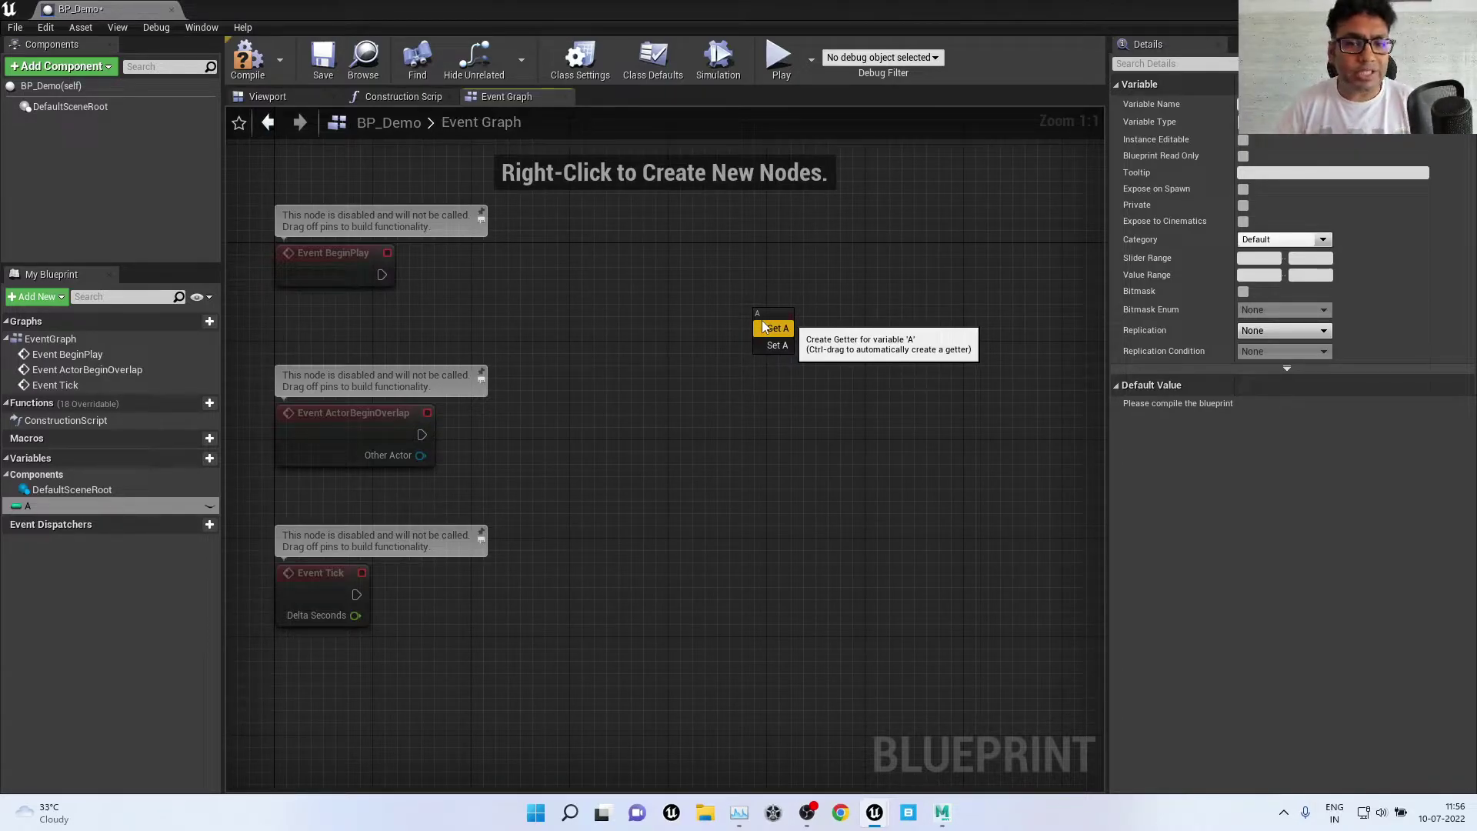
Step: Add a Get A node and a Set A node to the Event Graph and arrange them
left_click(765, 328)
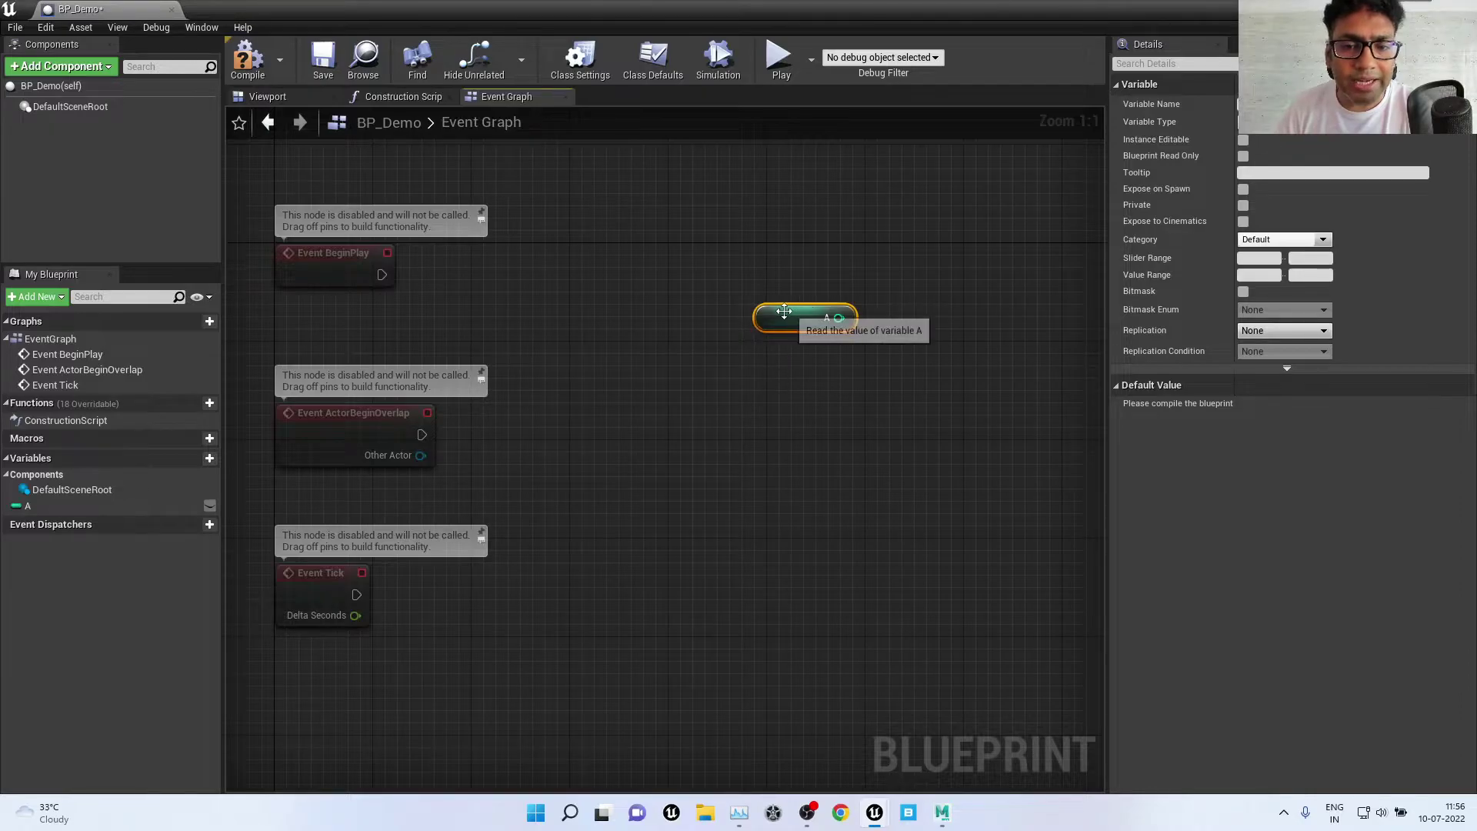
left_click_drag(784, 311, 660, 274)
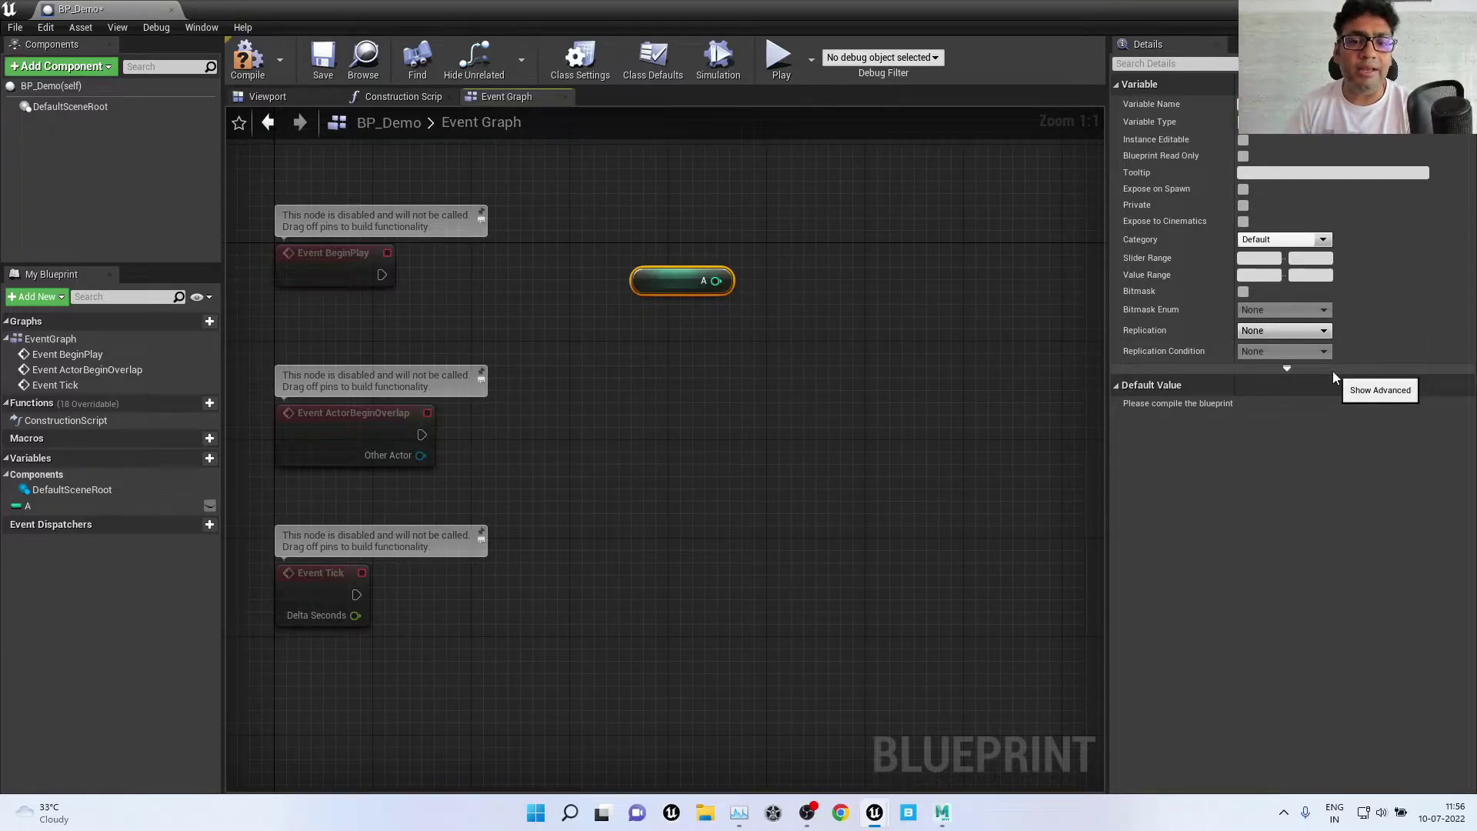
left_click_drag(48, 506, 729, 385)
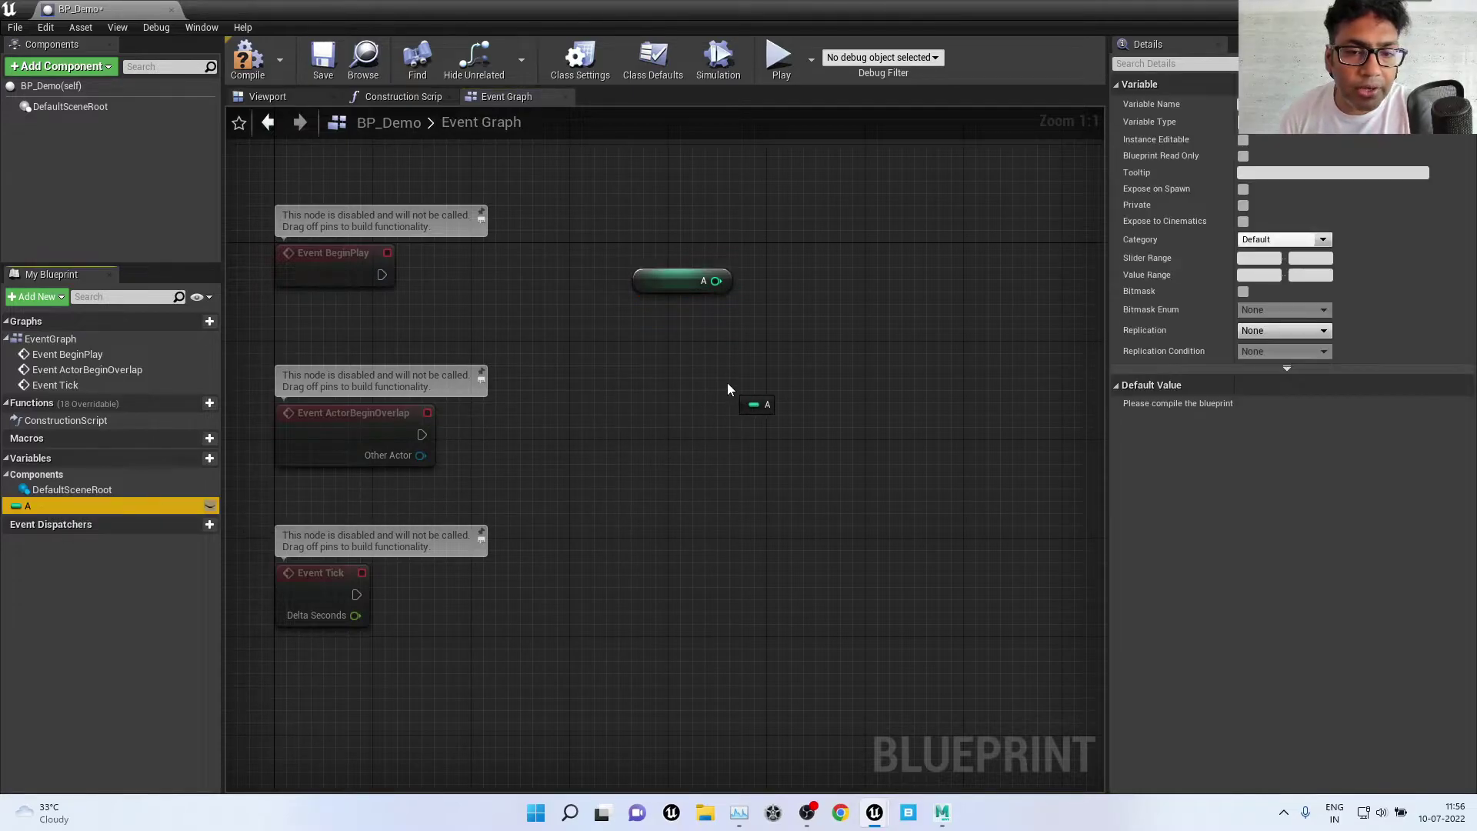
left_click(750, 421)
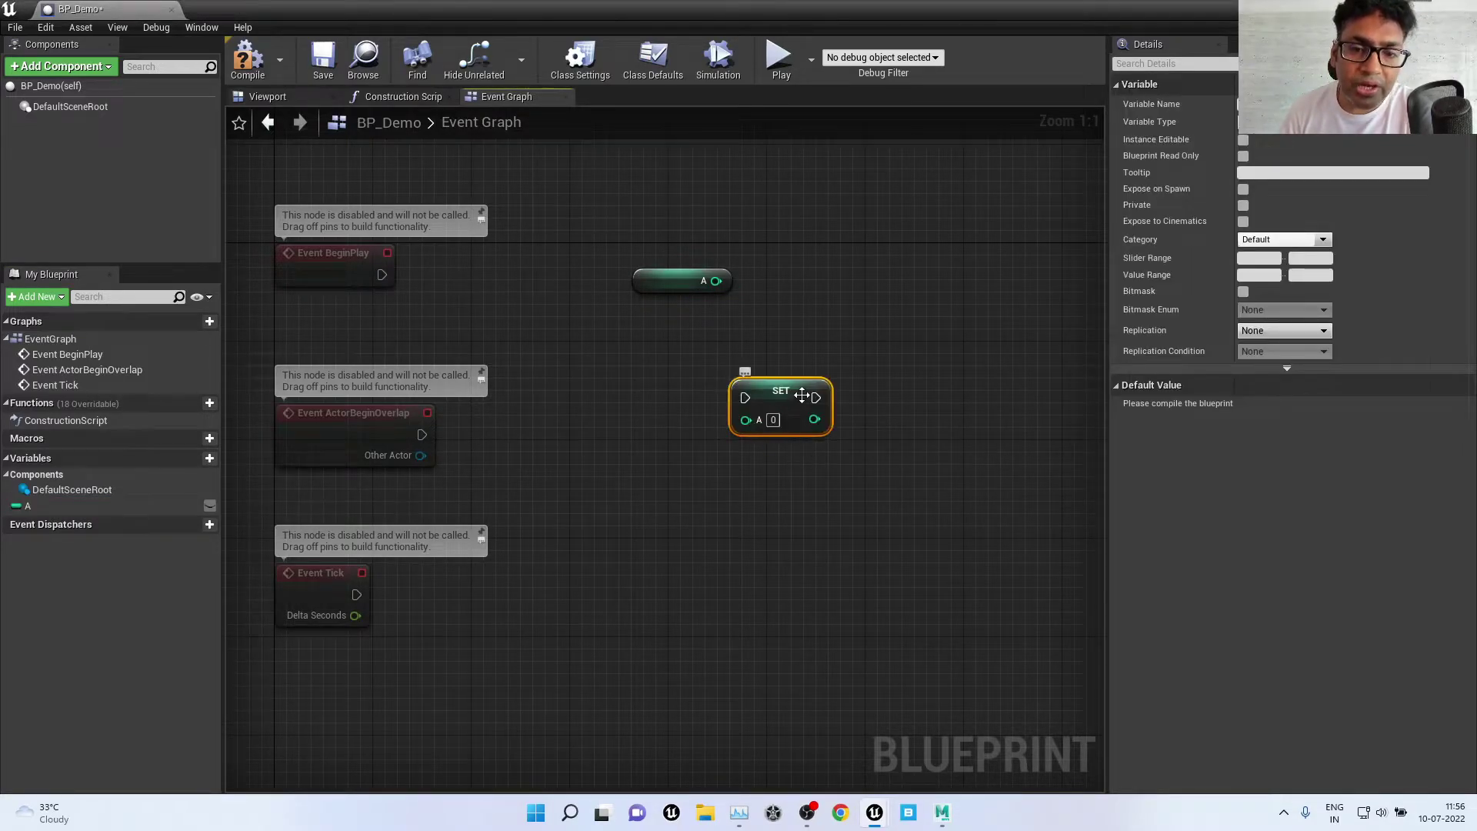
left_click_drag(801, 394, 850, 346)
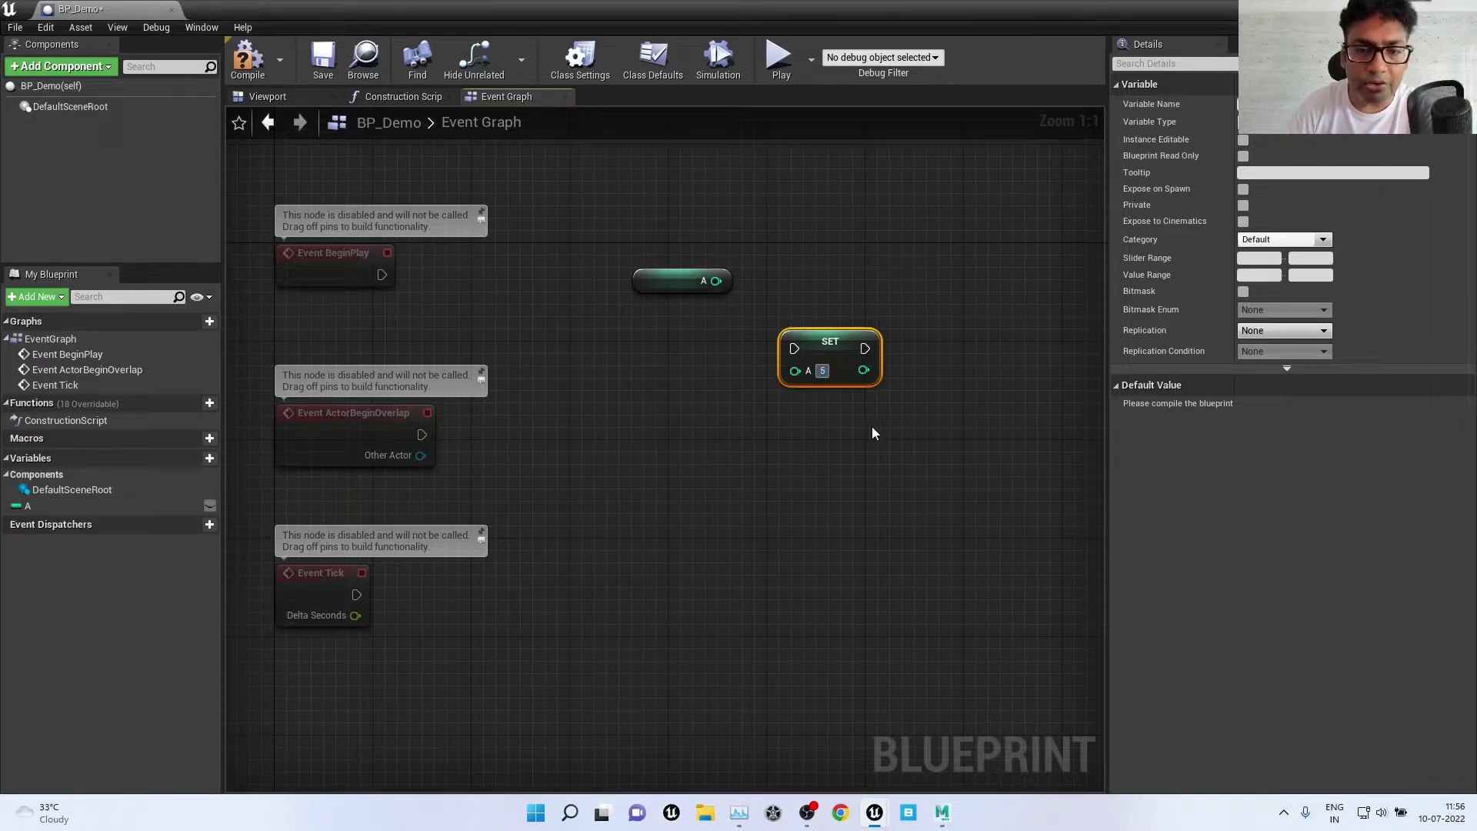
left_click(855, 454)
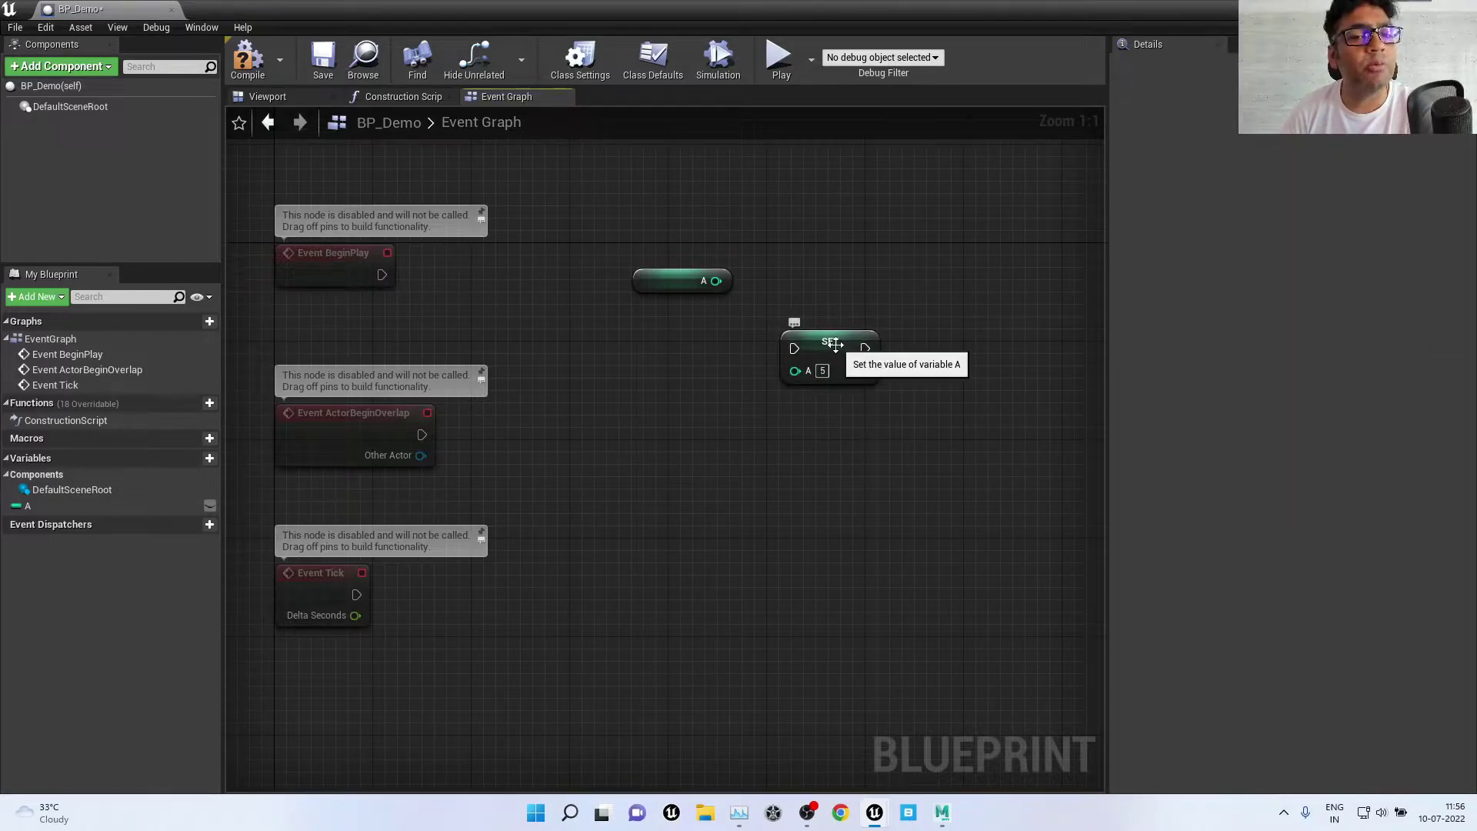
left_click_drag(835, 345, 709, 394)
left_click(677, 281)
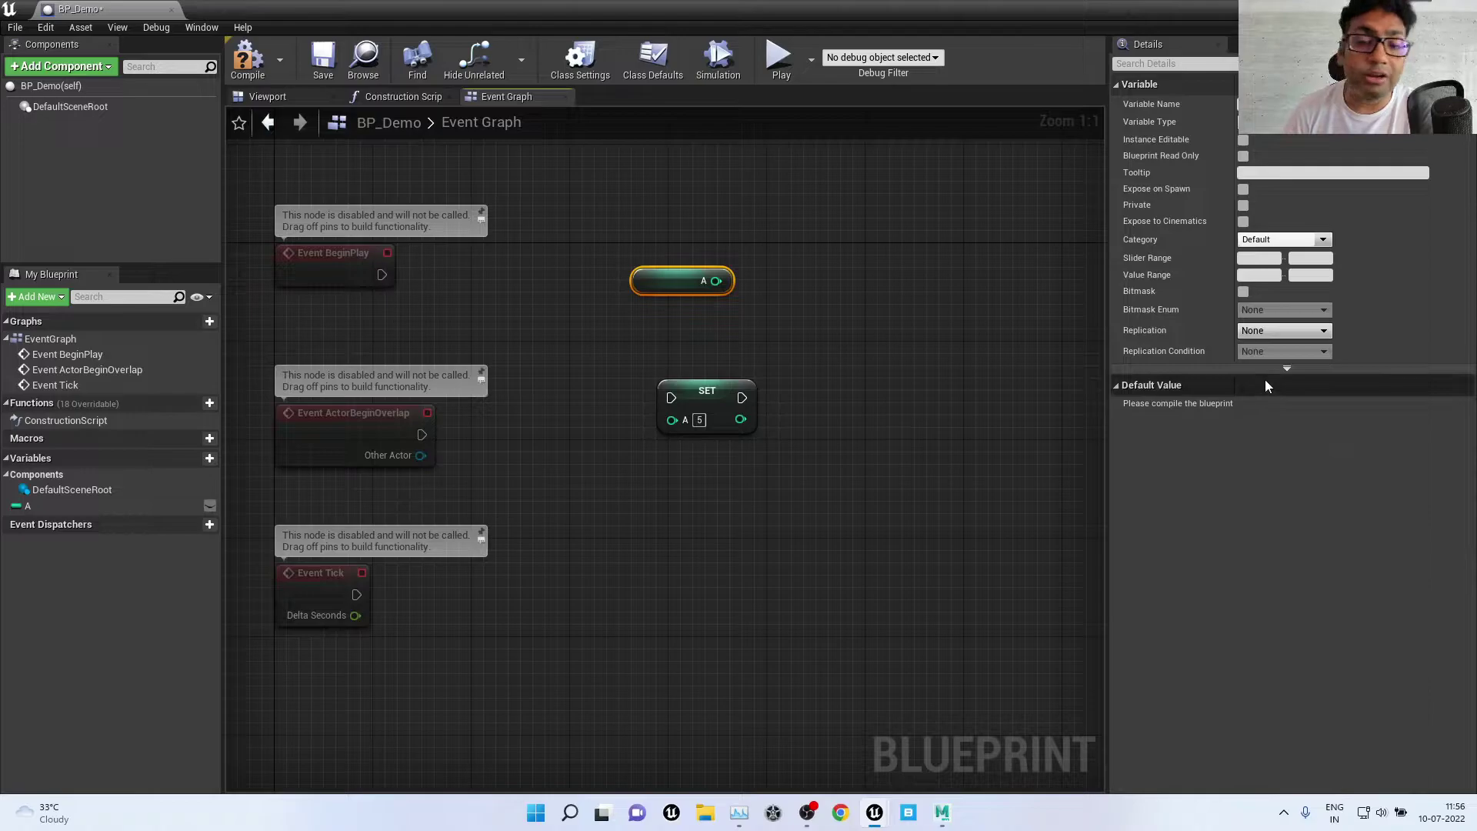
Step: Delete the old Get A and Set A nodes and drag in fresh ones
left_click(808, 230)
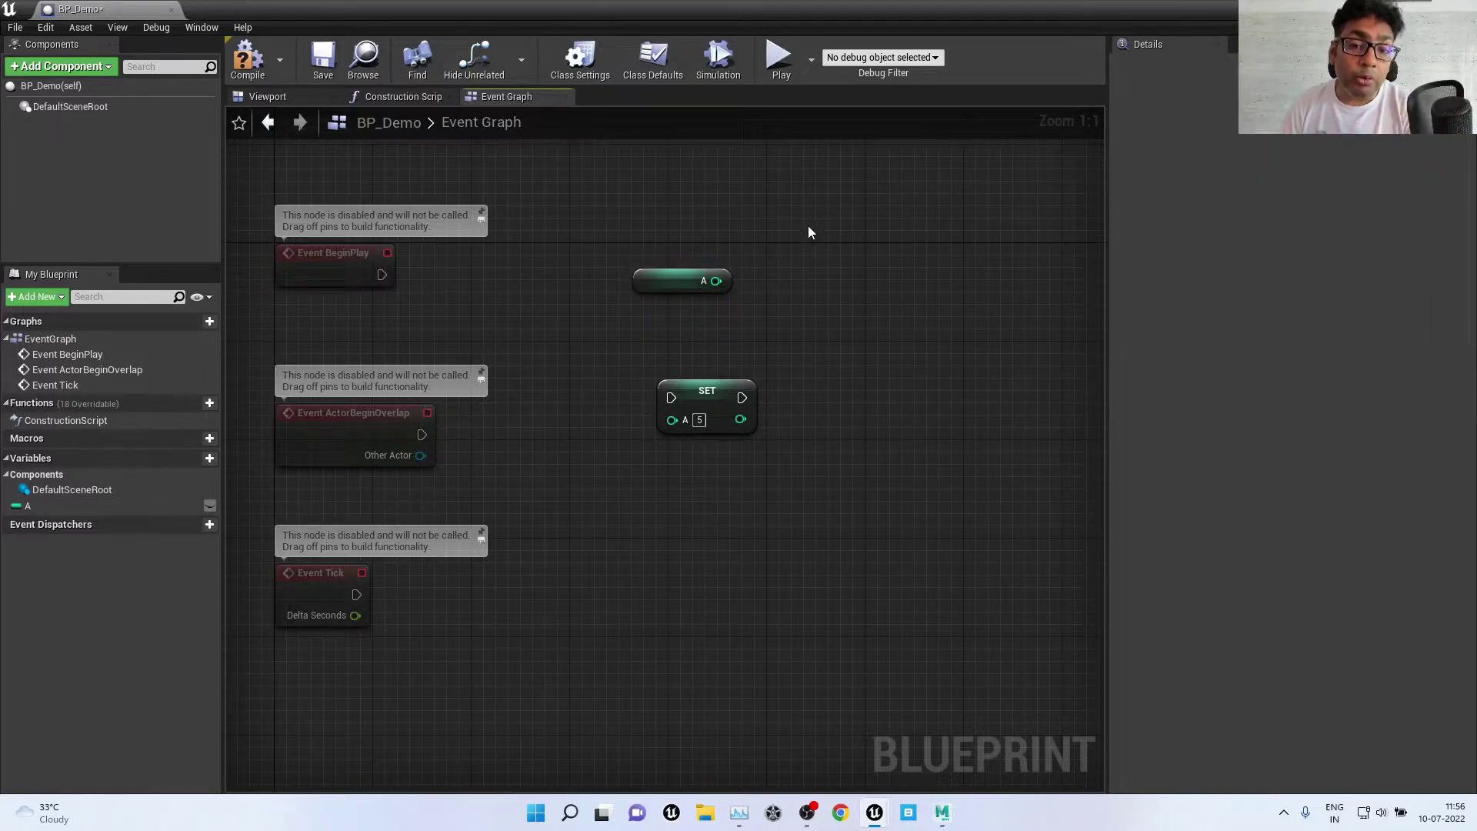
left_click_drag(900, 206, 577, 581)
key("Delete")
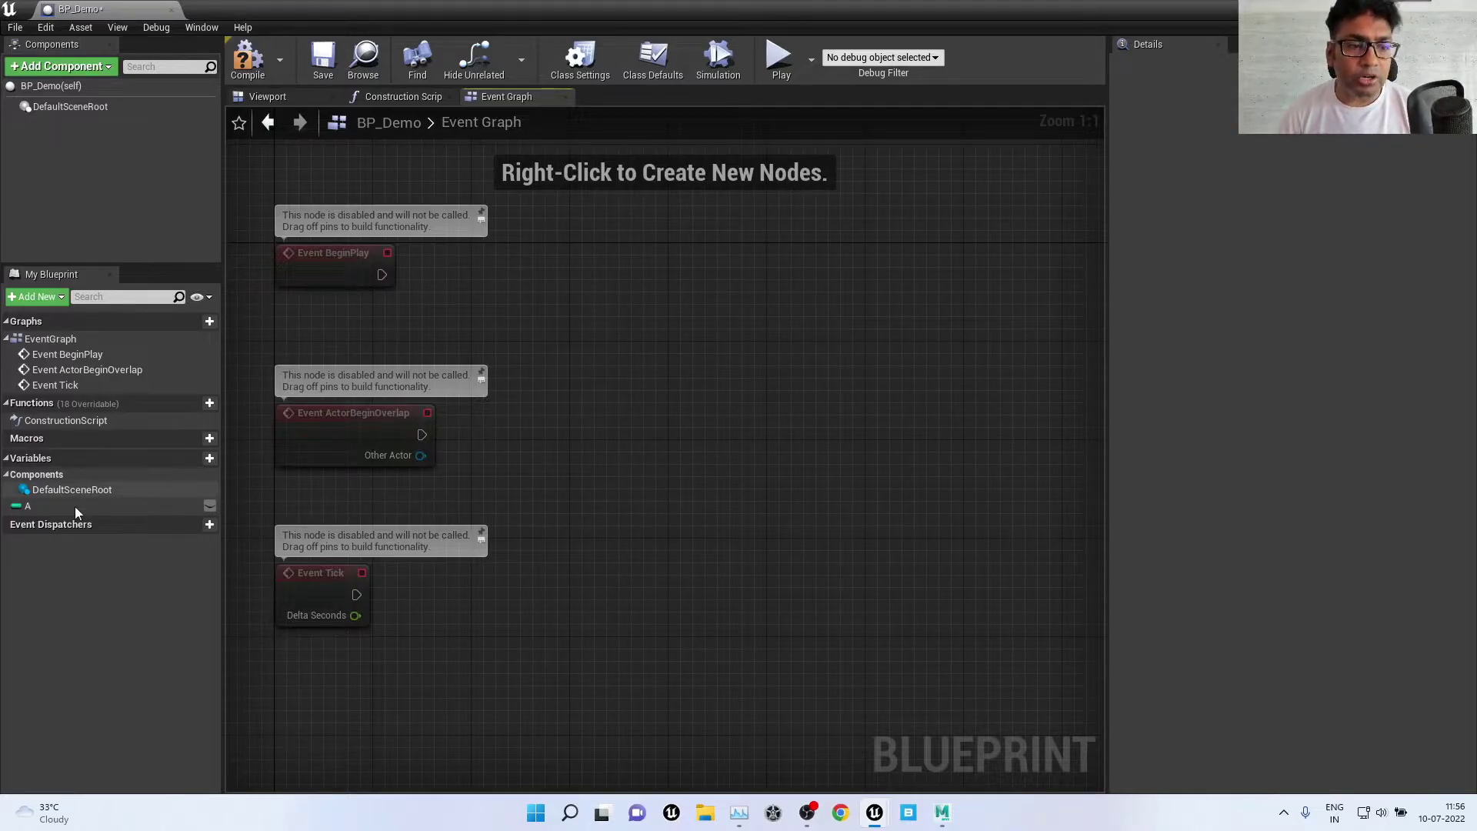
mouse_move(31, 505)
left_mouse_down("ctrl")
mouse_move(562, 443)
mouse_move(671, 322)
left_mouse_up("ctrl")
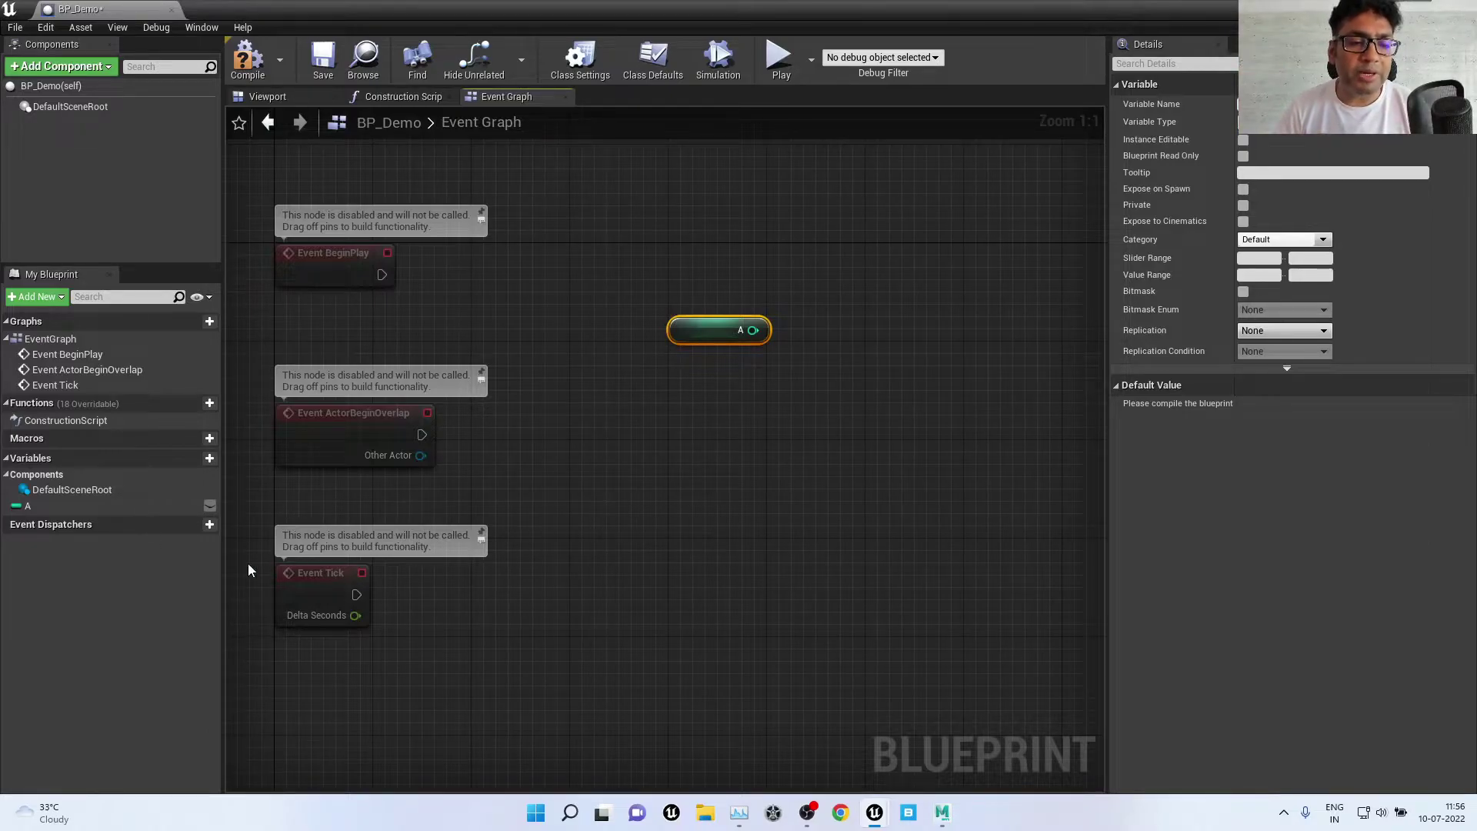
left_click_drag(30, 506, 681, 377, "alt")
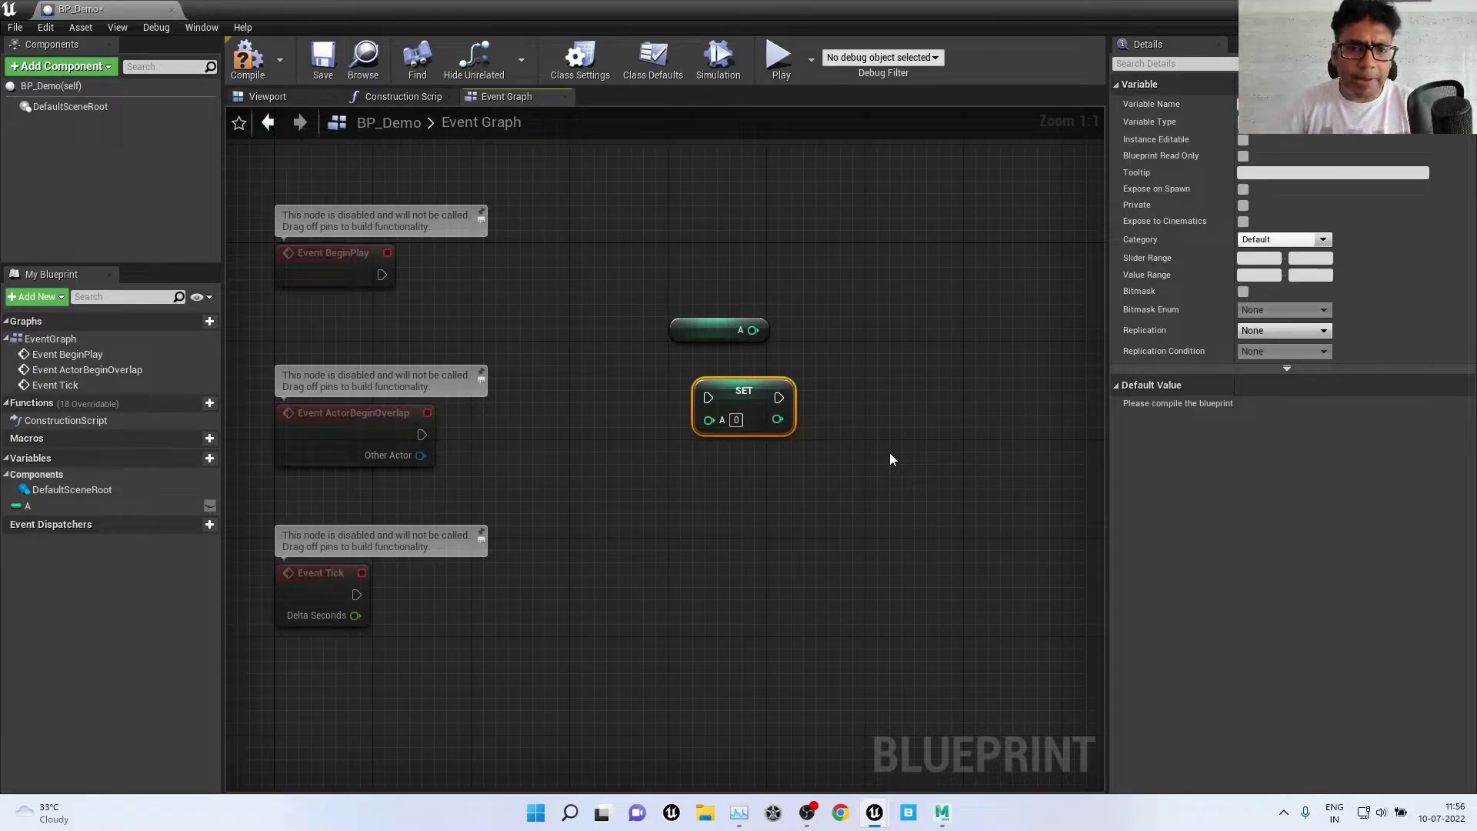
left_click_drag(727, 395, 703, 395)
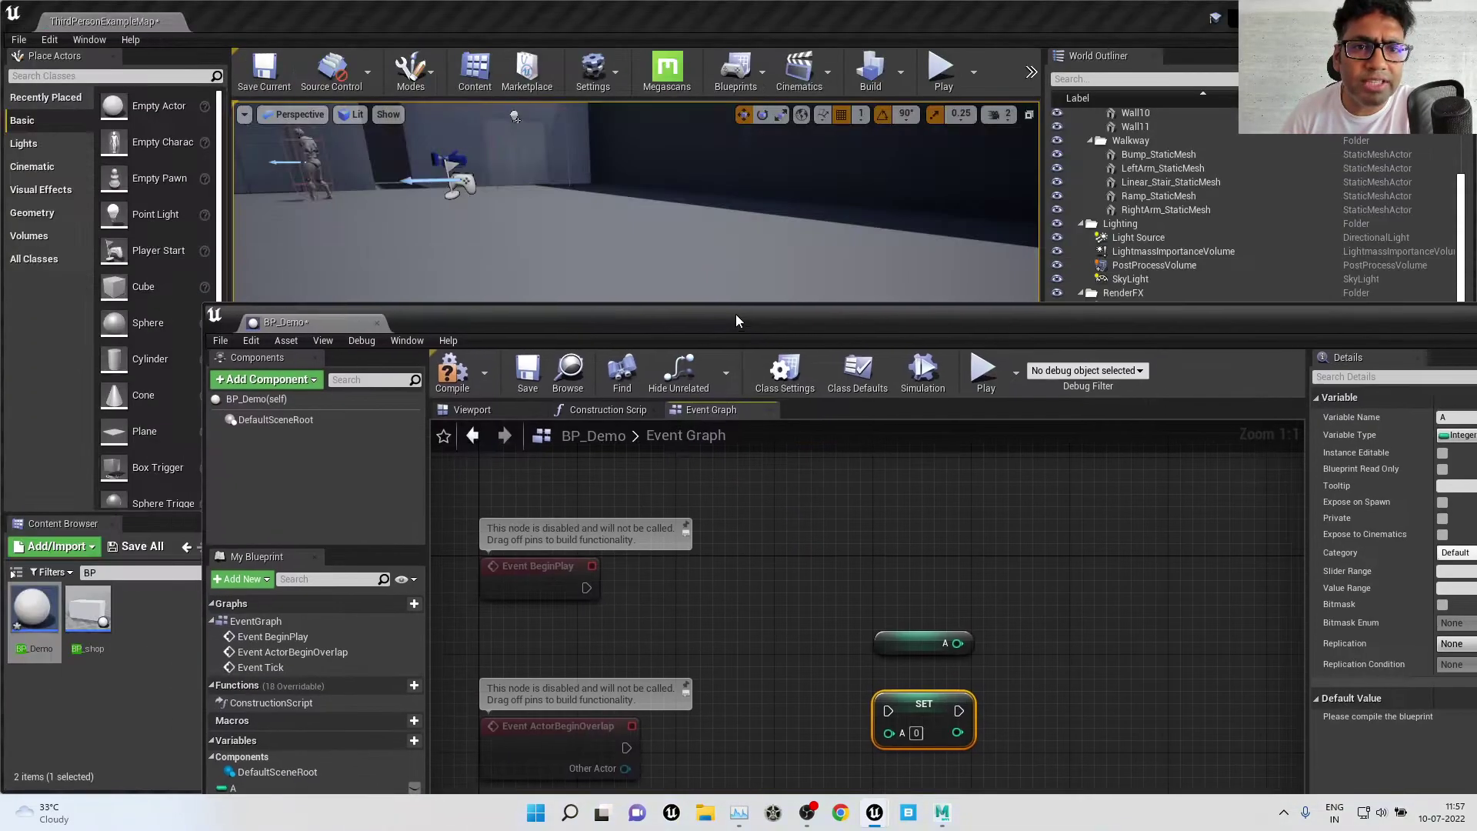
Step: Restore and re-maximize the Blueprint window, then nudge the Get A node up and left
left_click_drag(514, 6, 726, 325)
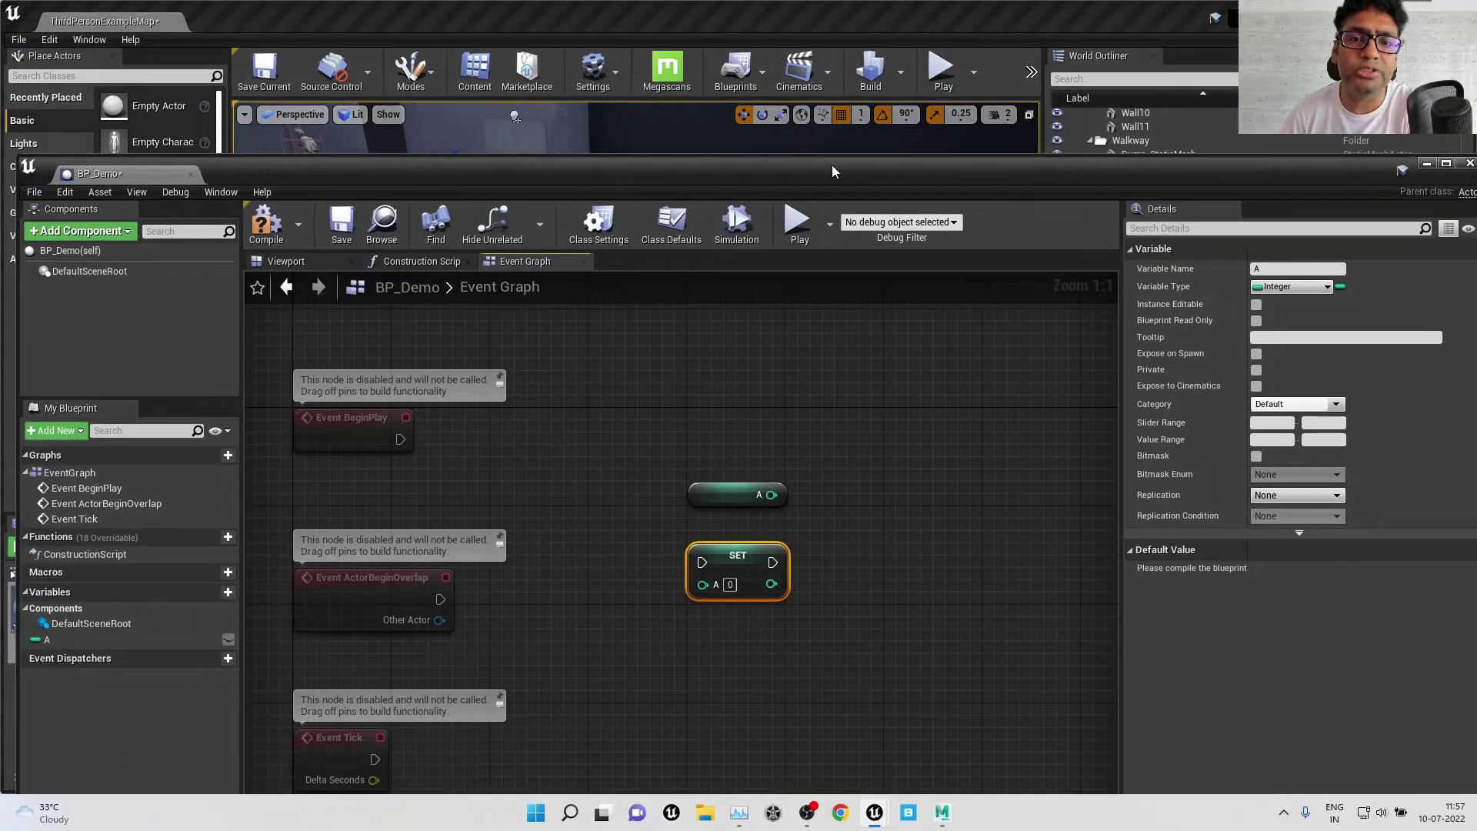
left_click_drag(1008, 332, 830, 4)
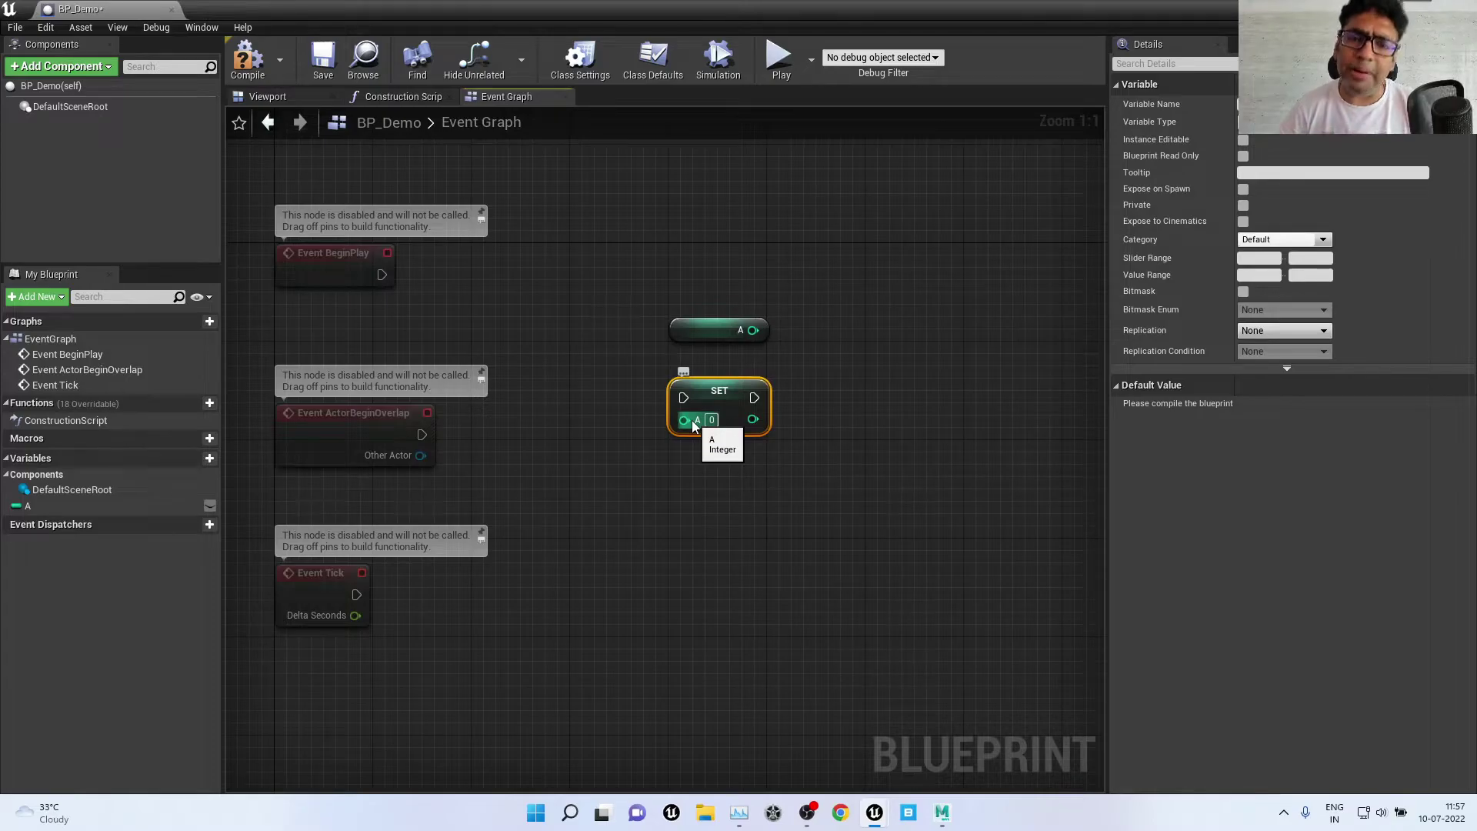
left_click(568, 255)
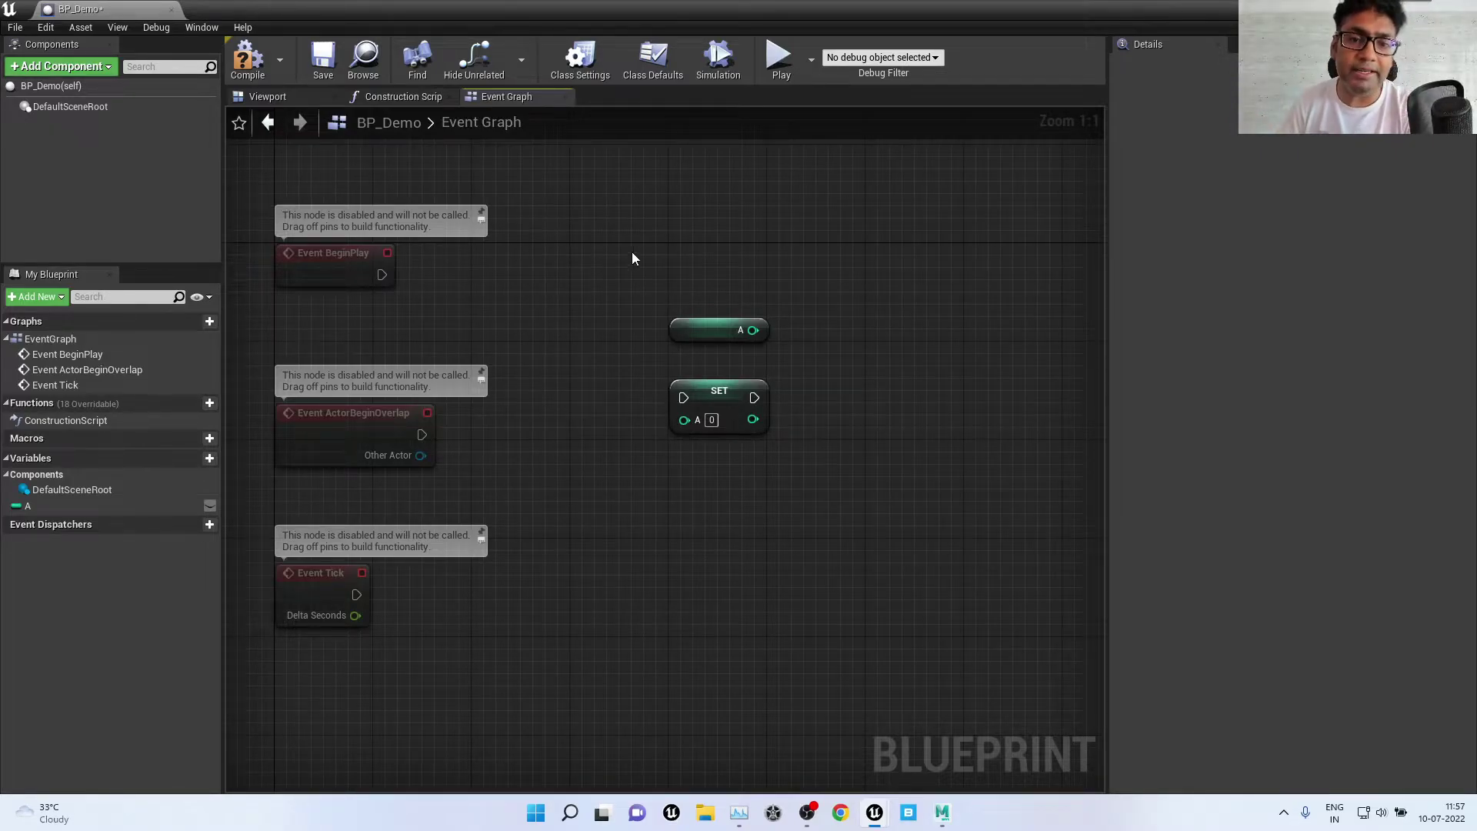
left_click(720, 394)
left_click(712, 330)
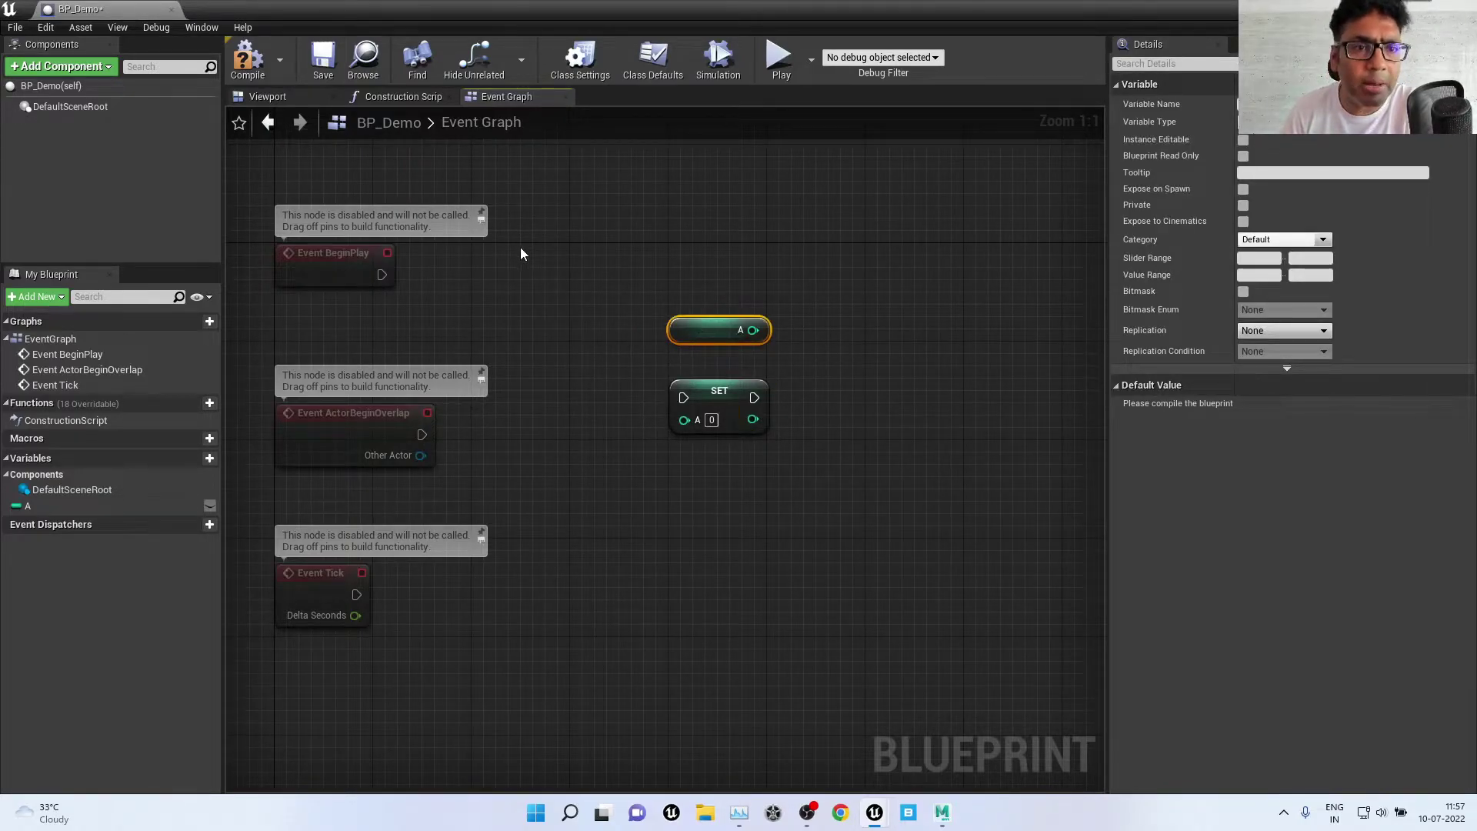
left_click(625, 228)
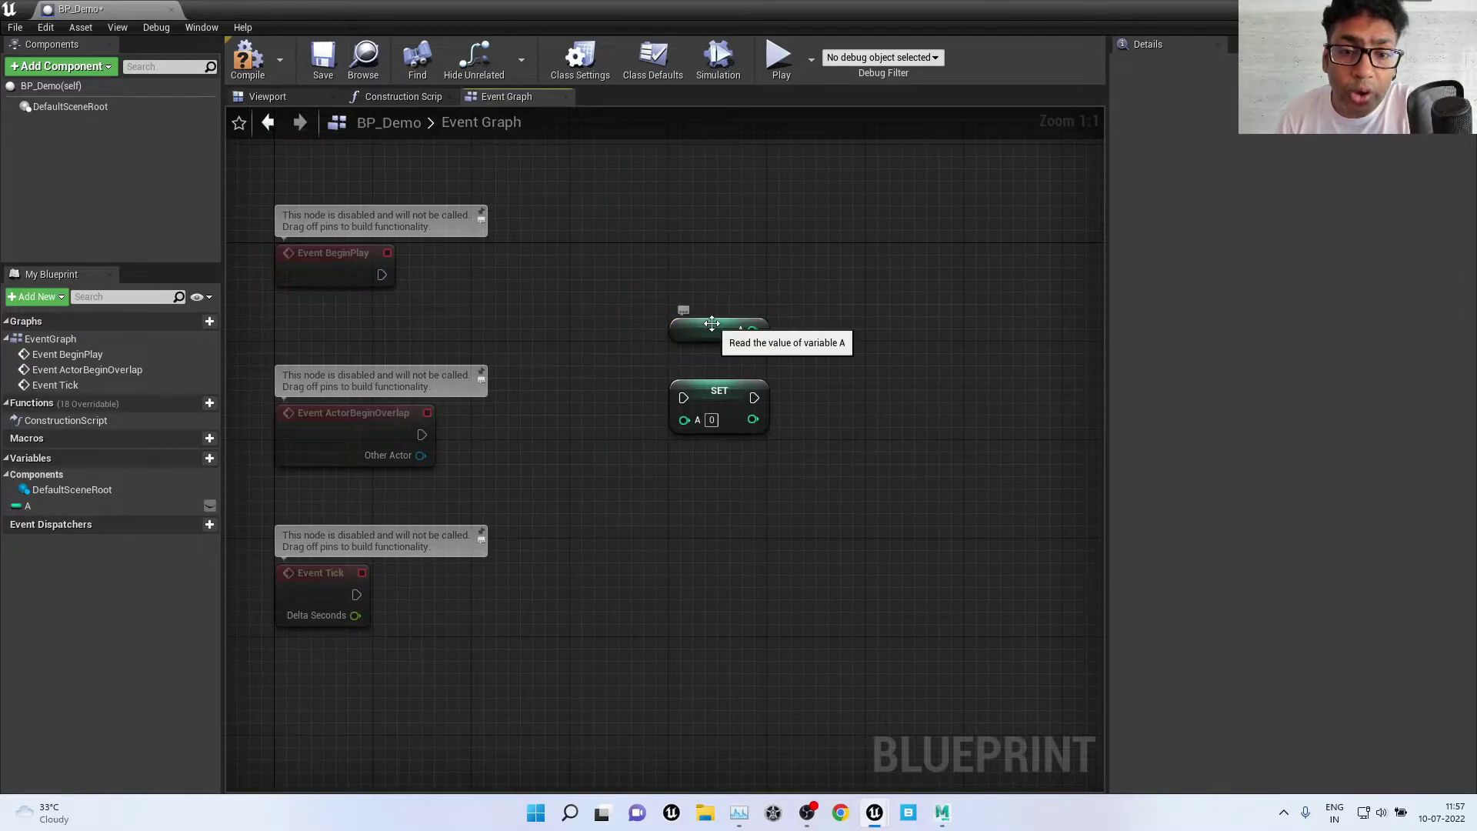
mouse_move(713, 327)
left_mouse_down()
mouse_move(700, 289)
mouse_move(702, 314)
left_mouse_up()
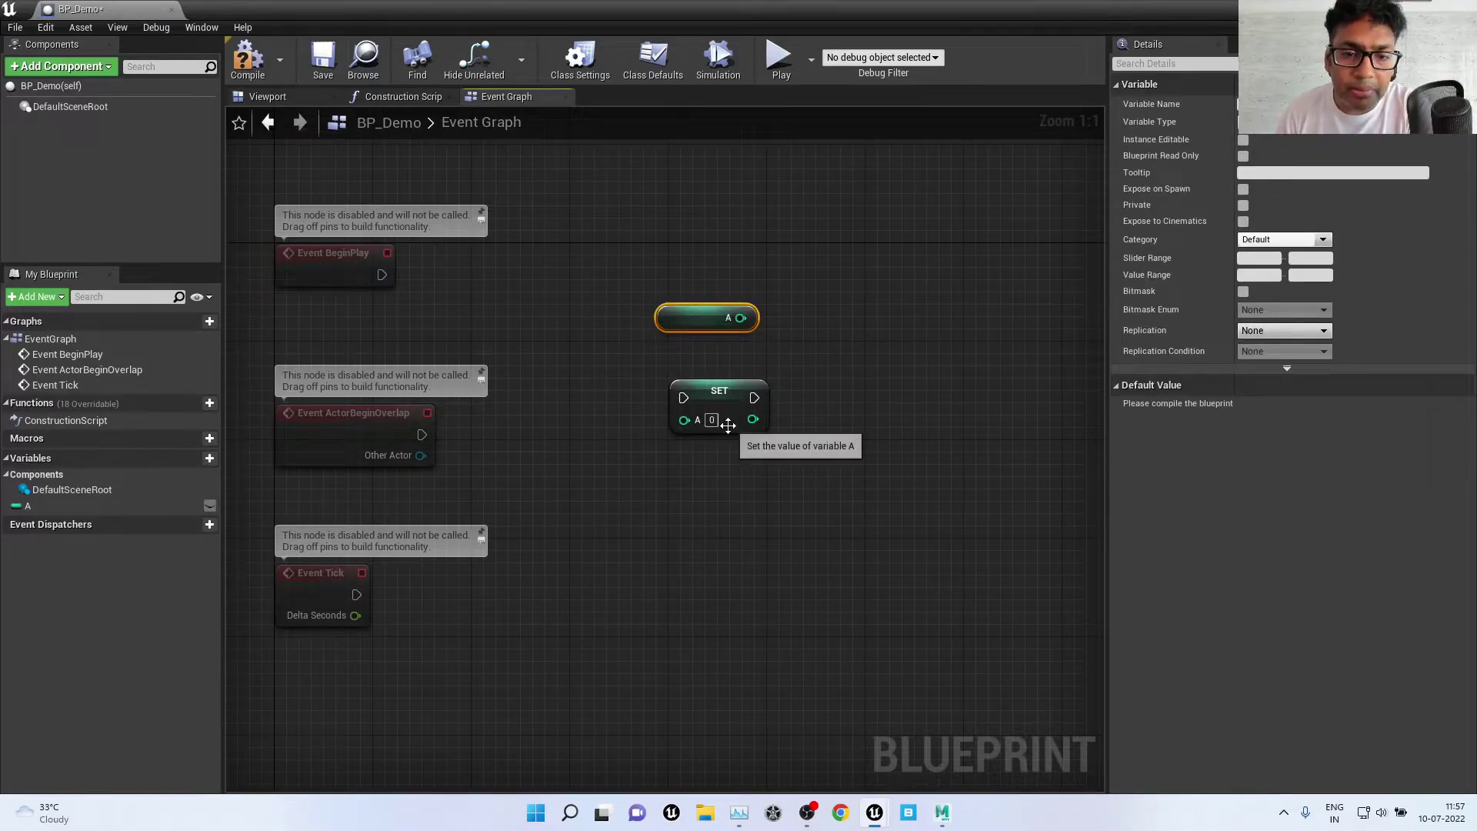
Step: Delete the A getter and add a second SET A node holding 10 beside the SET 5 node
key("Delete")
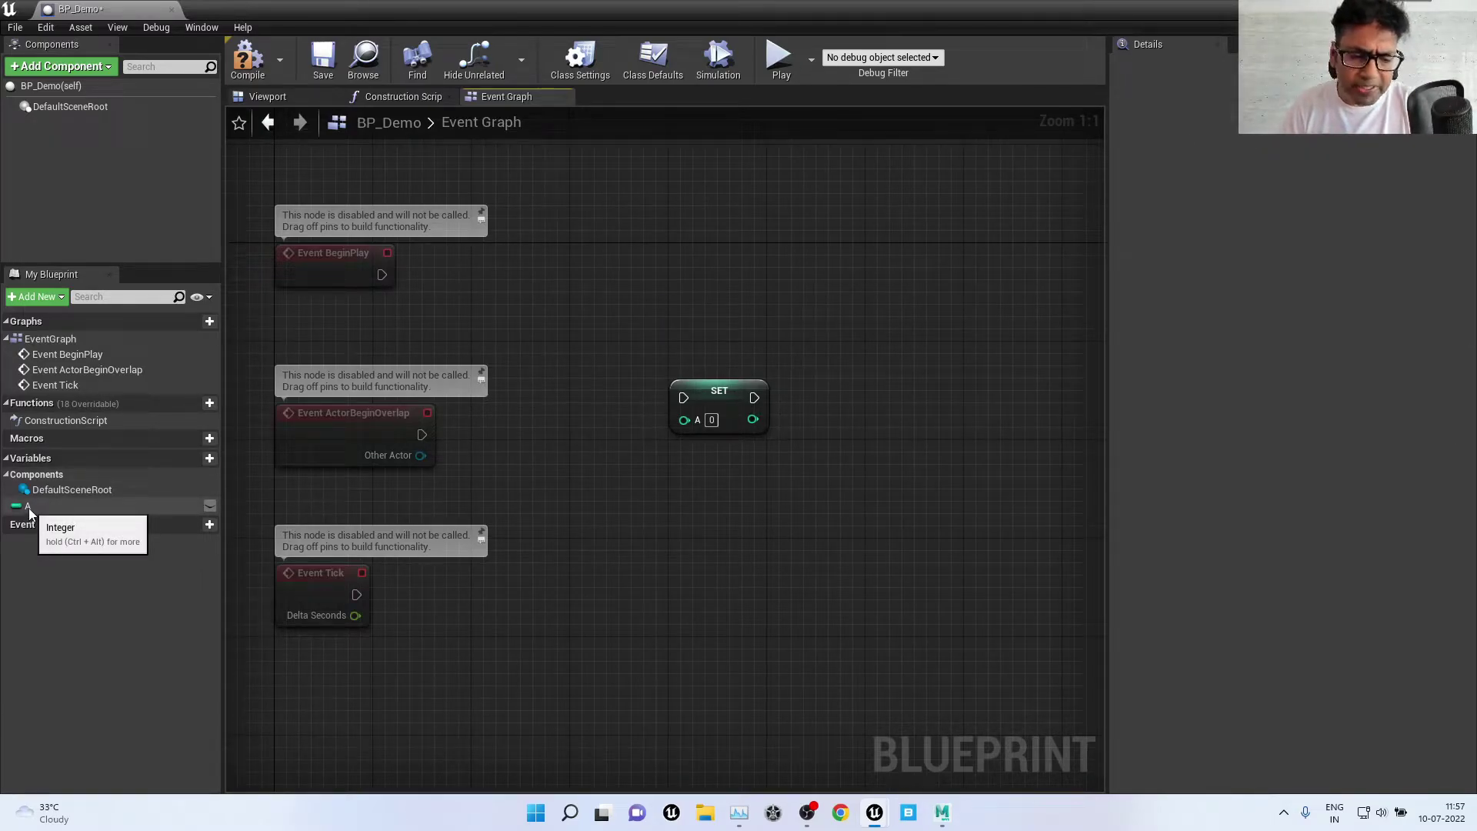
left_click_drag(29, 512, 372, 523)
left_click_drag(683, 484, 683, 496, "alt")
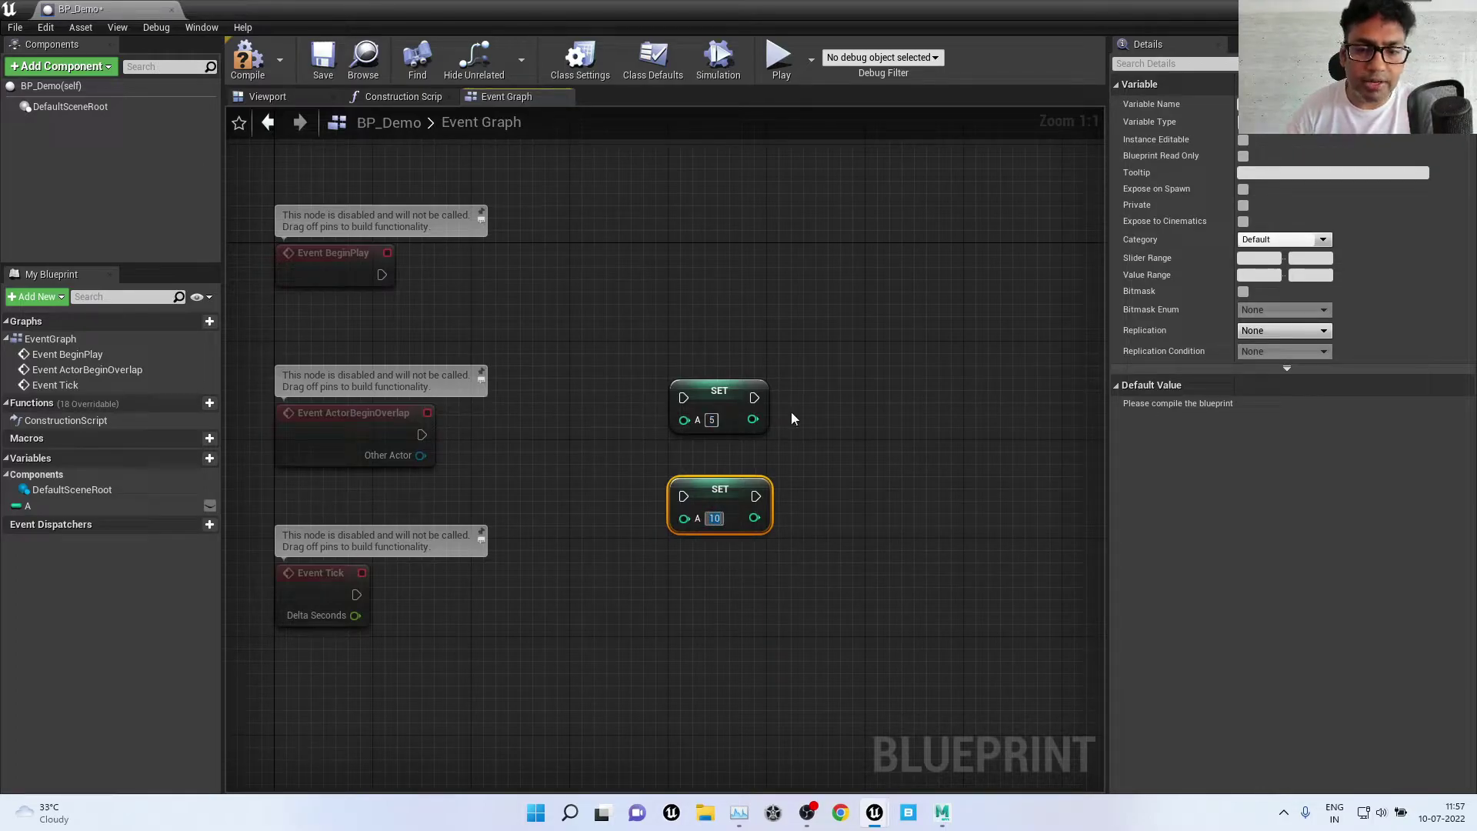
left_click(651, 500)
left_click(727, 489)
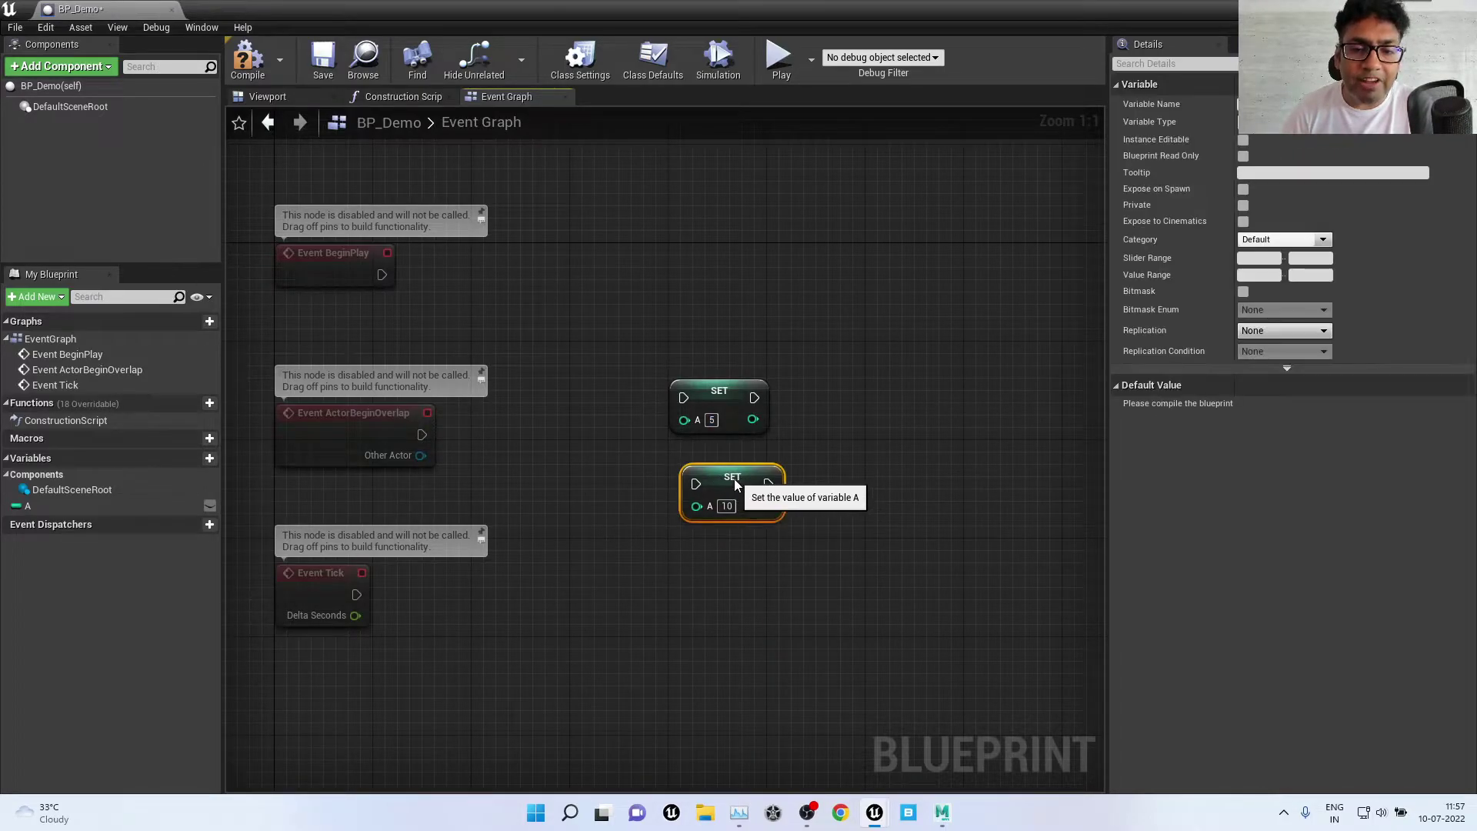
left_click(850, 411)
right_click_drag(851, 411, 726, 325)
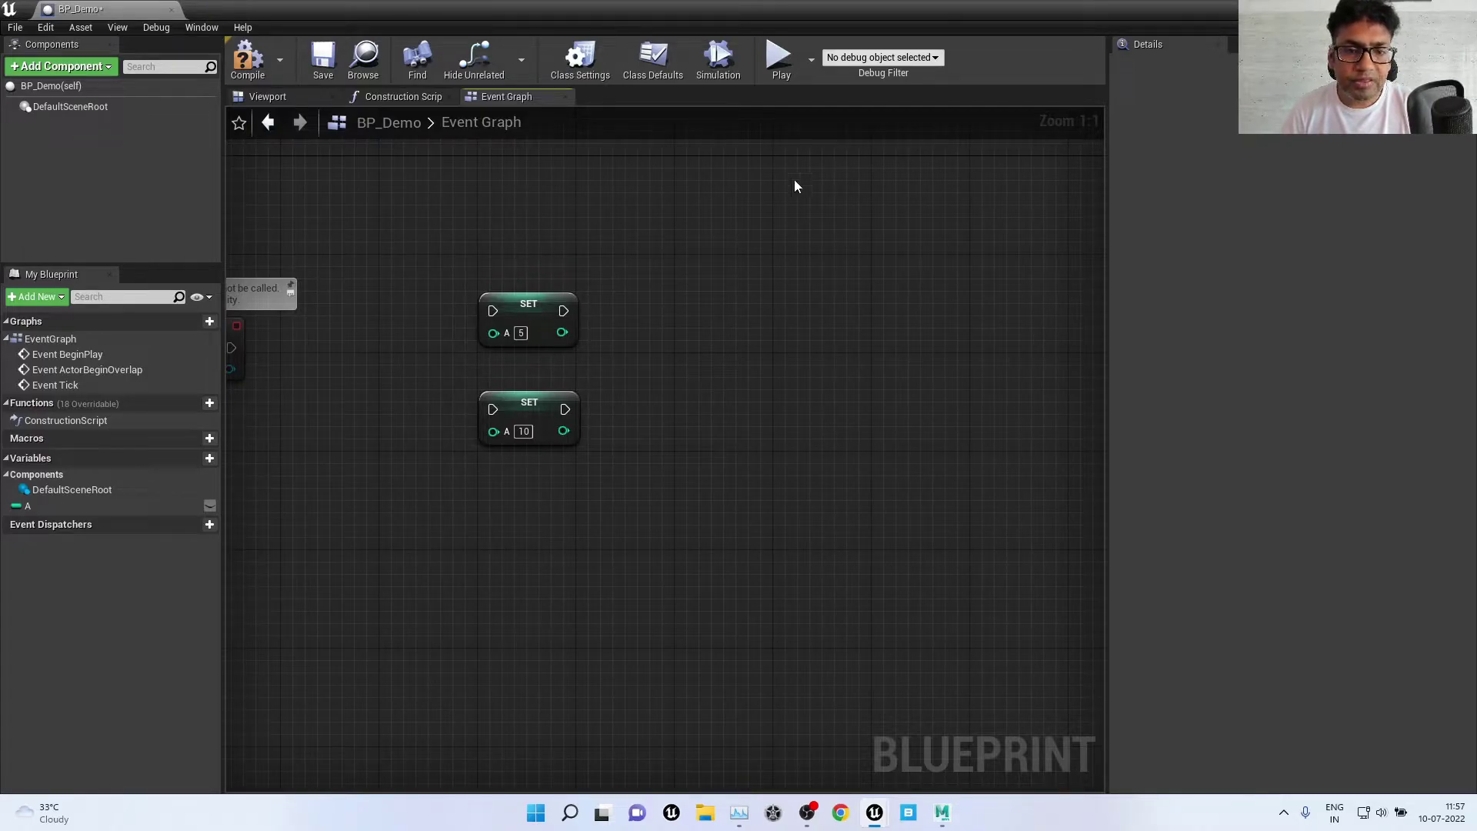
Step: Search 'add' and place an int + int addition node (0 and 1) right of the SET nodes
right_click(714, 294)
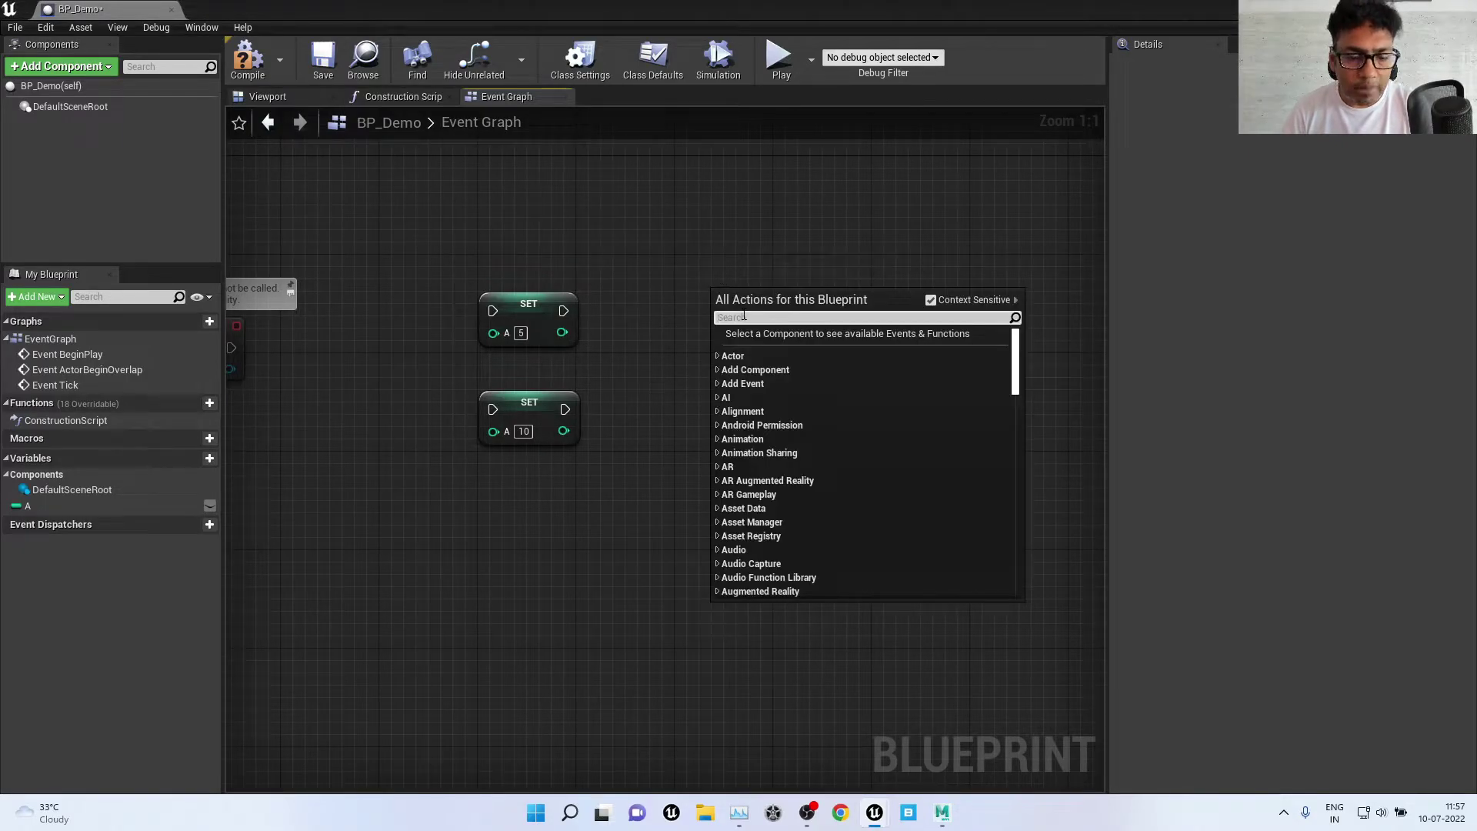
type("su")
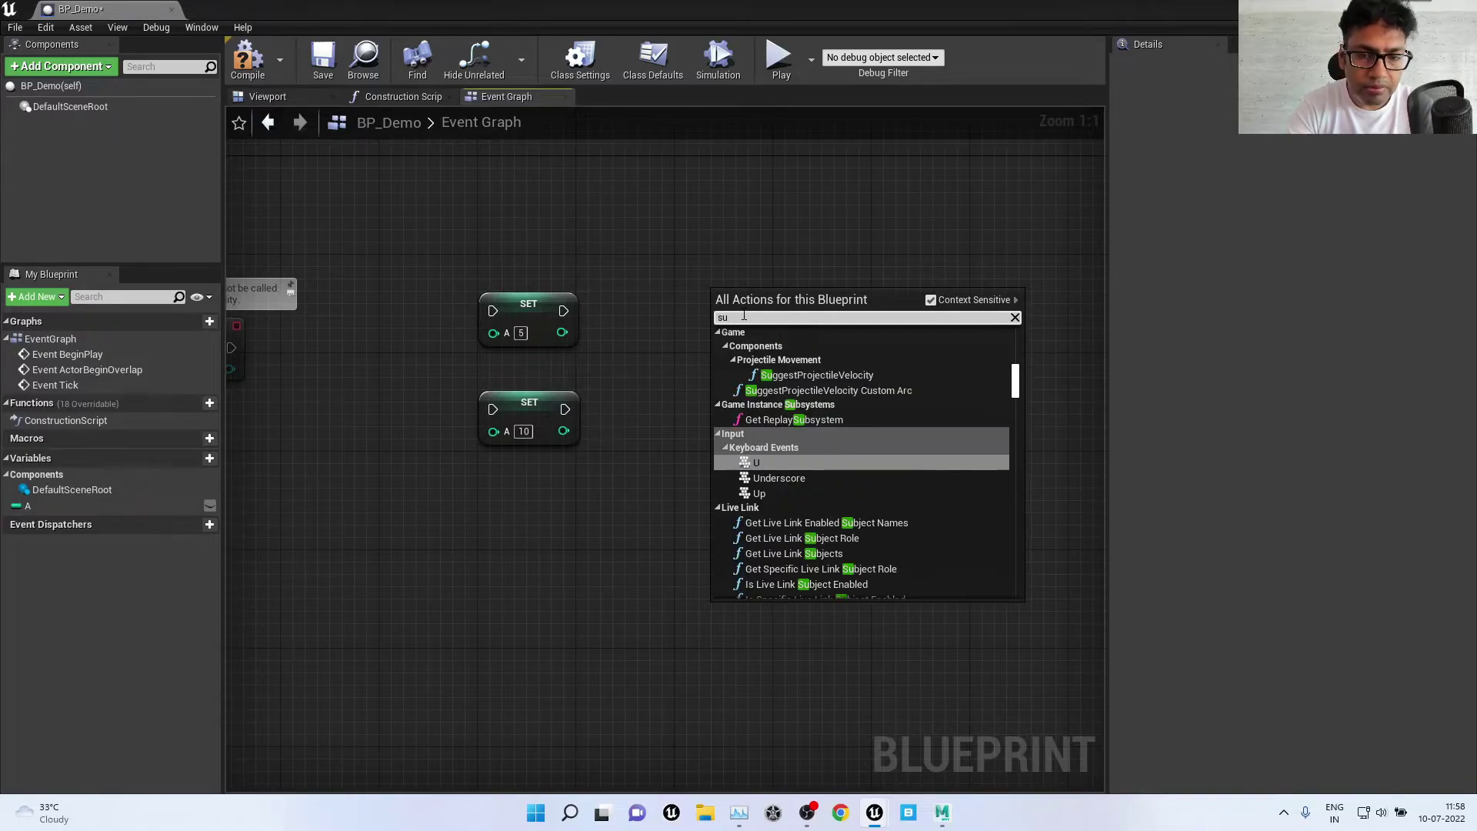
type("m")
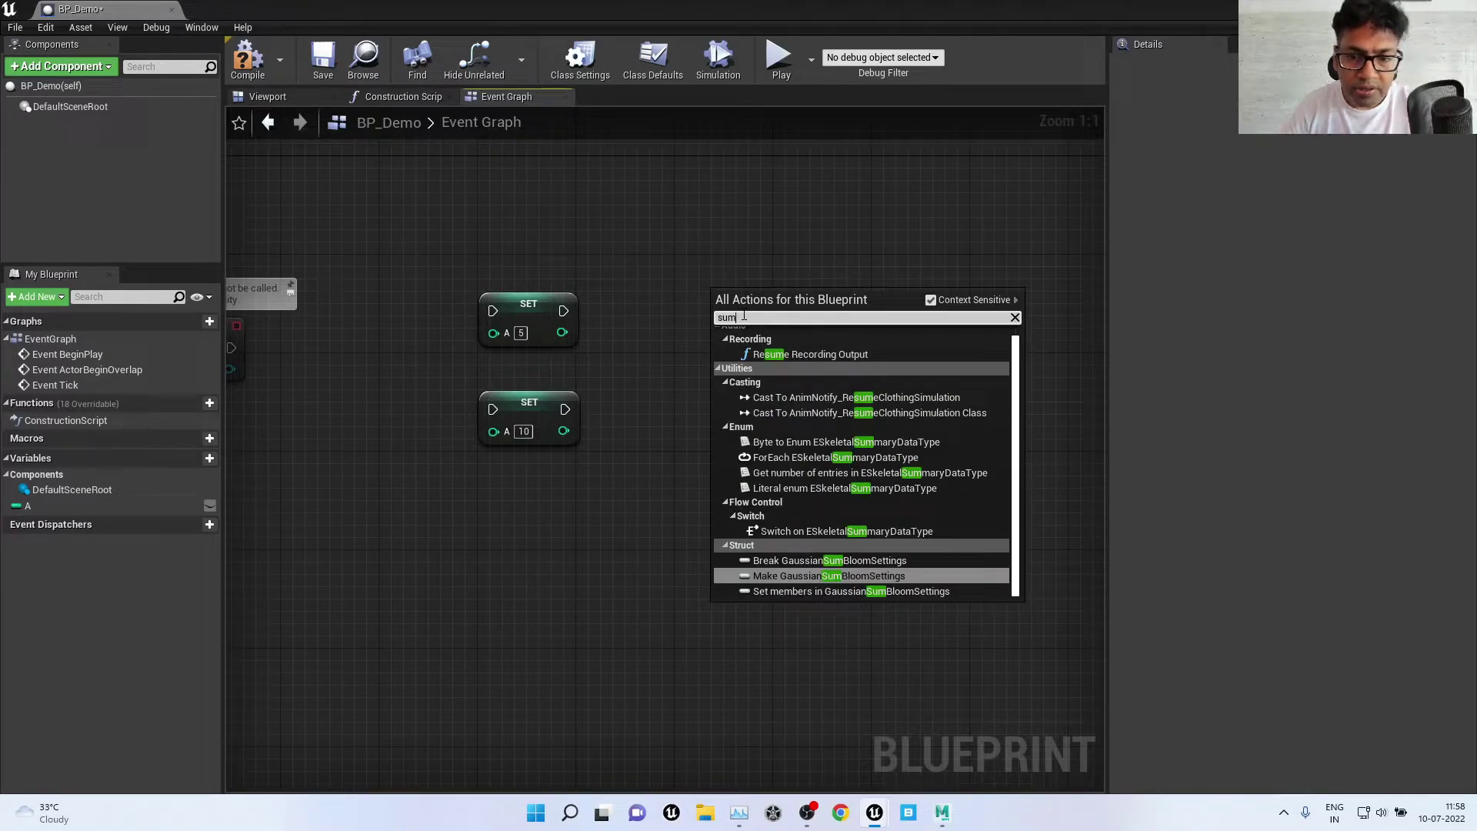
key("BackSpace")
key("BackSpace")
key("BackSpace")
type("add")
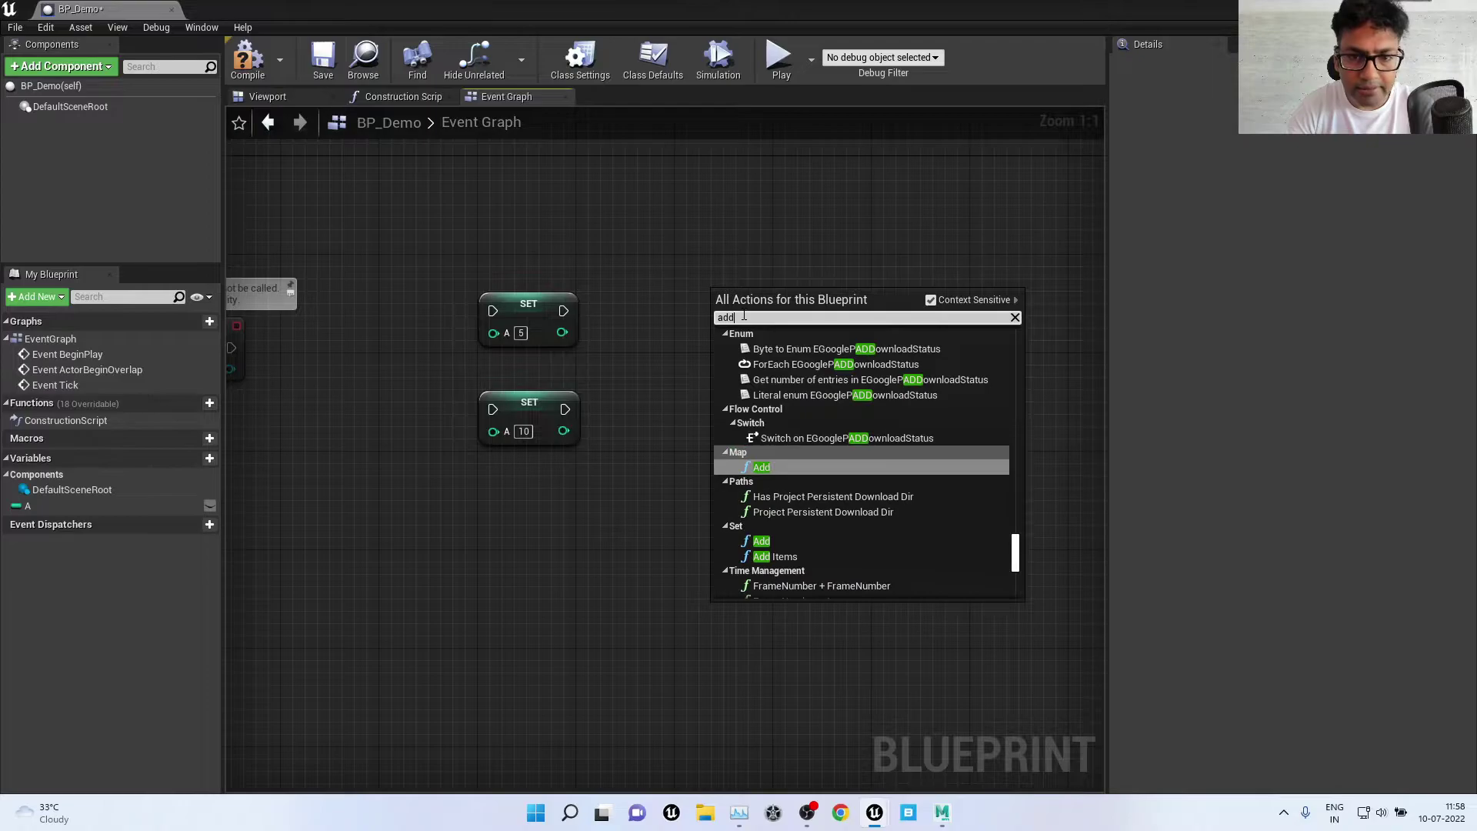
scroll(888, 430, "down", 2)
scroll(888, 430, "down", 2)
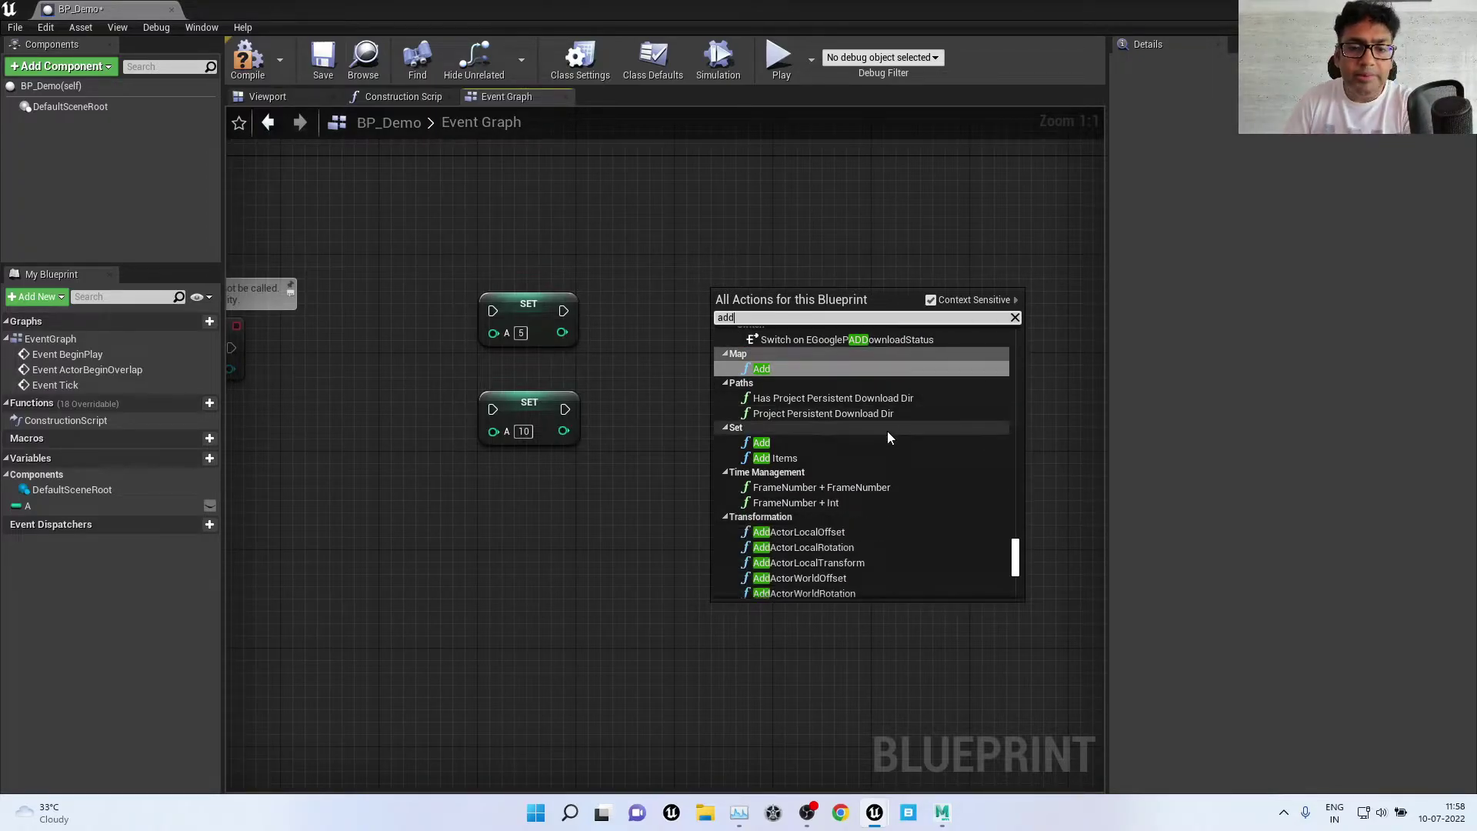
scroll(888, 430, "down", 3)
scroll(892, 428, "down", 4)
scroll(885, 435, "down", 2)
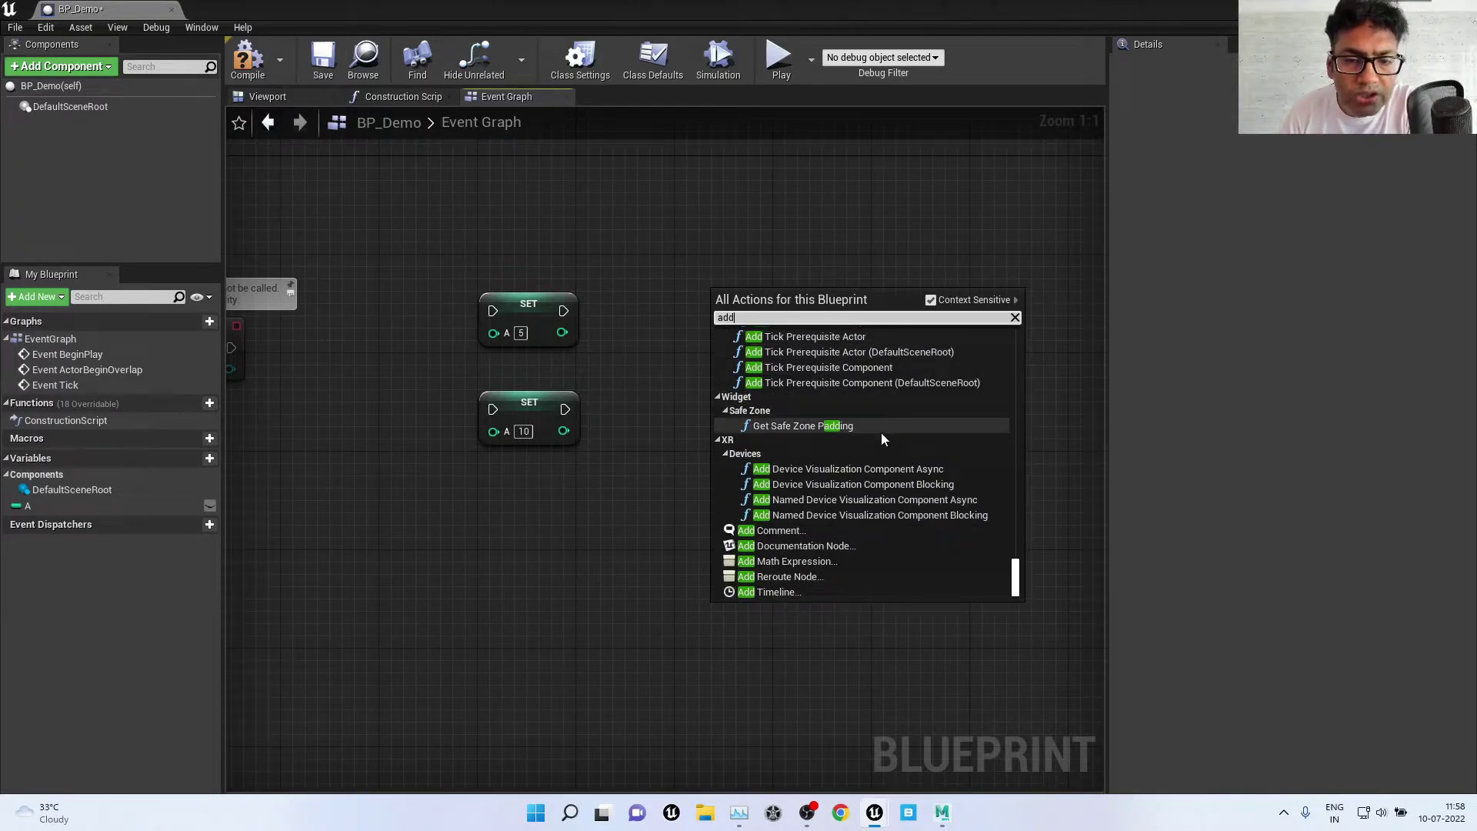
scroll(883, 439, "up", 8)
scroll(882, 439, "up", 2)
scroll(882, 438, "up", 2)
scroll(882, 439, "up", 1)
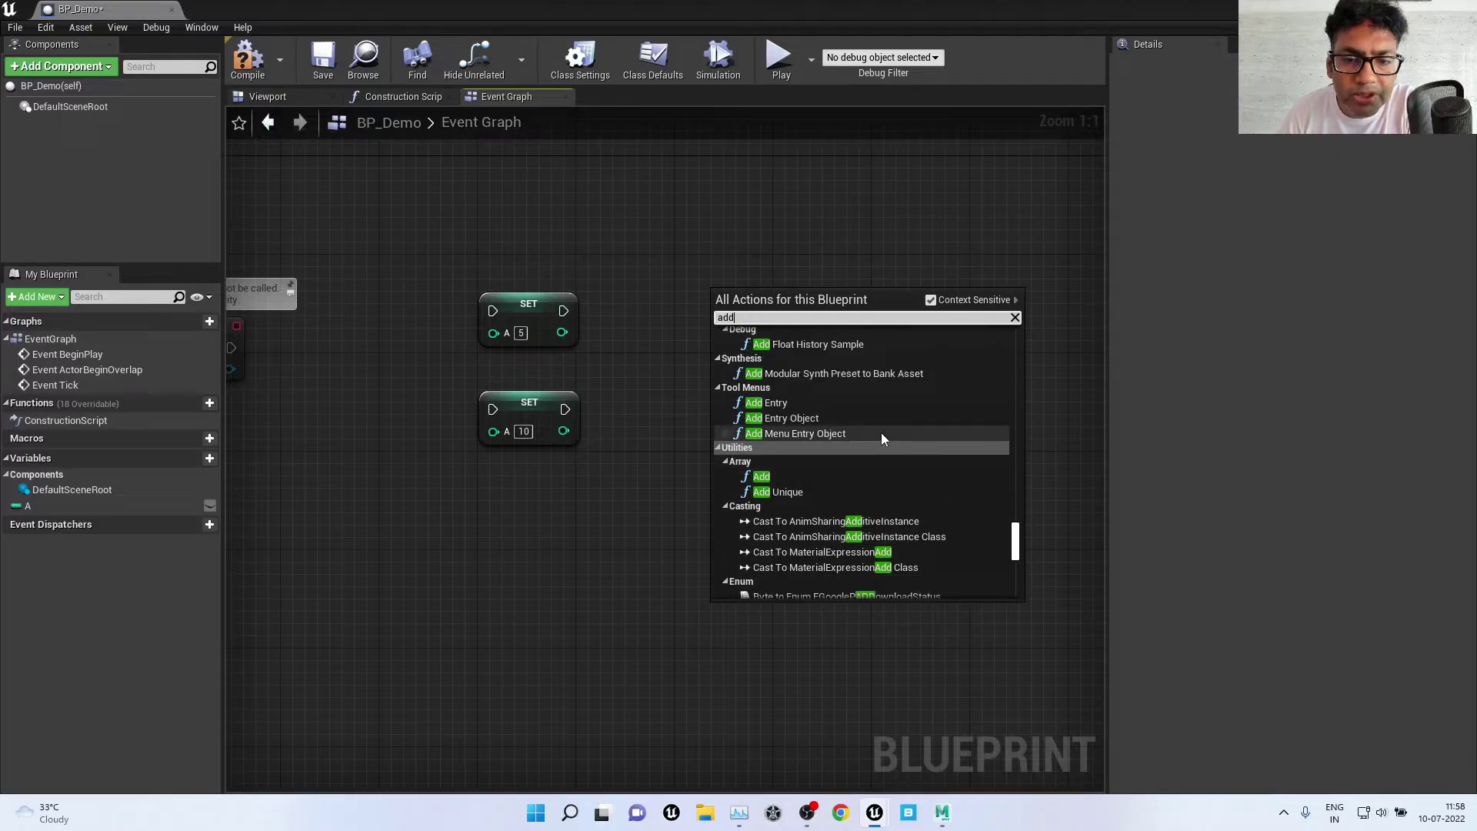
scroll(882, 439, "up", 1)
scroll(882, 439, "up", 2)
scroll(883, 439, "up", 2)
scroll(882, 438, "up", 2)
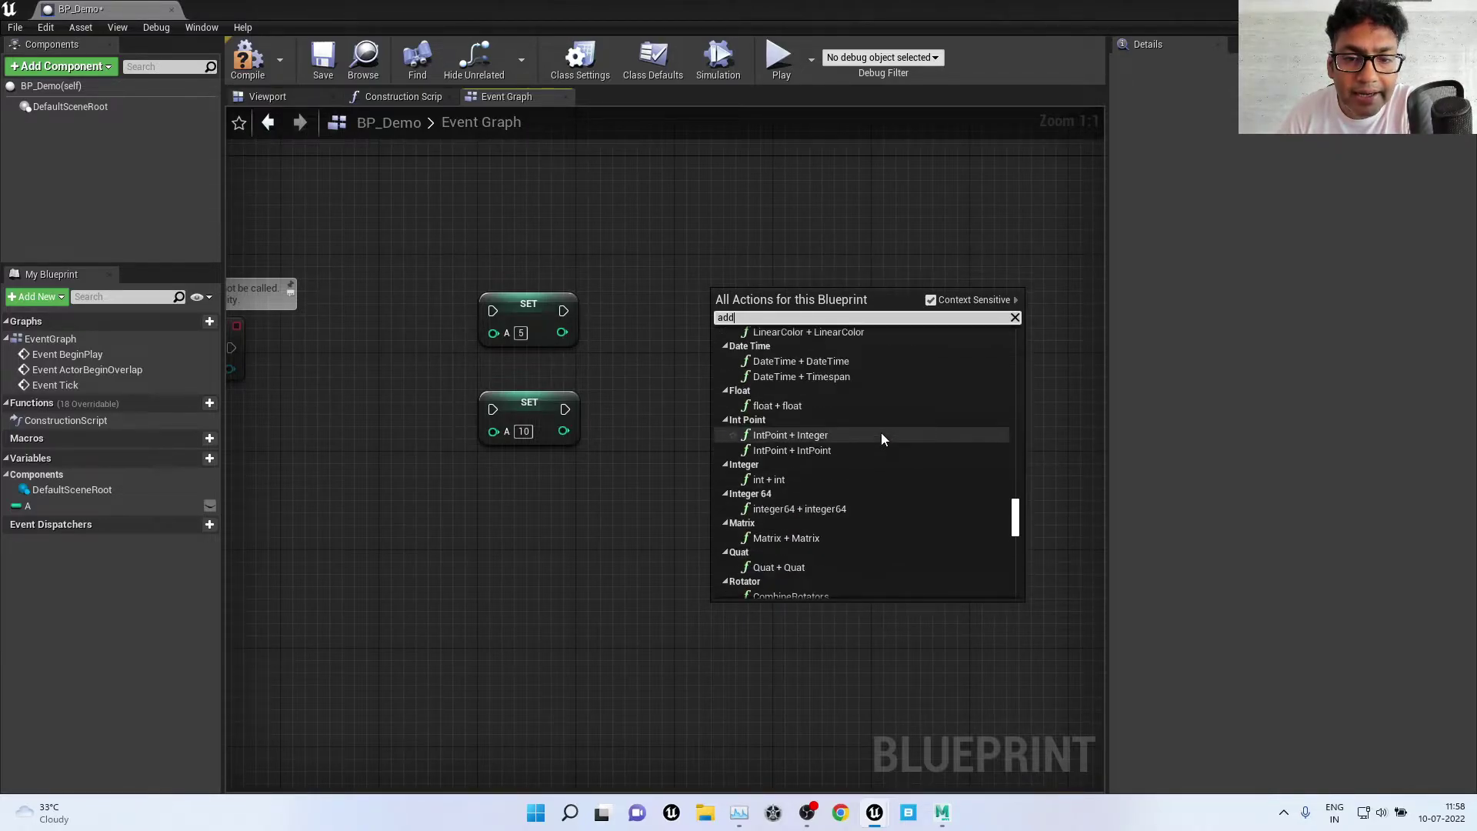
scroll(882, 438, "up", 1)
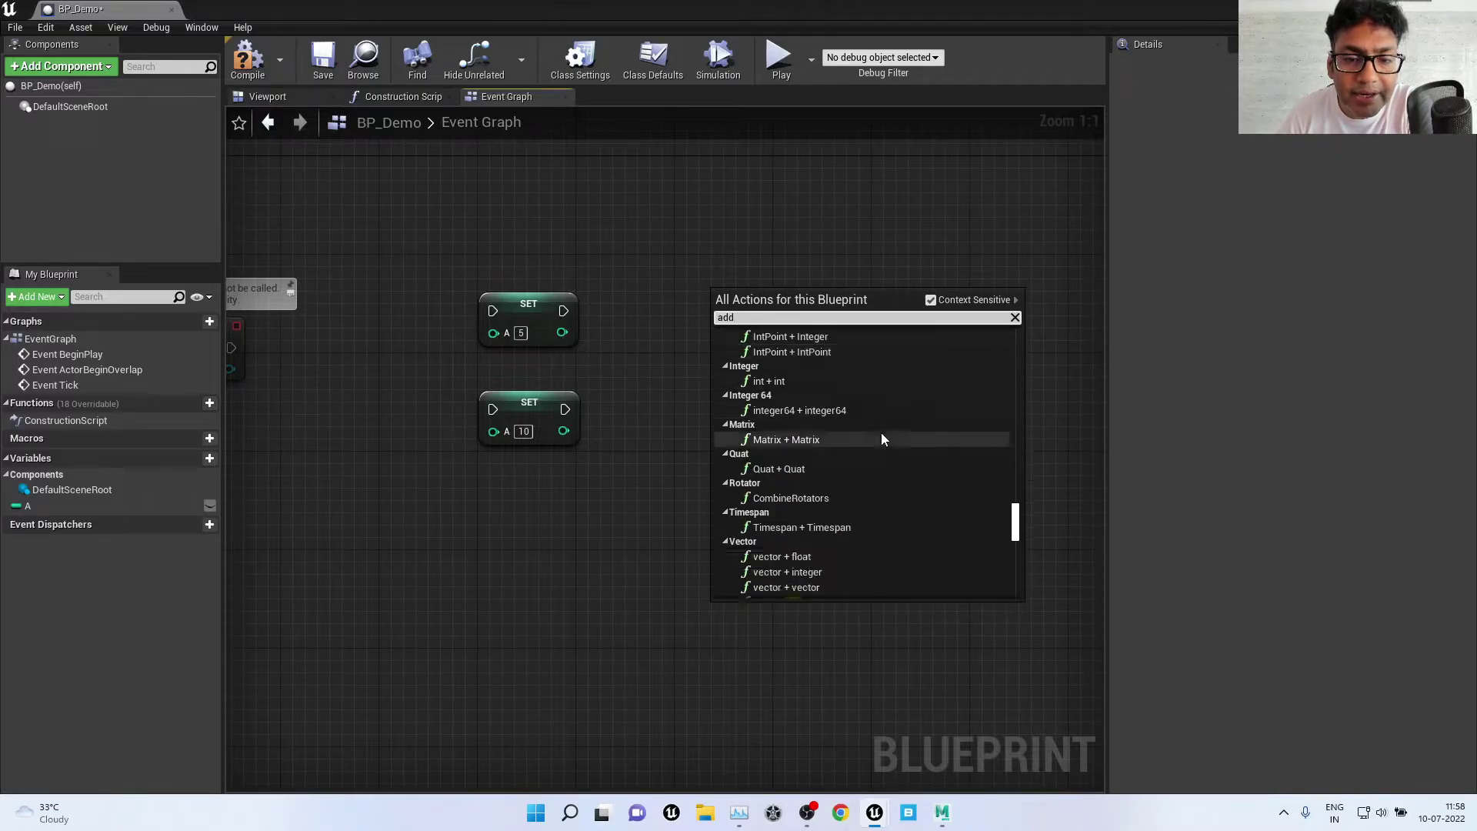
left_click(779, 382)
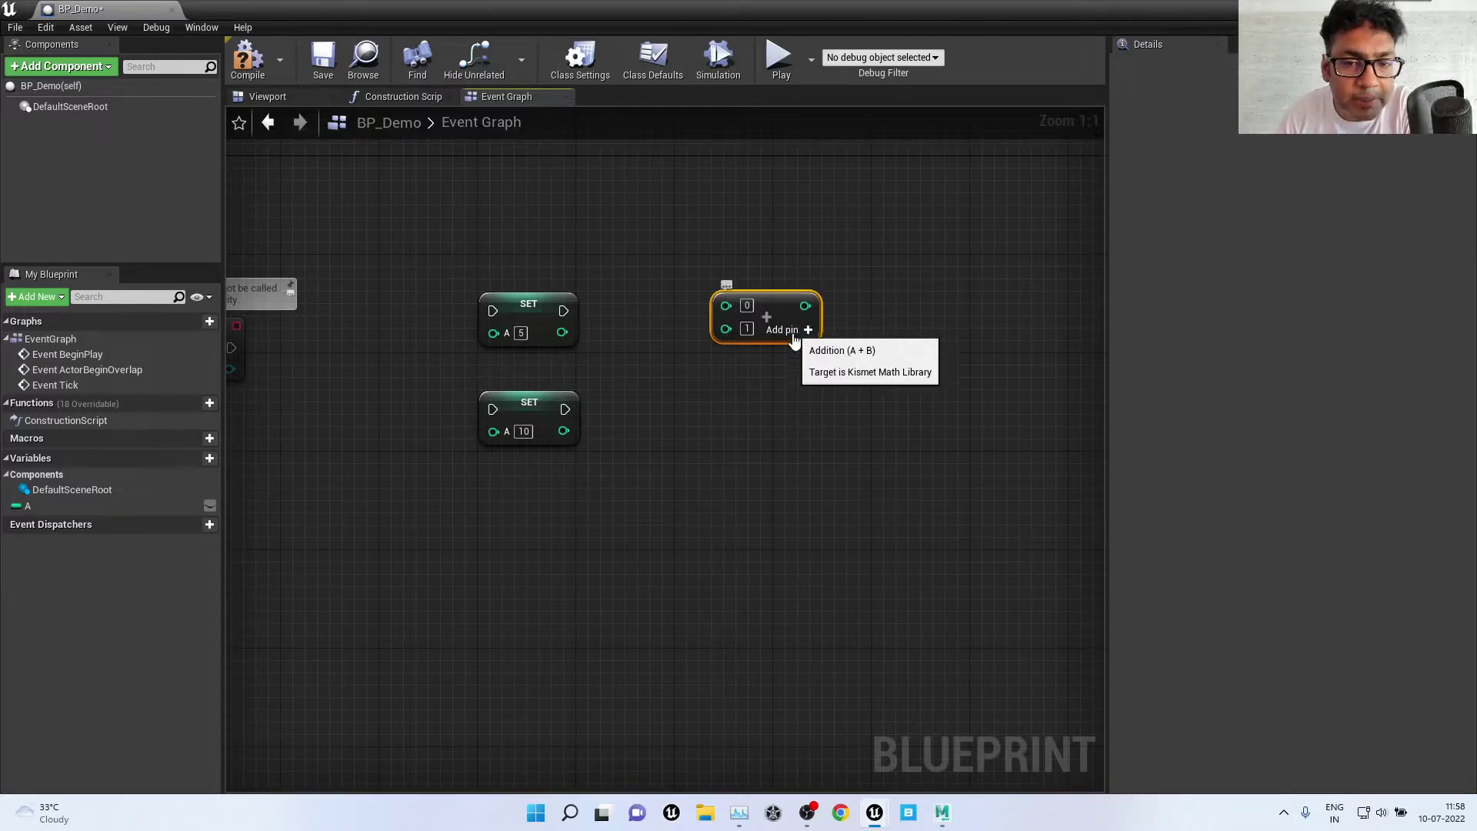
left_click_drag(789, 324, 782, 395)
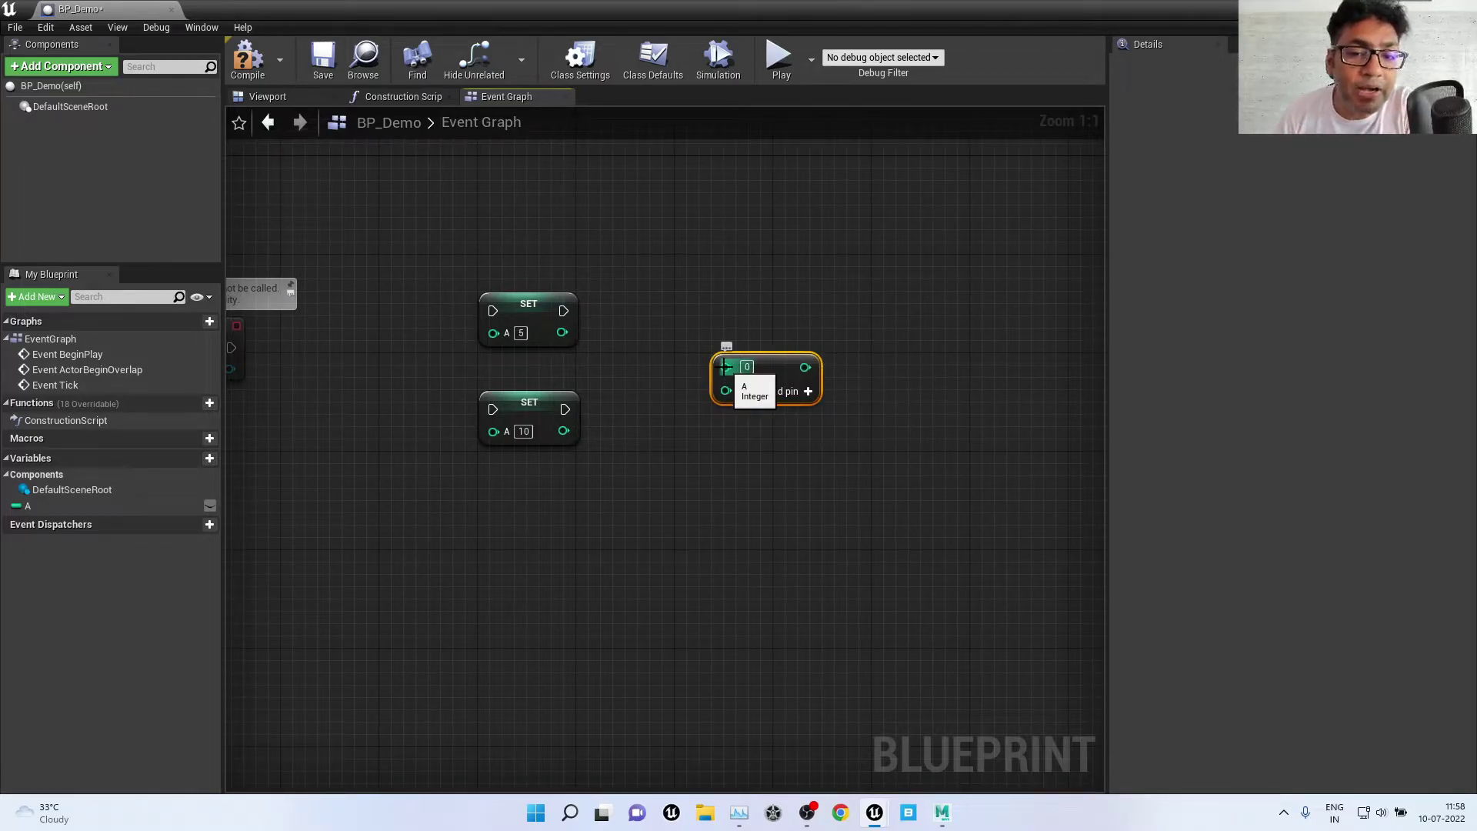
Step: Add a float + float node (0.0, 1.0) and arrange it above the integer addition node
left_click(827, 223)
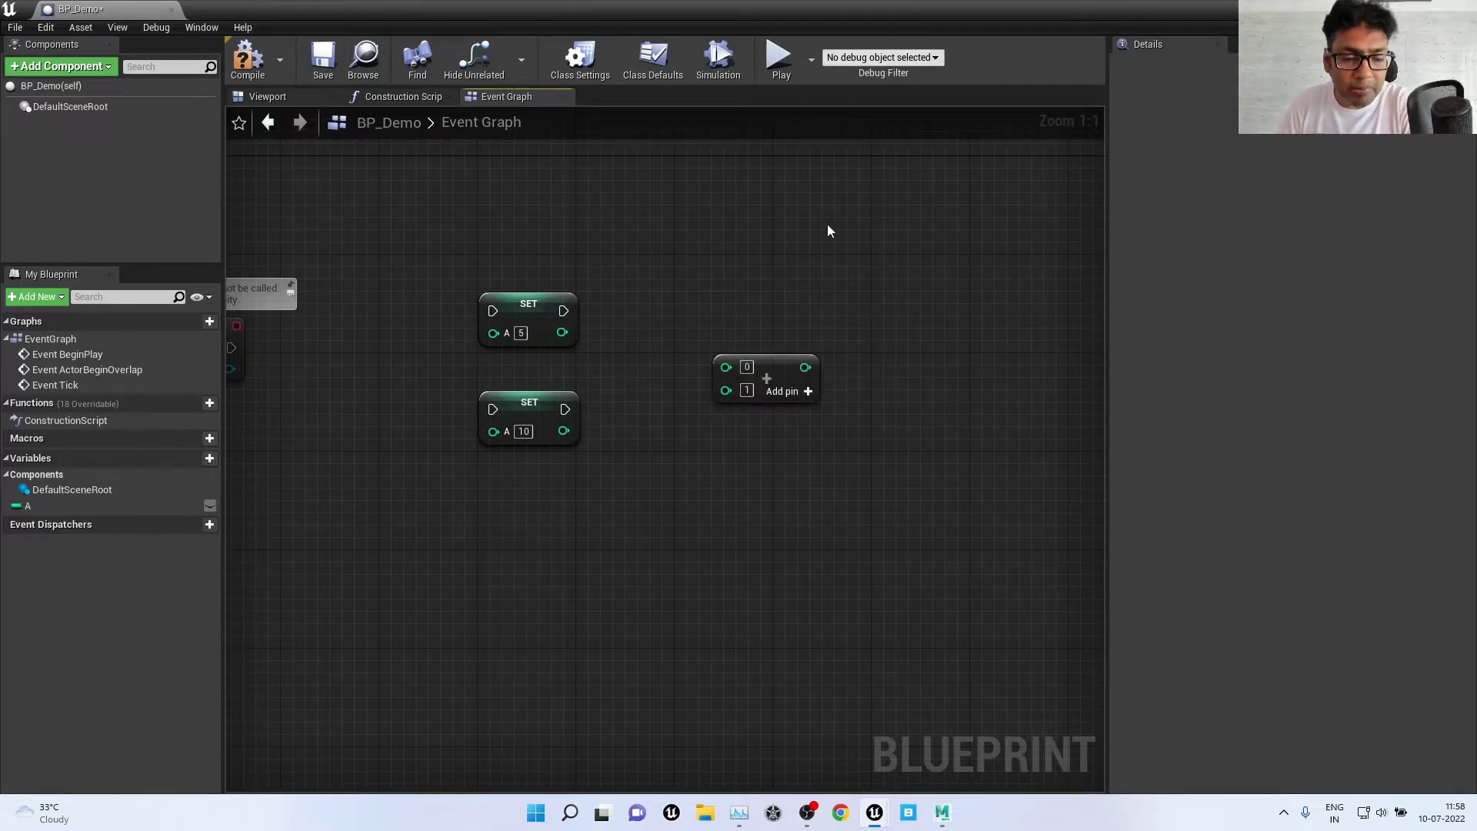
right_click(828, 224)
type("add")
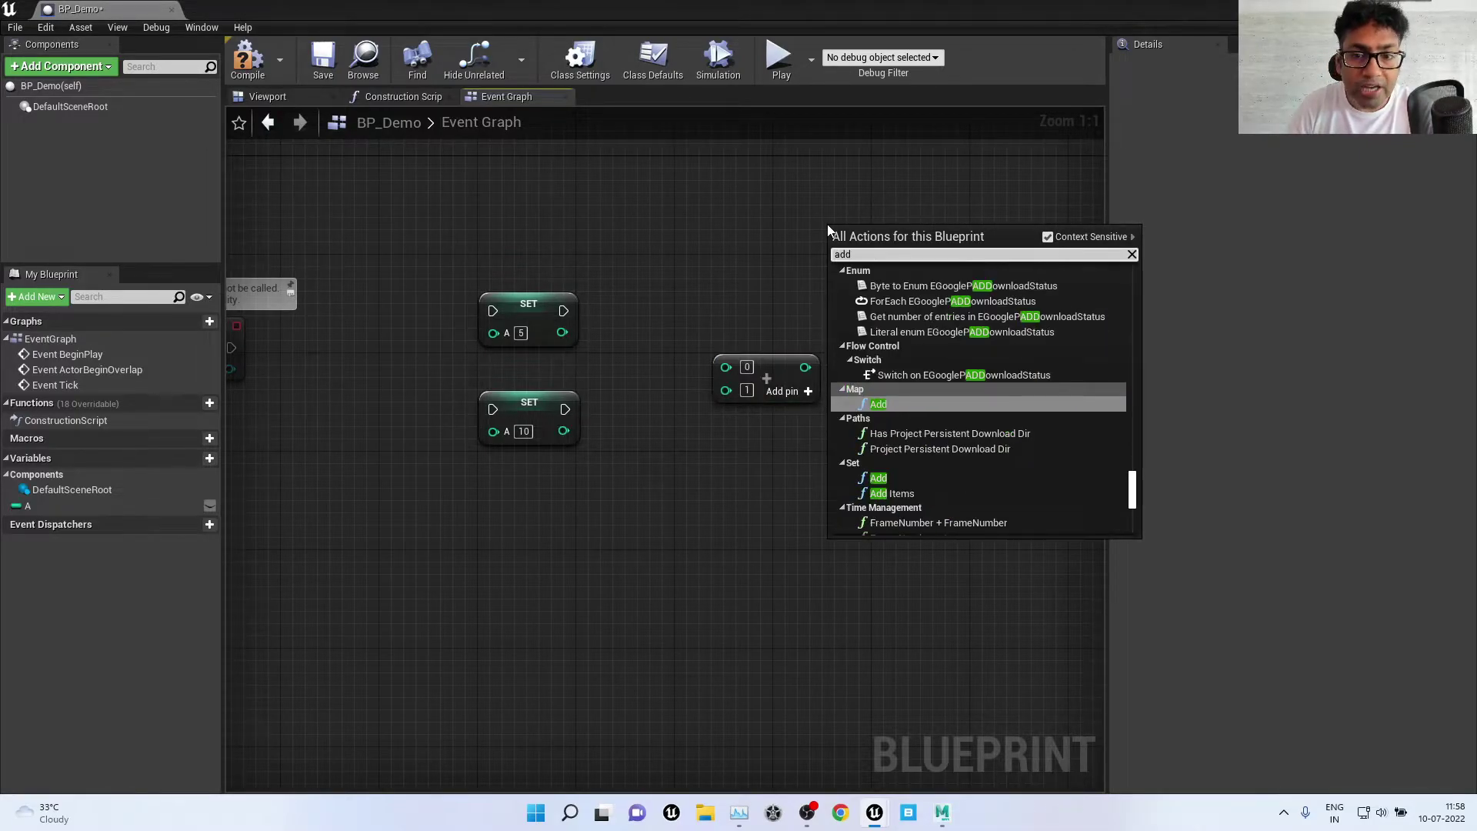
scroll(949, 377, "up", 2)
scroll(949, 377, "up", 2)
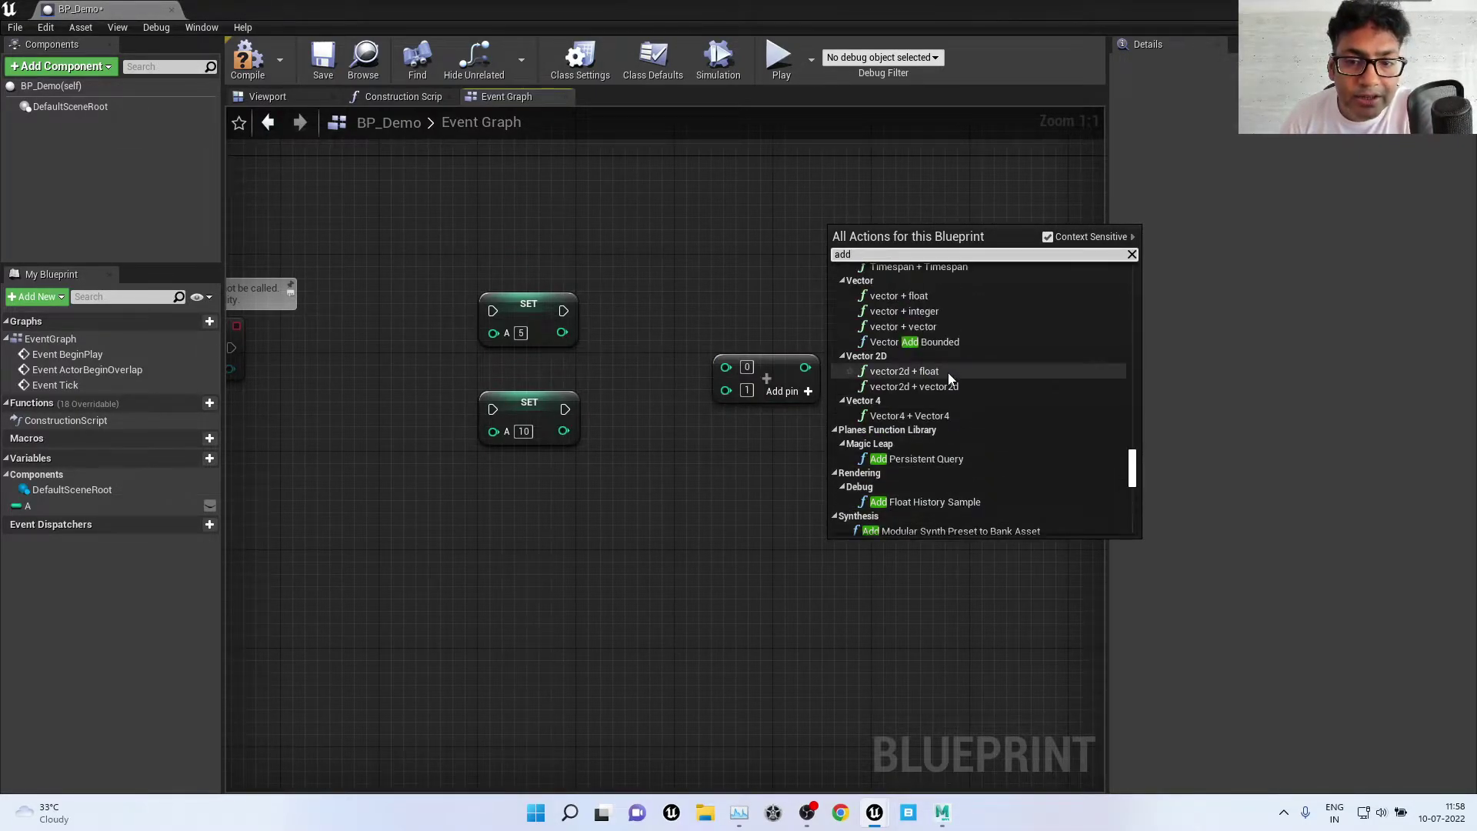
scroll(949, 377, "up", 2)
scroll(949, 377, "up", 2)
scroll(948, 372, "up", 2)
scroll(947, 373, "up", 2)
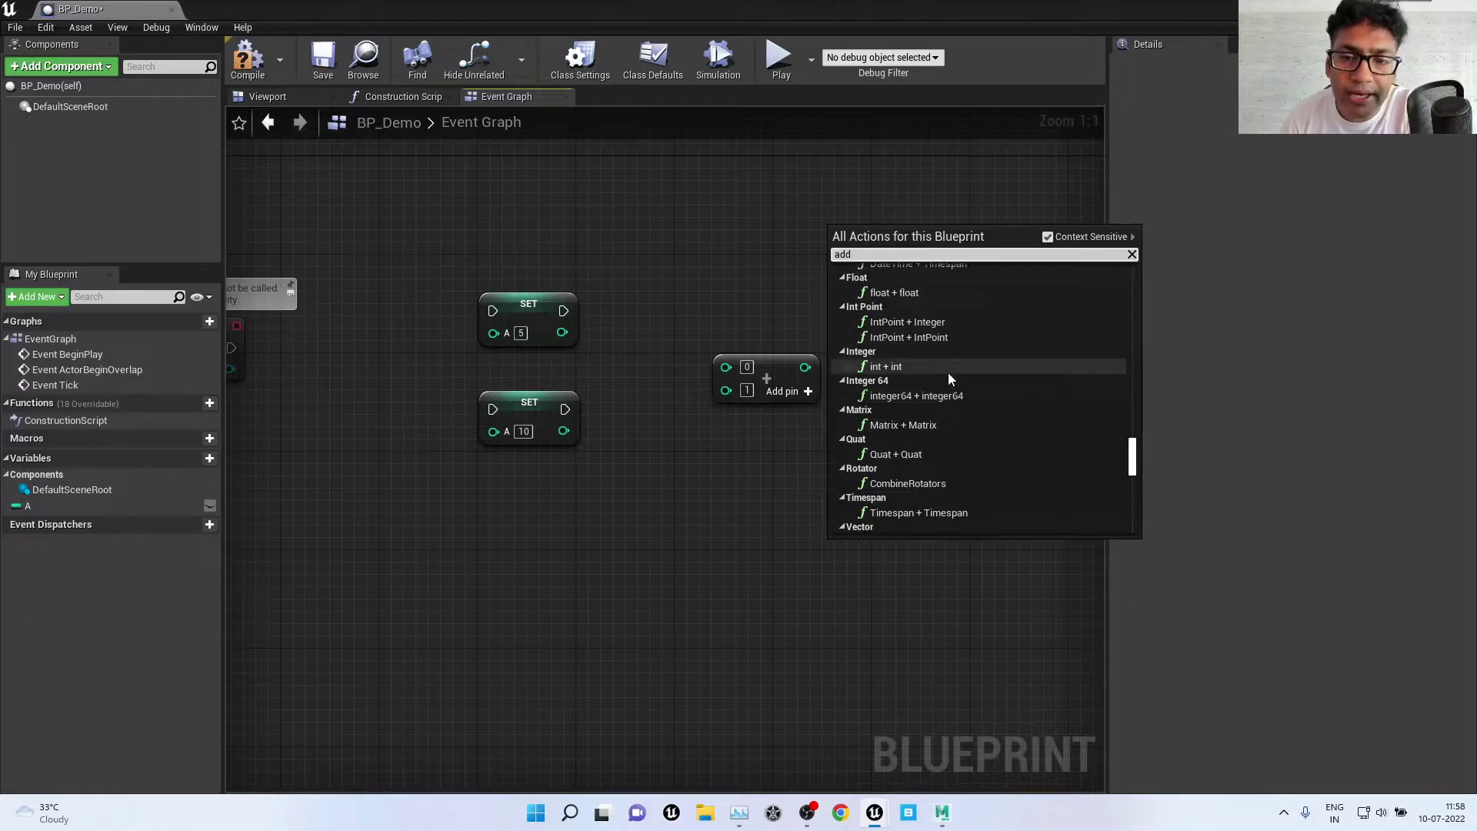
scroll(948, 373, "up", 2)
left_click(908, 343)
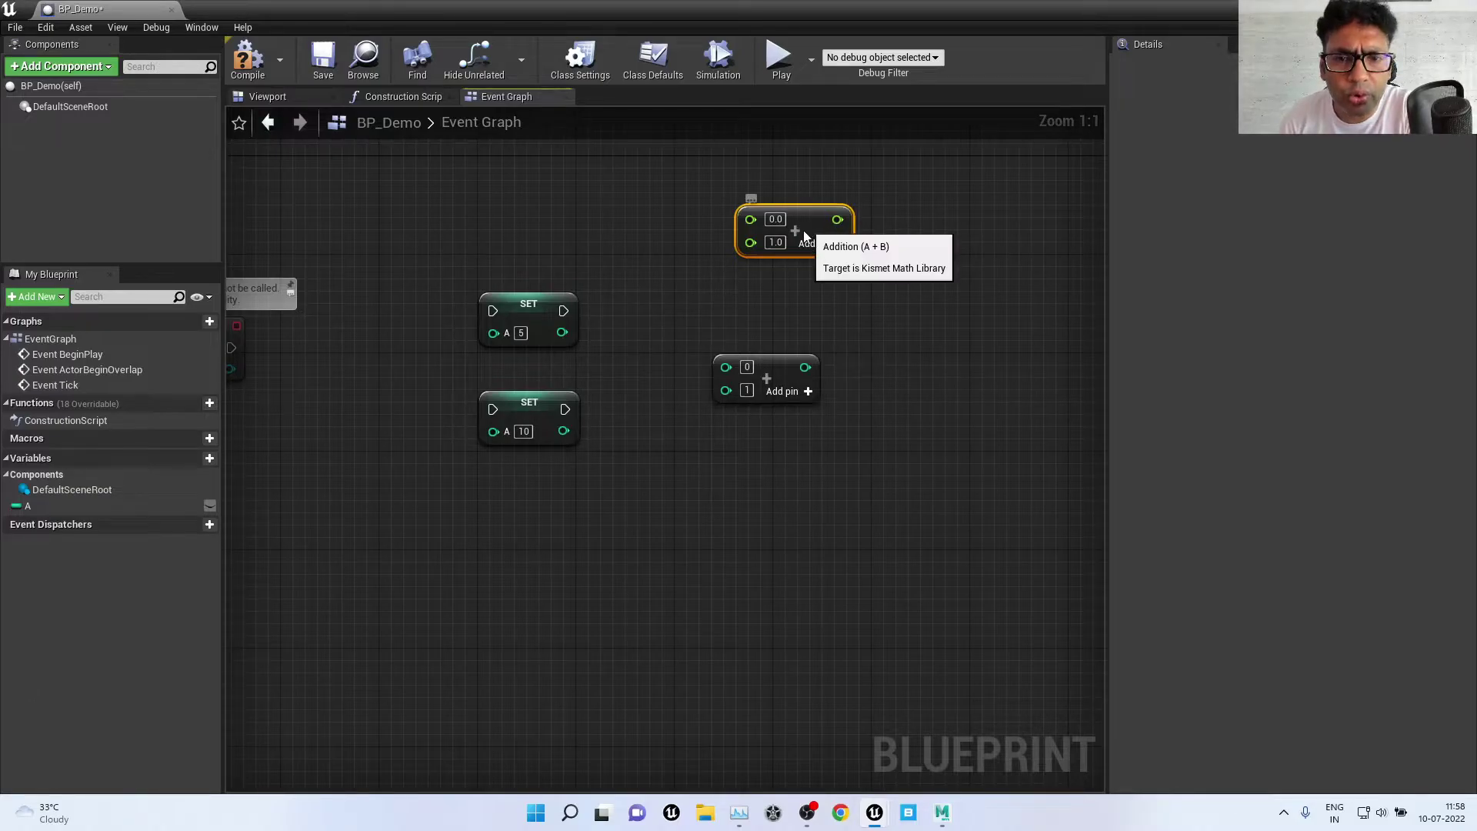
left_click_drag(801, 229, 765, 278)
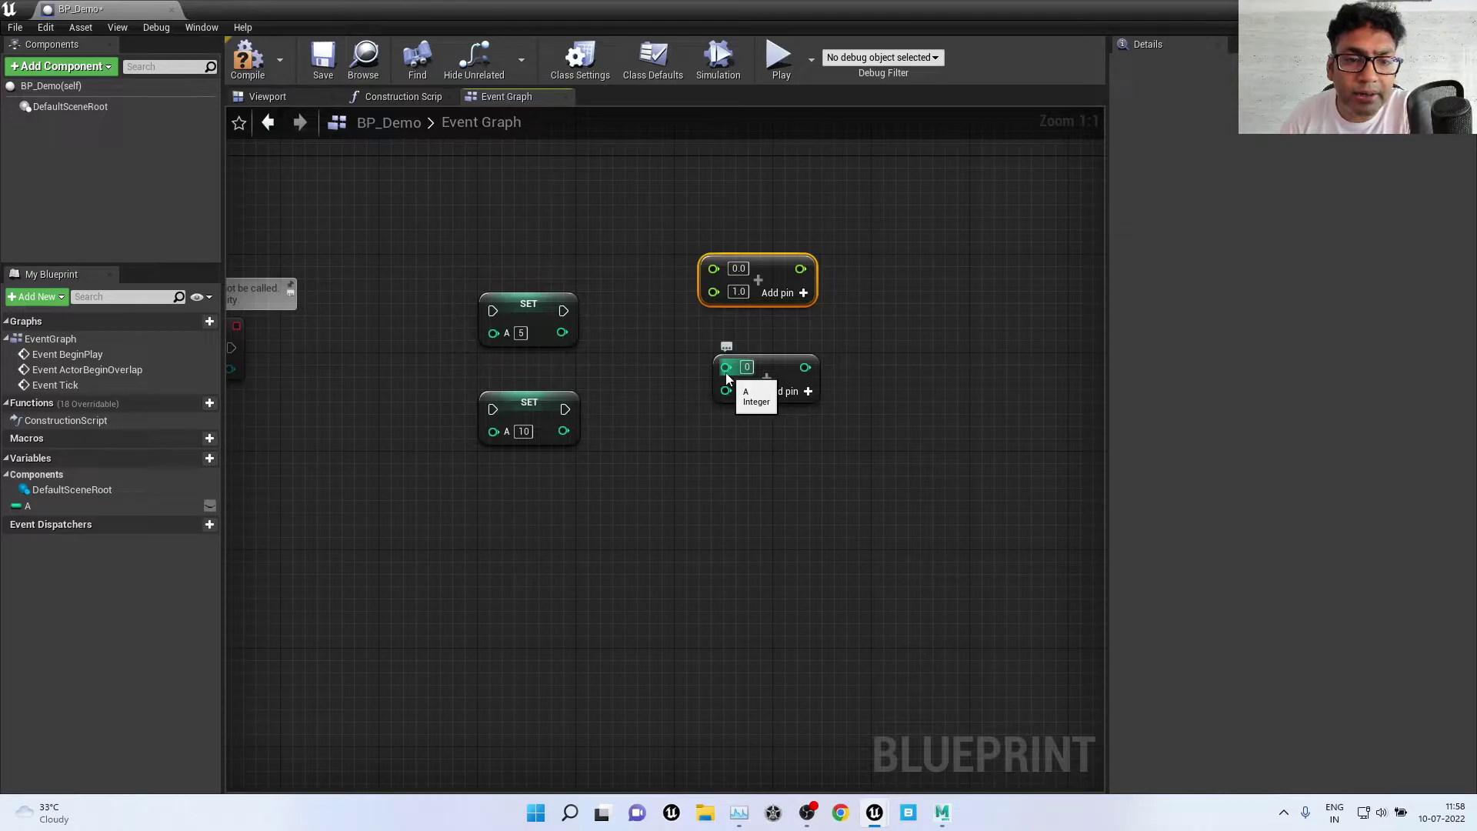
left_click_drag(769, 367, 756, 392)
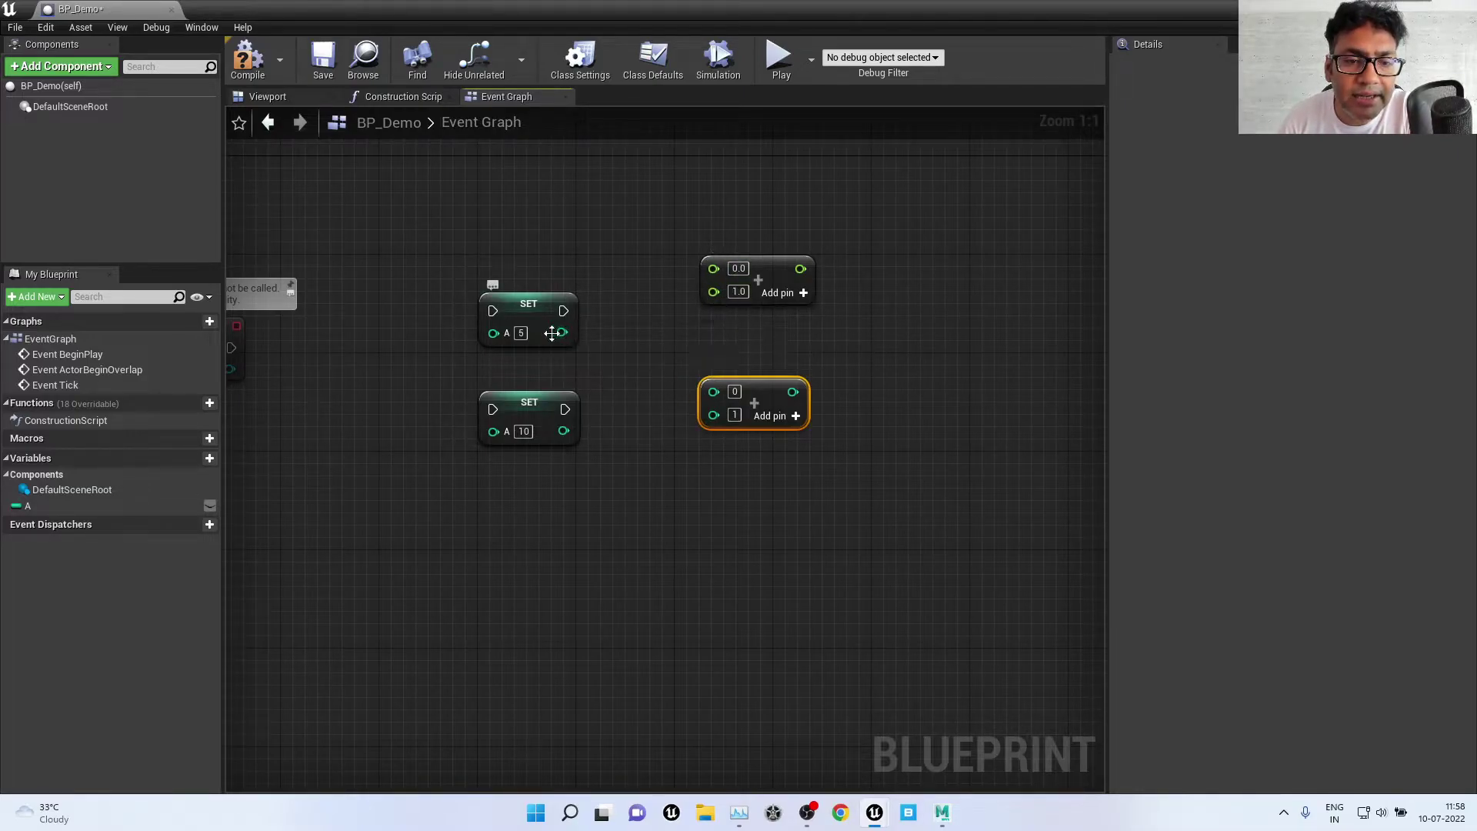
Step: Wire the SET 5 node's A output into the integer addition node's first input
left_click_drag(560, 332, 721, 274)
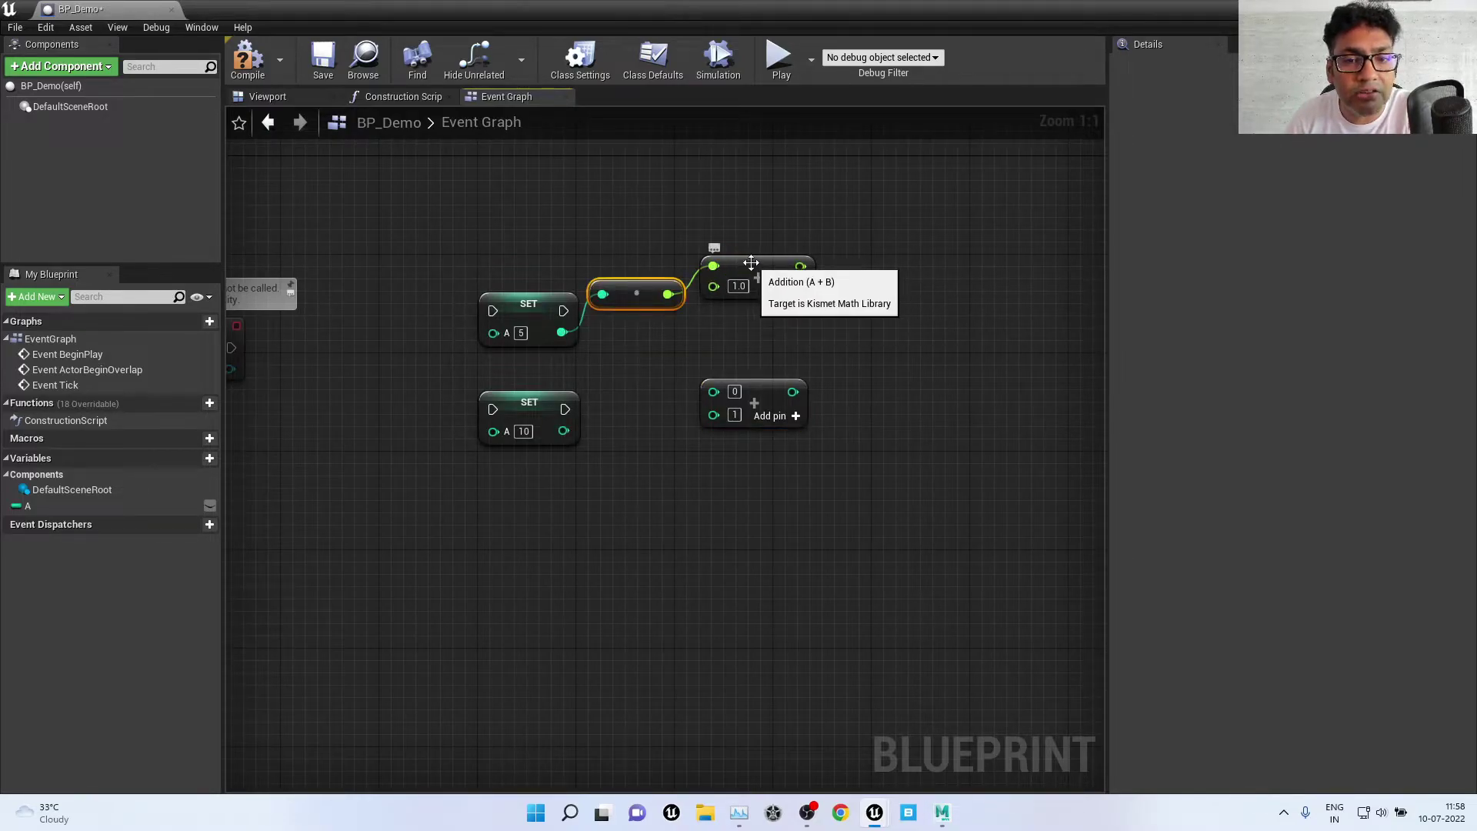
left_click_drag(754, 274, 851, 223)
left_click_drag(681, 292, 718, 205)
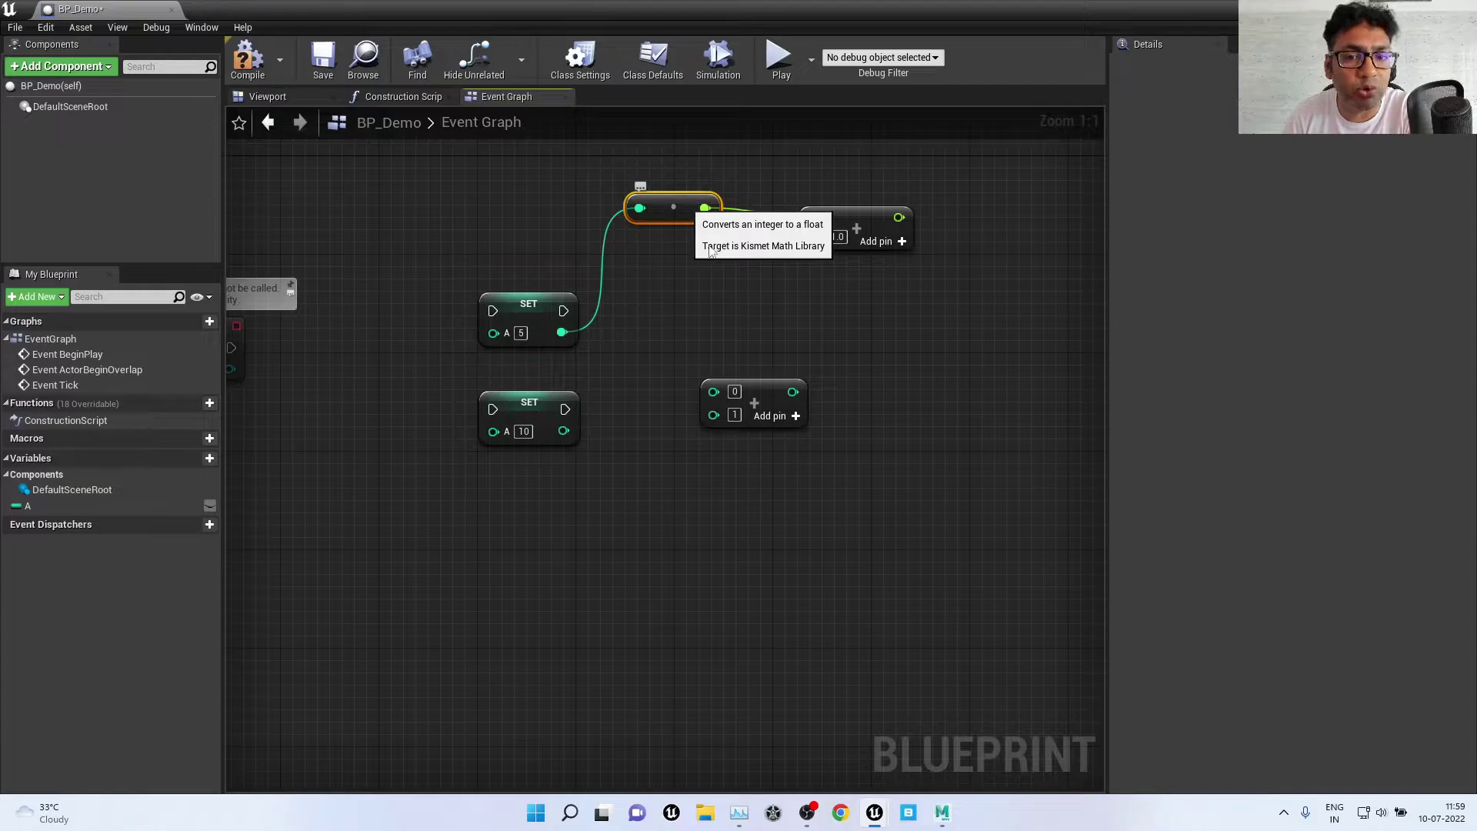
left_click_drag(767, 385, 828, 421)
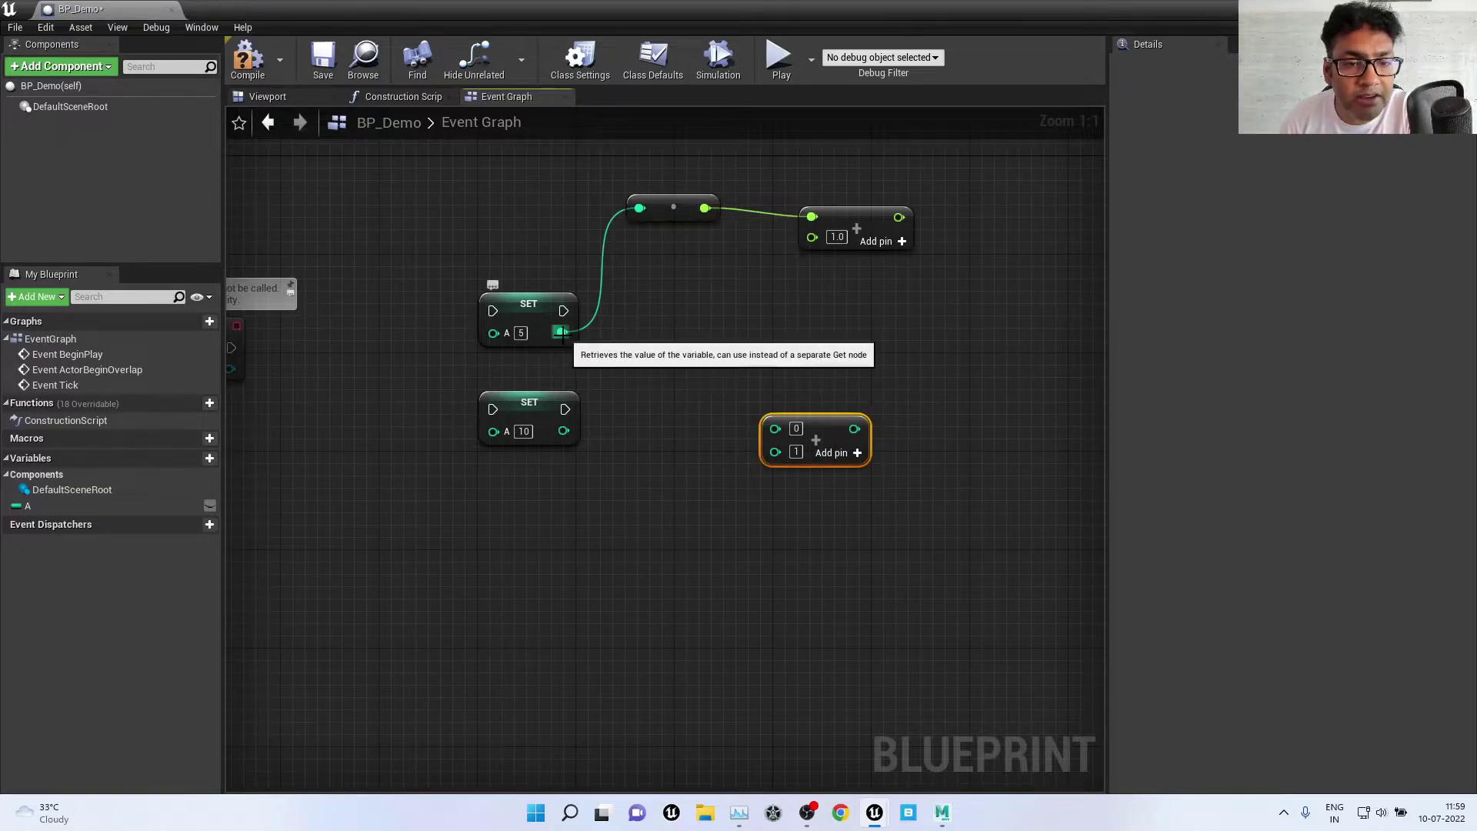
left_click_drag(562, 332, 777, 428)
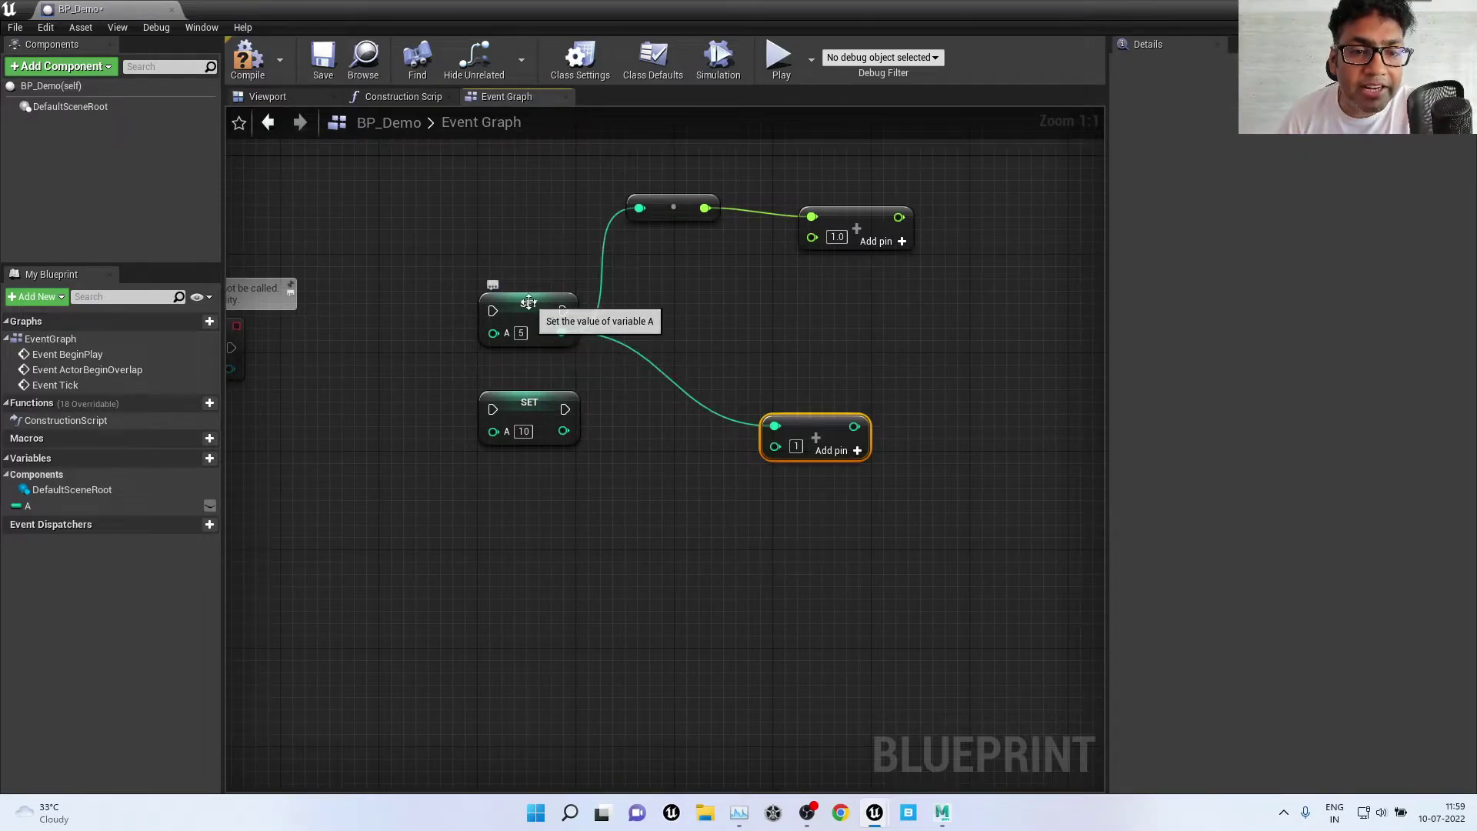
Step: Tidy the node layout and delete the int-to-float conversion node, selecting the float addition
mouse_move(542, 306)
left_mouse_down()
mouse_move(455, 230)
mouse_move(480, 194)
left_mouse_up()
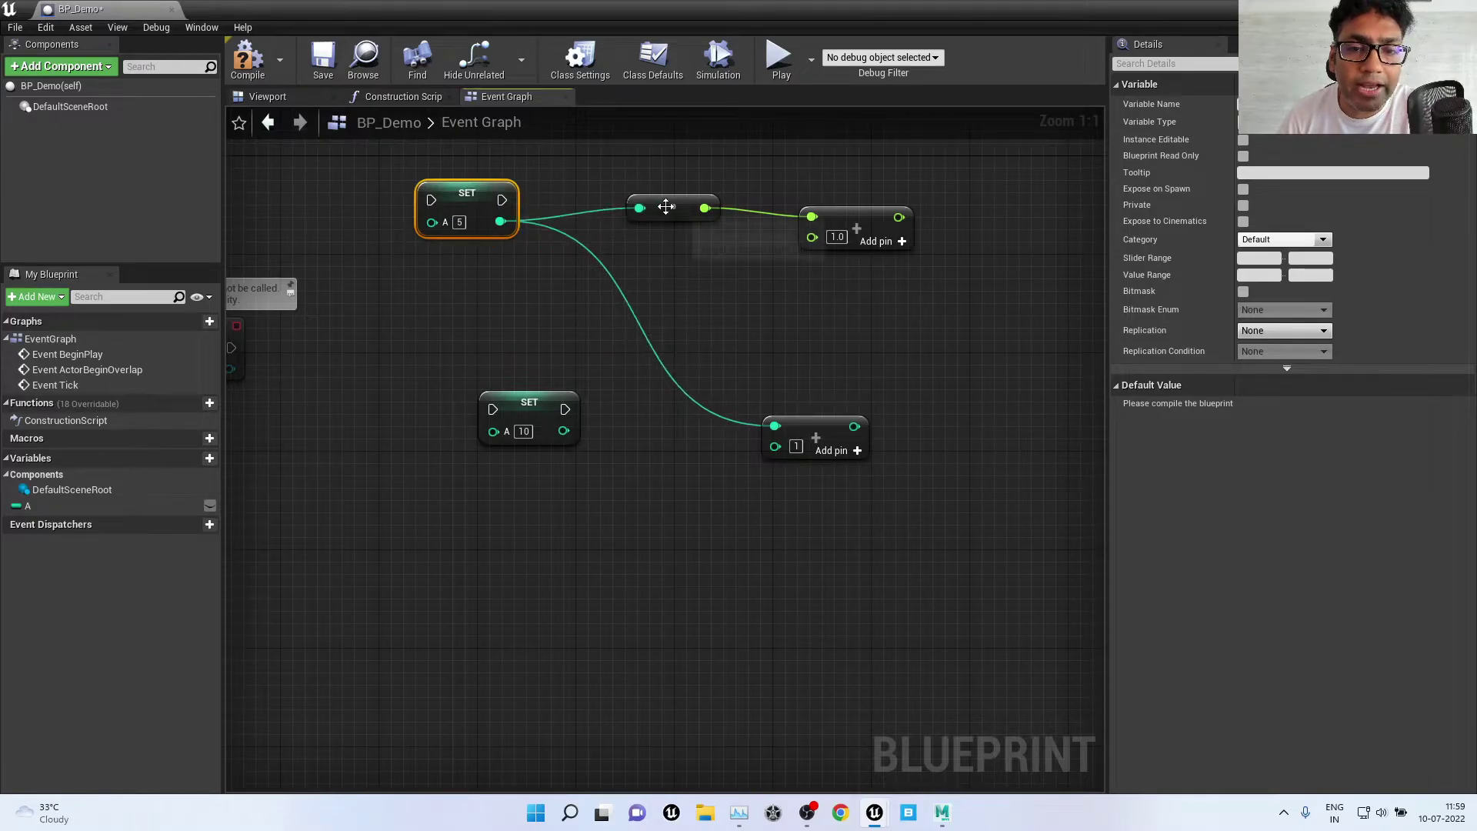
left_click_drag(666, 207, 691, 220)
left_click_drag(858, 225, 881, 212)
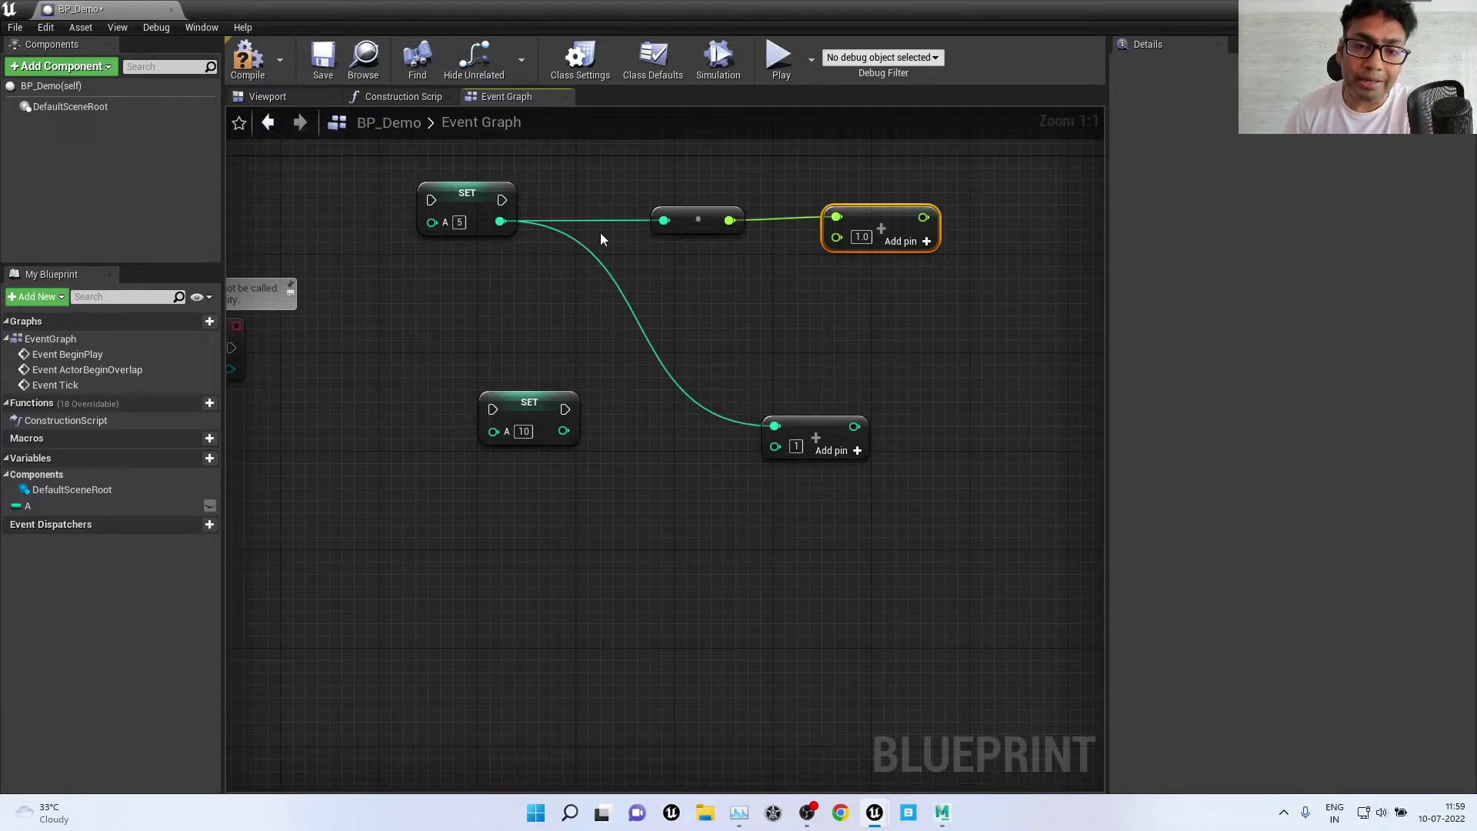
left_click(708, 219)
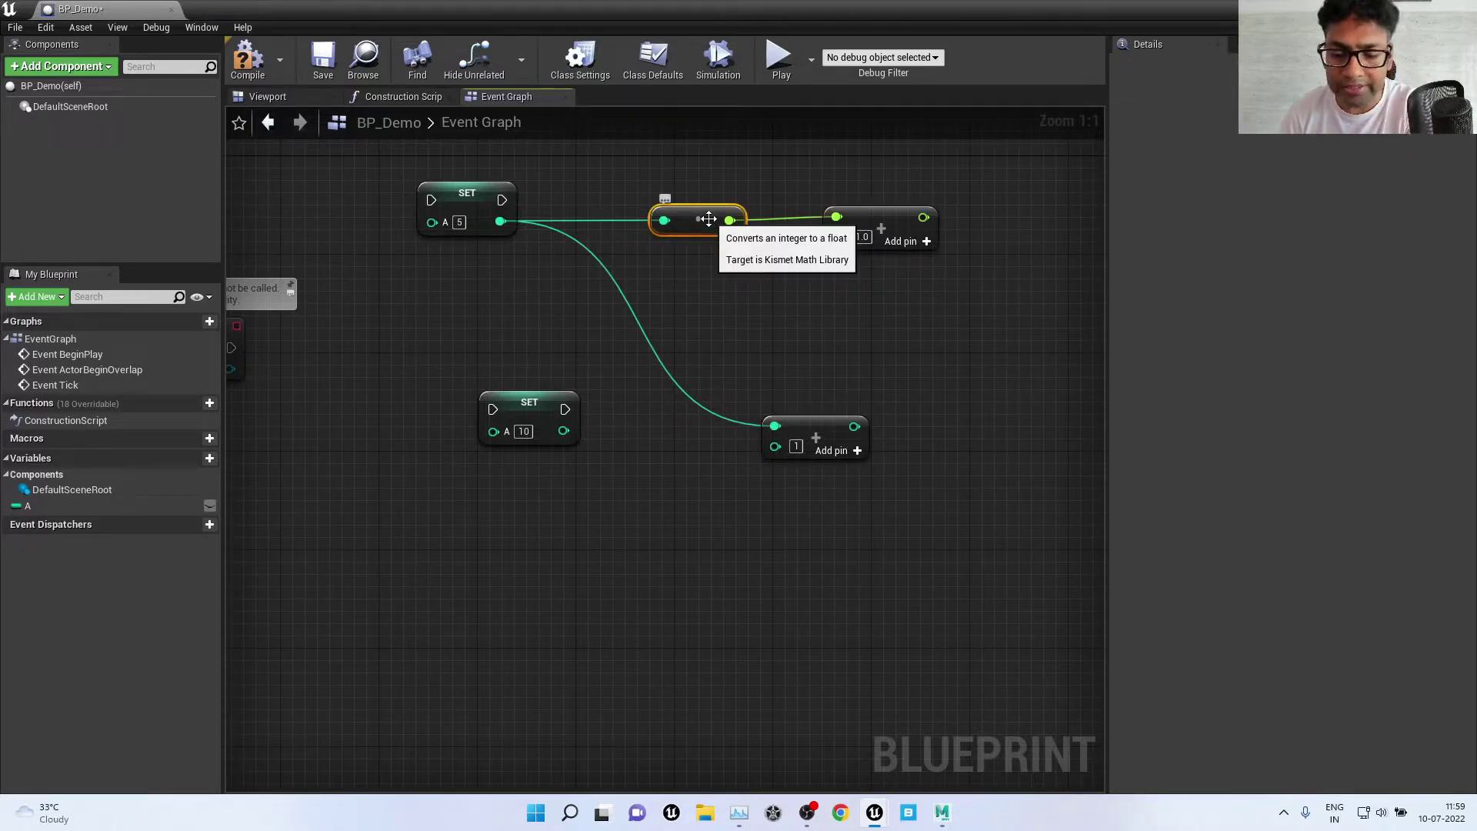
key("Delete")
left_click(893, 214)
Step: Delete the float addition node and wire SET A (10)'s output into Add's second input
key("Delete")
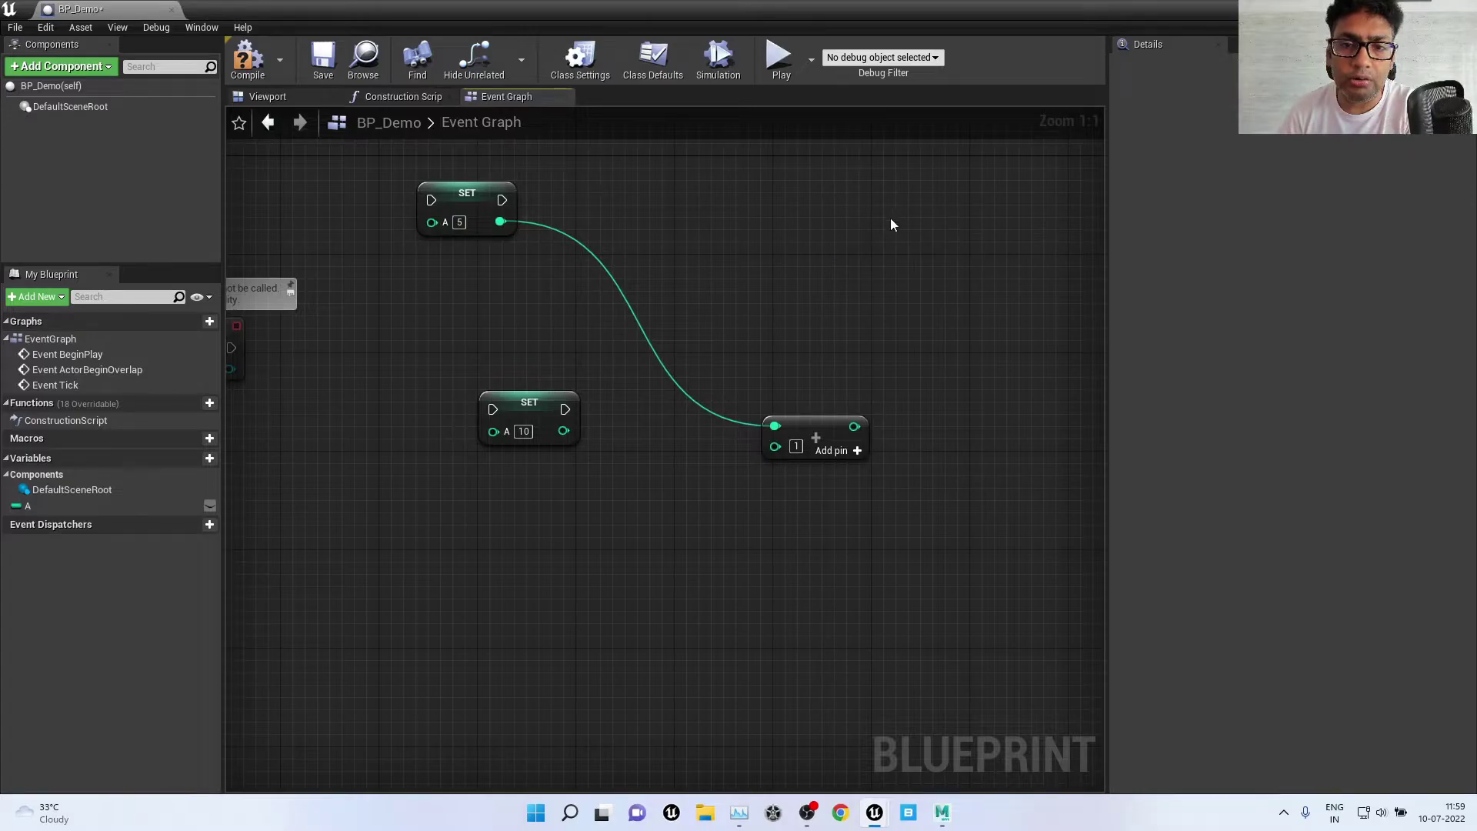
left_click_drag(801, 423, 812, 238)
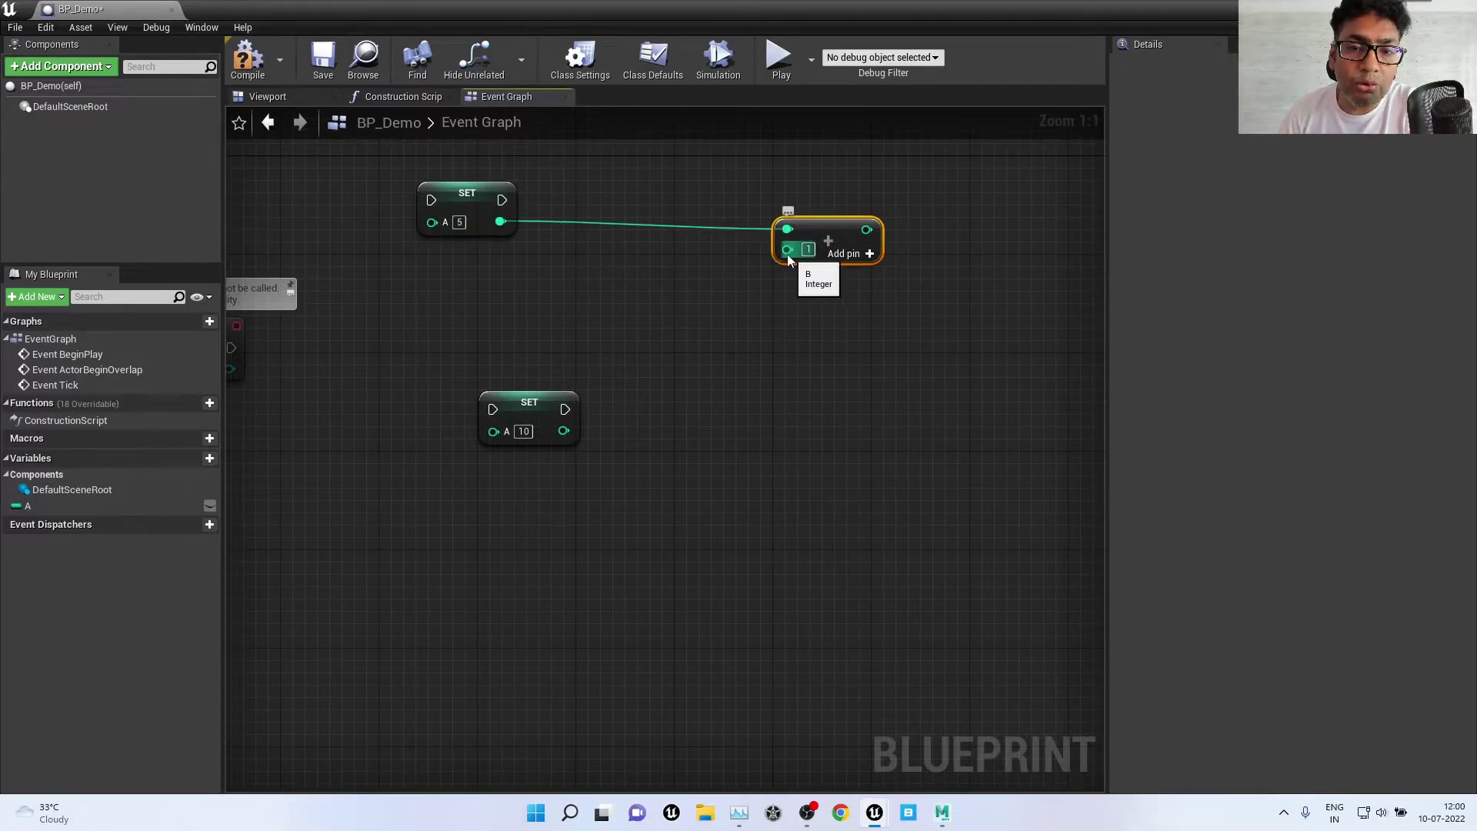
mouse_move(787, 254)
left_mouse_down()
mouse_move(570, 427)
mouse_move(454, 360)
left_mouse_up()
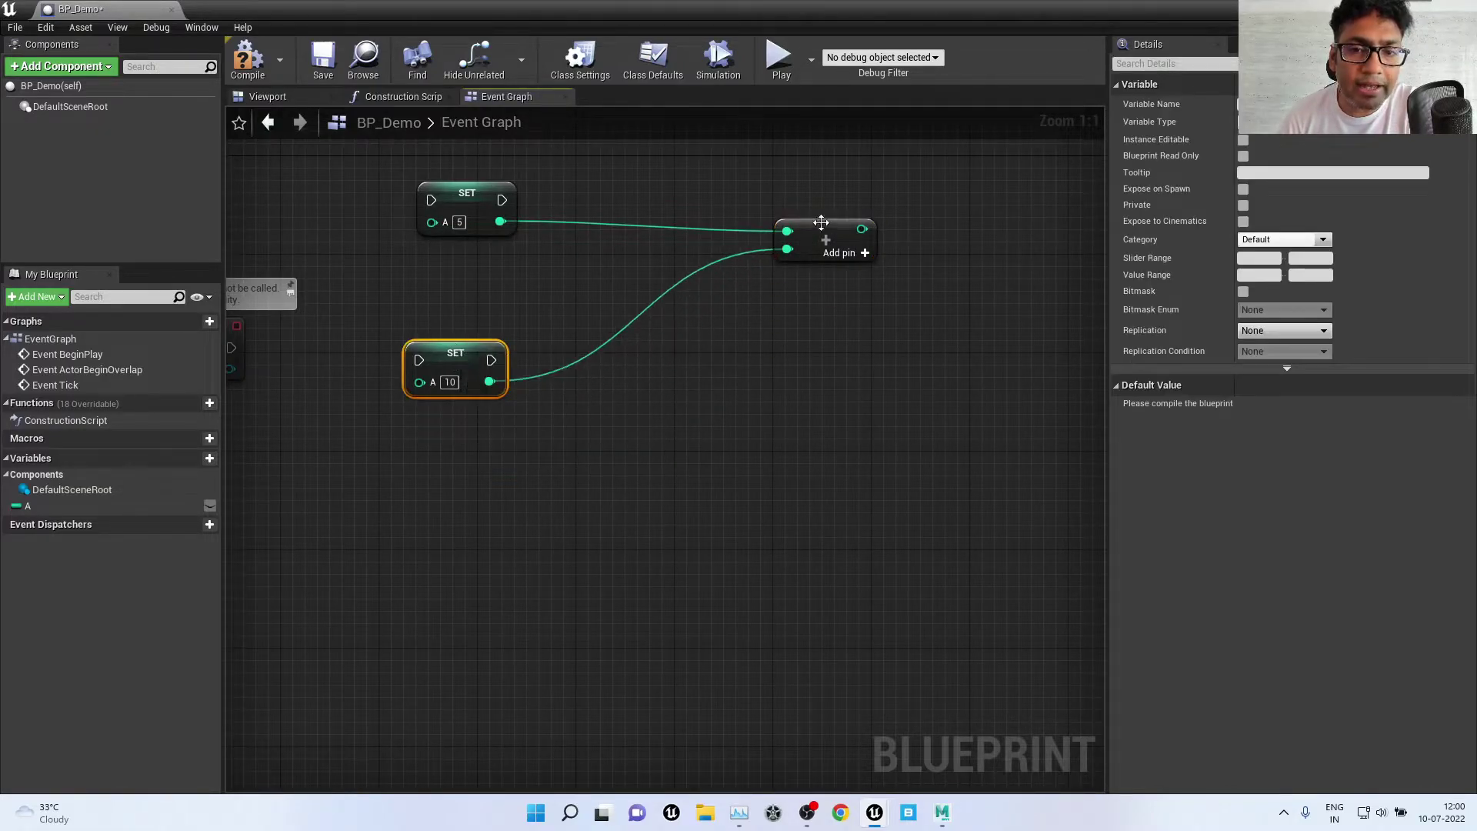
left_click_drag(821, 223, 734, 235)
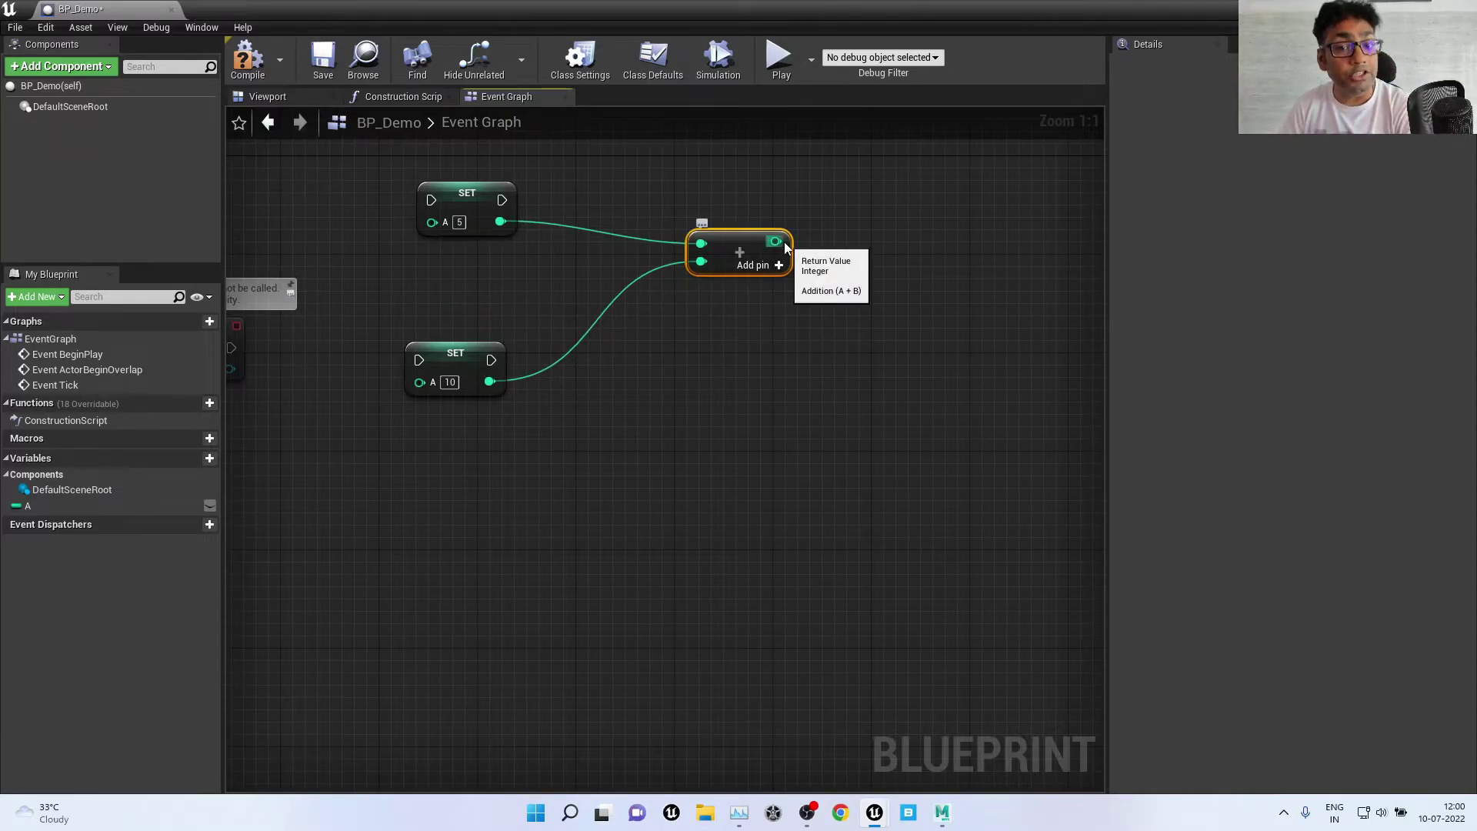
mouse_move(862, 434)
right_mouse_down()
mouse_move(744, 448)
mouse_move(787, 474)
right_mouse_up()
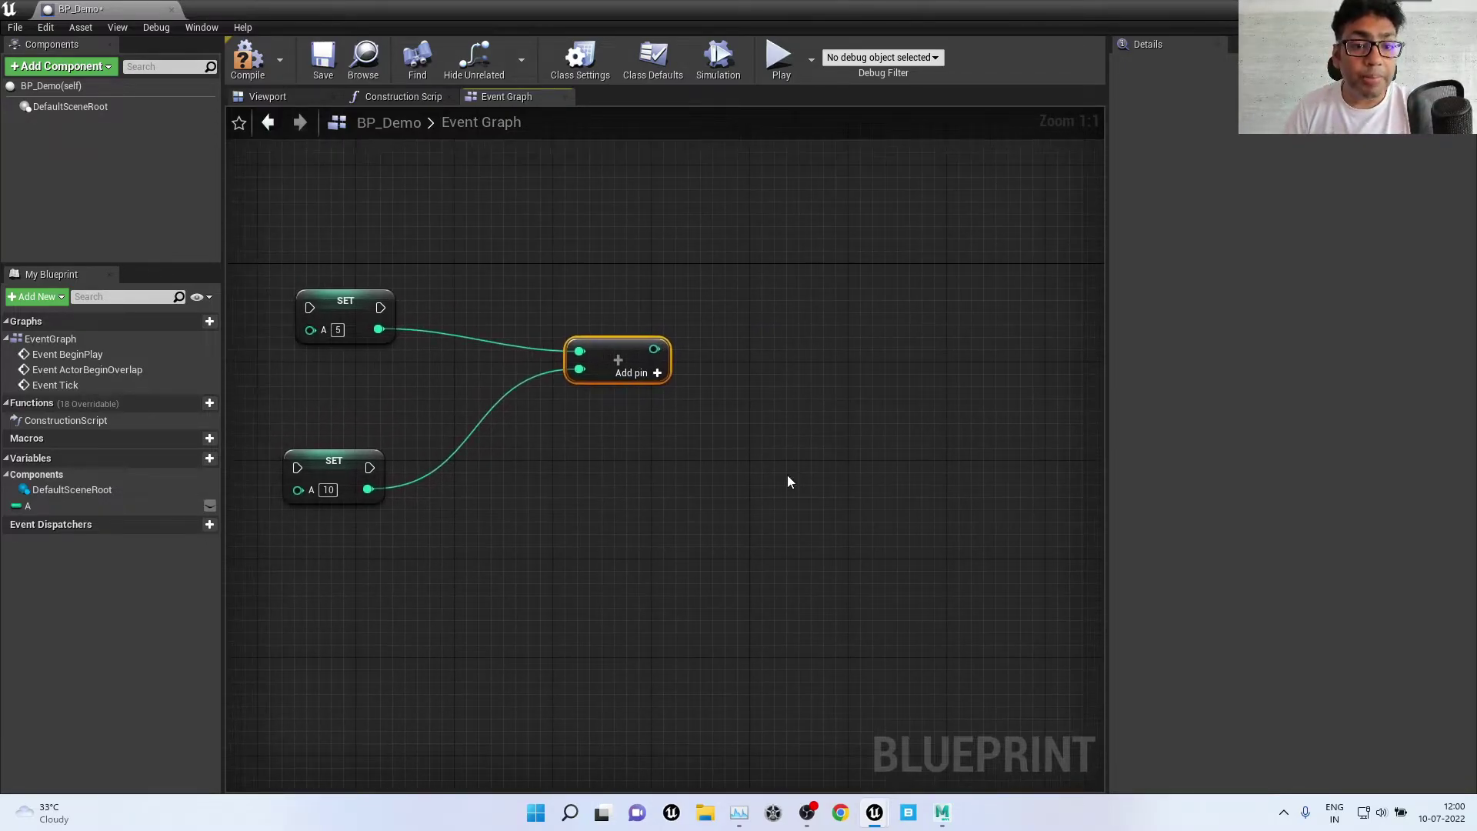
Step: Add a Print String node and feed the Add result into In String via integer-to-string conversion
scroll(788, 474, "down", 1)
left_click(787, 474)
right_click(789, 480)
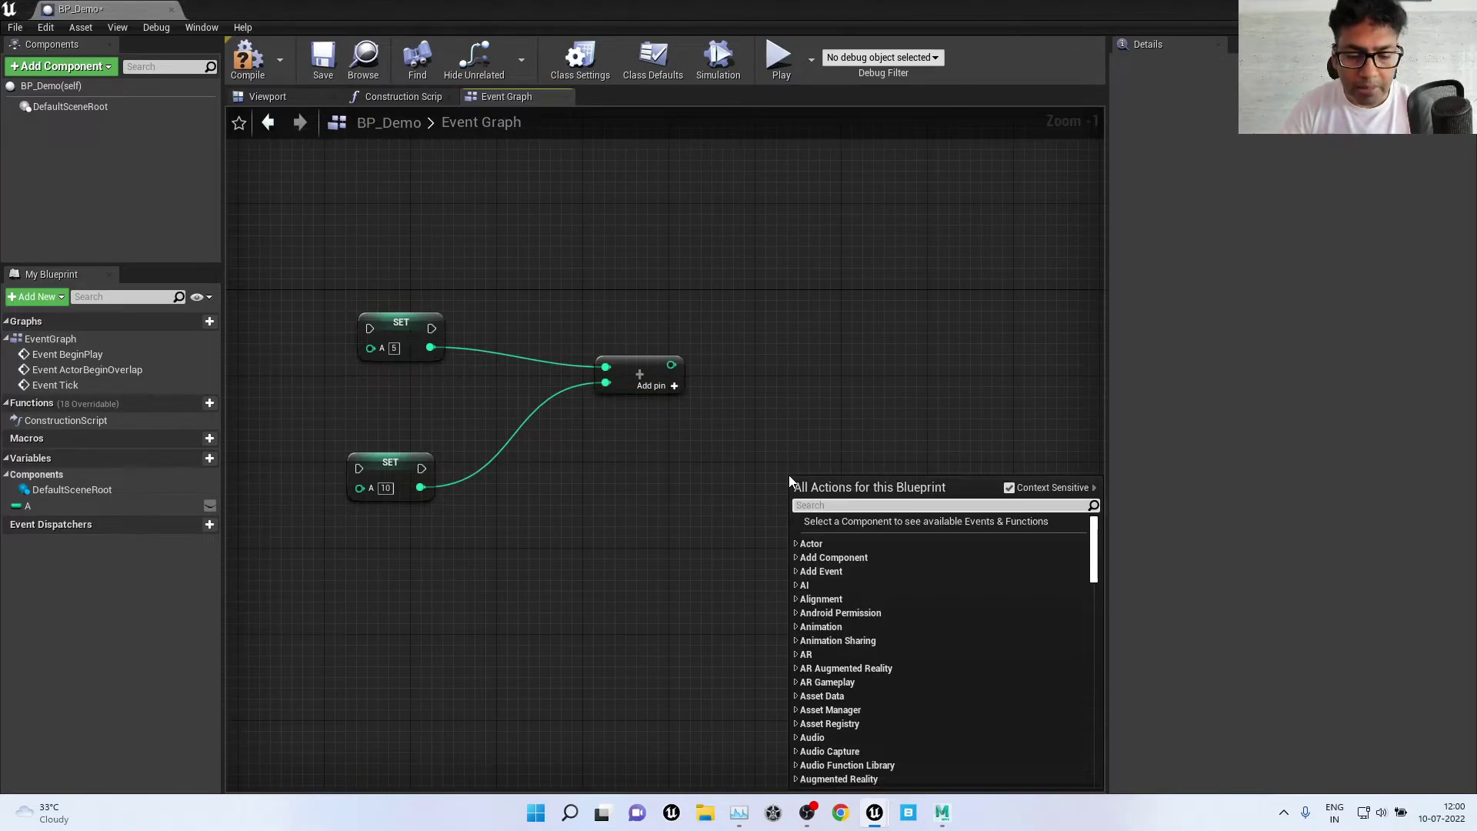
type("print")
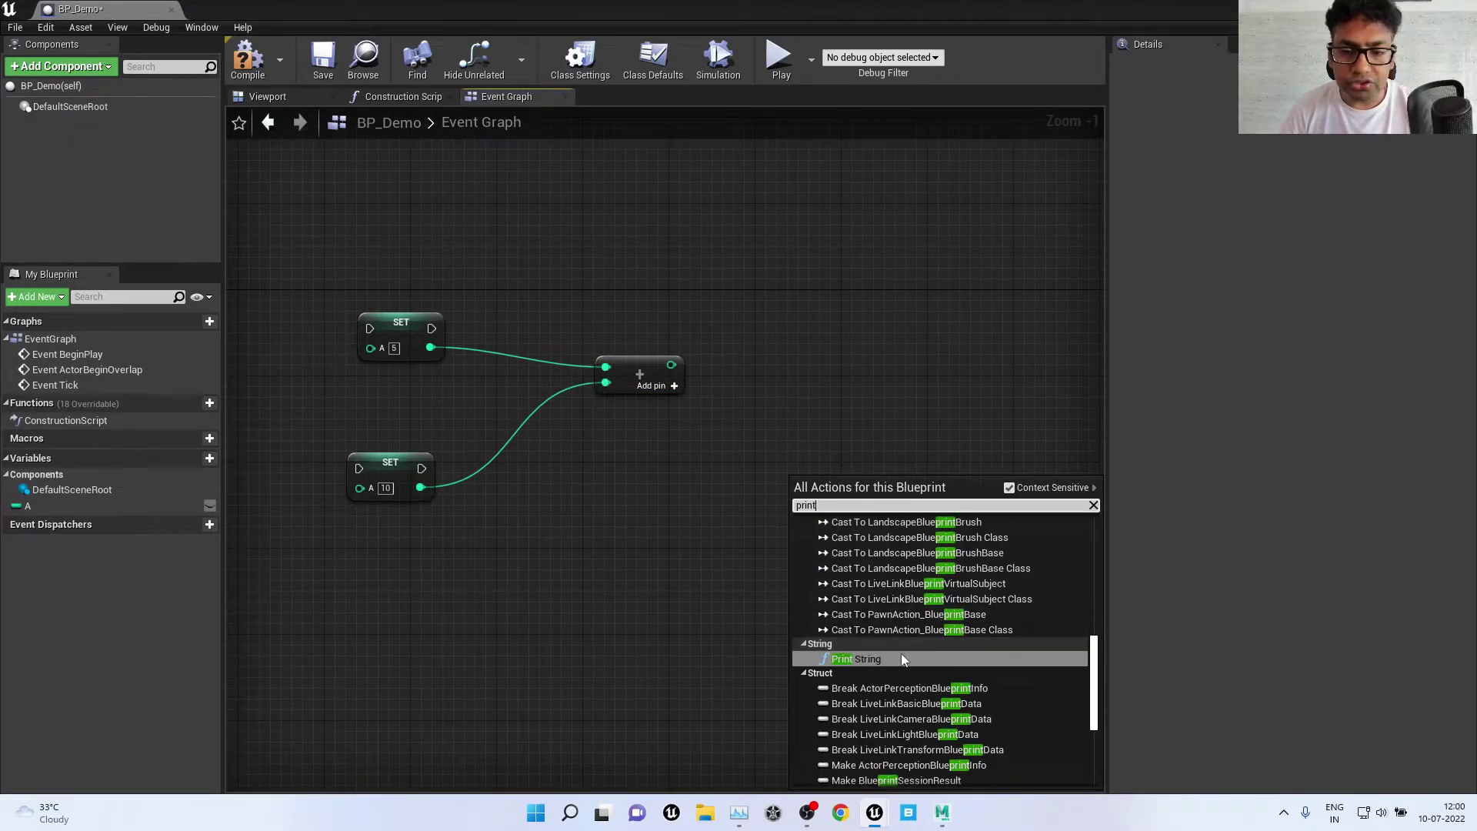
left_click(888, 659)
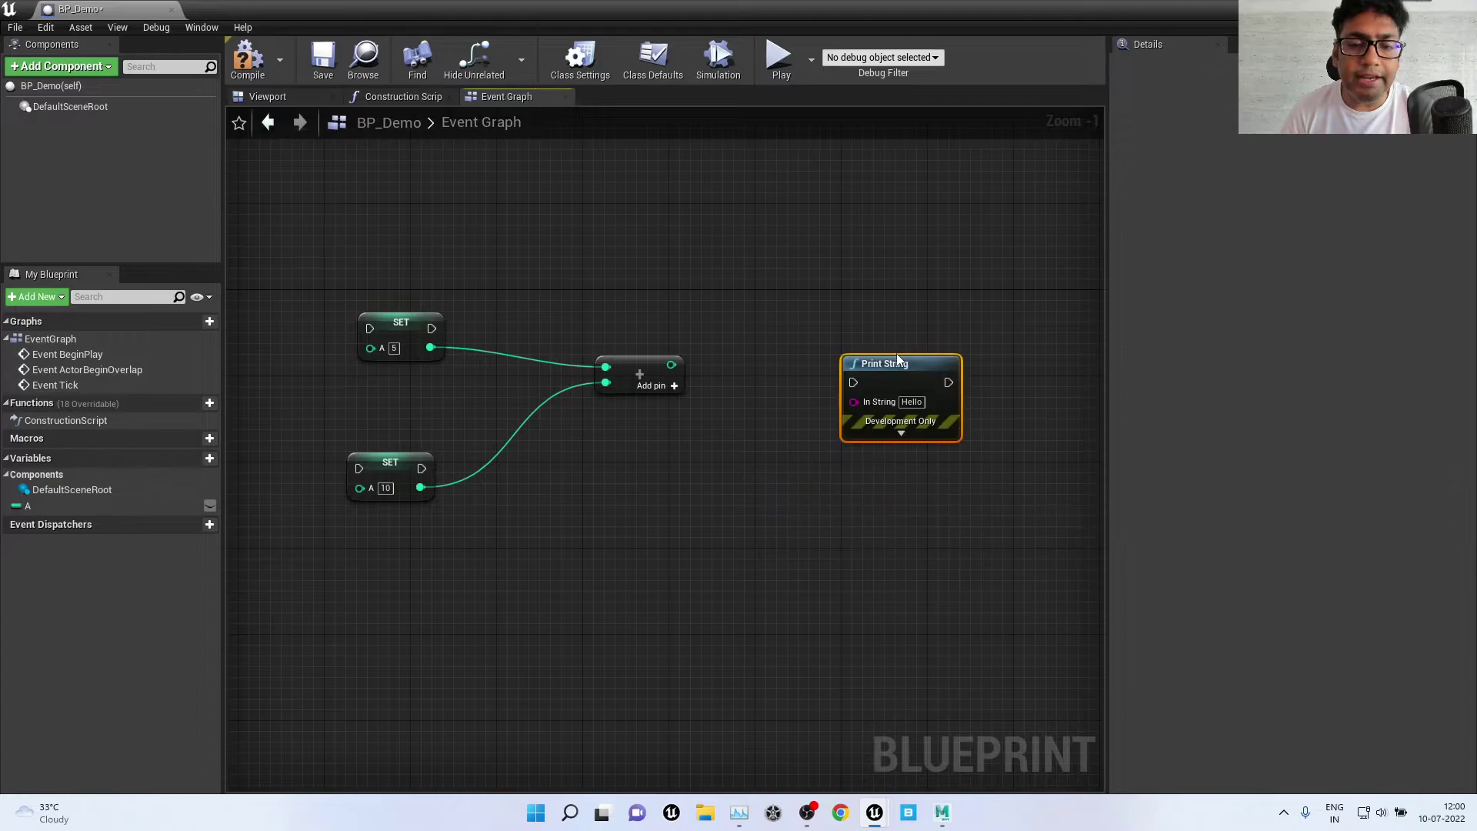
left_click_drag(841, 473, 905, 333)
mouse_move(682, 362)
left_mouse_down()
mouse_move(864, 380)
mouse_move(976, 322)
left_mouse_up()
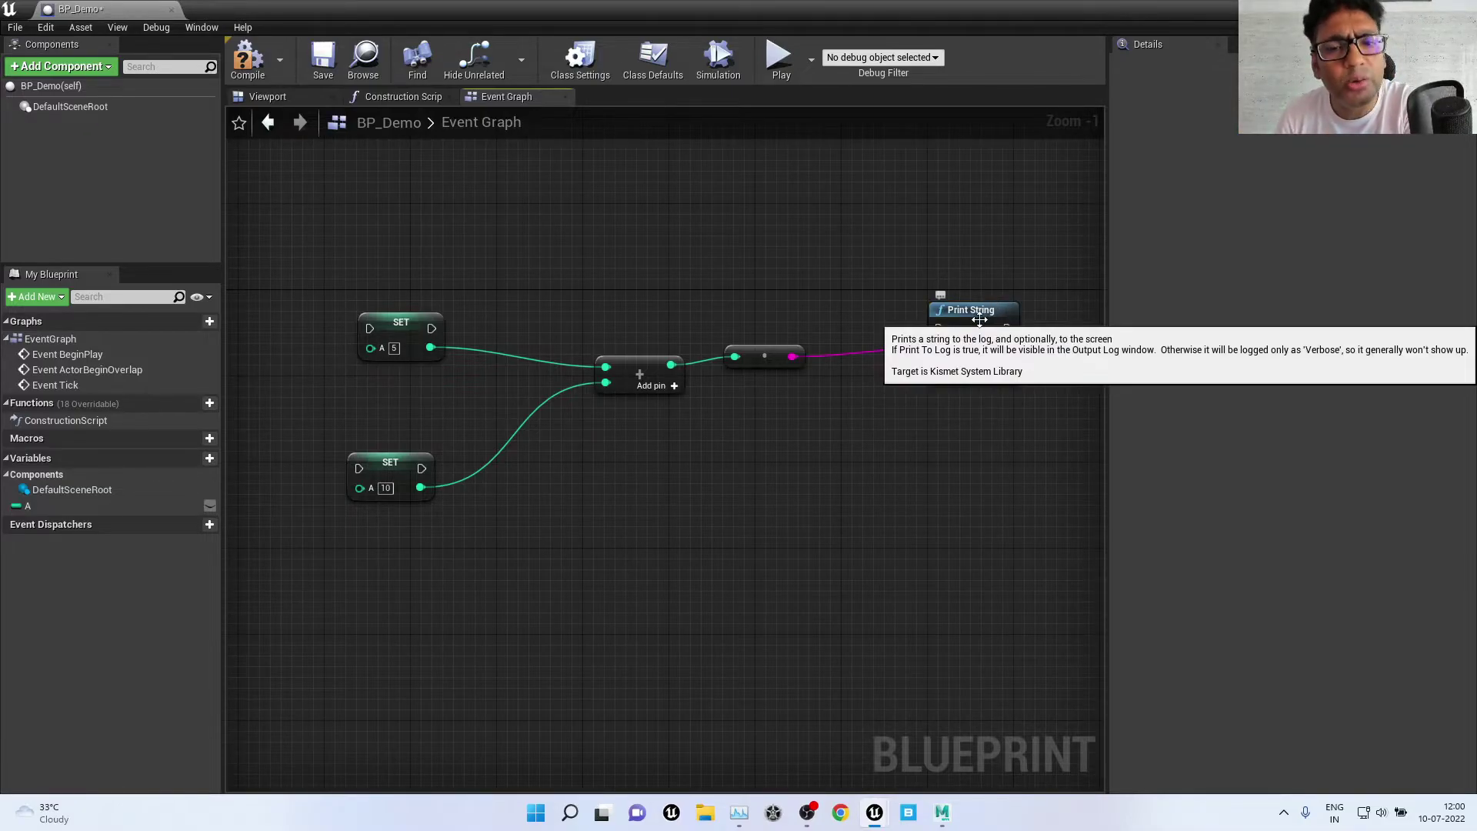
left_click_drag(973, 312, 962, 355)
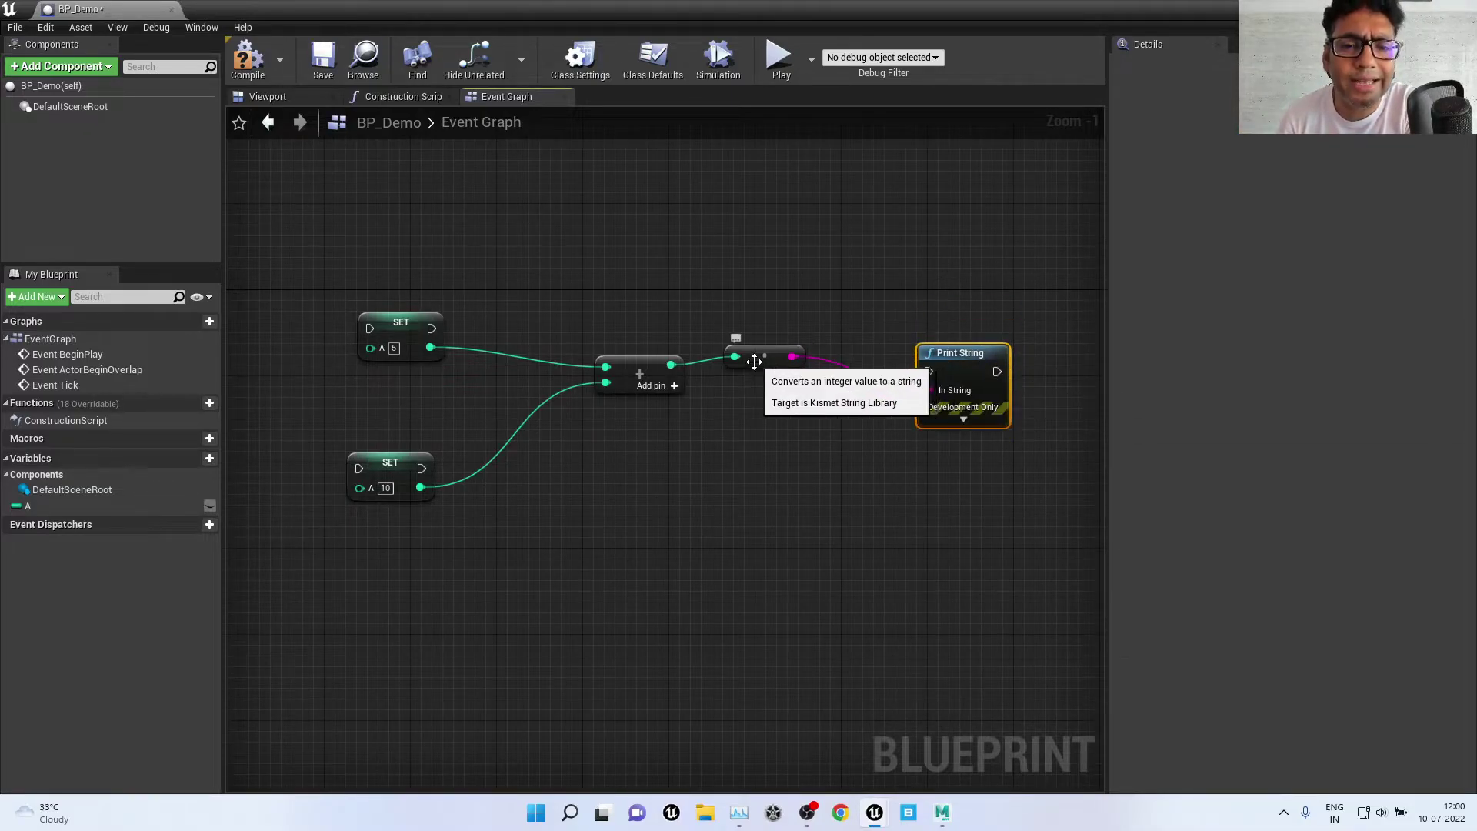
left_click_drag(757, 361, 767, 372)
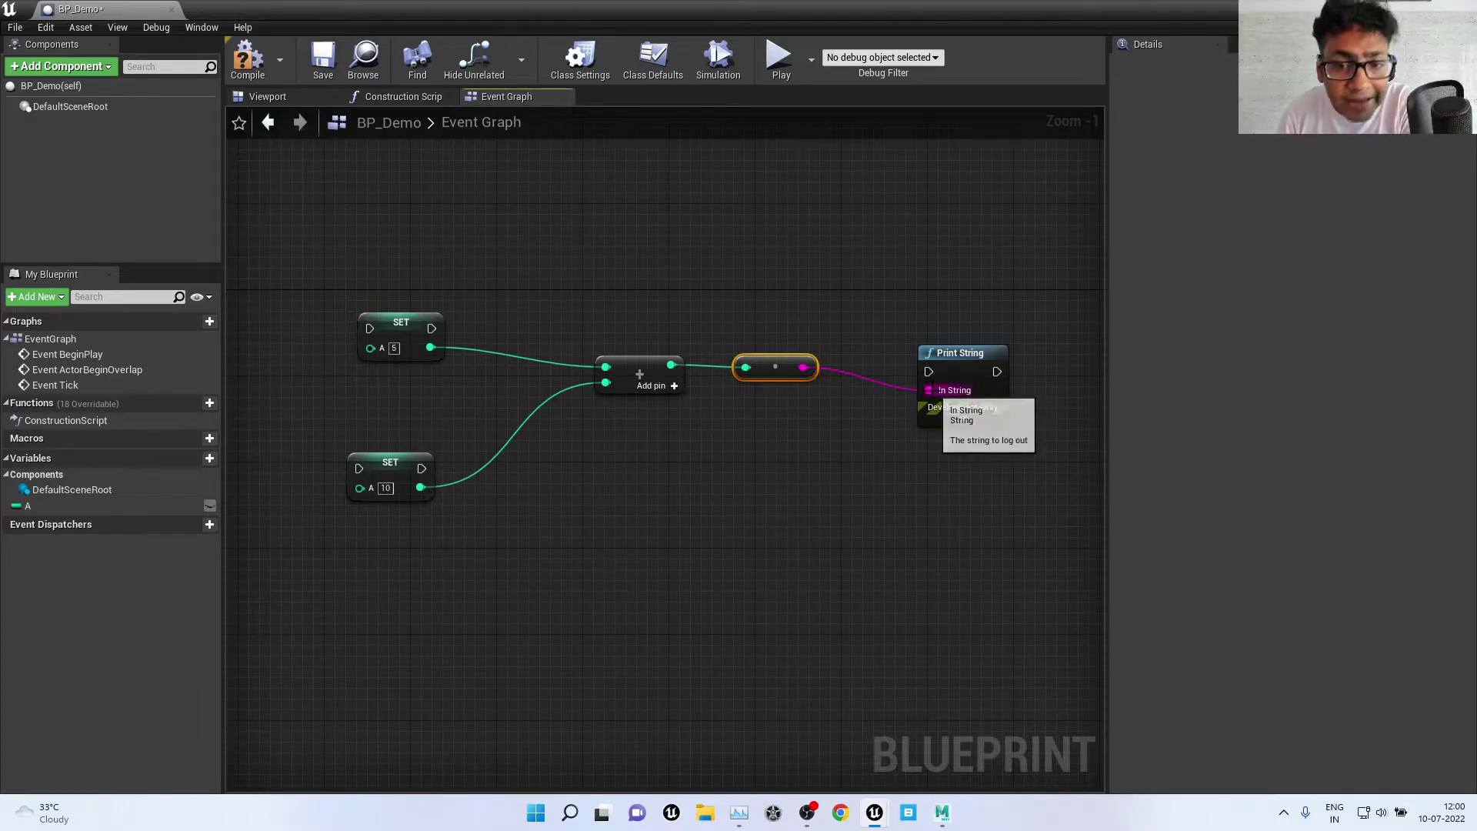
left_click_drag(976, 356, 963, 334)
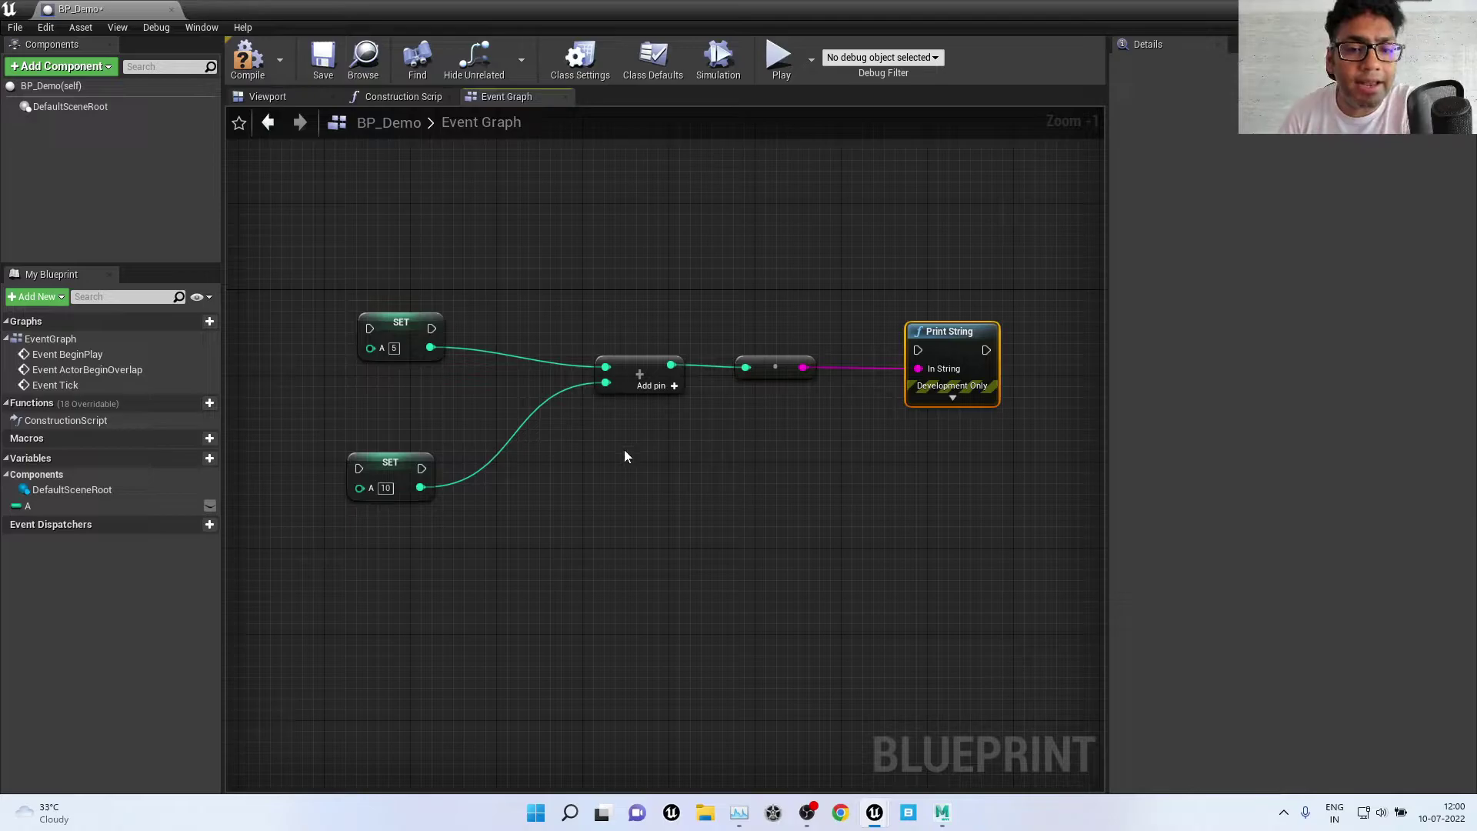
Step: Connect the A=5 SET node's execution output to Print String
mouse_move(676, 372)
left_mouse_down()
mouse_move(918, 369)
mouse_move(919, 239)
mouse_move(896, 192)
left_mouse_up()
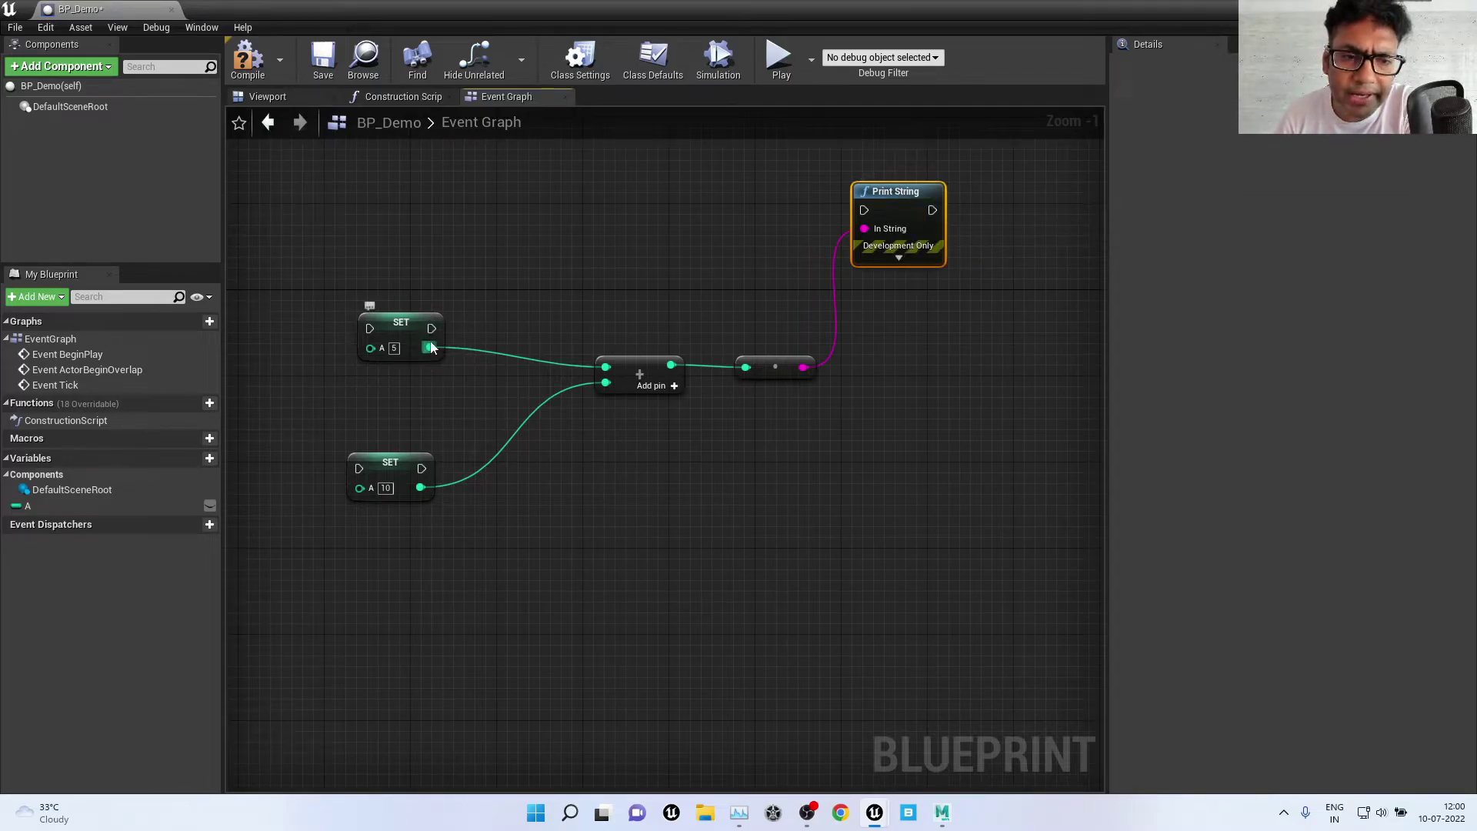
mouse_move(430, 348)
left_mouse_down()
mouse_move(872, 229)
mouse_move(867, 211)
left_mouse_up()
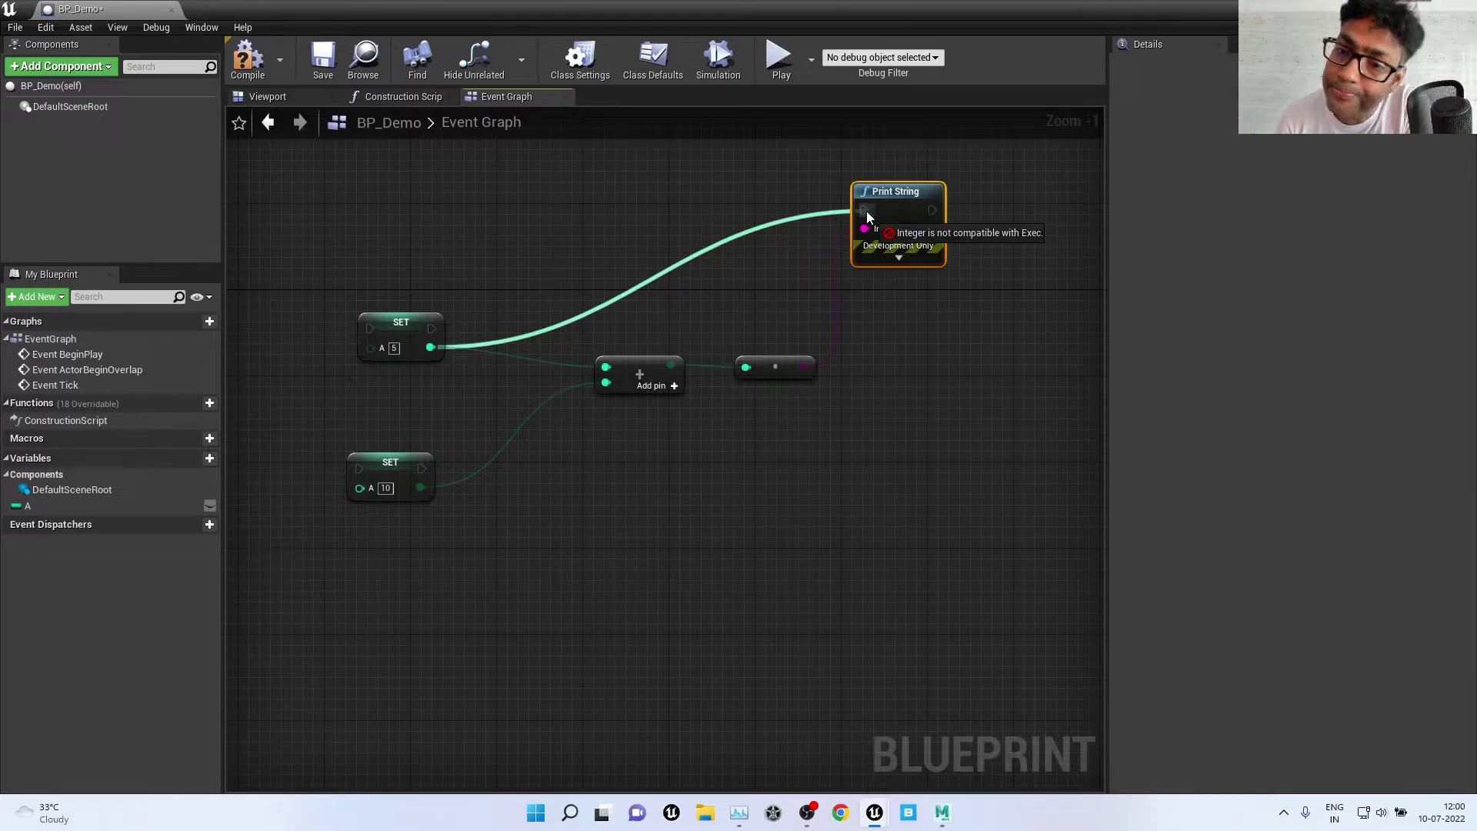
left_click_drag(866, 211, 866, 210)
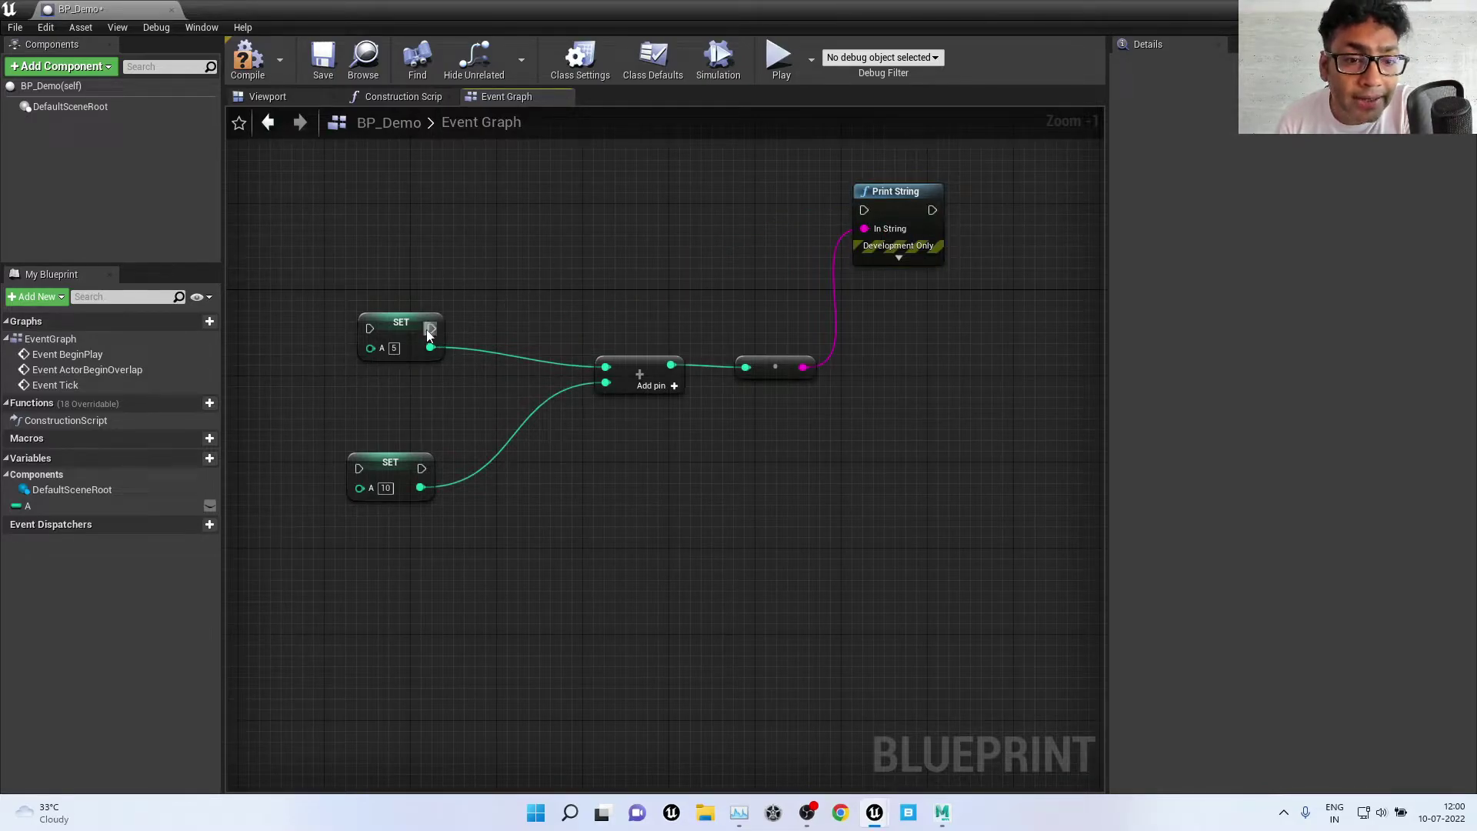
left_click_drag(431, 329, 864, 211)
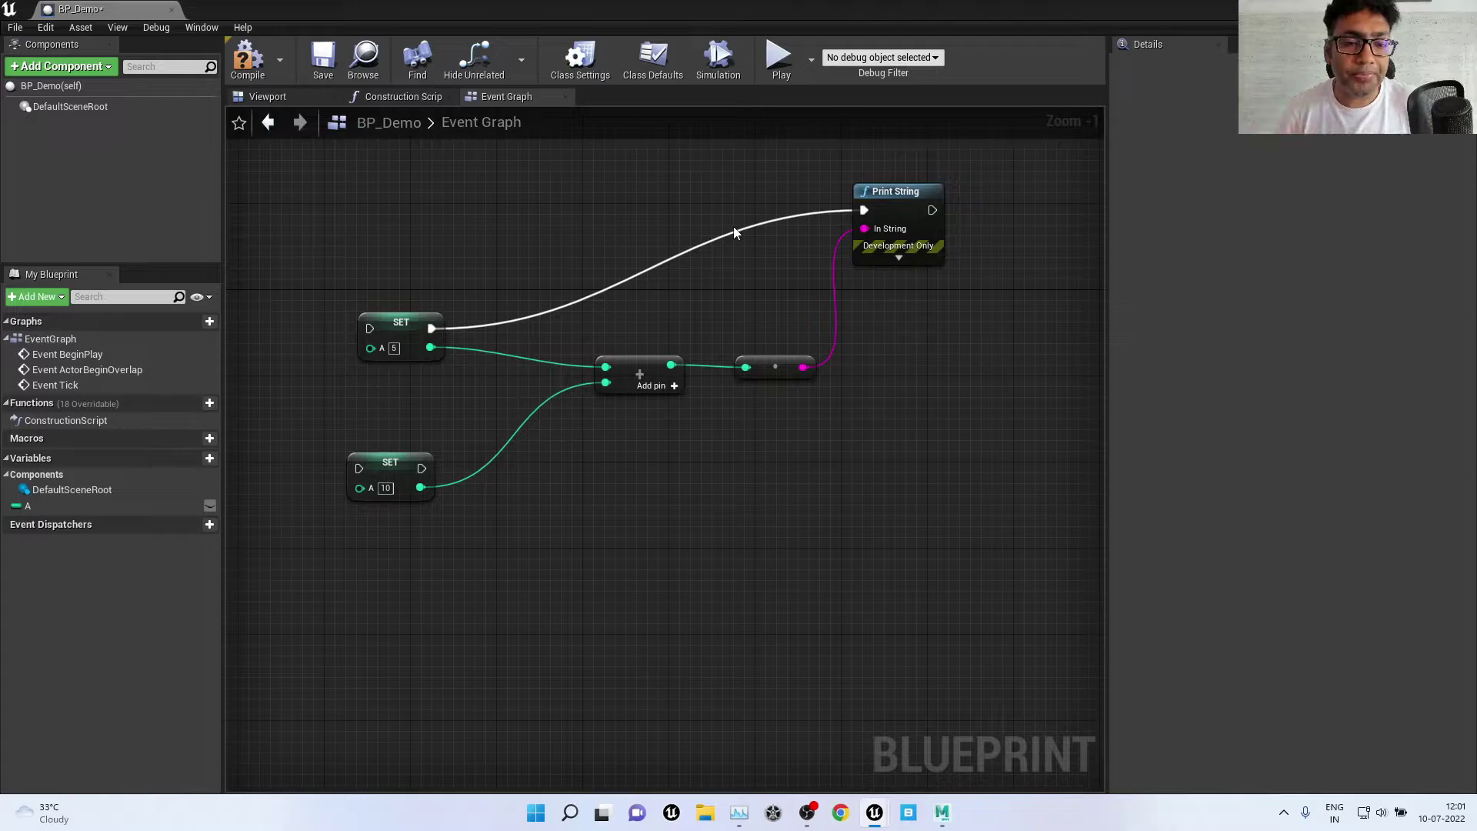
Step: Wire Event BeginPlay's exec into SET A (5), then delete the disabled ActorBeginOverlap and Tick events
right_click_drag(741, 461, 839, 539)
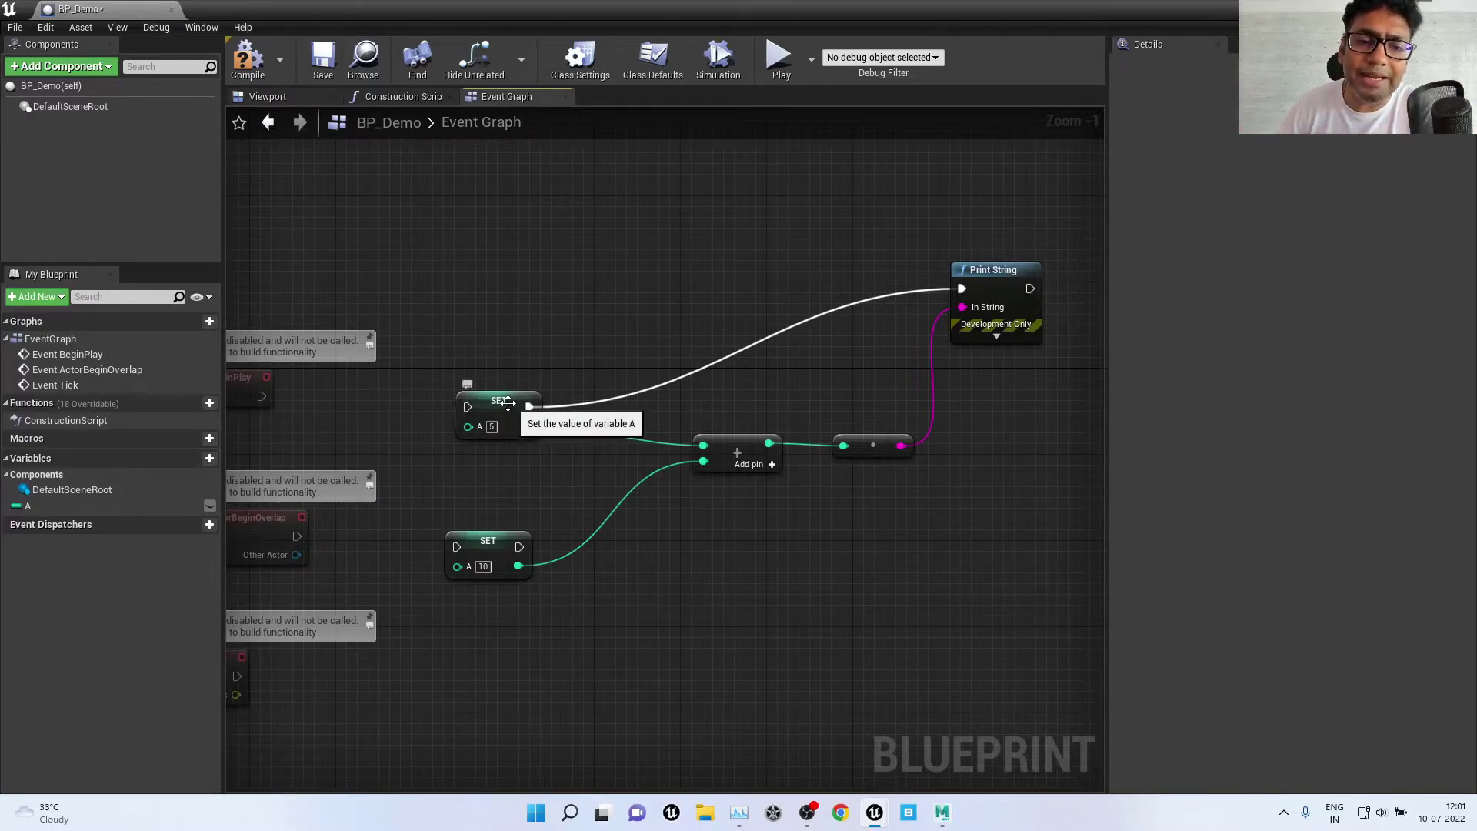
left_click_drag(503, 395, 578, 228)
right_click_drag(503, 386, 513, 349)
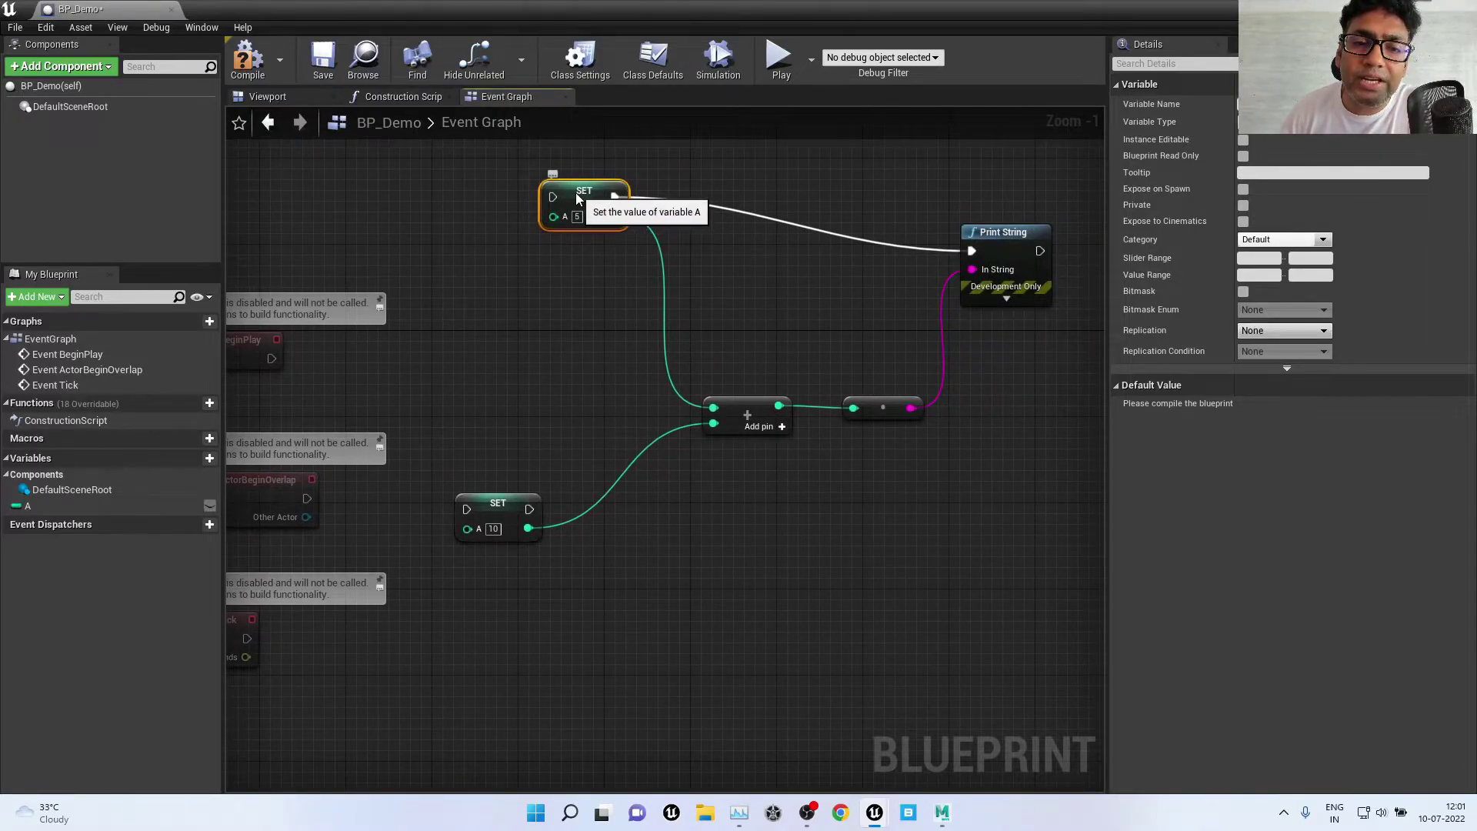
left_click_drag(597, 186, 586, 306)
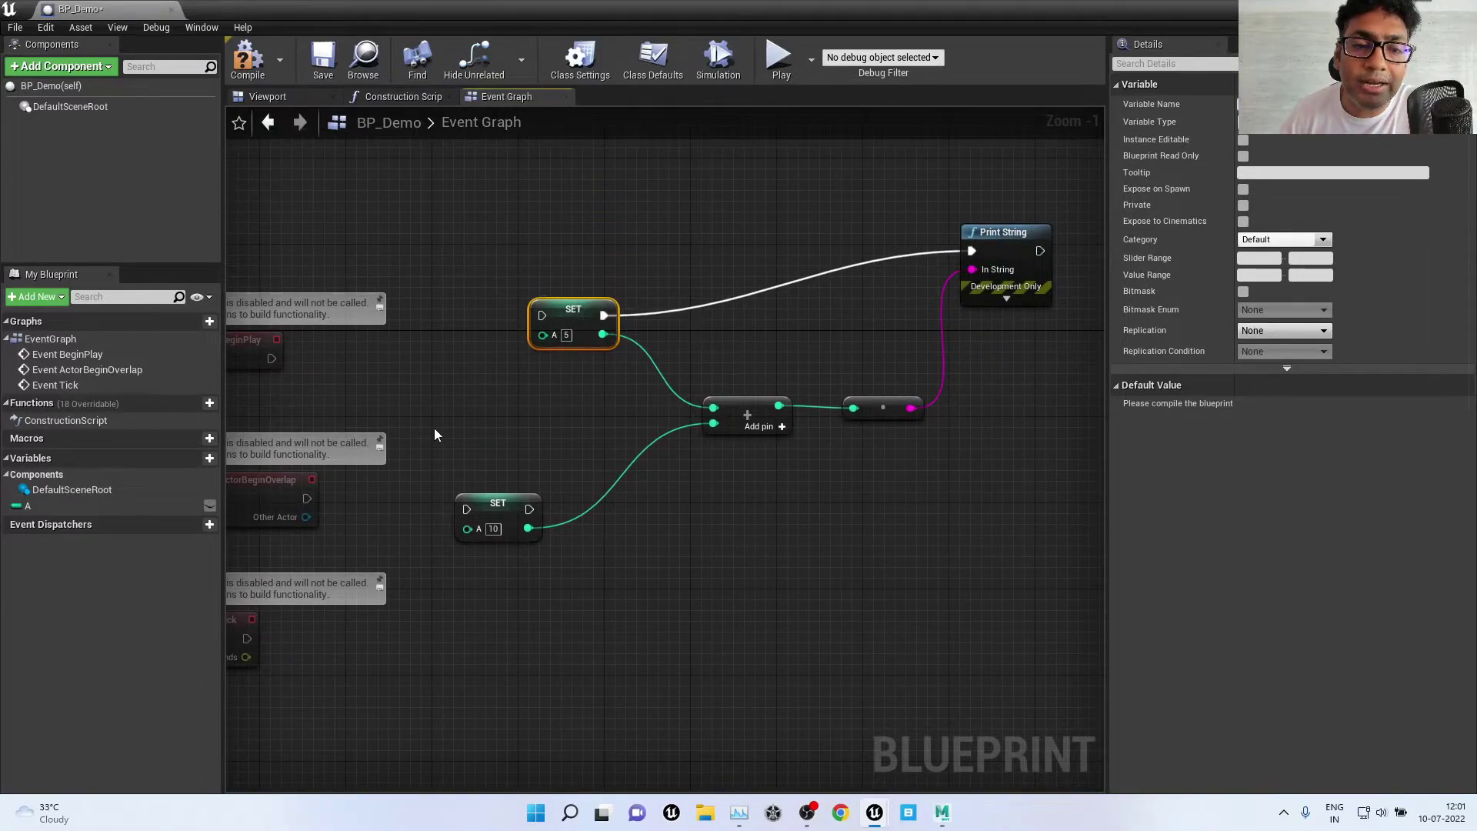
right_click_drag(471, 404, 615, 367)
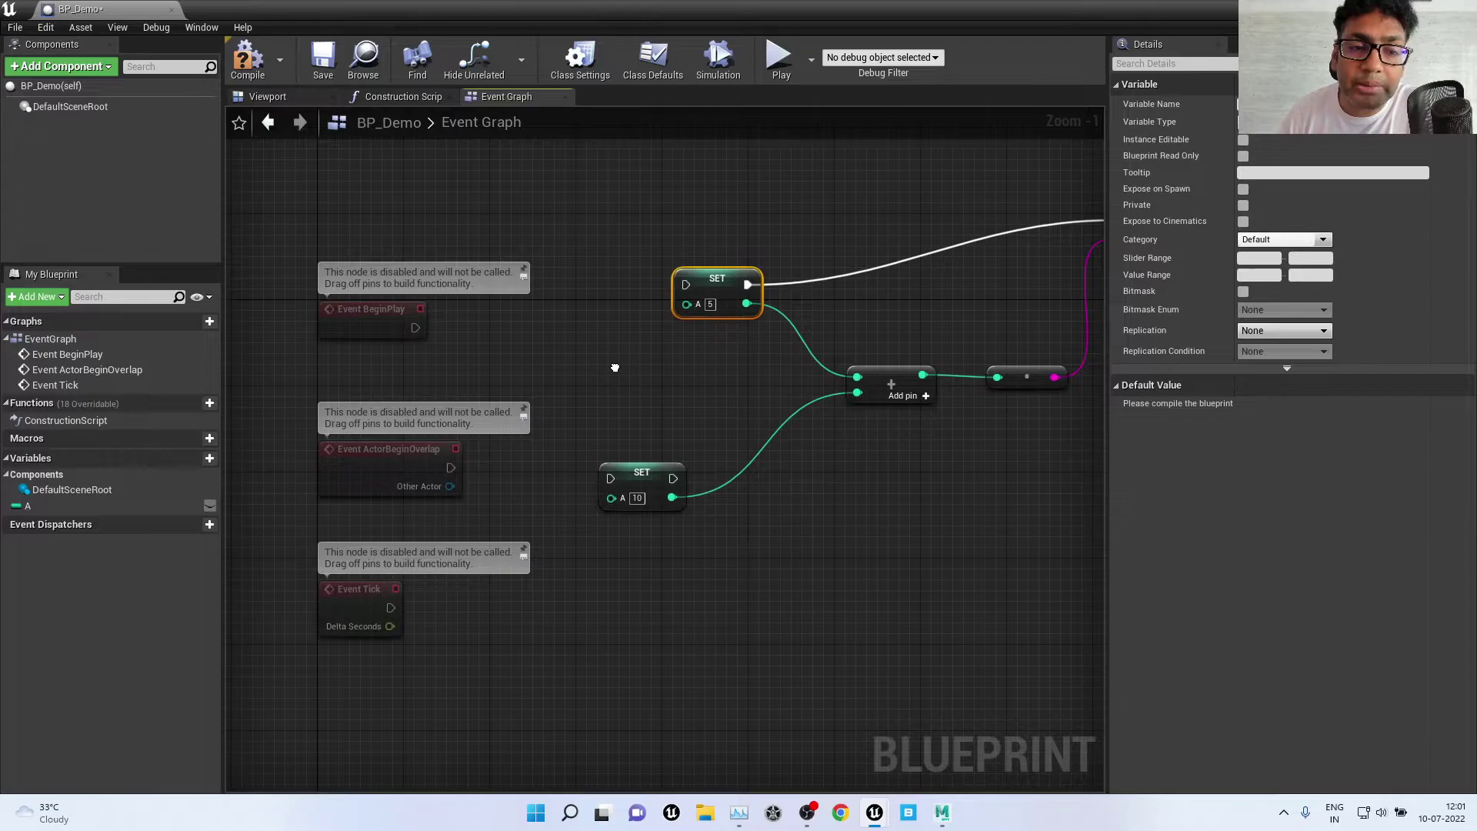
left_click(381, 314)
left_click(384, 449)
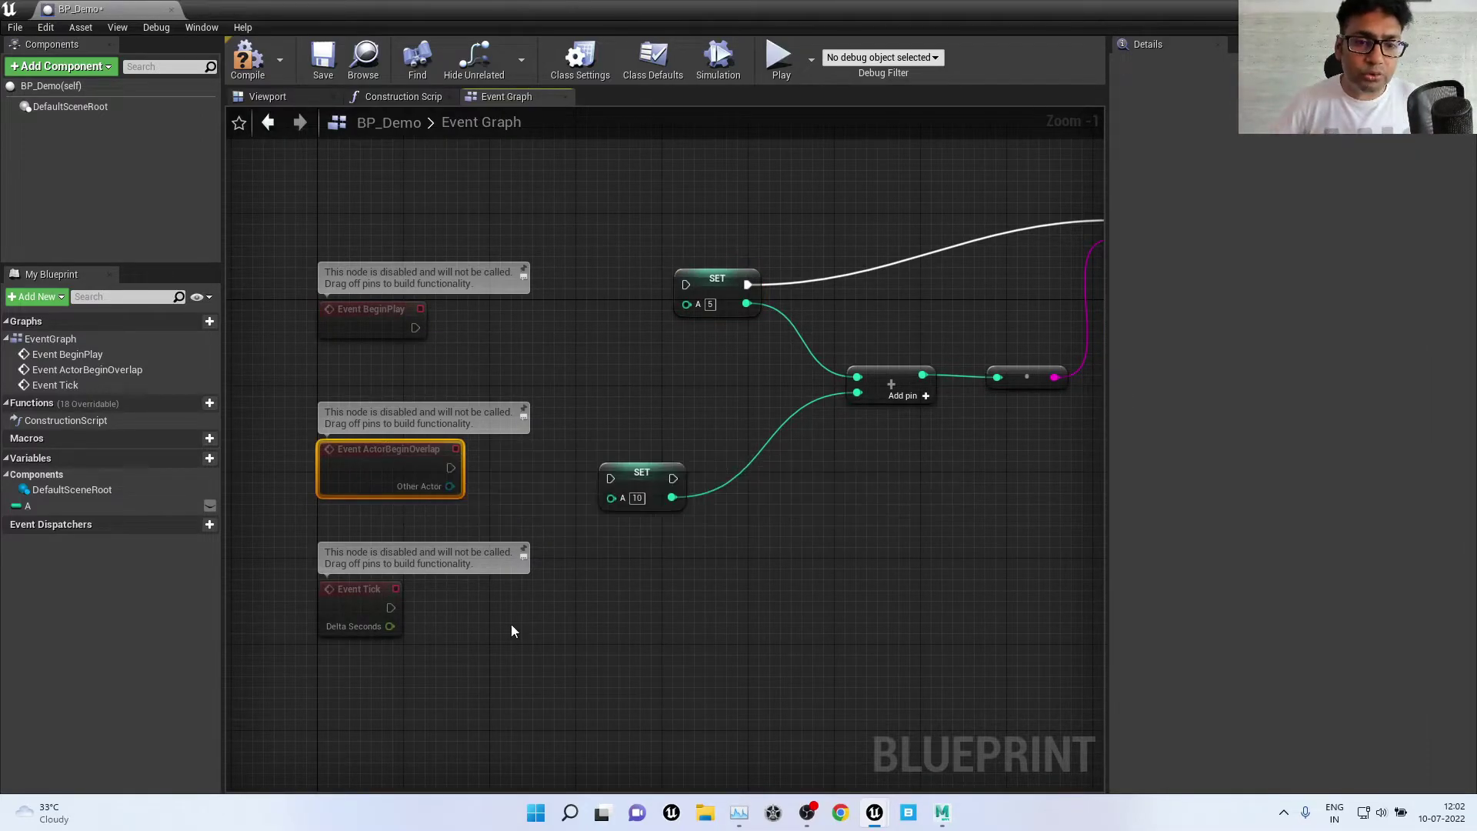
left_click(578, 667)
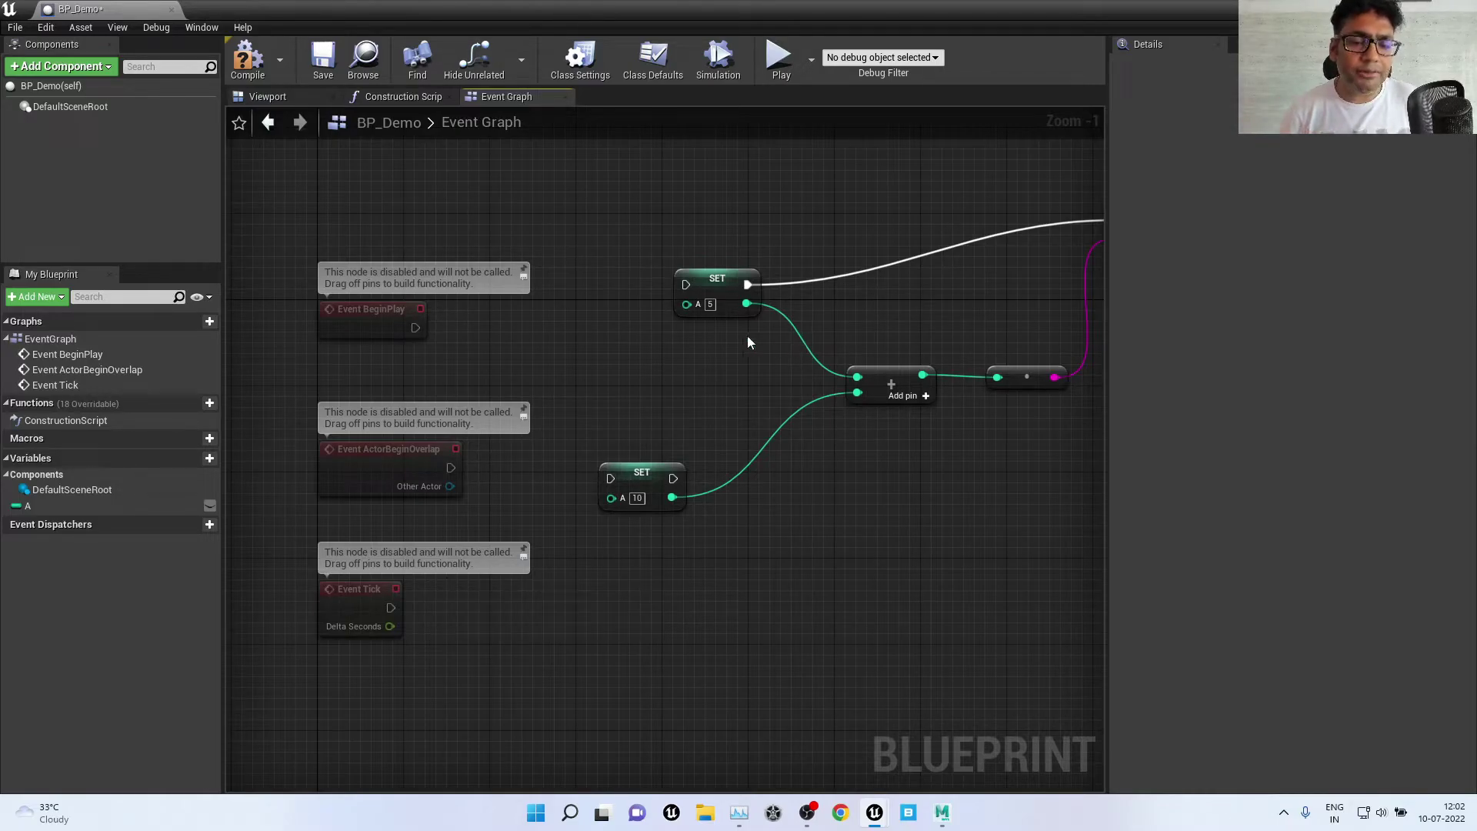
left_click_drag(415, 328, 699, 289)
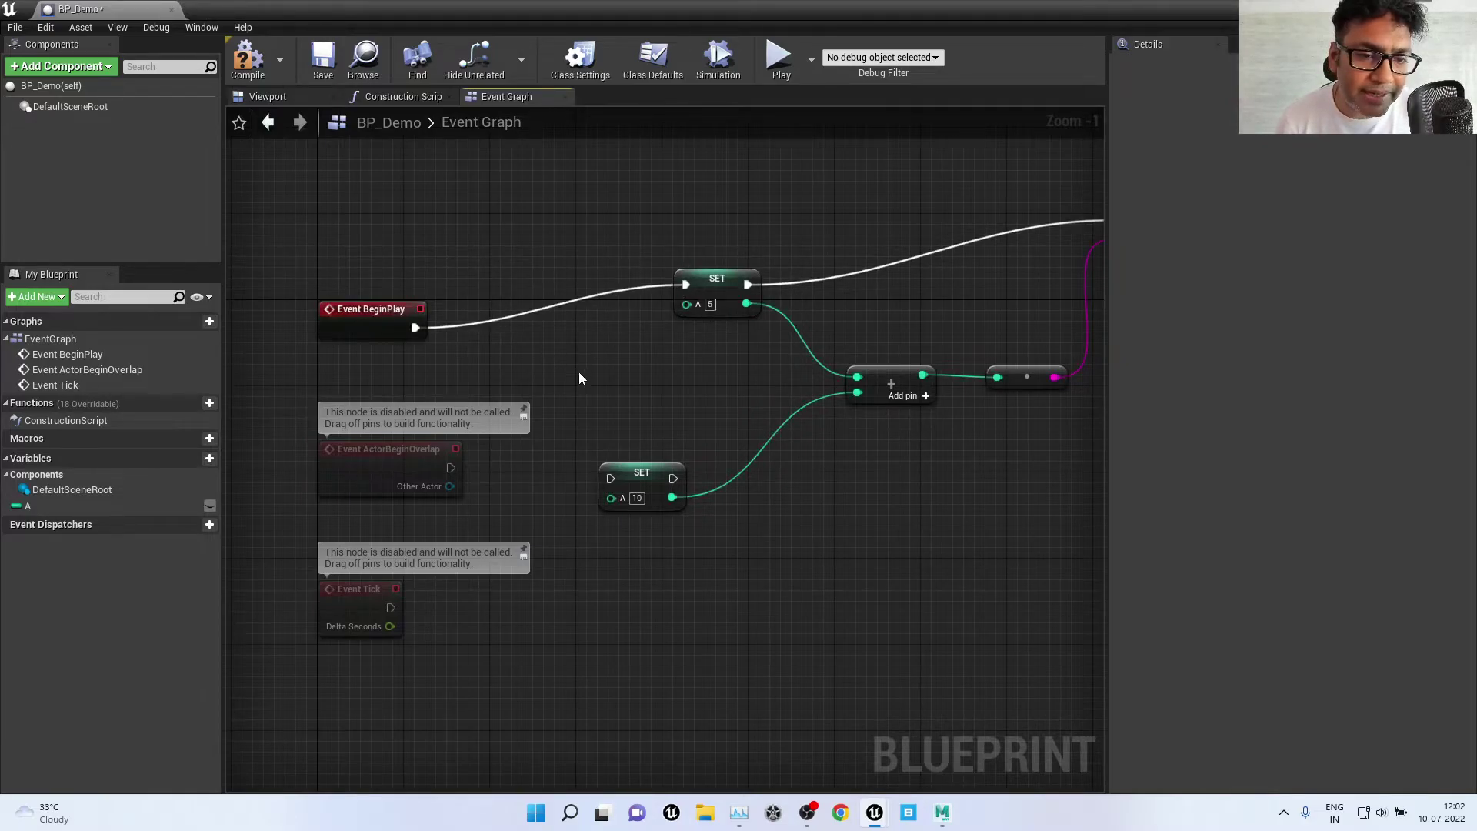
left_click_drag(579, 374, 389, 593)
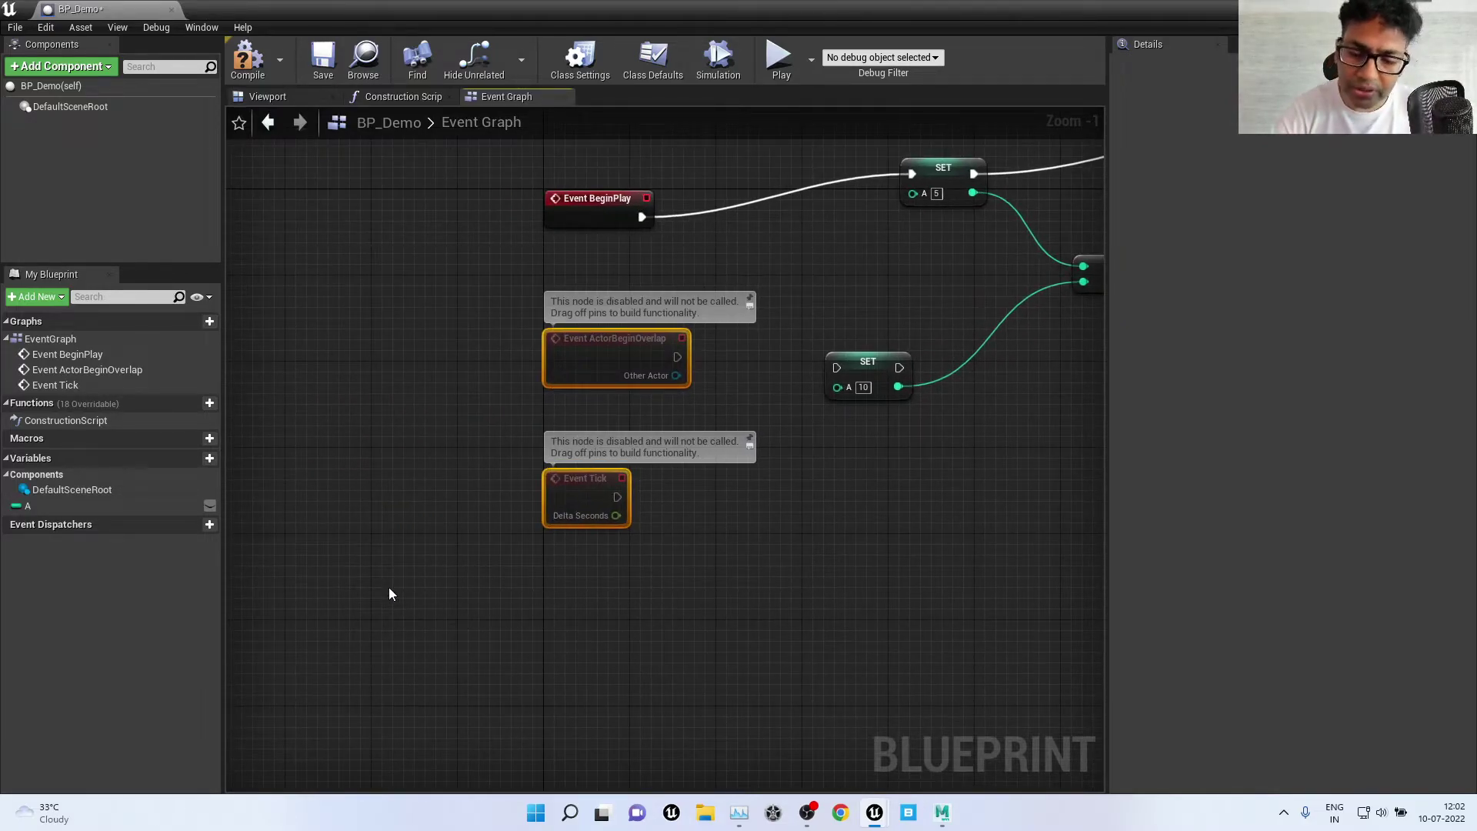
key("Delete")
Step: Set Print String's Duration to 10.0 and compile BP_Demo, getting one warning about SET A (10)
right_click_drag(649, 477, 483, 607)
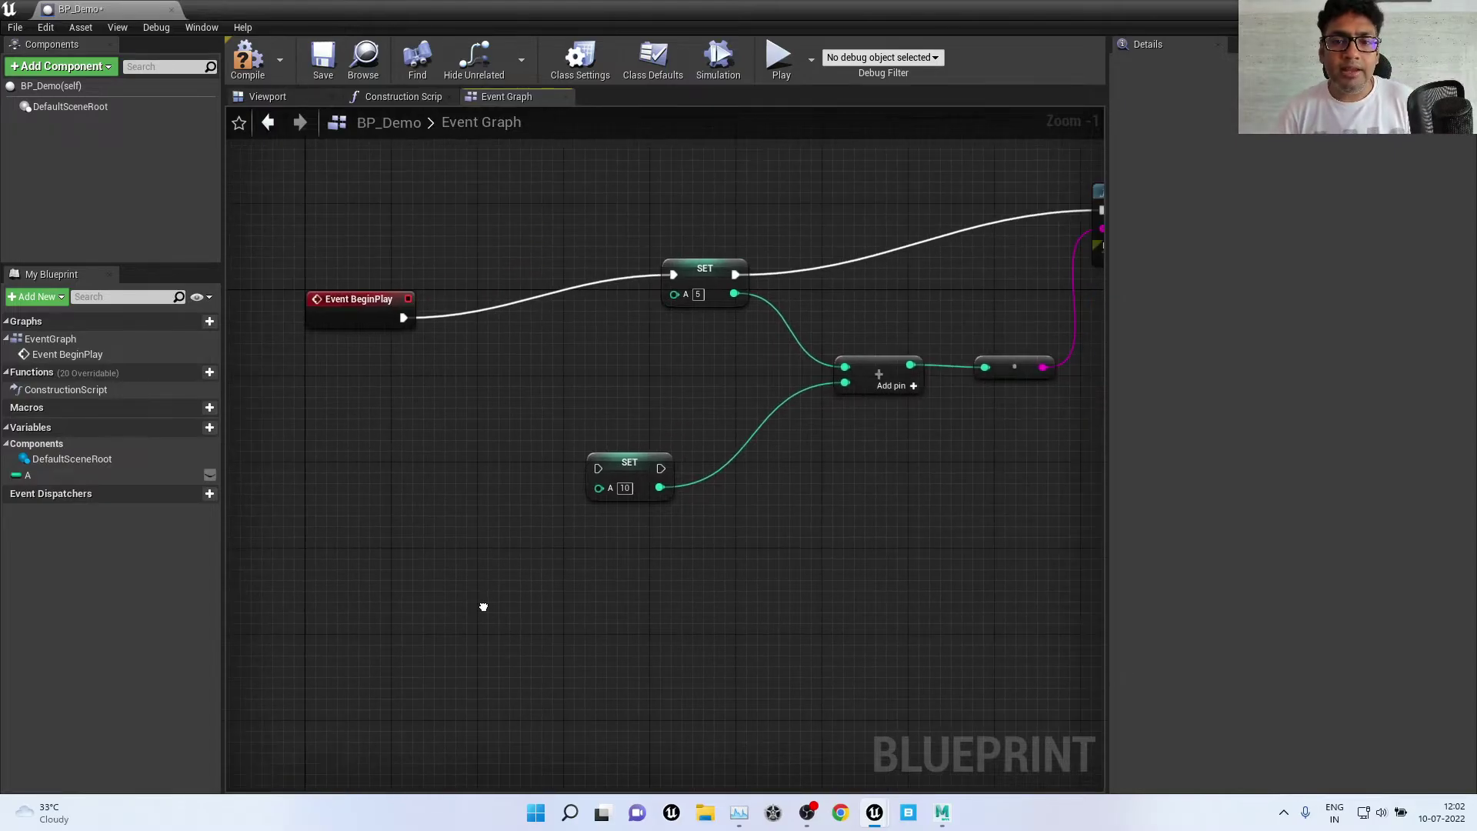
scroll(829, 553, "down", 2)
right_click_drag(884, 554, 698, 557)
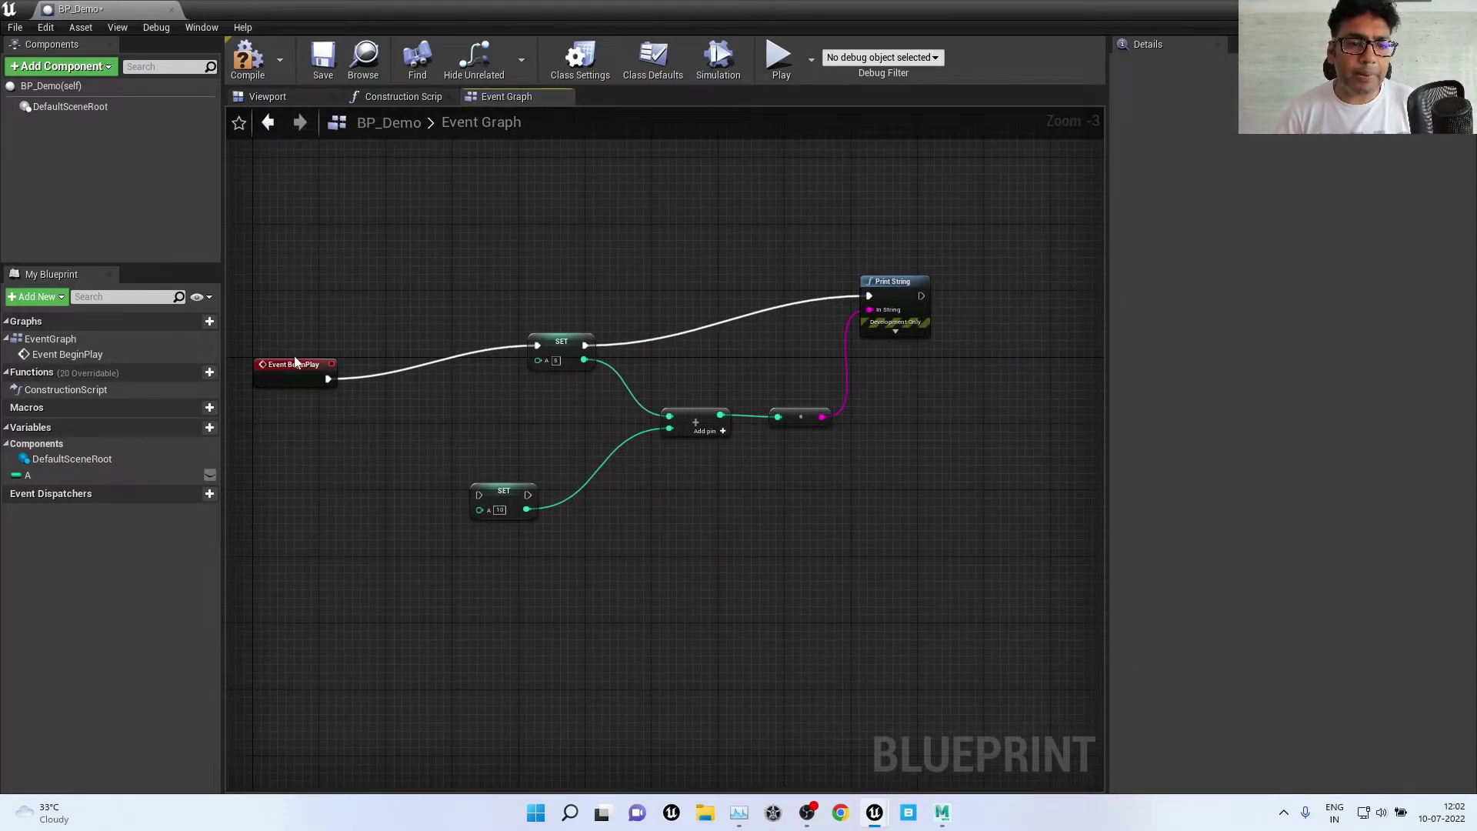
left_click_drag(294, 364, 387, 272)
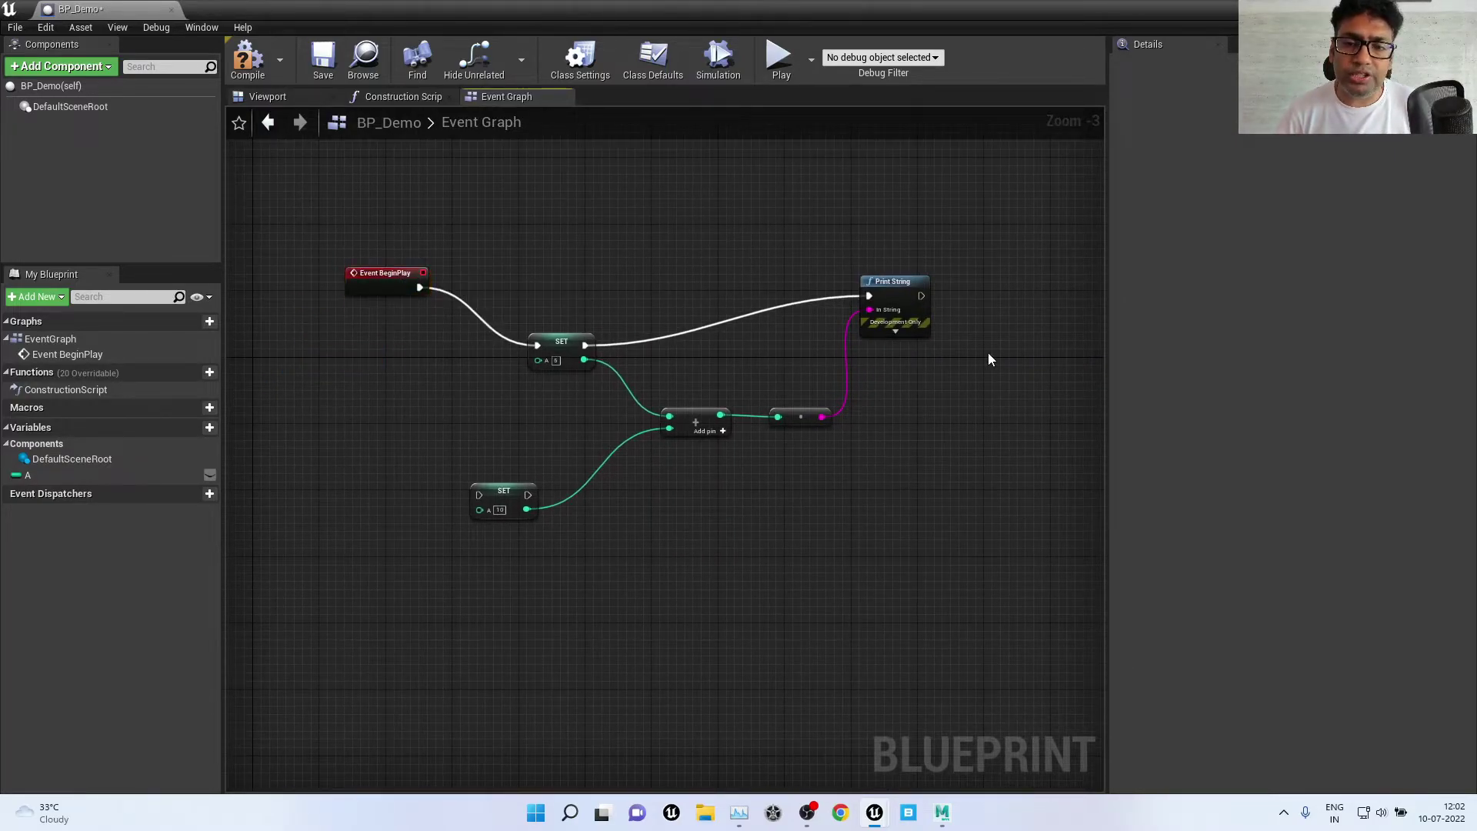
scroll(990, 359, "up", 3)
left_click(865, 324)
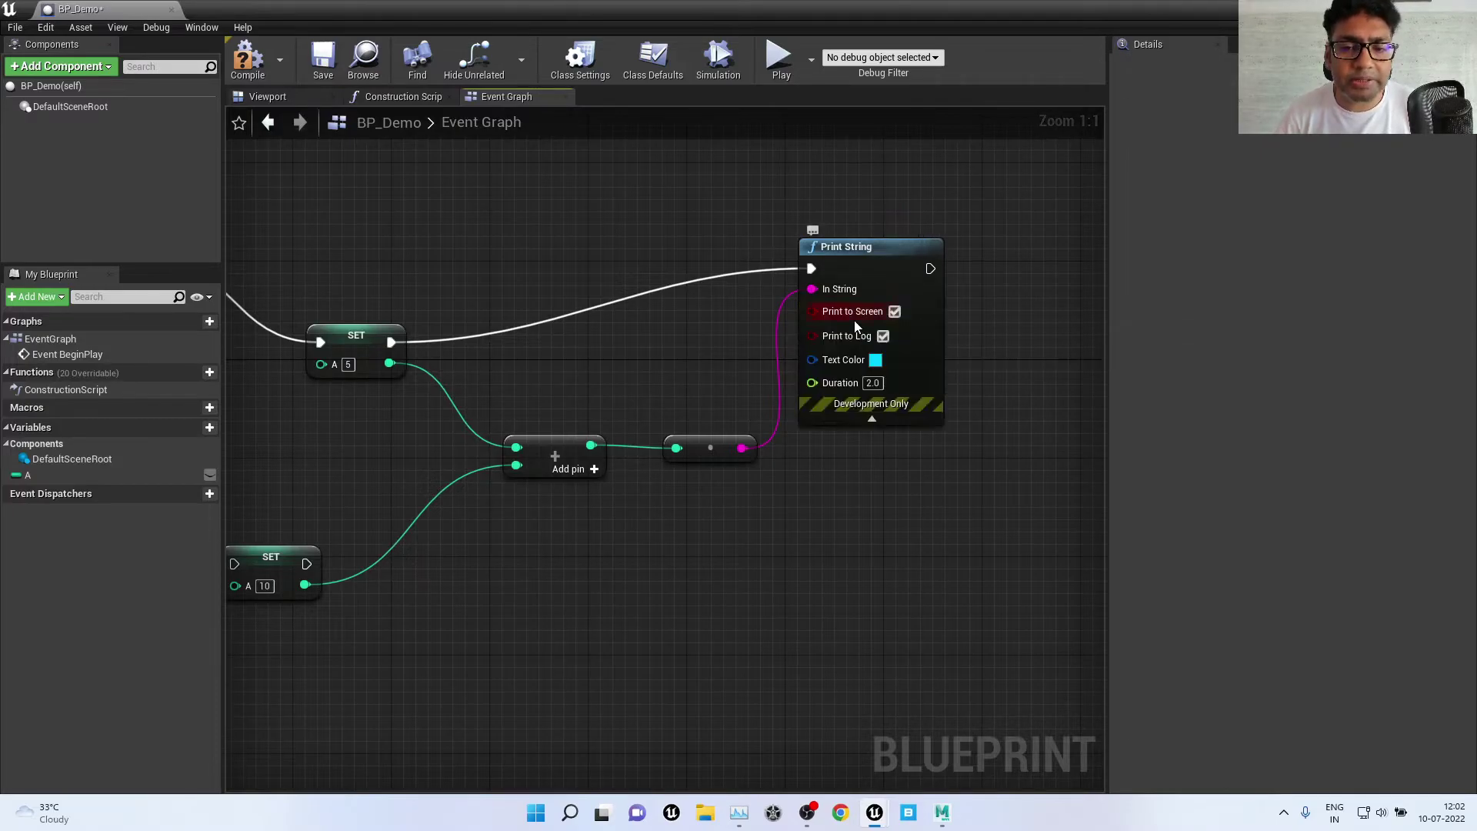
left_click(873, 382)
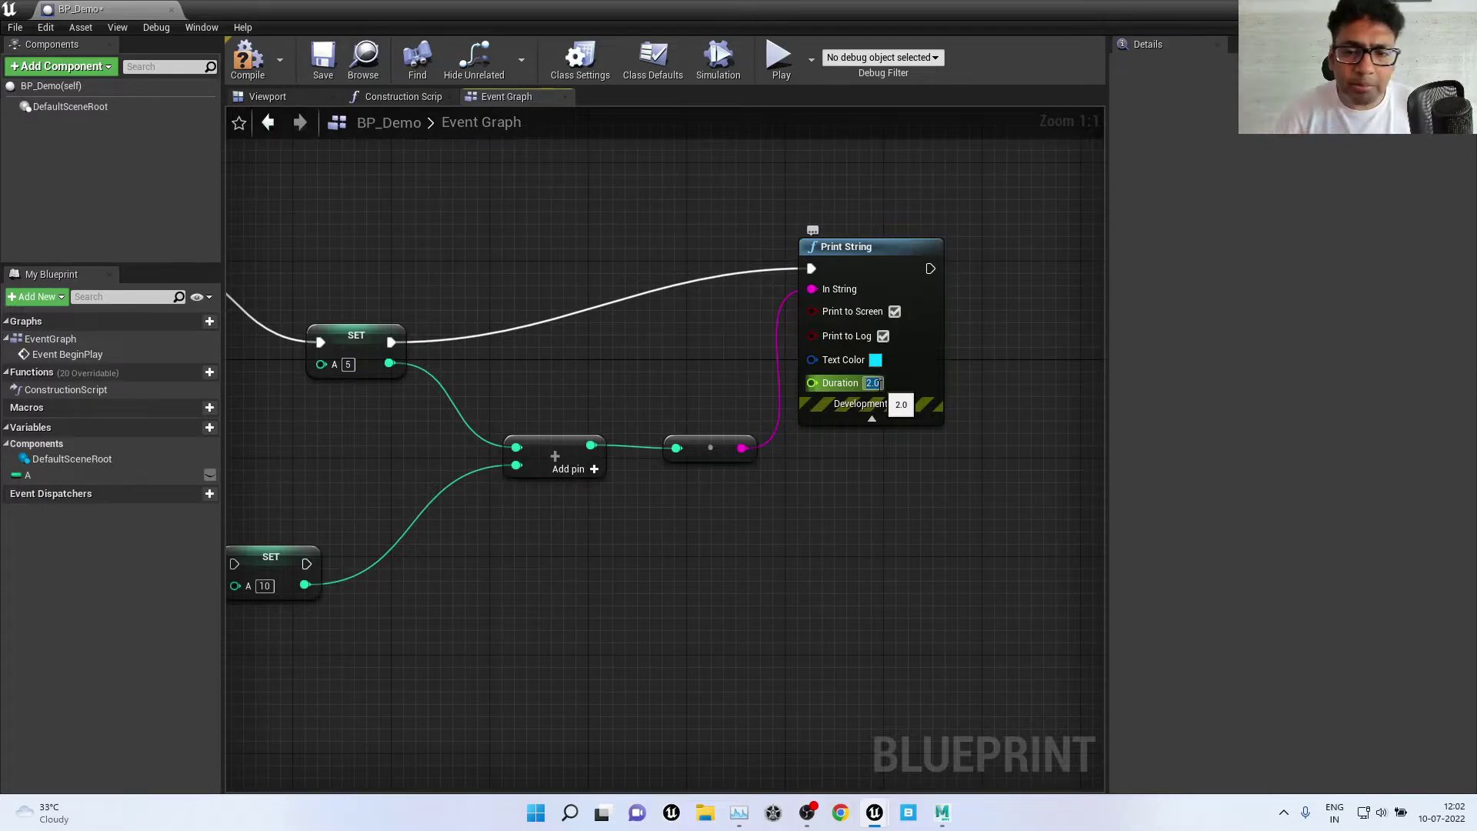
type("10")
key("Return")
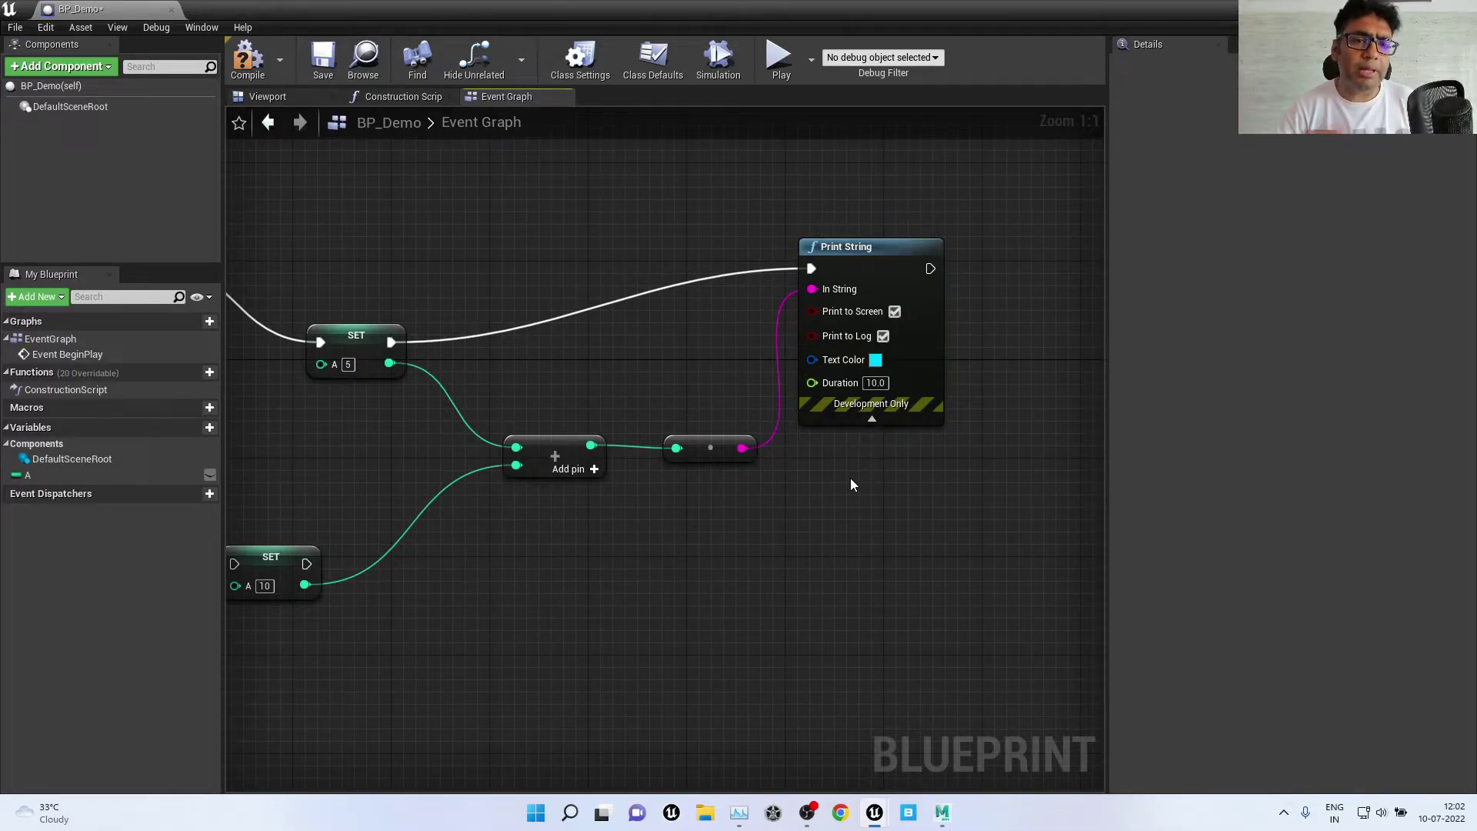
left_click(247, 62)
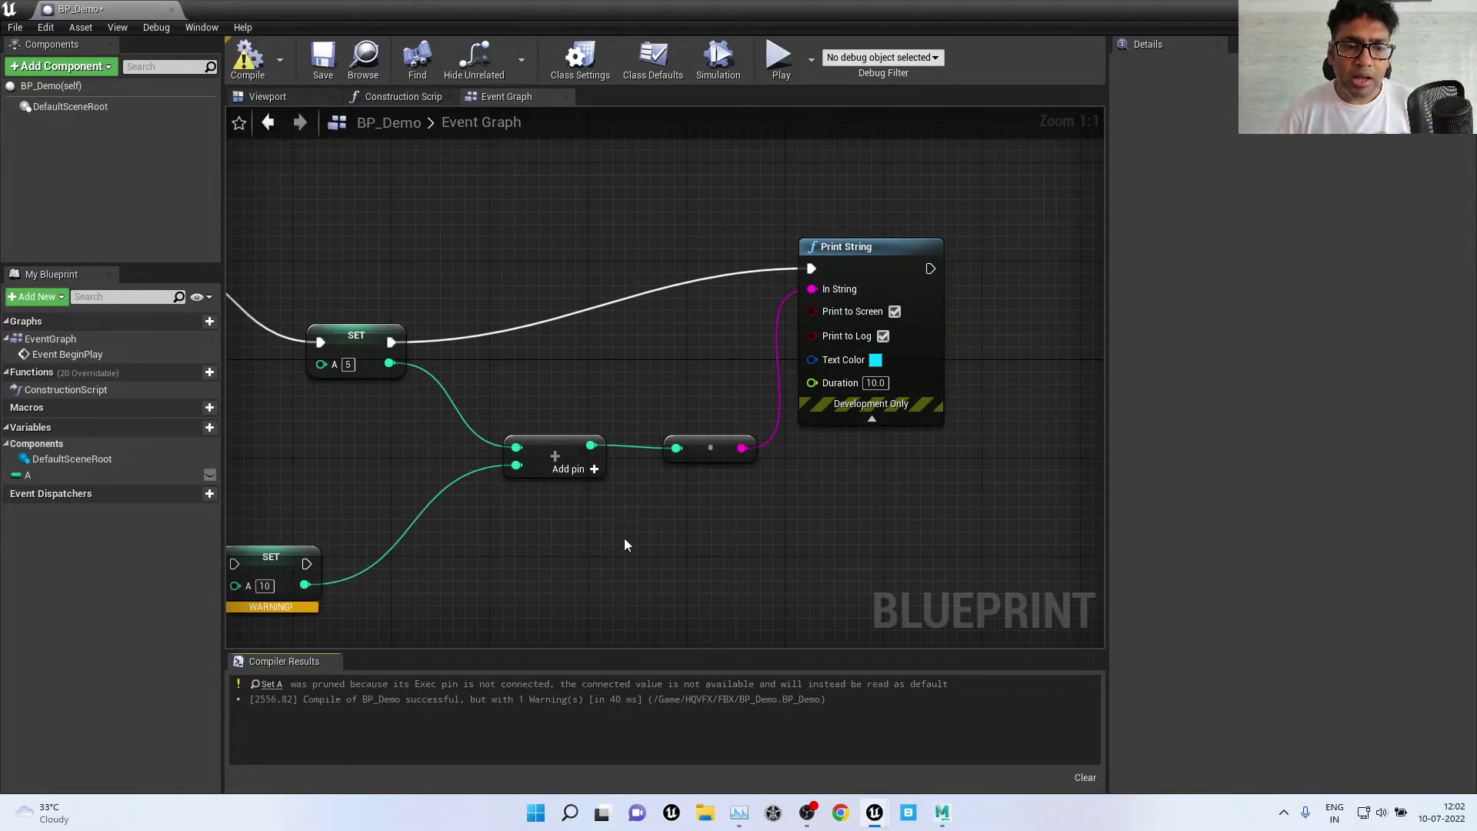
Step: Move the unconnected SET A (10) node, briefly wire Event BeginPlay to it, and reselect it
right_click_drag(611, 570, 783, 524)
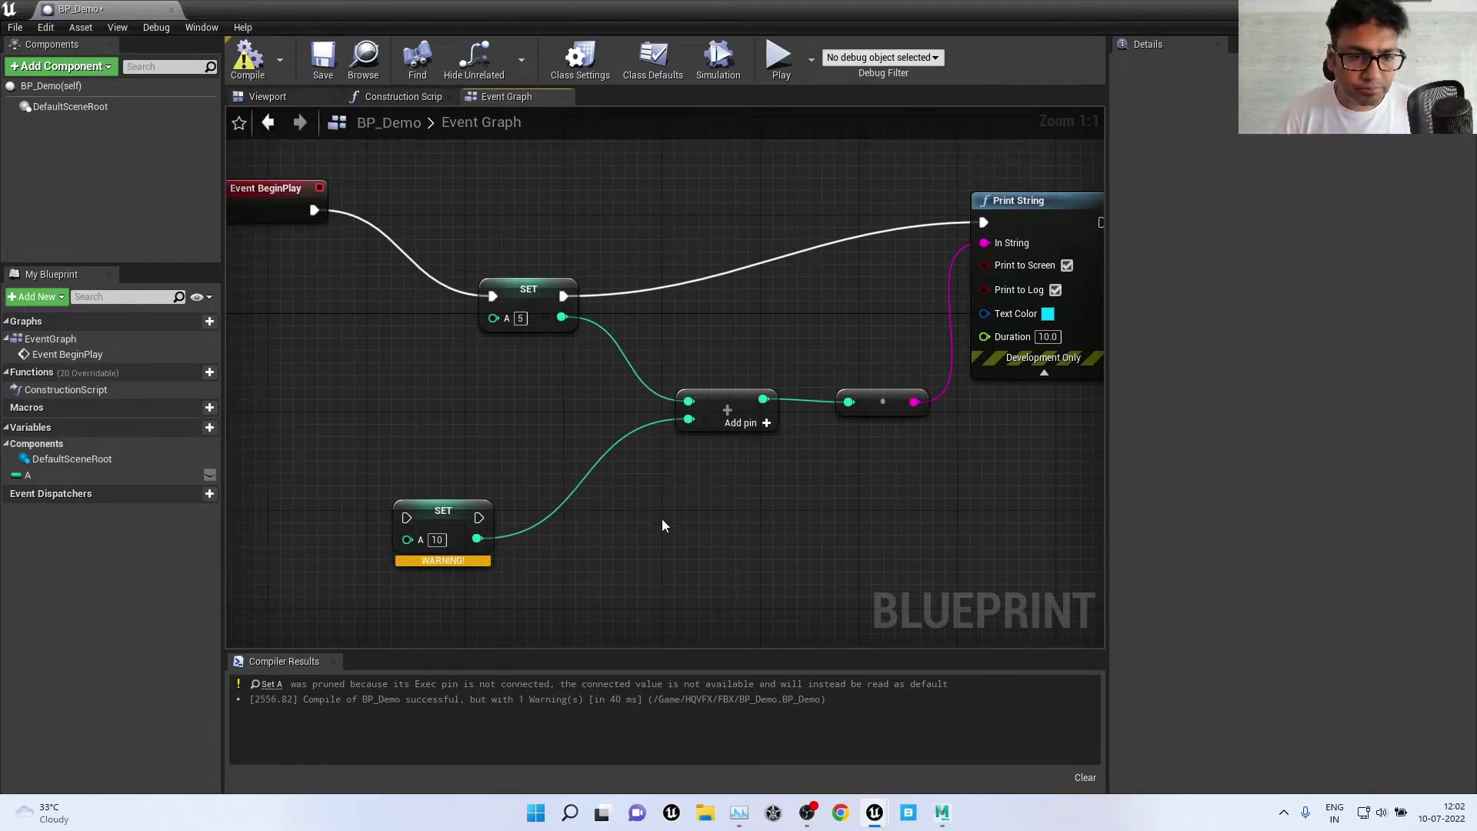
left_click(435, 562)
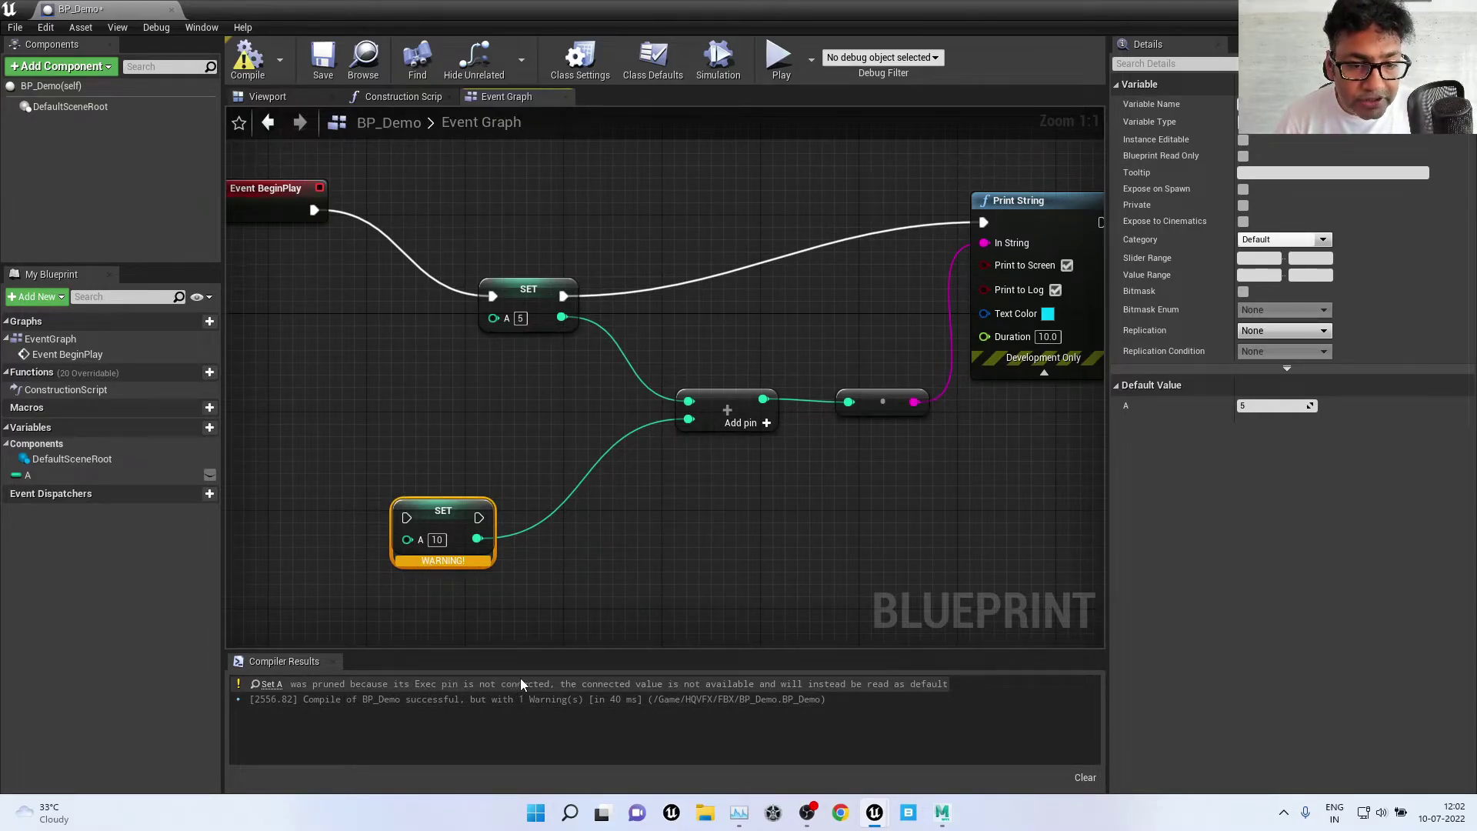
right_click_drag(490, 535, 564, 511)
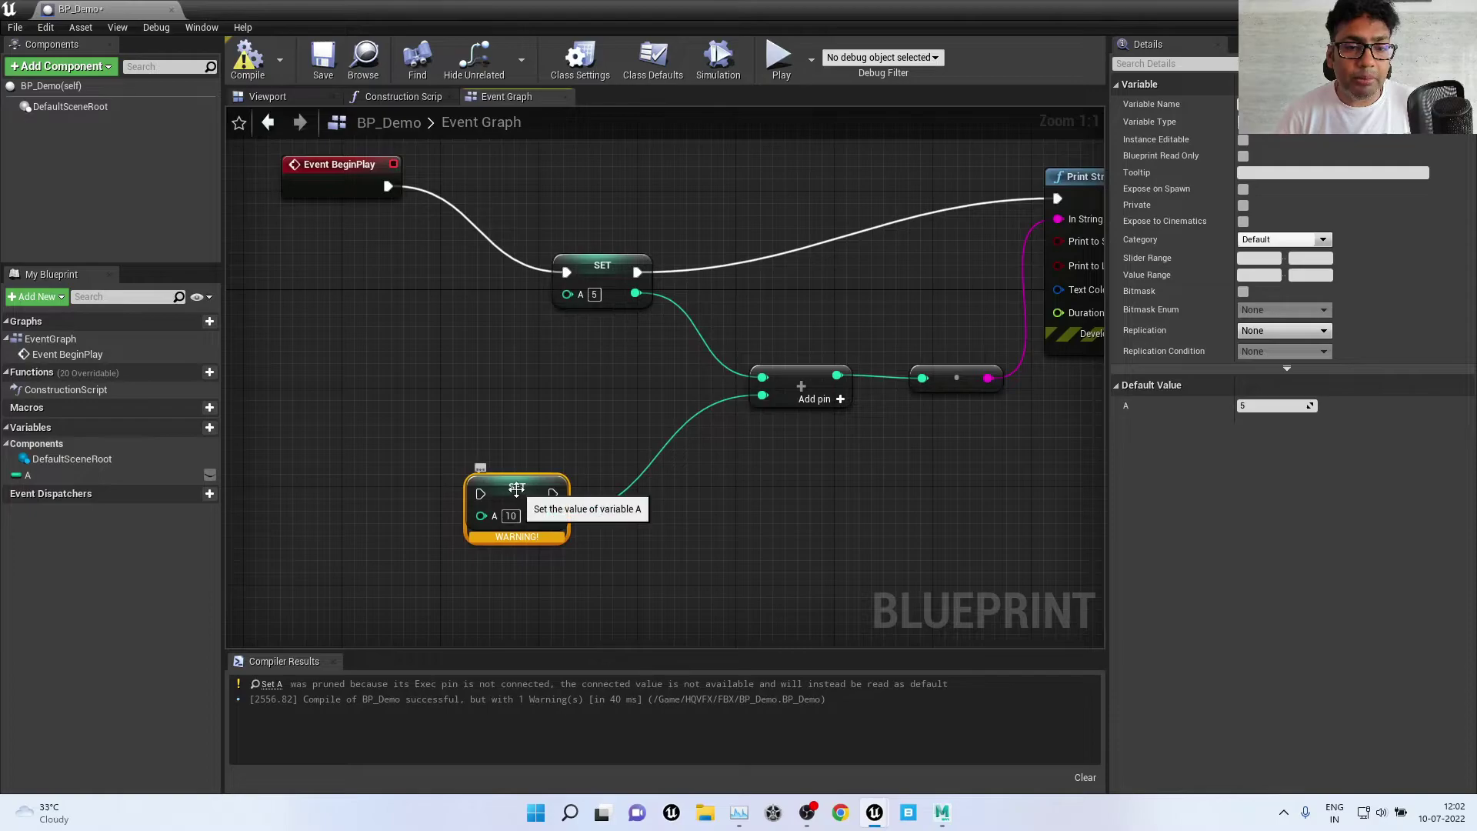
left_click_drag(522, 498, 608, 461)
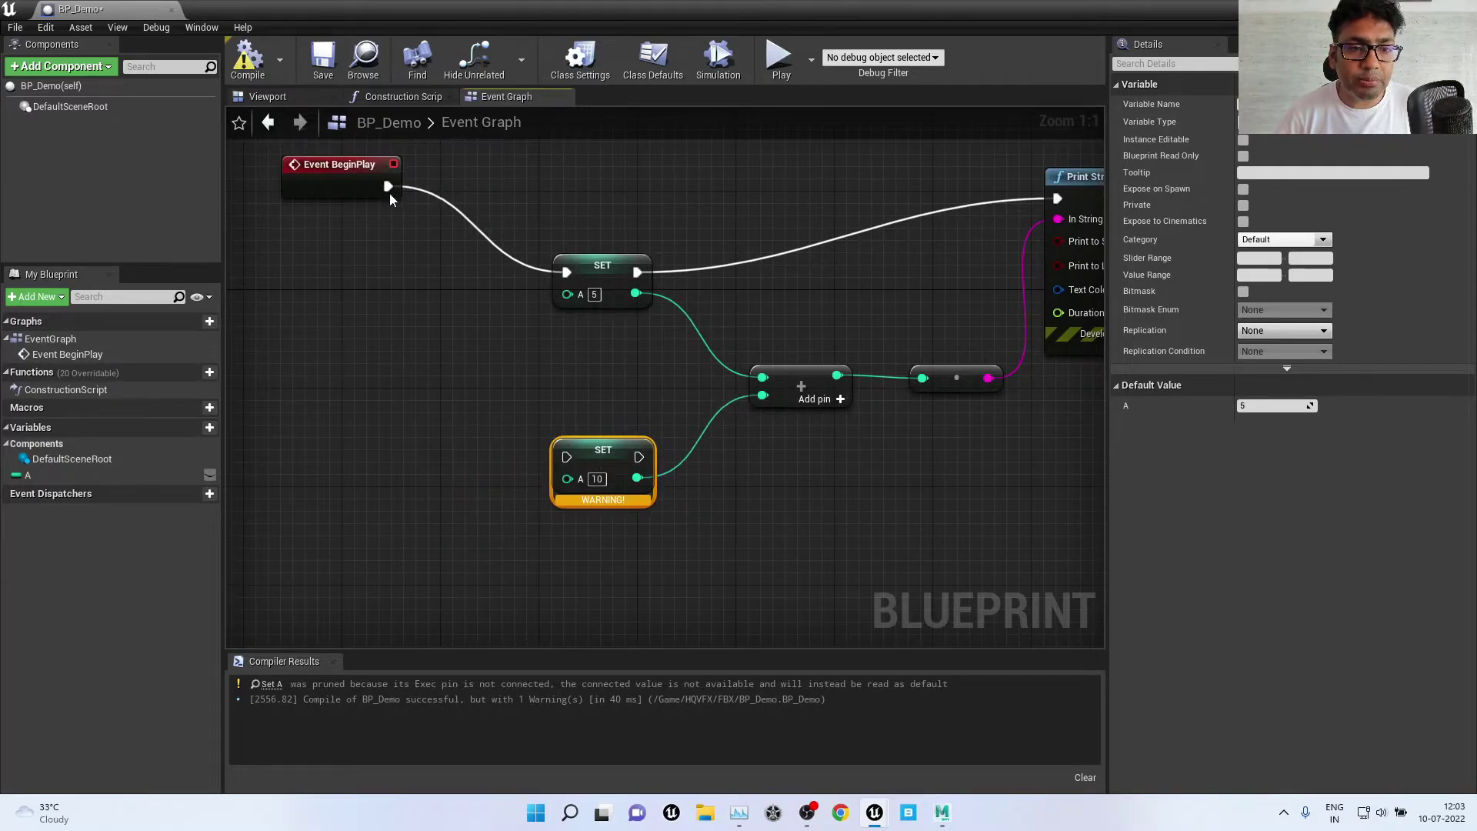
left_click_drag(388, 186, 566, 456)
left_click(619, 344)
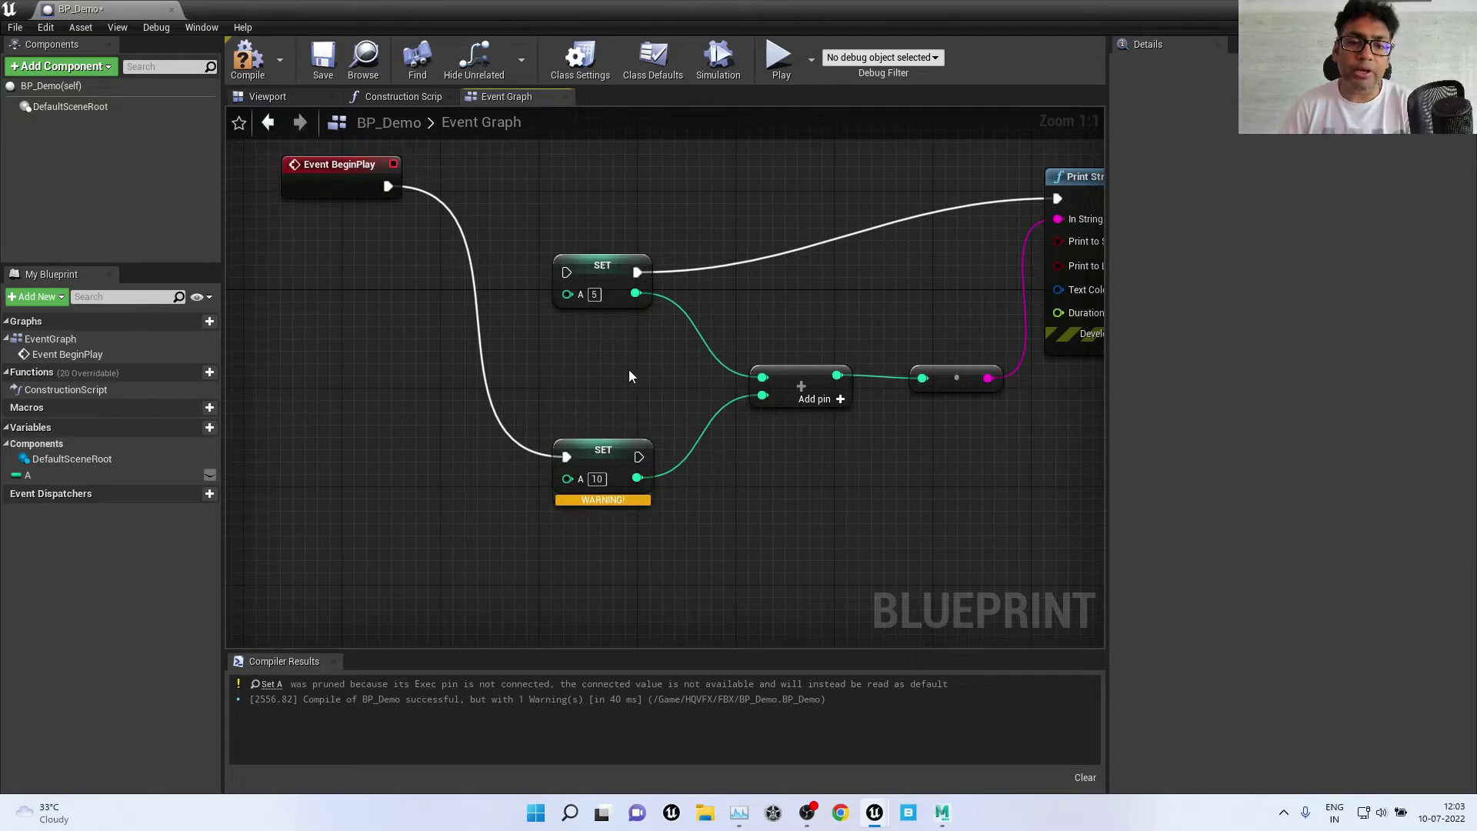
left_click(602, 453)
Step: Delete SET A (10), reconnect BeginPlay to SET A (5), and set Add's second input to 10
key("Delete")
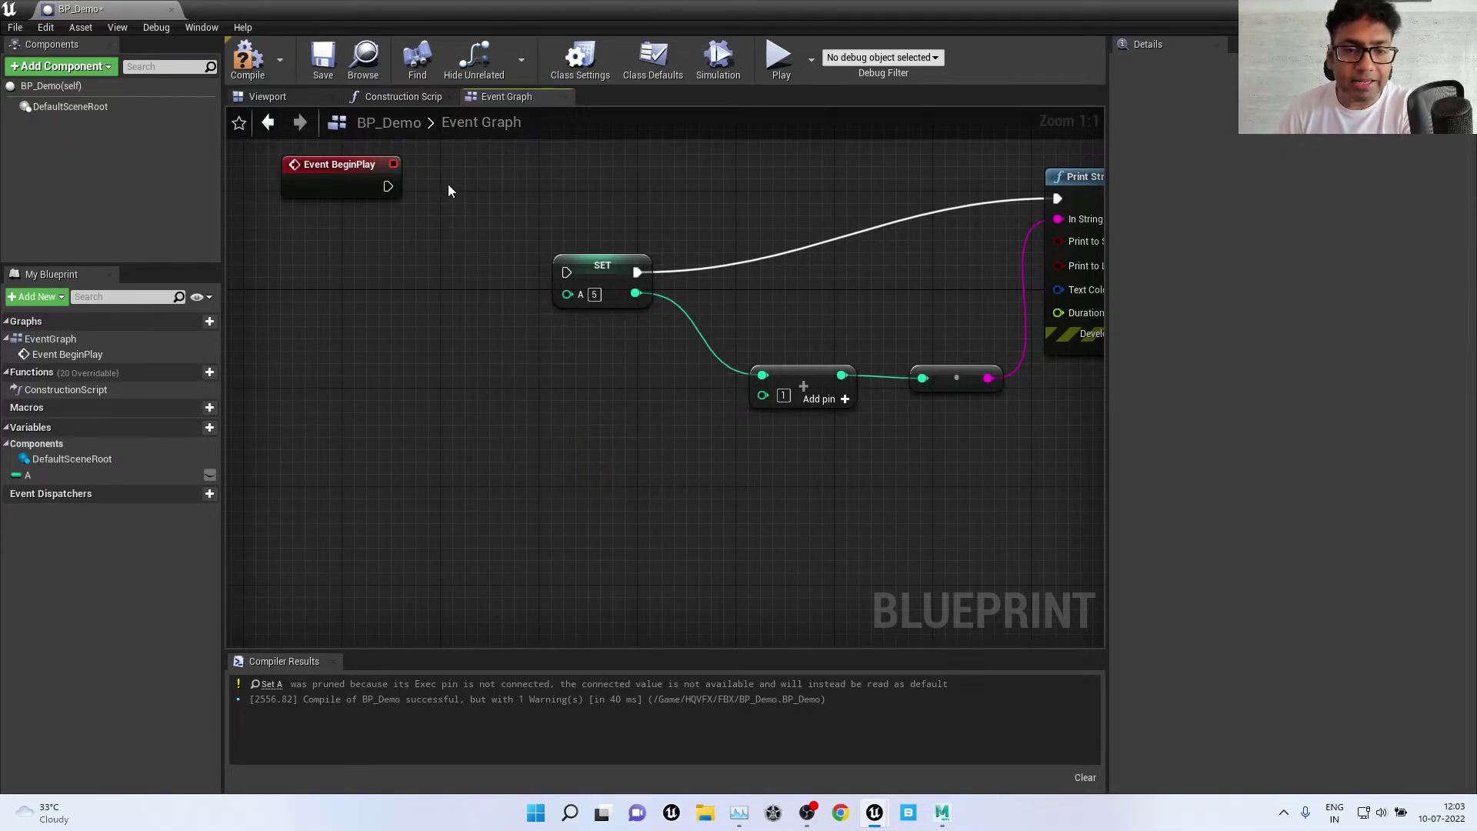
left_click_drag(386, 186, 566, 272)
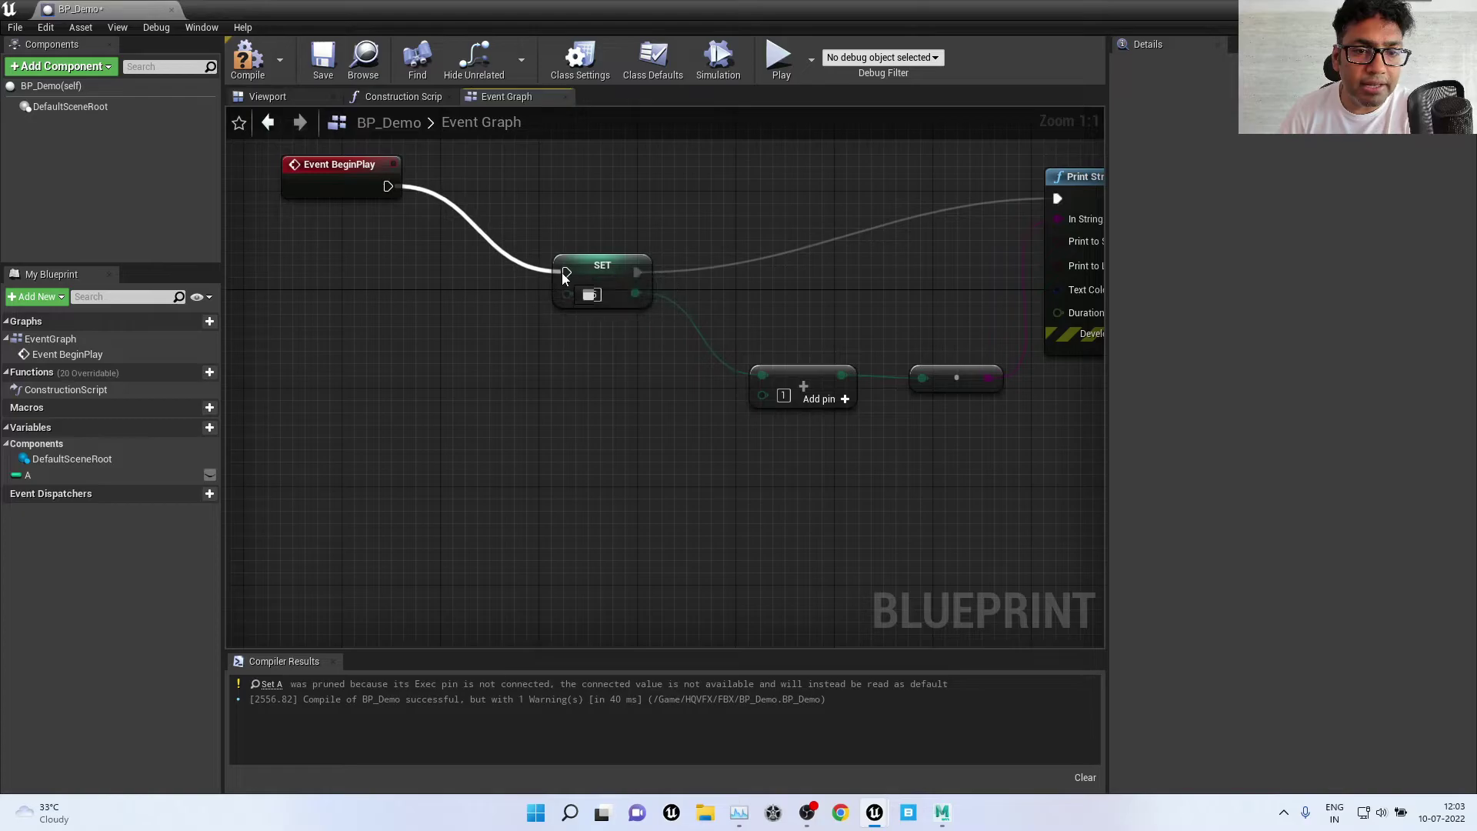
right_click_drag(657, 435, 445, 428)
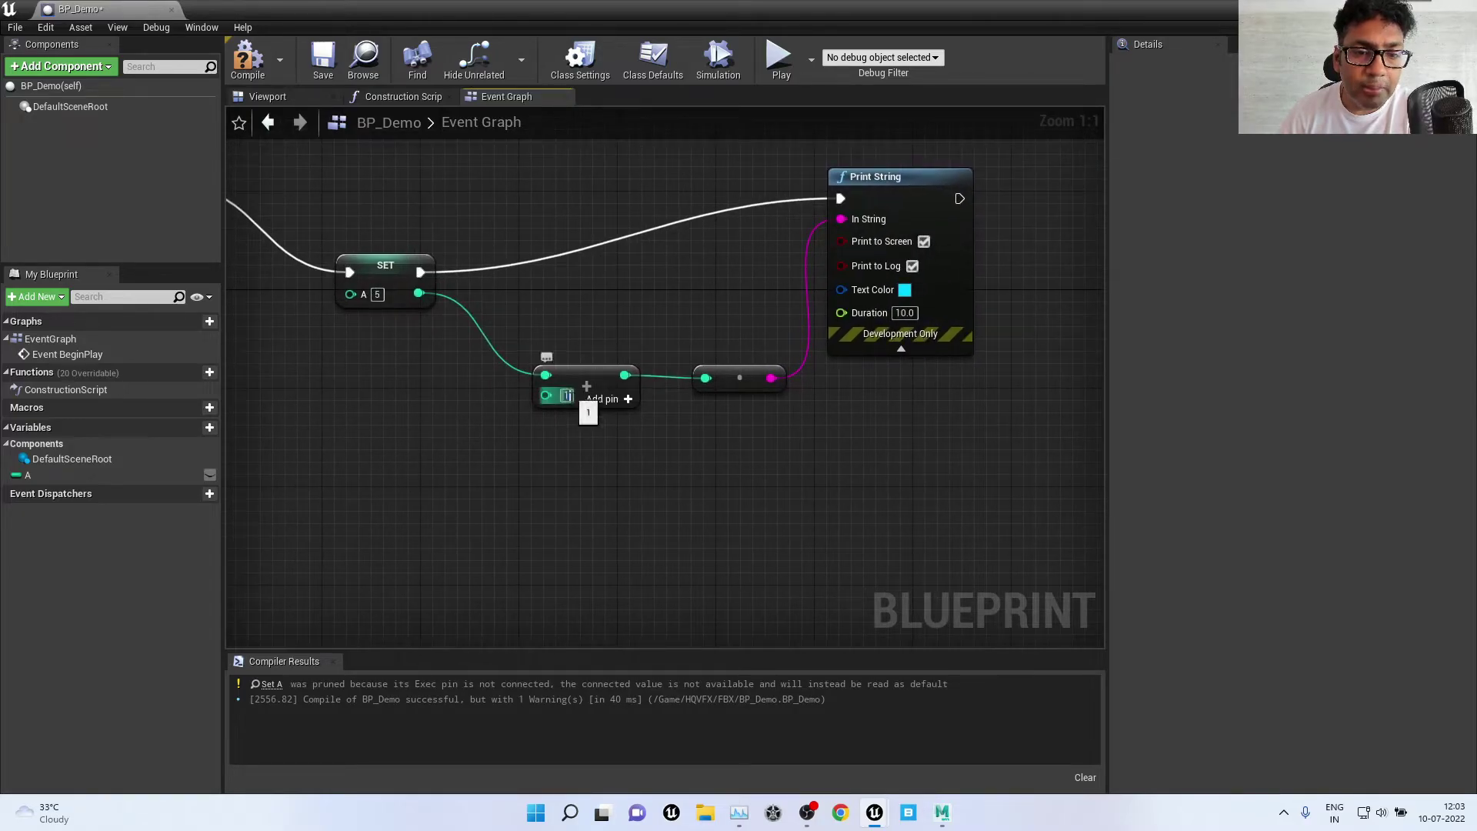
type("10")
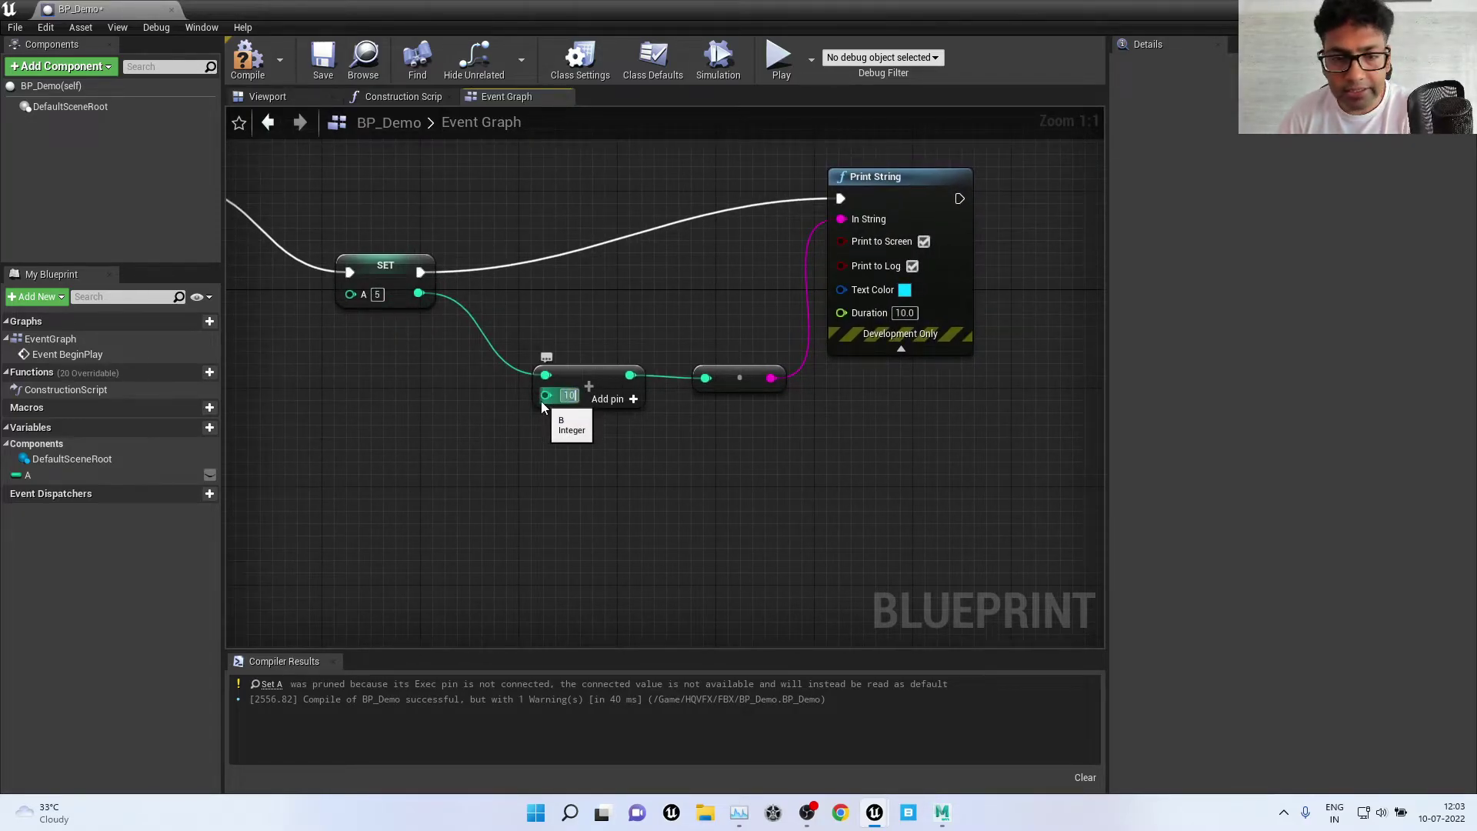
key("Return")
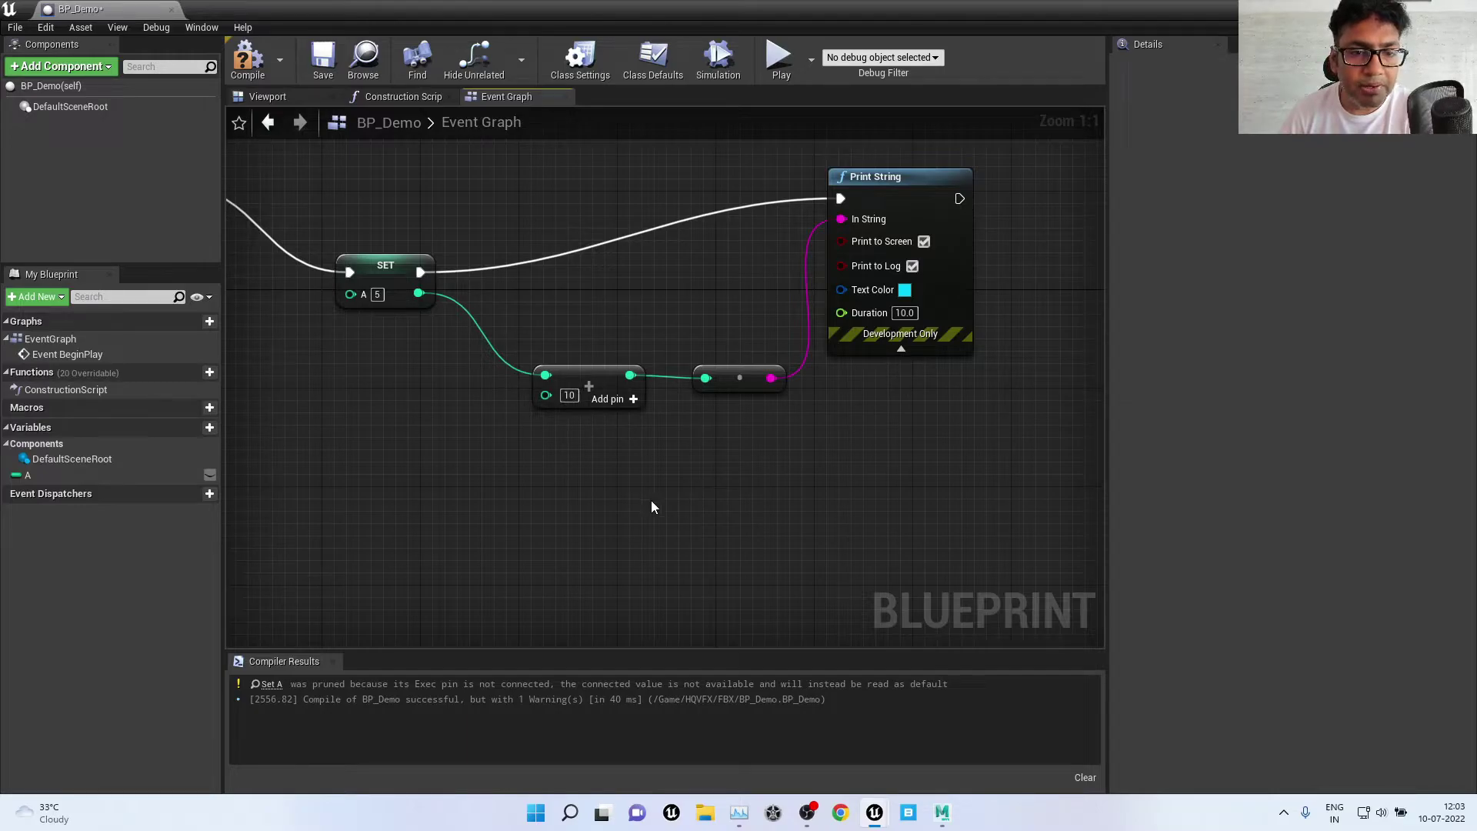
Step: Compile and save BP_Demo, then return to the ThirdPersonExampleMap level editor
right_click_drag(574, 498, 658, 457)
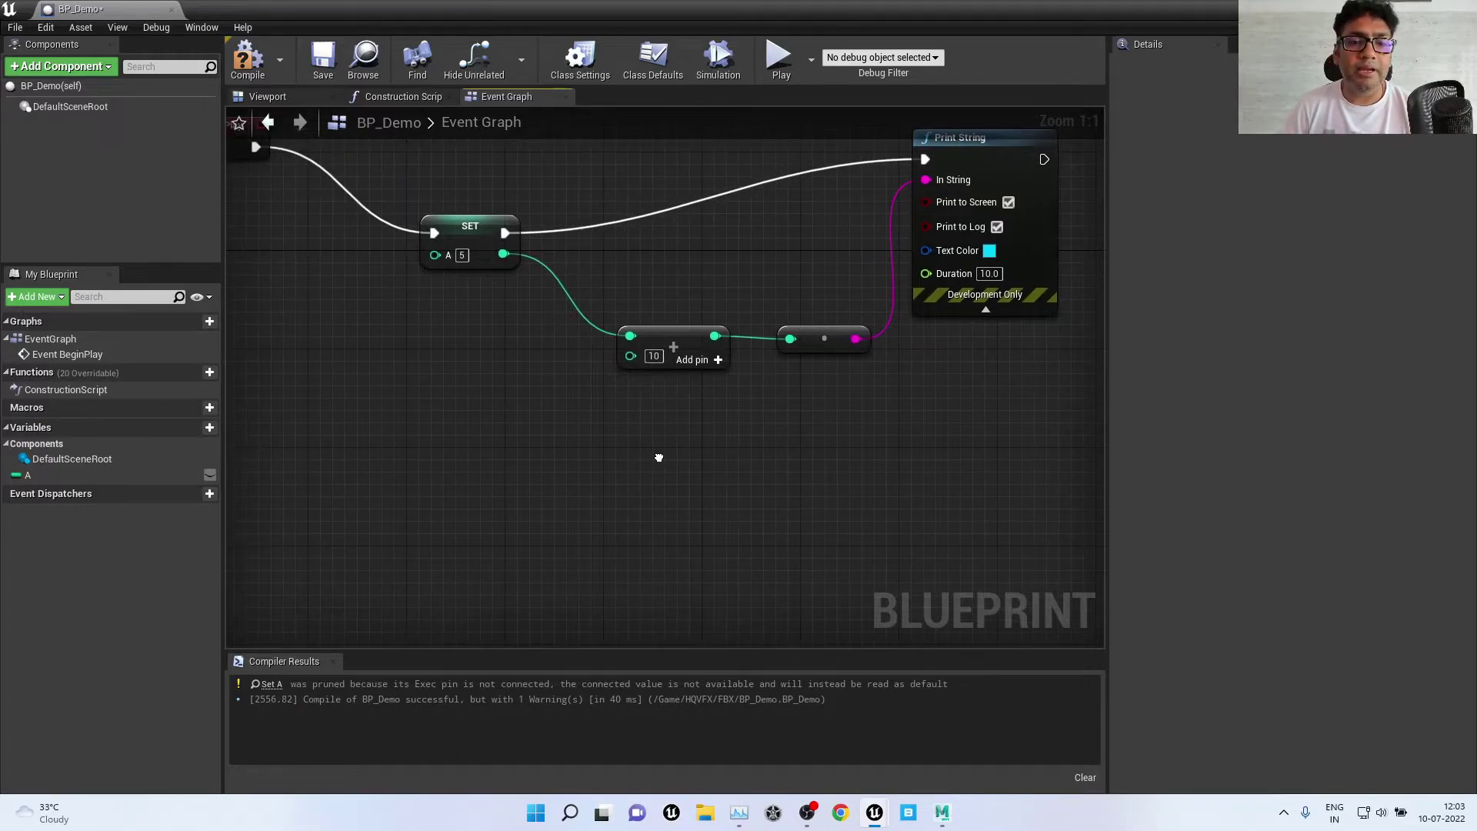
left_click(248, 60)
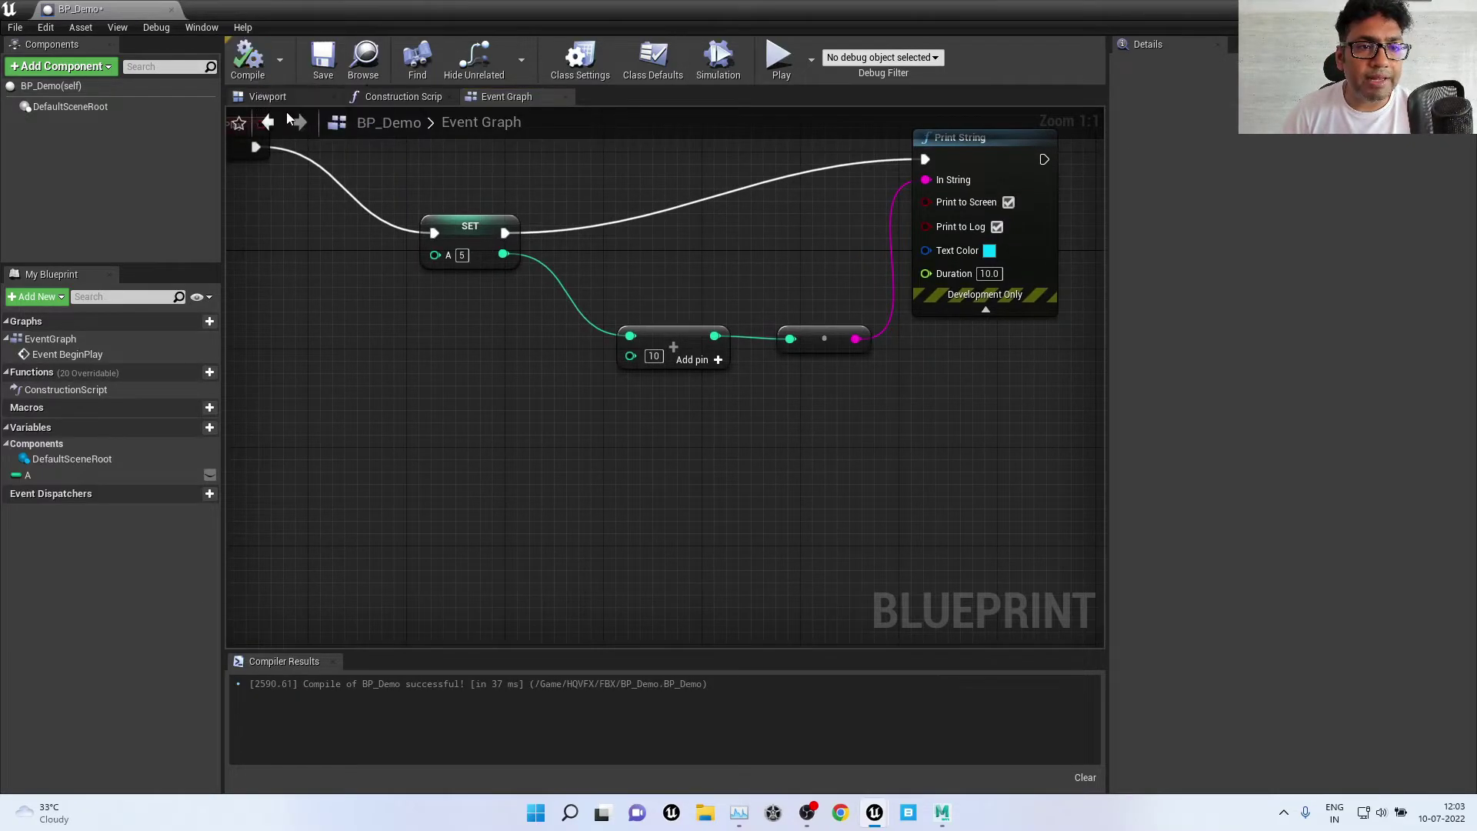
left_click(325, 61)
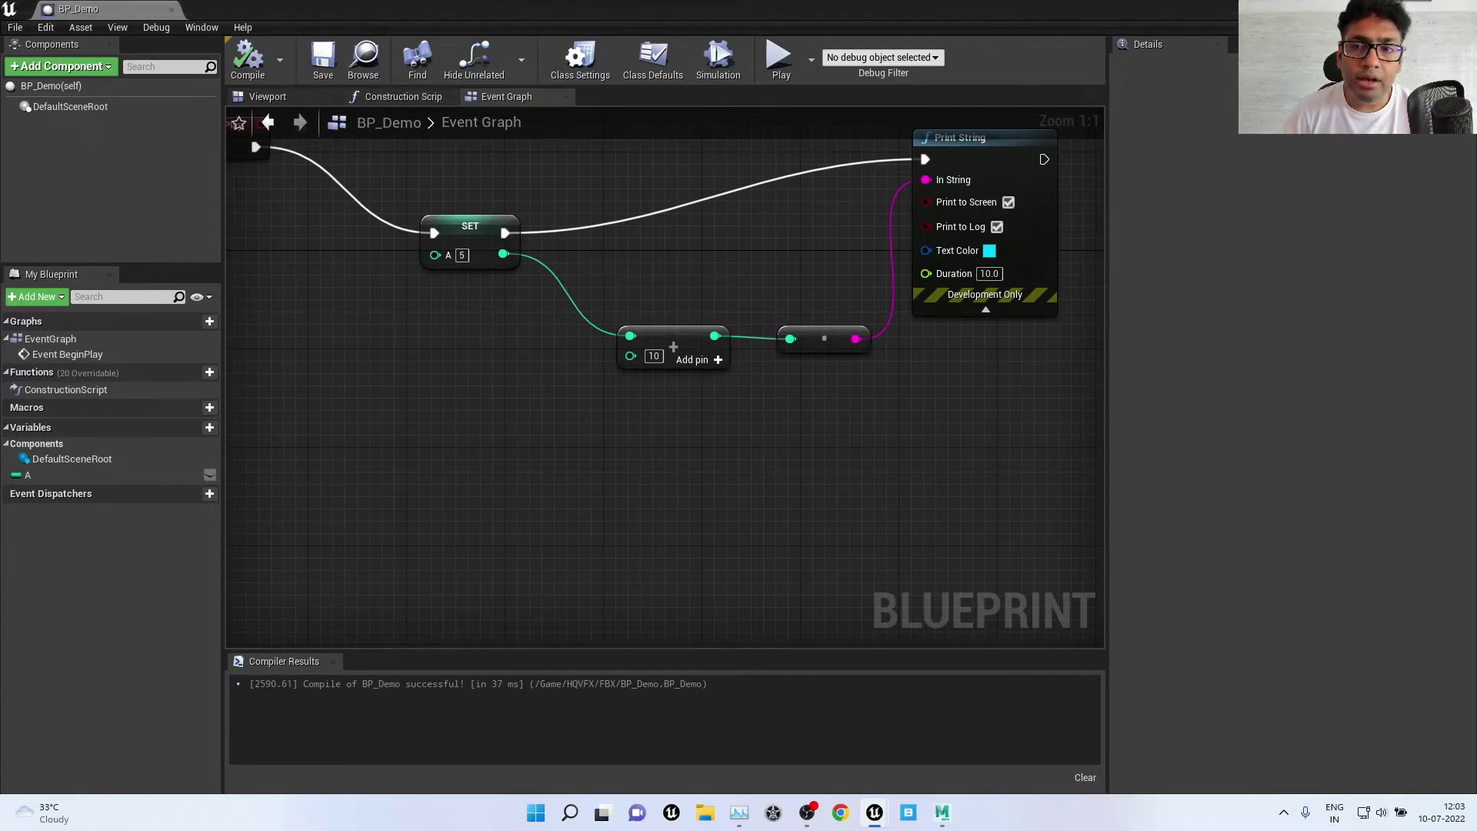
key("alt+Tab")
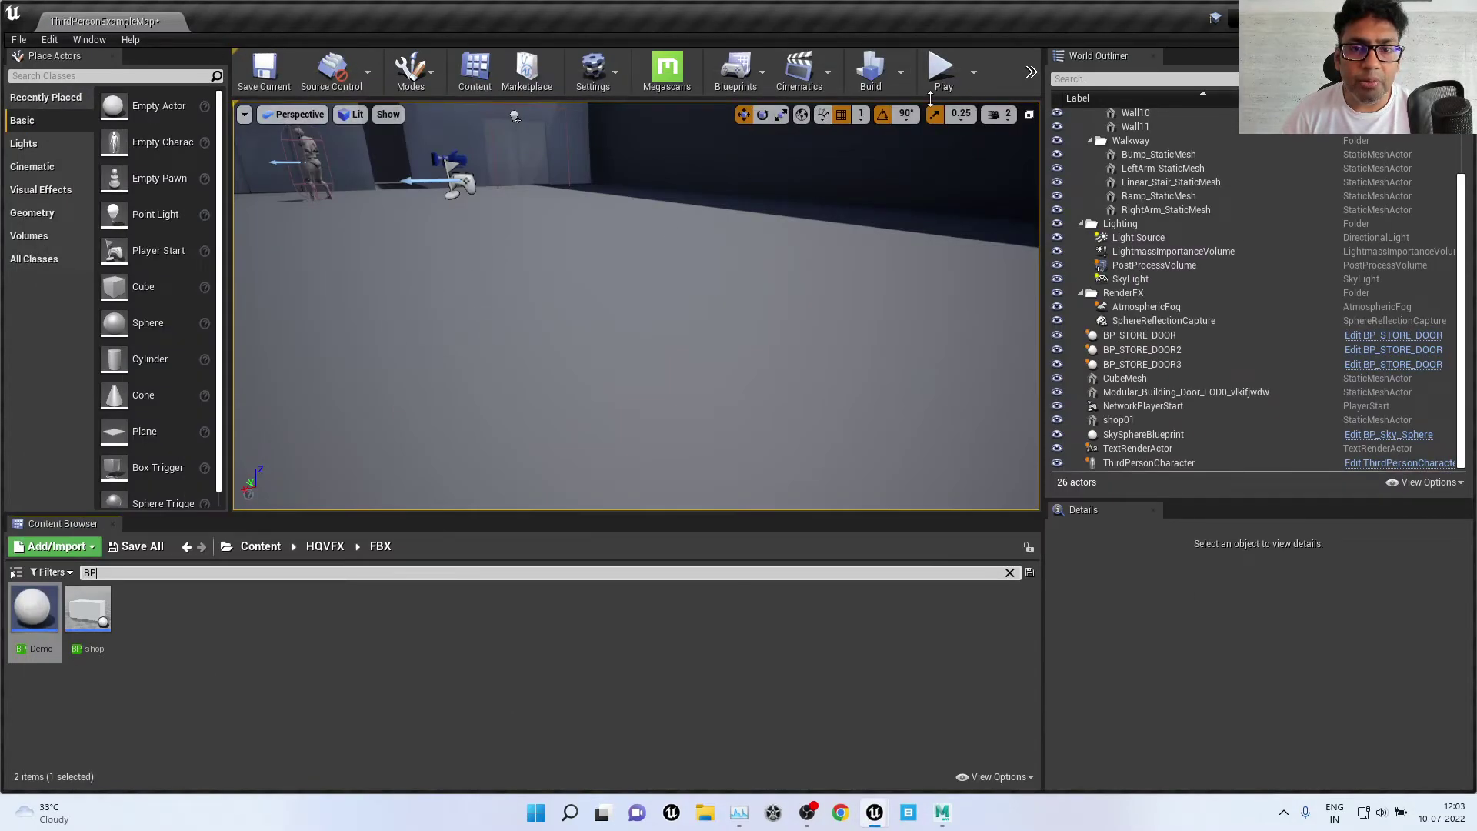
Step: Play-test the level in the editor, then stop the session with Esc
left_click(942, 70)
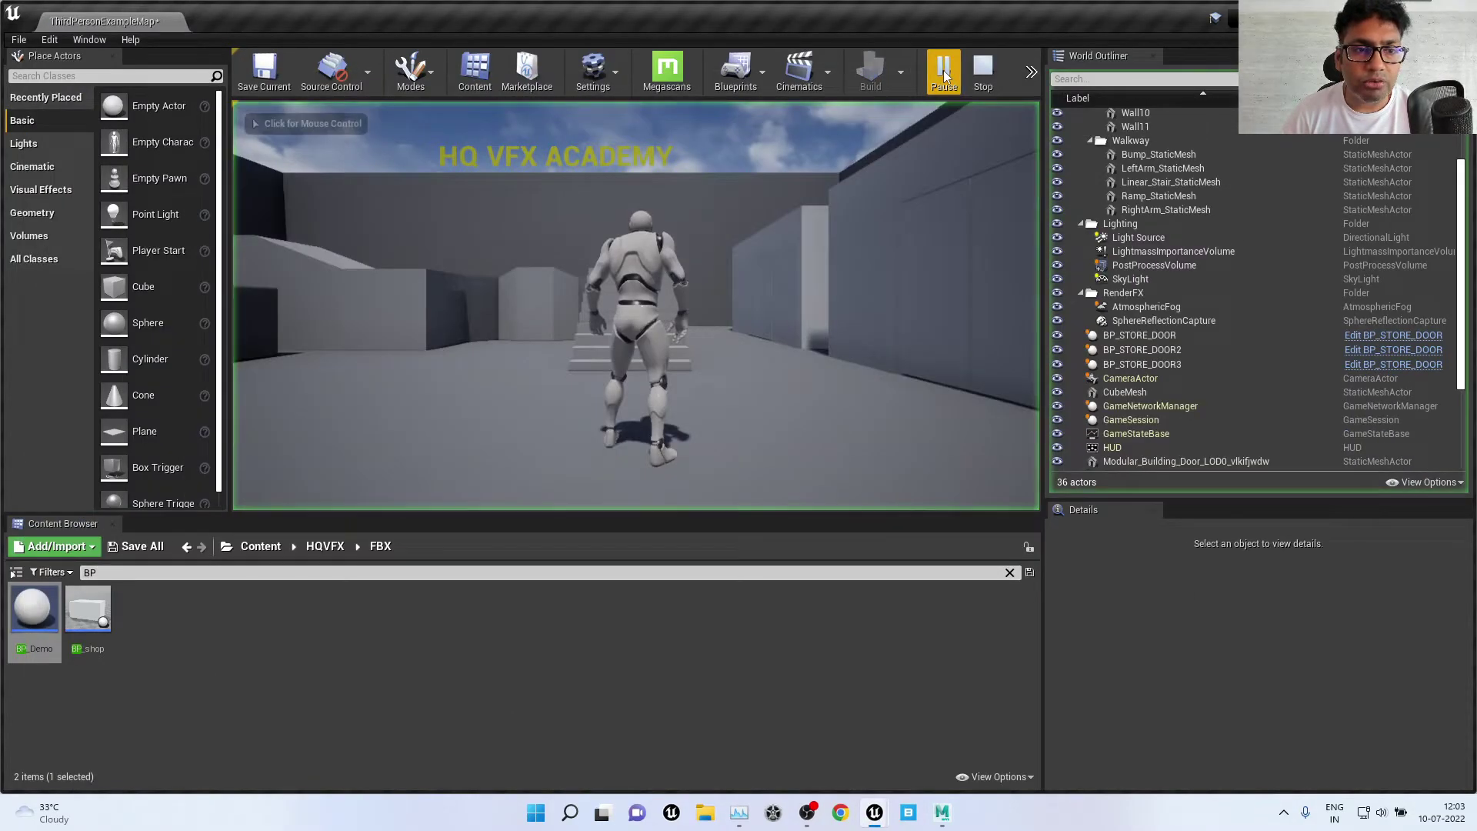
left_click(693, 296)
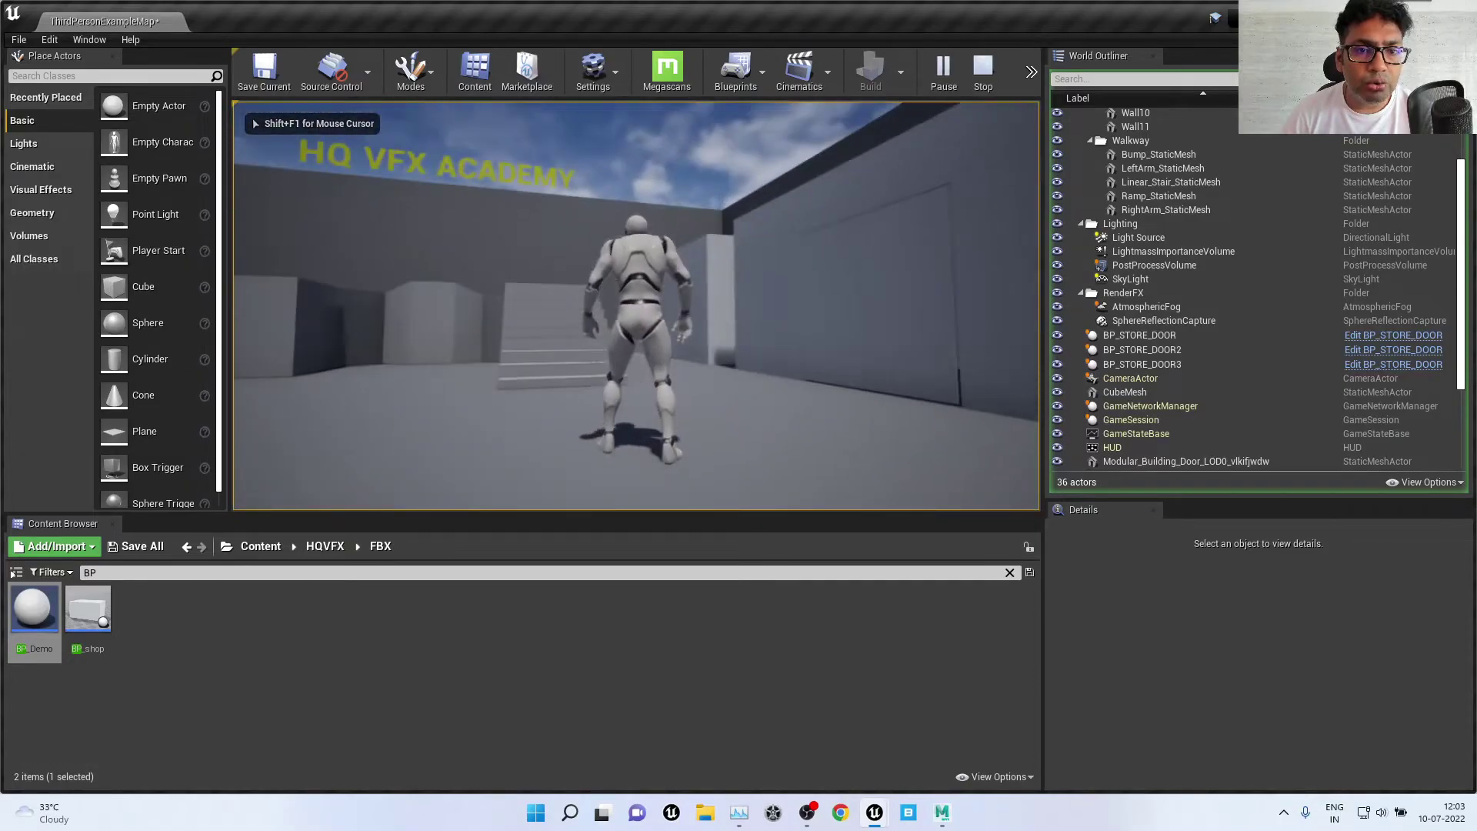
key("Escape")
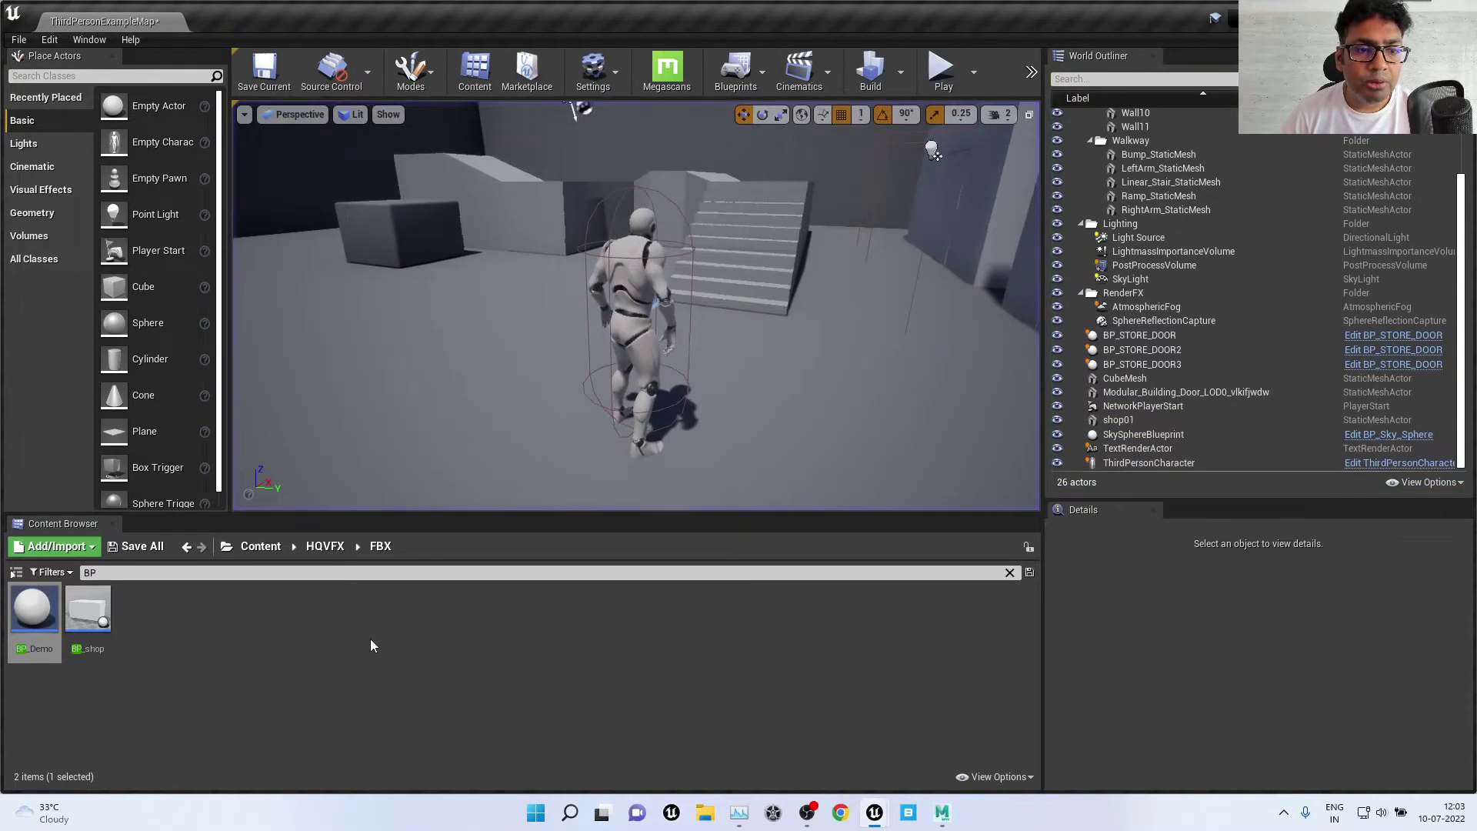
Step: Reopen BP_Demo and pan its Event Graph to show Event BeginPlay
mouse_move(98, 597)
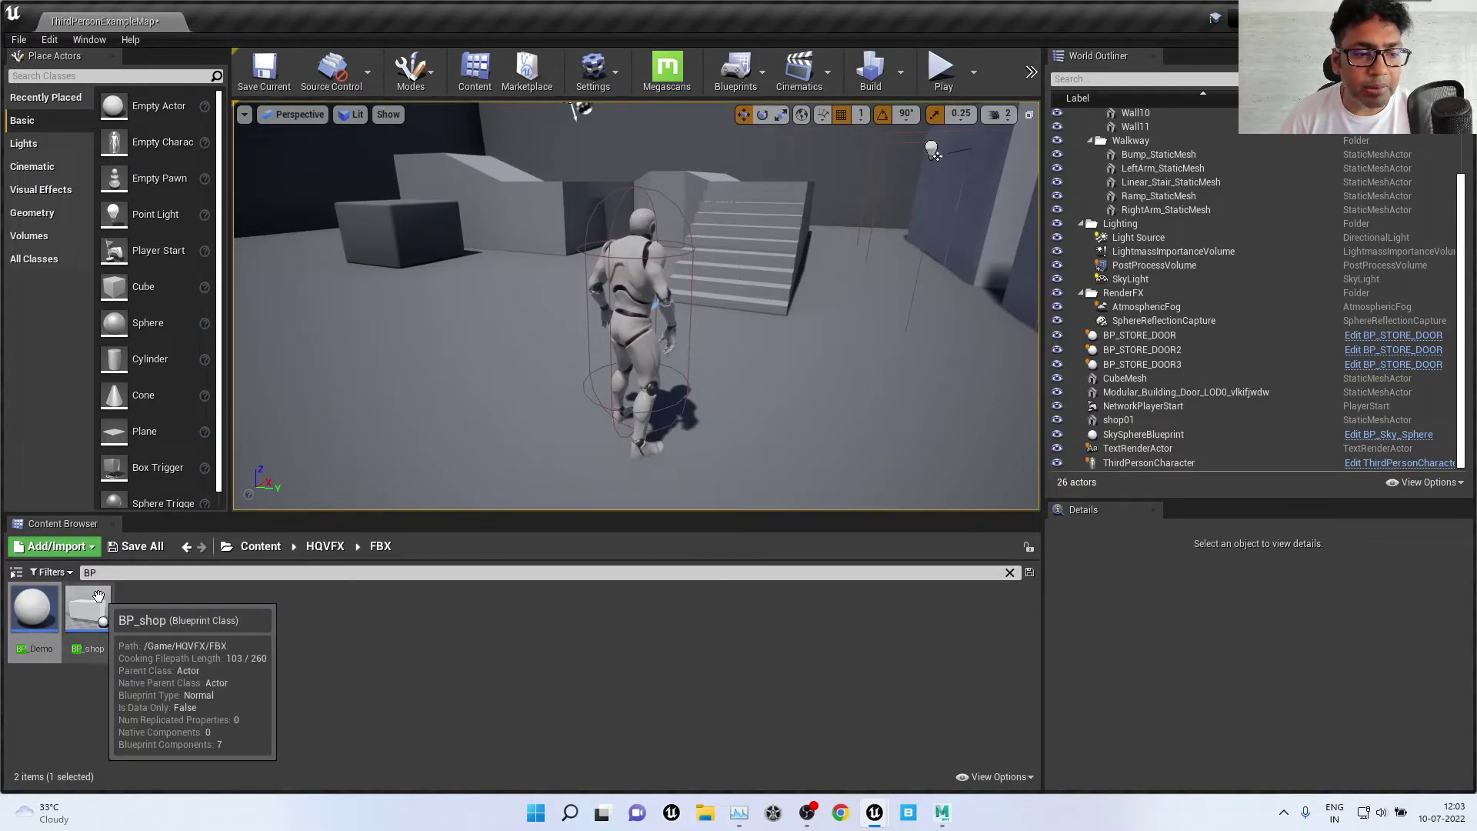
double_click(33, 609)
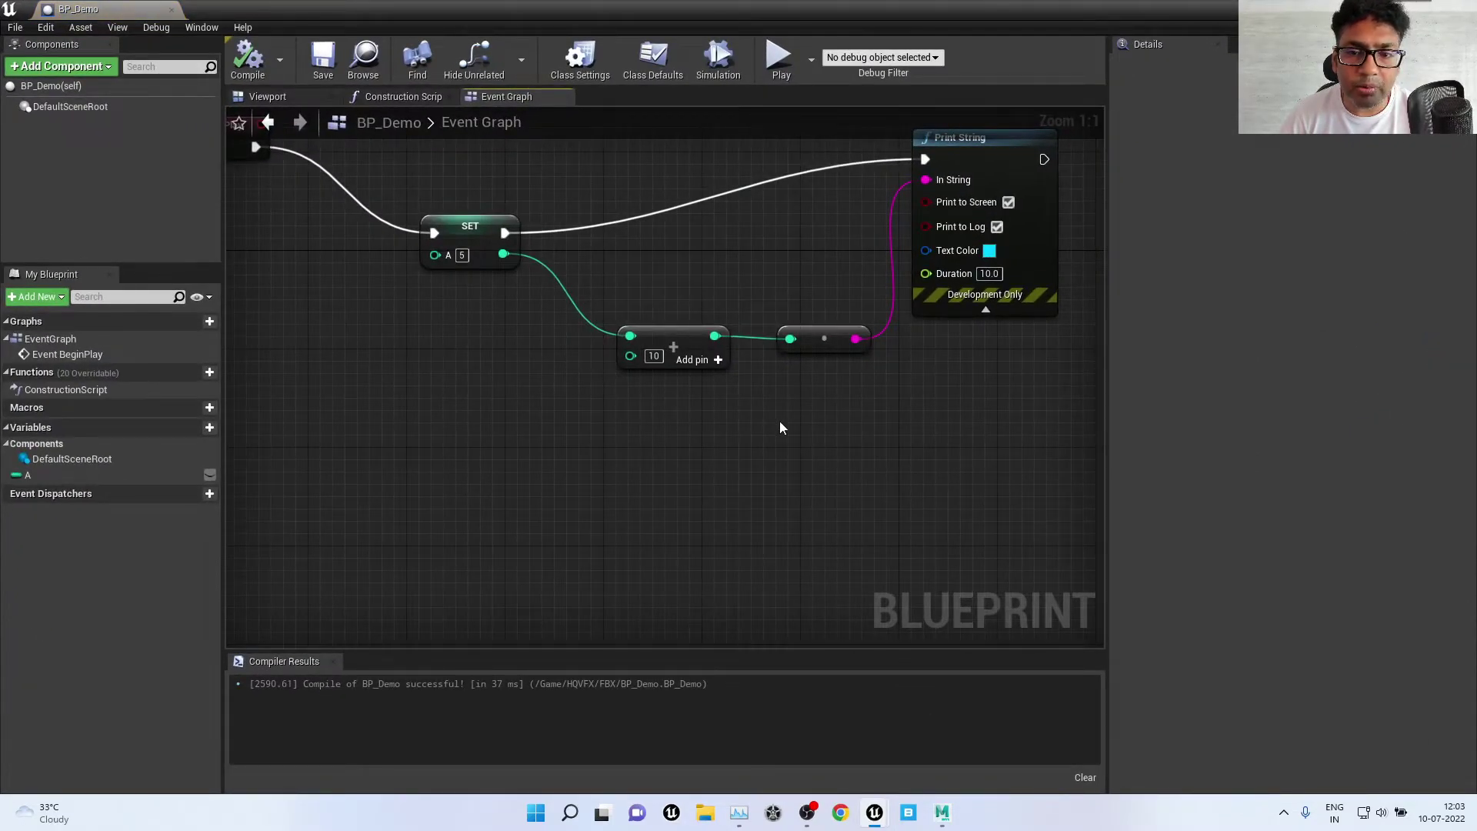
right_click_drag(690, 529, 833, 539)
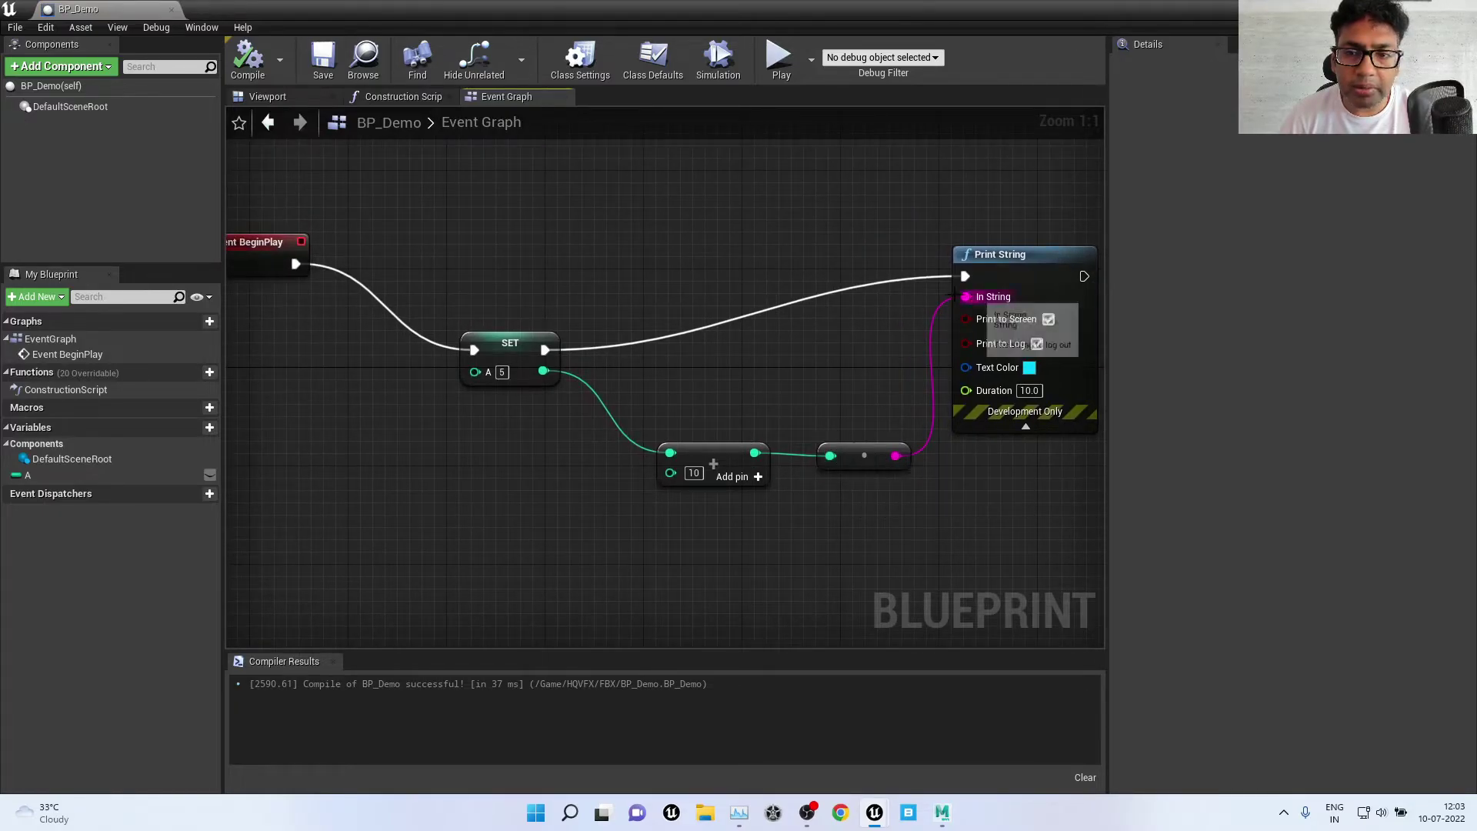
mouse_move(751, 382)
right_mouse_down()
mouse_move(896, 401)
mouse_move(615, 383)
right_mouse_up()
Step: Expand Print String's advanced pins and set its Duration to 50
left_click(896, 278)
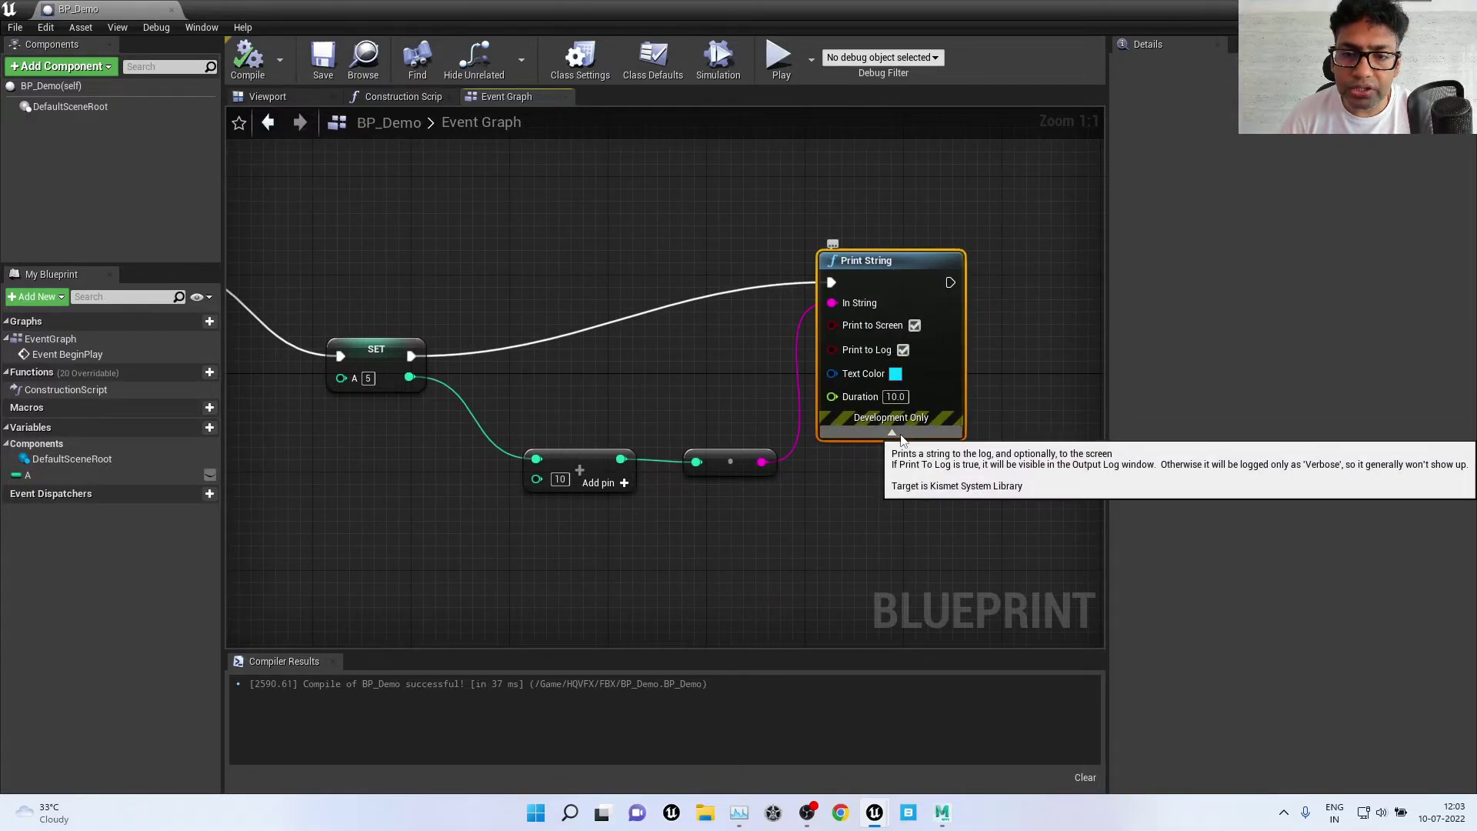
left_click(892, 432)
left_click(870, 335)
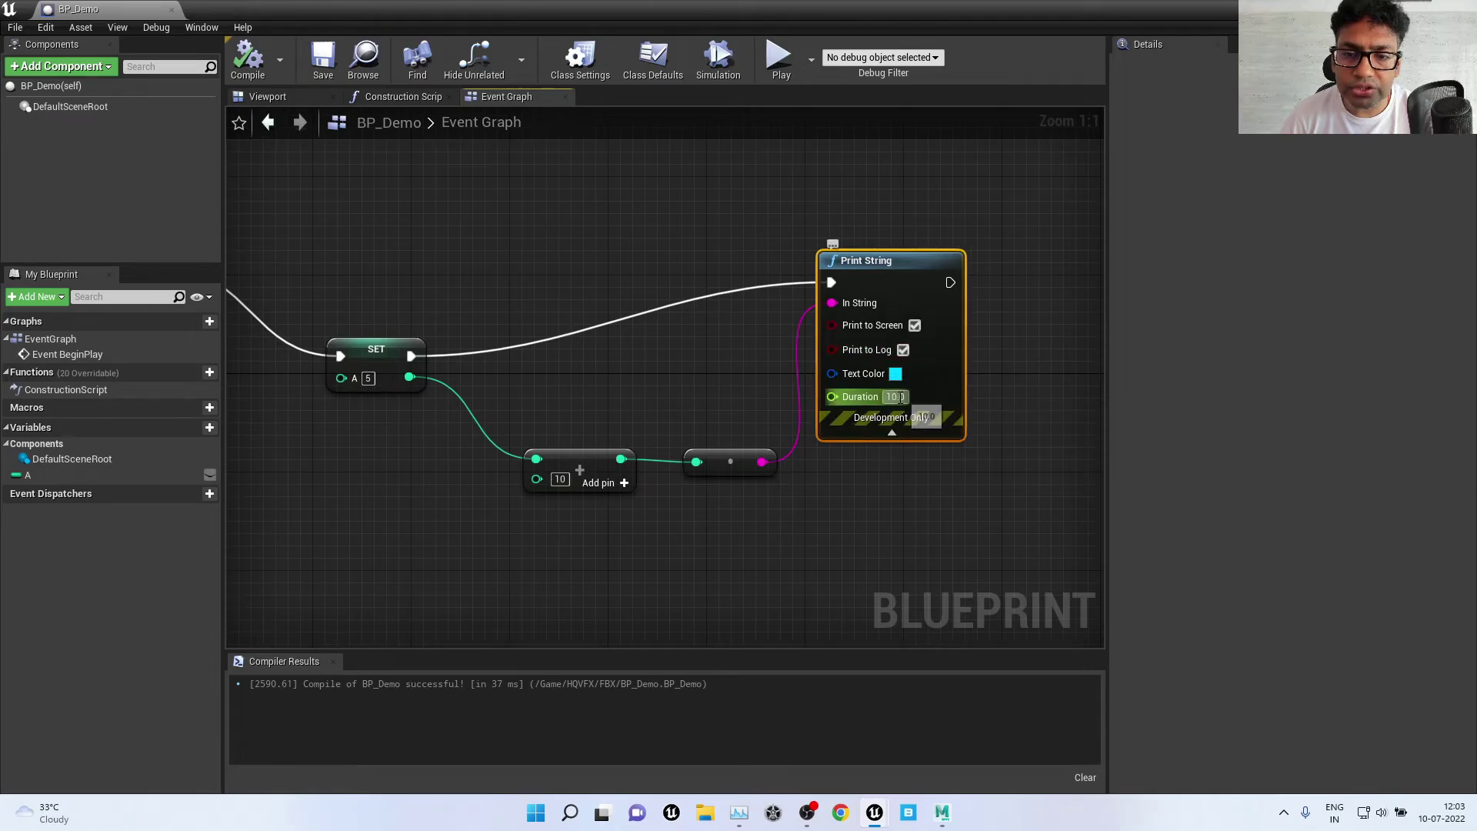
left_click(896, 397)
type("5")
key("Return")
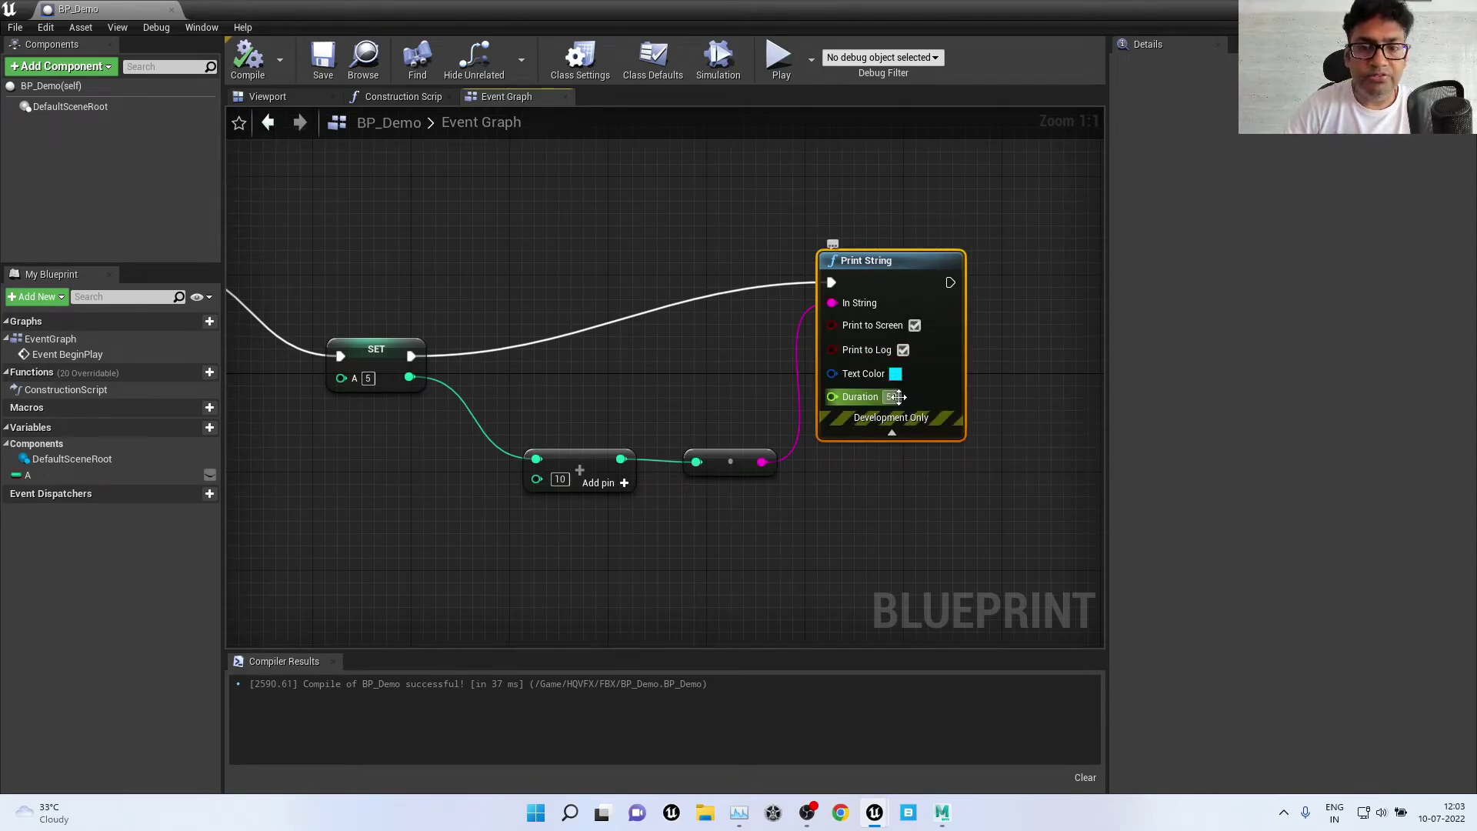
Step: Nudge the Add node, compile BP_Demo, and return to the level editor
left_click(881, 608)
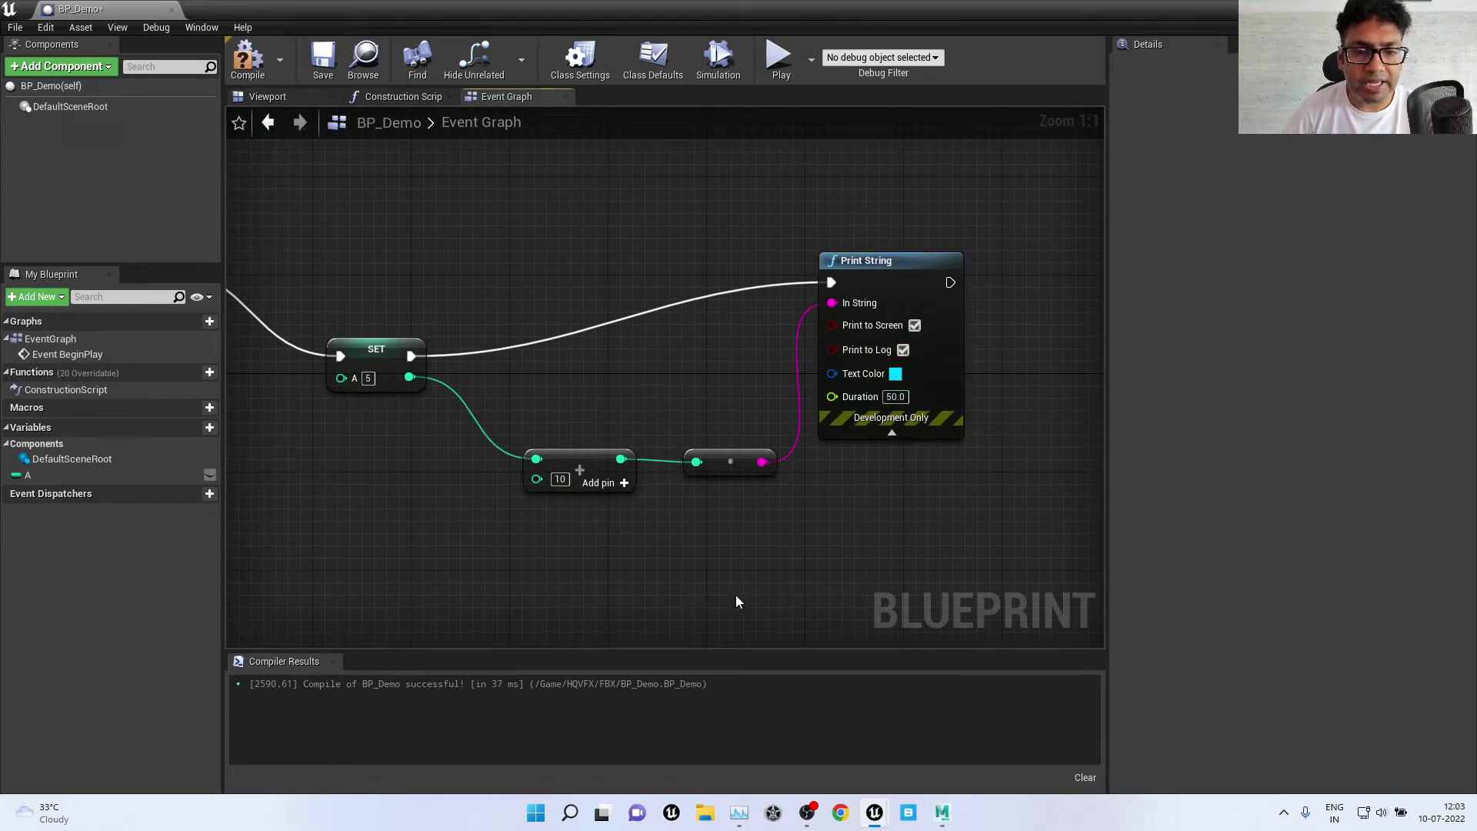
left_click_drag(584, 456, 572, 468)
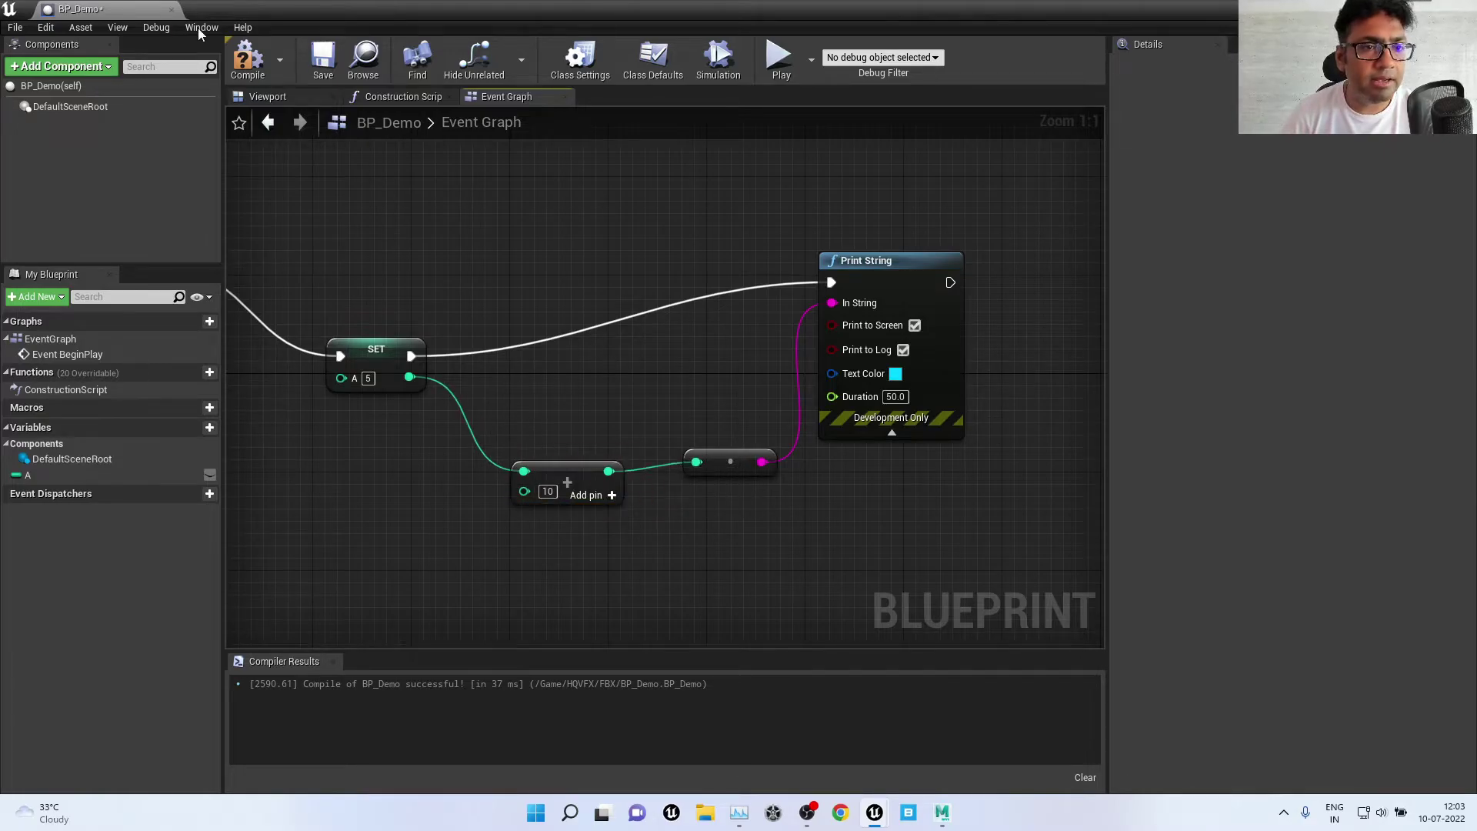
left_click(247, 58)
mouse_move(357, 194)
right_mouse_down()
mouse_move(669, 287)
mouse_move(630, 240)
right_mouse_up()
left_click(387, 297)
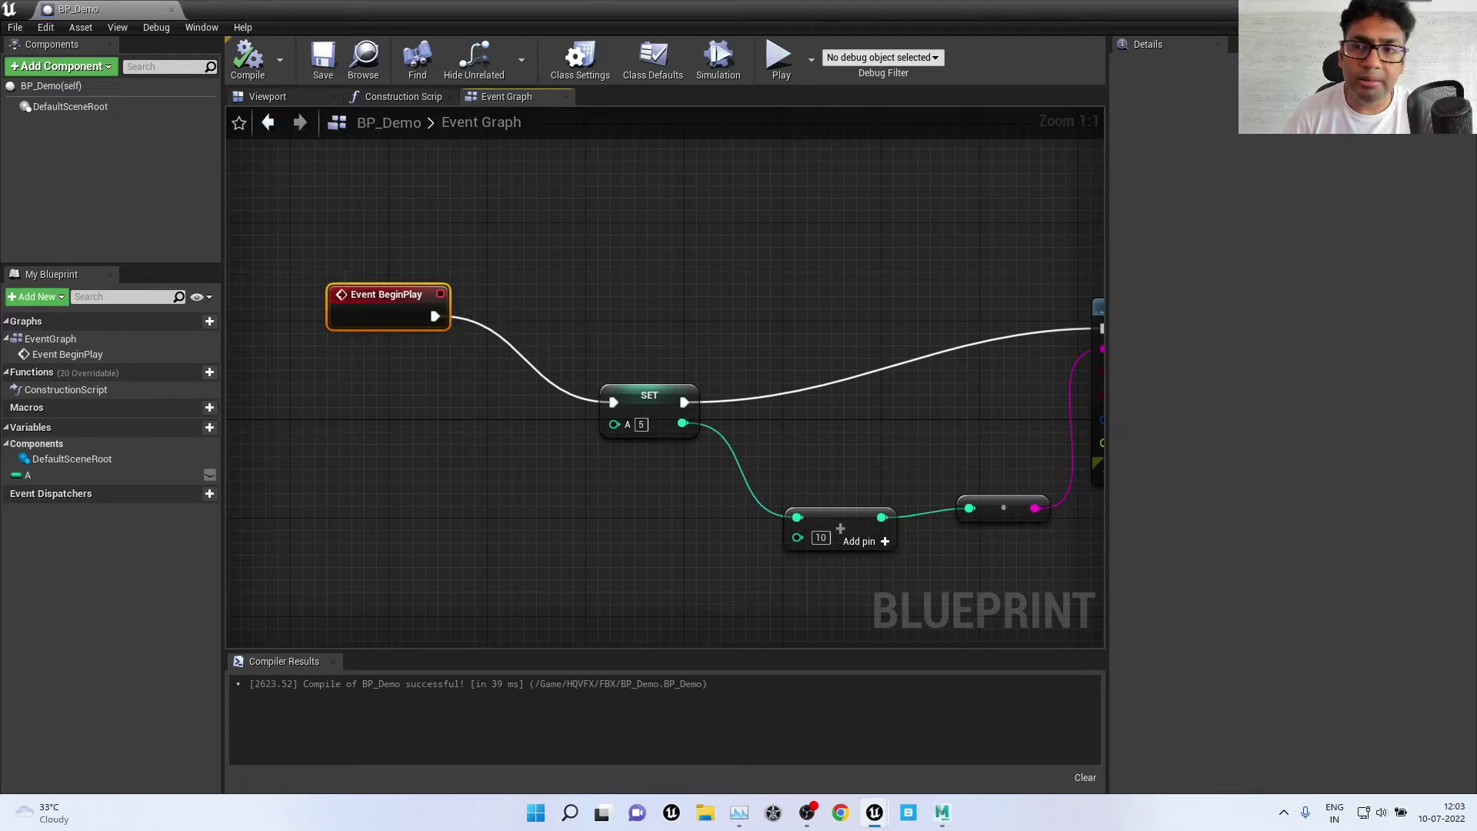
key("alt+Tab")
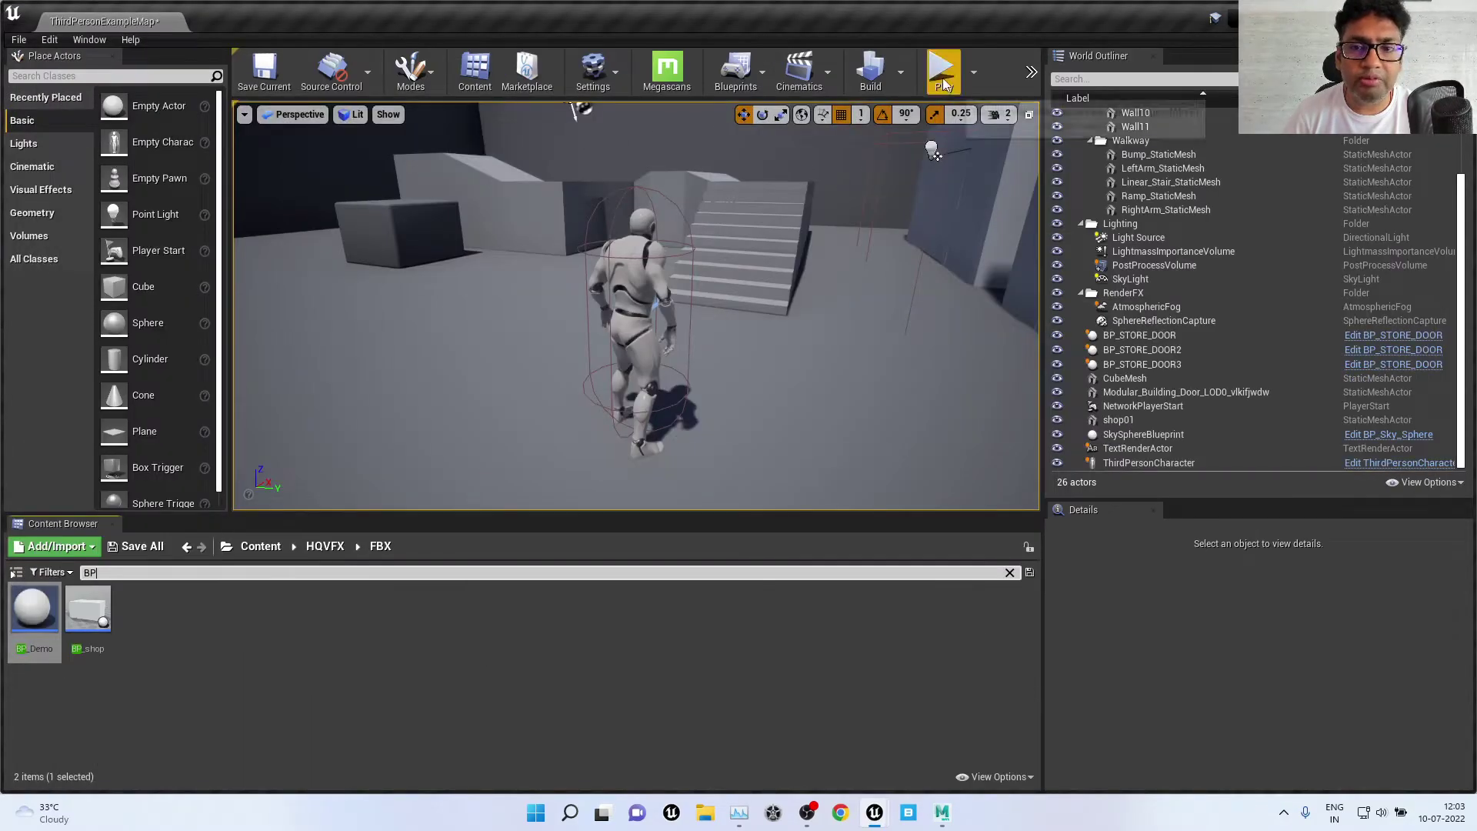
Step: Play-test the level, running the character forward, then stop the session
left_click(944, 85)
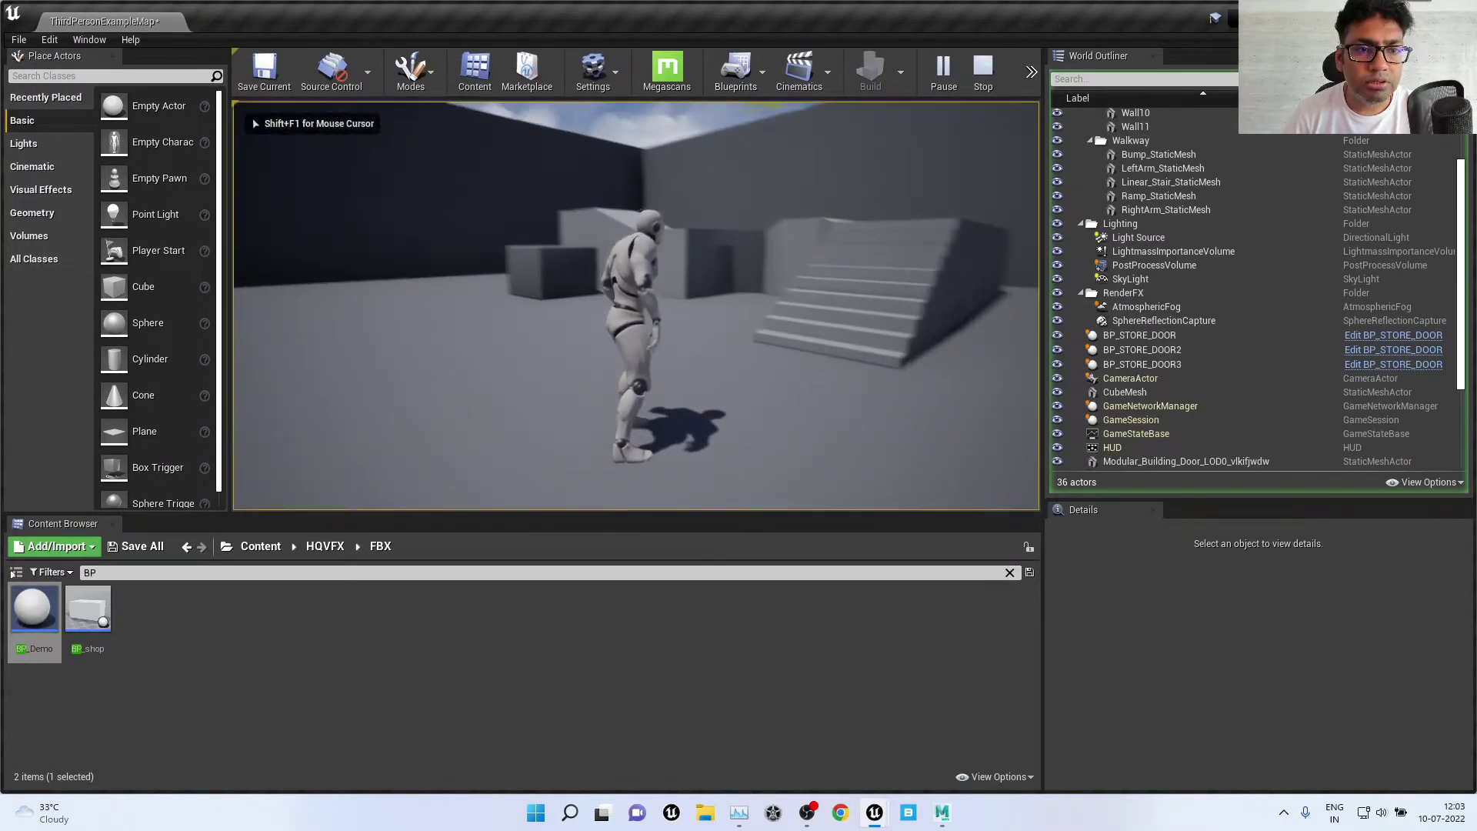
key("w")
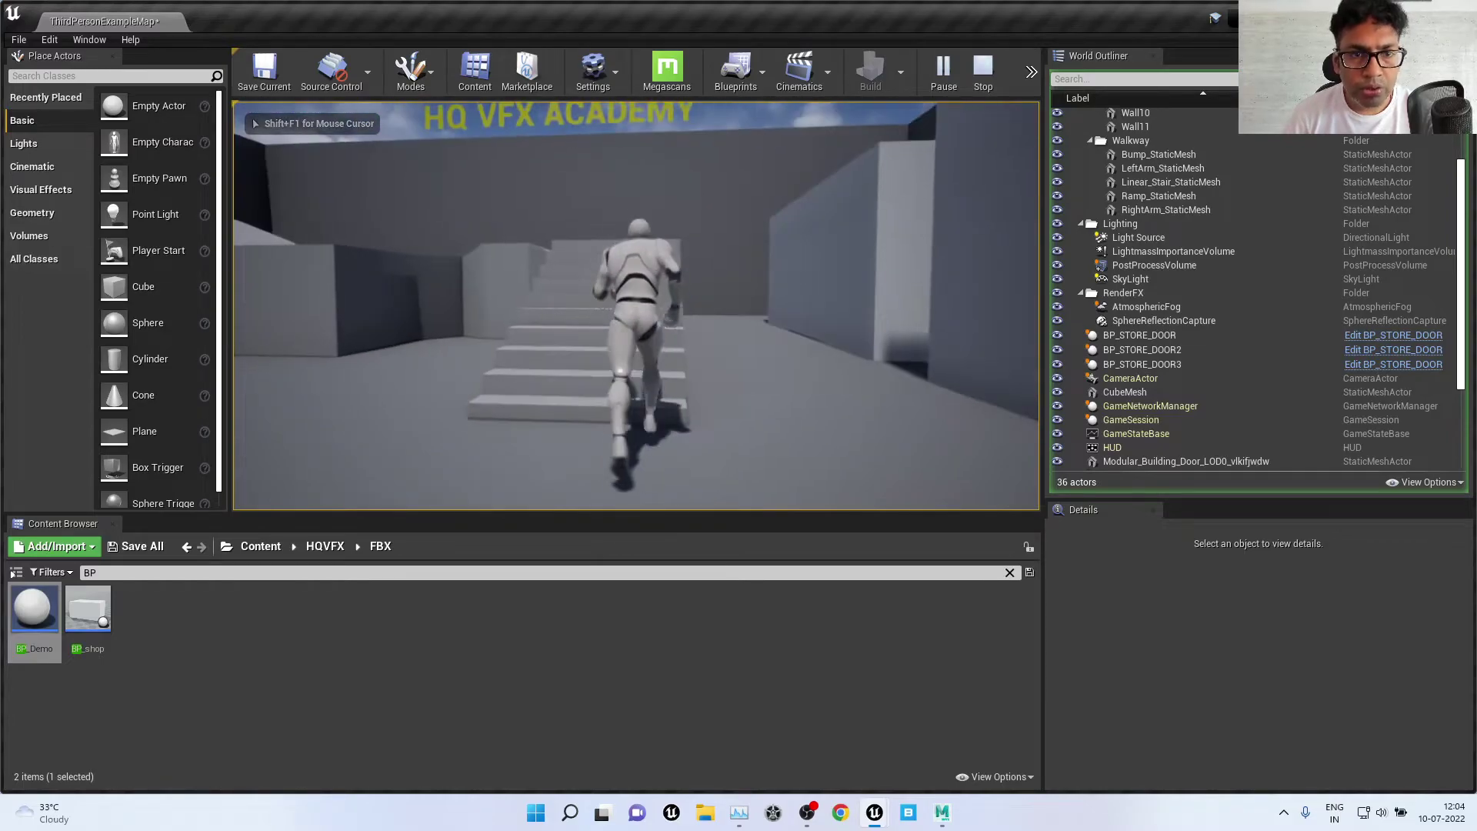
key("Escape")
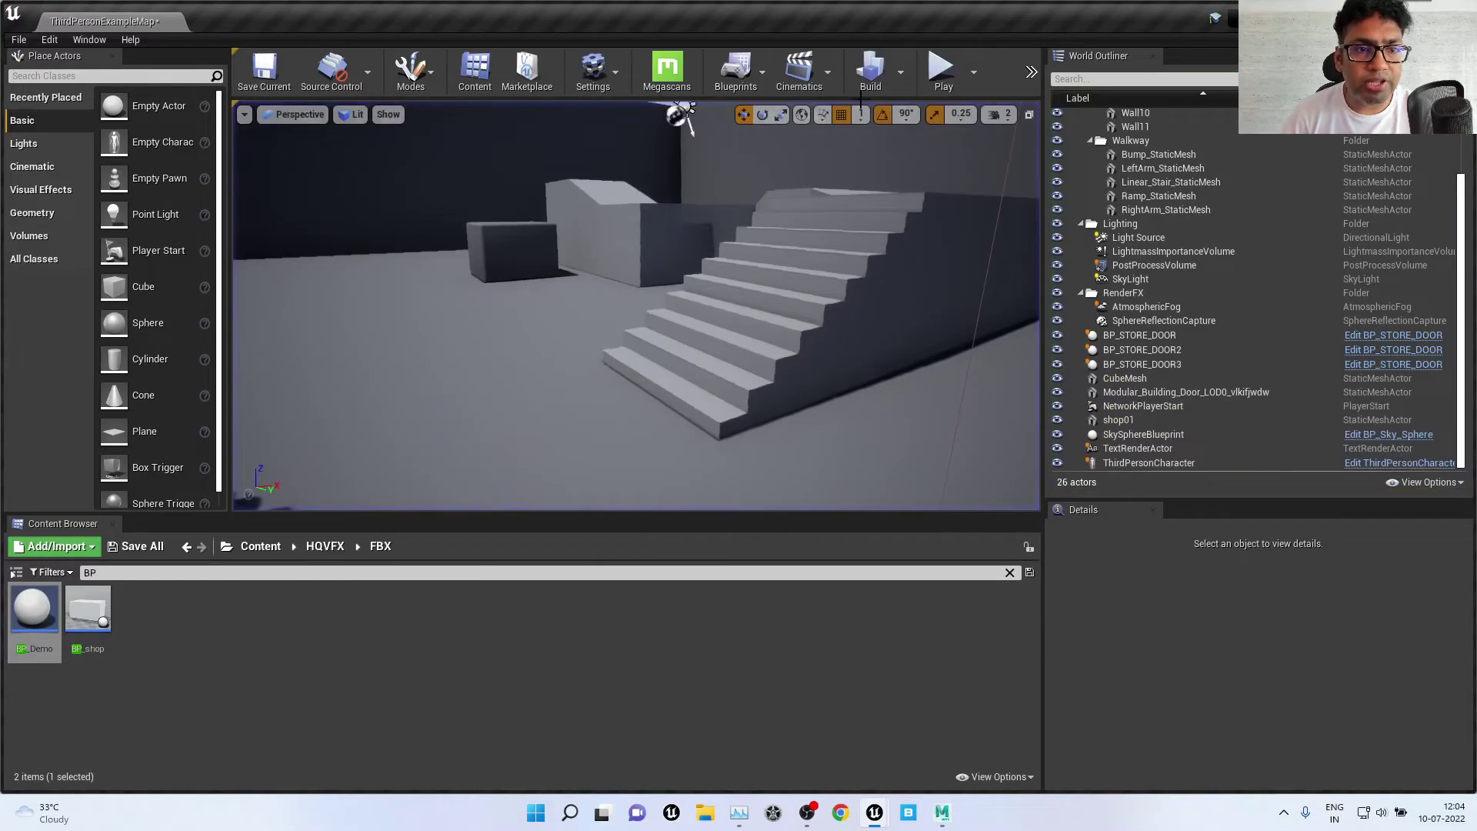
Step: Place BP_Demo in the level, play-test it to see 15 printed, and reopen the Blueprint
left_click_drag(34, 608, 423, 336)
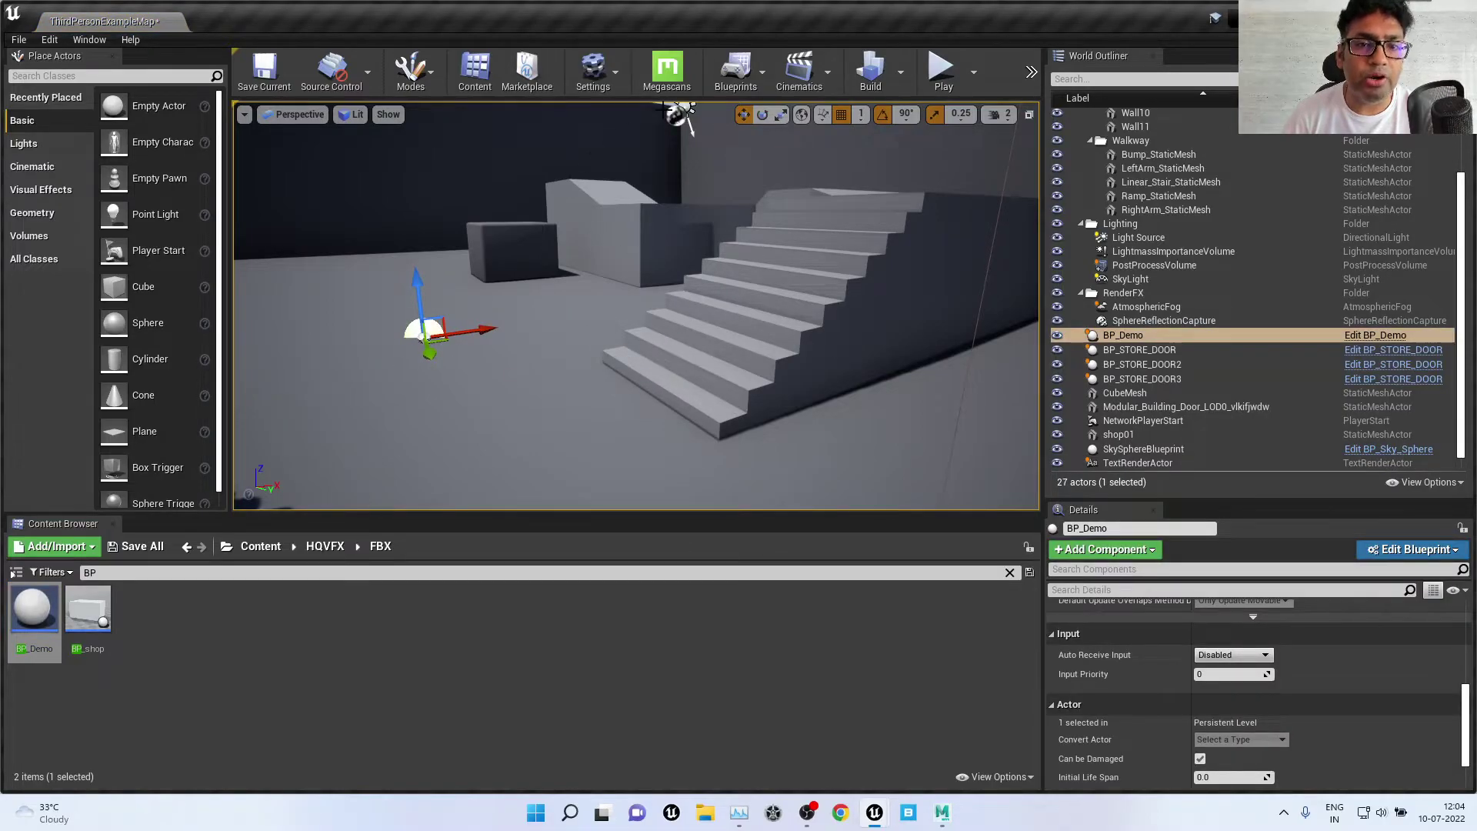
left_click(940, 69)
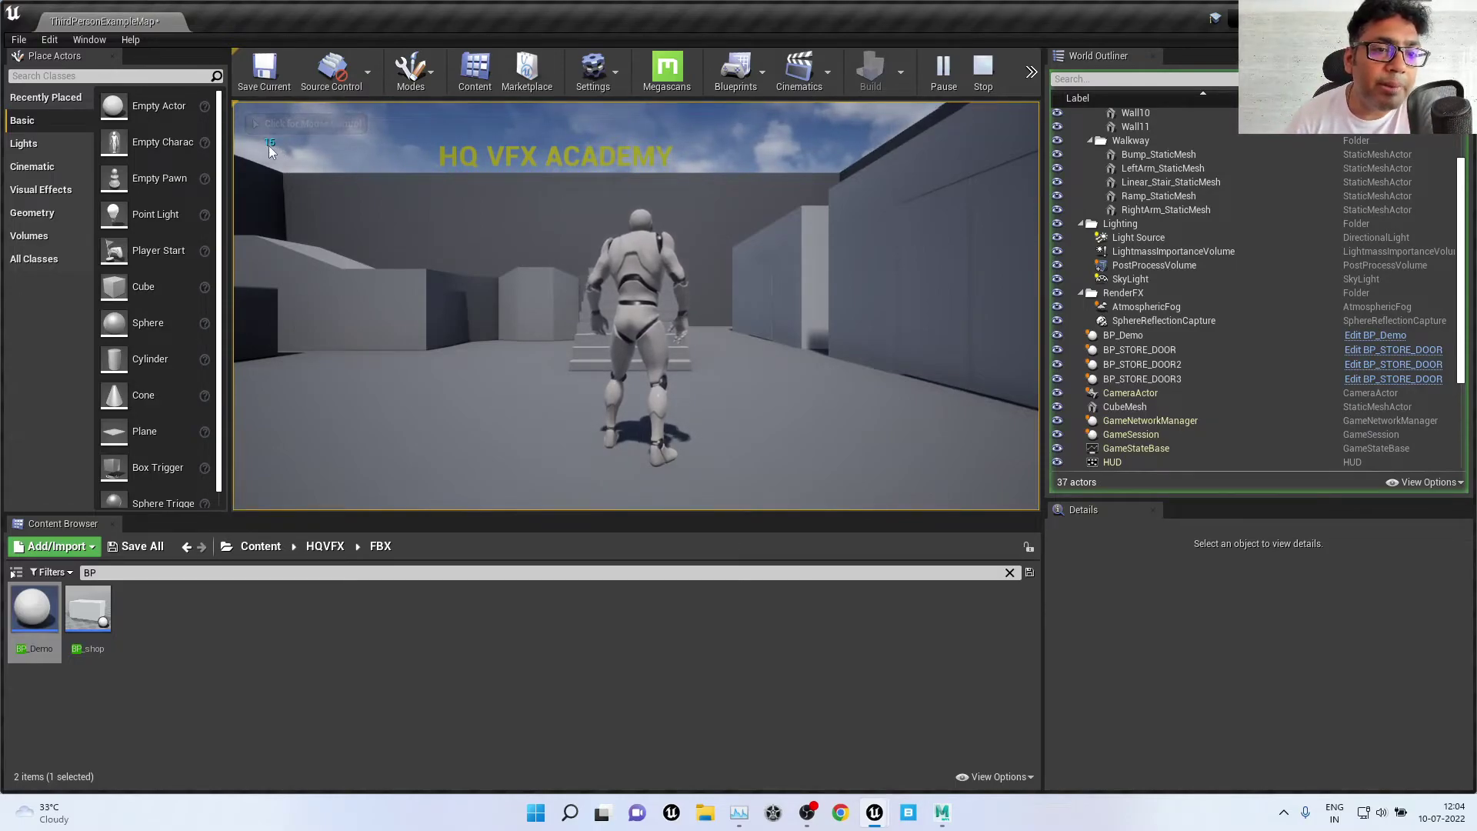
left_click(477, 214)
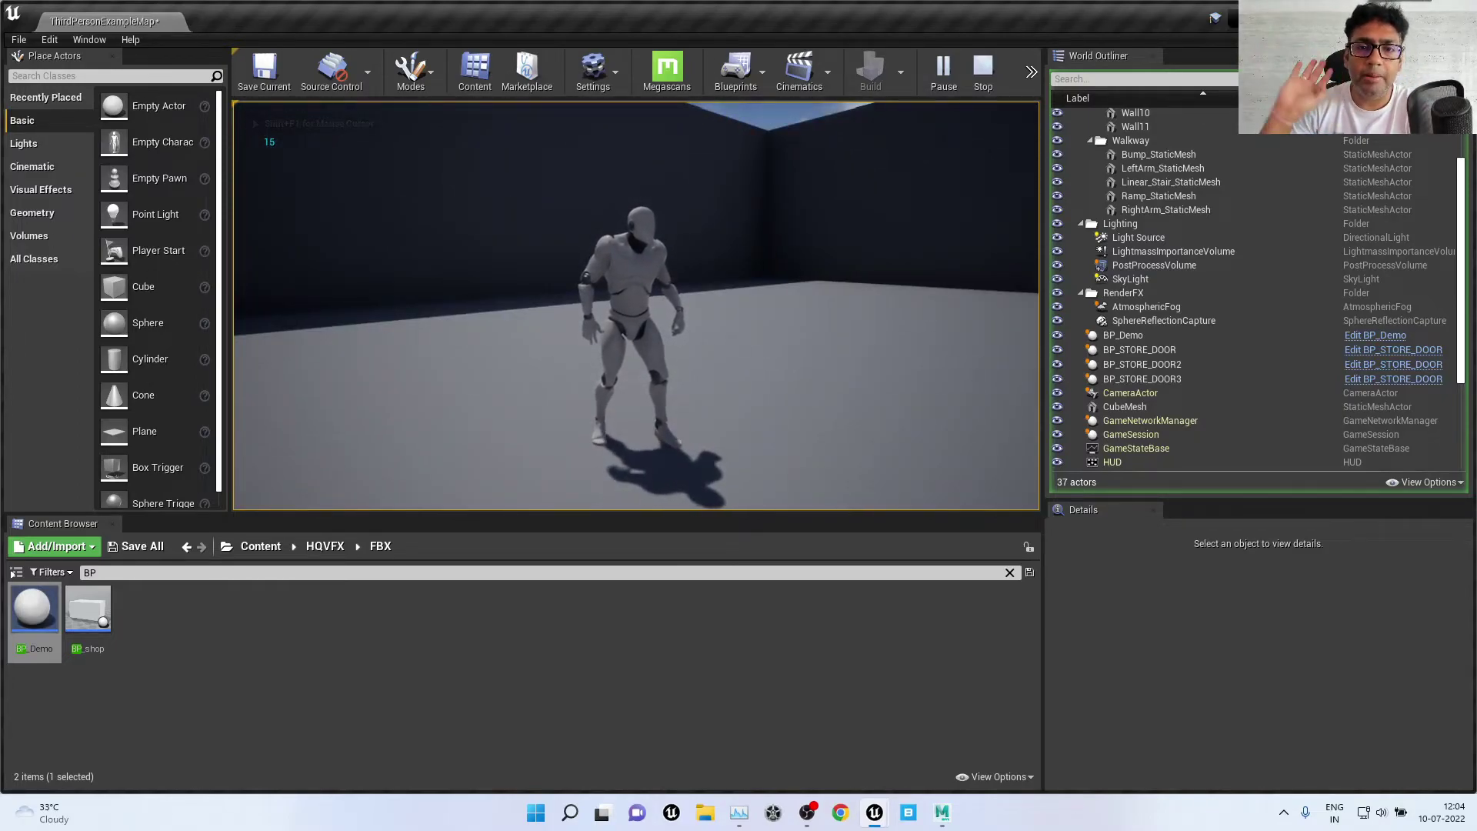
key("Escape")
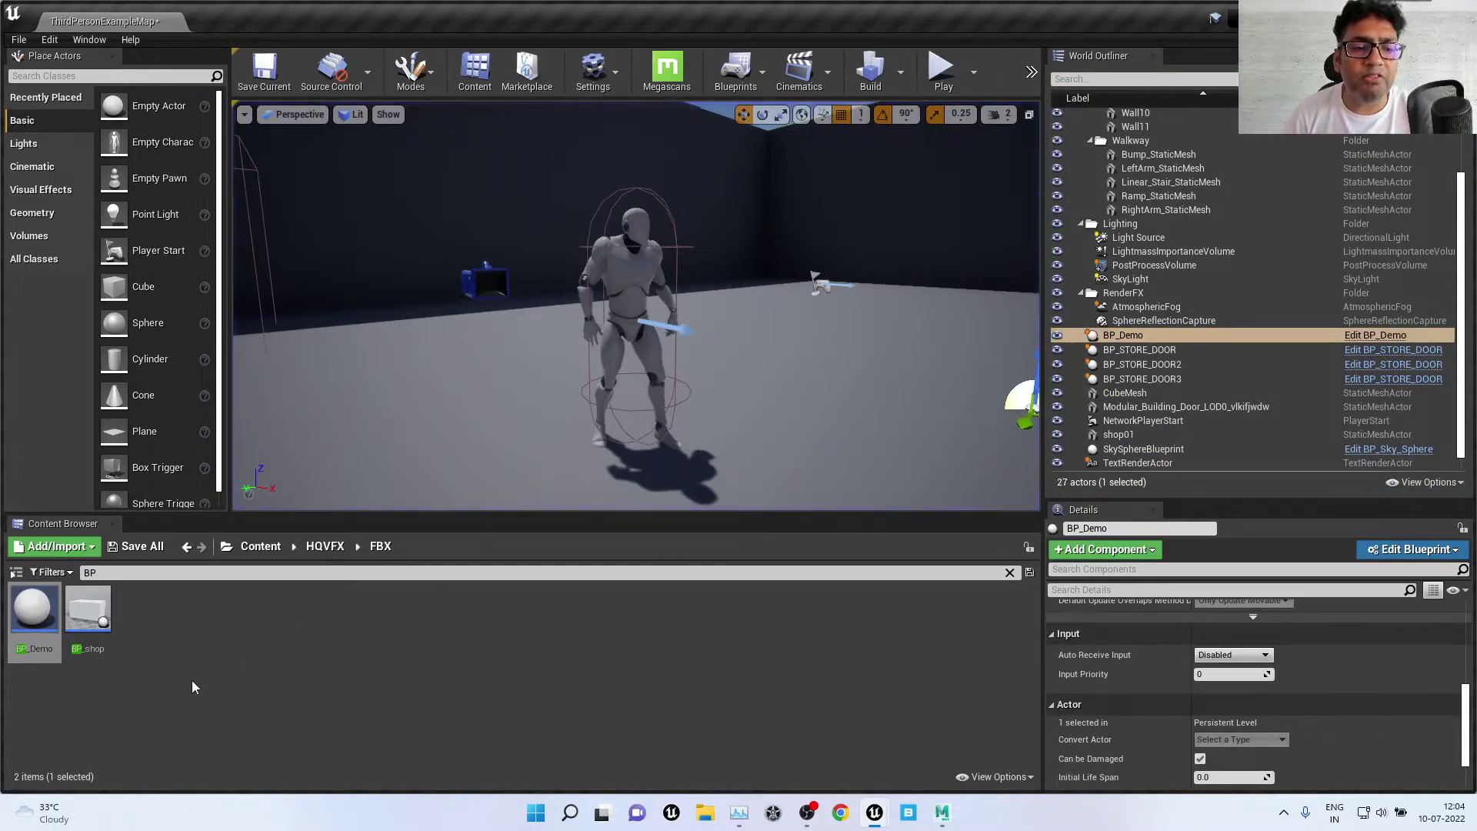
double_click(39, 615)
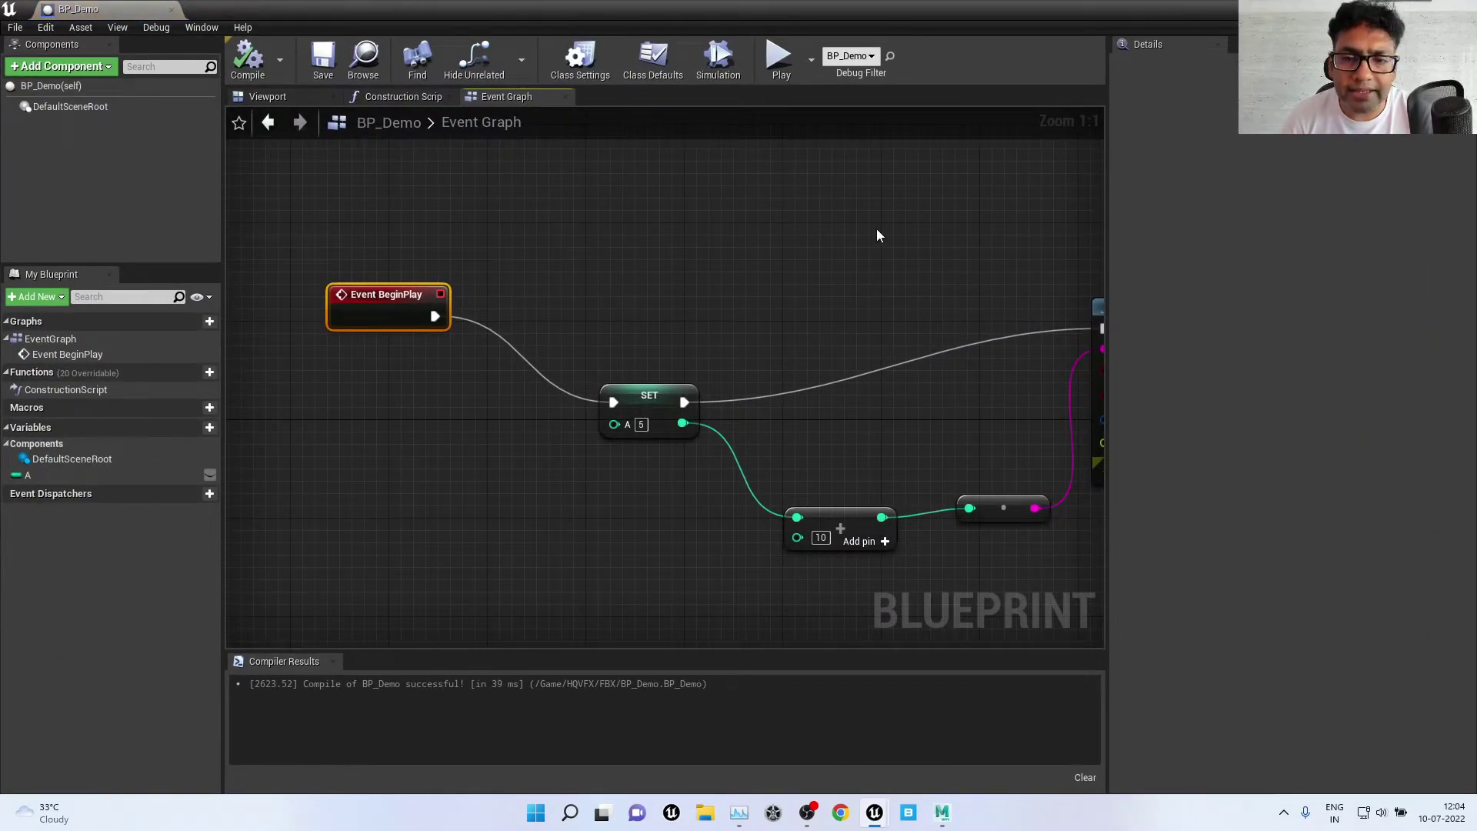
Step: Line up Event BeginPlay, the Addition node and the integer-to-string node into a tidy chain
right_click_drag(880, 235, 612, 237)
scroll(688, 237, "down", 1)
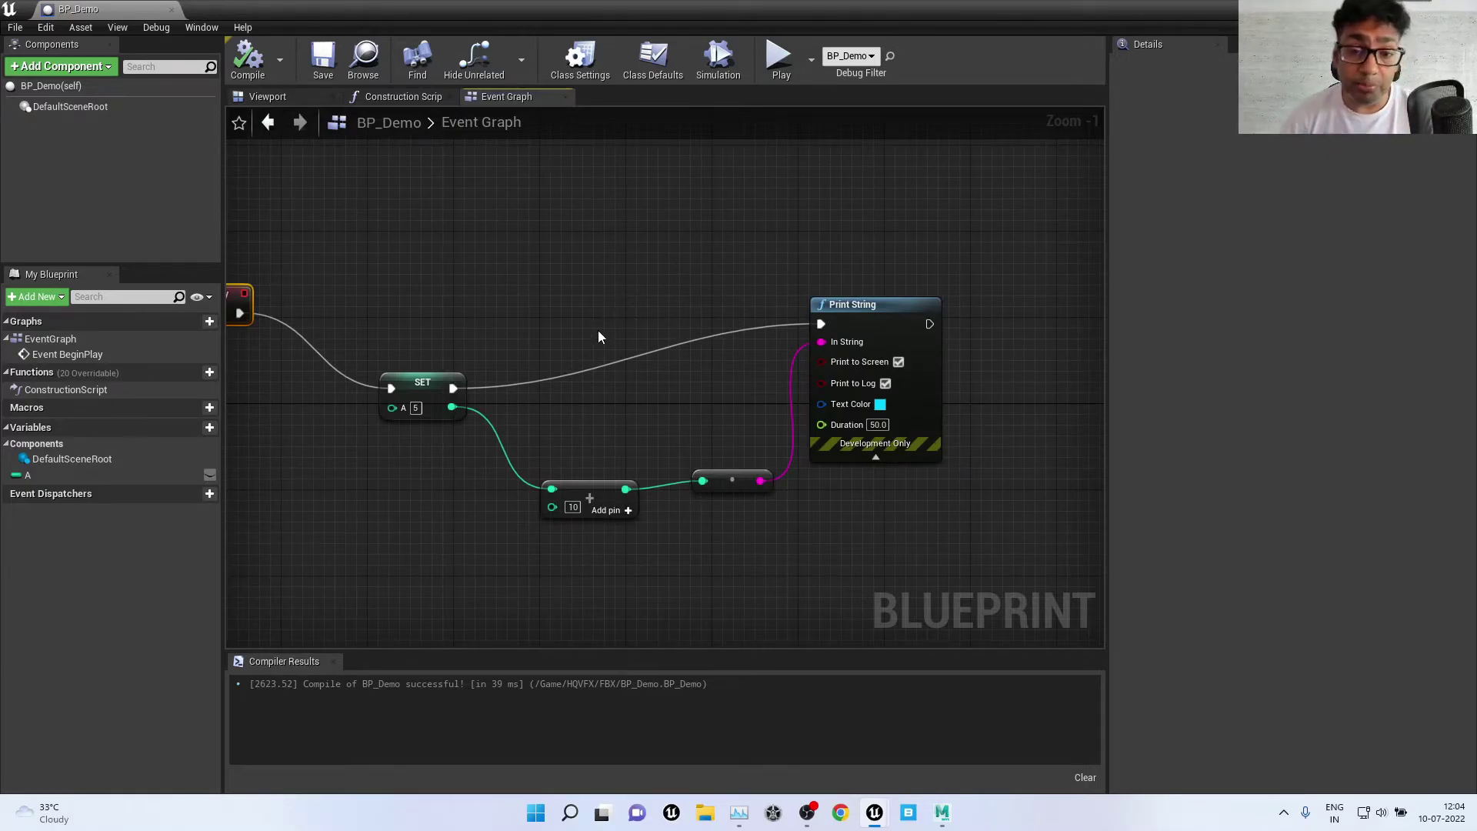
right_click_drag(643, 386, 777, 359)
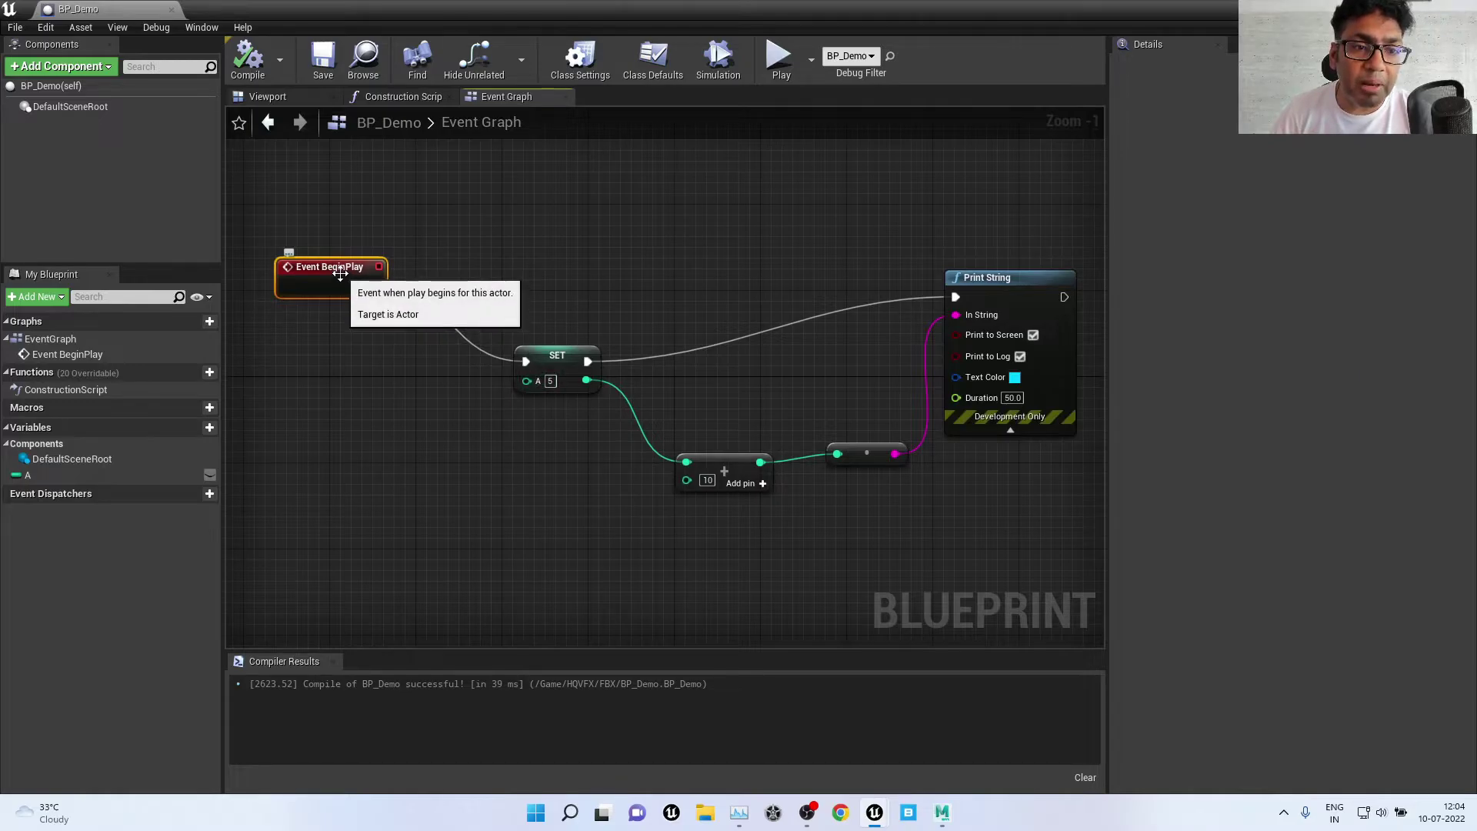
left_click_drag(343, 269, 354, 183)
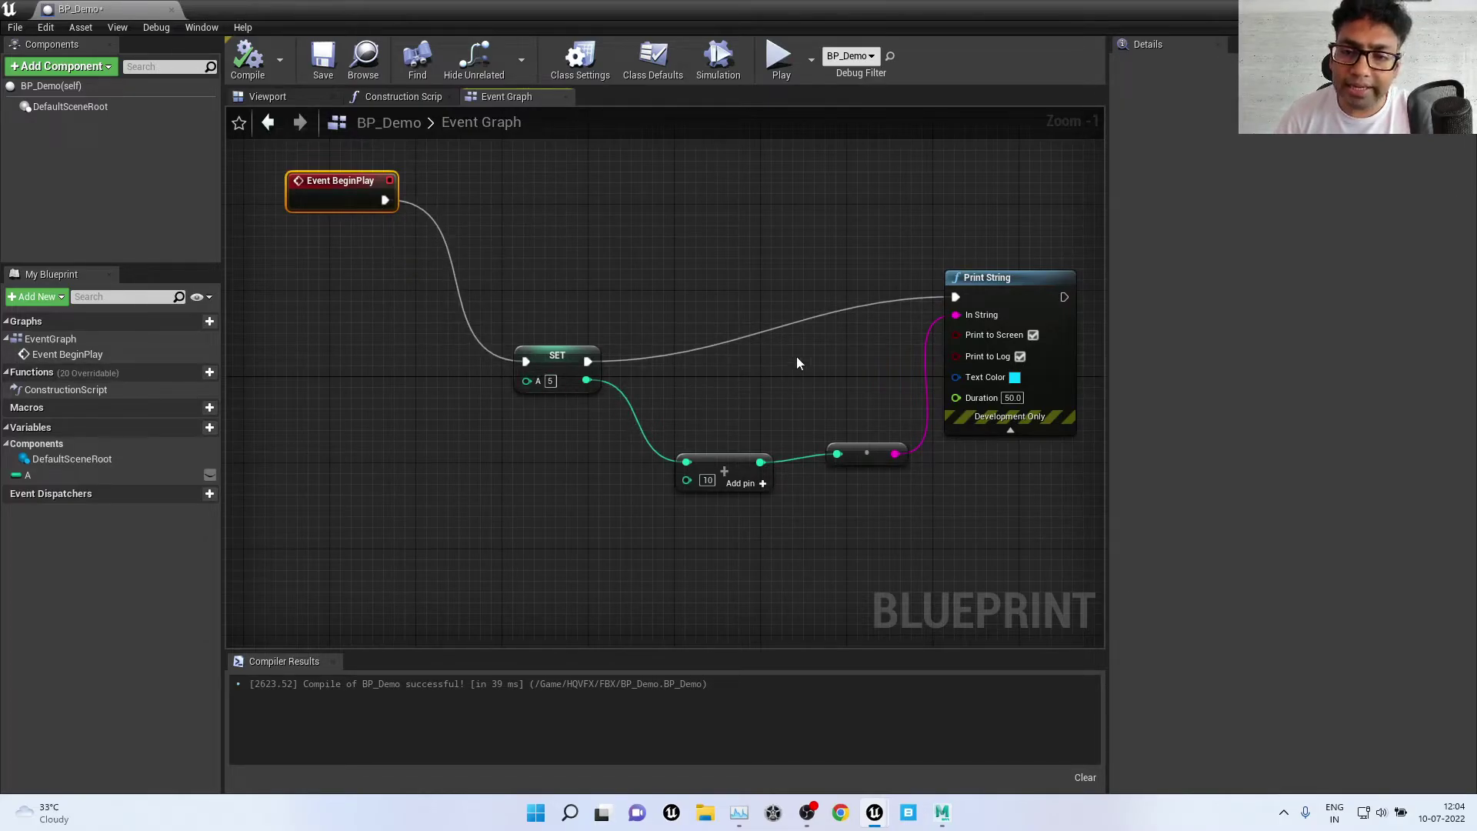
left_click(820, 344)
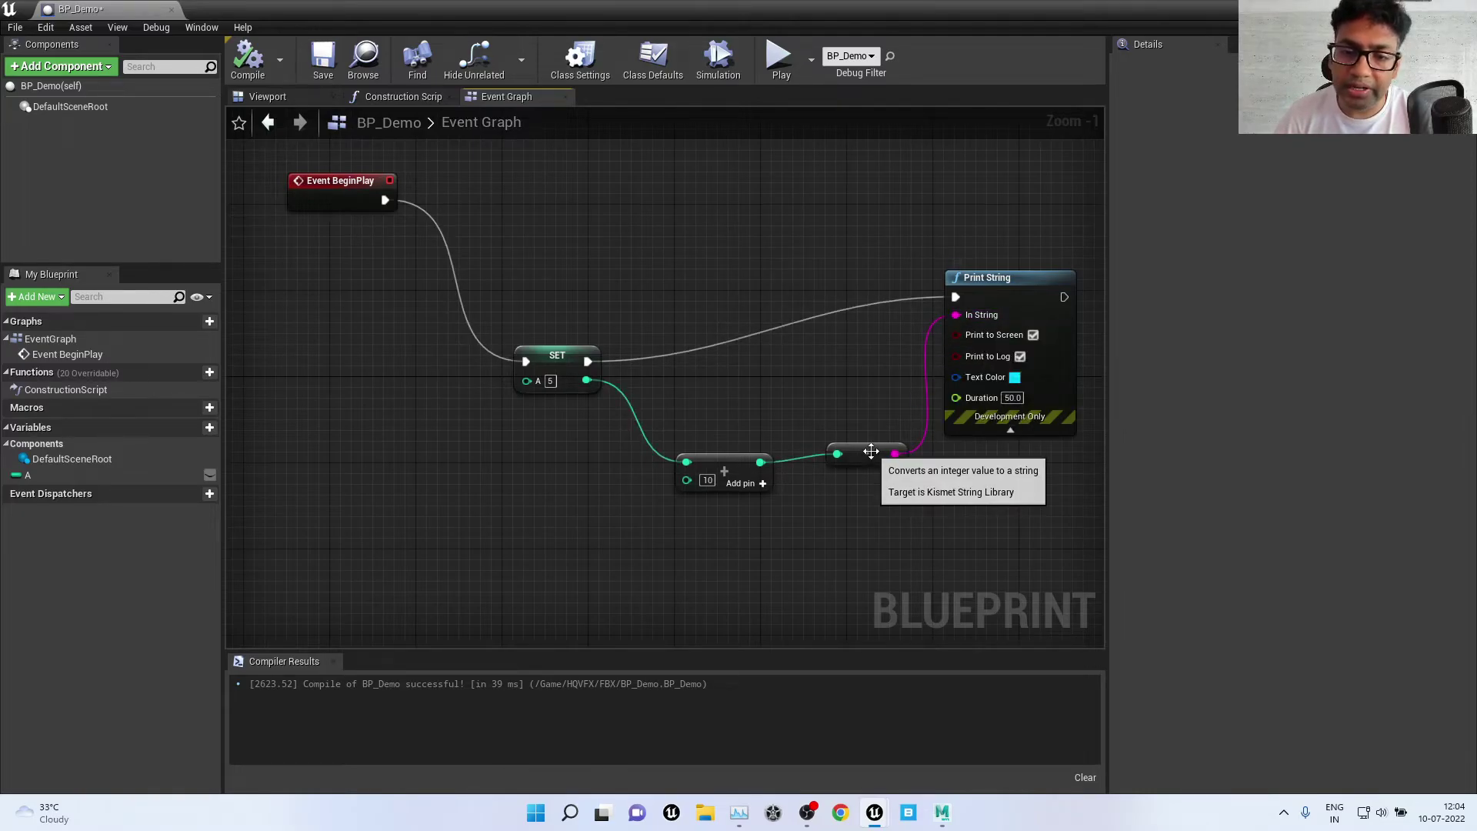
left_click_drag(723, 474, 702, 399)
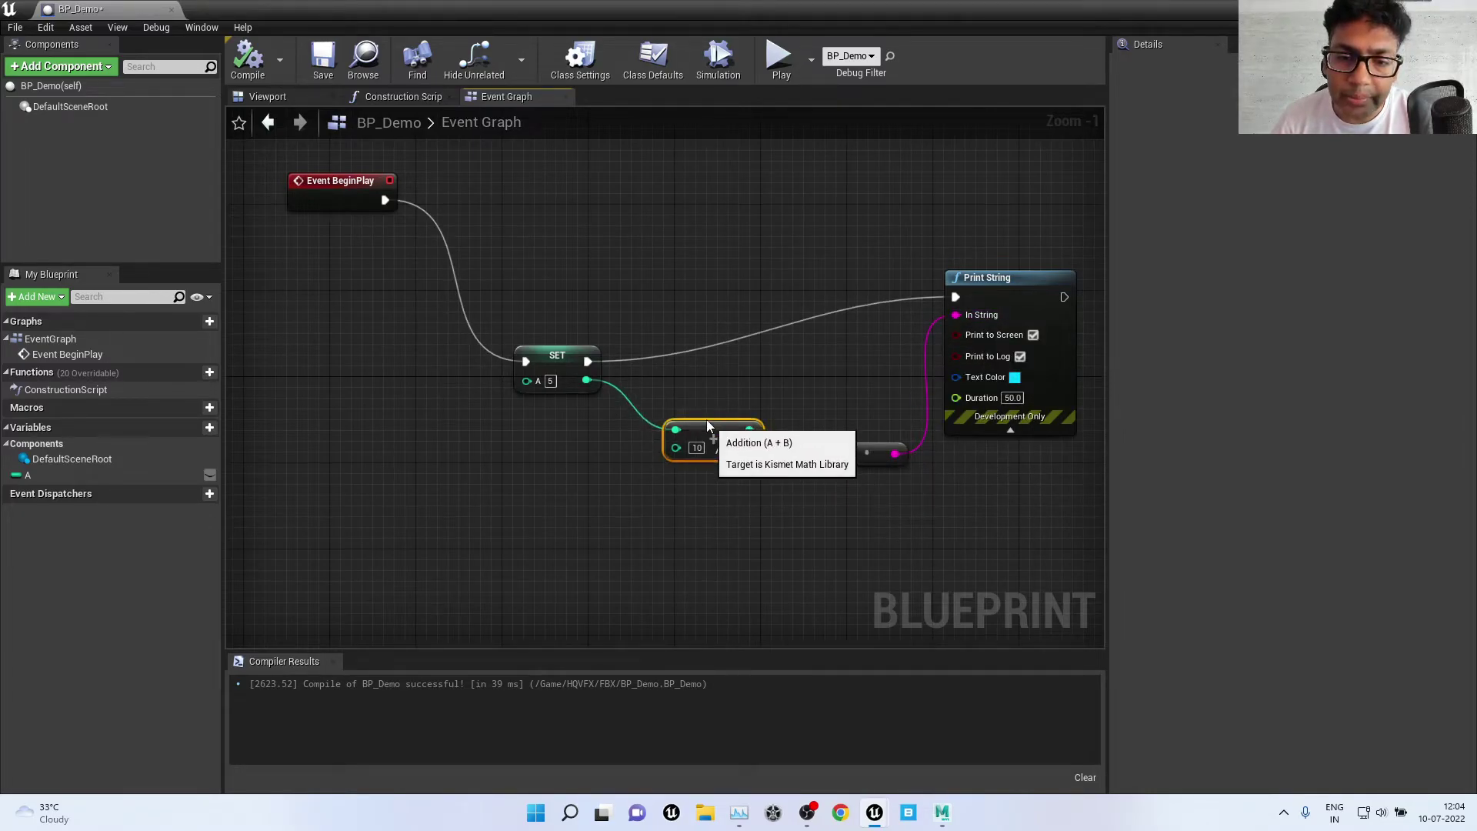
left_click_drag(873, 451, 850, 385)
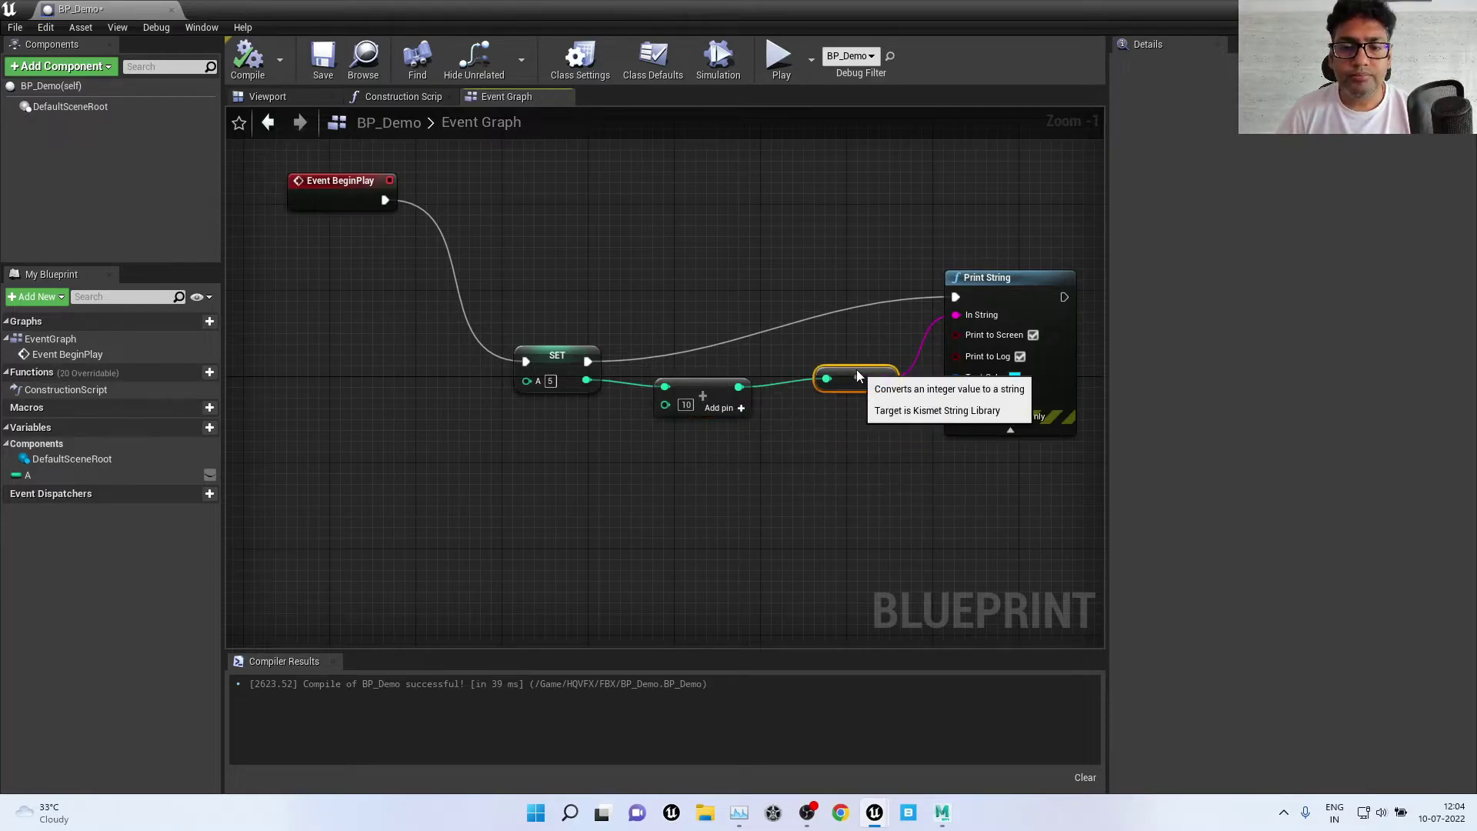
left_click(750, 465)
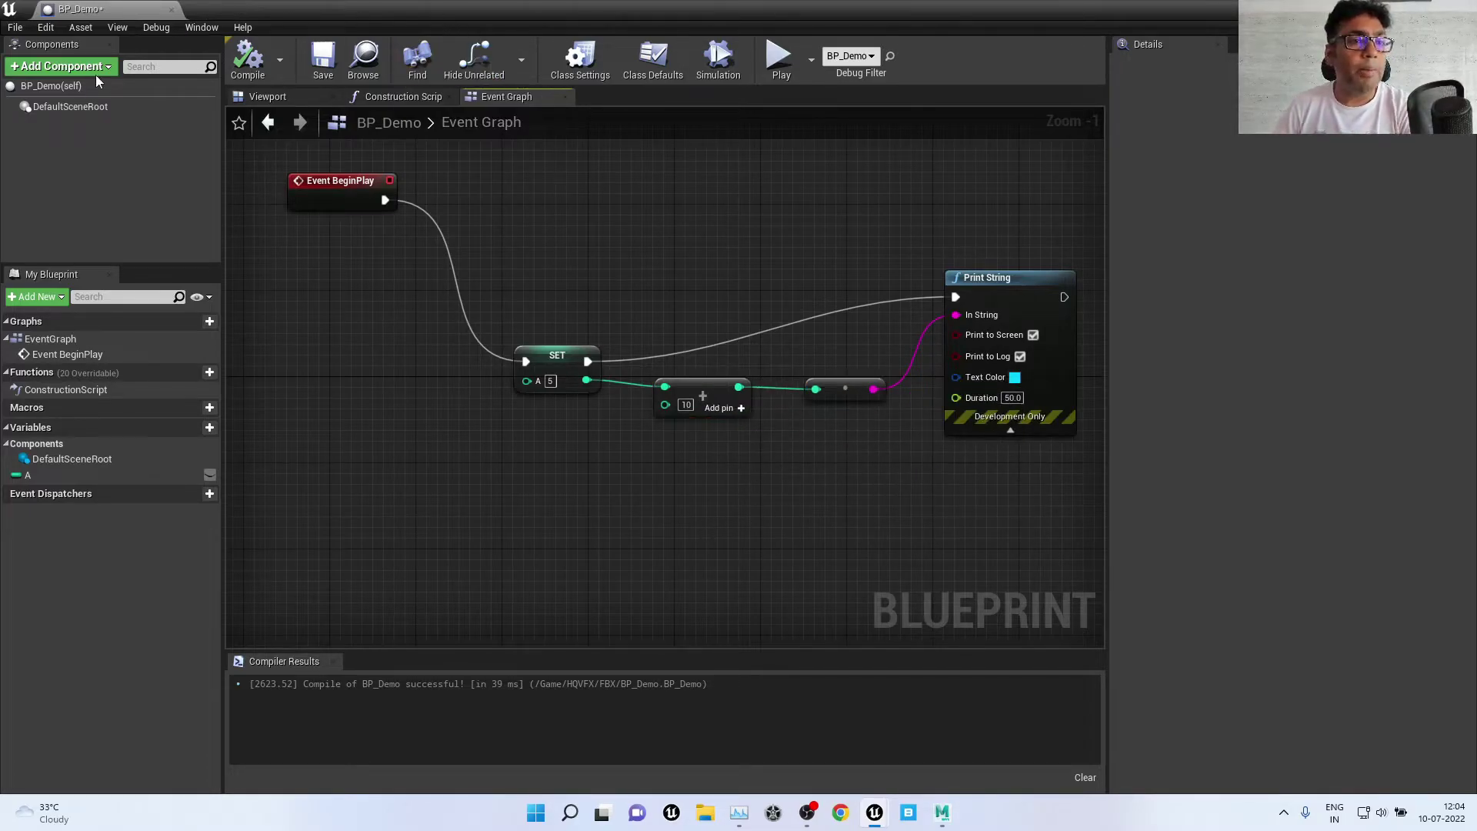
Step: Compile and save BP_Demo, then move its editor window aside
left_click(247, 58)
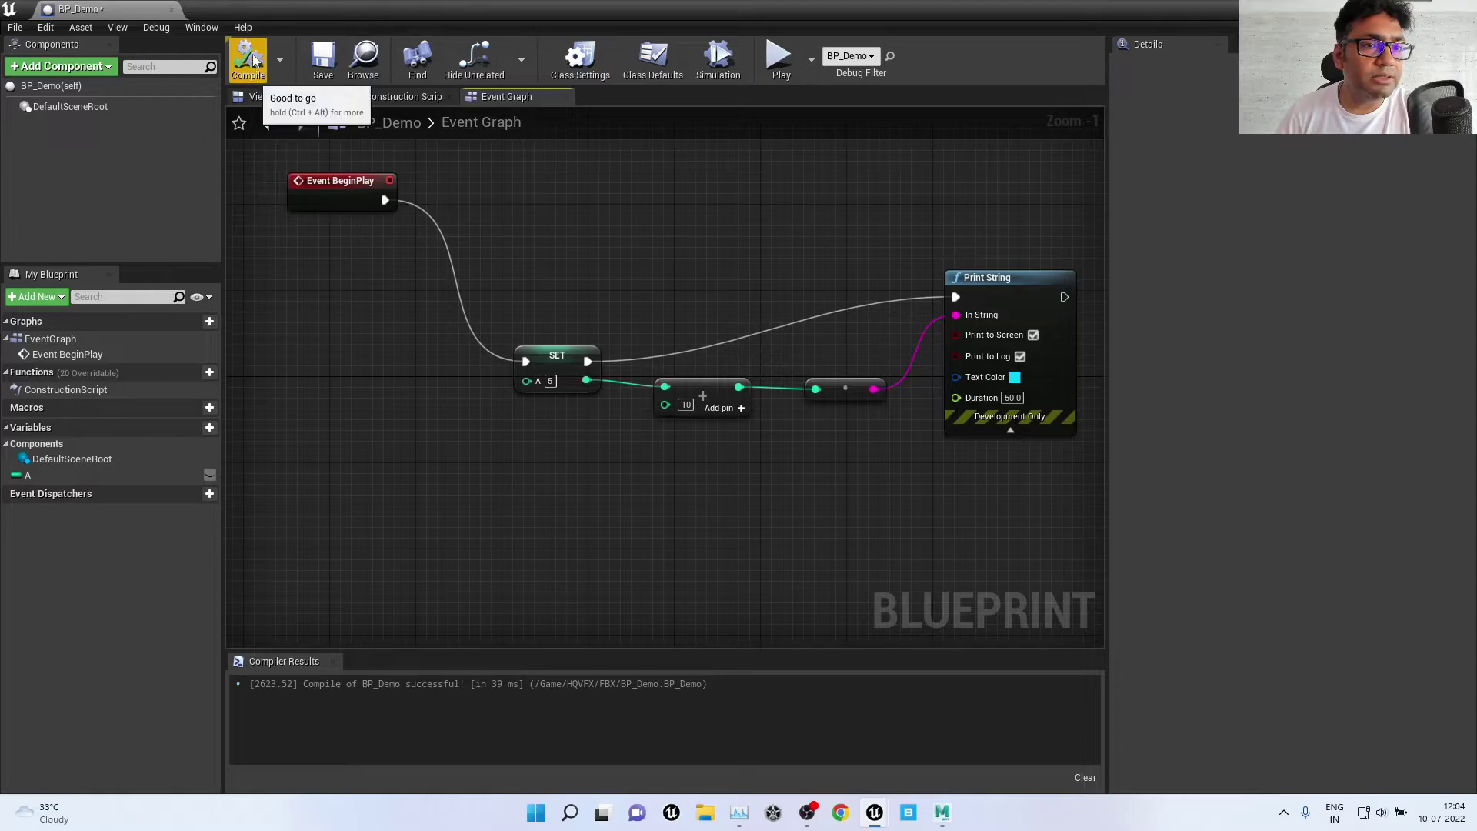
left_click(324, 61)
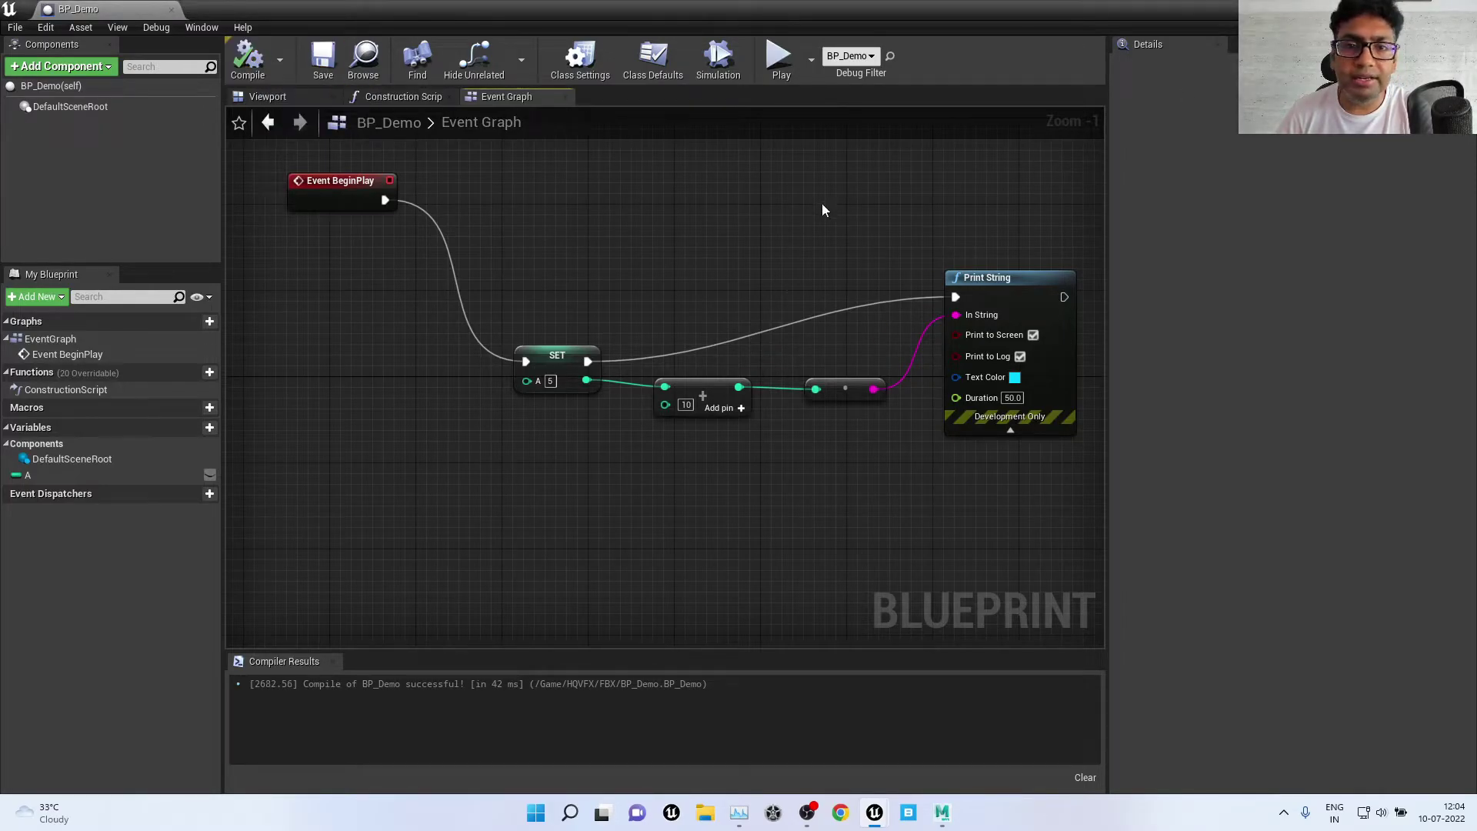
left_click_drag(771, 9, 777, 370)
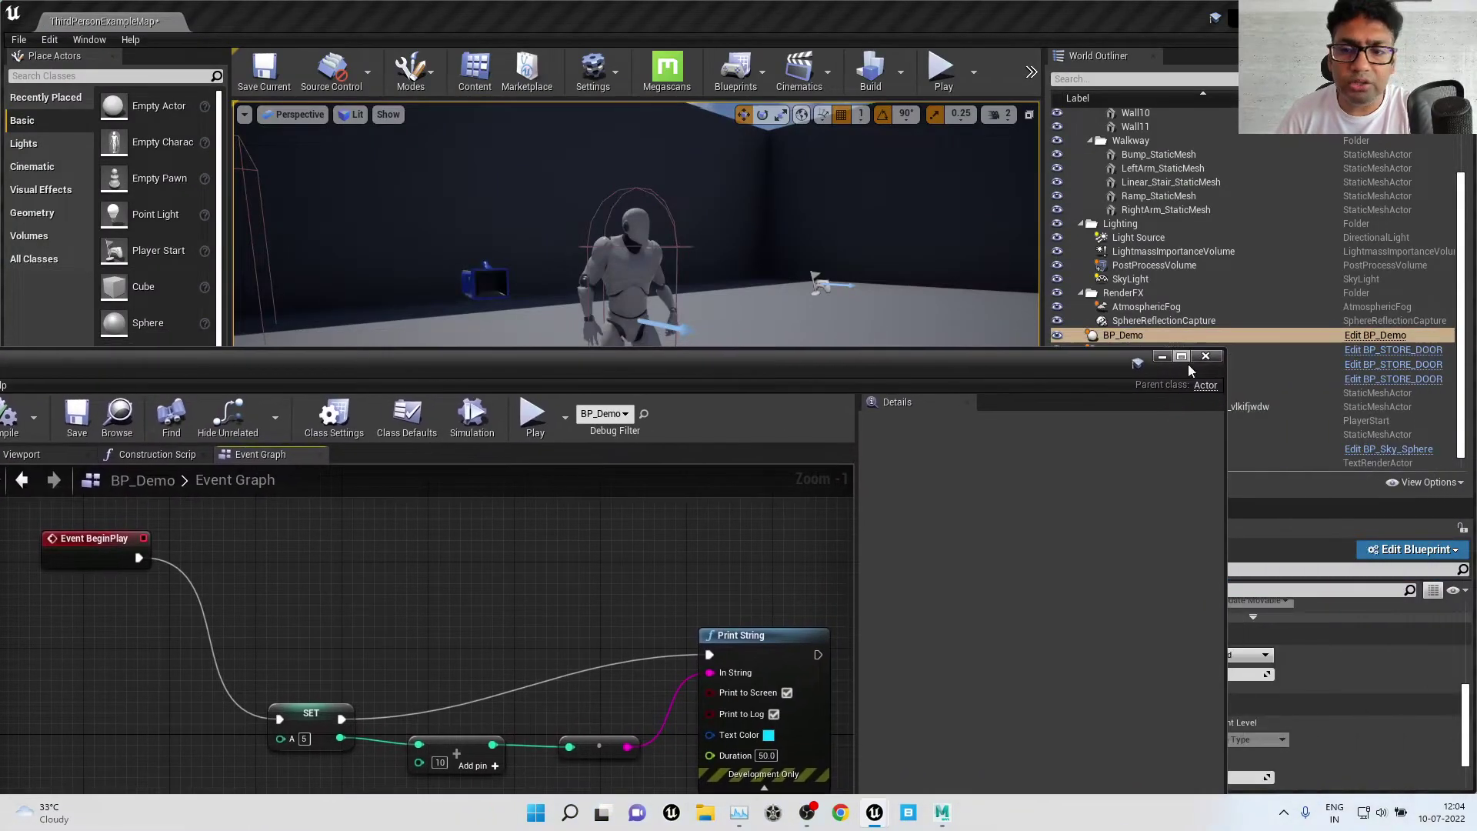
Step: Return to the level editor, select BP_Demo in the Content Browser and reopen its Blueprint editor
left_click(1191, 374)
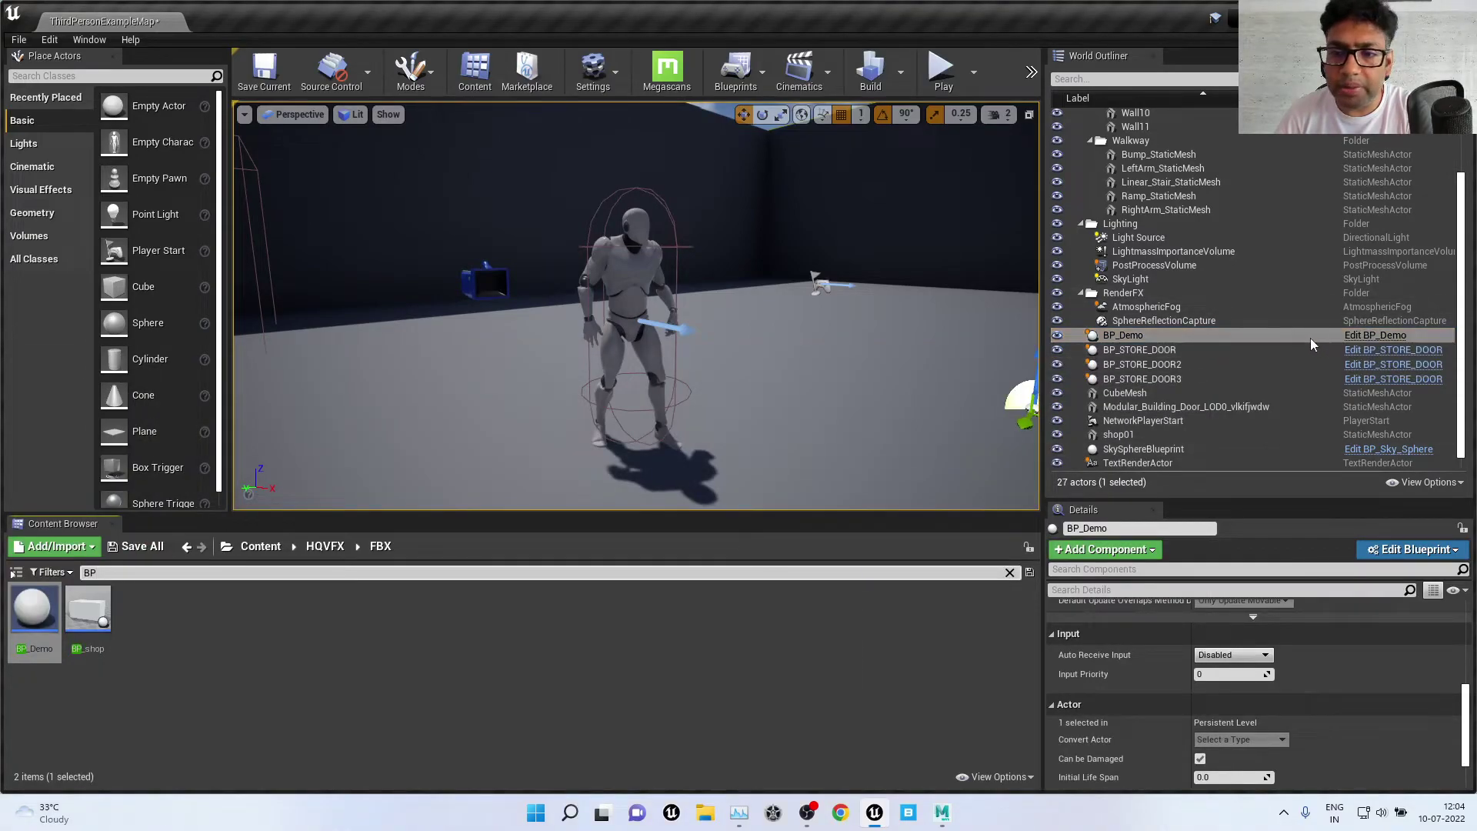
left_click(86, 702)
left_click(42, 650)
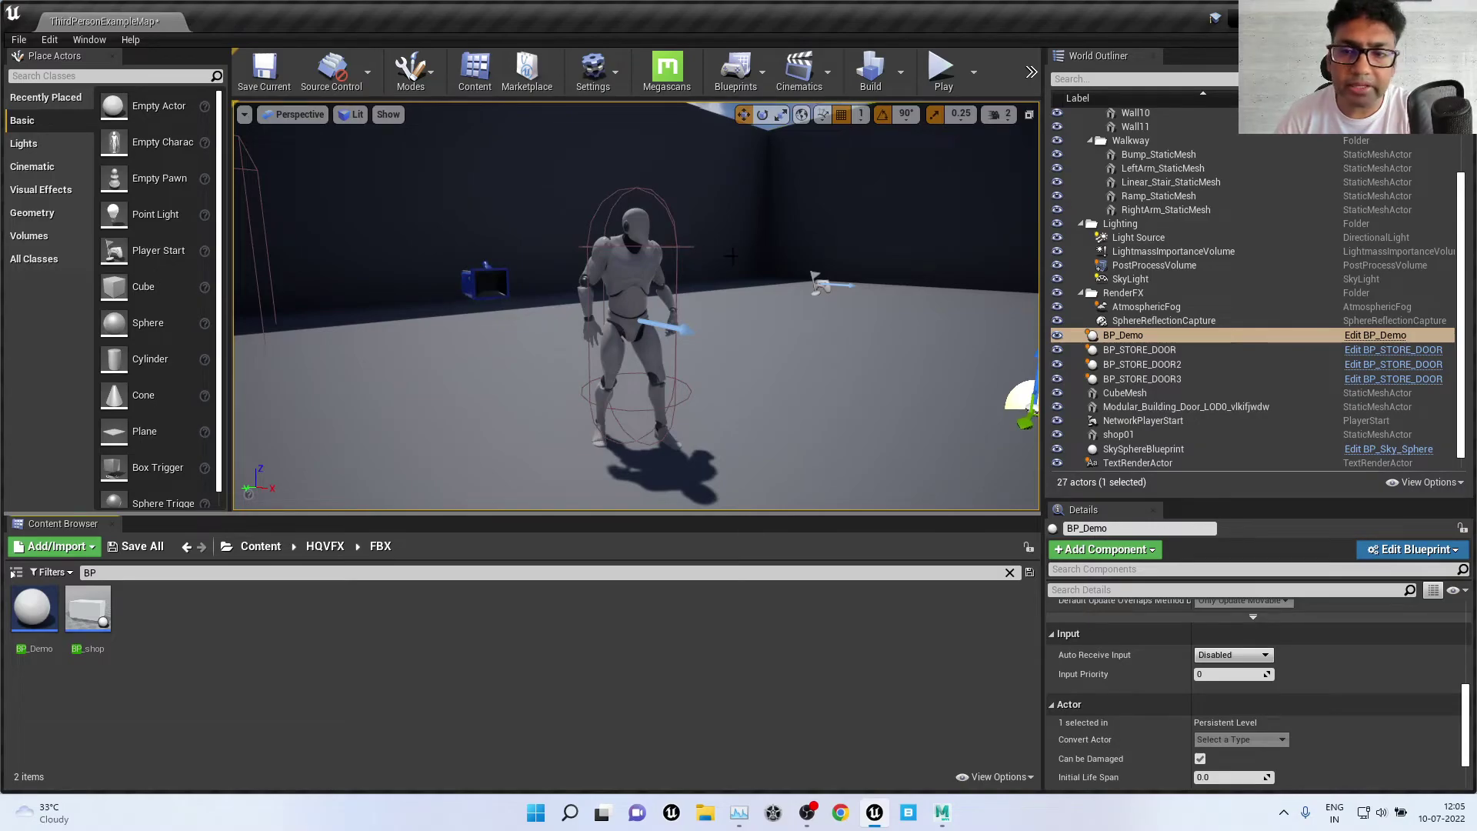
right_click_drag(732, 256, 739, 262)
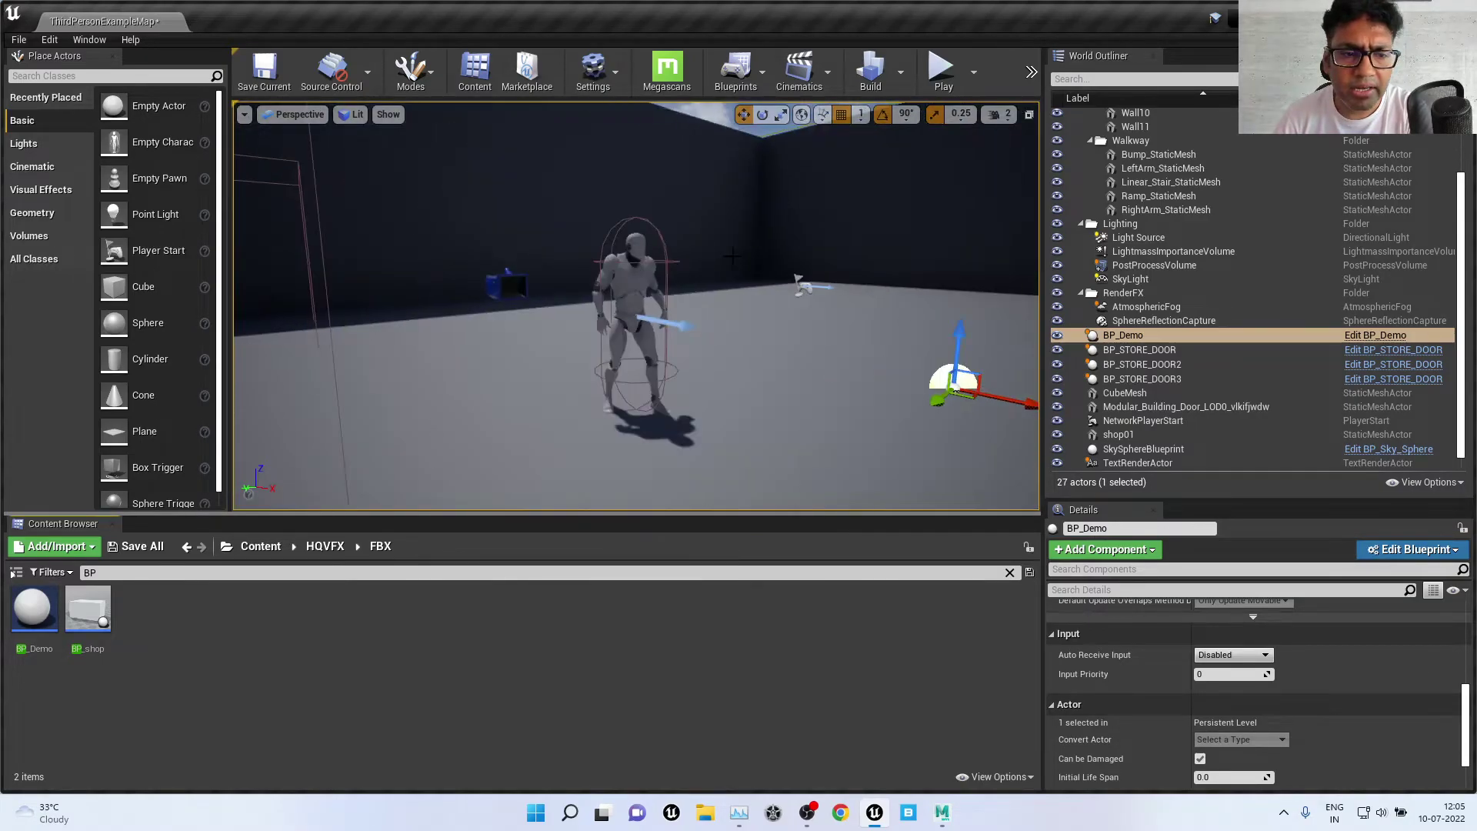
double_click(35, 615)
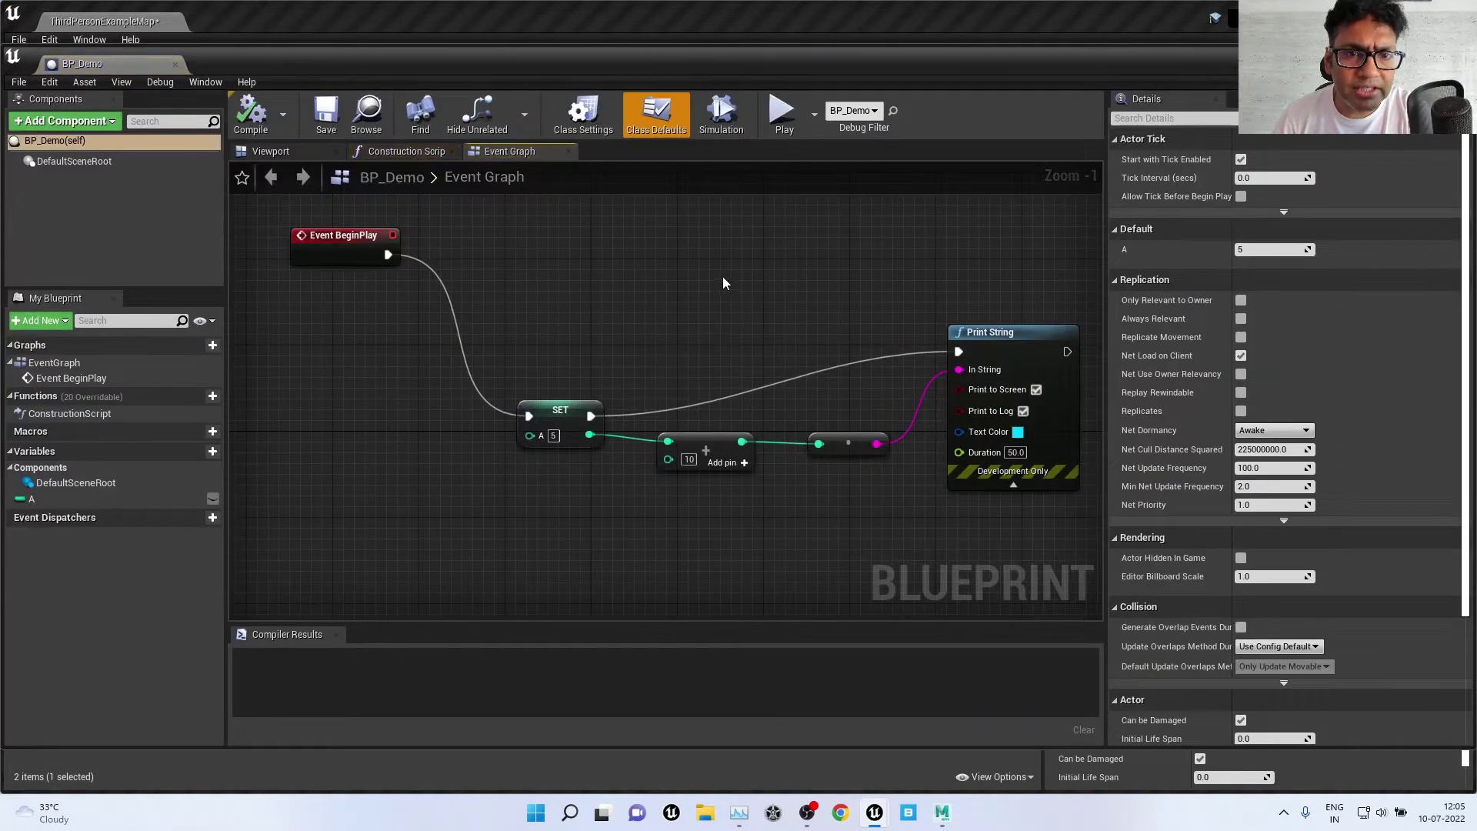
Step: Add a Get All Child Actors node from the Actor category below the Print String chain
scroll(449, 259, "down", 2)
scroll(555, 247, "down", 1)
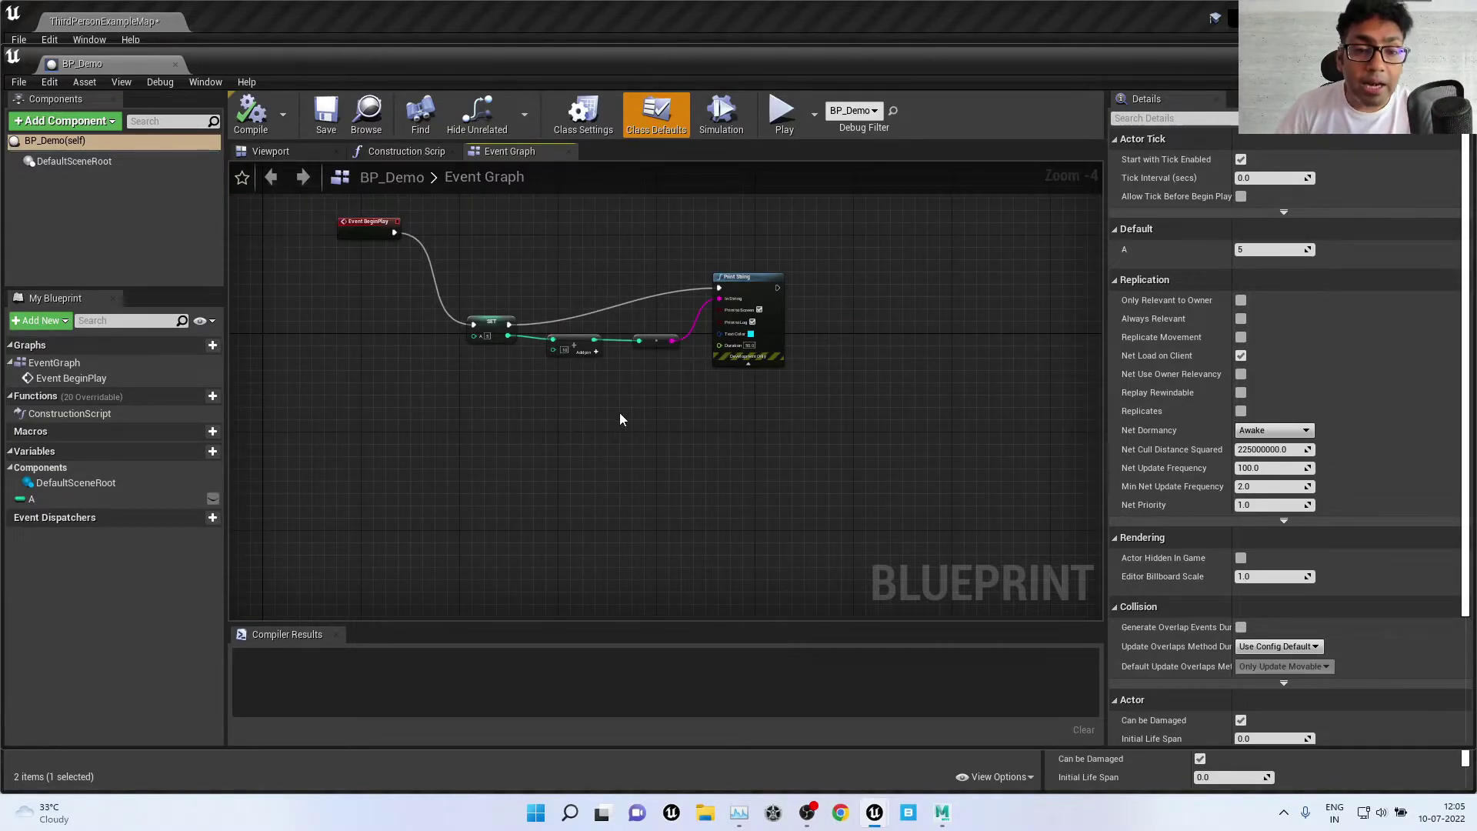
scroll(654, 343, "up", 4)
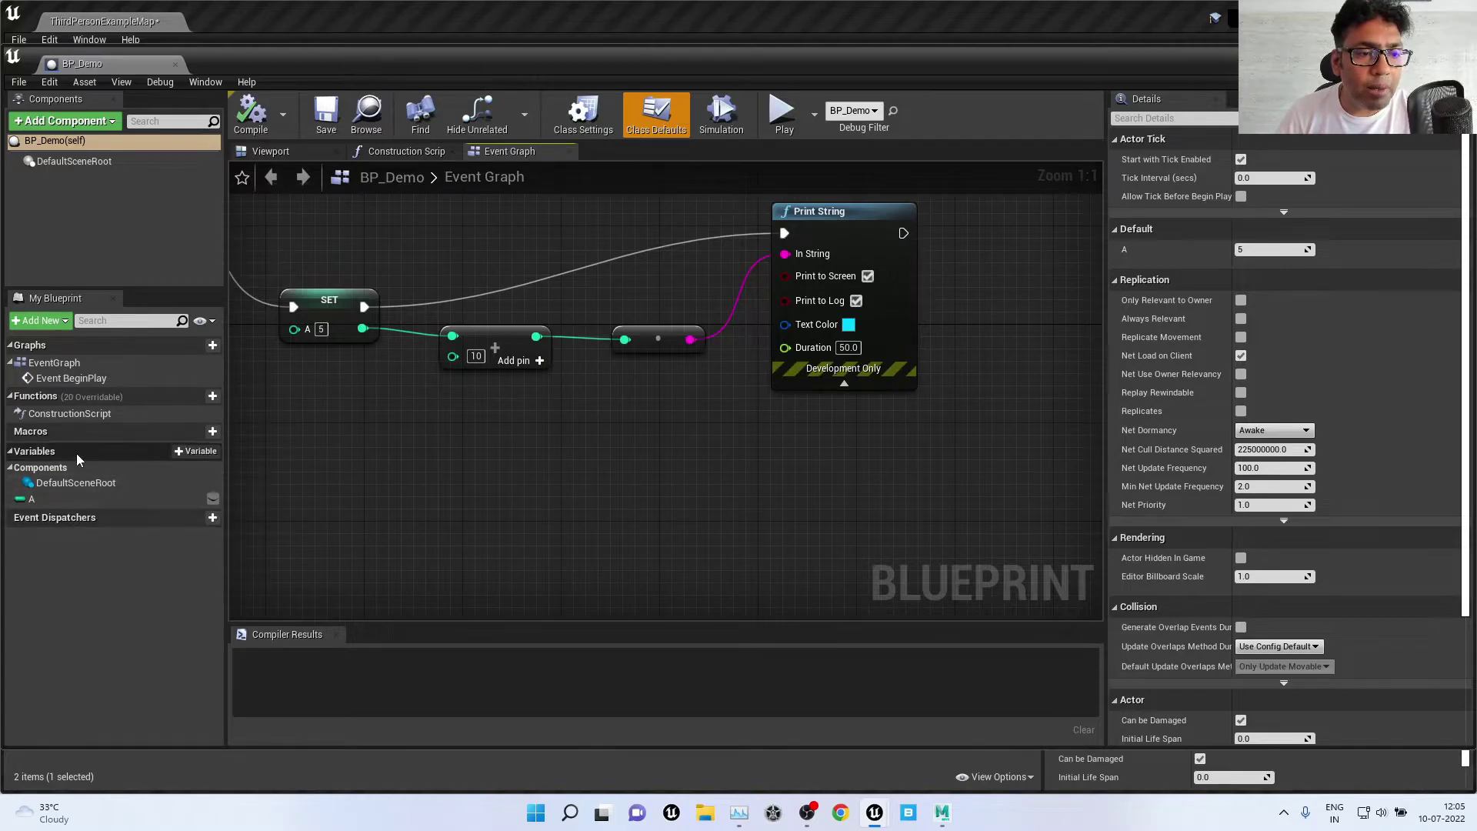
right_click(513, 429)
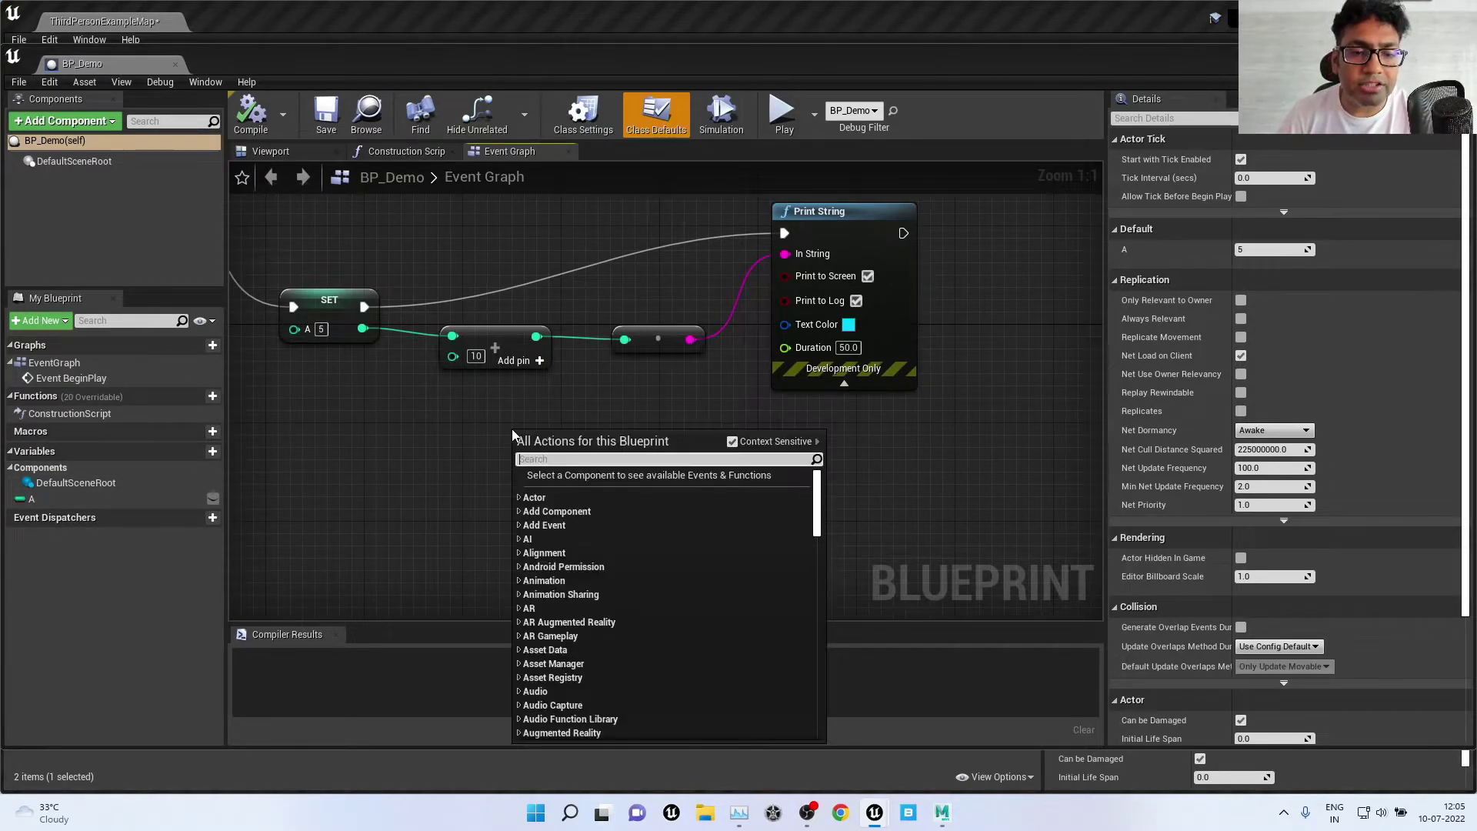
scroll(607, 579, "down", 4)
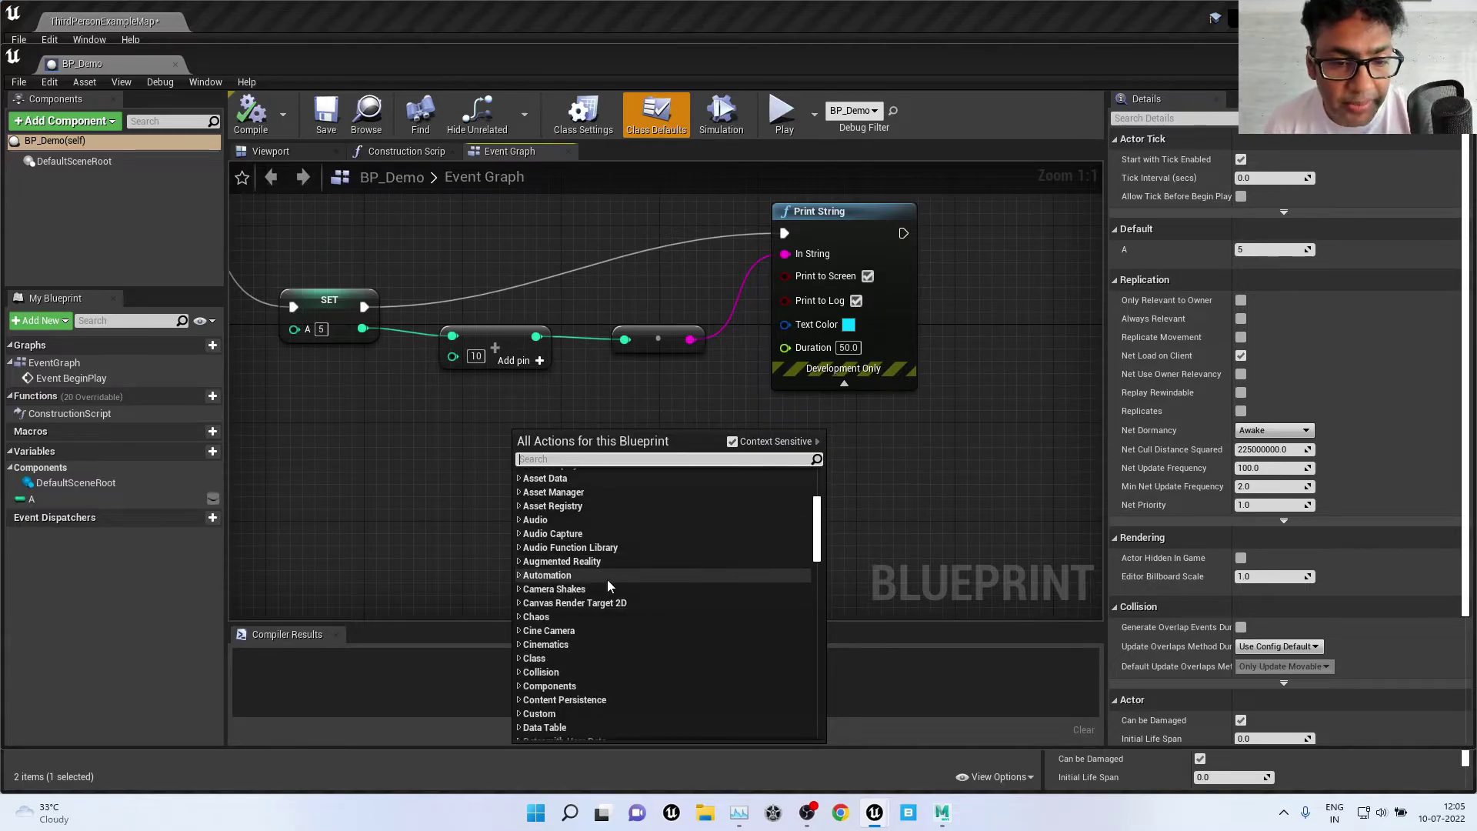
scroll(607, 579, "up", 4)
left_click(524, 499)
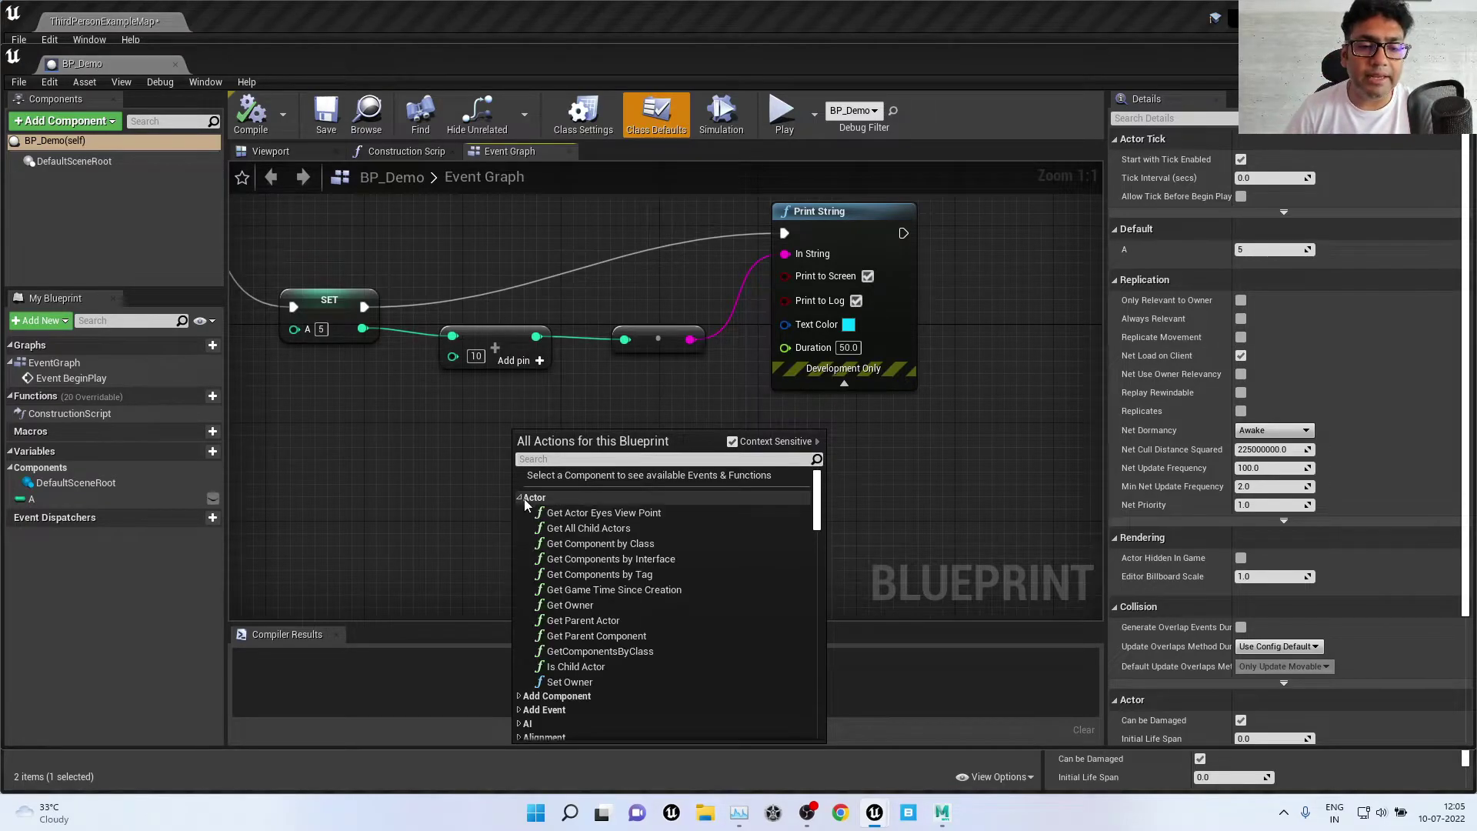
left_click(569, 527)
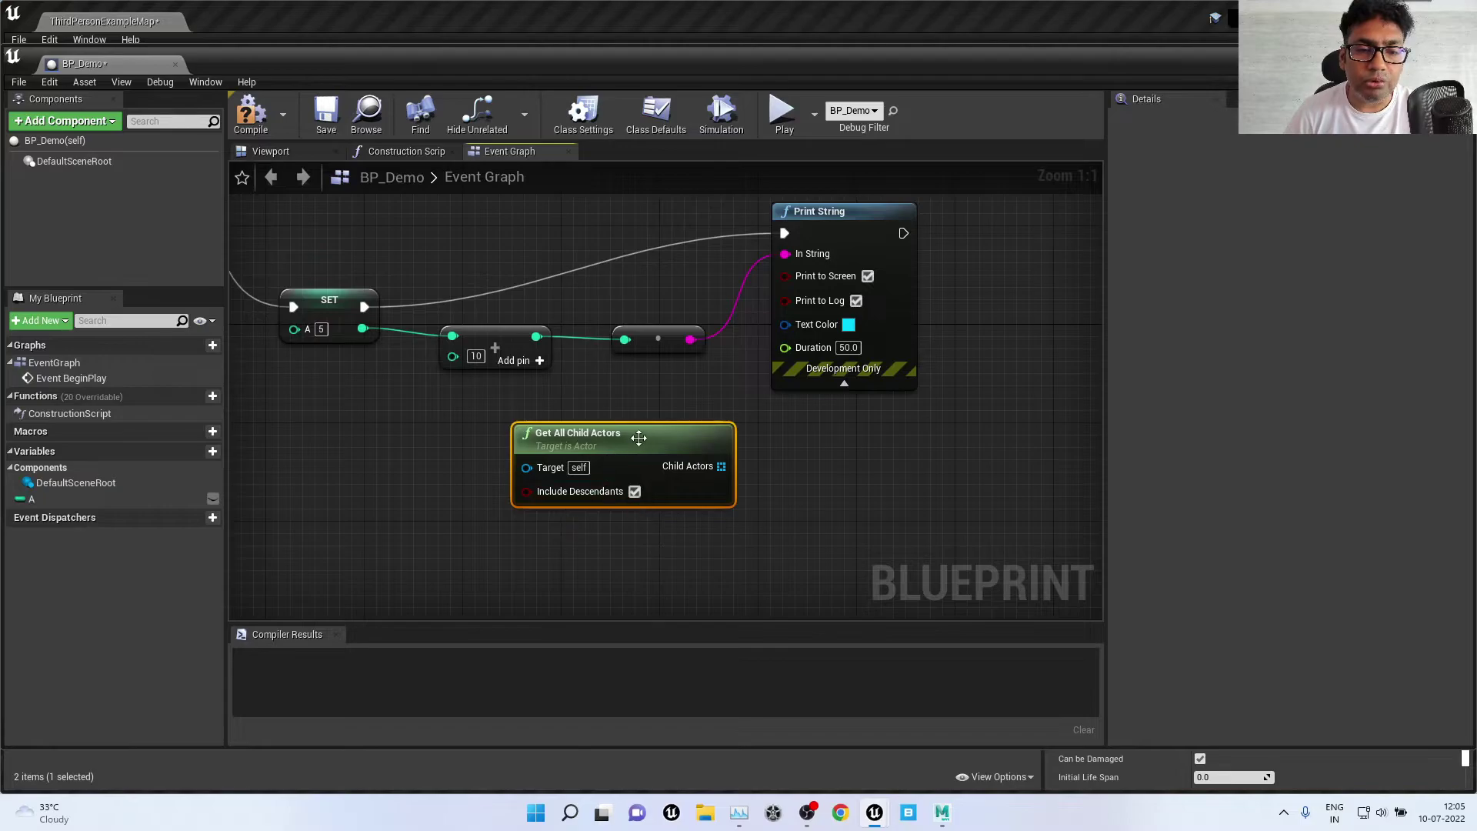
left_click_drag(638, 438, 688, 426)
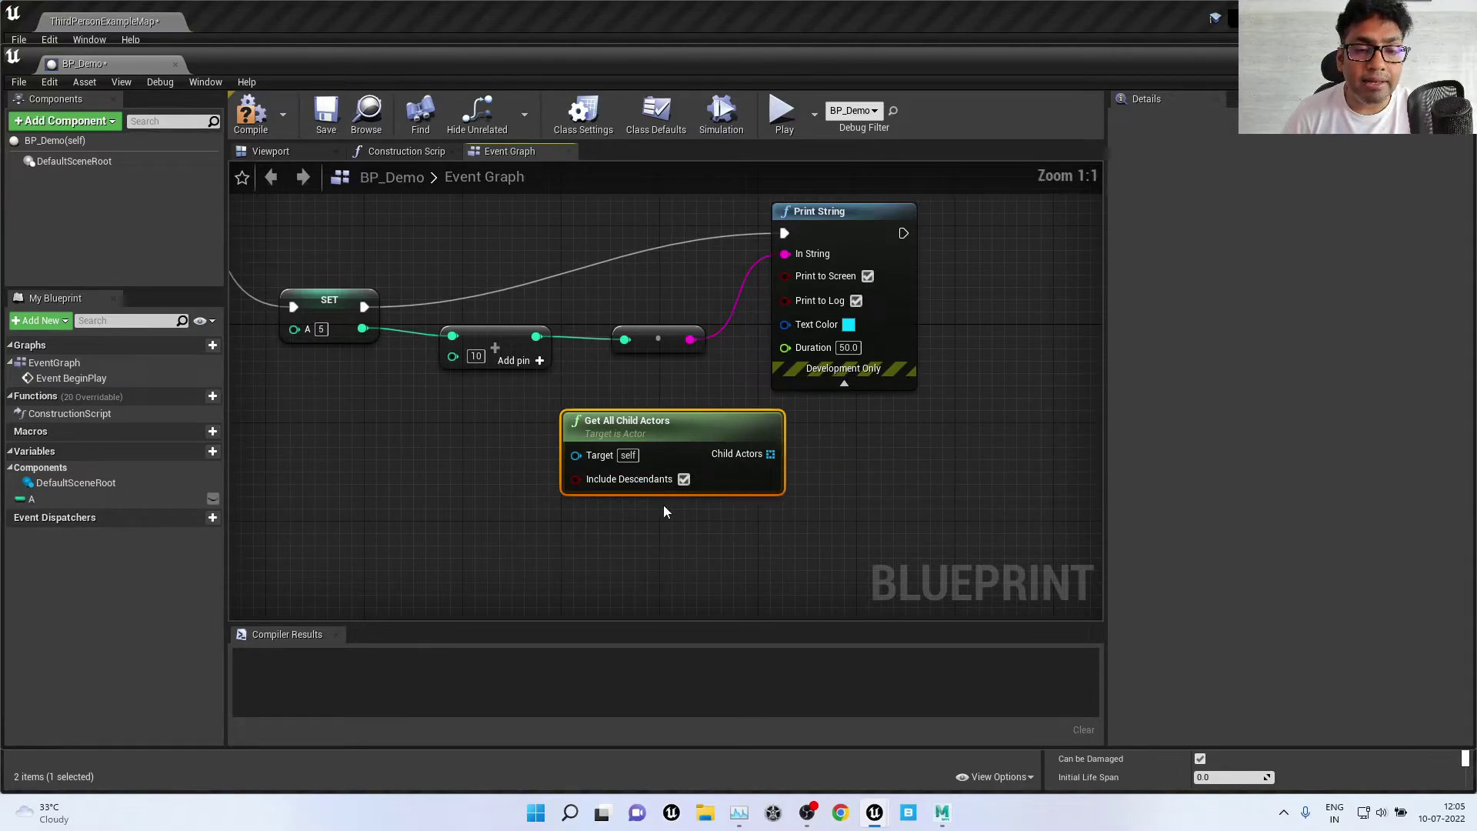
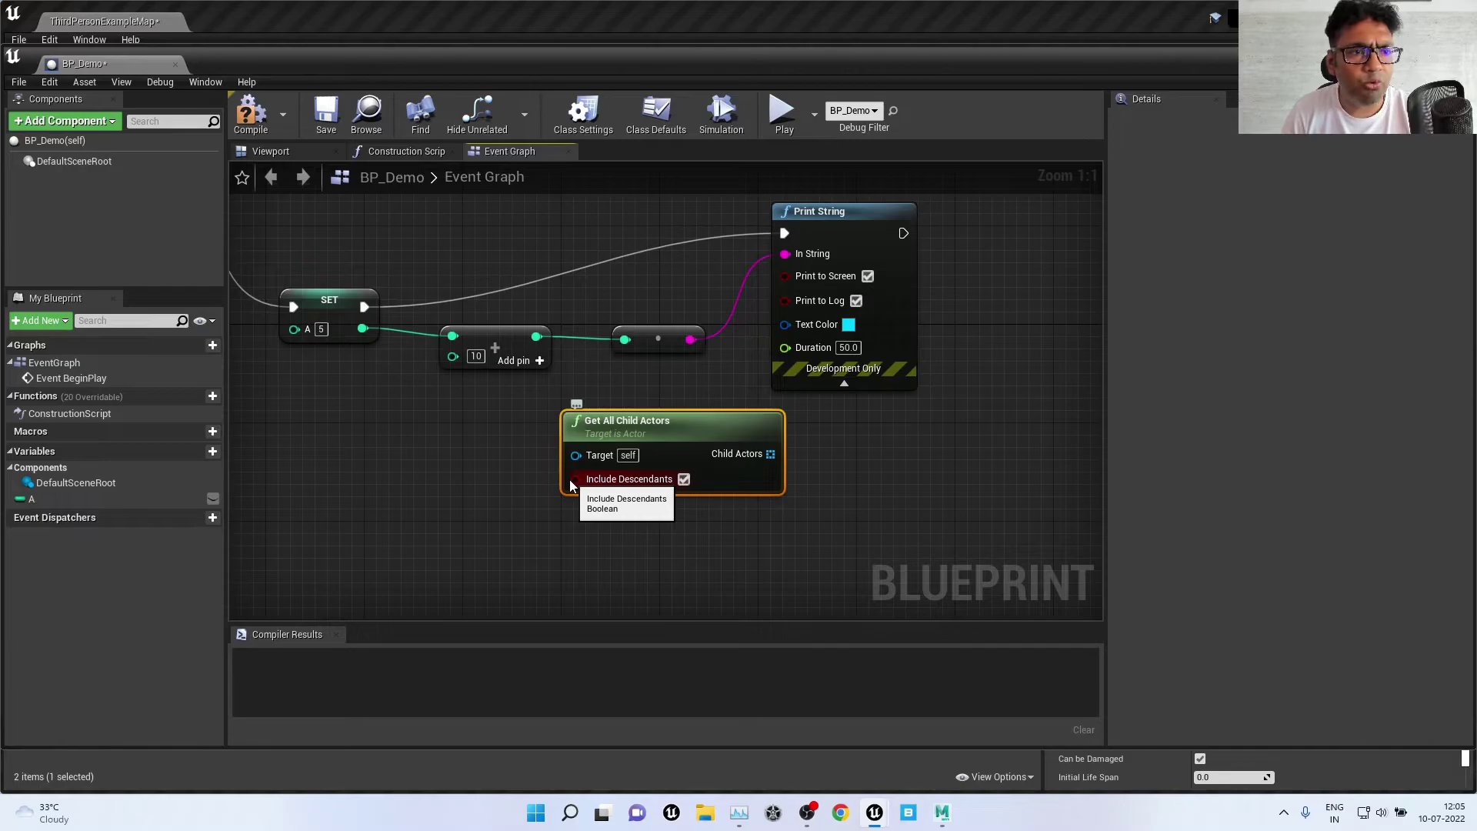
Step: Move the Get All Child Actors node up beside Event BeginPlay
left_click(423, 458)
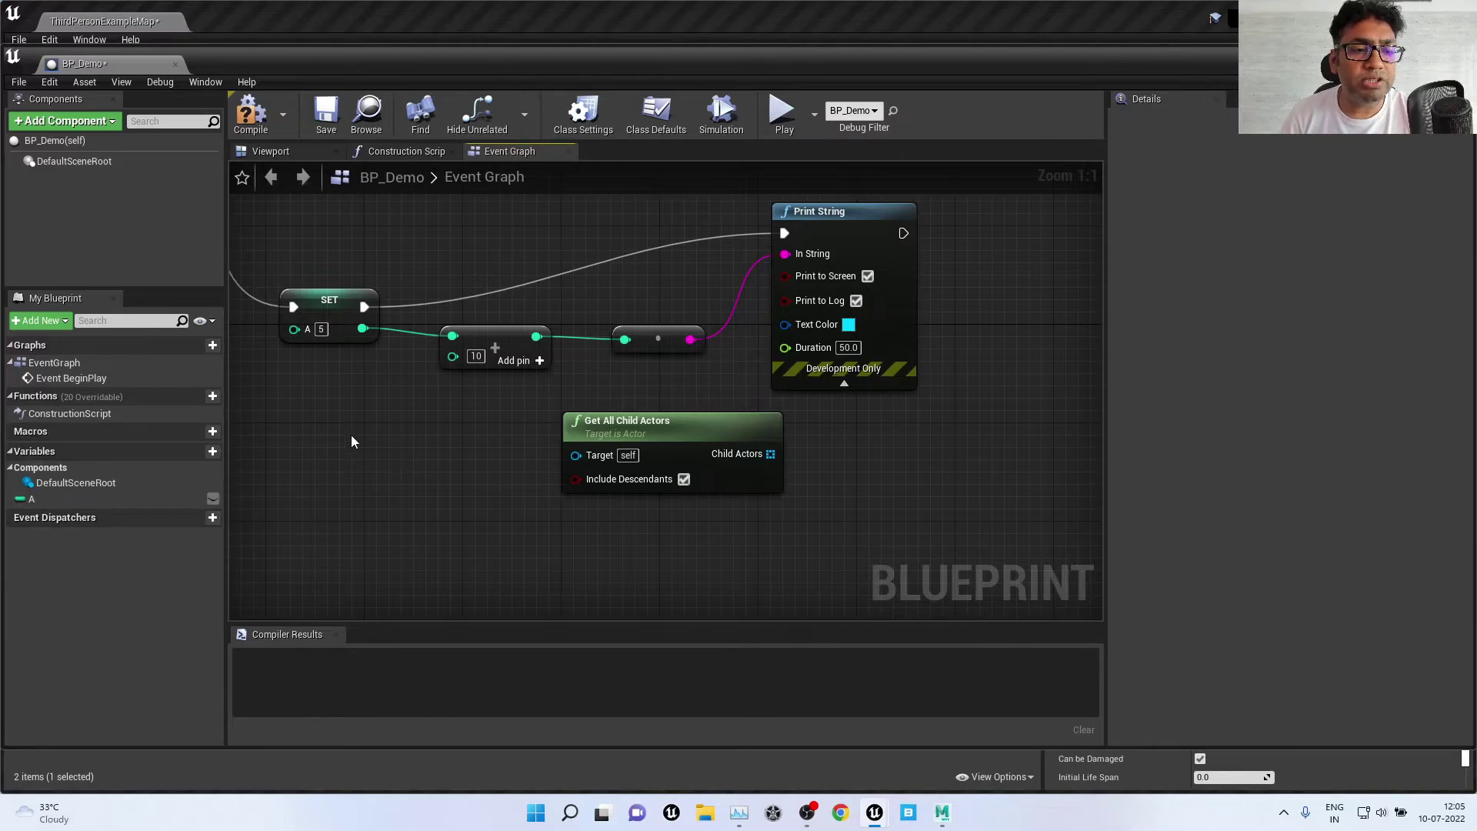
scroll(746, 490, "down", 3)
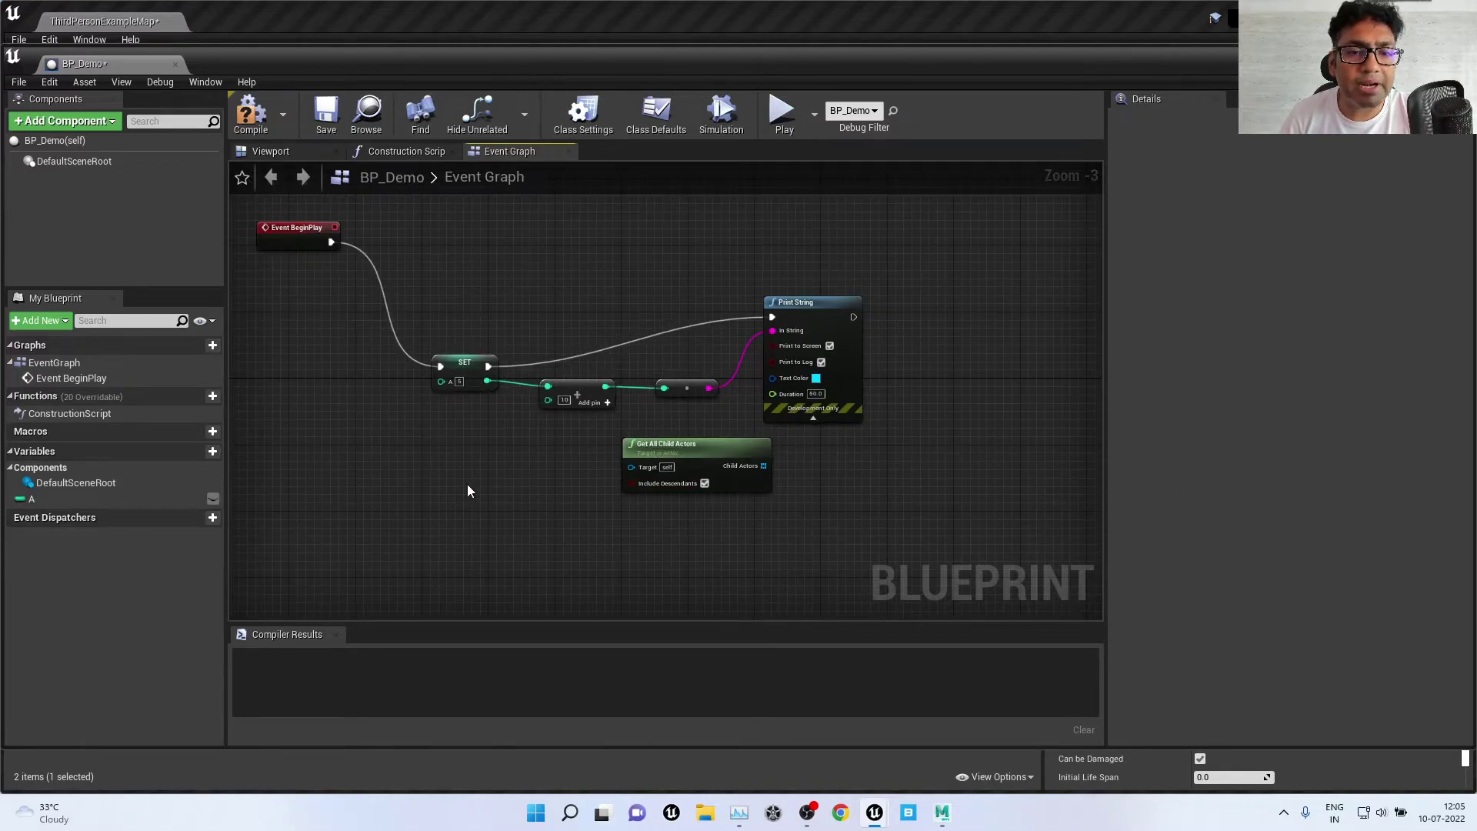
right_click_drag(468, 490, 524, 510)
mouse_move(796, 494)
left_mouse_down()
mouse_move(645, 300)
mouse_move(686, 300)
left_mouse_up()
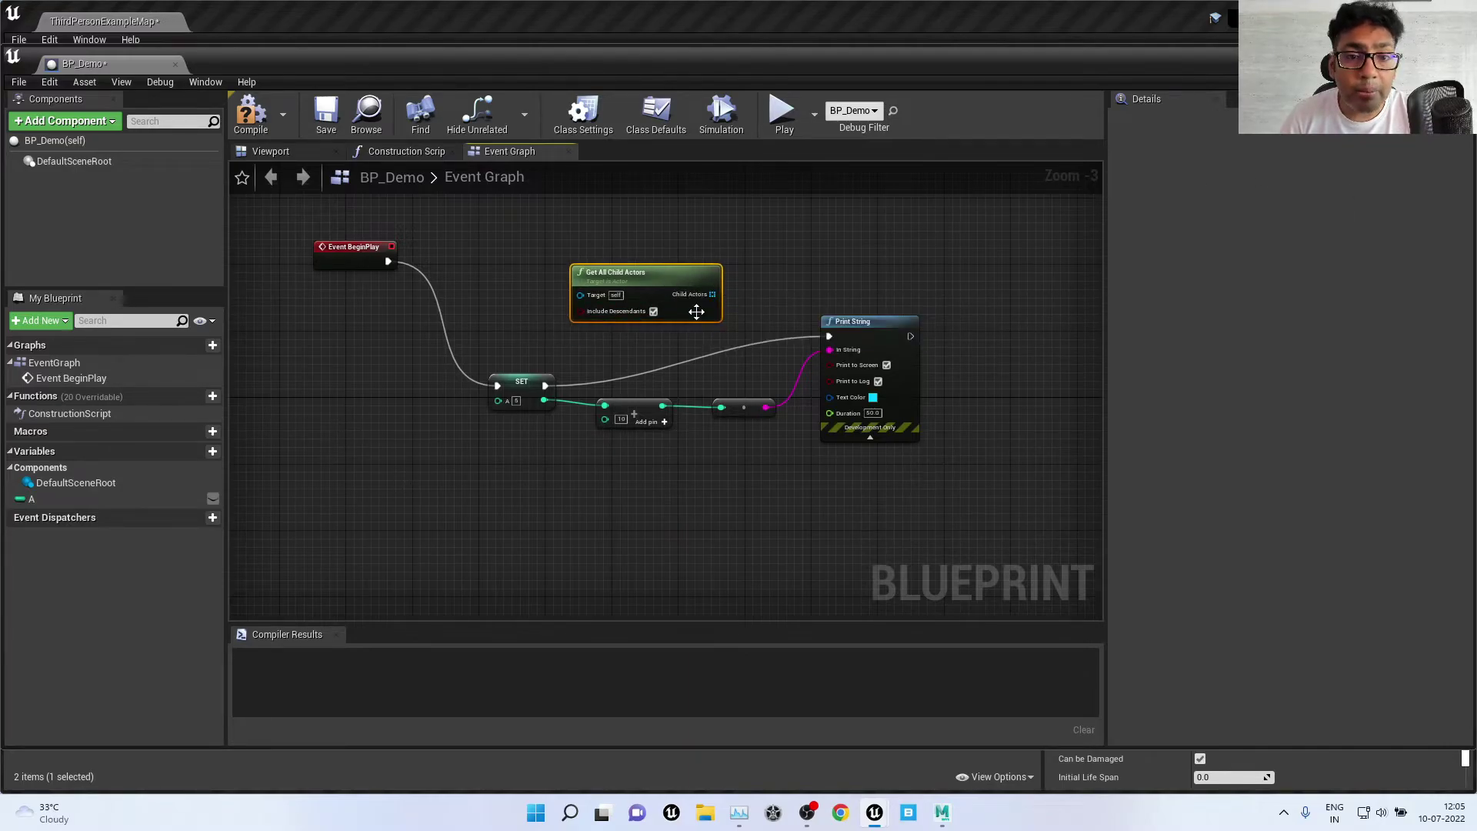
Step: Add an Event Tick node via the 'tick' search and shift it slightly right
right_click(404, 477)
left_click(331, 409)
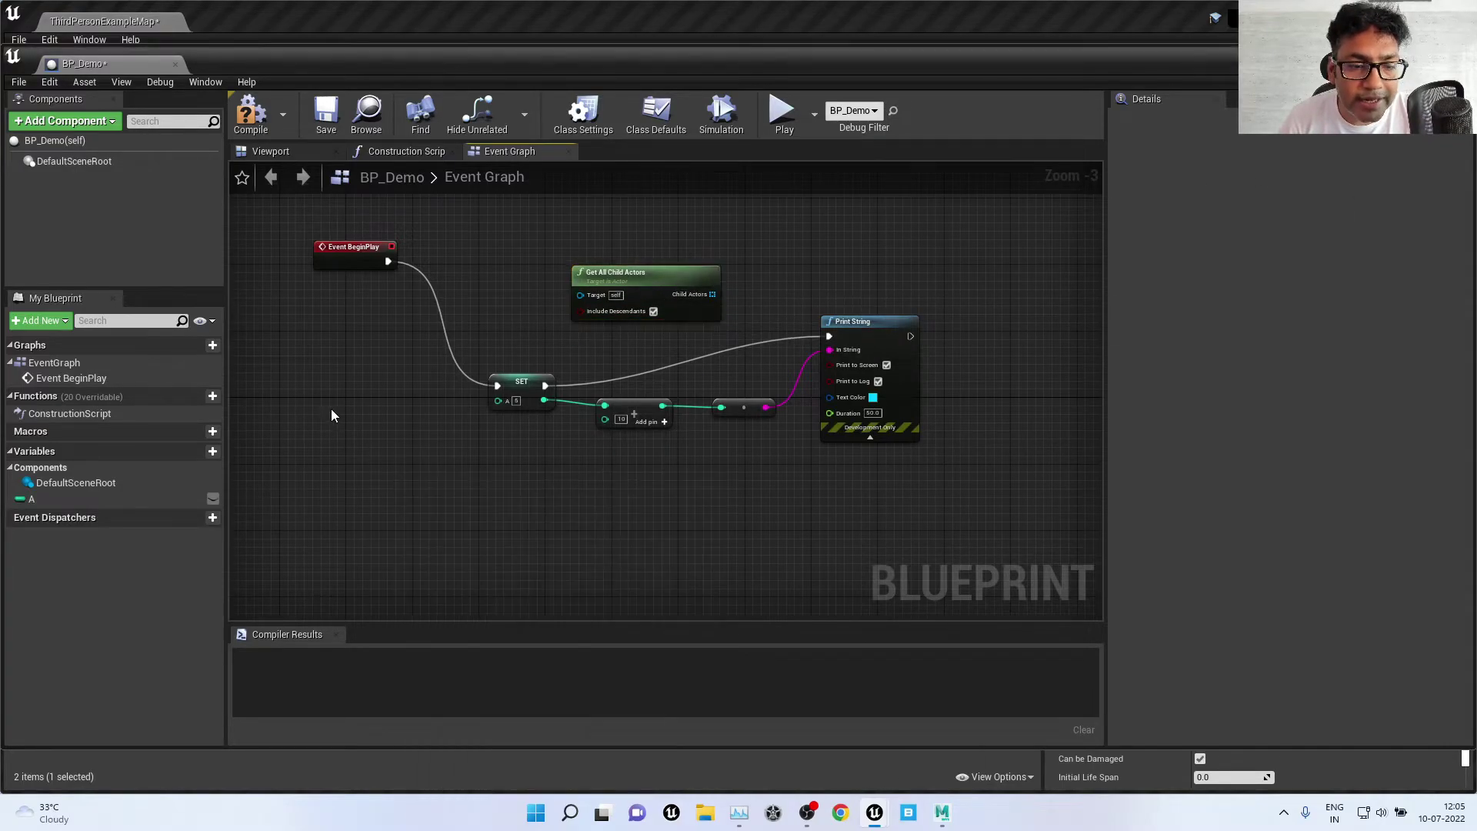
right_click(330, 409)
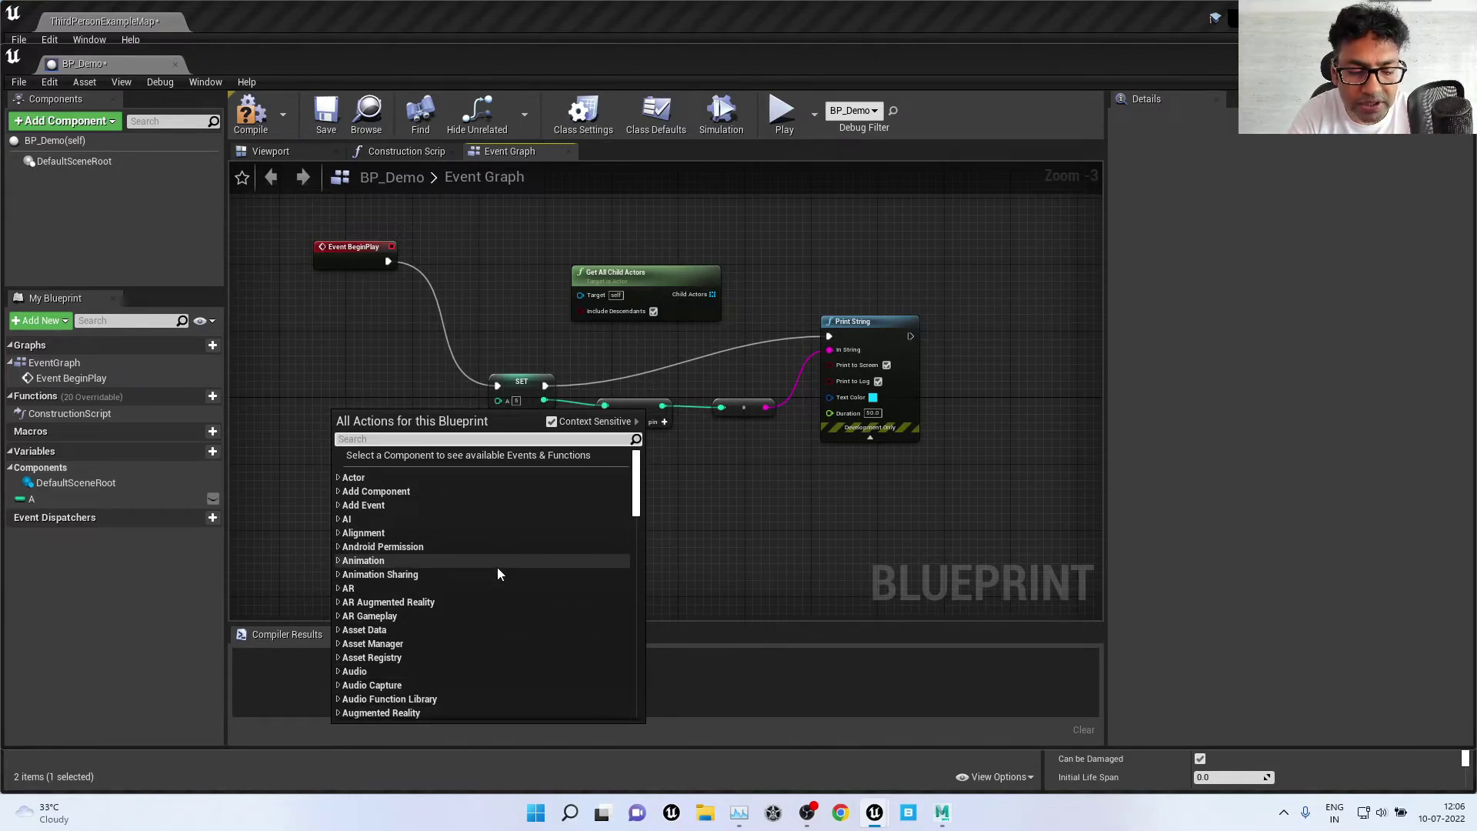
type("tick")
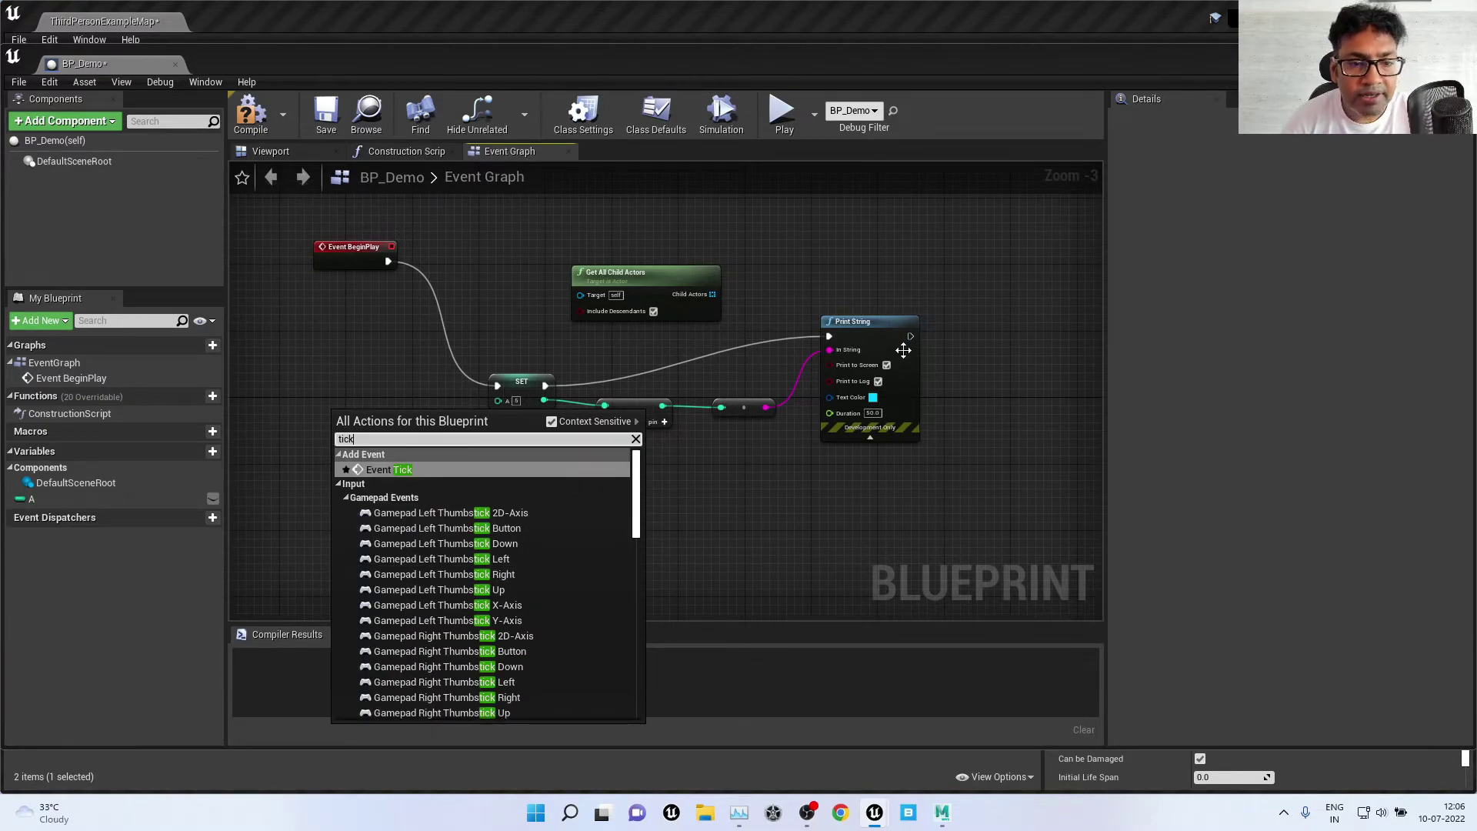
left_click(397, 470)
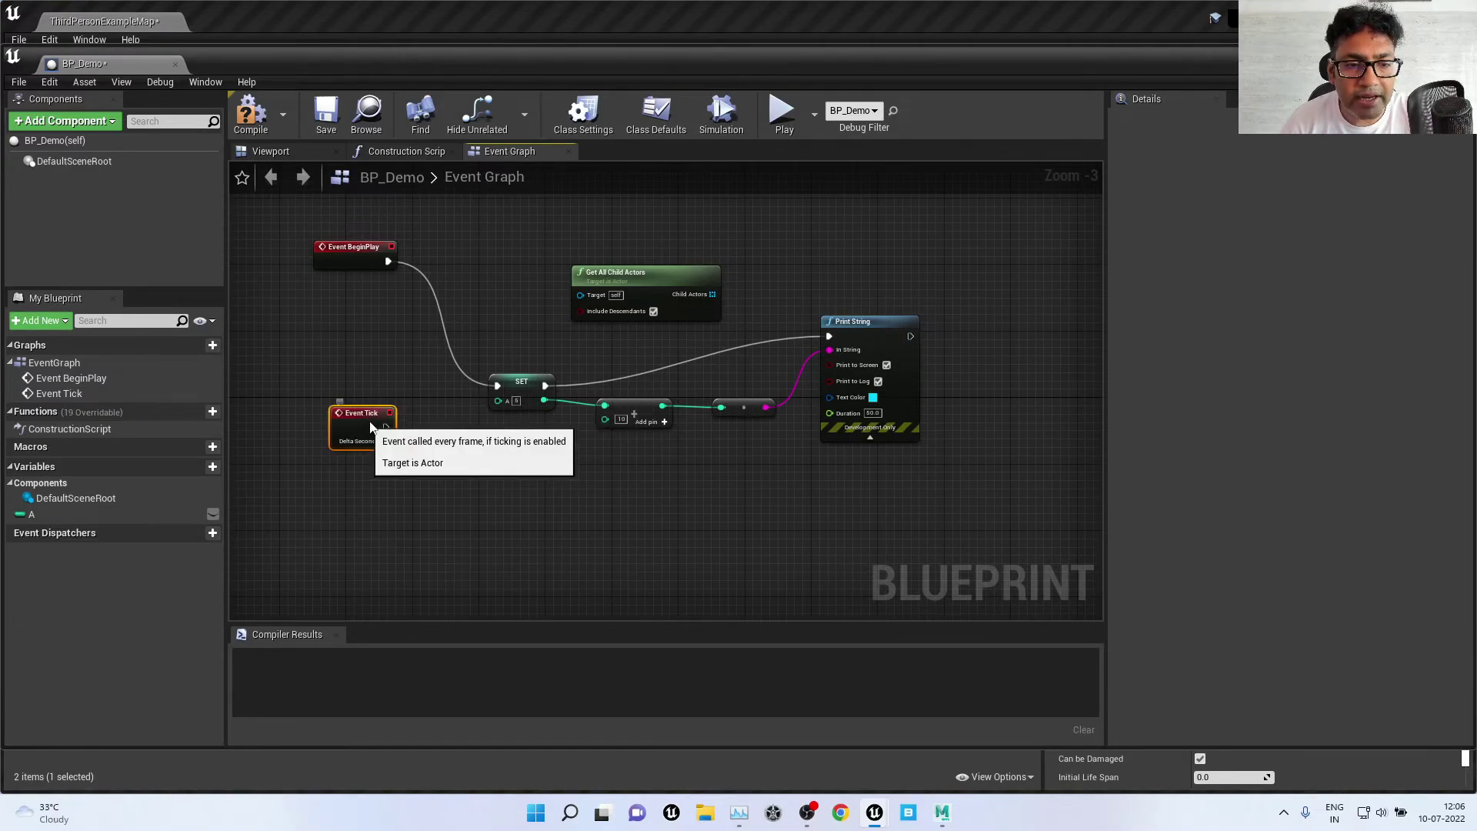
left_click_drag(370, 427, 445, 427)
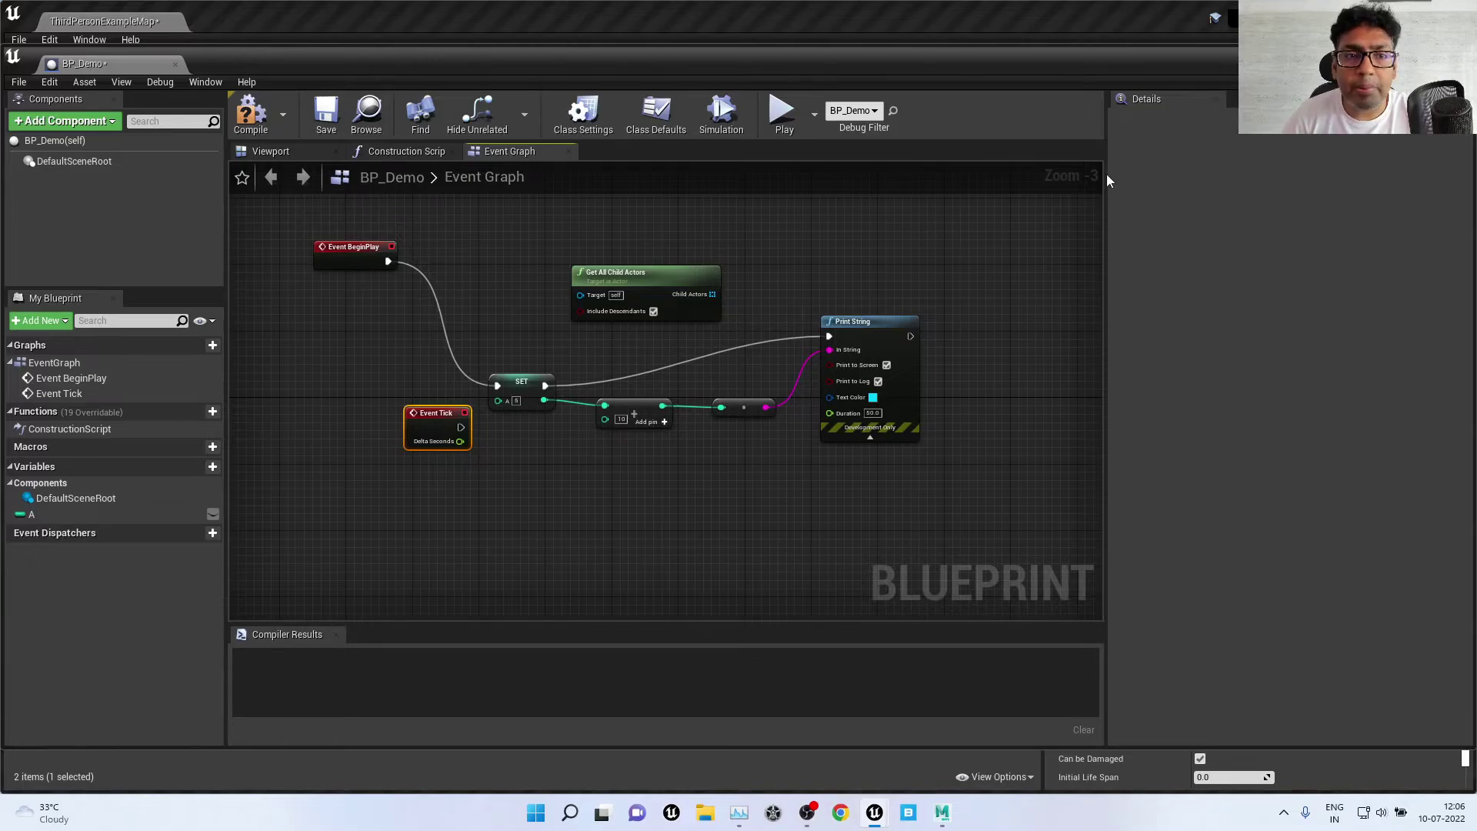
Step: Maximize the BP_Demo editor and show the Palette panel with the Library category expanded
double_click(642, 73)
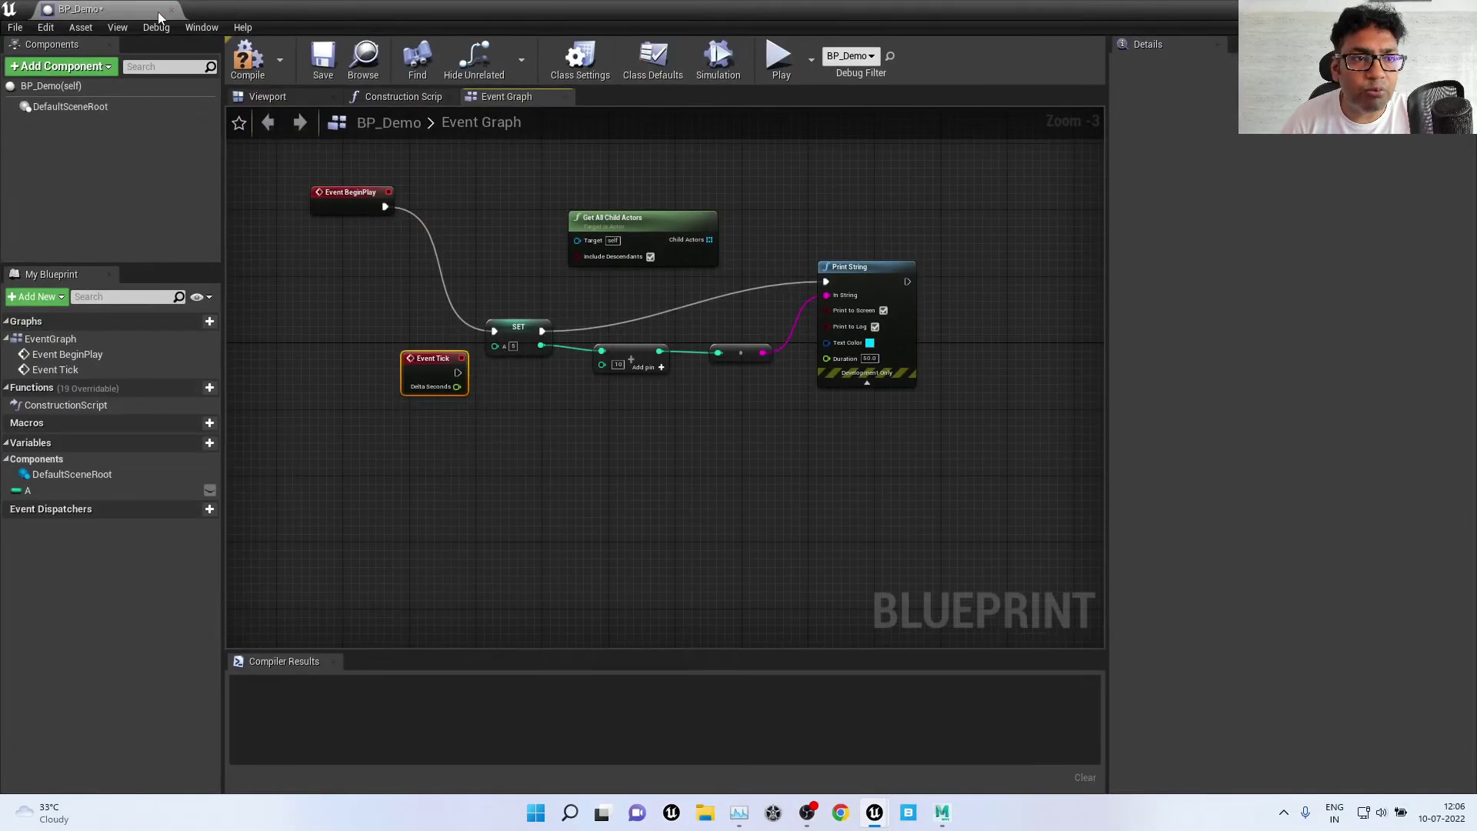
left_click(206, 28)
left_click(224, 106)
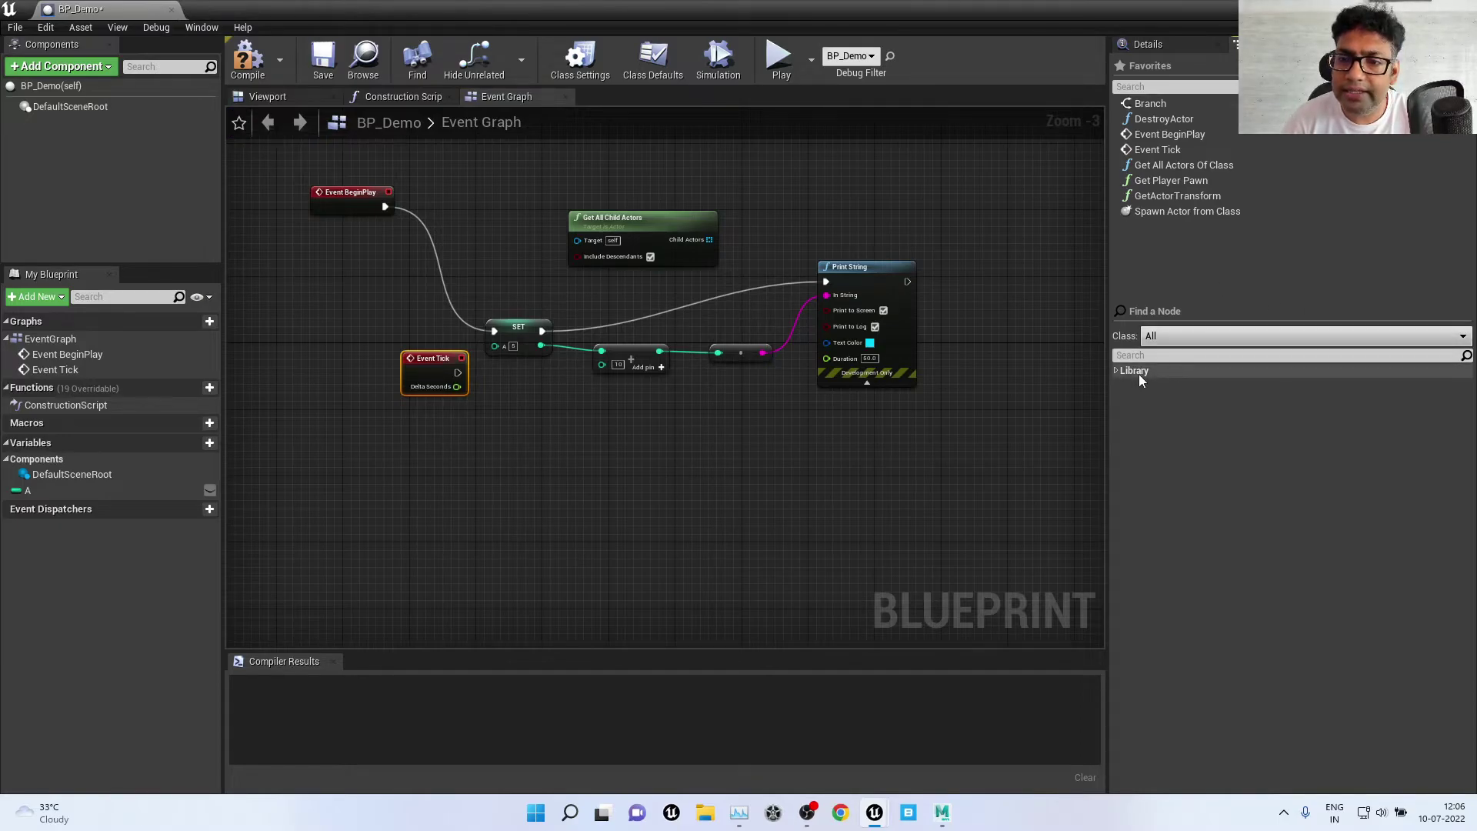
left_click(1116, 370)
scroll(1230, 500, "down", 5)
scroll(1193, 500, "down", 5)
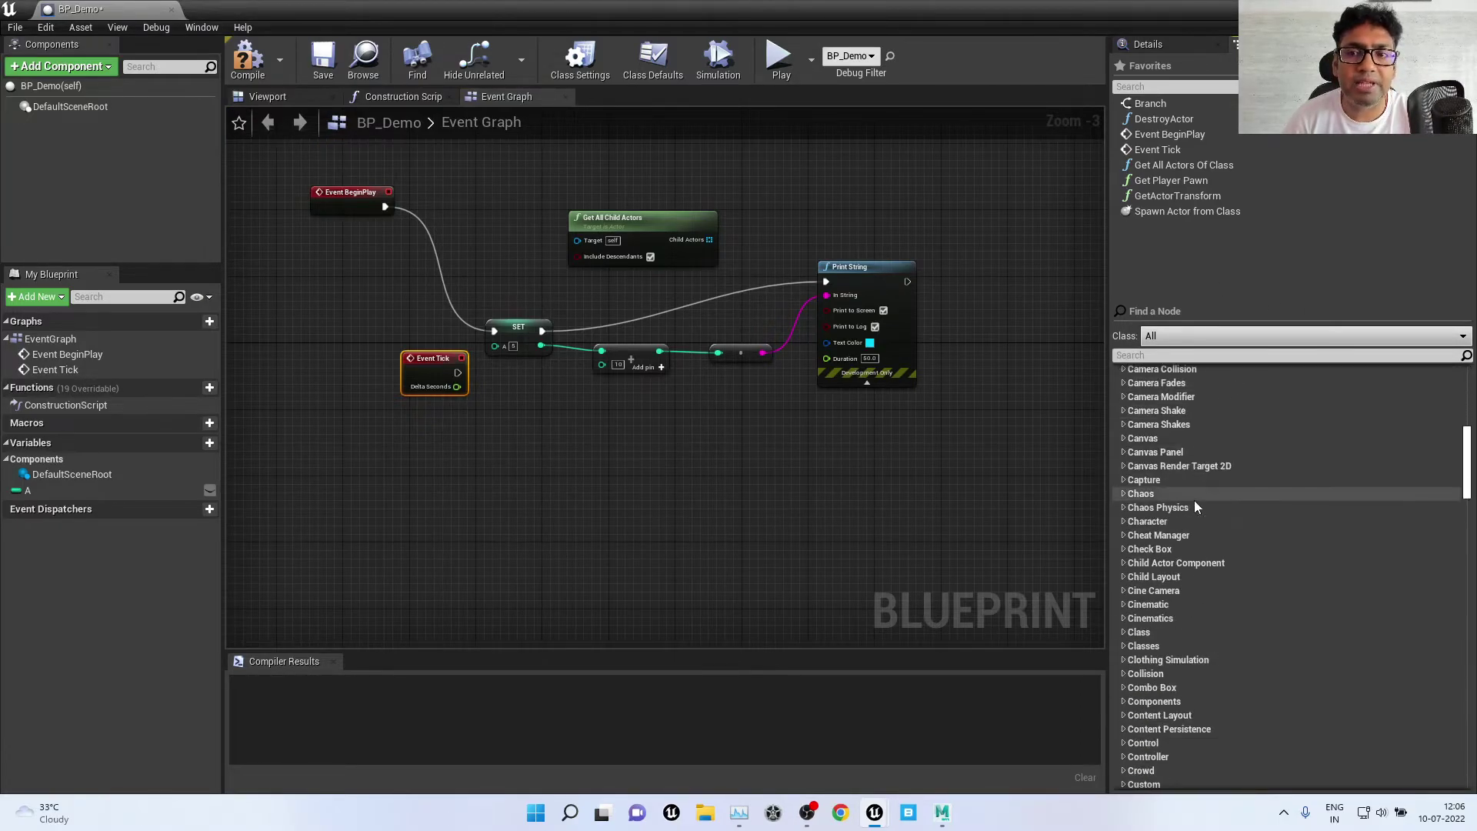
scroll(1194, 500, "down", 5)
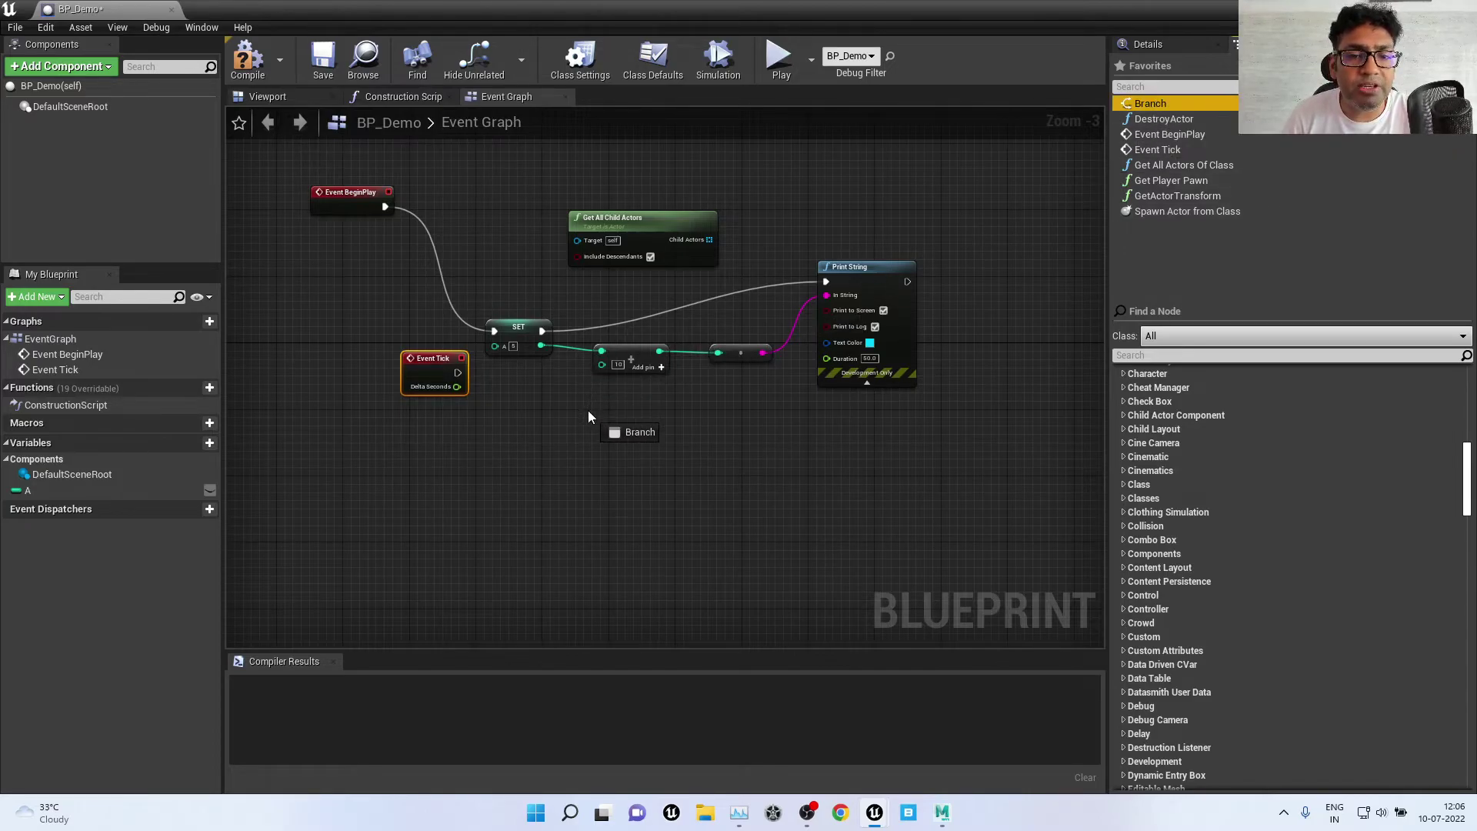
Step: Drag Branch and DestroyActor nodes from the palette into the graph
left_click_drag(1156, 105, 589, 415)
left_click(808, 453)
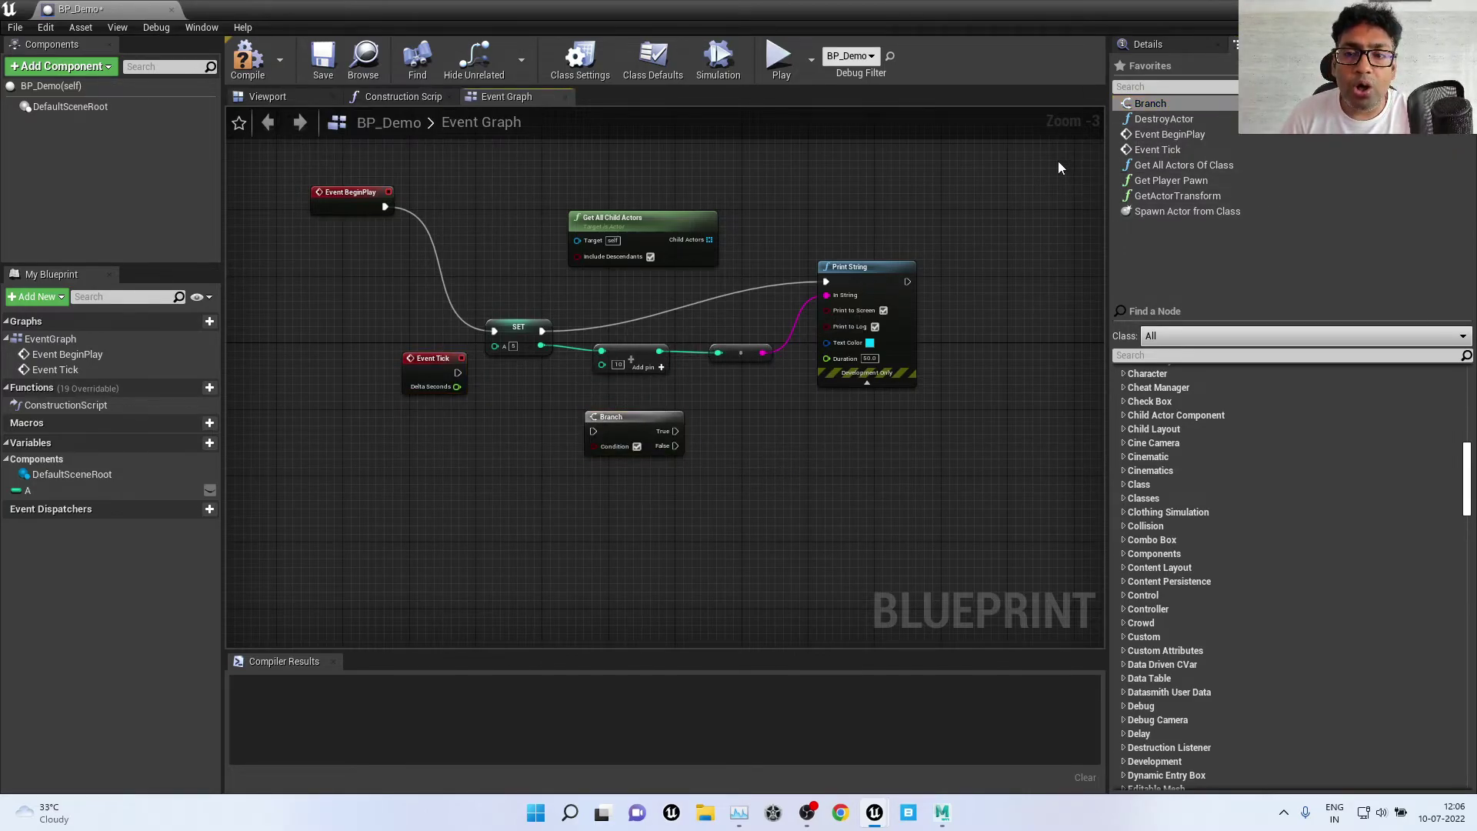
scroll(658, 469, "up", 3)
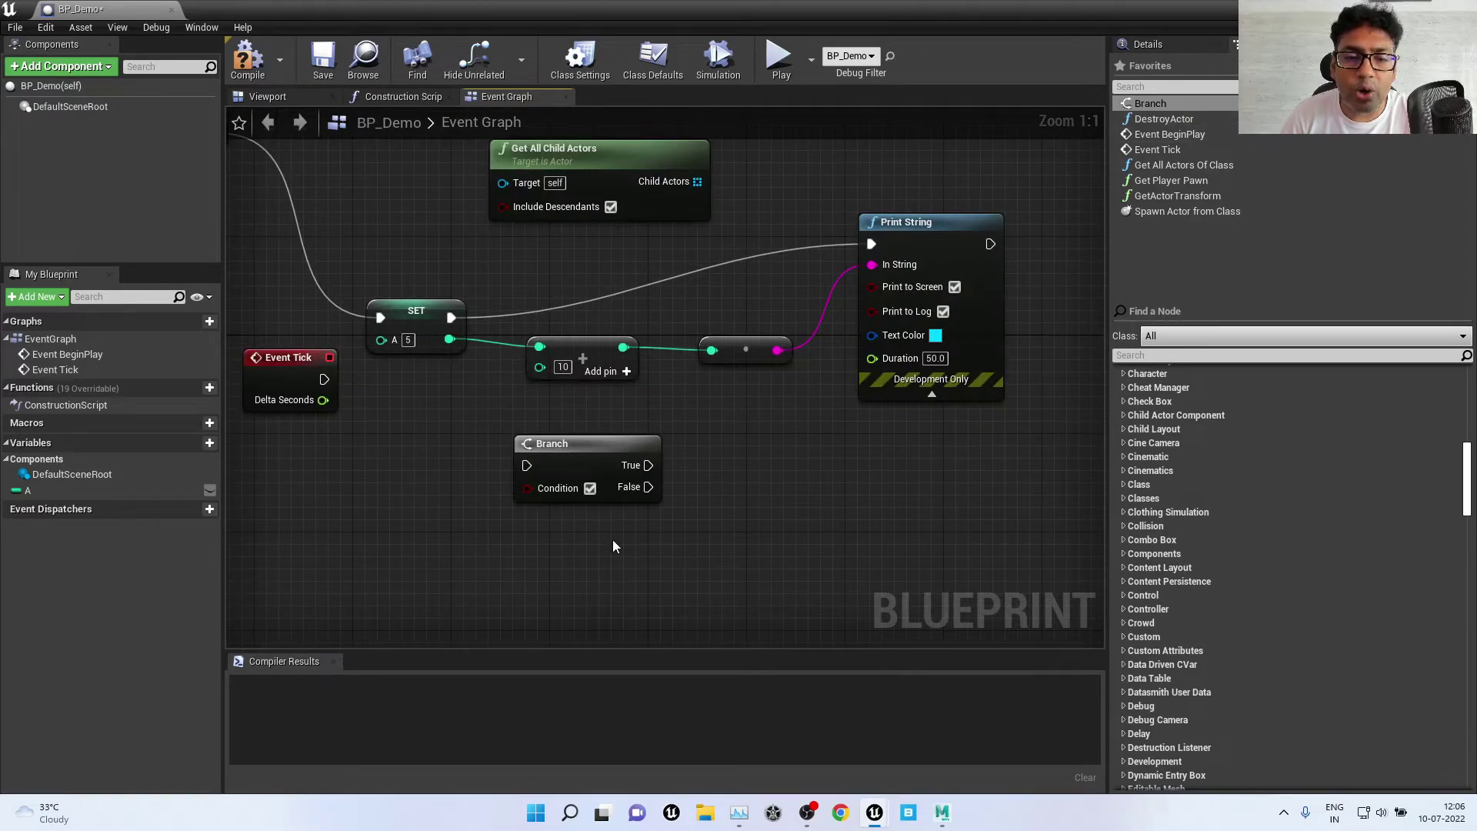
scroll(769, 454, "down", 2)
scroll(768, 446, "up", 1)
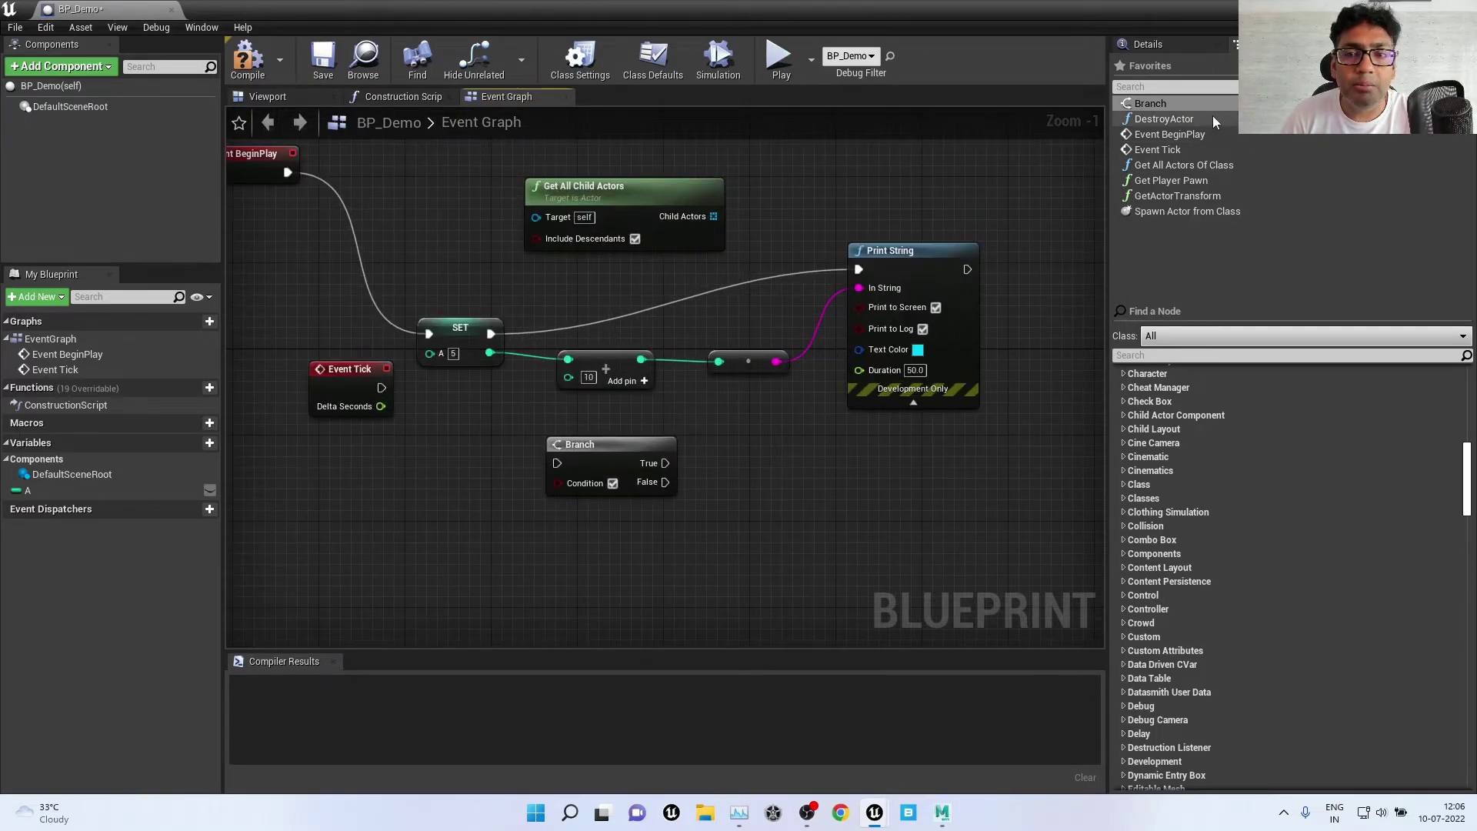
left_click_drag(1166, 119, 765, 453)
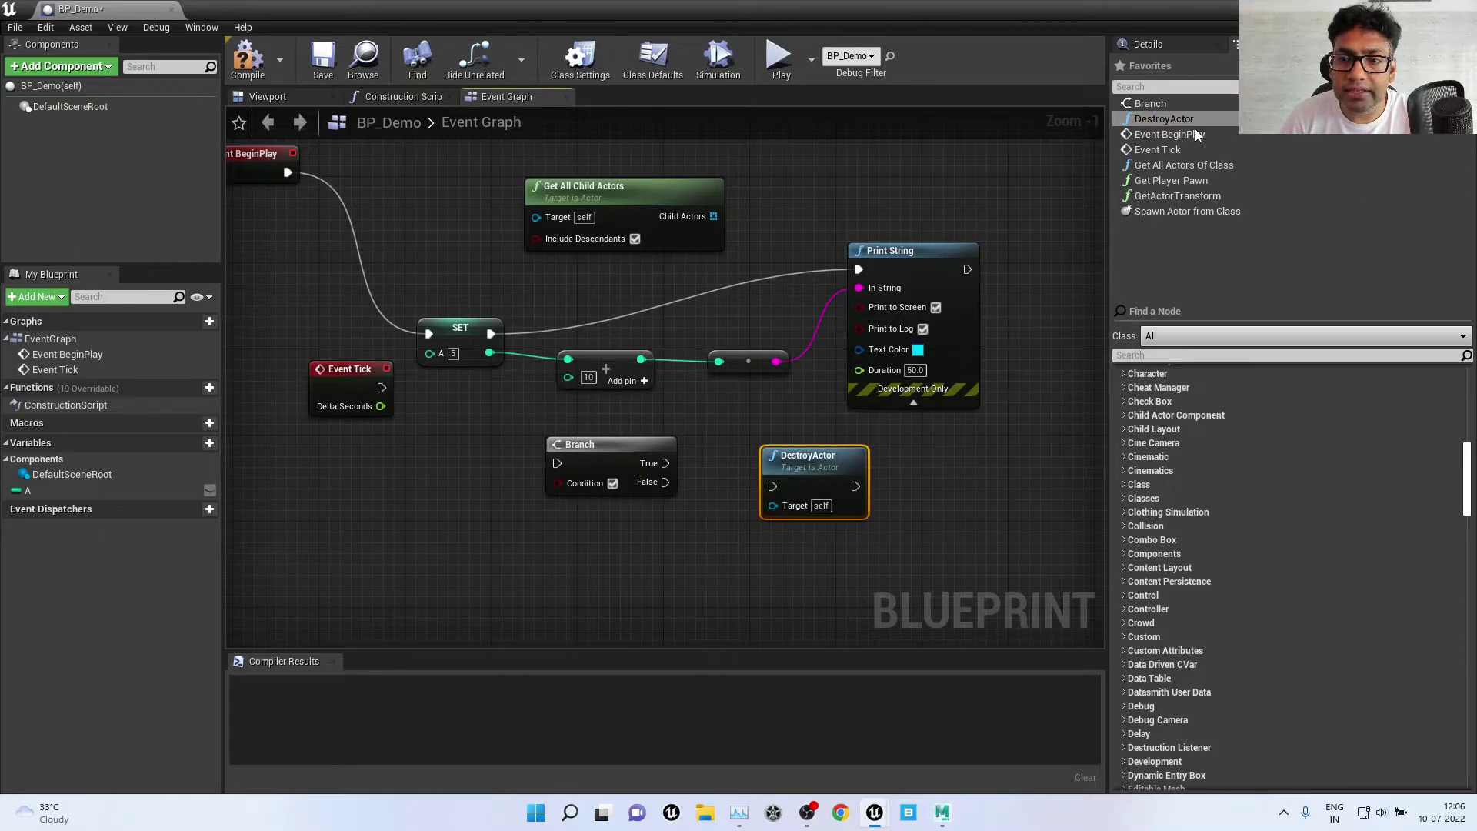
mouse_move(1169, 134)
left_mouse_down()
mouse_move(900, 331)
mouse_move(384, 481)
left_mouse_up()
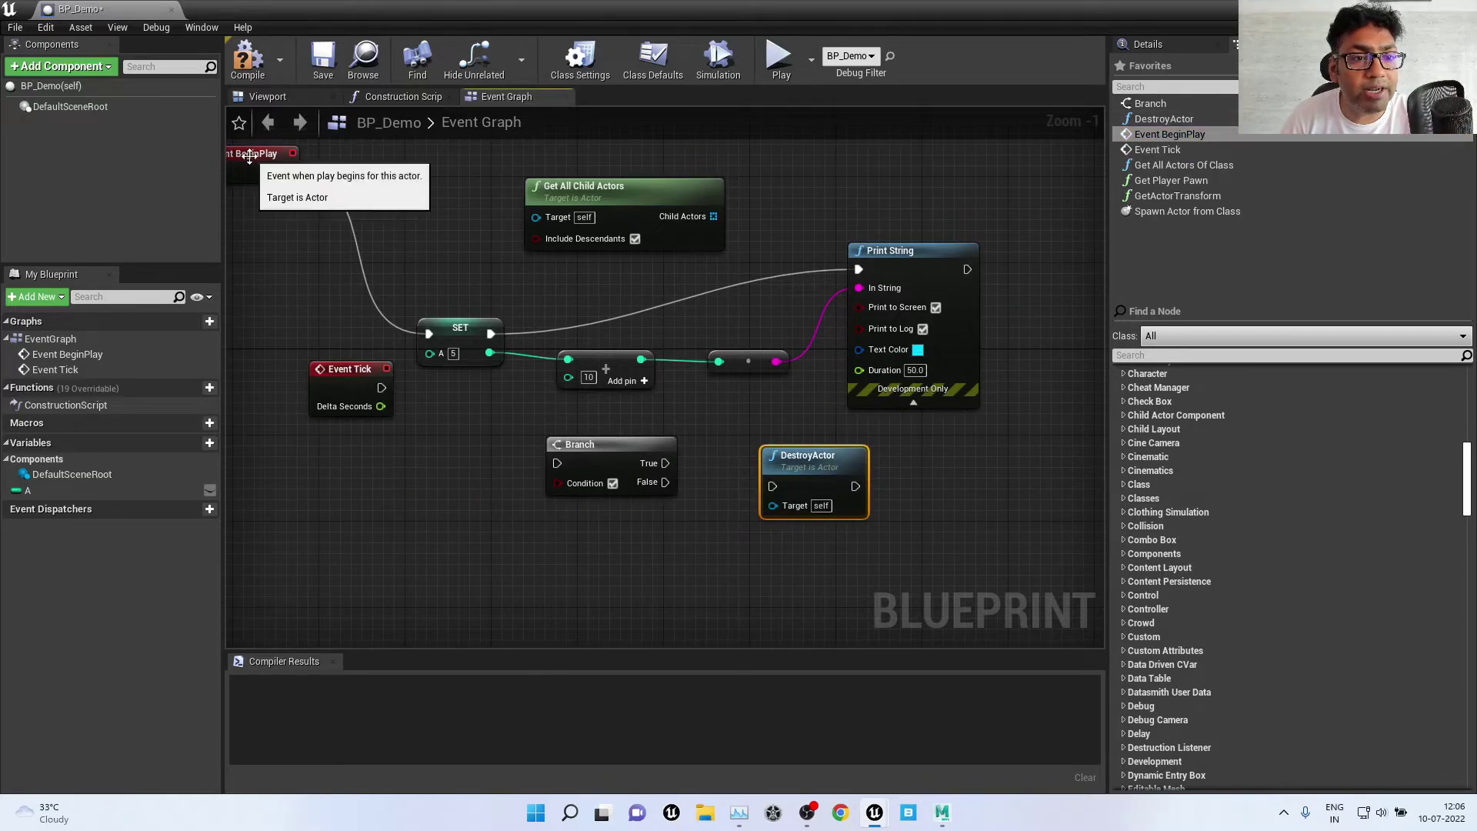
Step: Add a GetActorTransform node near Print String and box-select every node
scroll(283, 252, "down", 2)
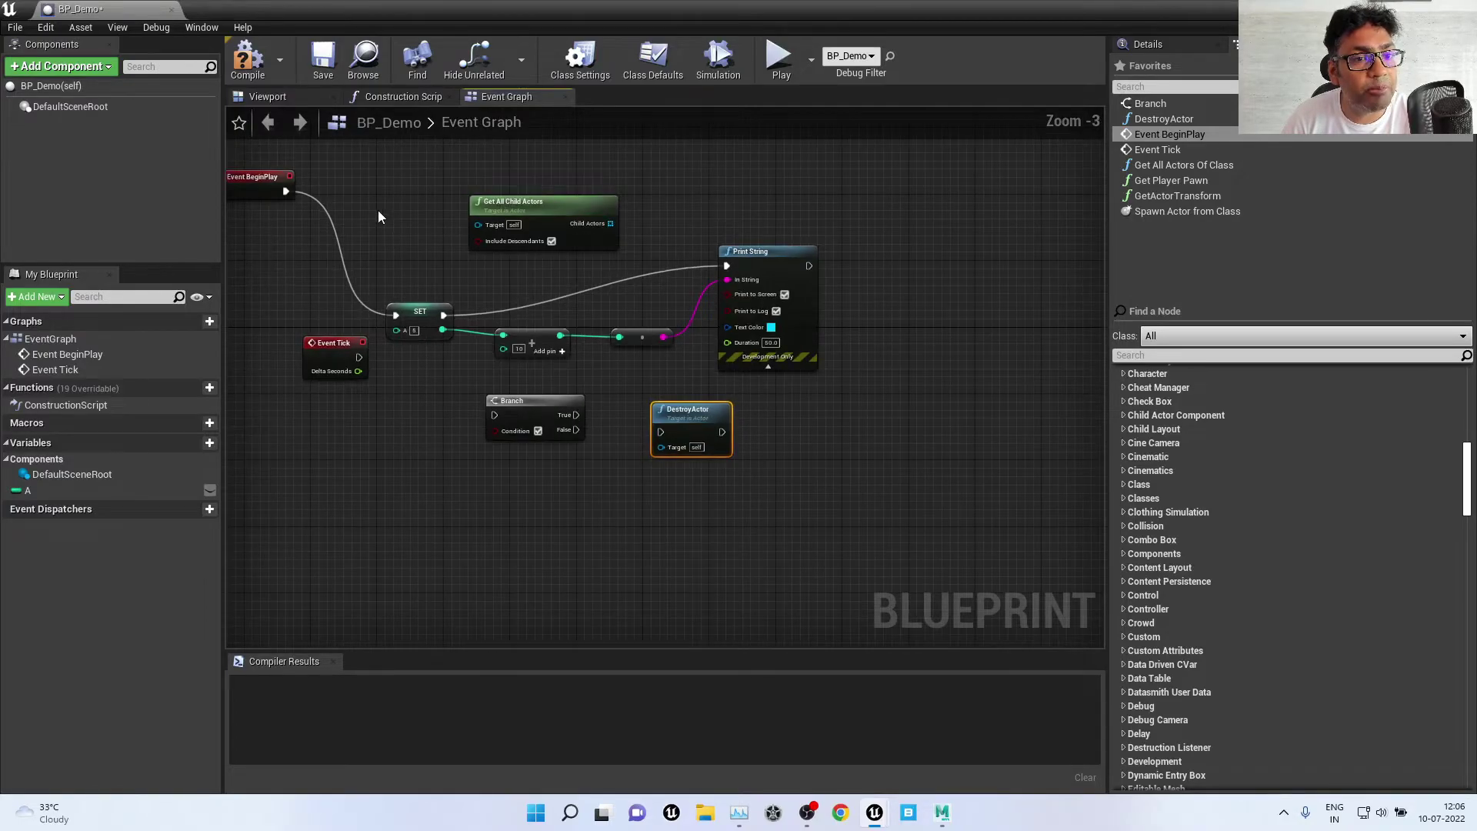
right_click_drag(377, 210, 525, 247)
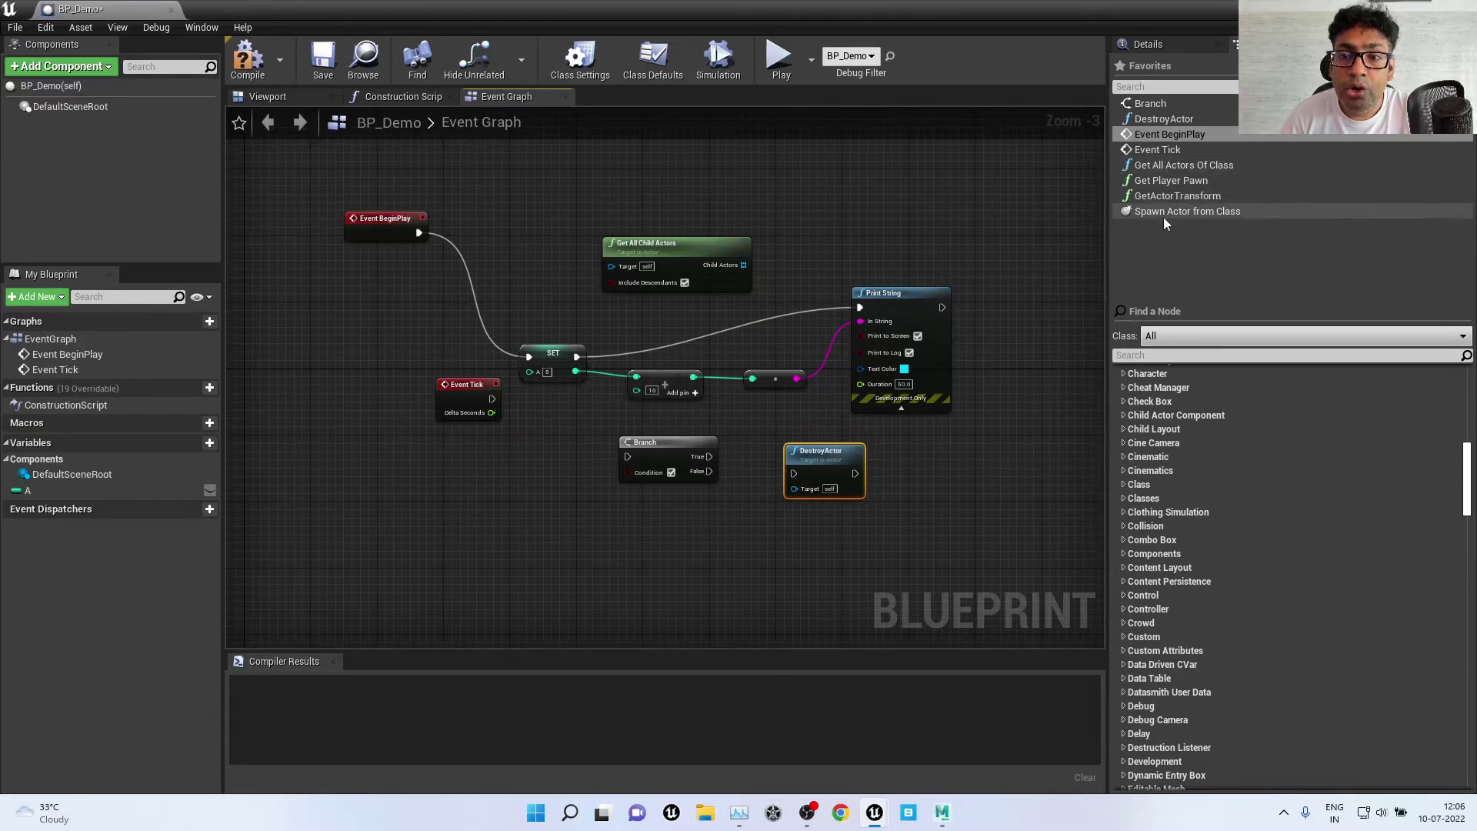
mouse_move(1174, 196)
left_mouse_down()
mouse_move(852, 240)
mouse_move(826, 223)
left_mouse_up()
scroll(625, 341, "down", 1)
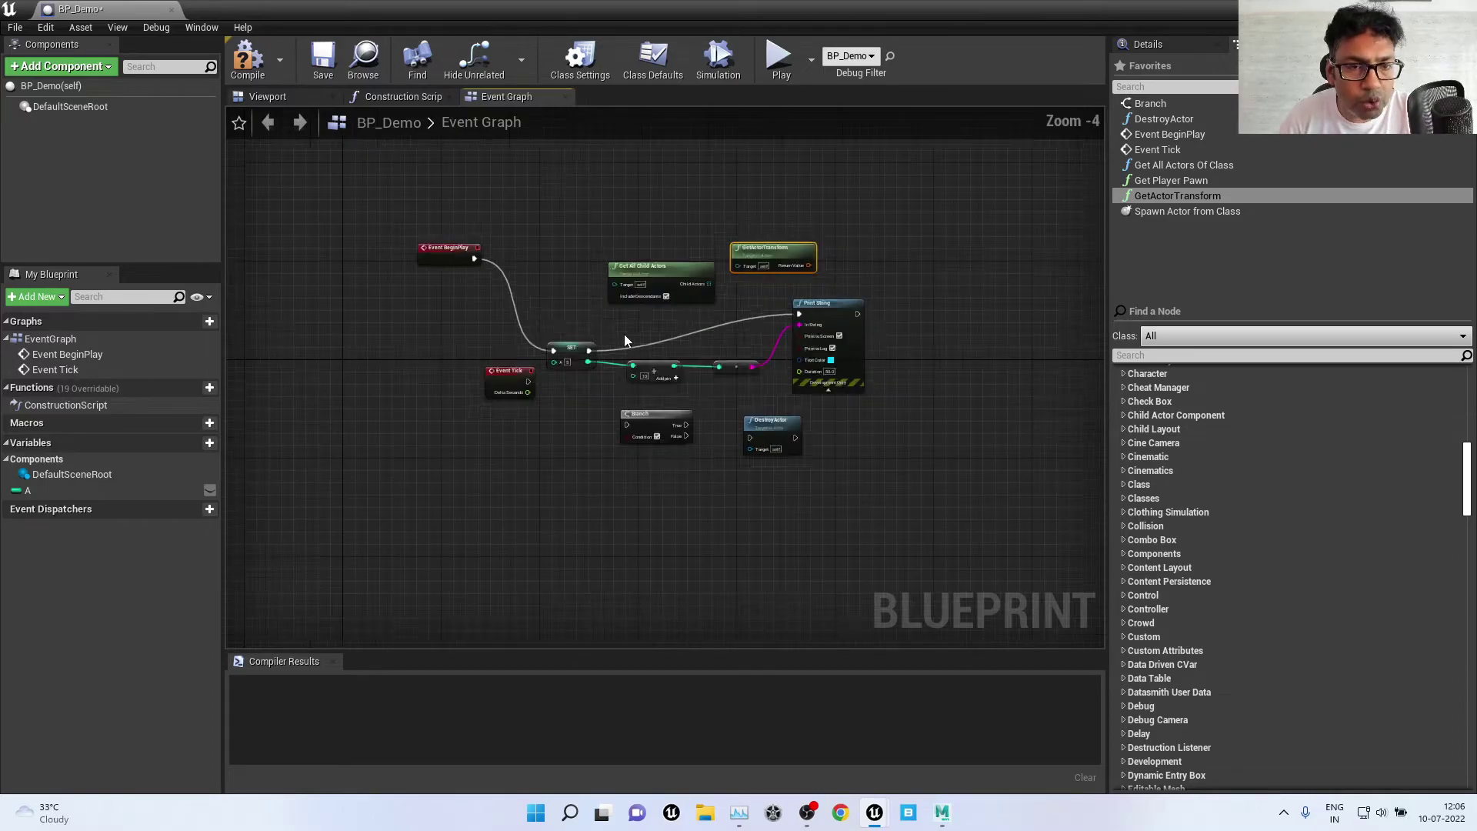
scroll(624, 340, "down", 1)
left_click_drag(390, 220, 1078, 540)
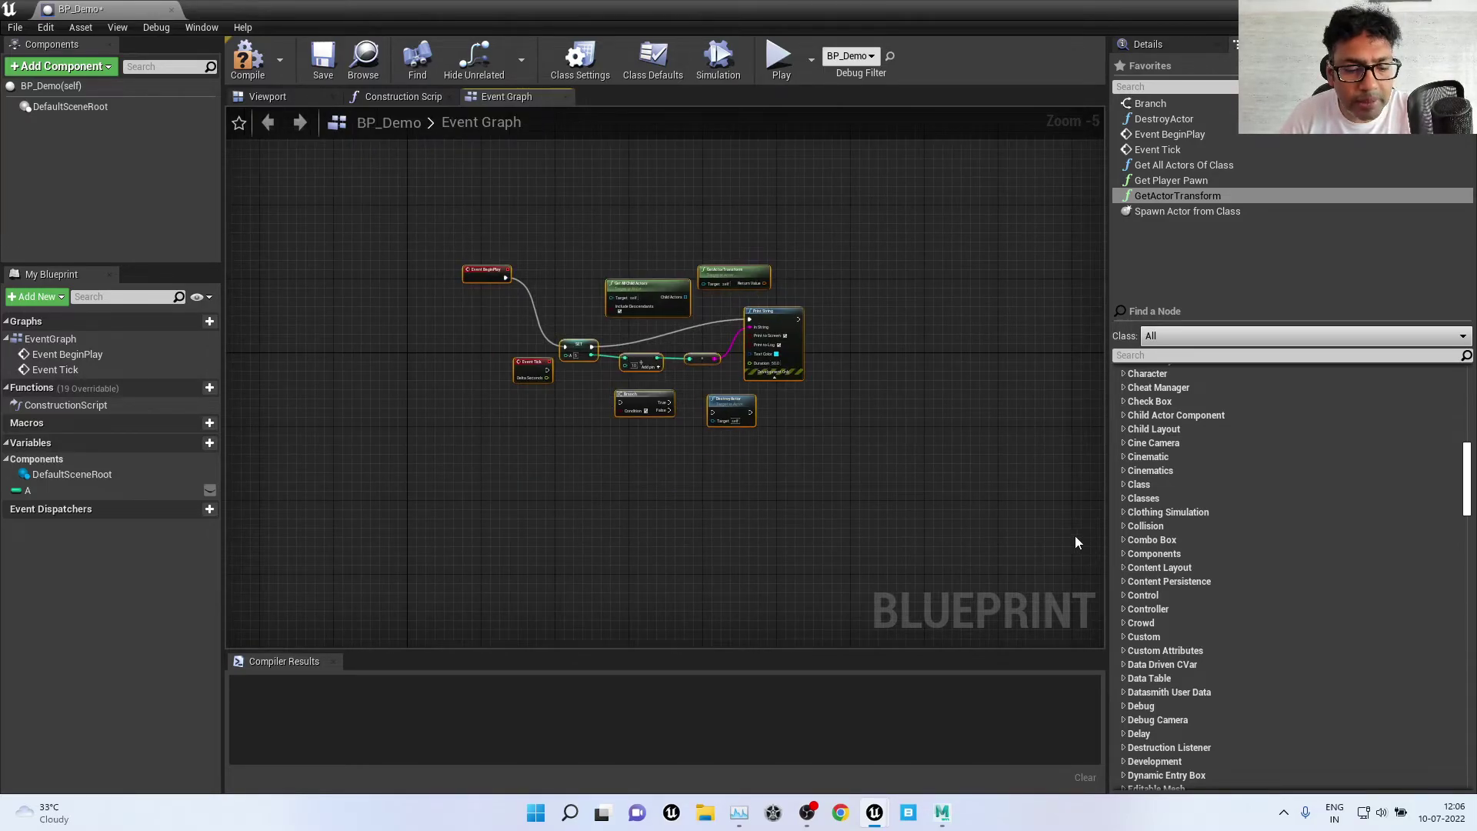
Step: Wrap the selected nodes in a comment titled 'This is my VFX Pipeline demo nodes'
key("c")
type("This is my VFX Pipeline demo node")
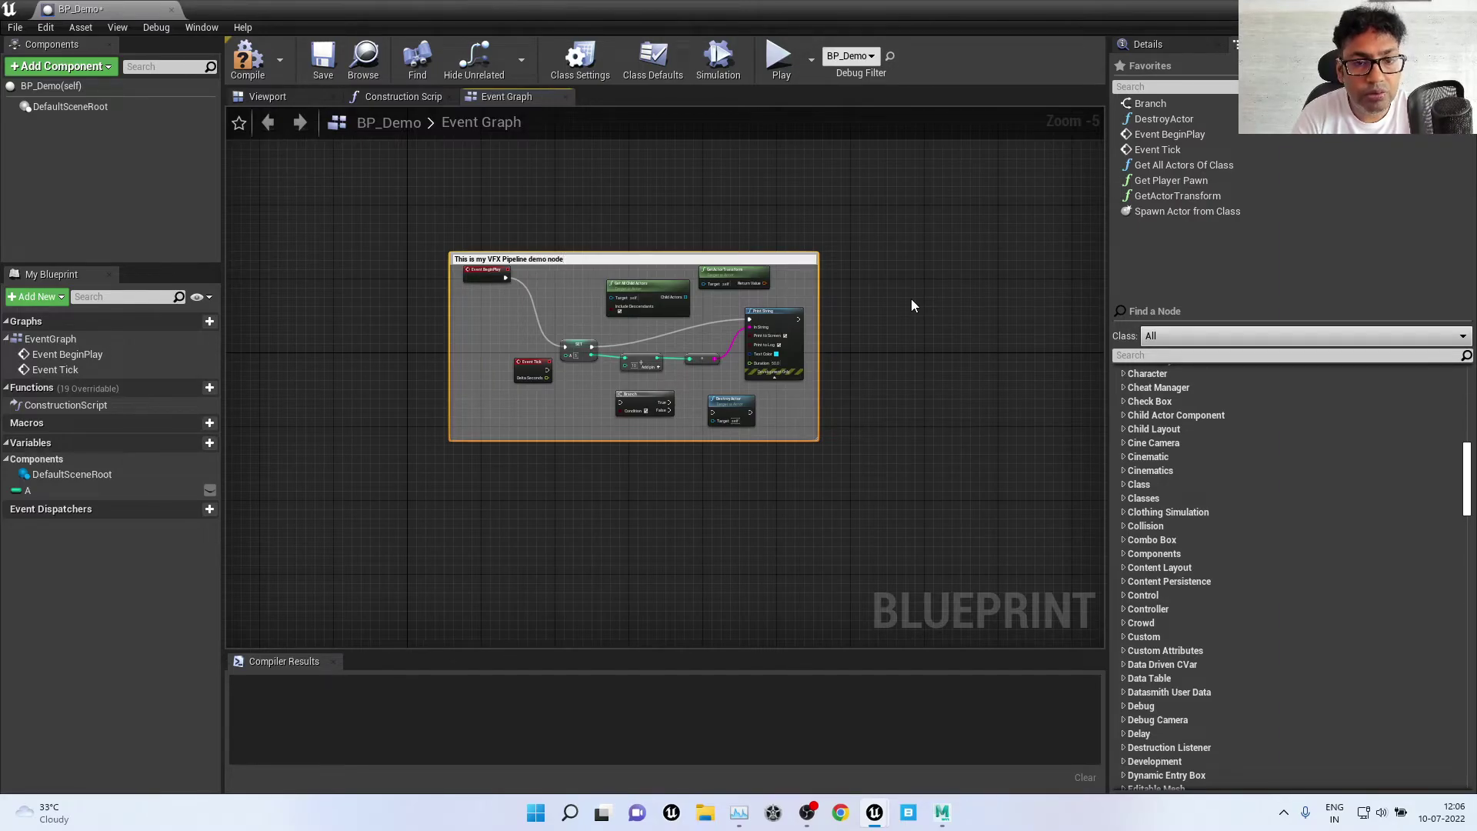
key("F2")
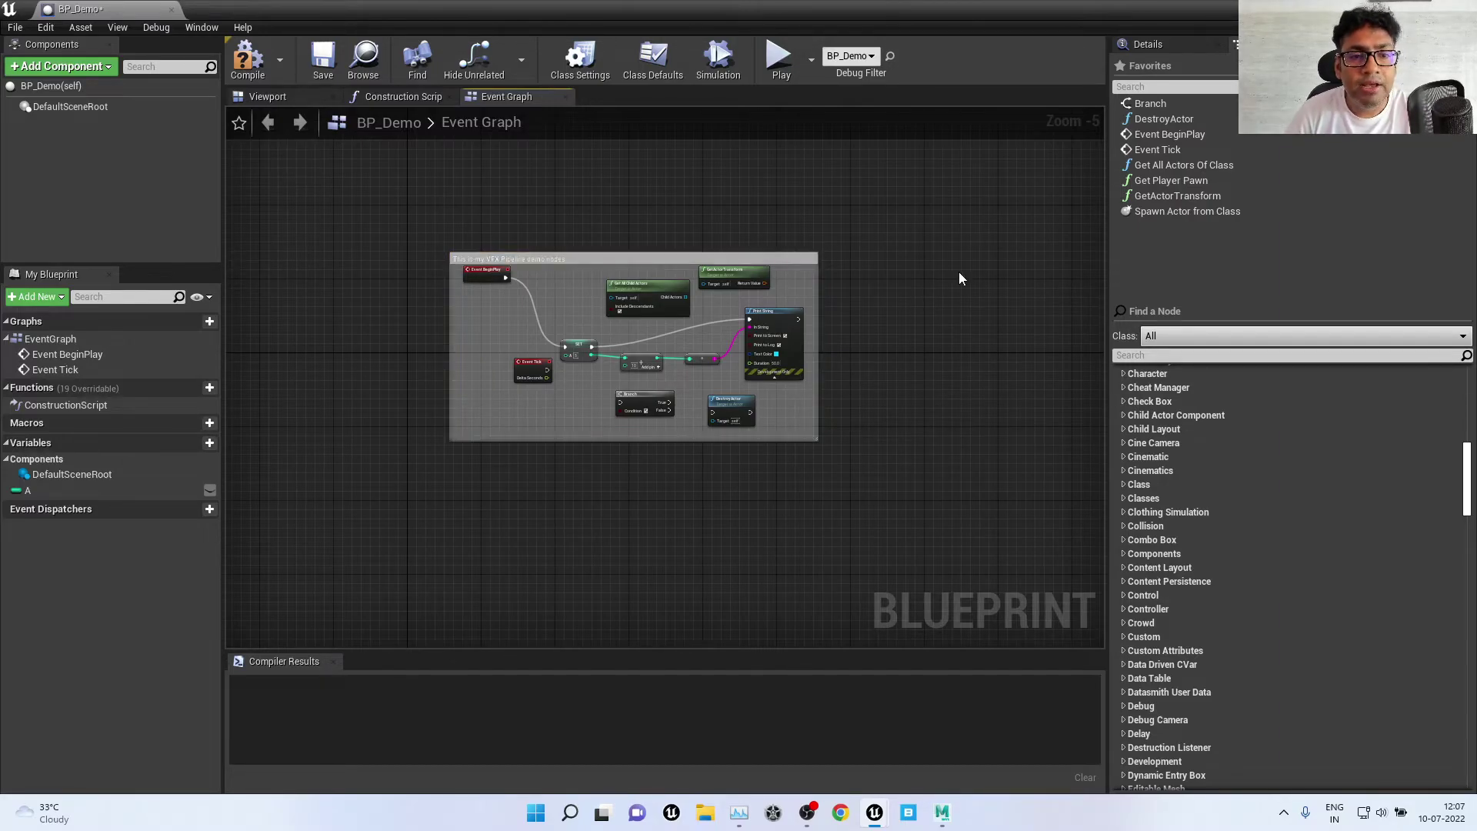
scroll(805, 220, "up", 5)
mouse_move(394, 174)
right_mouse_down()
mouse_move(708, 186)
mouse_move(889, 160)
right_mouse_up()
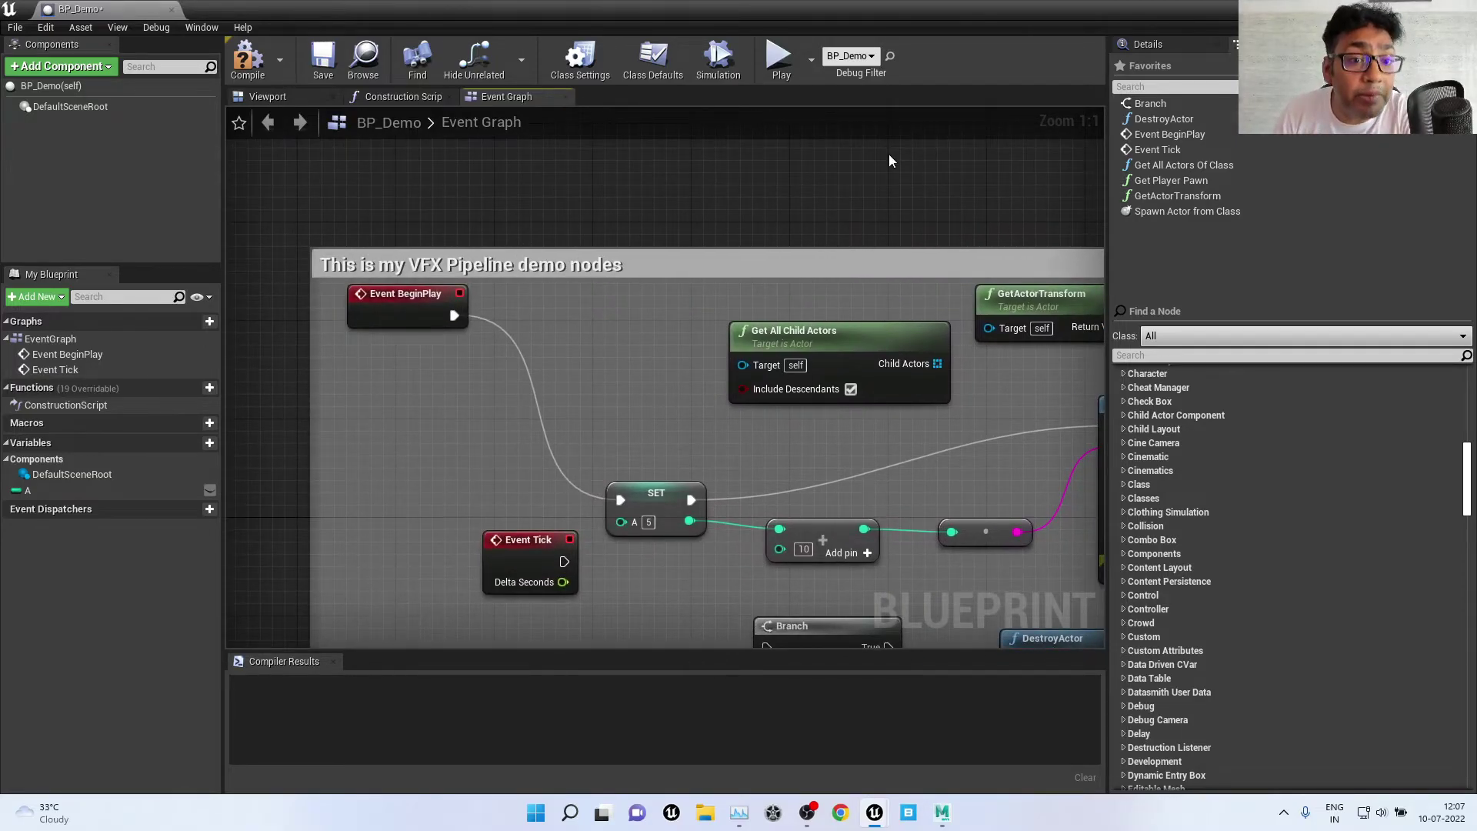
scroll(723, 262, "down", 2)
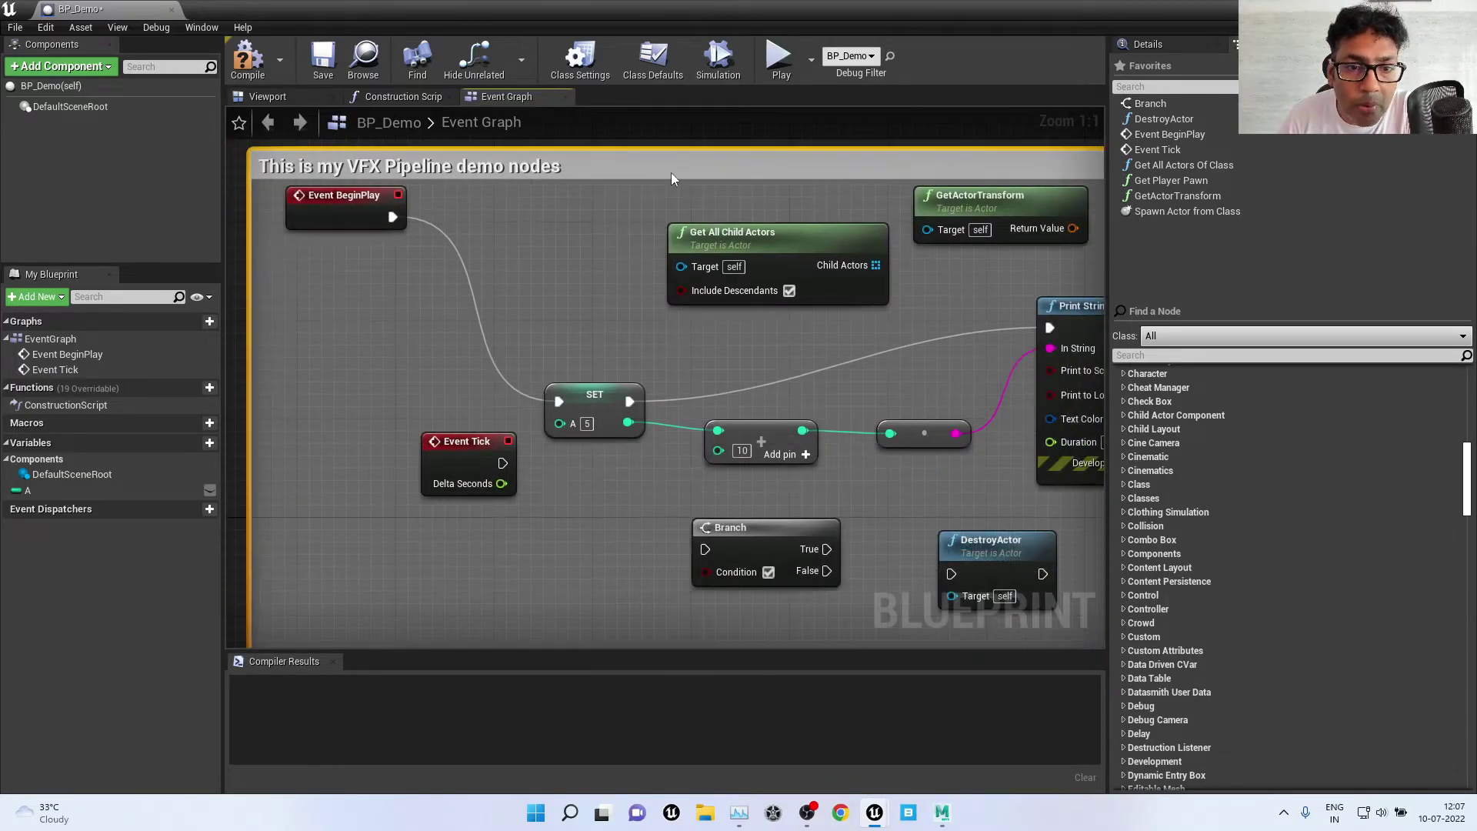
scroll(670, 172, "down", 2)
scroll(615, 220, "down", 1)
scroll(661, 243, "down", 1)
scroll(679, 240, "up", 1)
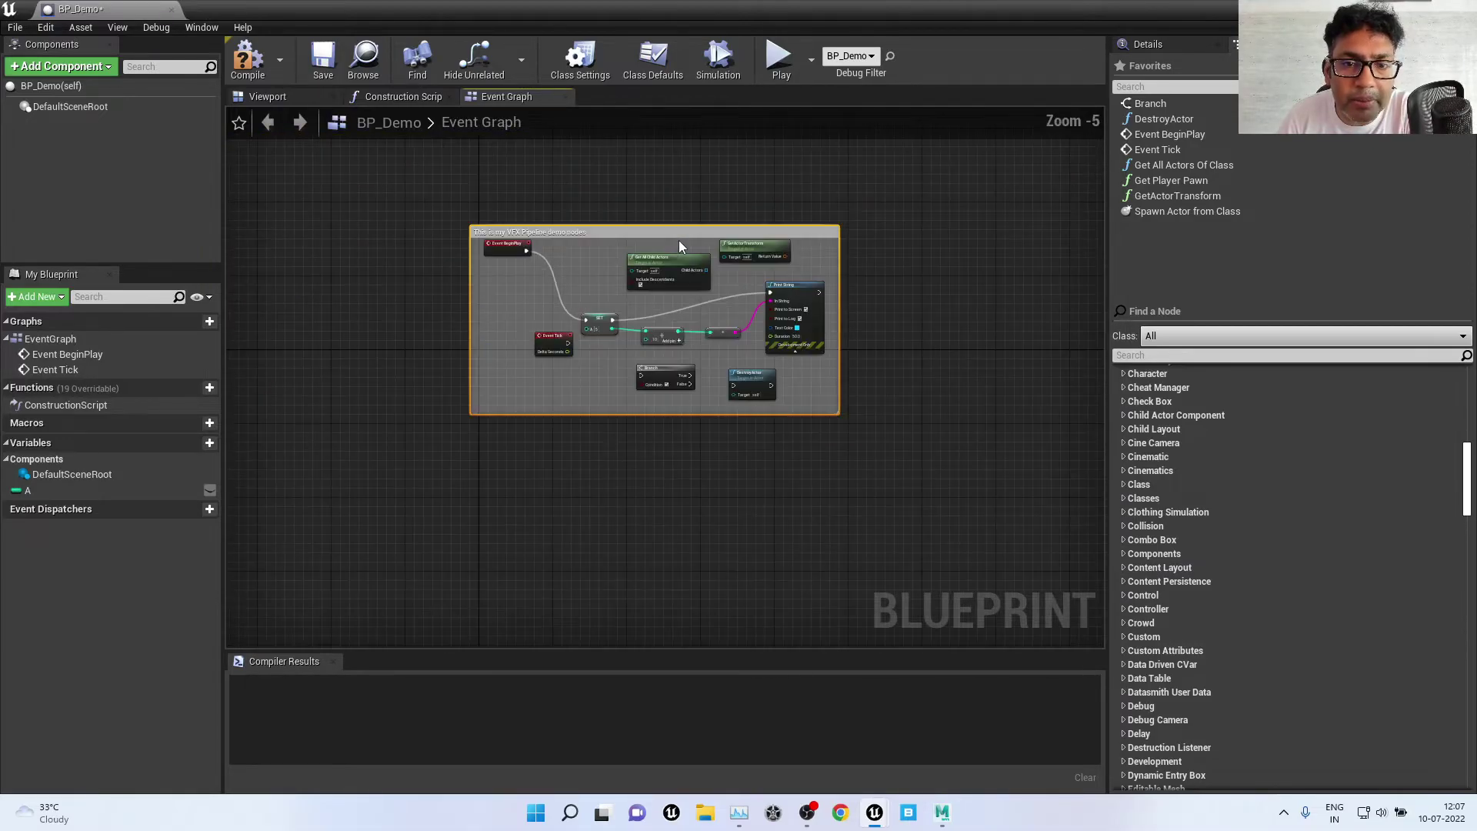
mouse_move(679, 240)
left_mouse_down()
mouse_move(695, 321)
mouse_move(806, 349)
mouse_move(685, 214)
left_mouse_up()
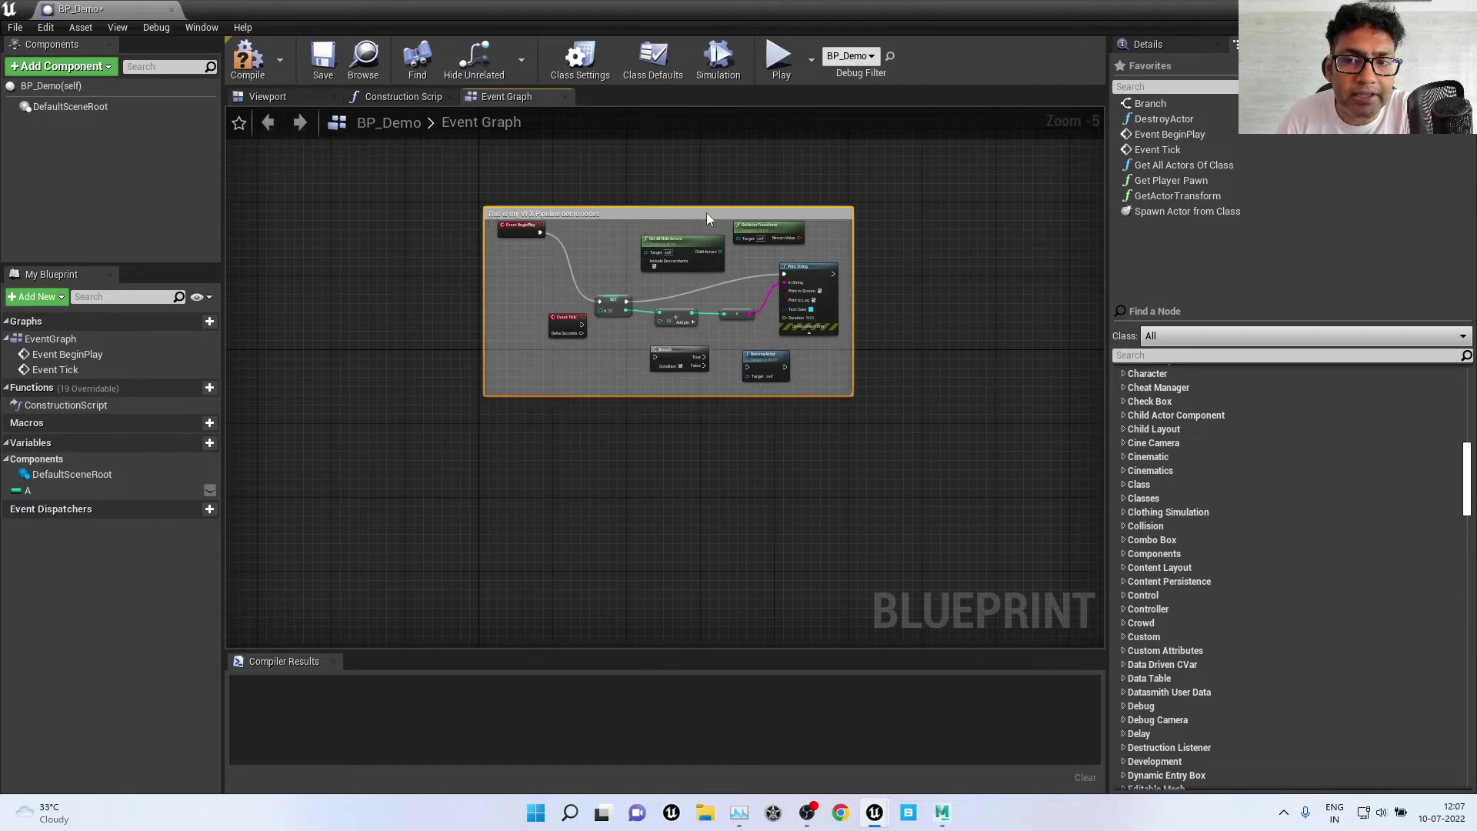
double_click(664, 209)
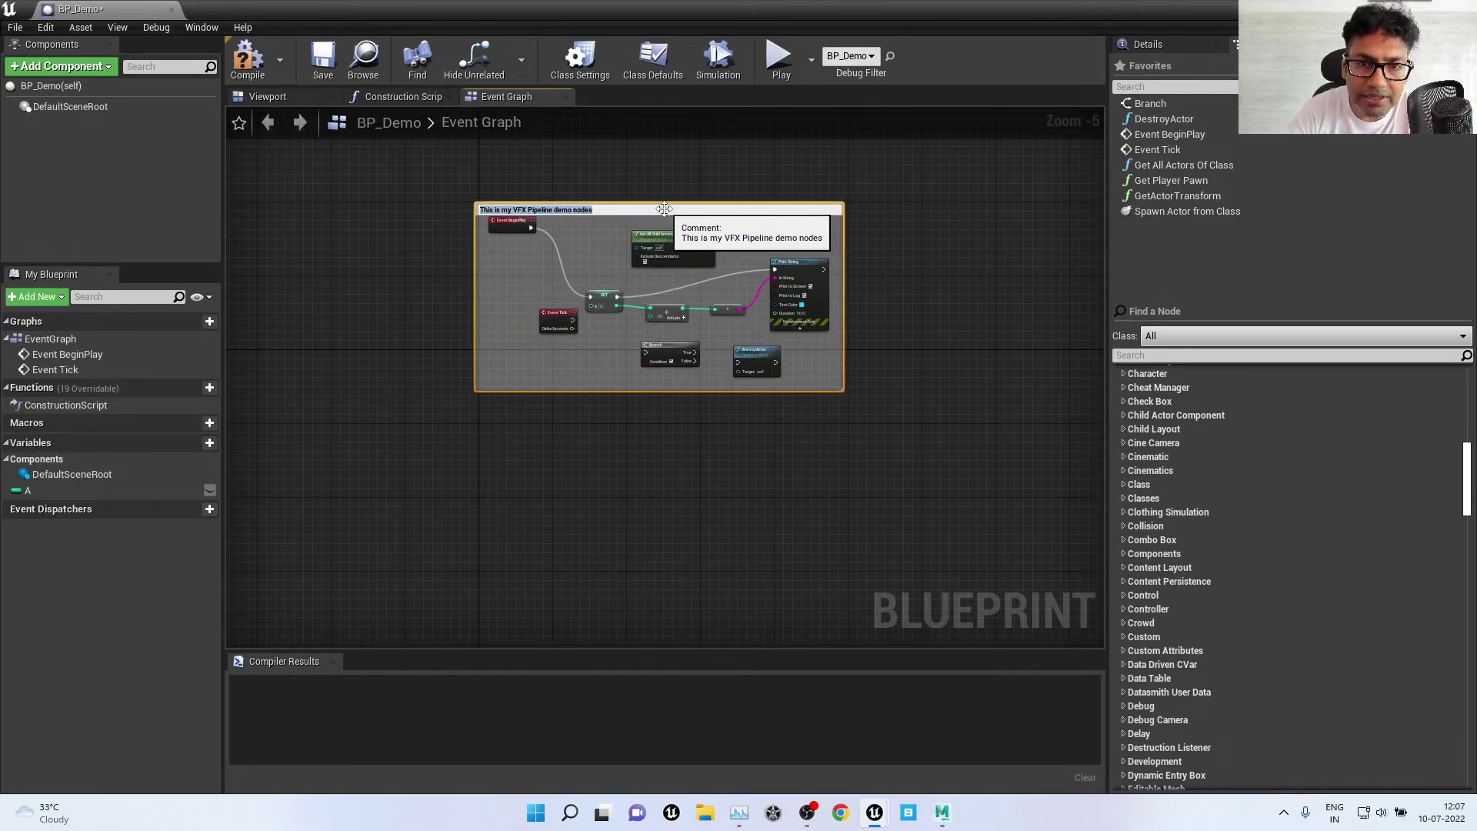
left_click(622, 254)
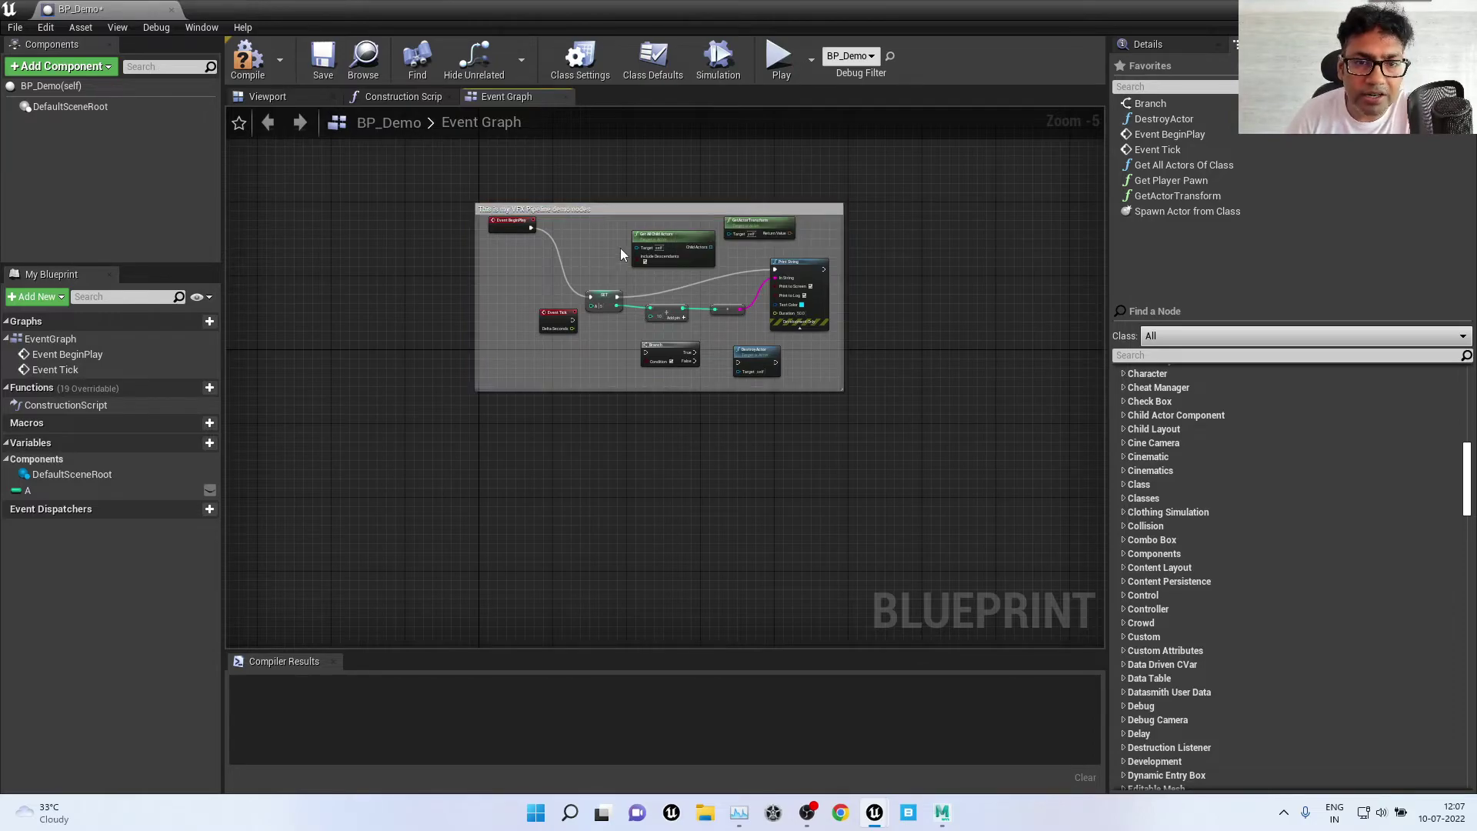
Step: Delete the comment box while keeping all its nodes in place
left_click(636, 209)
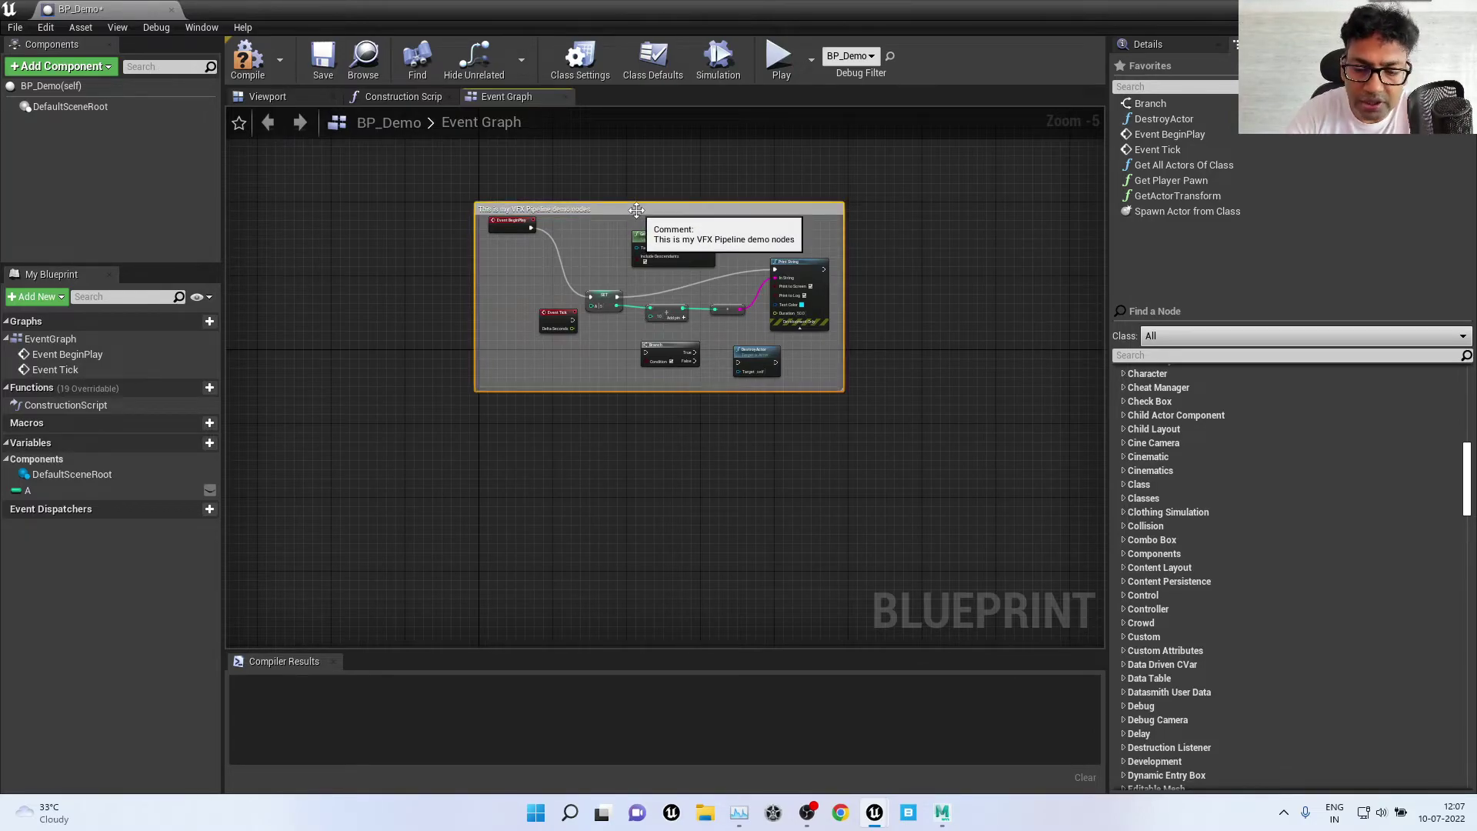
key("Delete")
scroll(621, 250, "up", 3)
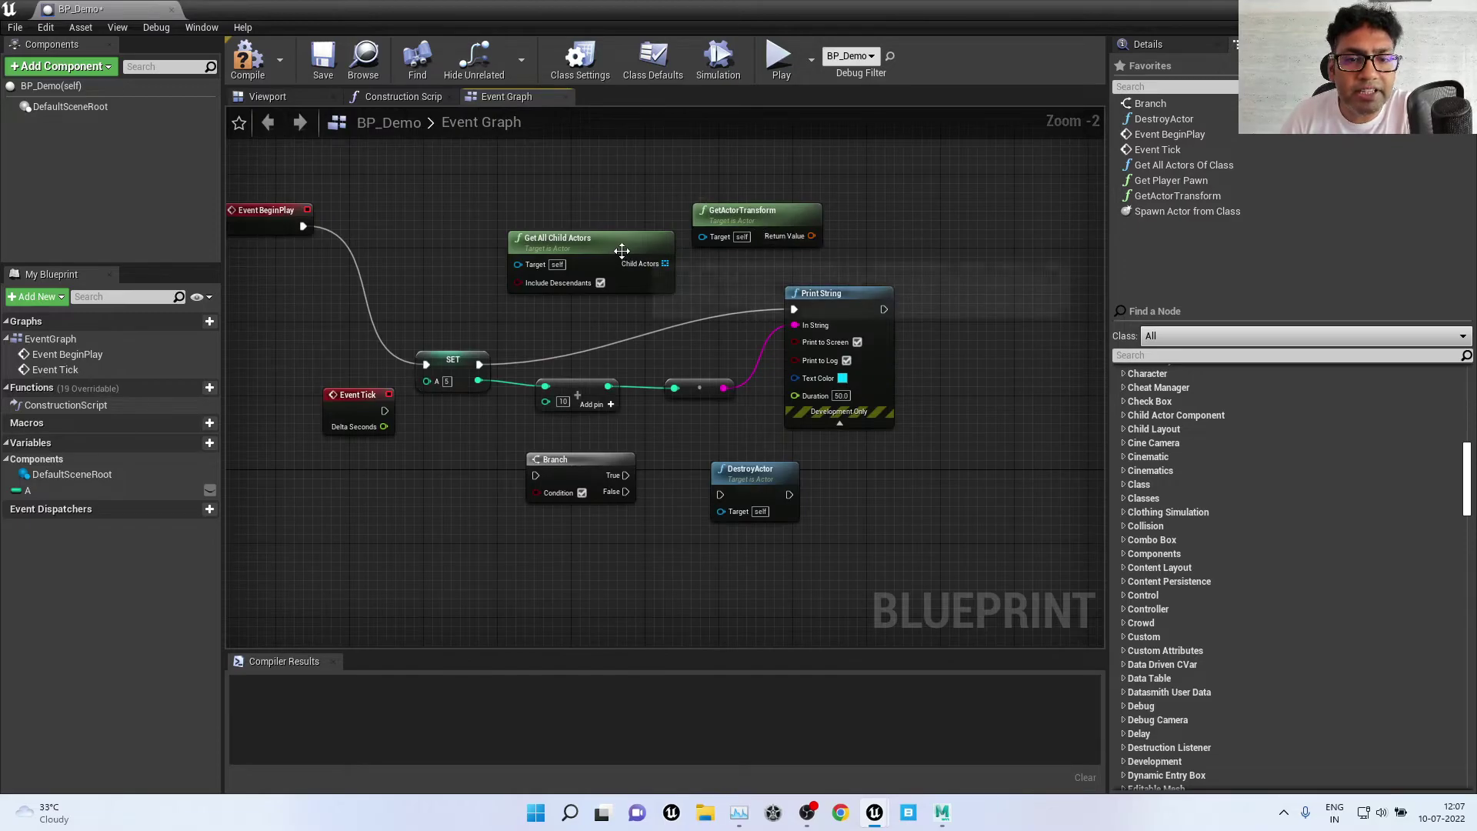
Step: Nudge Get All Child Actors left and create an empty NewMacro_0 macro
left_click_drag(622, 251, 566, 260)
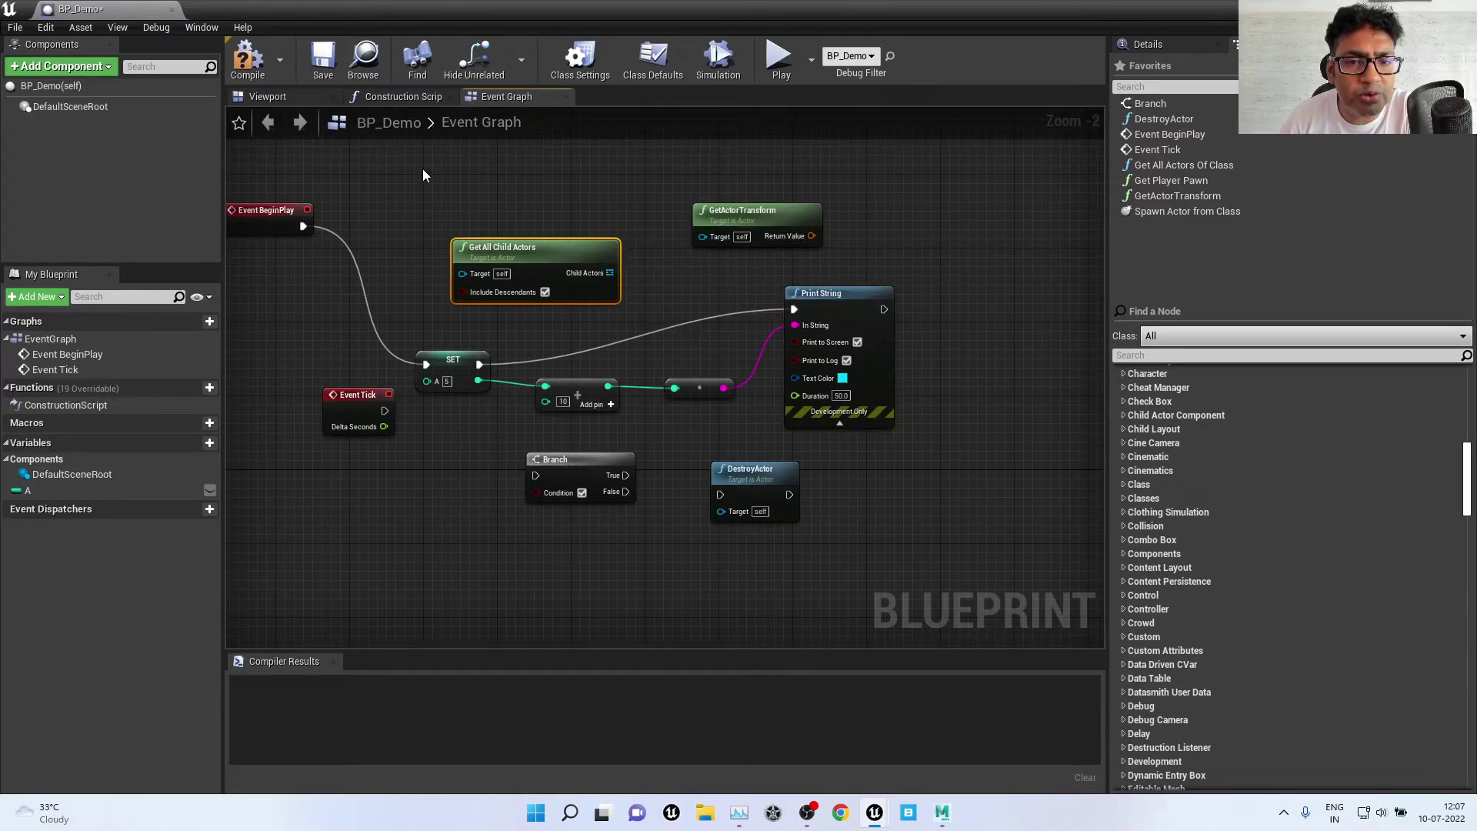
left_click_drag(422, 168, 867, 539)
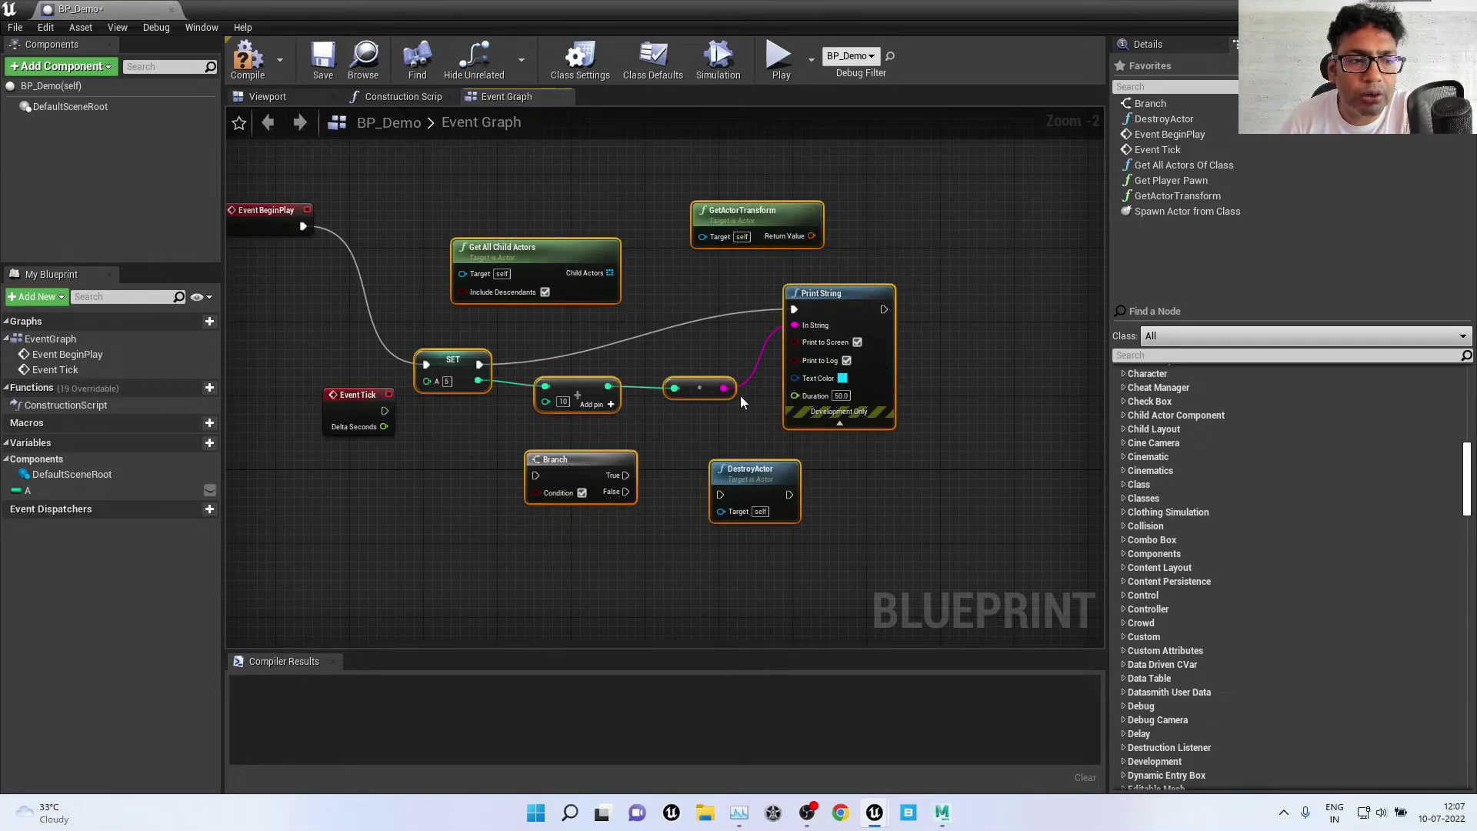
left_click(209, 422)
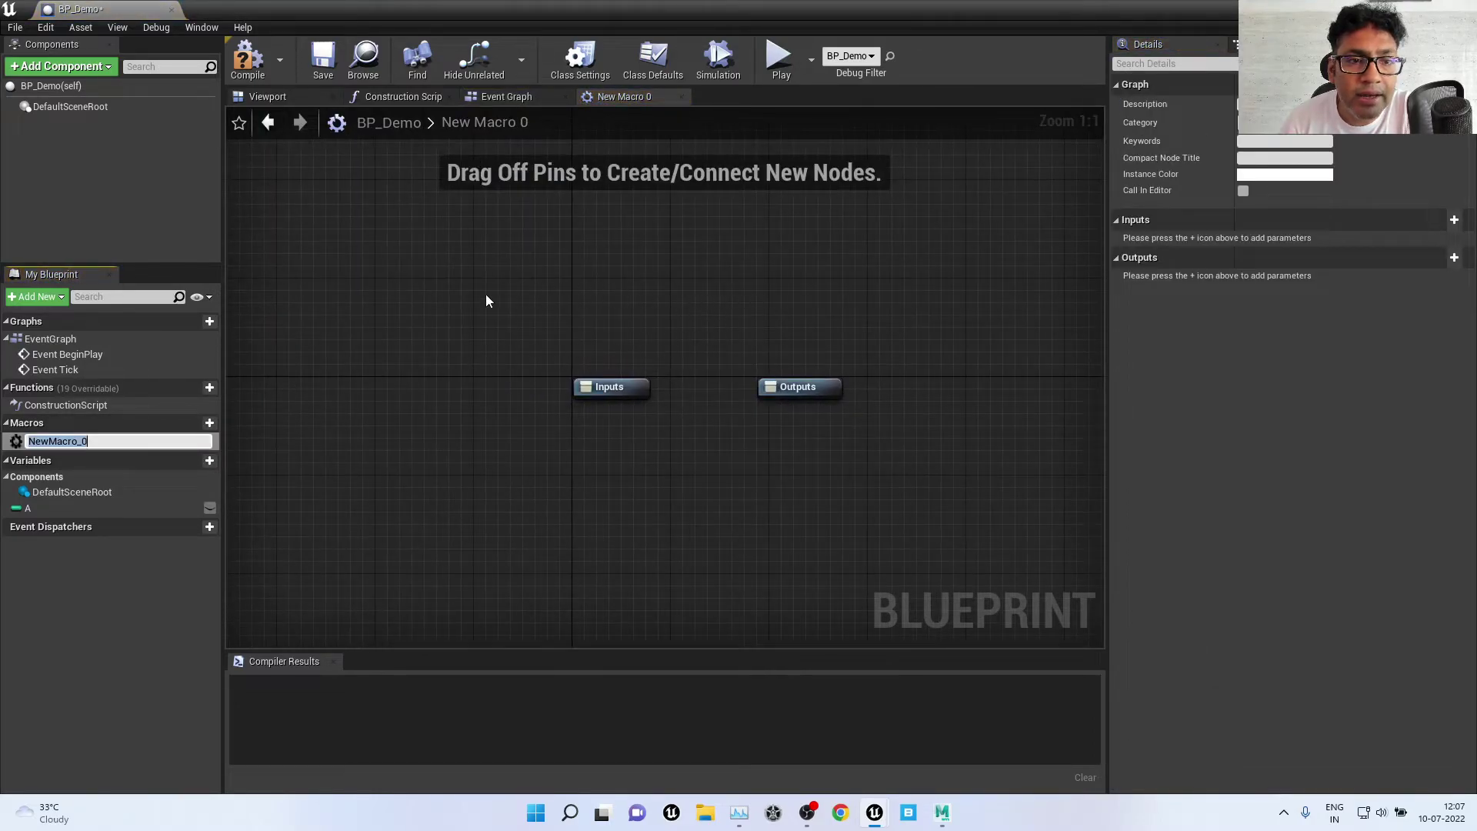
left_click(478, 97)
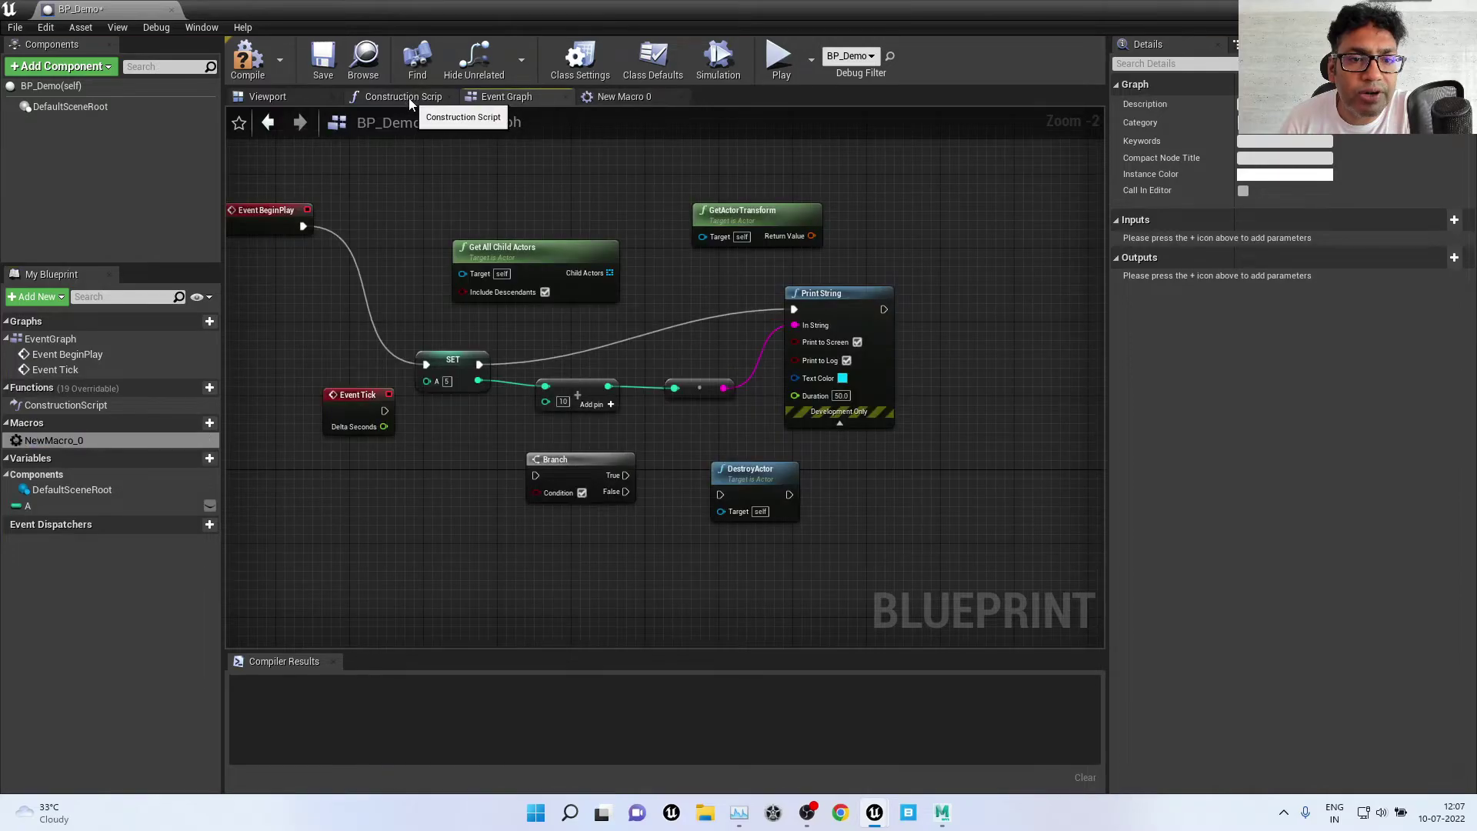
Step: Collapse the selected nodes into CollapseGraph_0 and move Event Tick down-left
left_click_drag(864, 461, 442, 191)
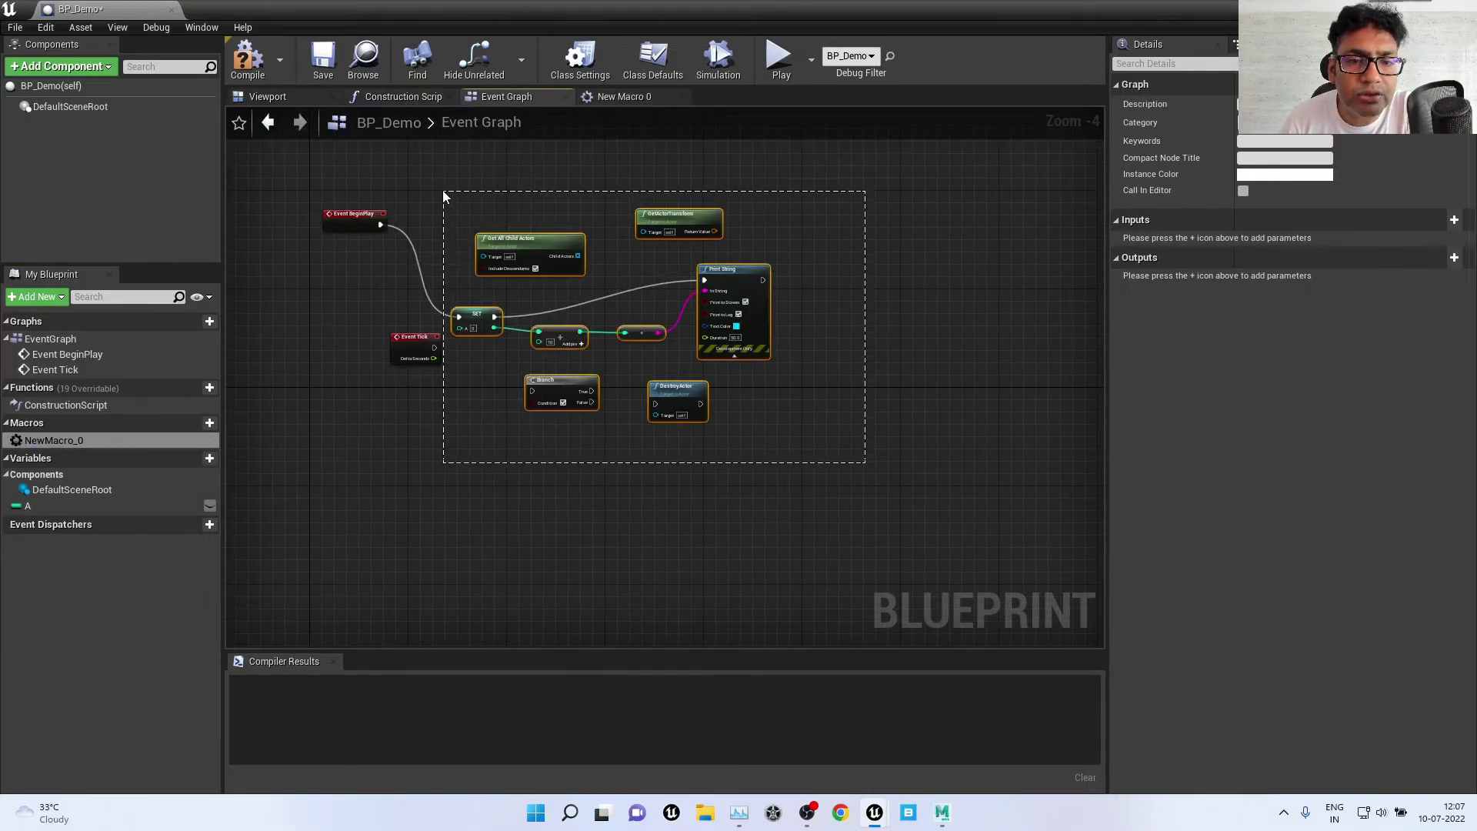
right_click(523, 263)
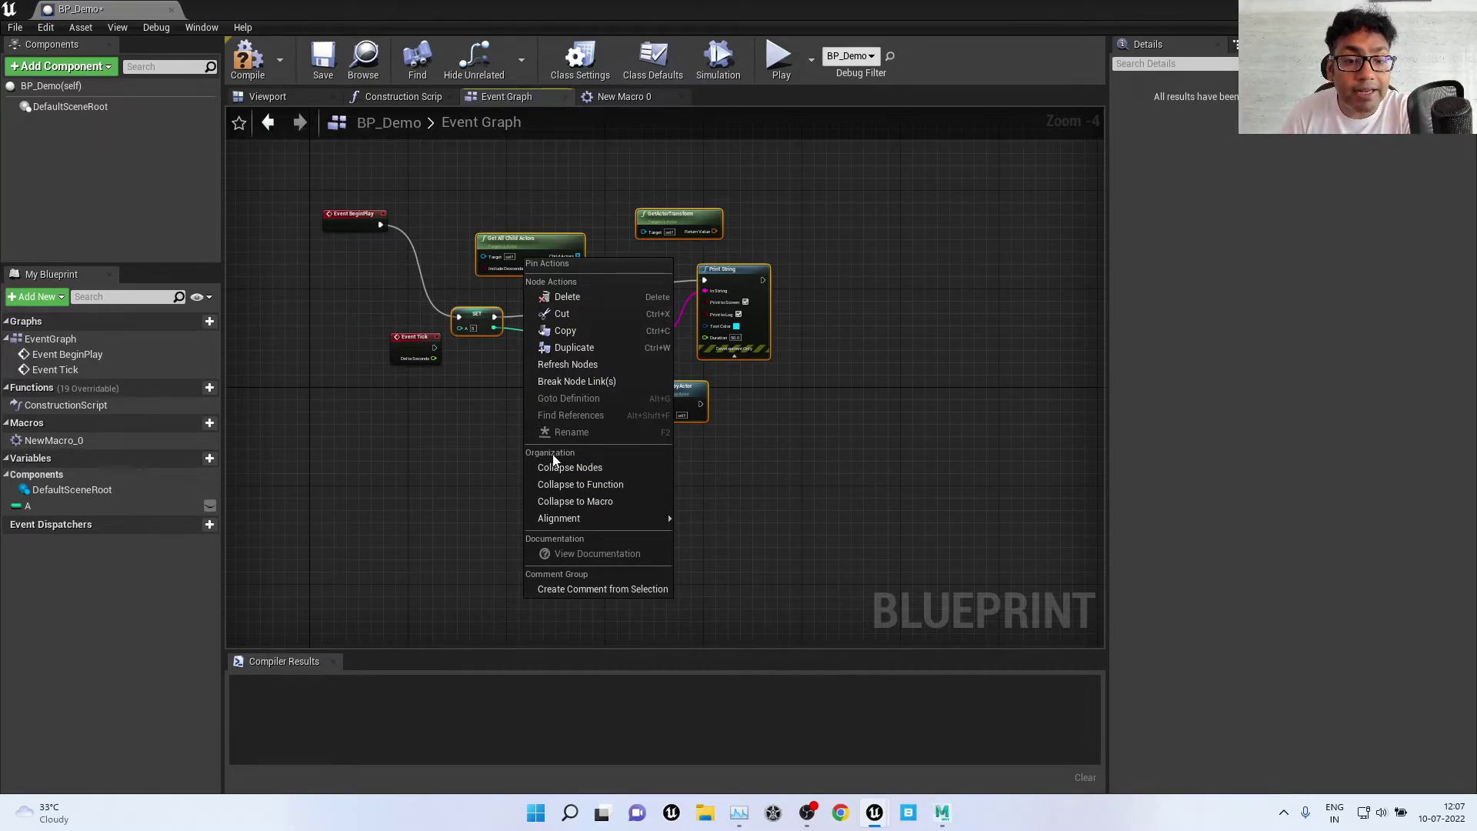
left_click(606, 470)
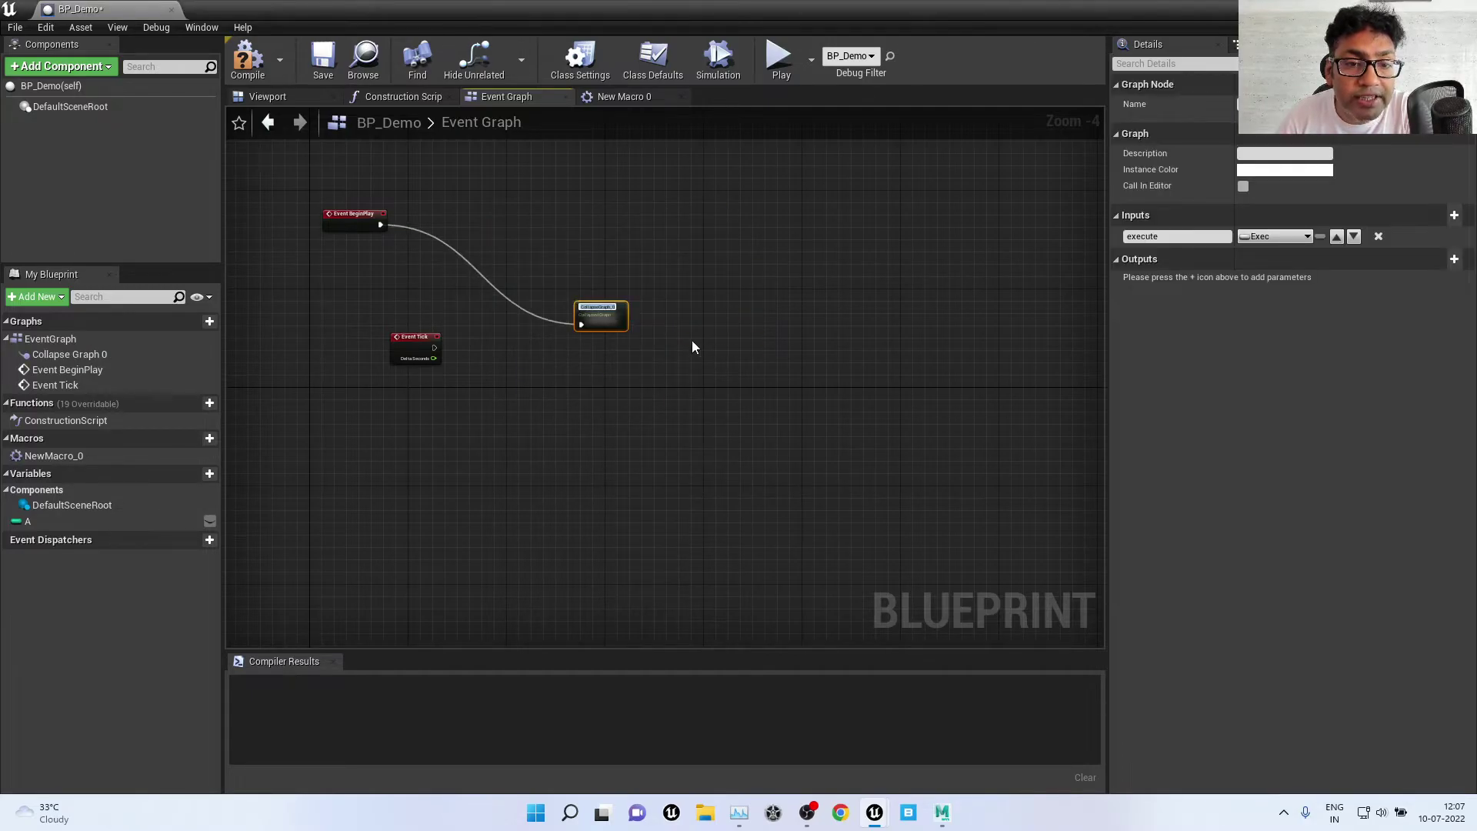
left_click(671, 234)
right_click_drag(617, 403, 675, 420)
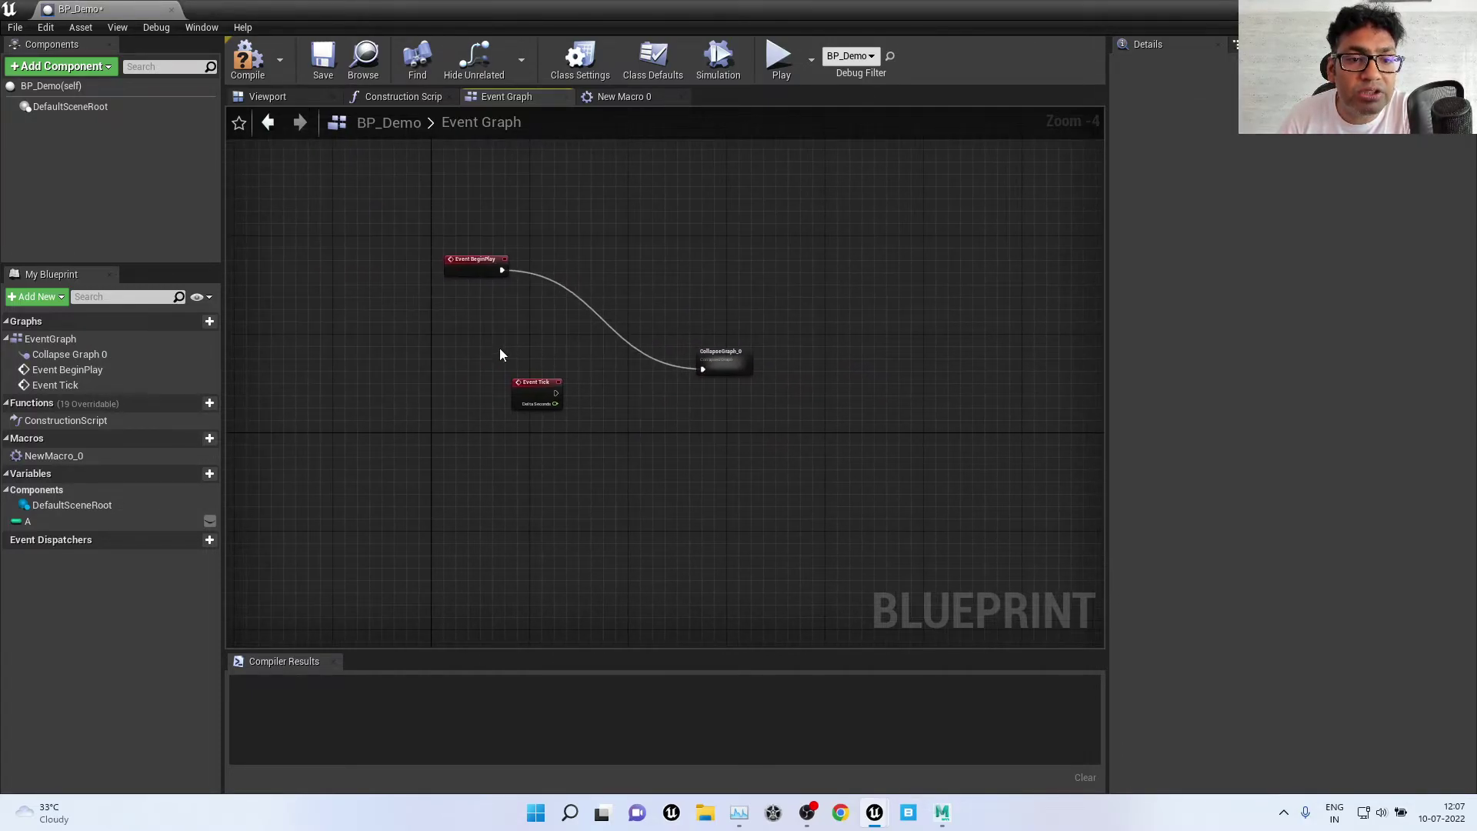
left_click_drag(535, 394, 435, 461)
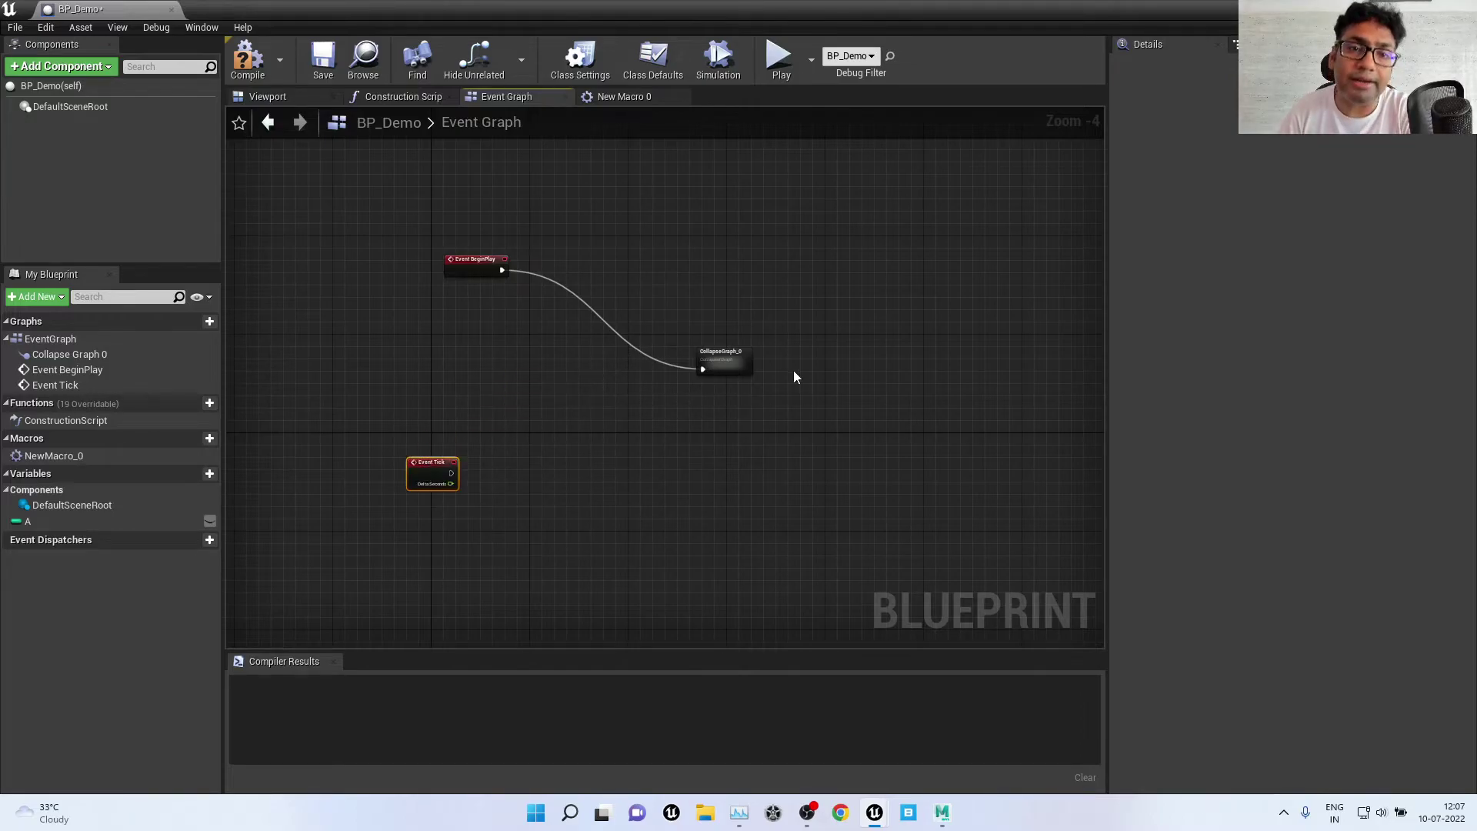
Step: Open CollapseGraph_0 to view its nodes between Inputs and Outputs
scroll(734, 417, "up", 4)
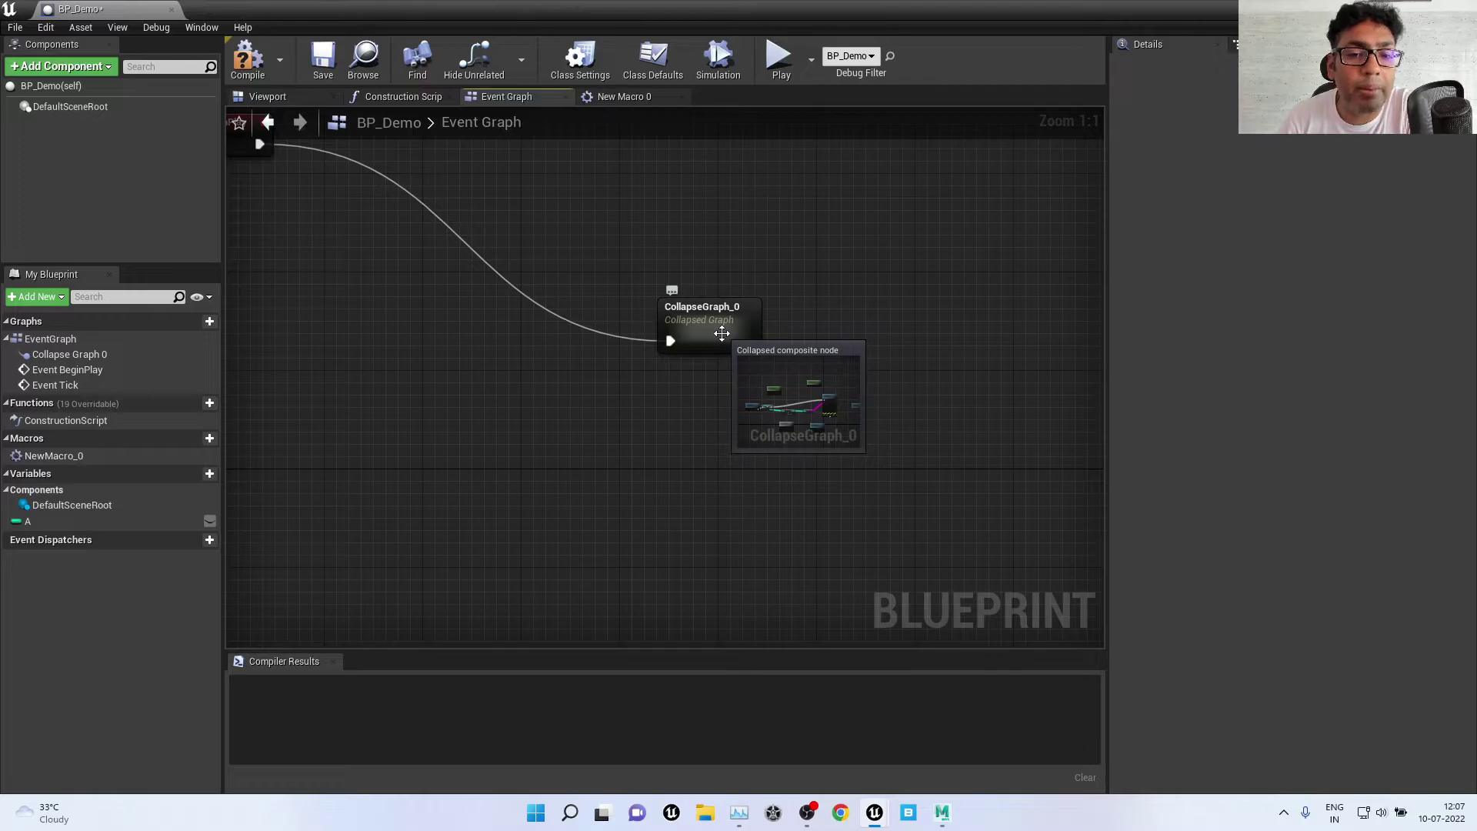
double_click(722, 334)
scroll(721, 334, "down", 2)
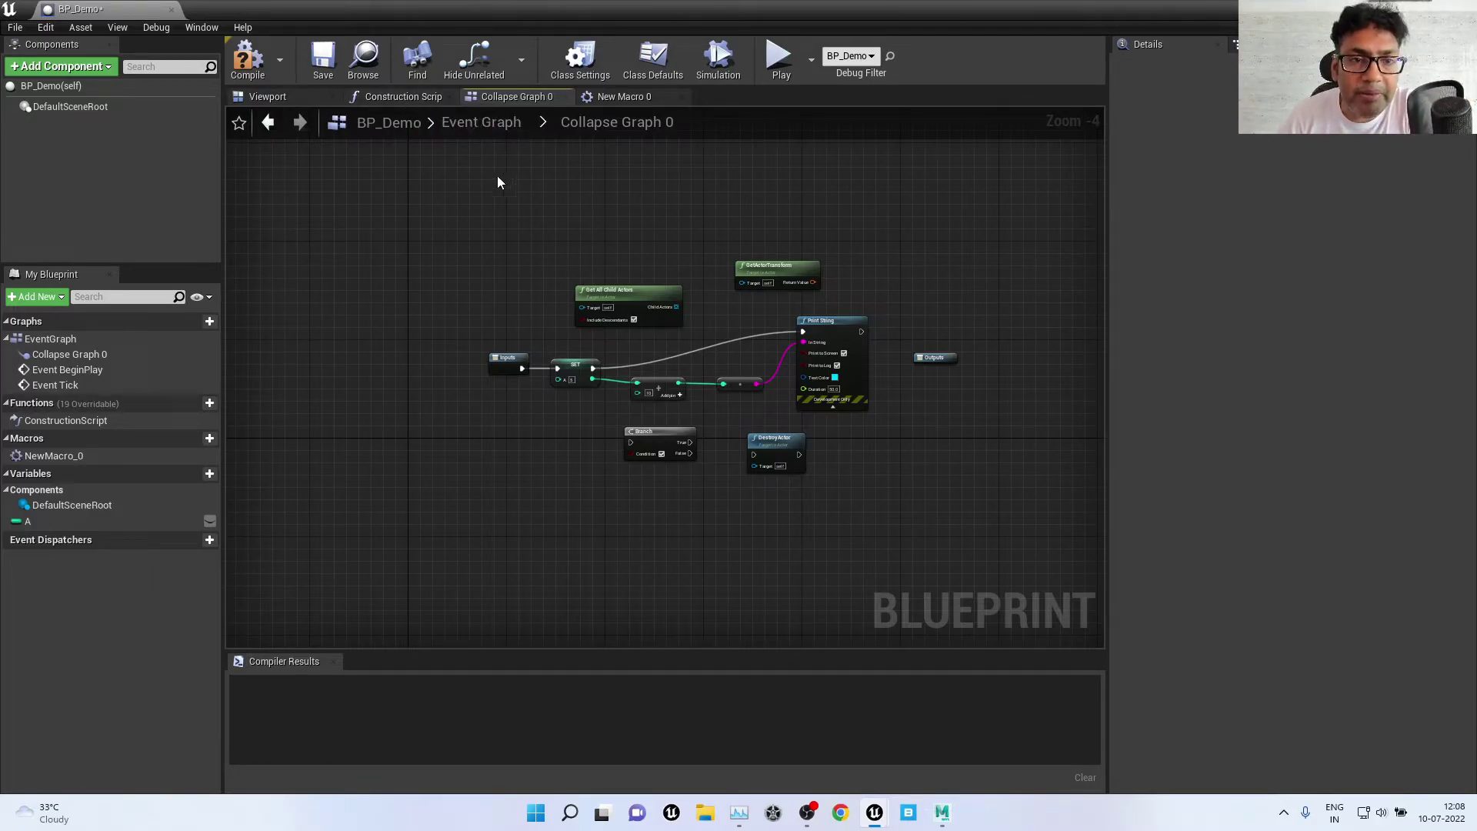
scroll(683, 342, "up", 4)
scroll(709, 349, "down", 4)
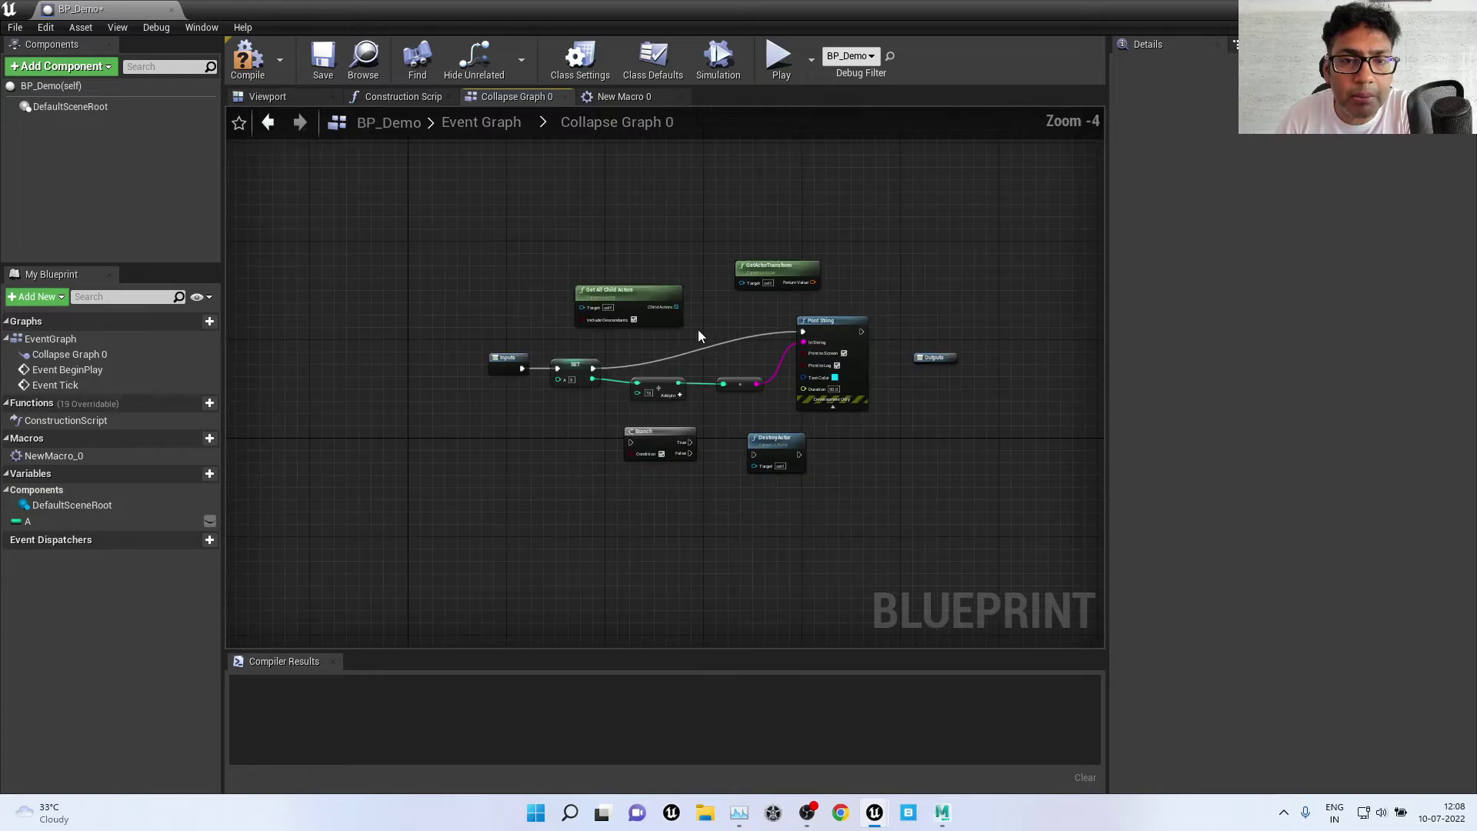
Step: Visit Construction Script, return to Collapse Graph 0, and close the New Macro 0 tab
left_click(416, 97)
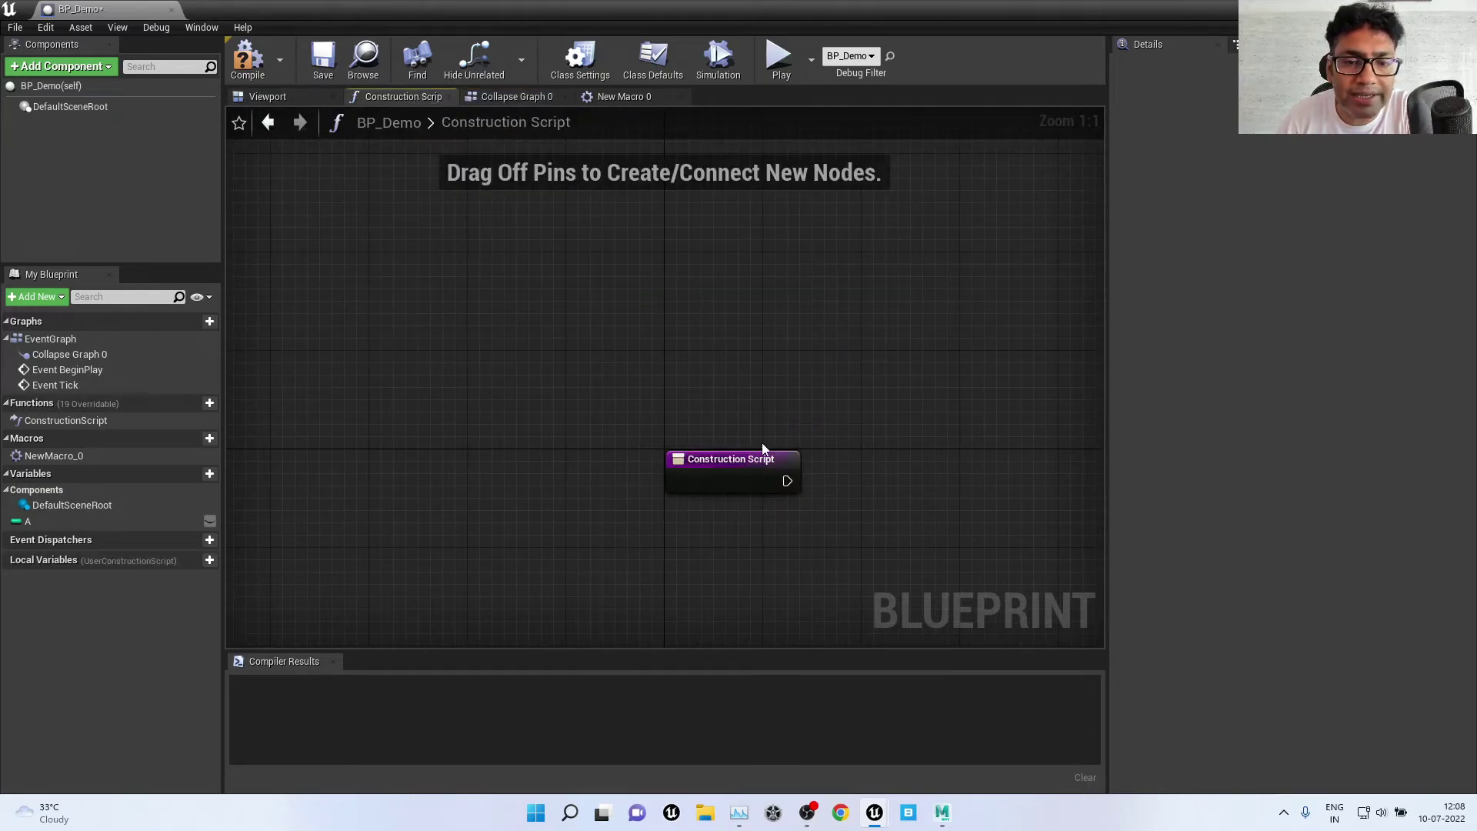
left_click(509, 97)
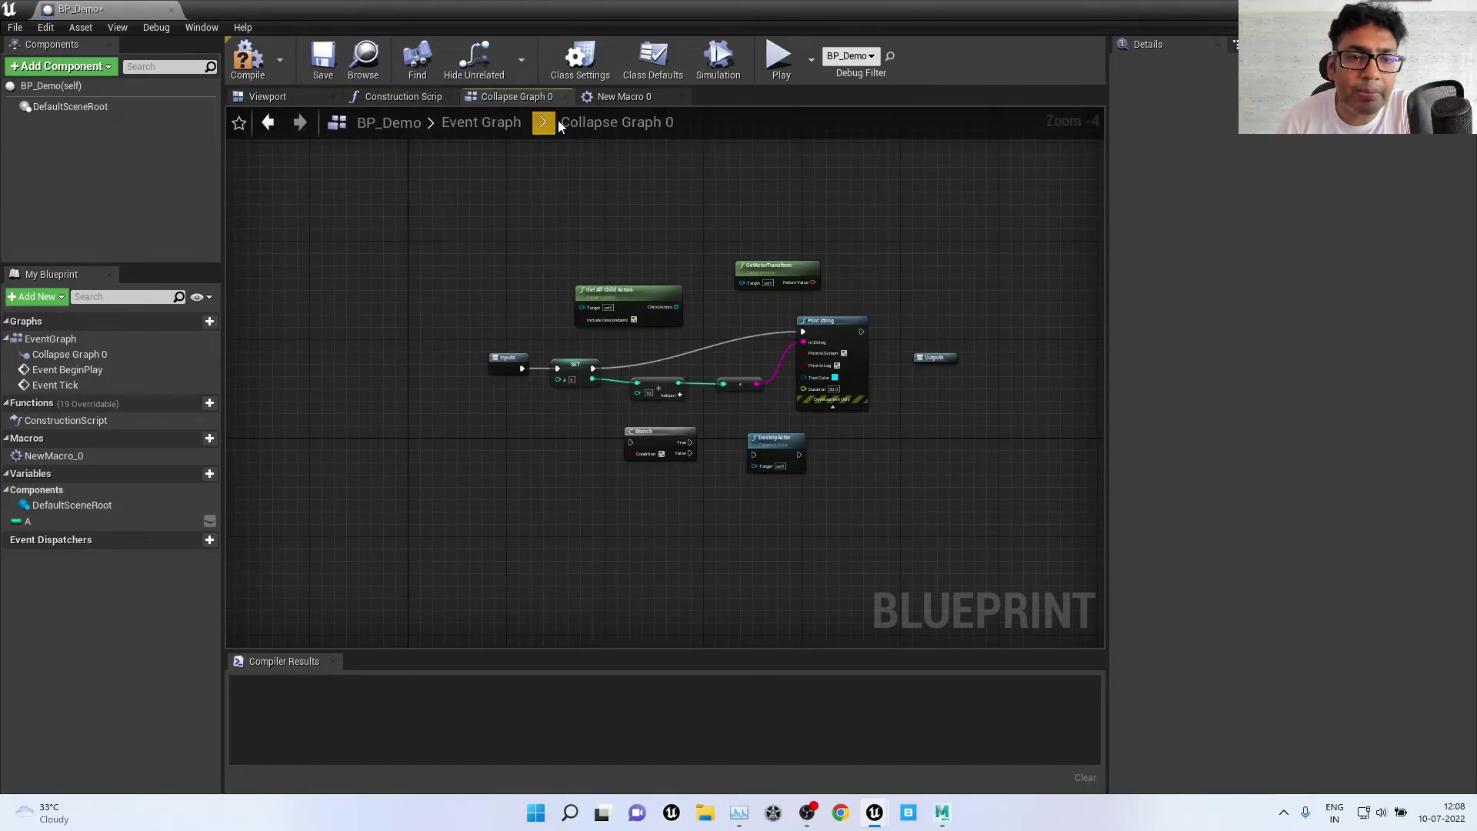
left_click(635, 98)
left_click(680, 97)
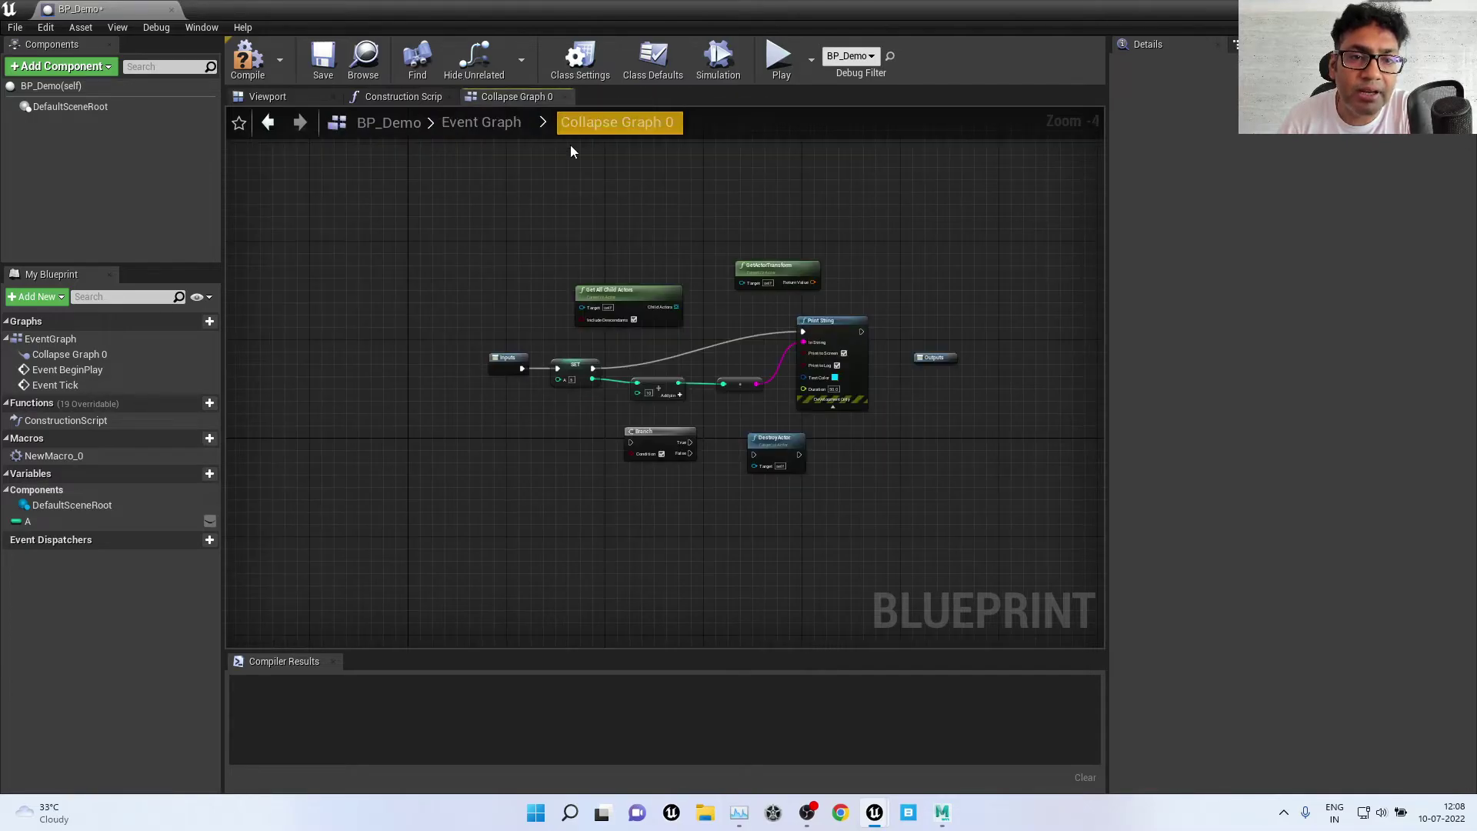
Step: Wrap all nodes inside Collapse Graph 0 in a comment box
left_click_drag(465, 207, 1030, 542)
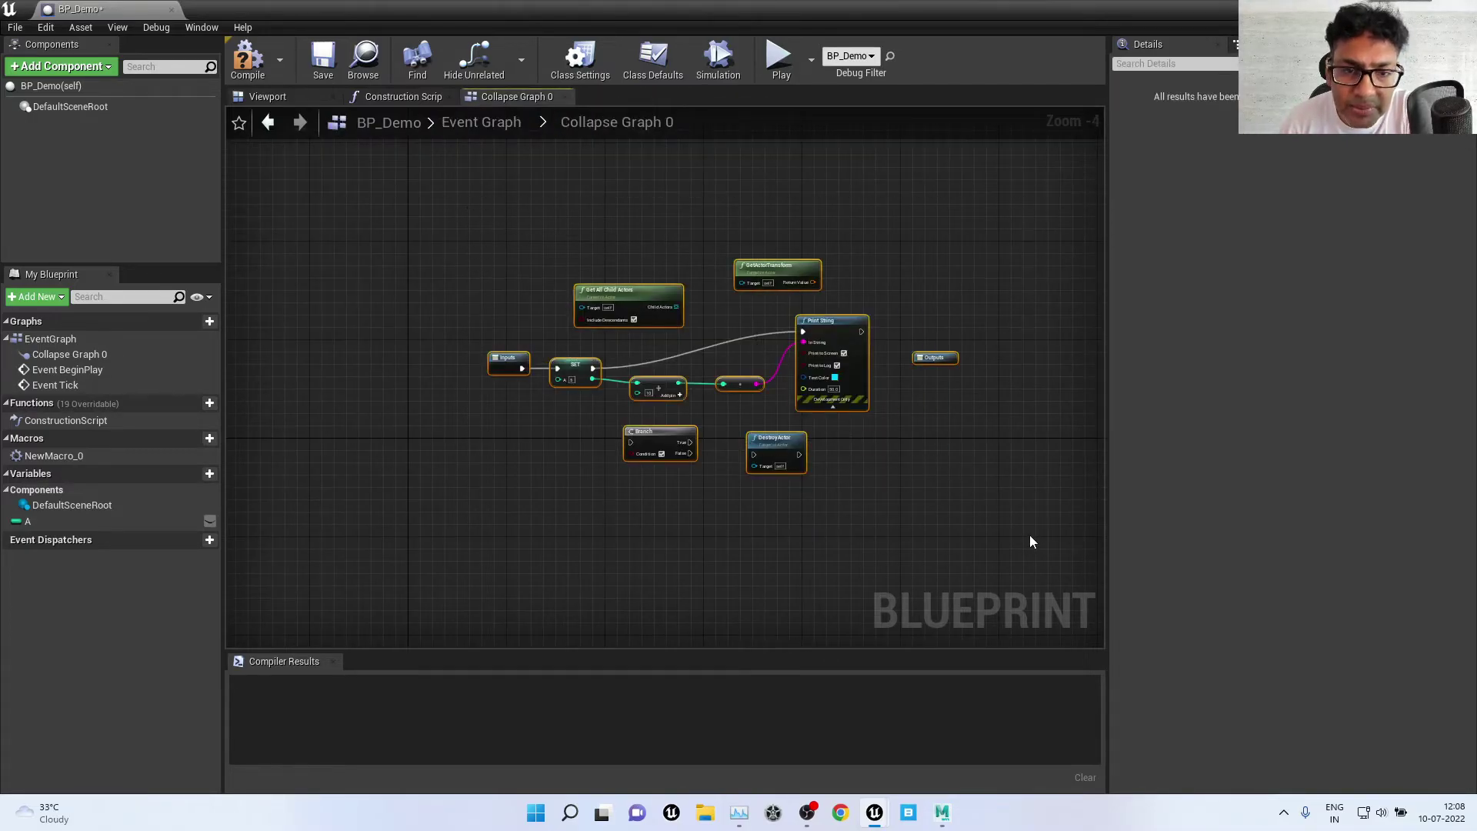
key("c")
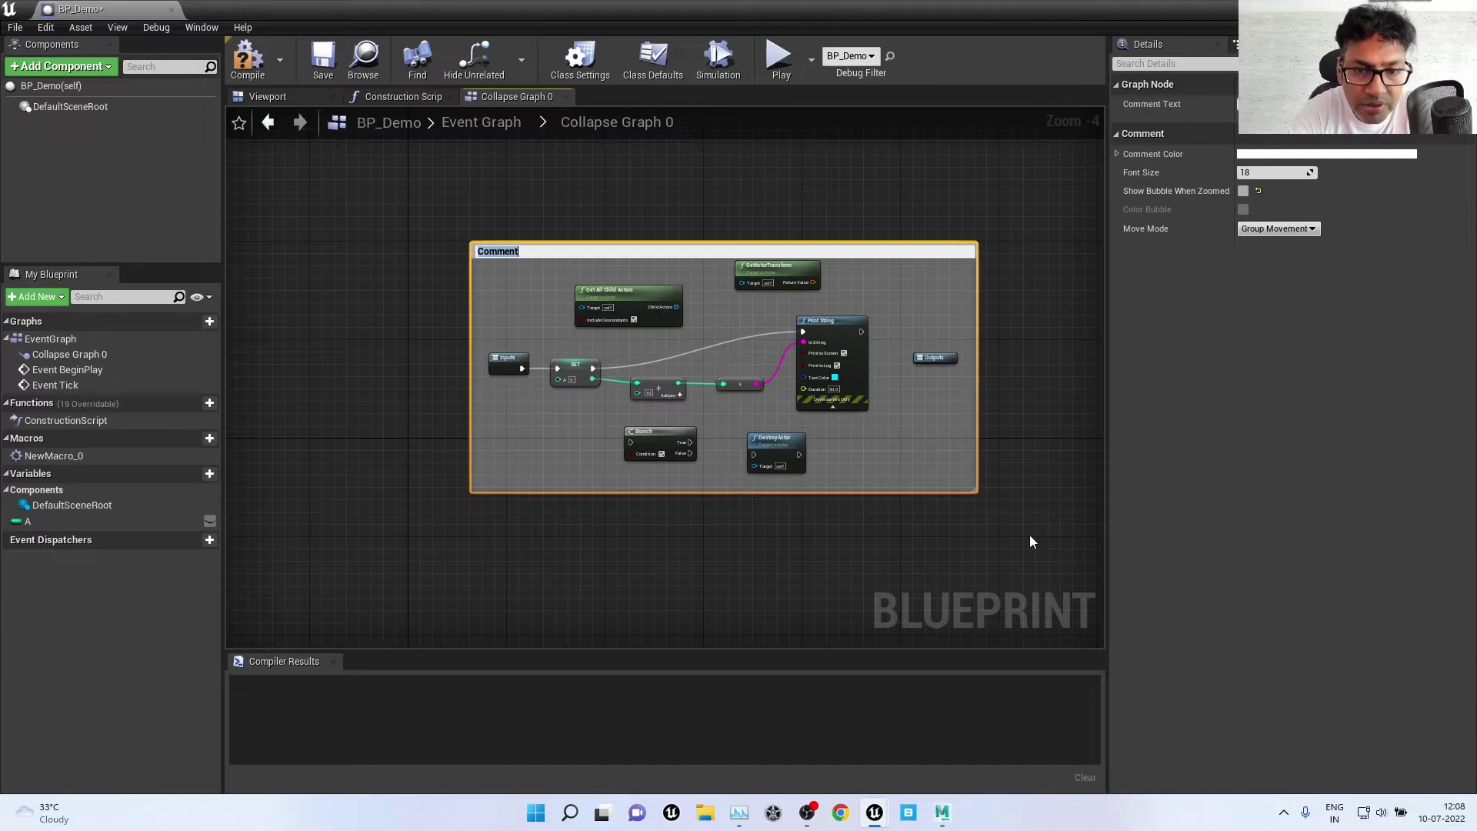
left_click(996, 555)
Step: Return to the Event Graph showing Event BeginPlay and the collapsed node
scroll(560, 368, "up", 3)
scroll(559, 367, "up", 1)
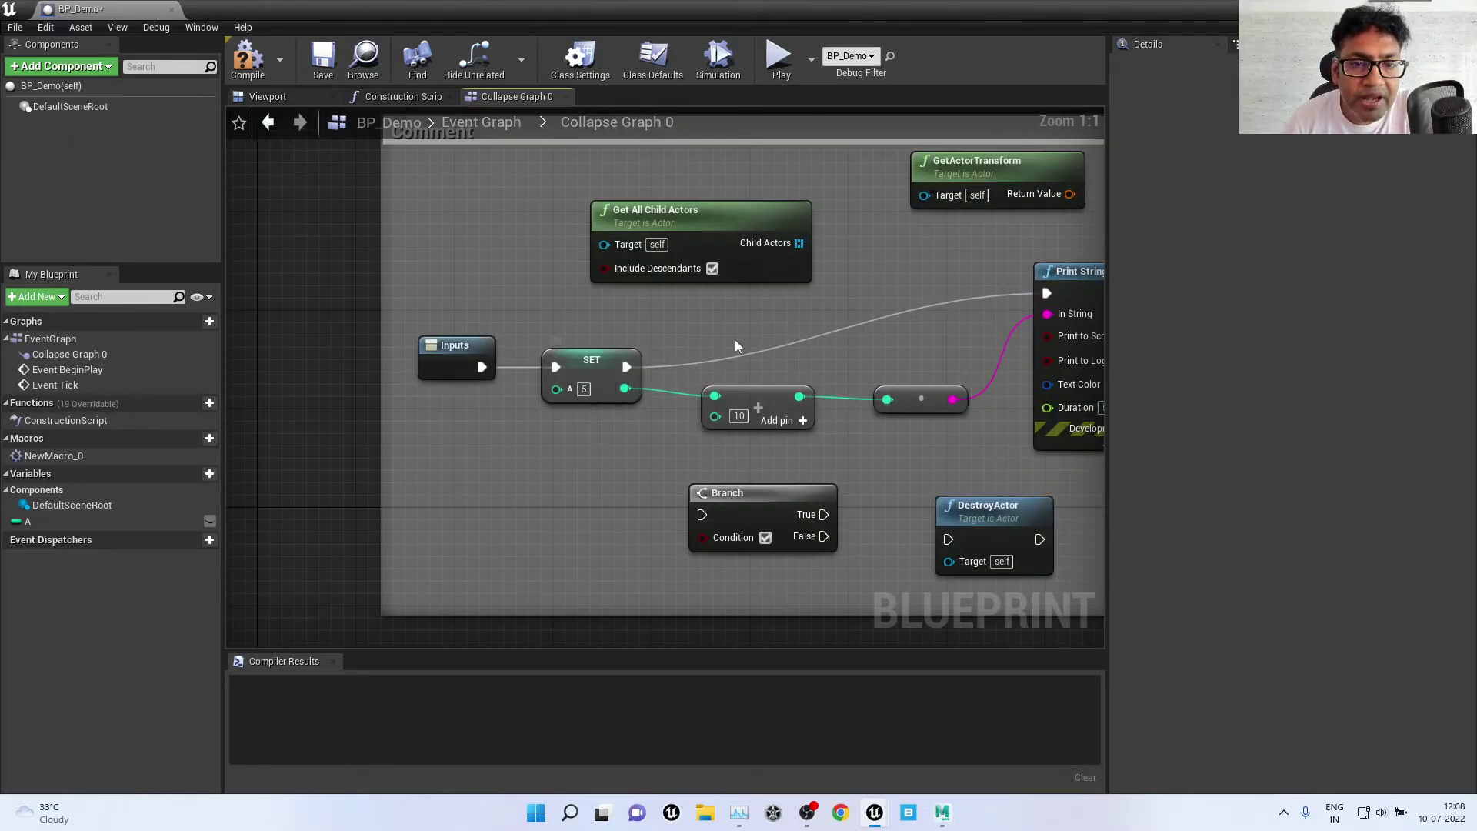
right_click_drag(897, 286, 674, 296)
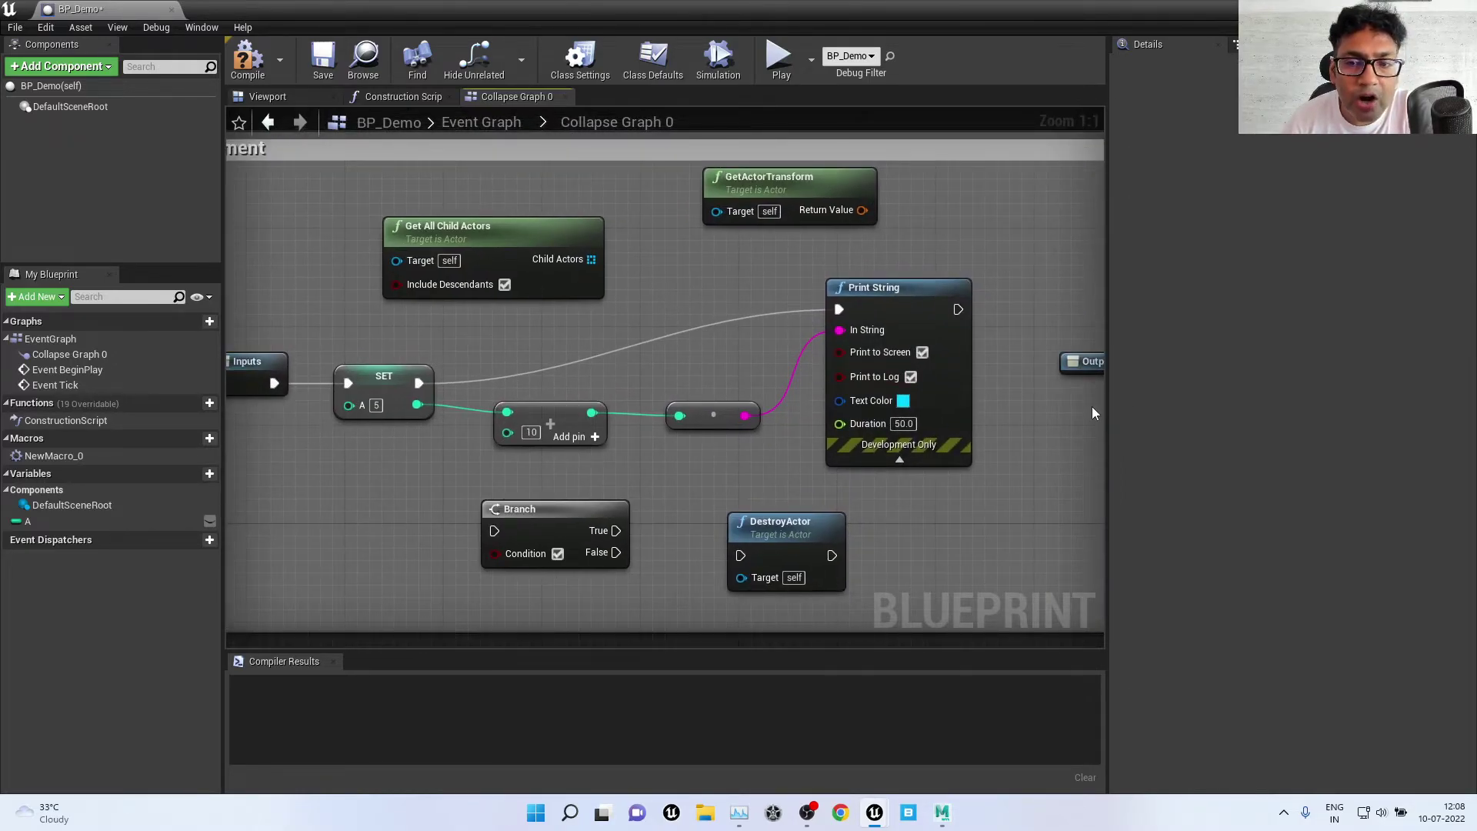
scroll(346, 321, "down", 2)
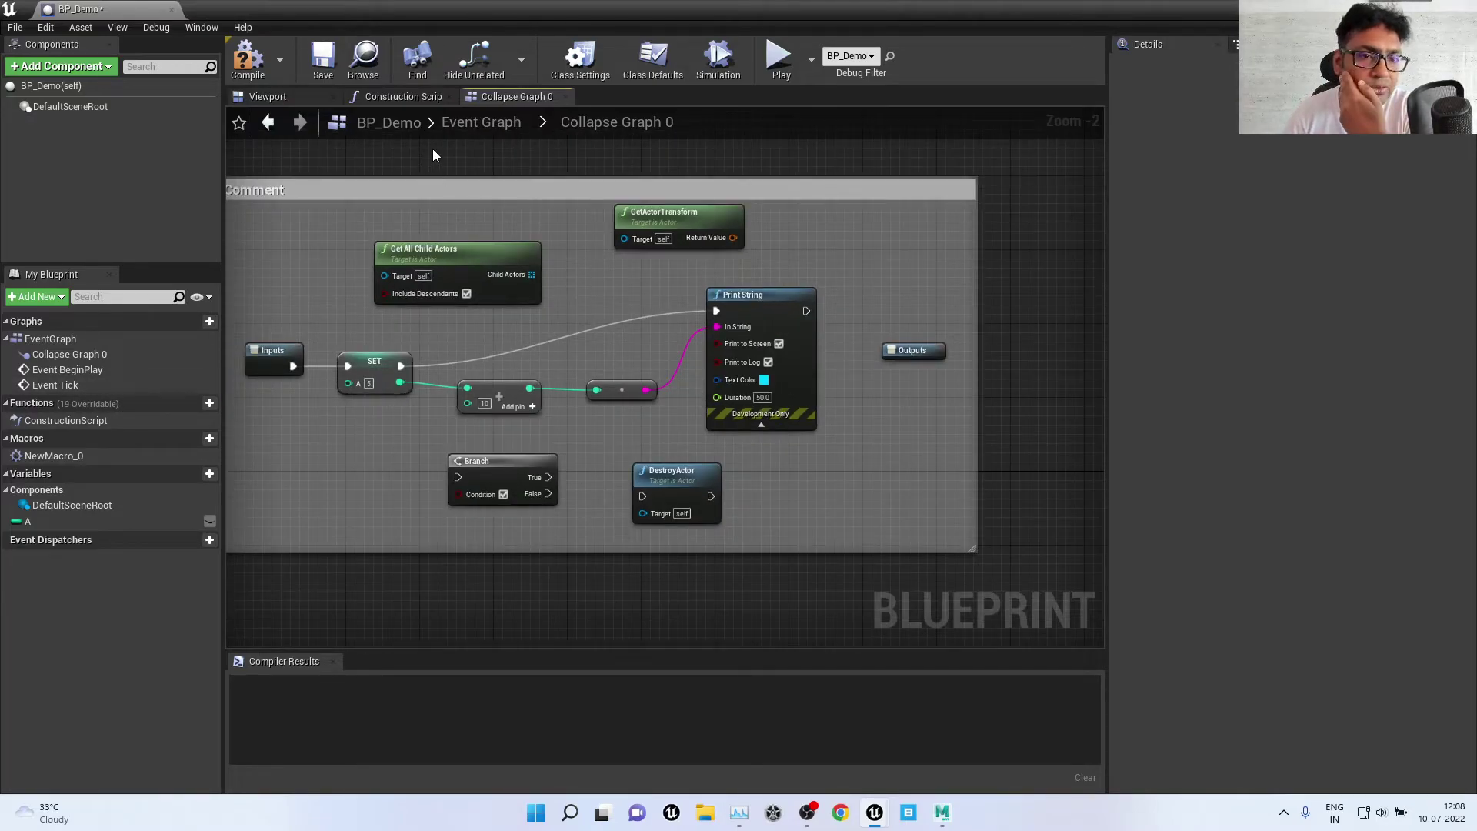
left_click(491, 127)
mouse_move(714, 228)
right_mouse_down()
mouse_move(822, 459)
mouse_move(593, 413)
right_mouse_up()
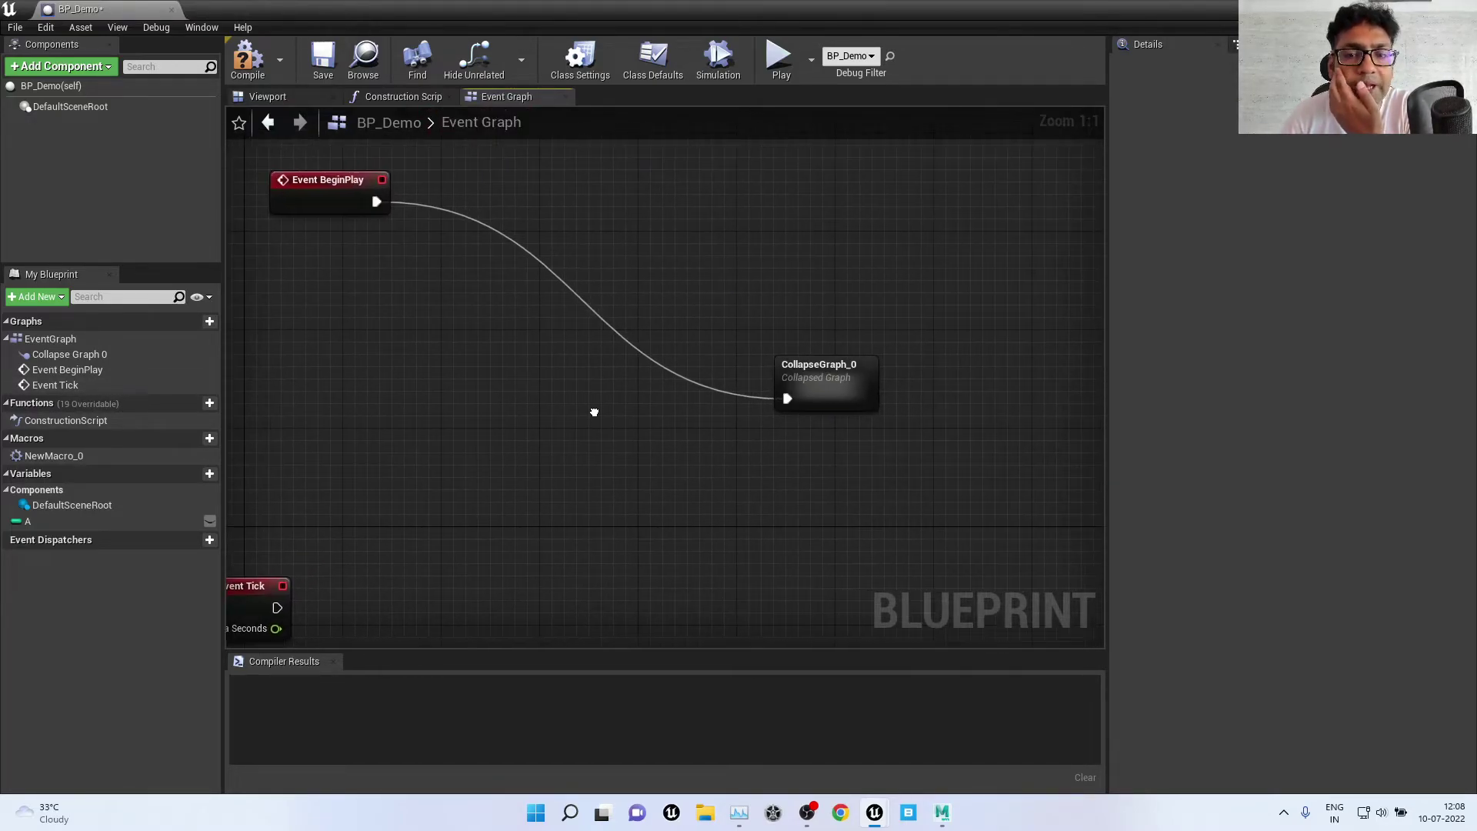
Step: Rename the collapsed node to 'My Add Node', then to 'VFX Pipeline Node'
left_click(842, 380)
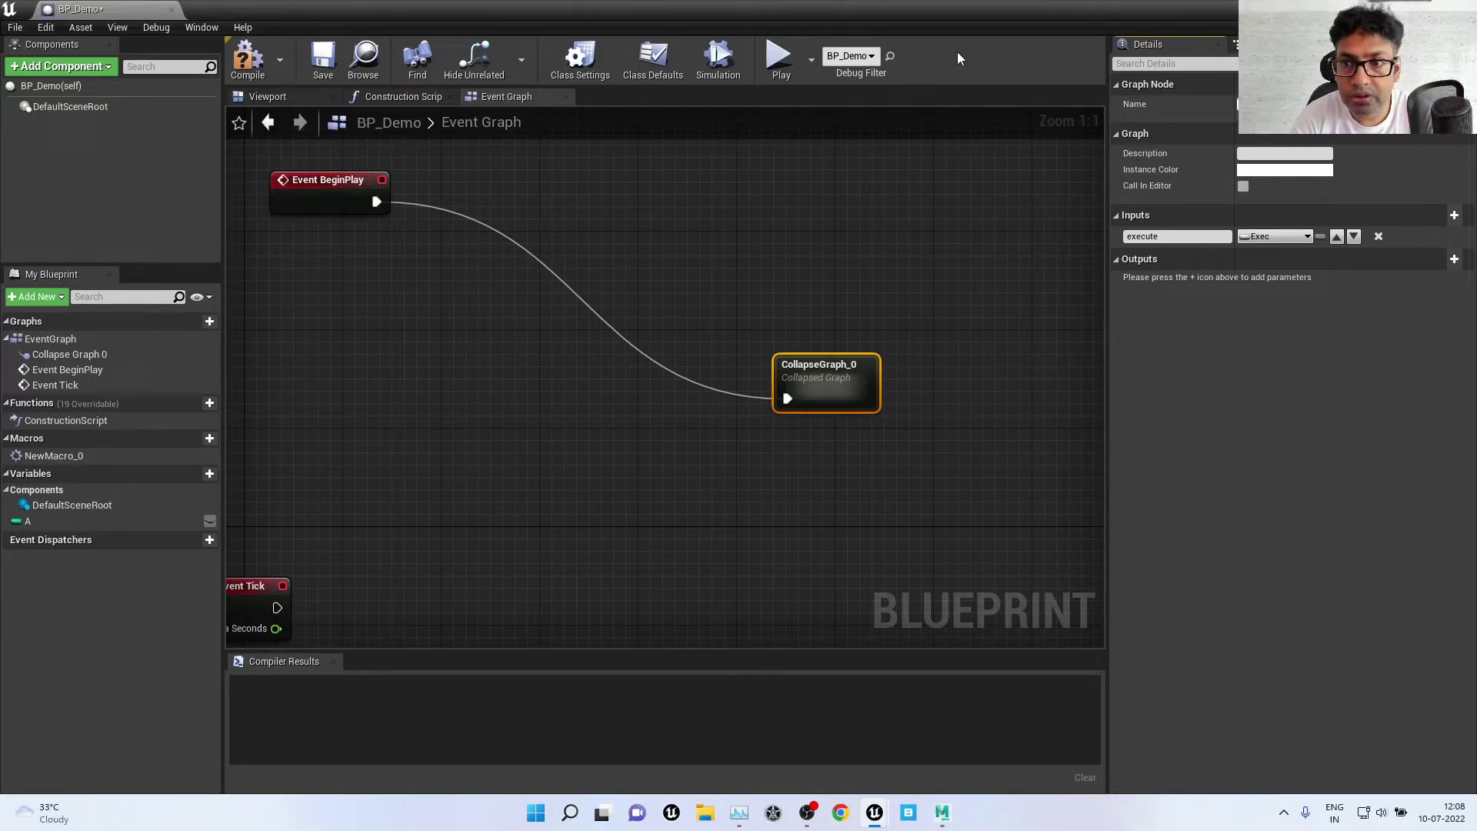
key("Return")
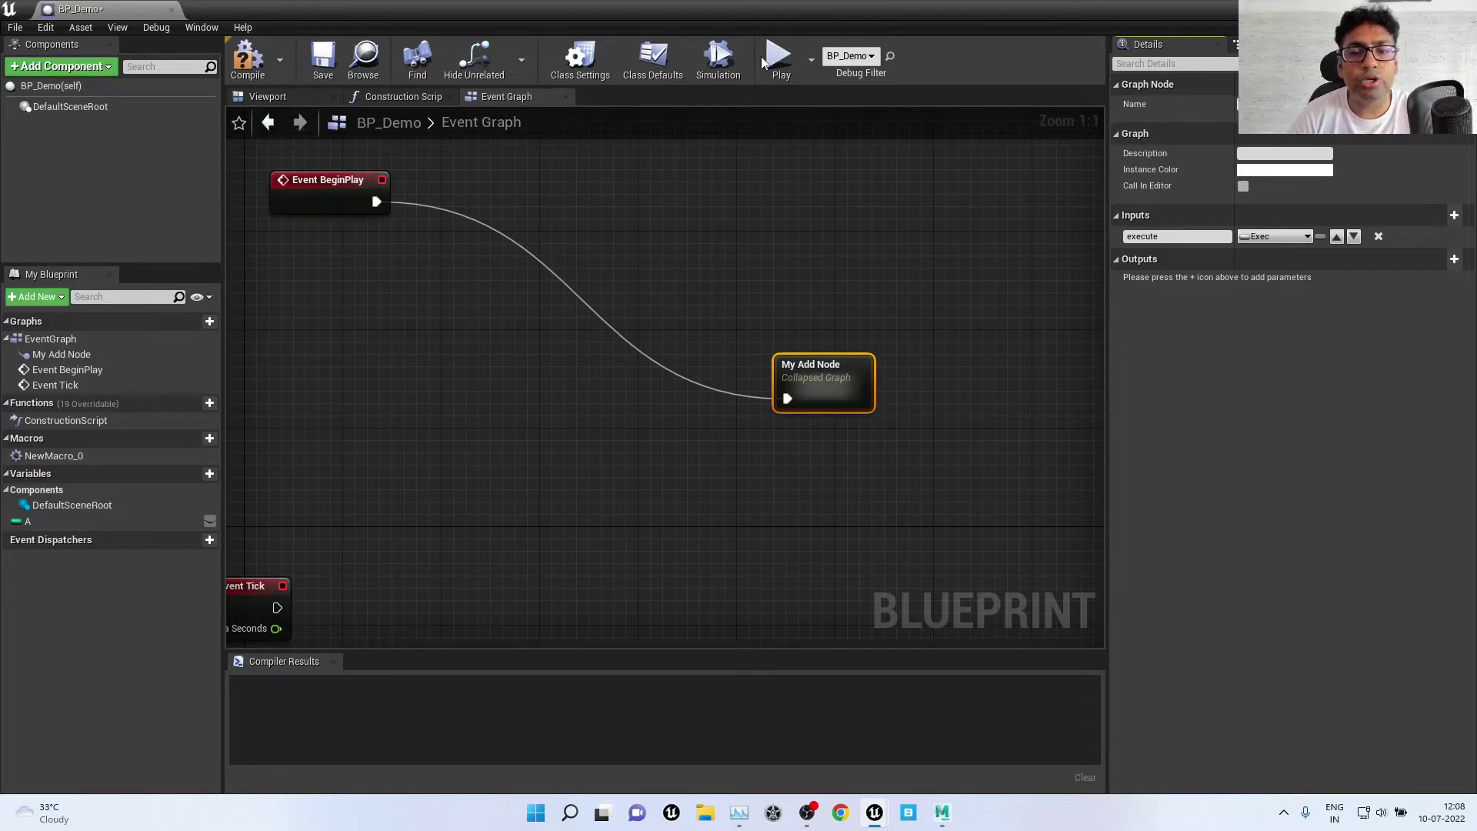
left_click(703, 307)
left_click(842, 403)
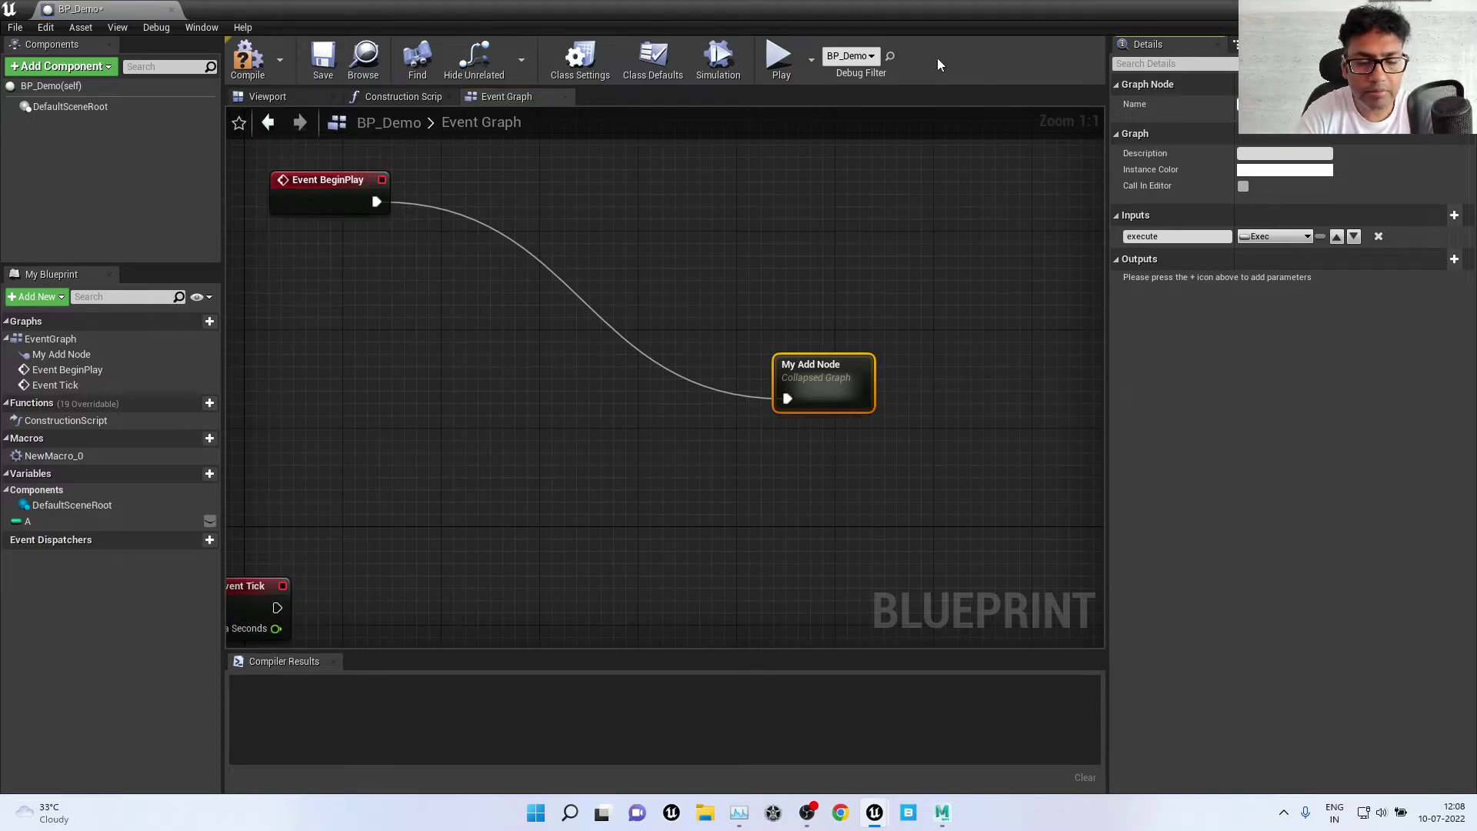
left_click(822, 206)
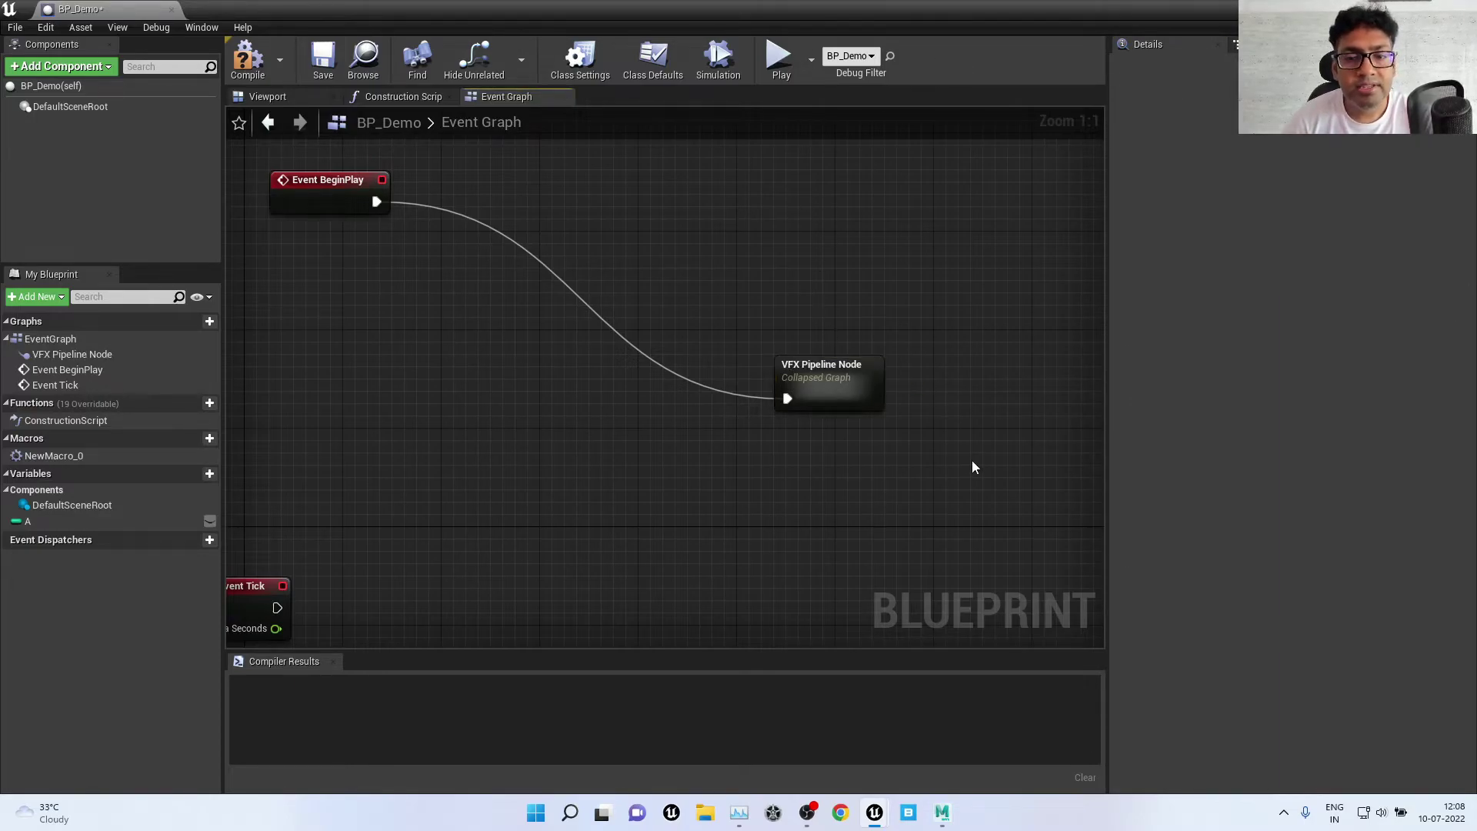
Step: Line up VFX Pipeline Node with Event BeginPlay and break their existing link
left_click_drag(822, 381, 625, 198)
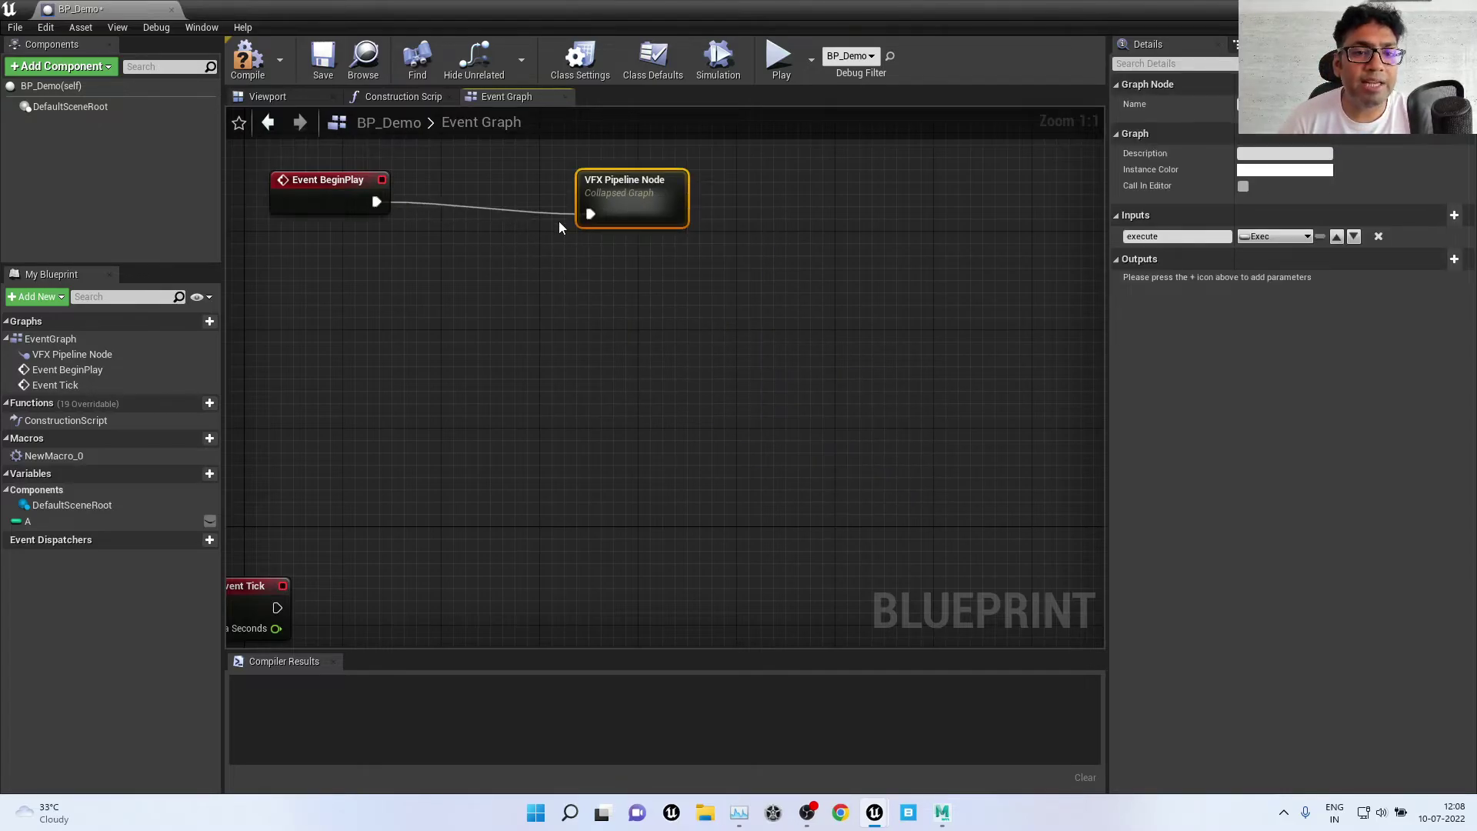
left_click_drag(632, 203, 743, 192)
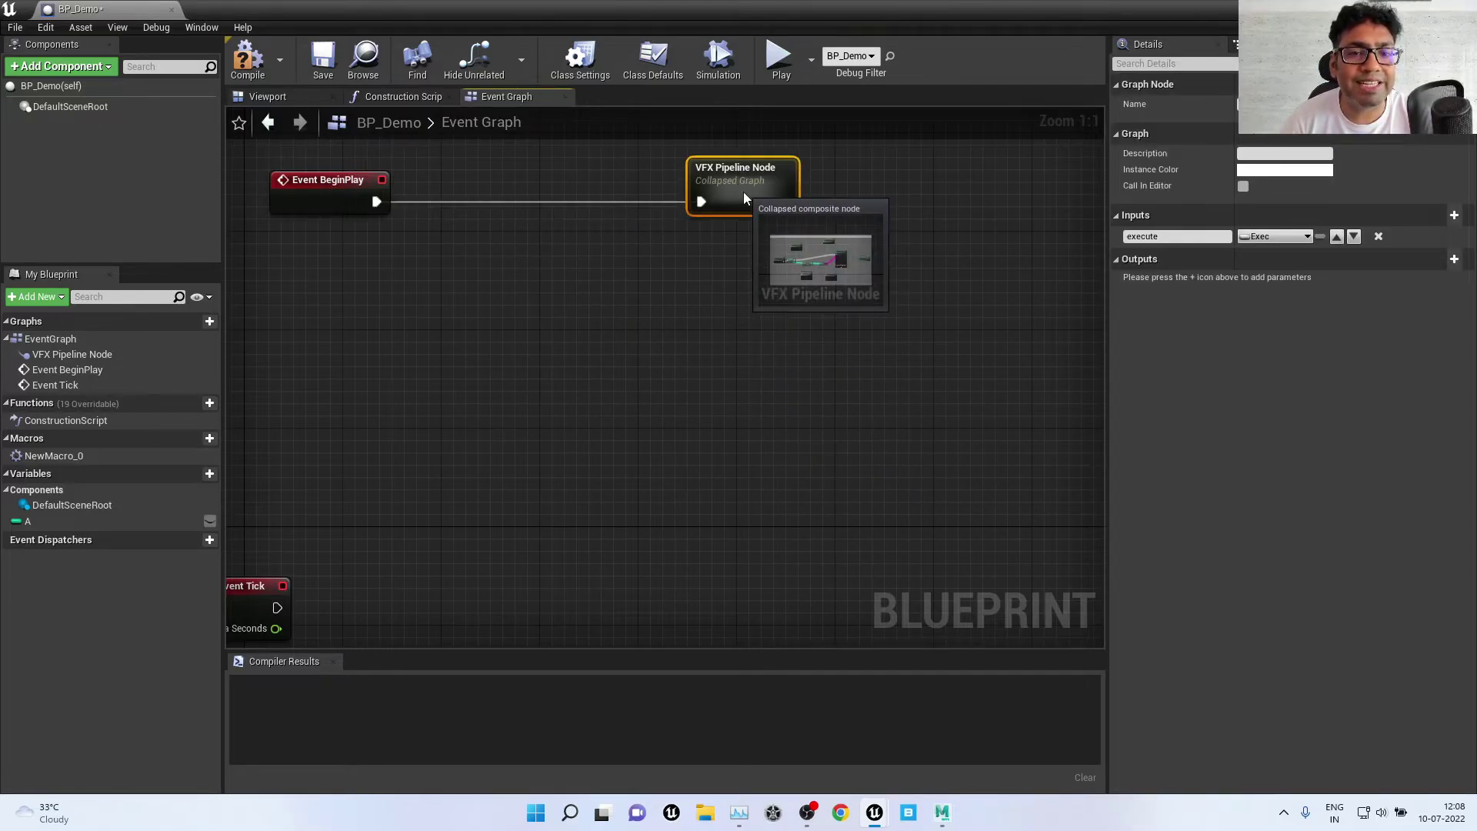
left_click(597, 205, "alt")
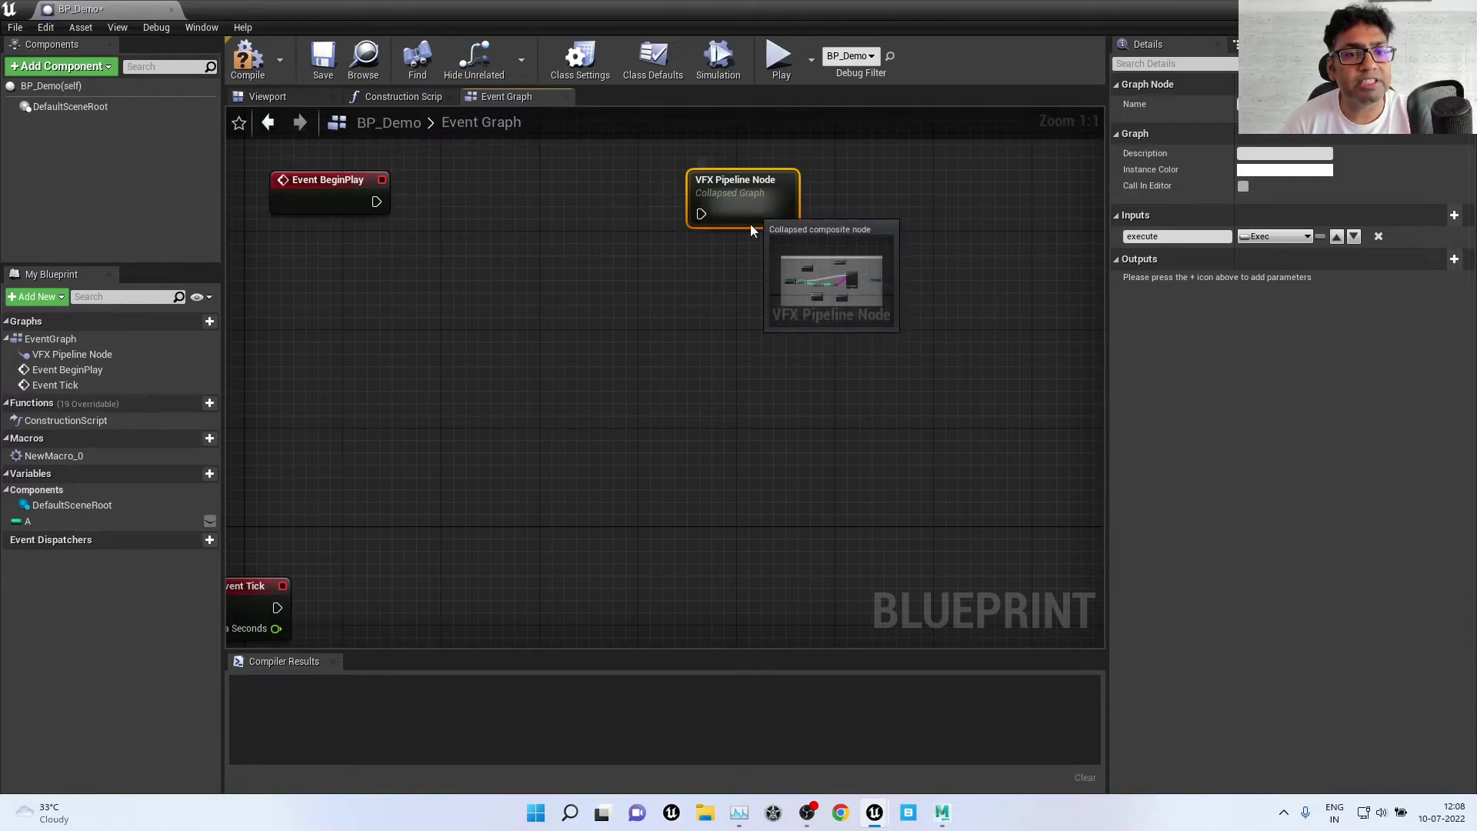
left_click_drag(751, 230, 728, 267)
mouse_move(307, 210)
left_mouse_down()
mouse_move(454, 247)
mouse_move(442, 247)
left_mouse_up()
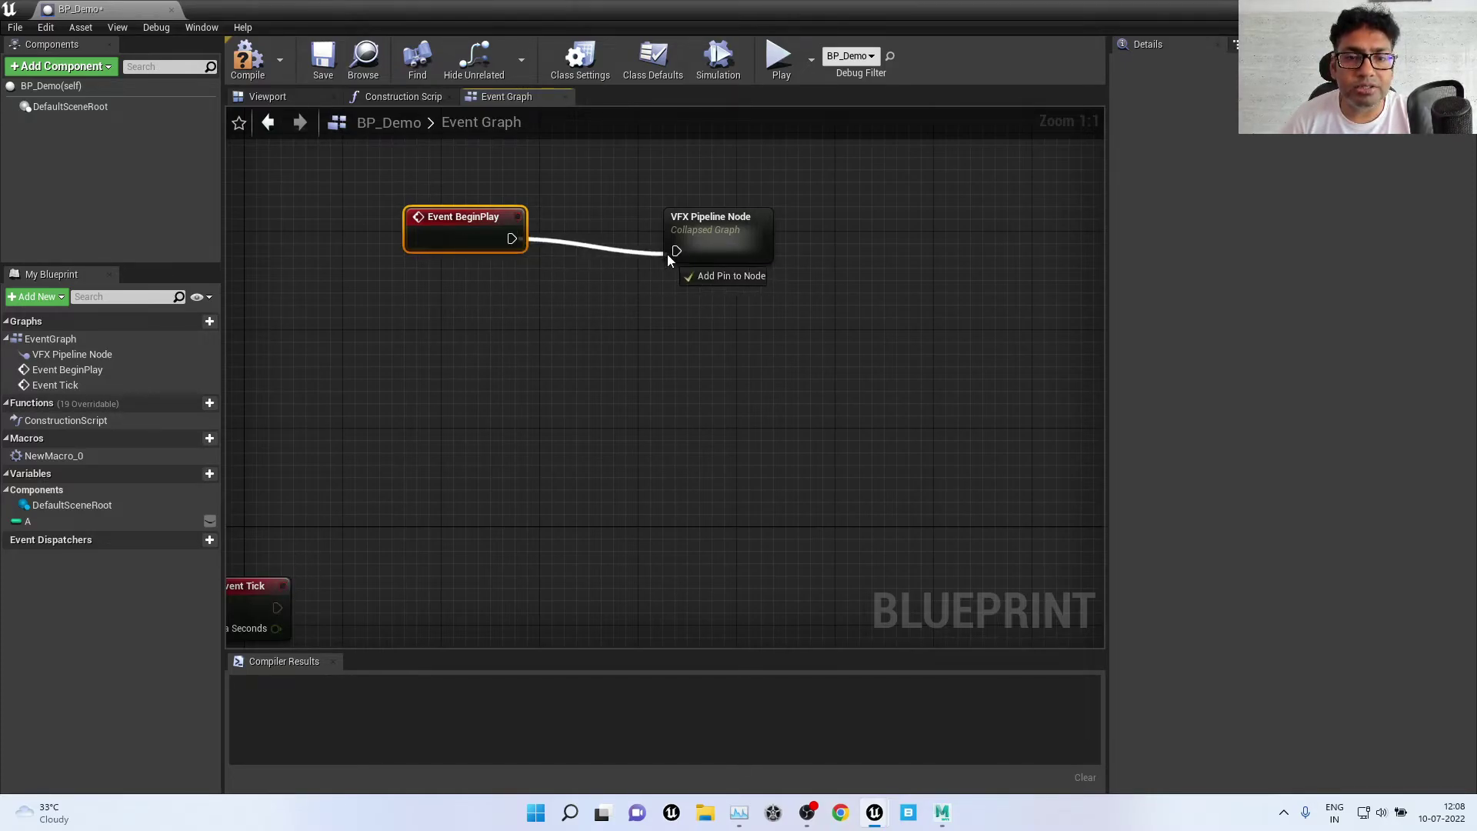
Step: Wire Event BeginPlay to the upper exec input and Event Tick to the lower one
left_click_drag(510, 240, 667, 254)
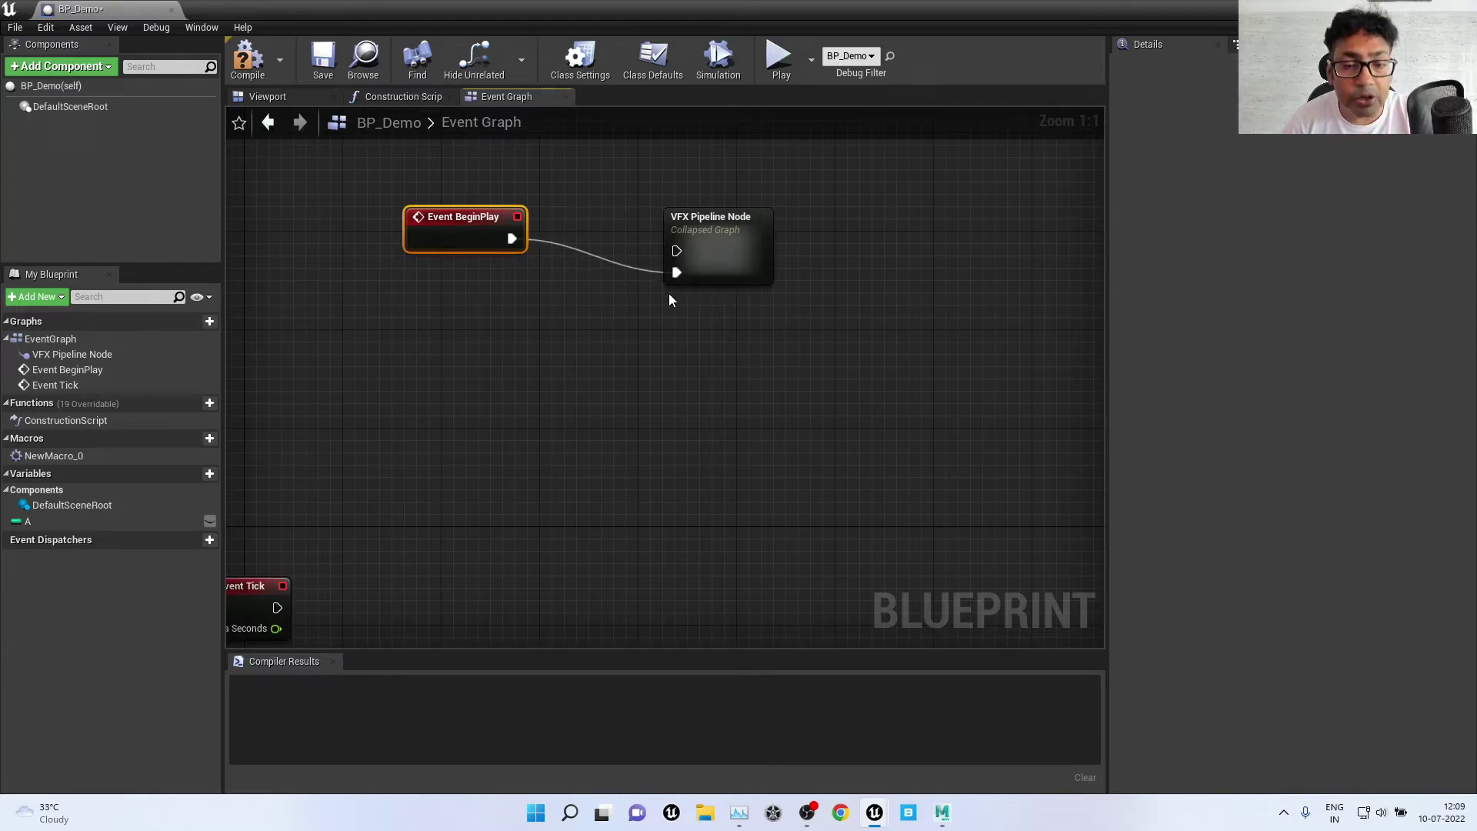
mouse_move(676, 272)
left_mouse_down("ctrl")
mouse_move(608, 325)
mouse_move(643, 468)
mouse_move(628, 256)
mouse_move(676, 250)
left_mouse_up("ctrl")
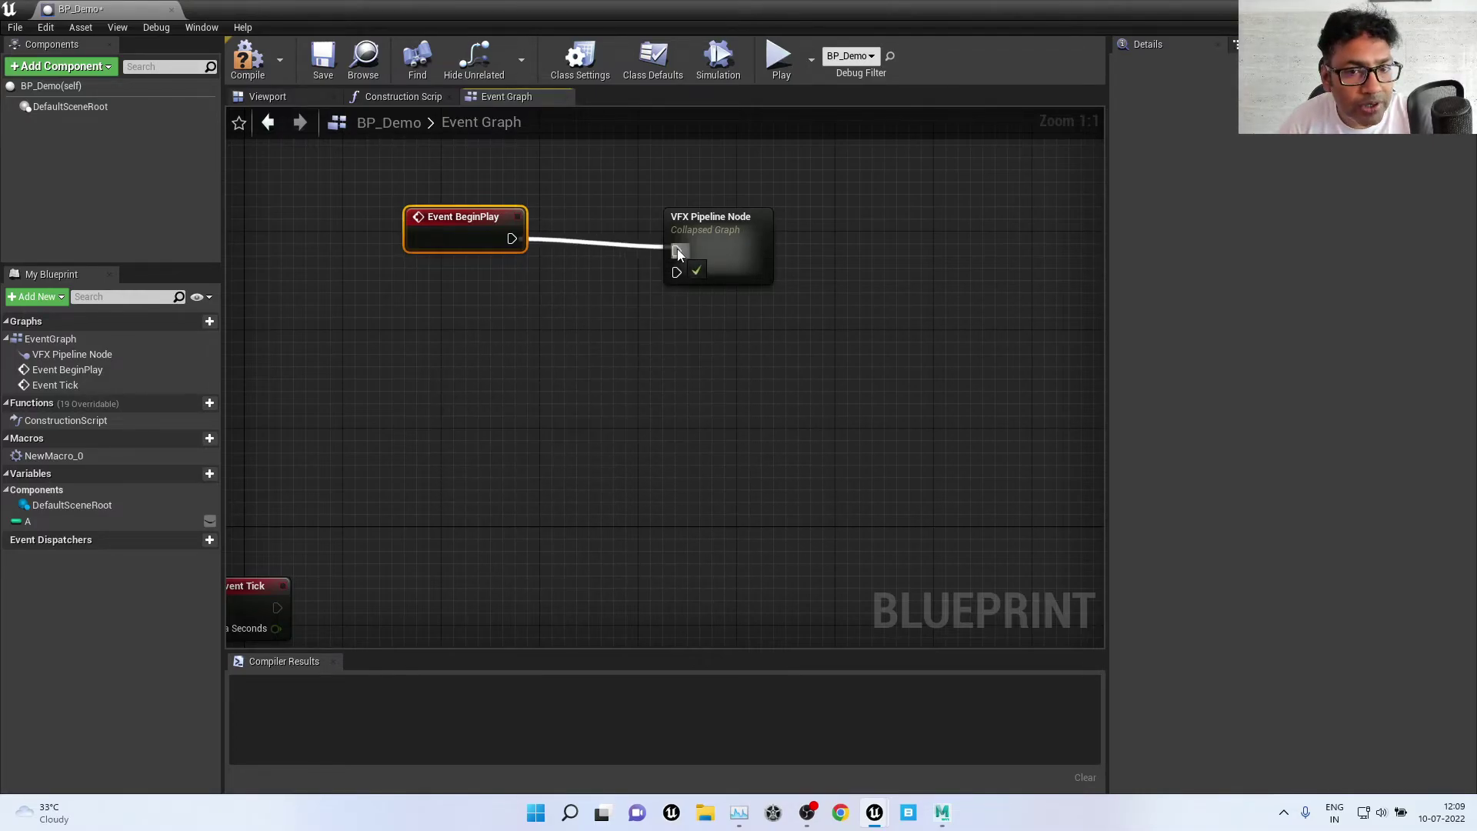
left_click(585, 355)
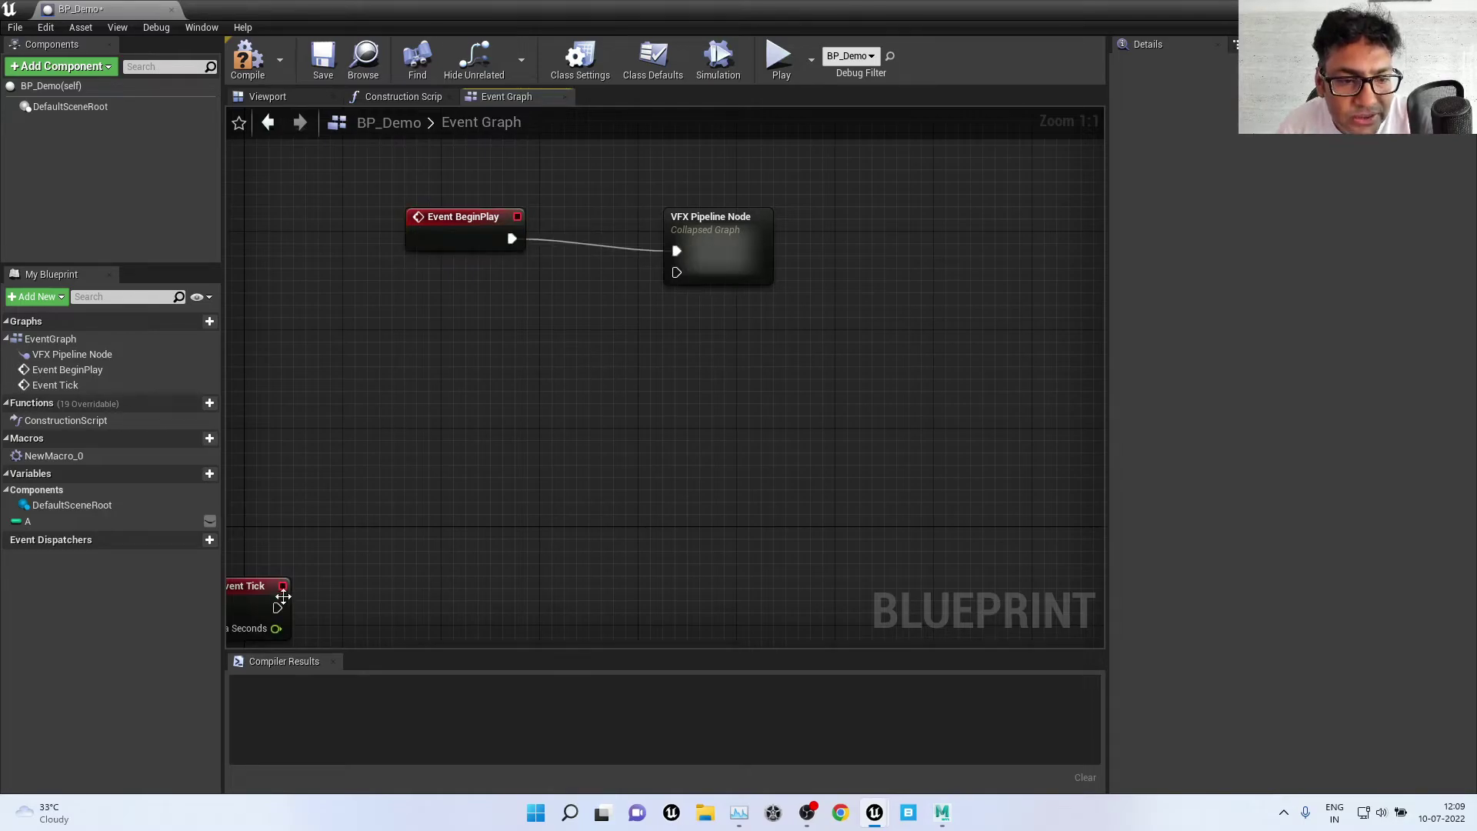
left_click_drag(277, 610, 674, 277)
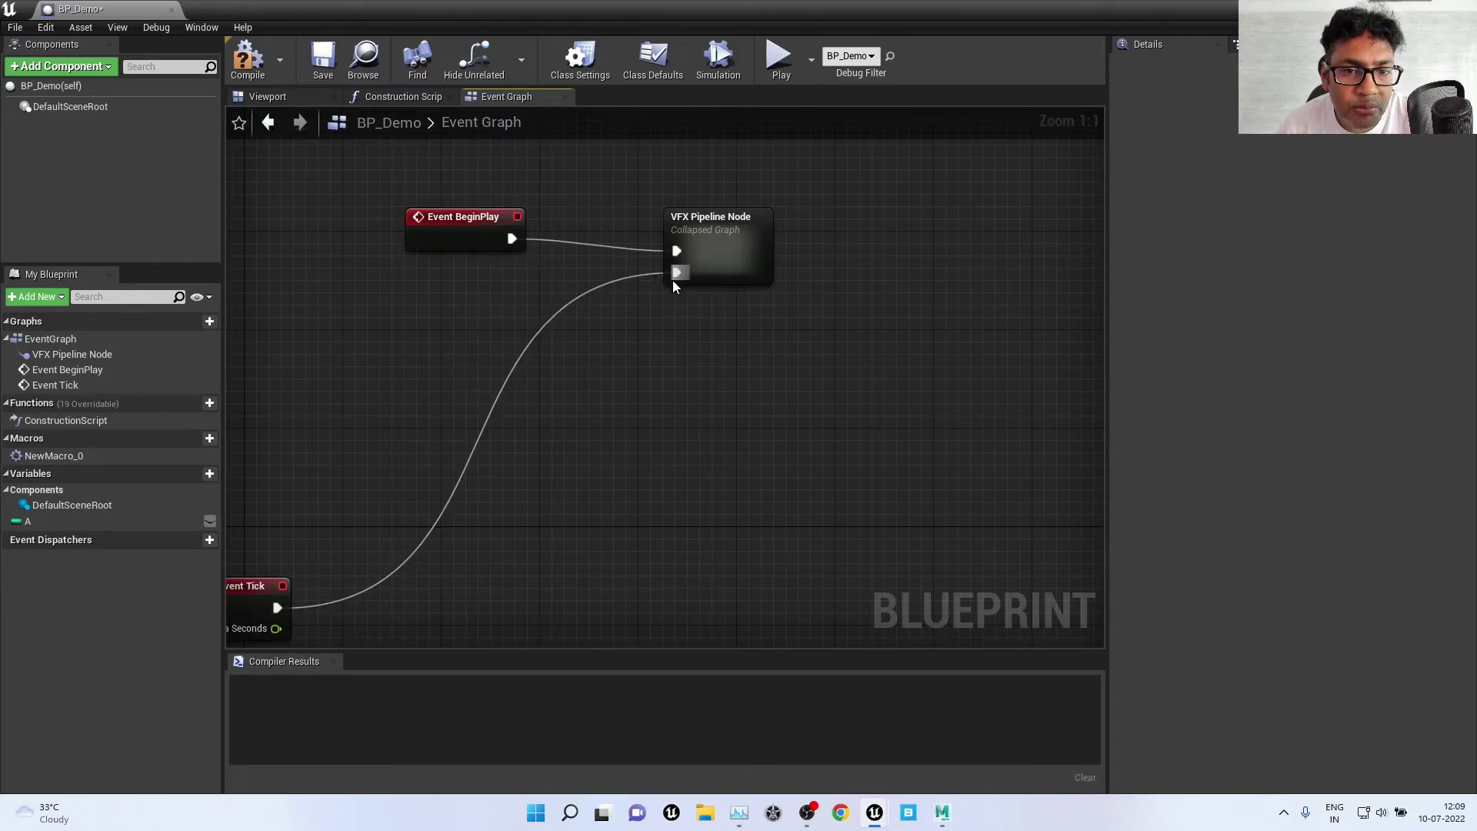
Step: Move Event Tick beside Event BeginPlay and shift all three nodes together
key("Home")
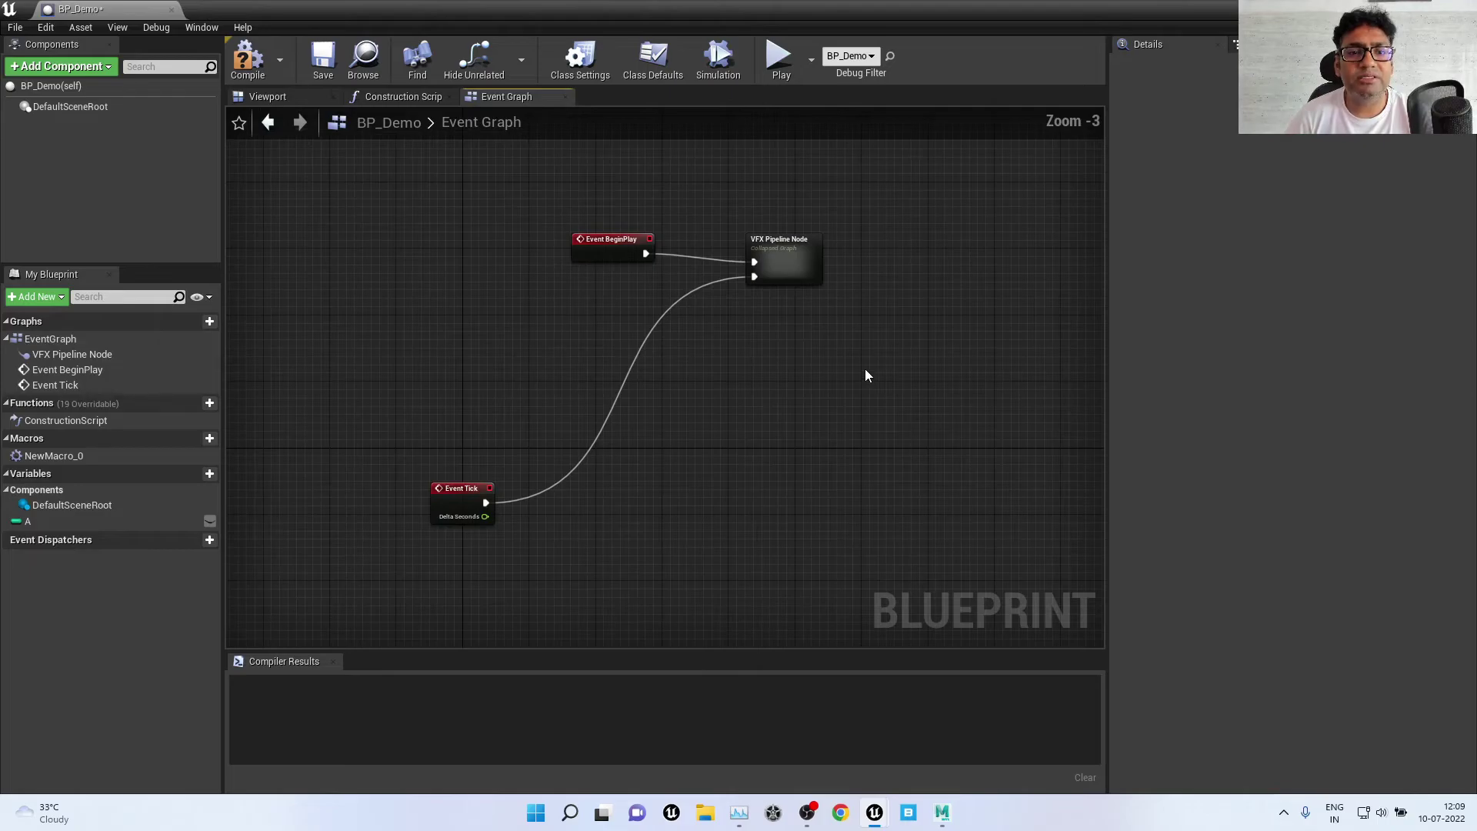
left_click_drag(448, 492, 613, 294)
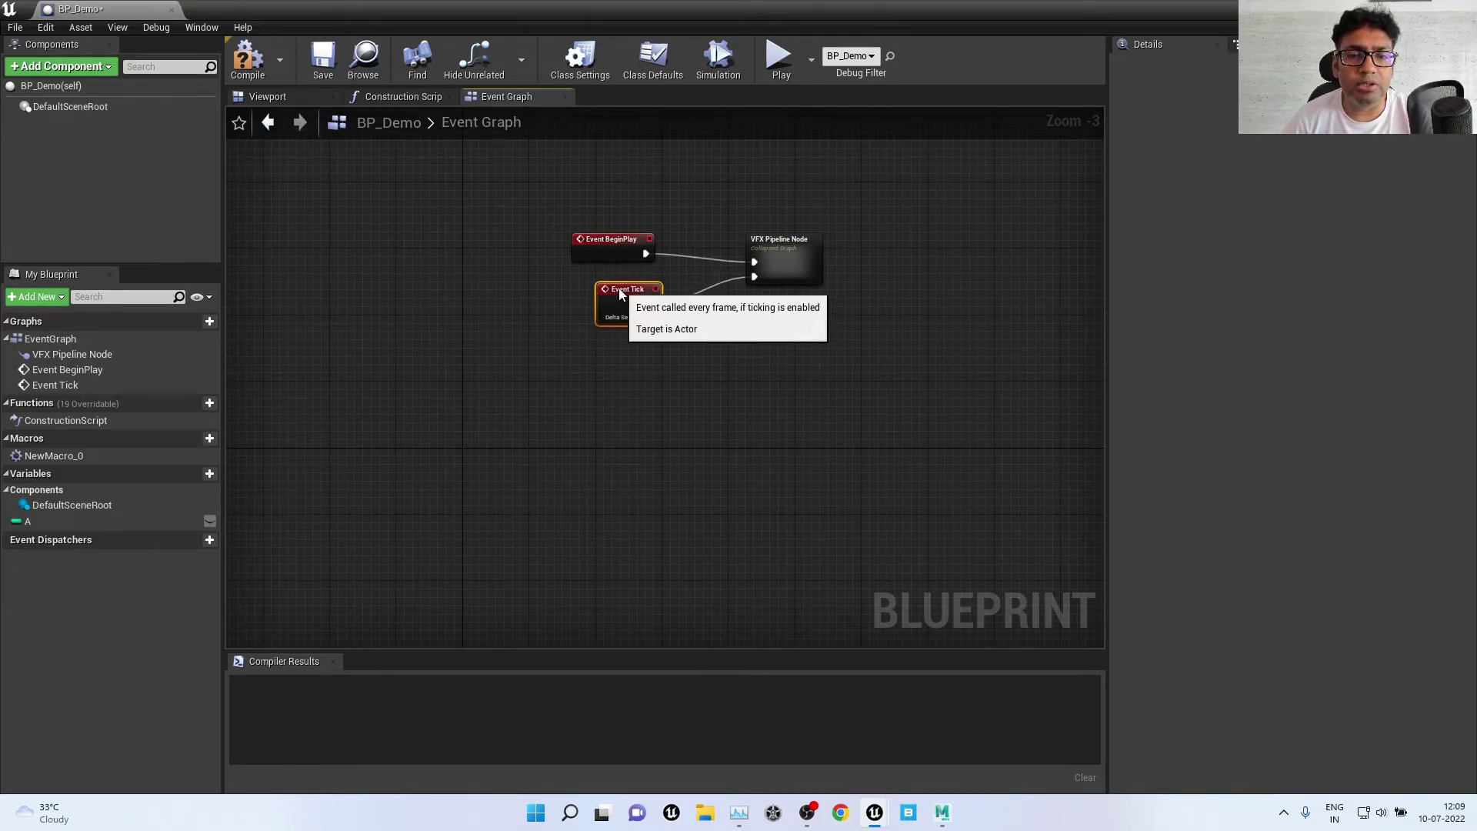
left_click(778, 352)
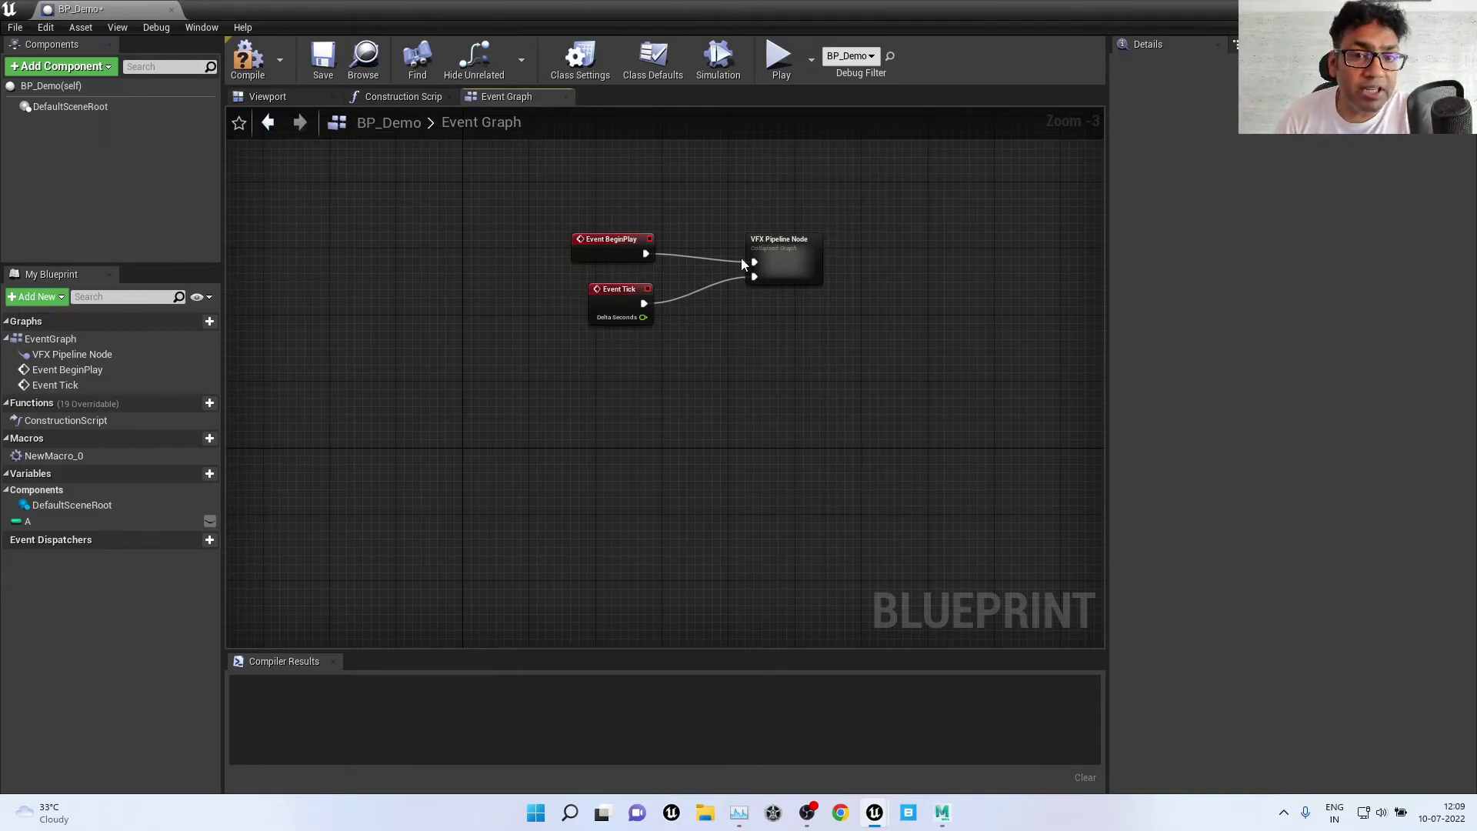
left_click_drag(867, 165, 317, 473)
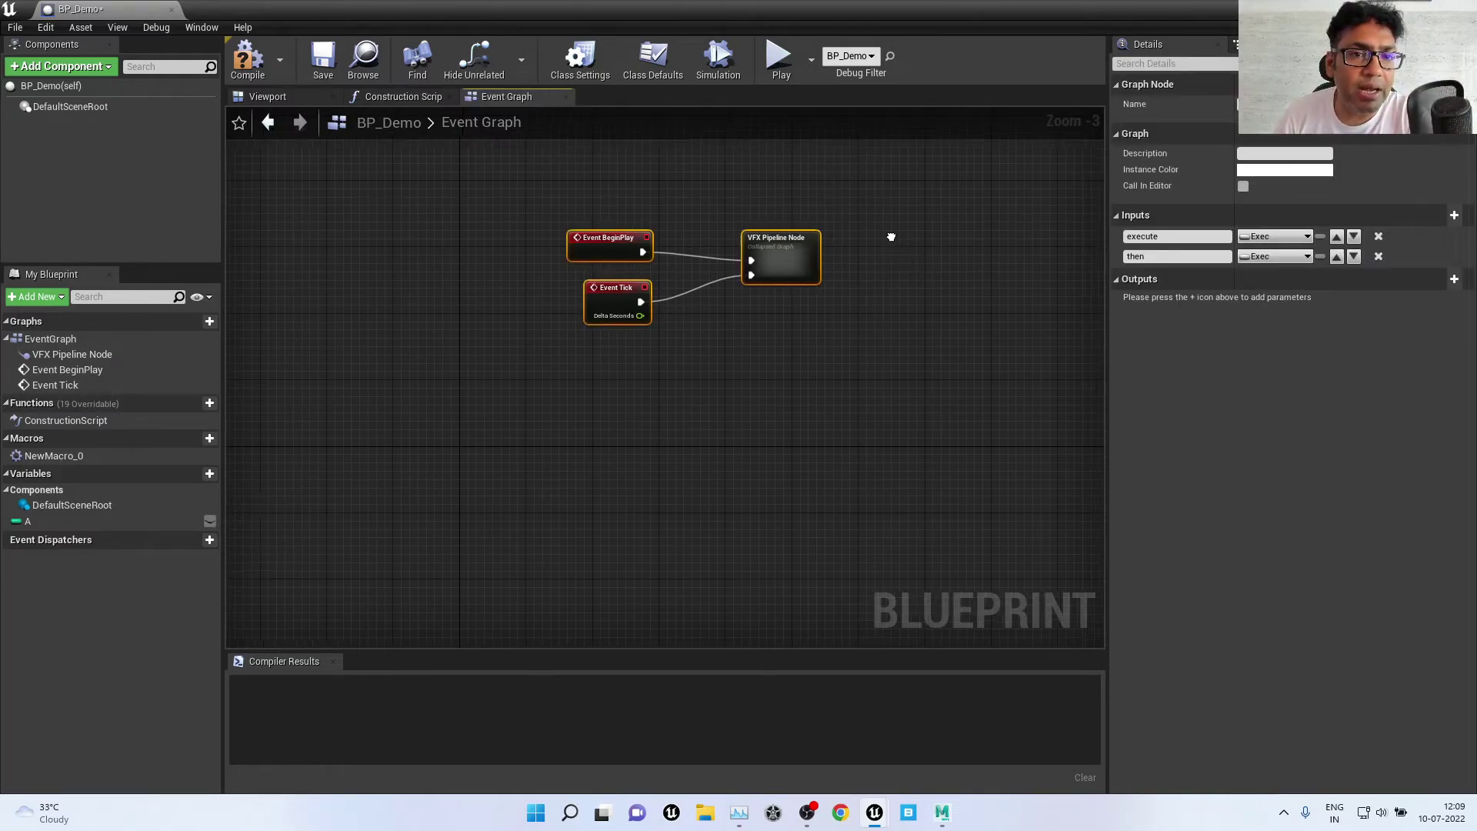
right_click_drag(890, 238, 706, 297)
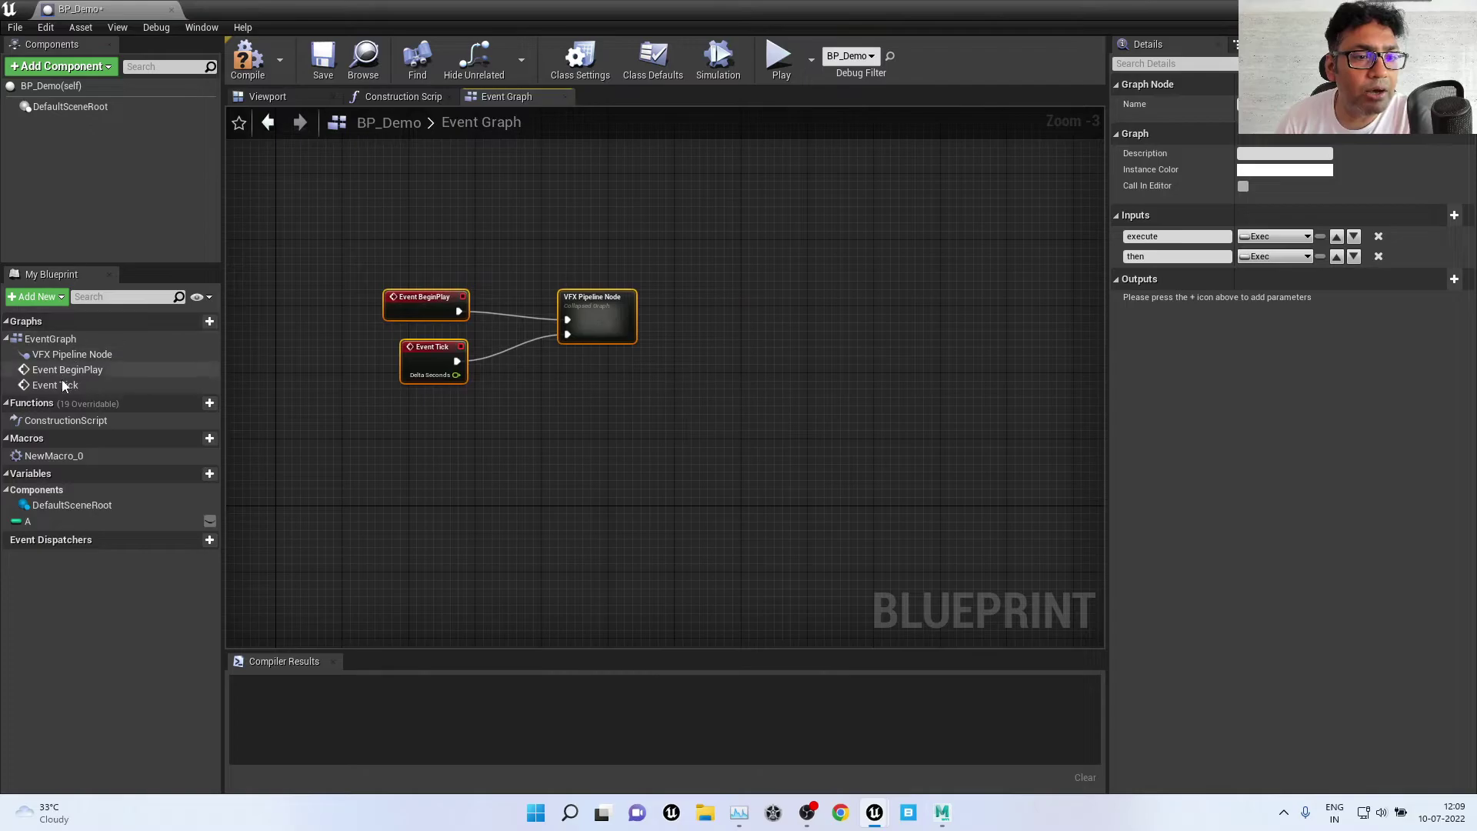
left_click(443, 496)
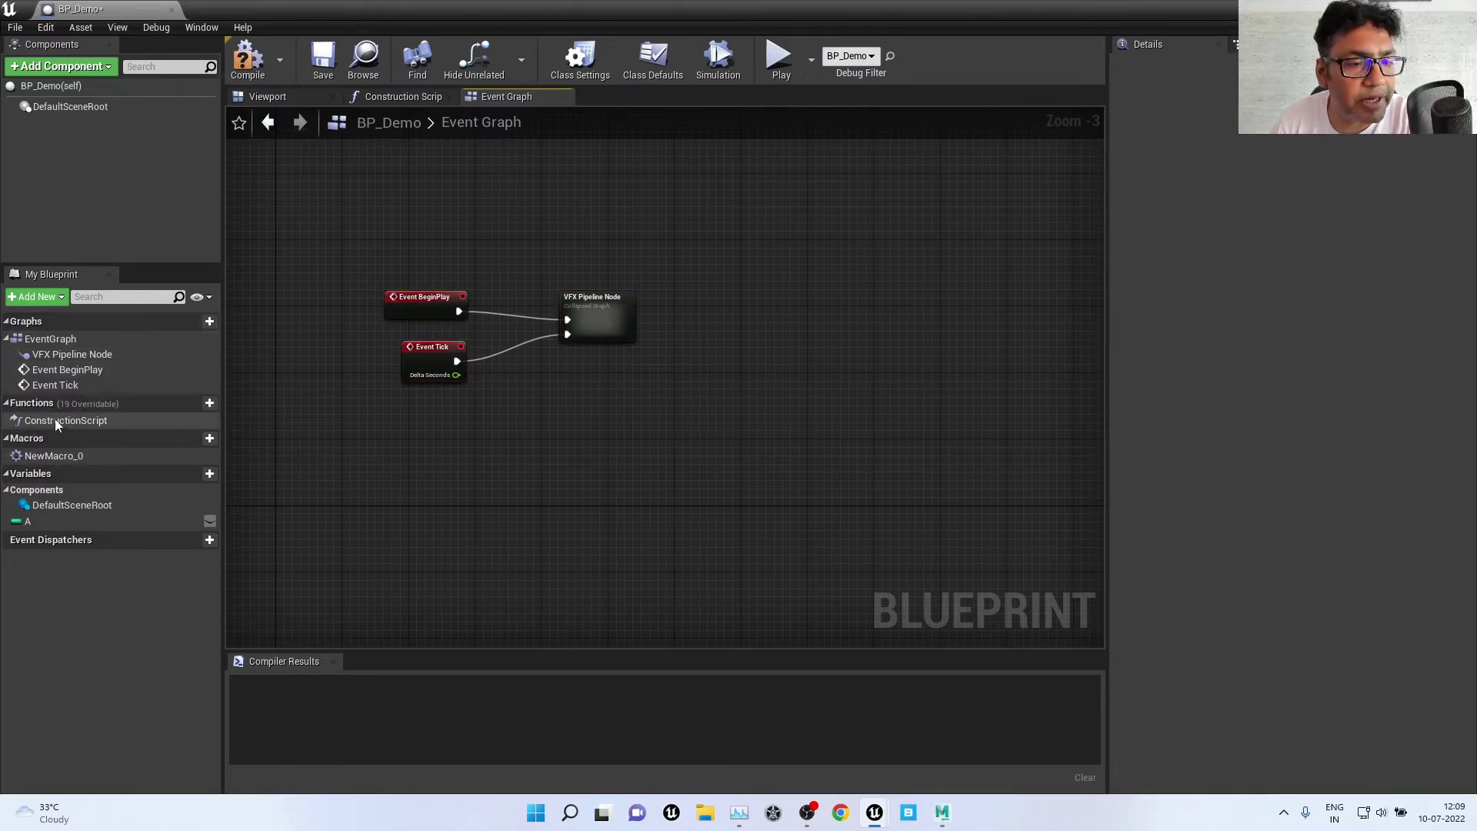
Step: Create a new function with an Integer input named A
mouse_move(83, 400)
left_click(193, 404)
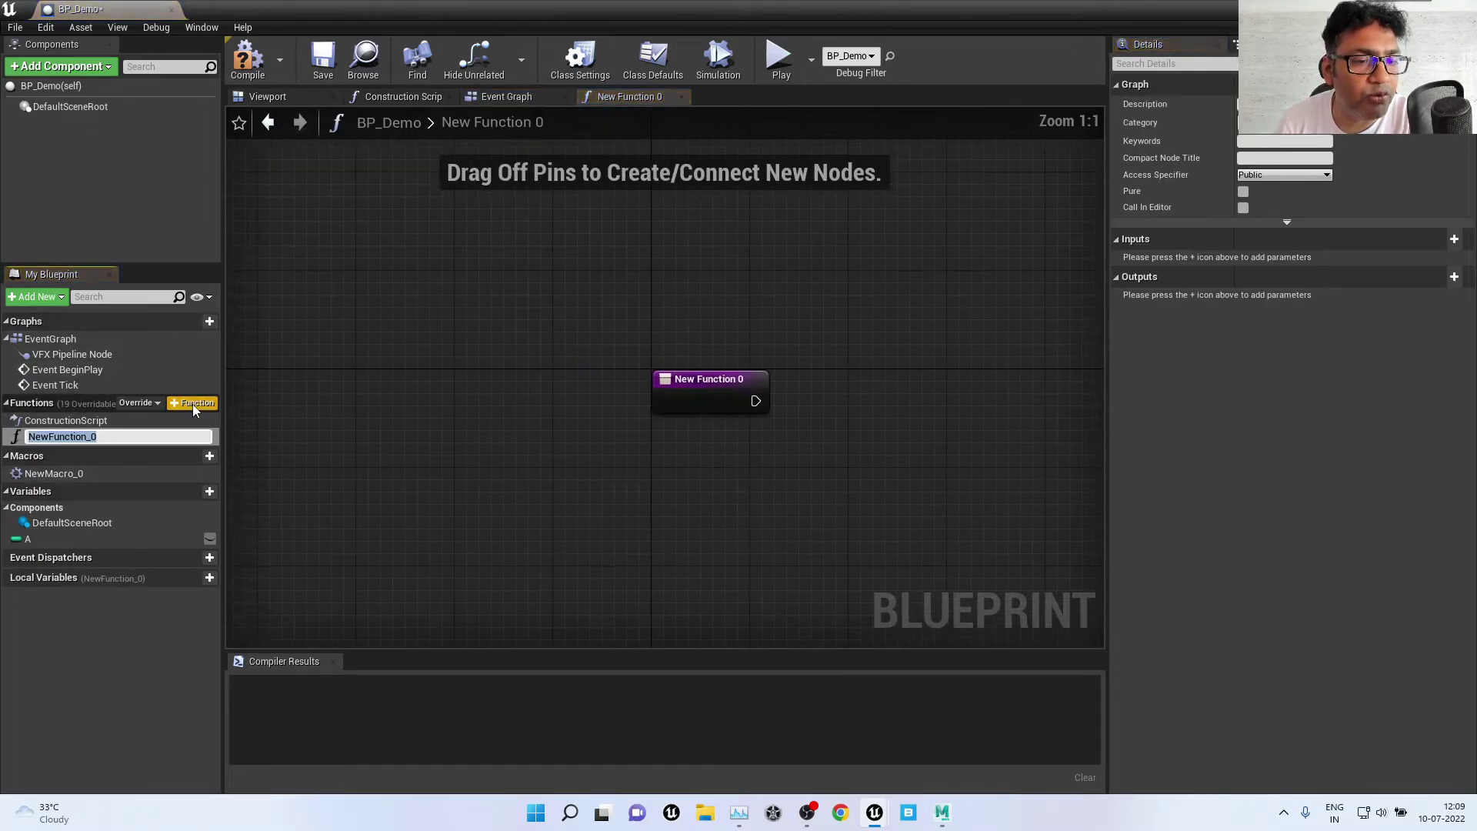
mouse_move(737, 386)
left_mouse_down()
mouse_move(539, 328)
mouse_move(503, 291)
left_mouse_up()
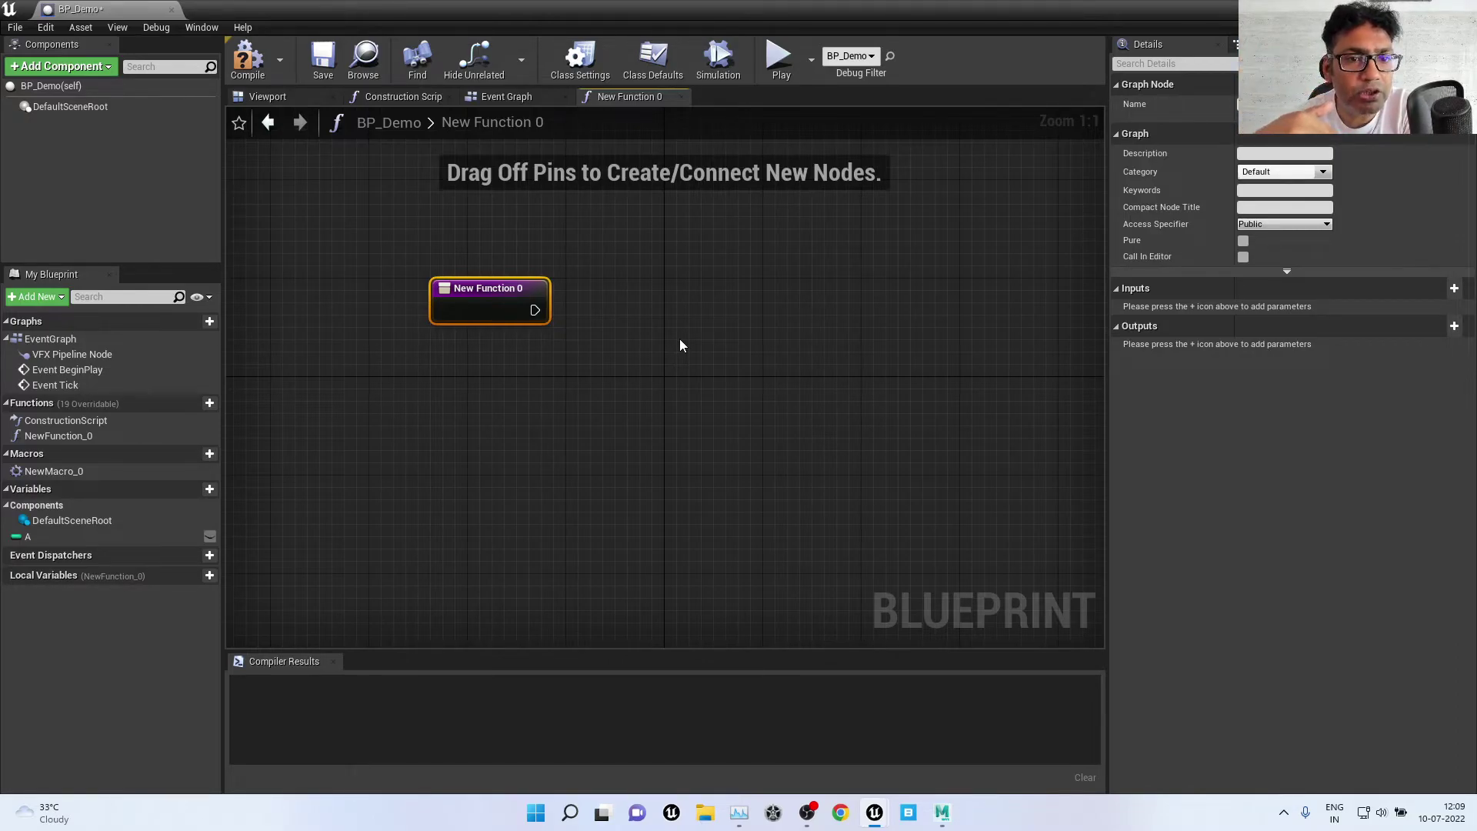
left_click(1454, 288)
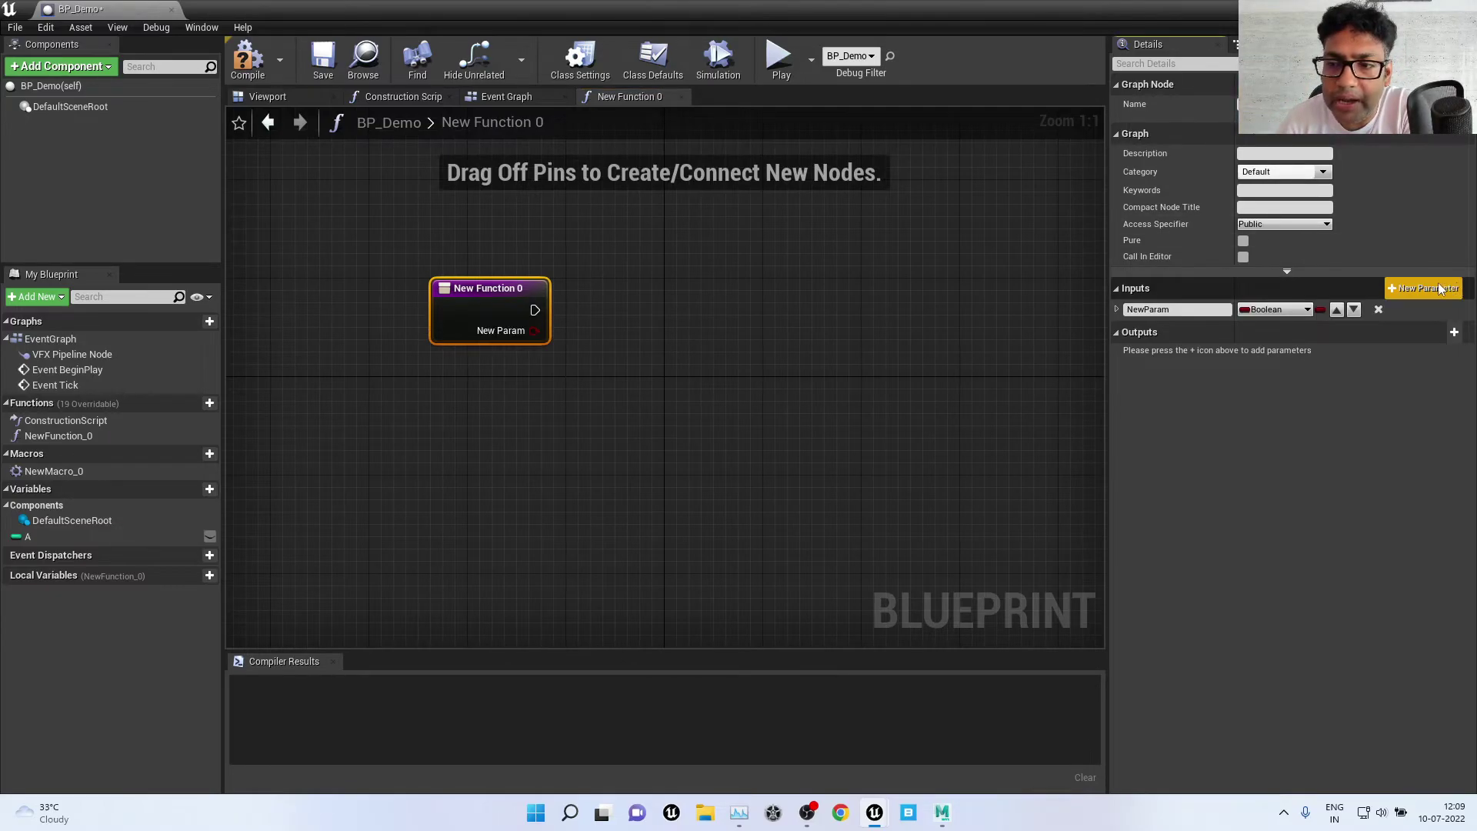
left_click(1116, 308)
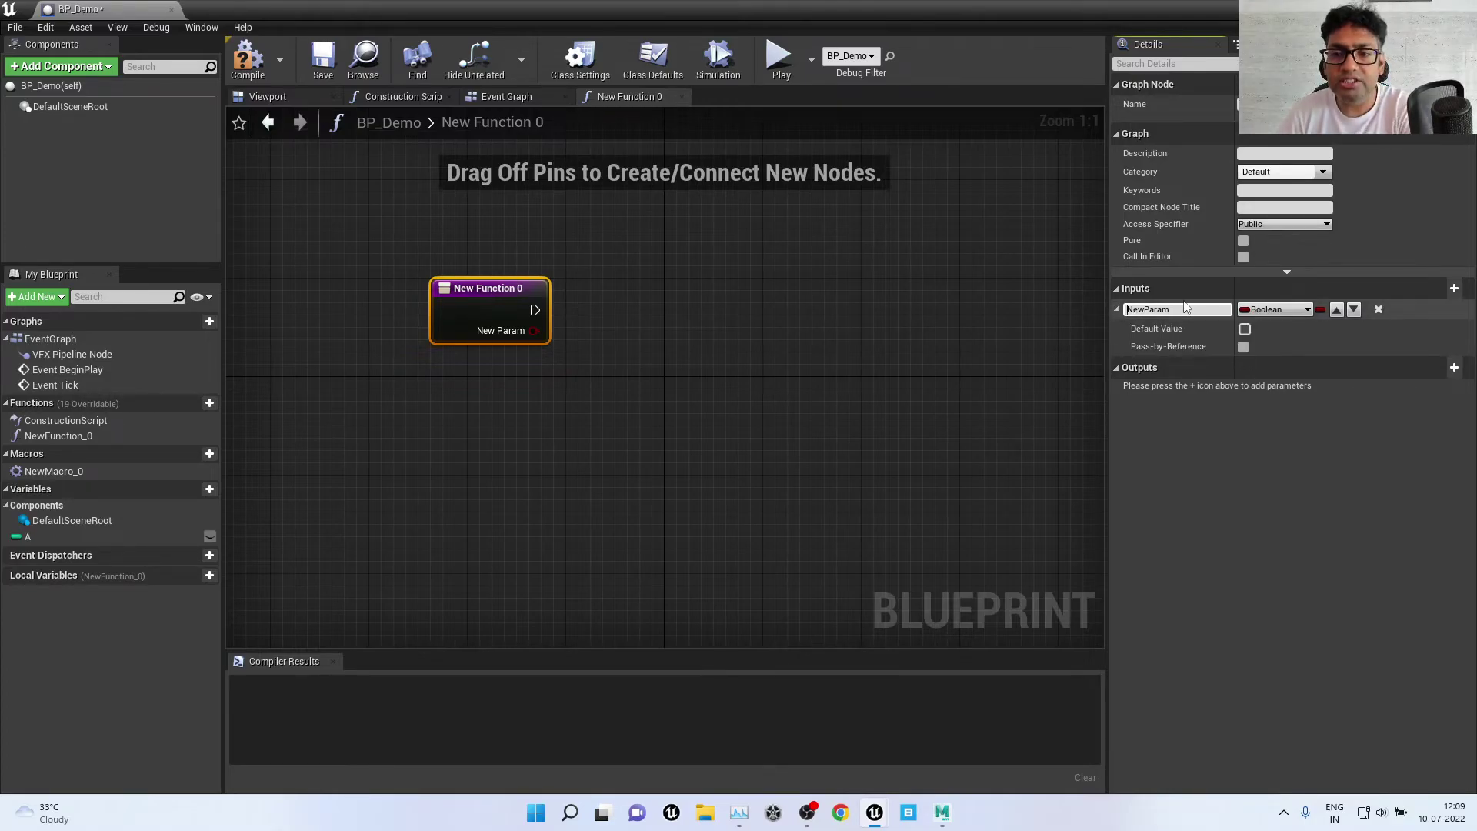
left_click(1153, 309)
type("A")
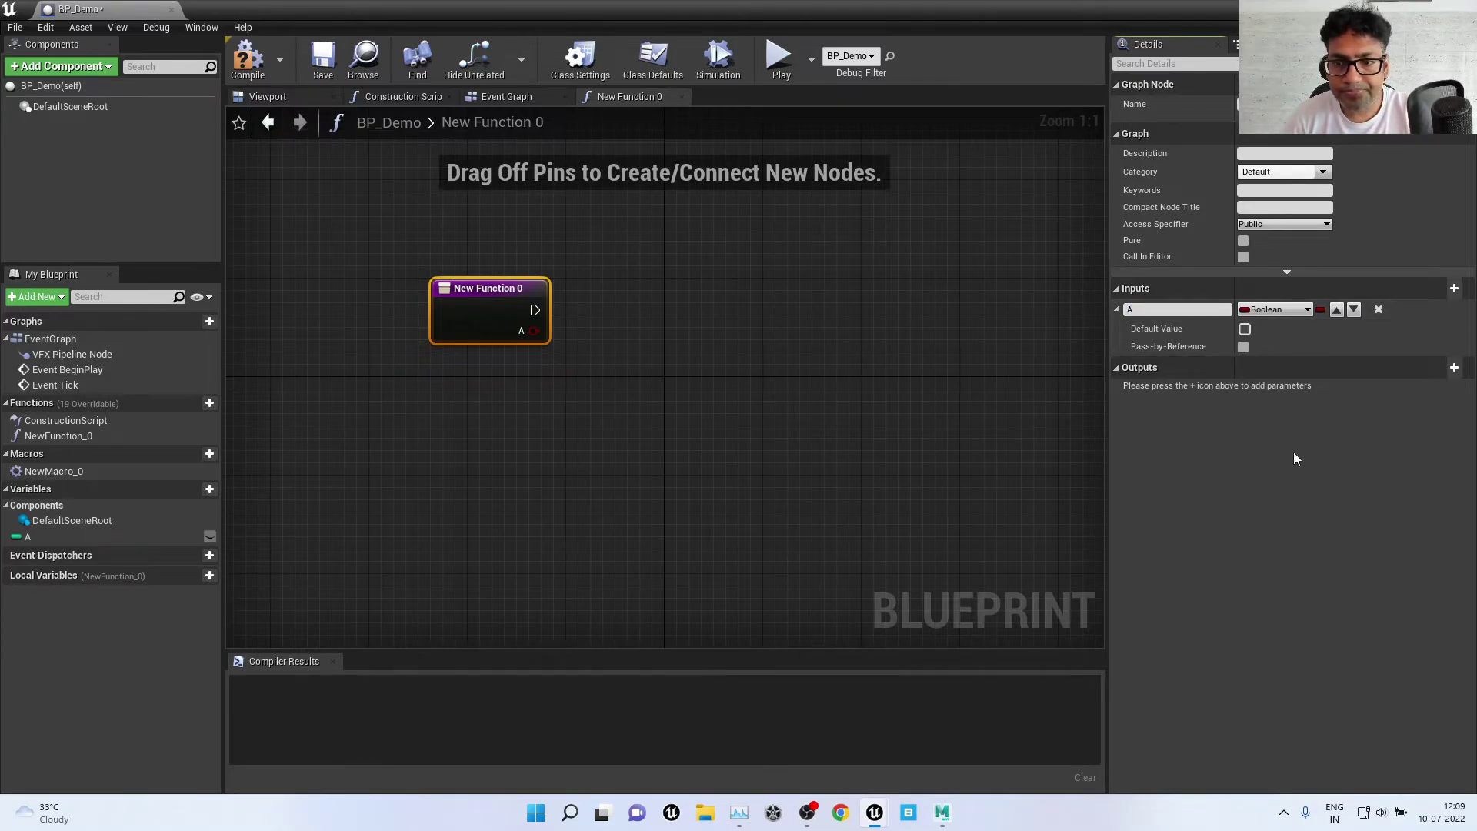
key("Return")
left_click(1274, 309)
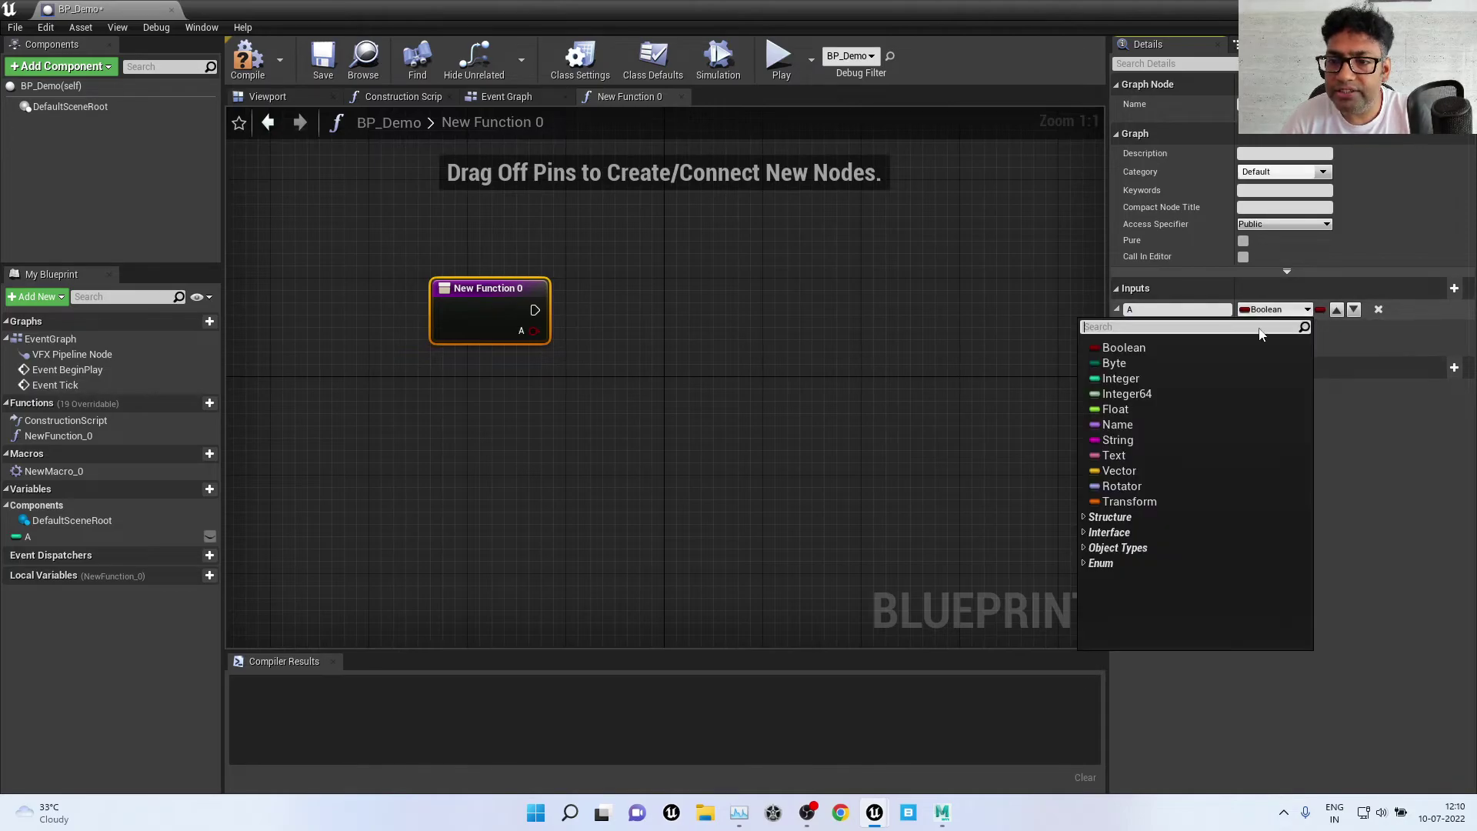
left_click(1131, 378)
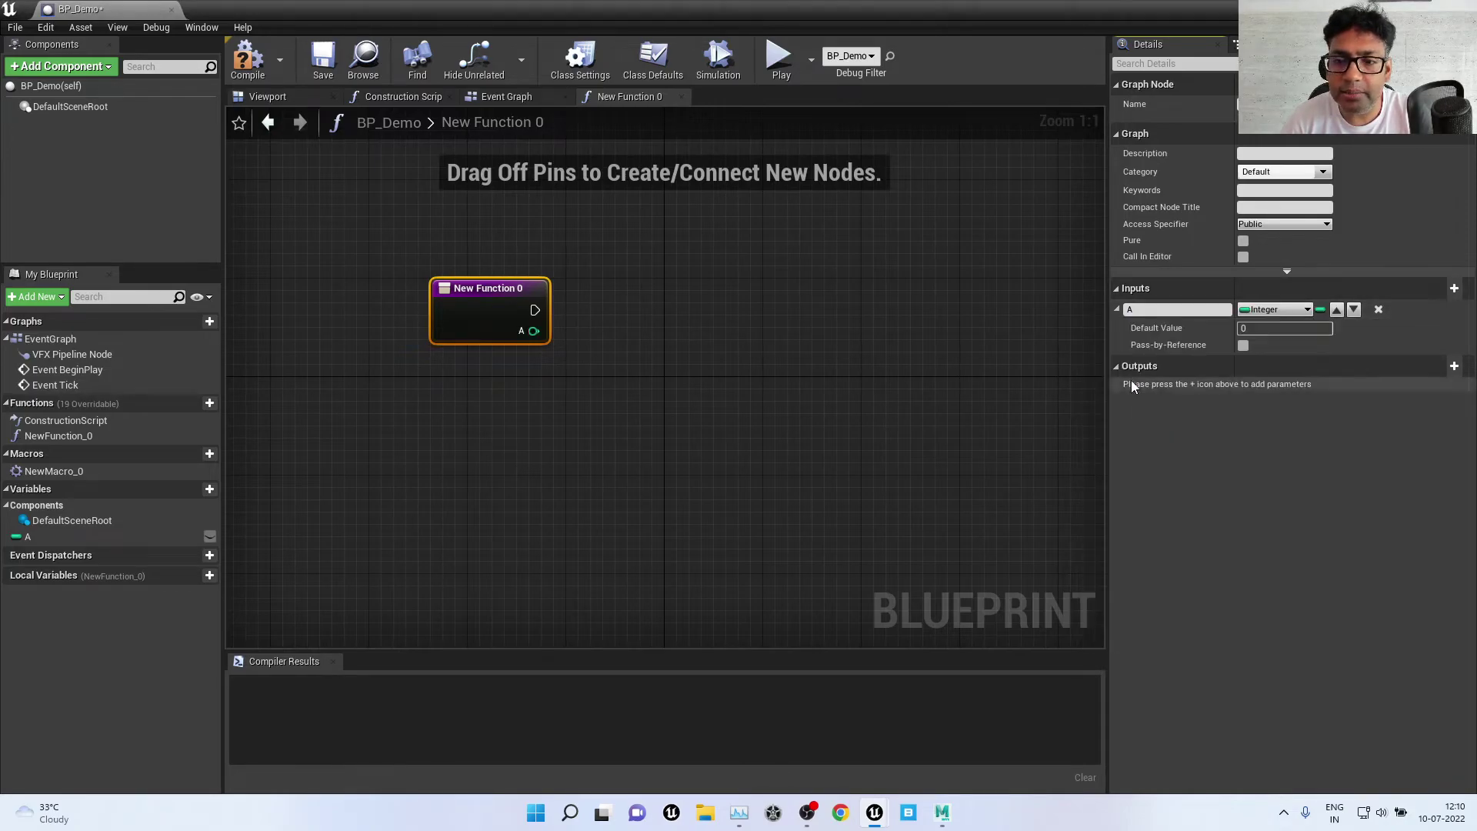
Step: Add input B and an Integer output, then compile and save BP_Demo
left_click(1453, 288)
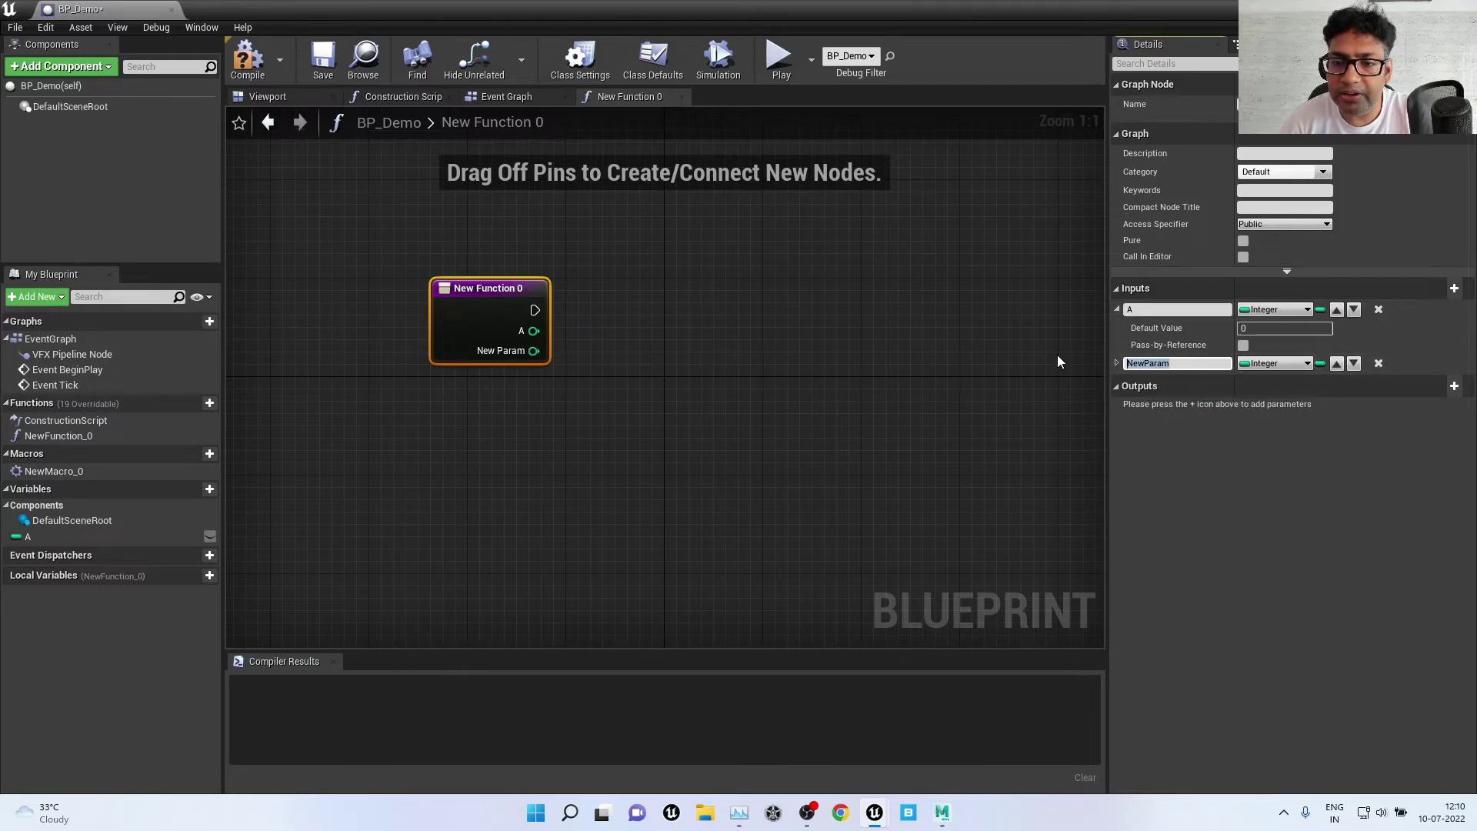
type("B")
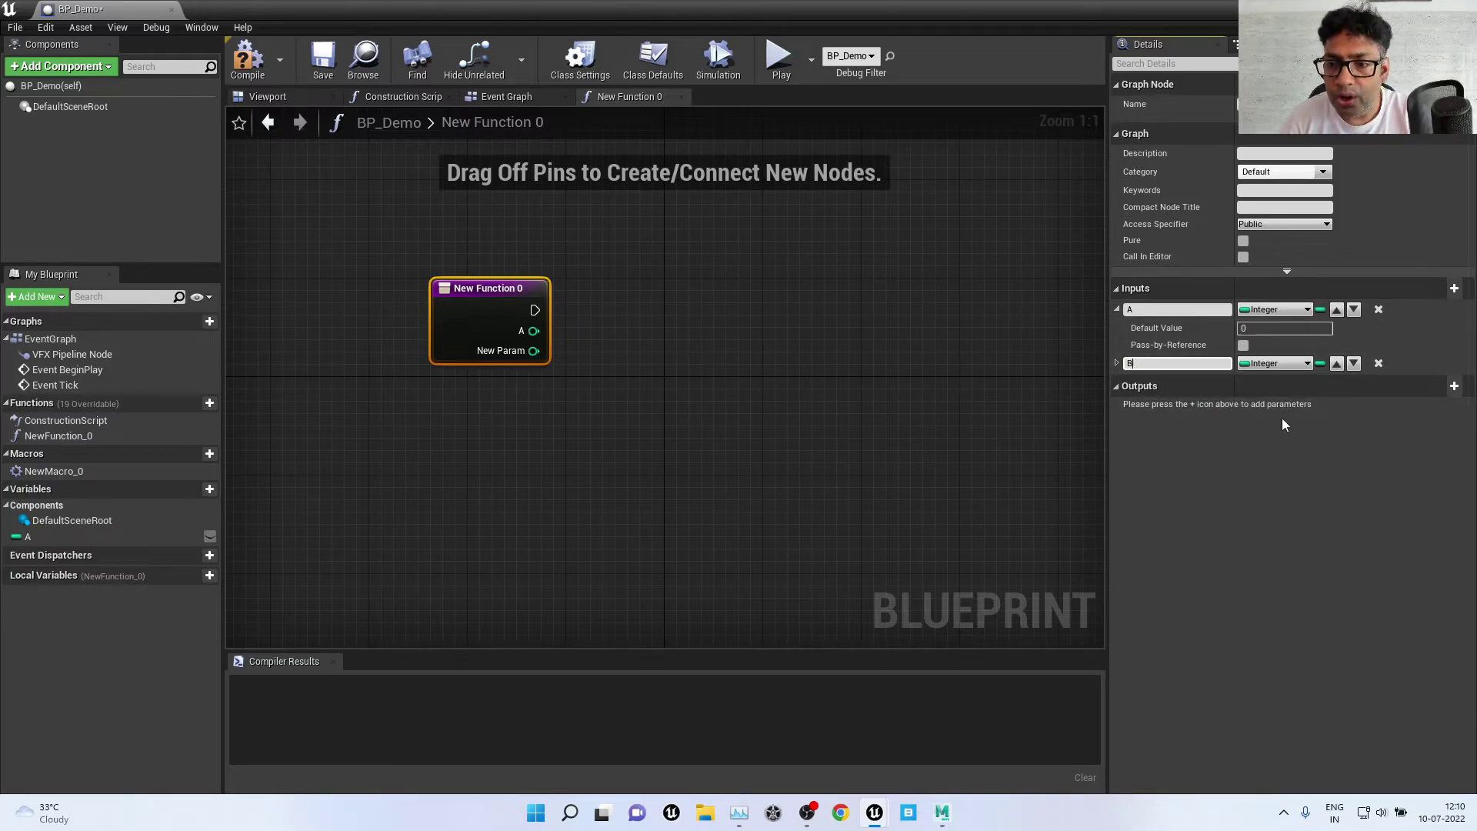
key("Return")
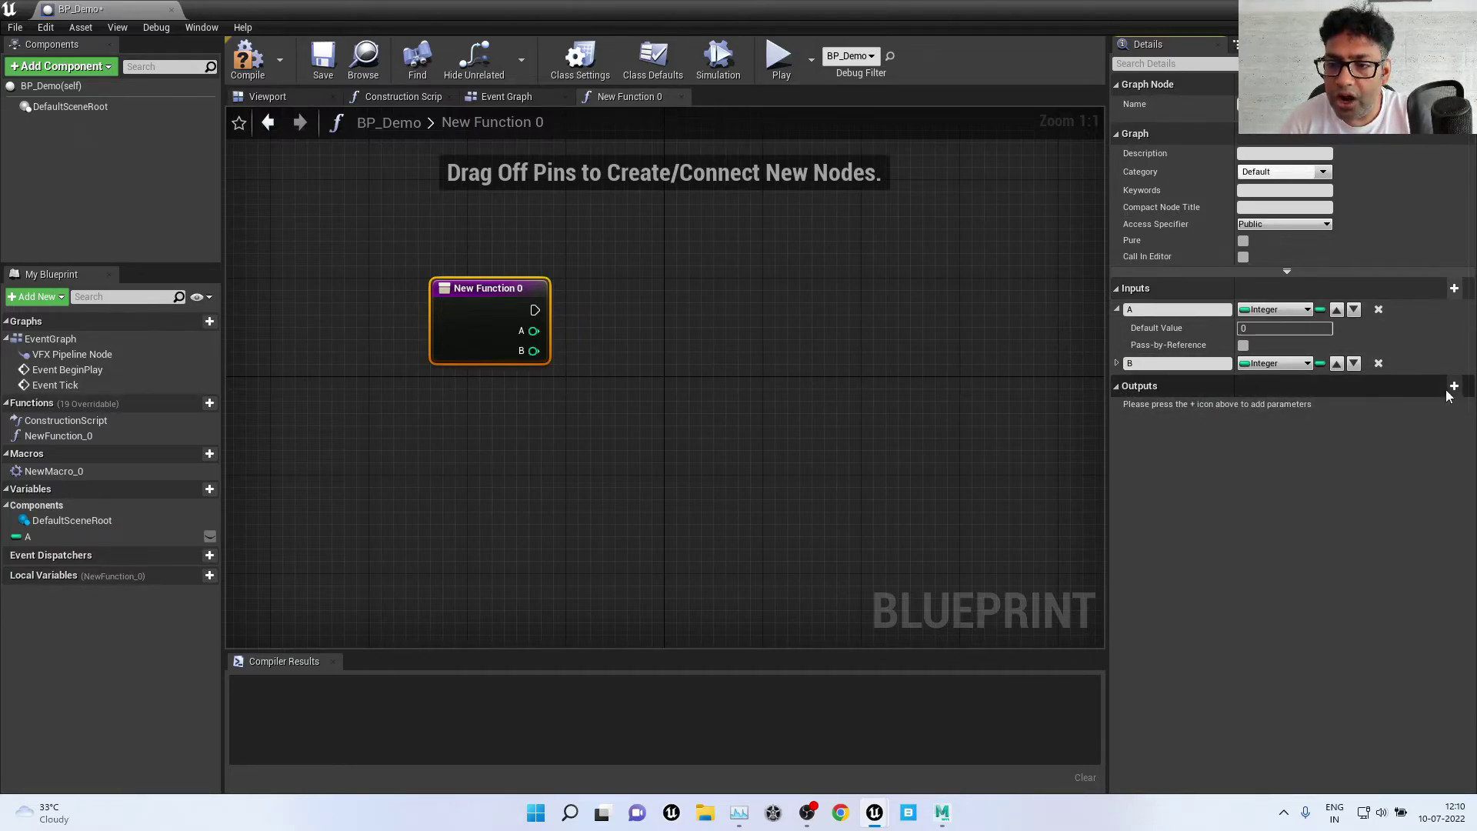
left_click(1452, 386)
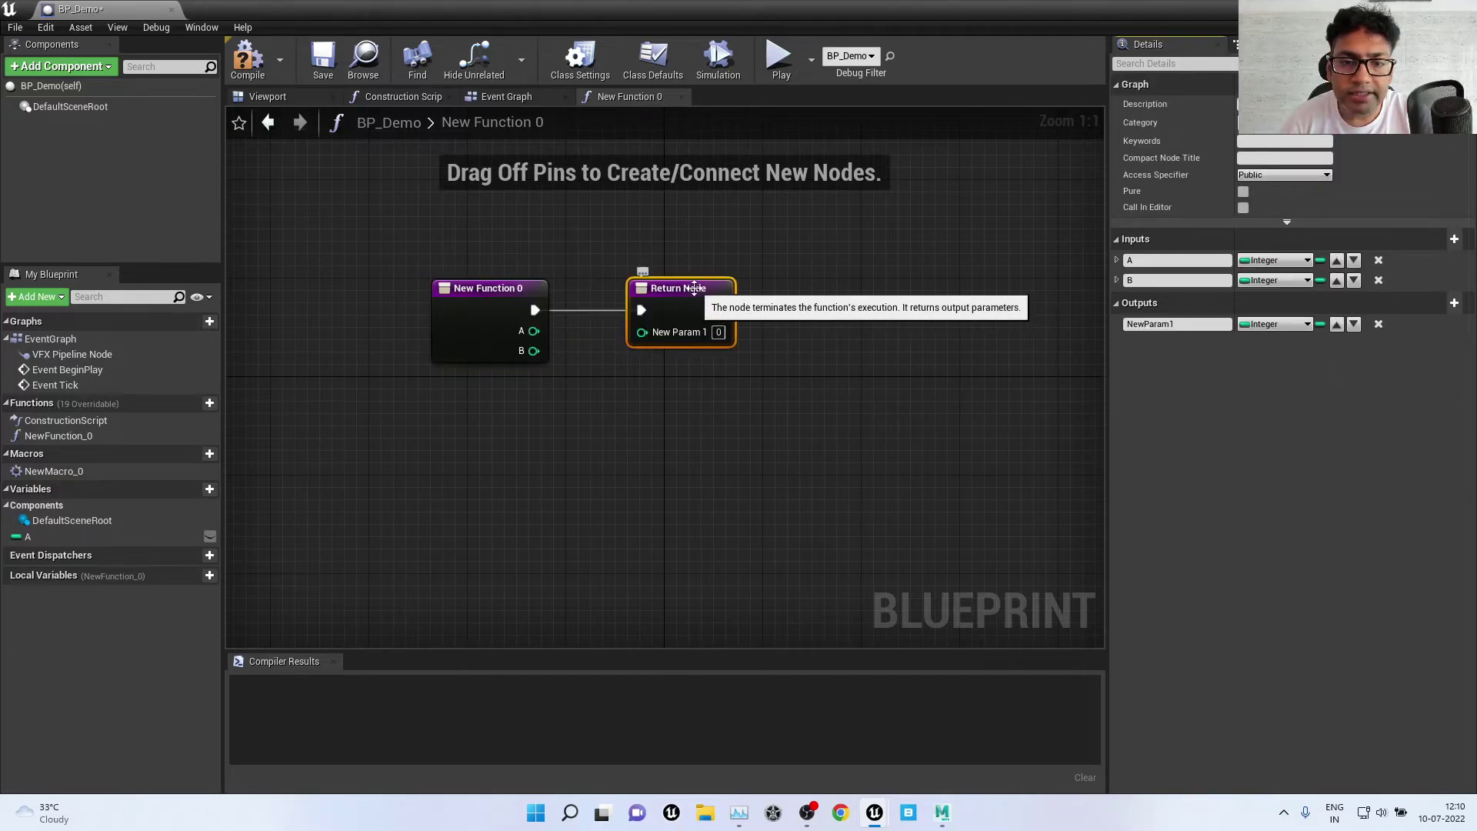
left_click_drag(641, 316, 702, 315)
left_click(802, 420)
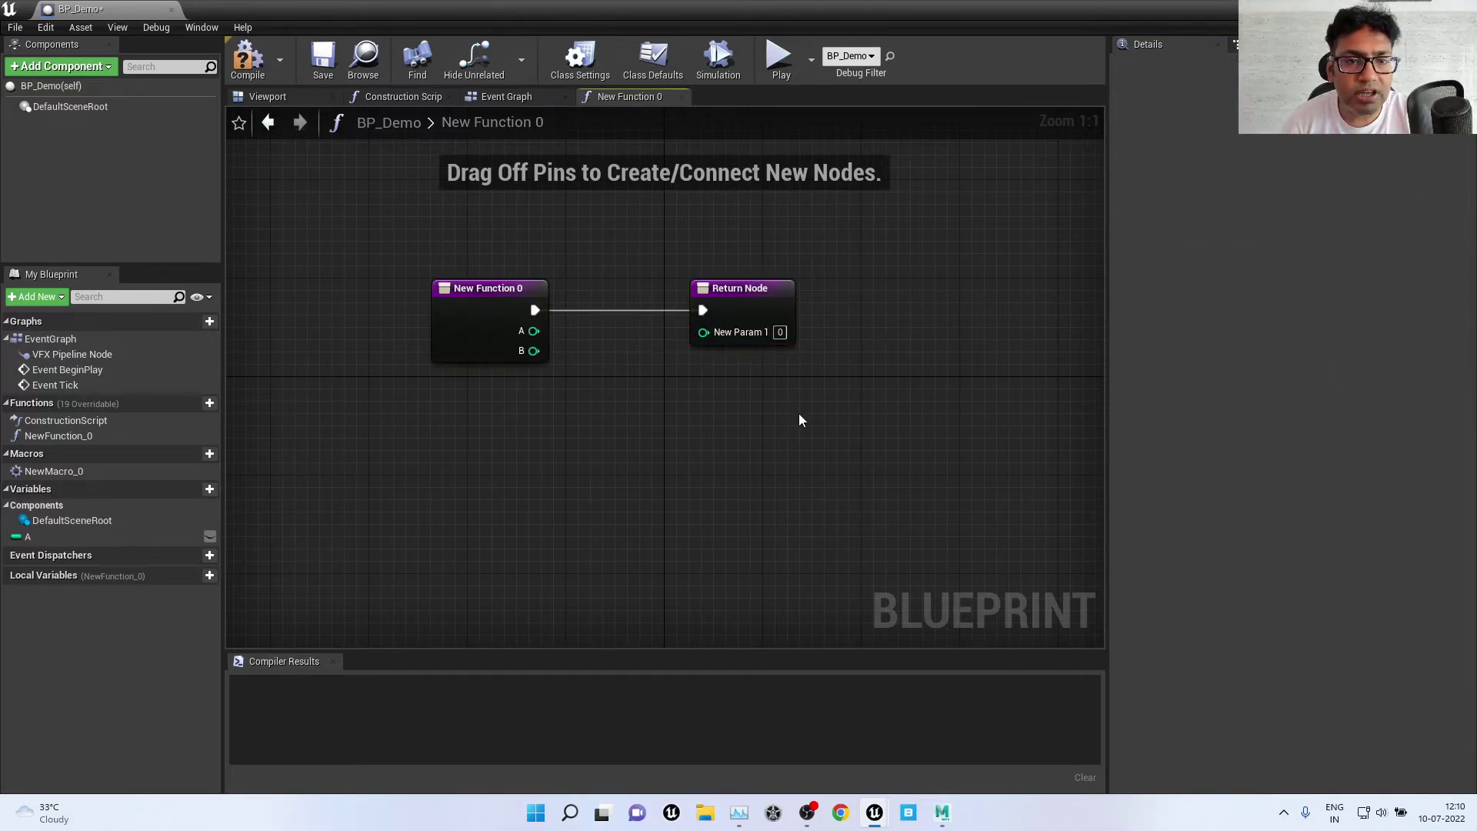
left_click(247, 58)
left_click(323, 57)
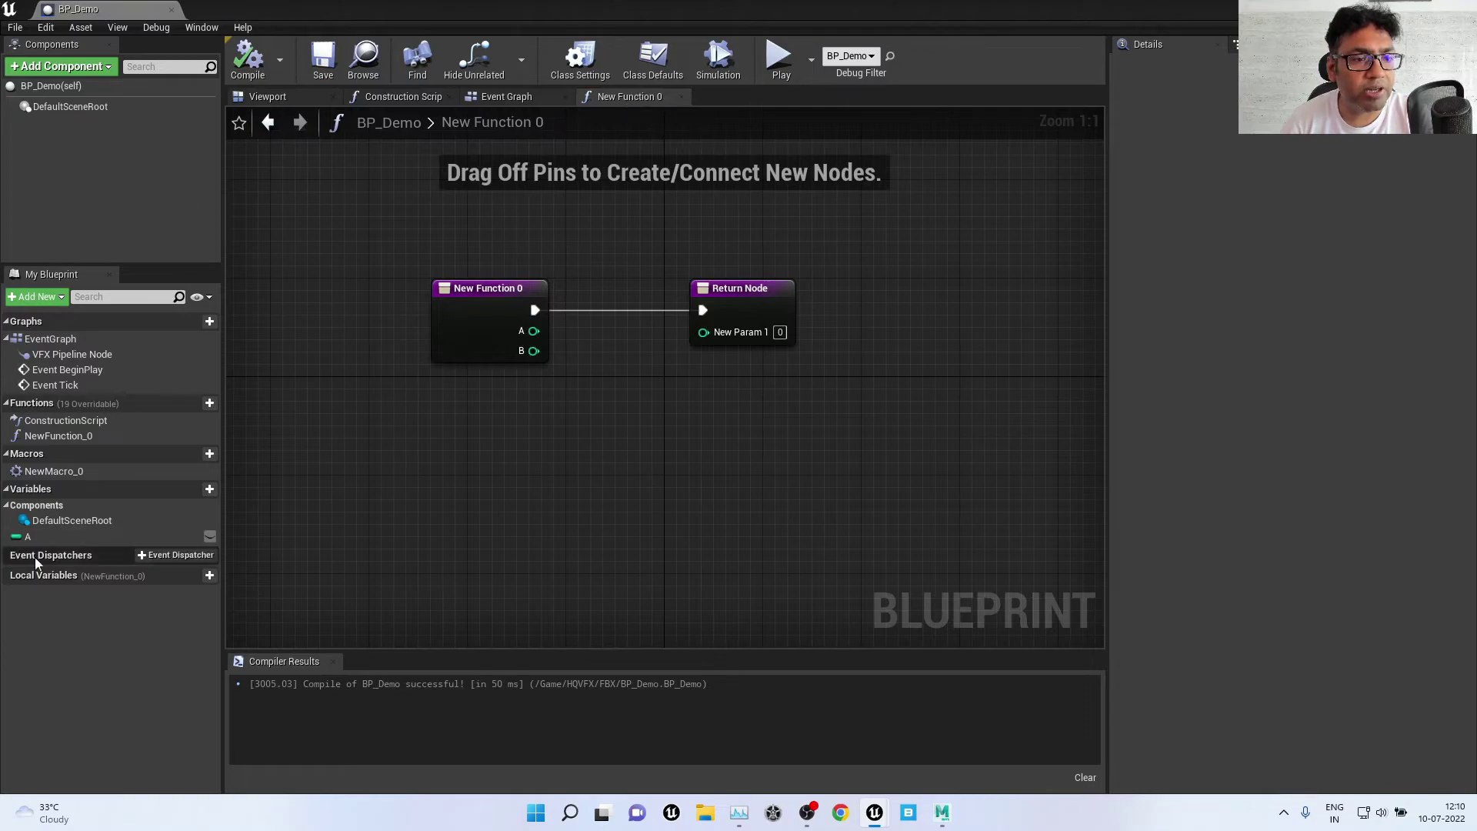
Step: Rename NewFunction_0 to Add_Func, then compile and save BP_Demo
left_click(74, 436)
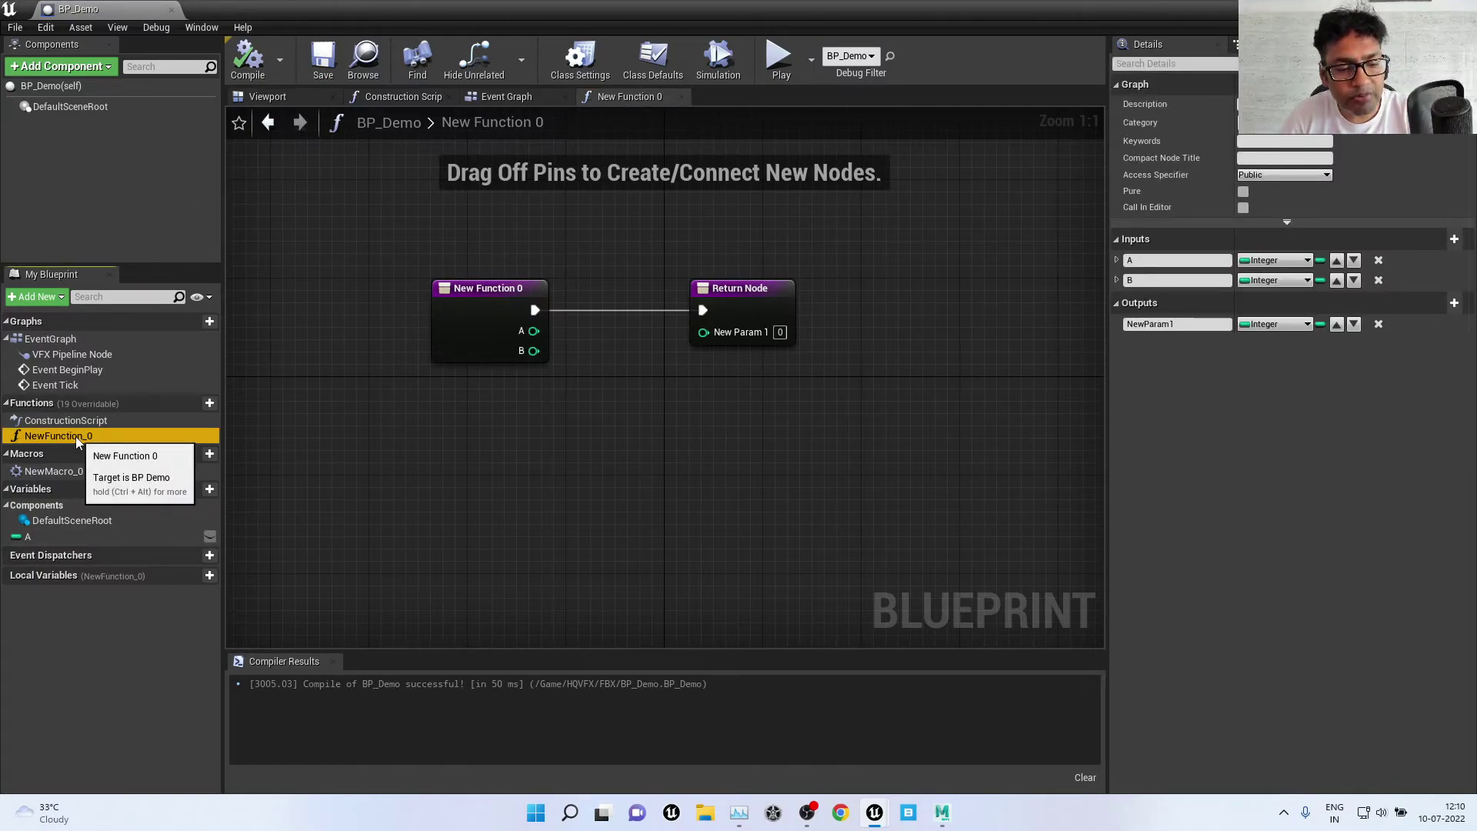
left_click(75, 436)
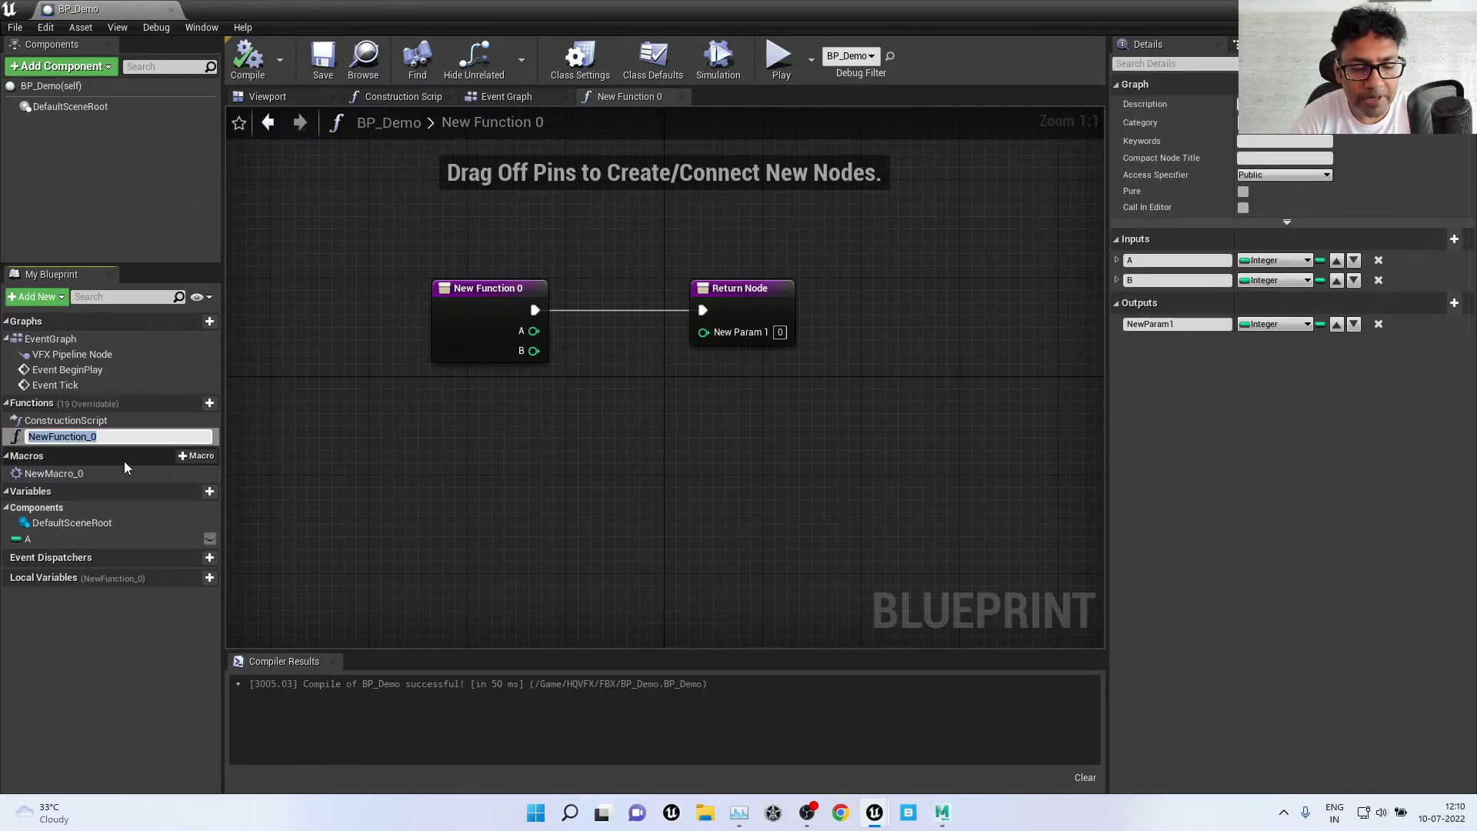
type("Add")
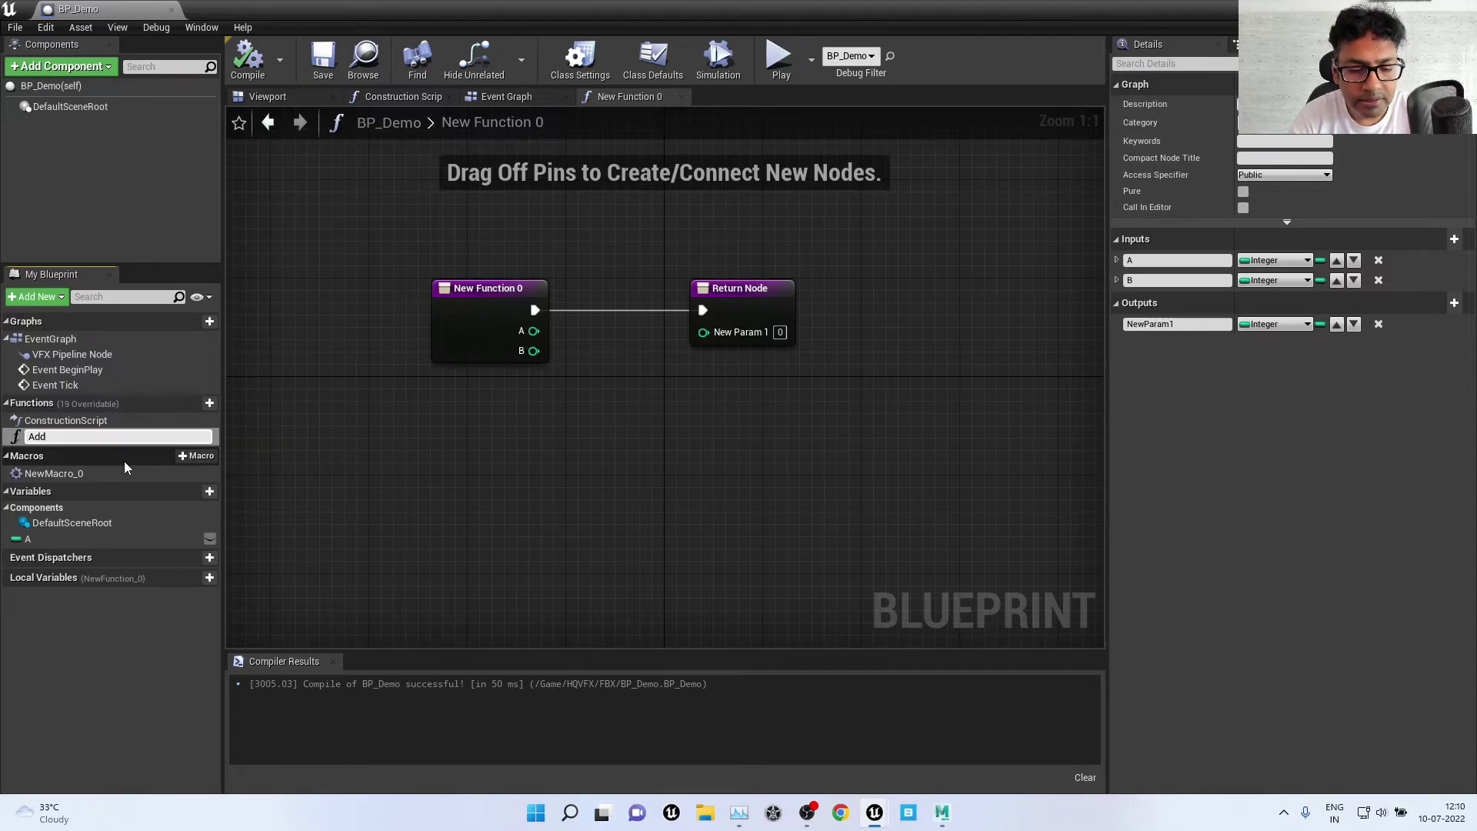
type("_Sun")
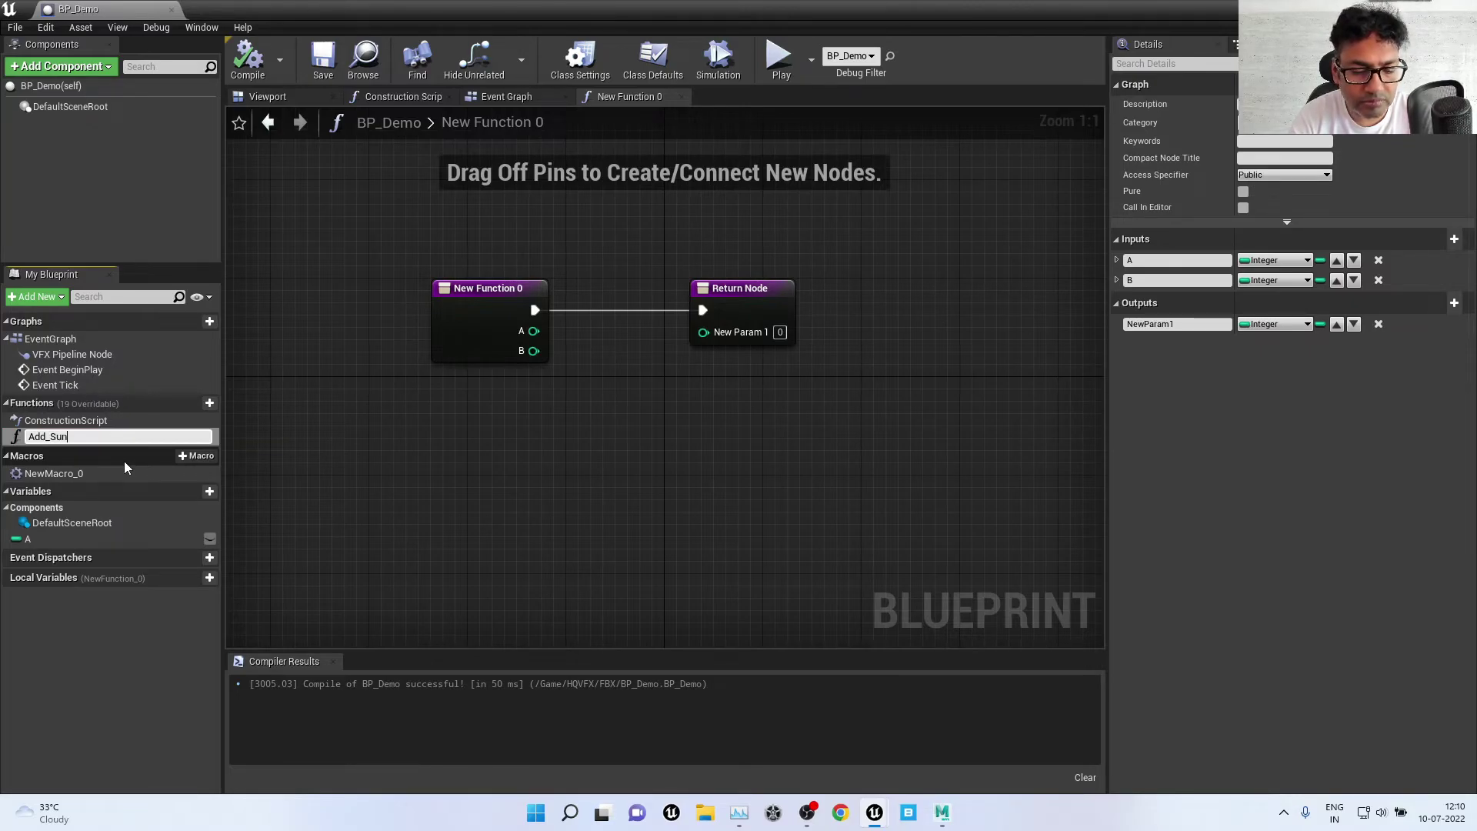
type("c")
key("BackSpace")
key("BackSpace")
key("BackSpace")
key("BackSpace")
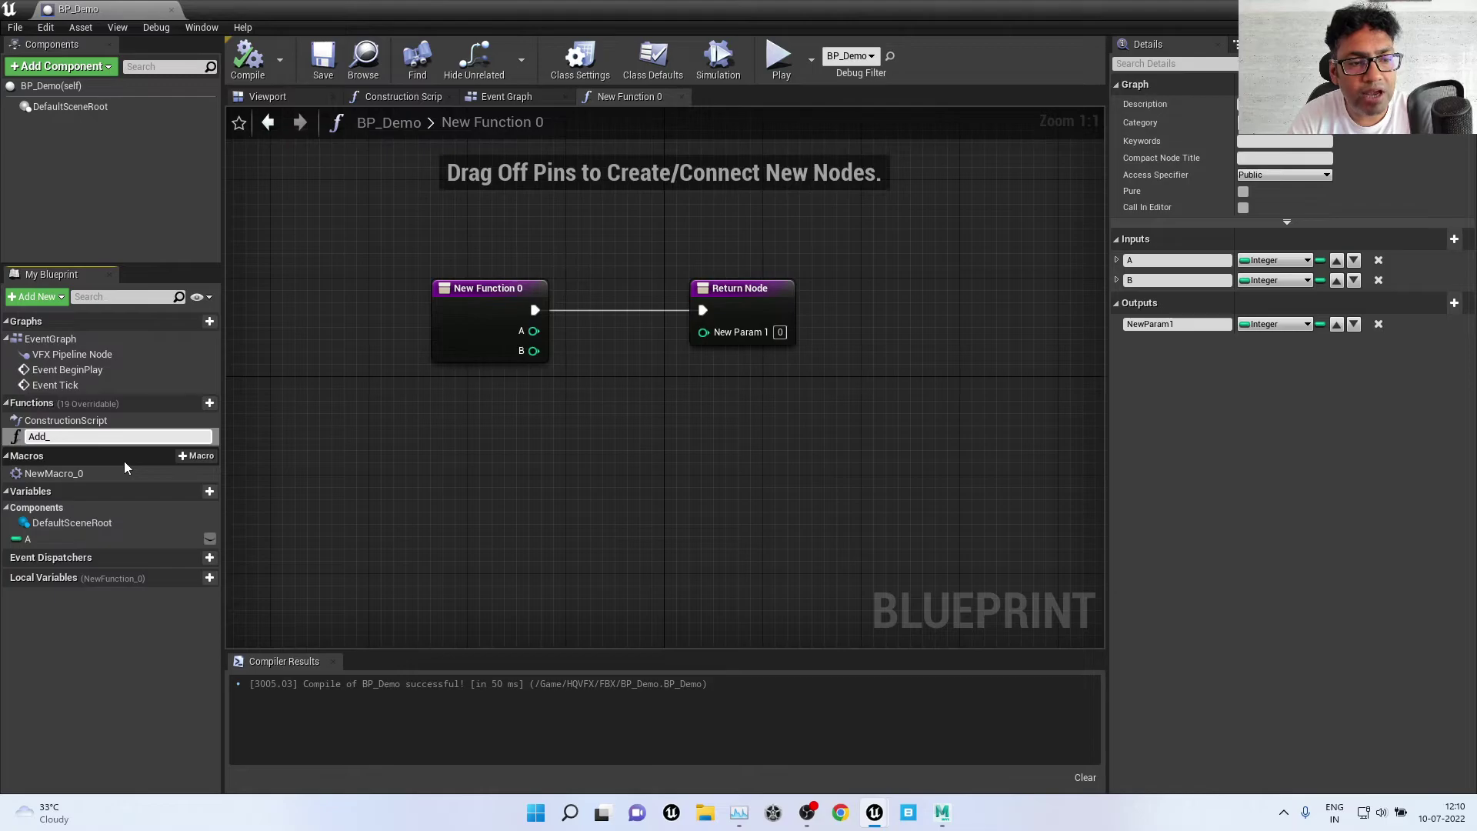
type("Func")
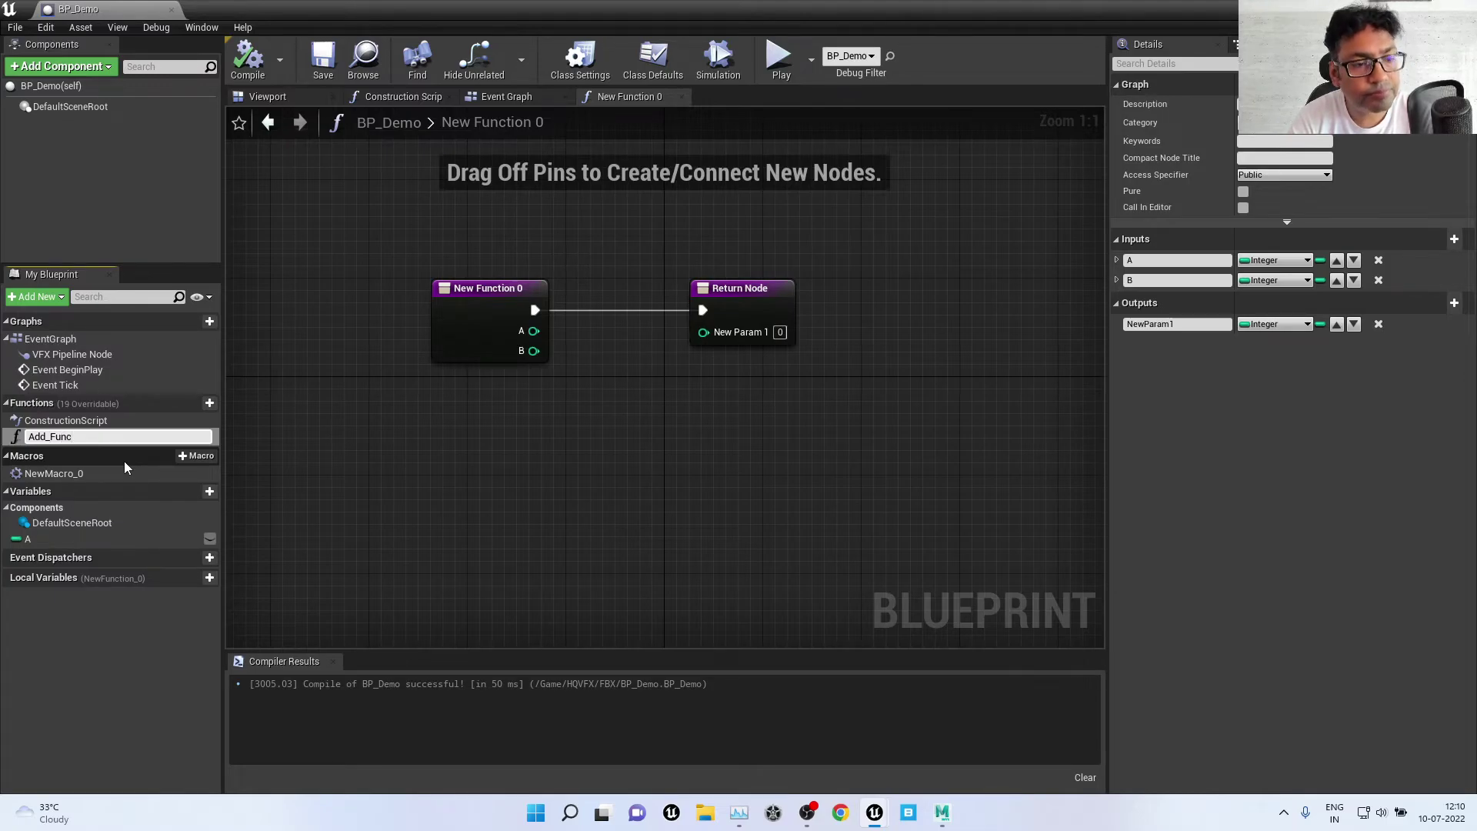
key("Return")
left_click(515, 485)
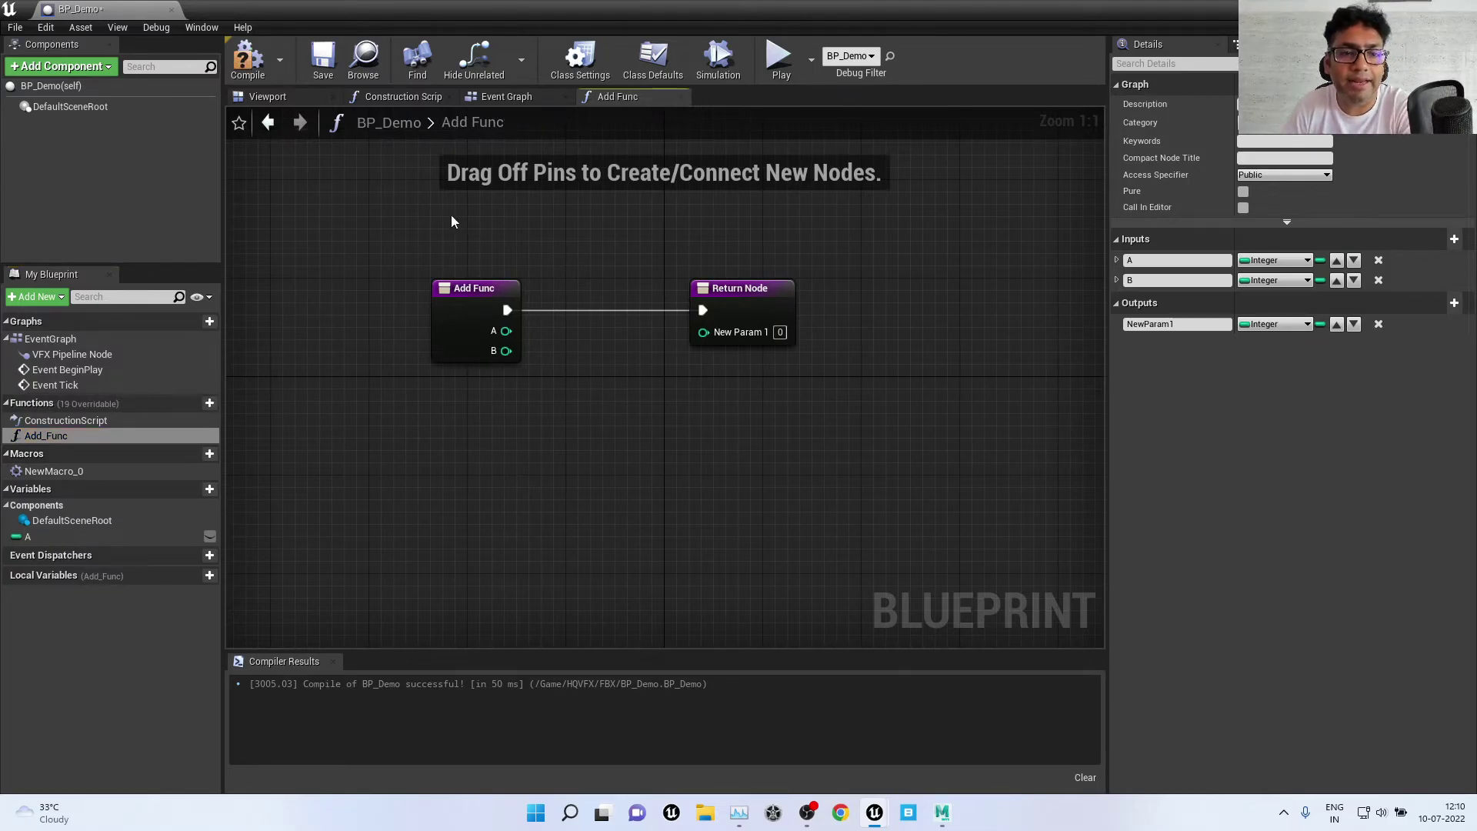
left_click(248, 60)
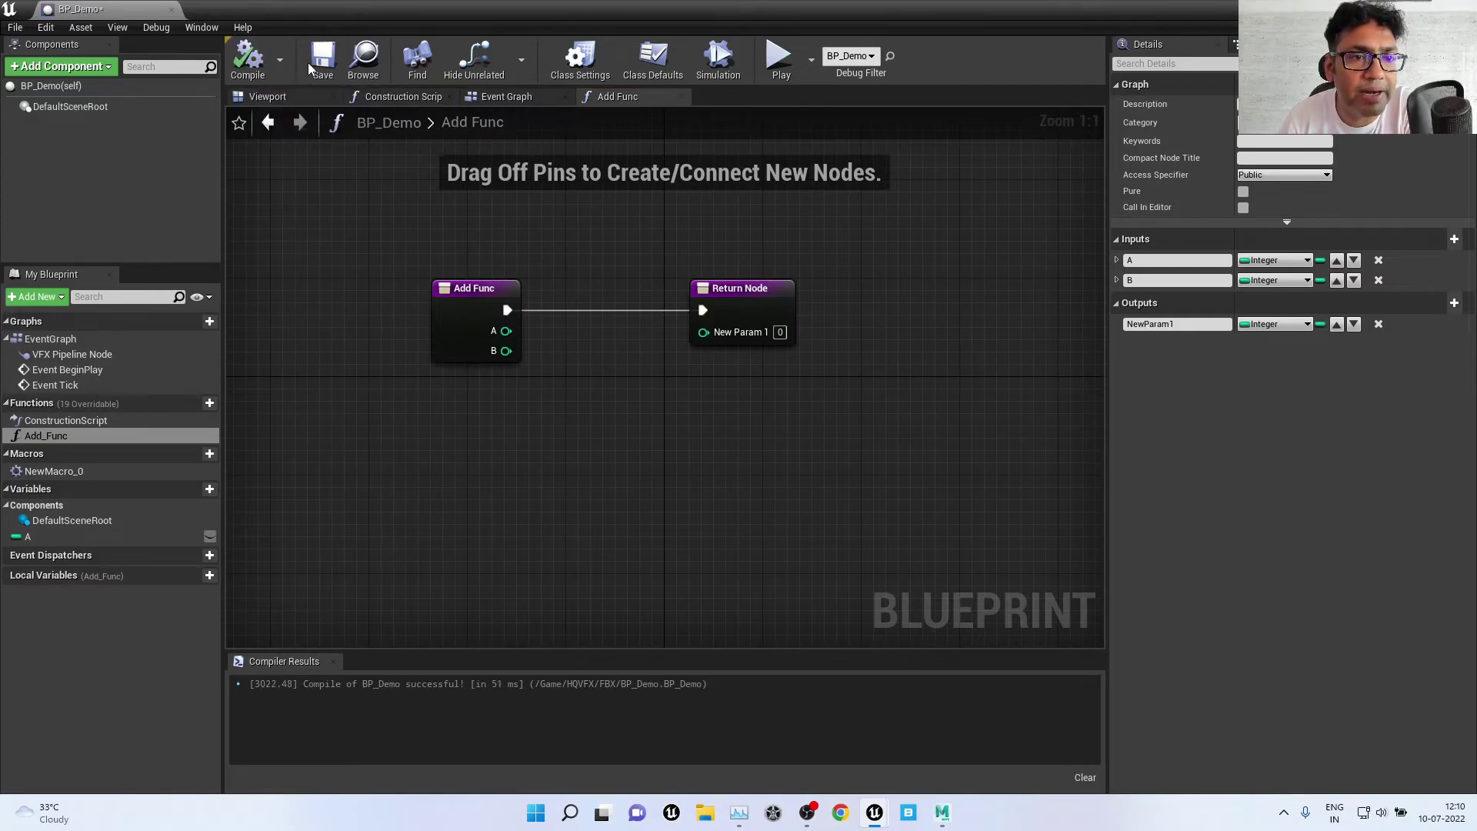
left_click(323, 60)
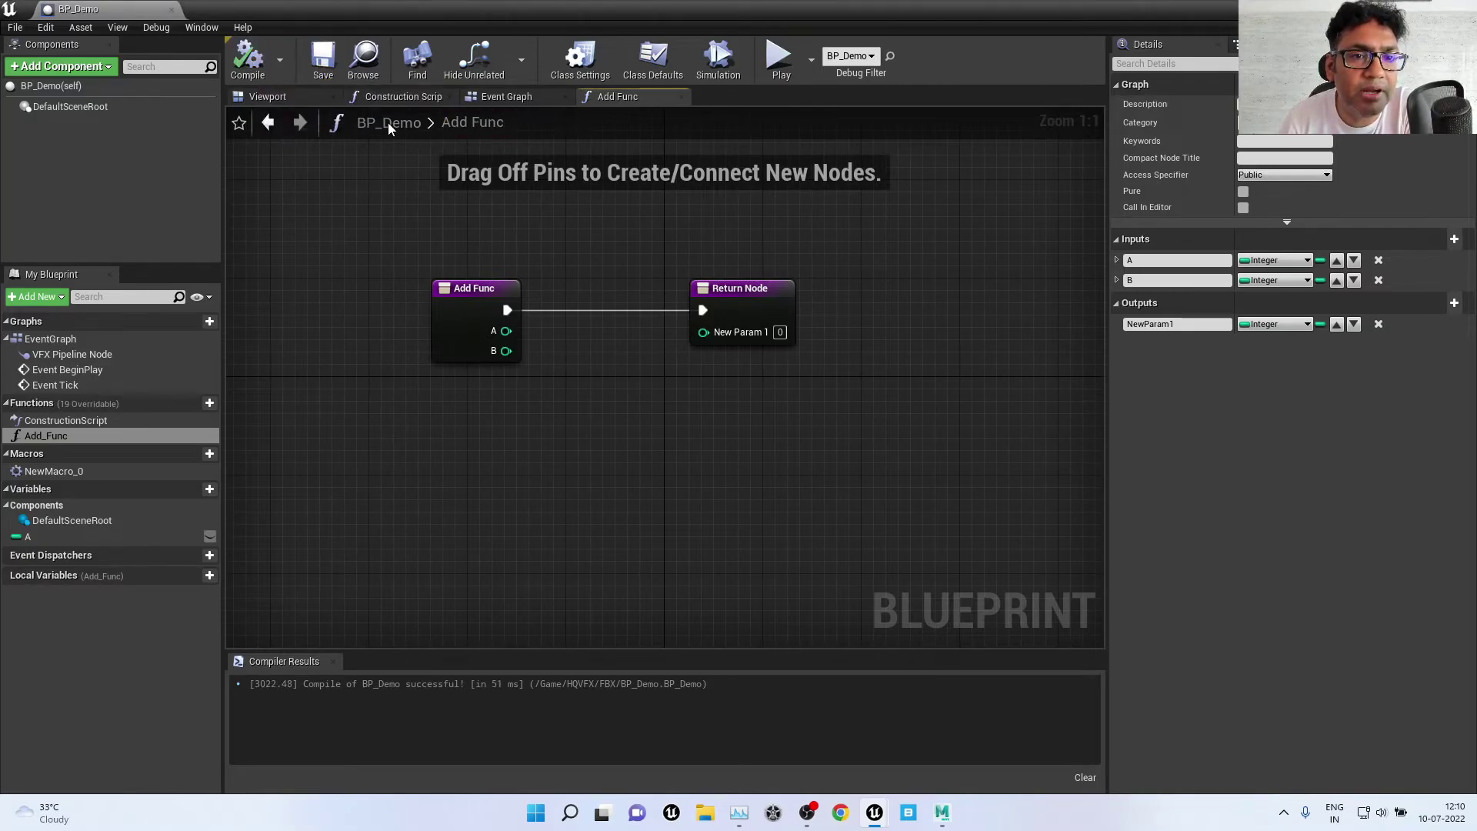
Step: Place an Add Func call node in the Event Graph and zoom in on it
left_click(504, 99)
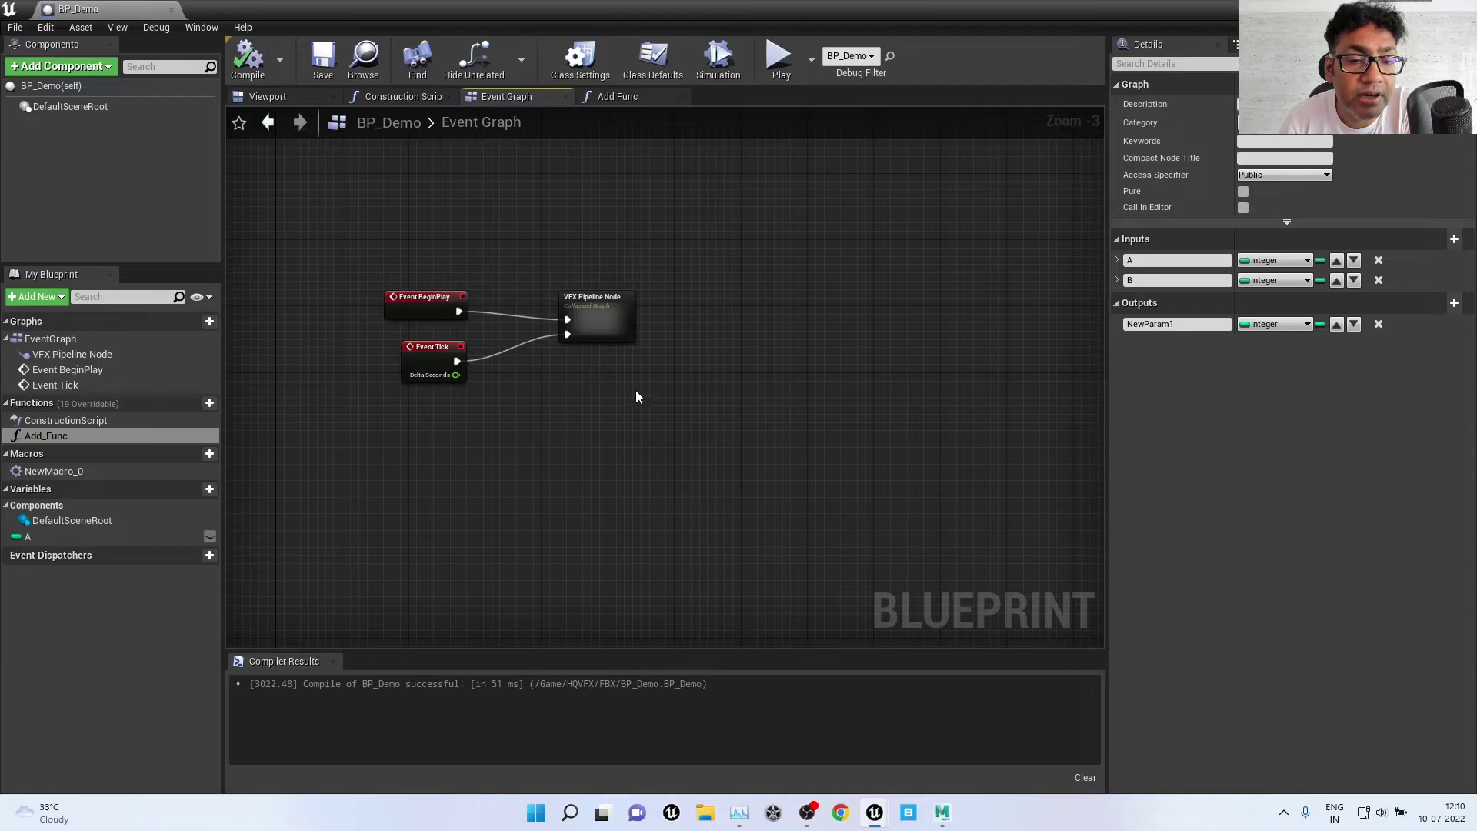
right_click_drag(636, 397, 752, 433)
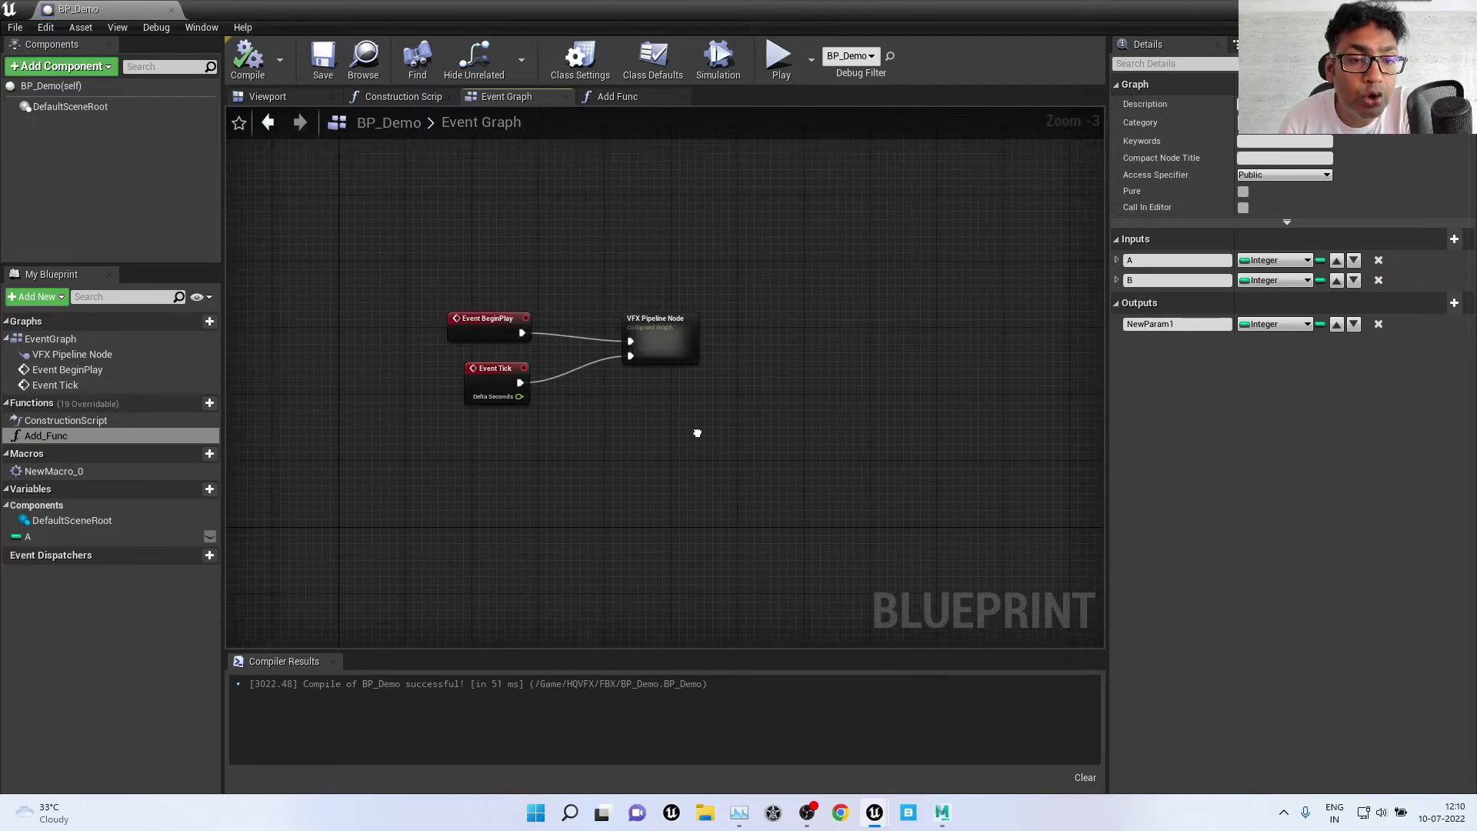
left_click(48, 437)
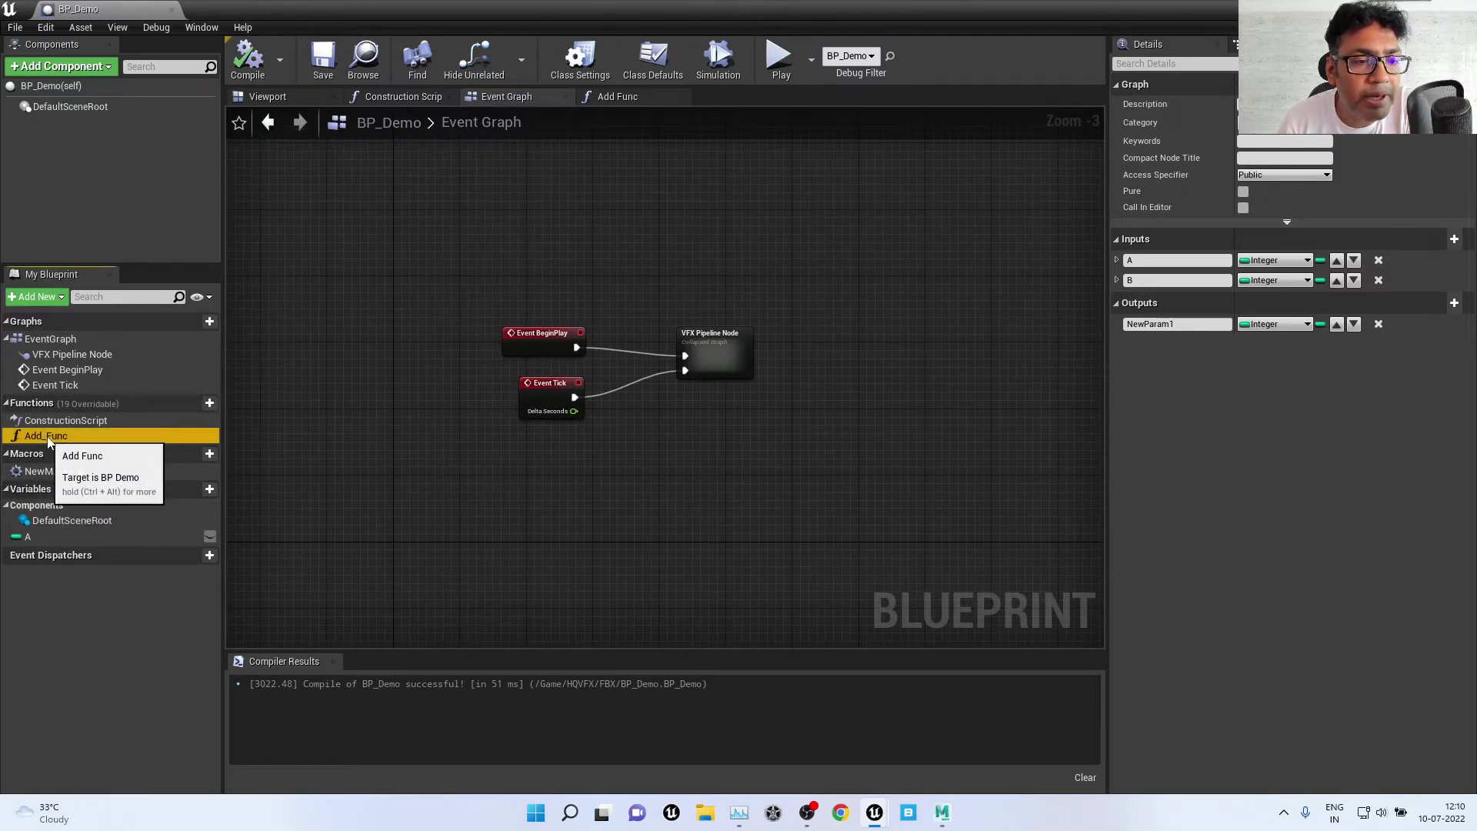
left_click_drag(48, 437, 693, 429)
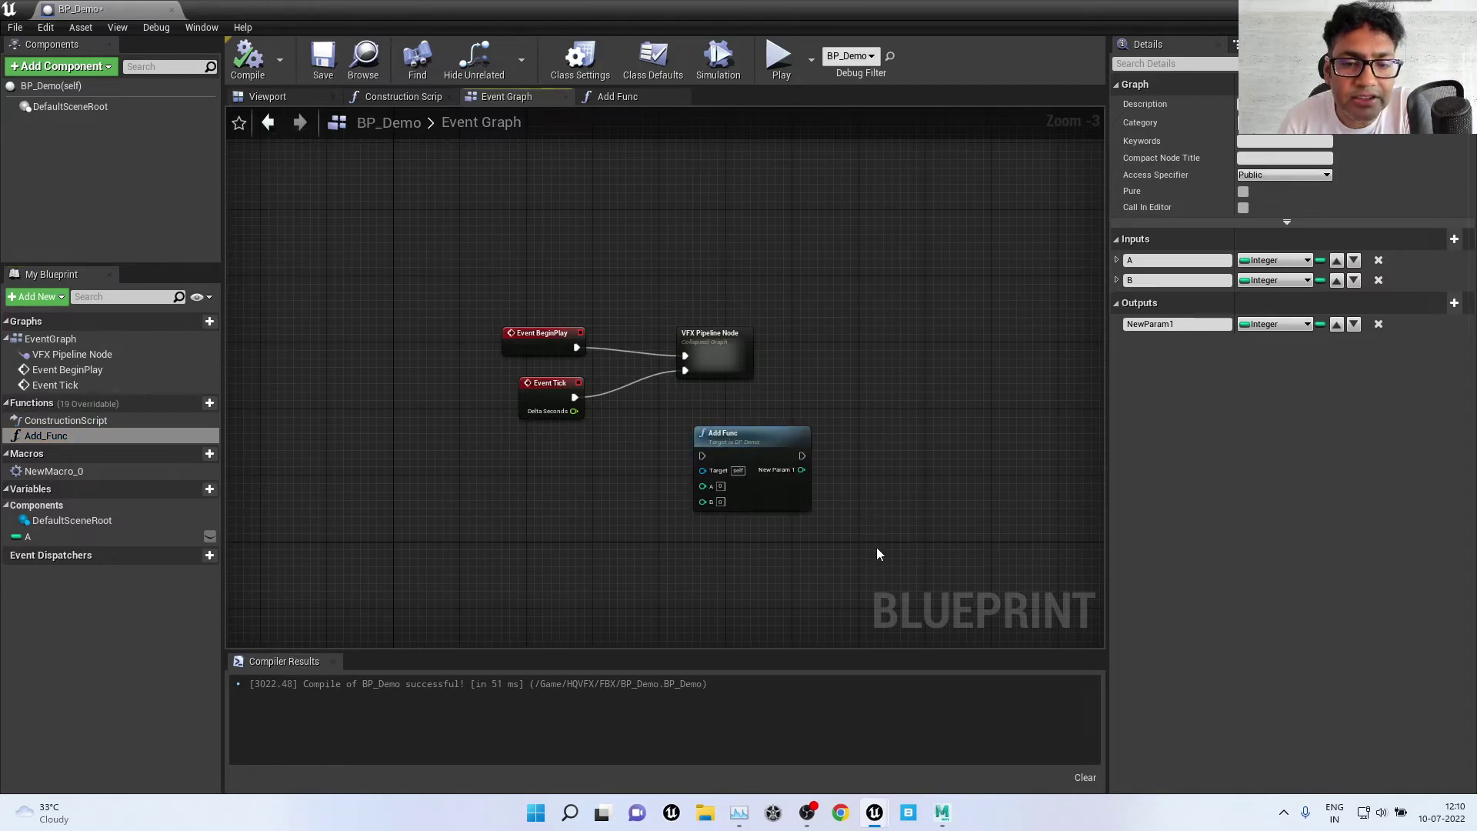
scroll(874, 539, "up", 3)
right_click_drag(844, 347, 871, 300)
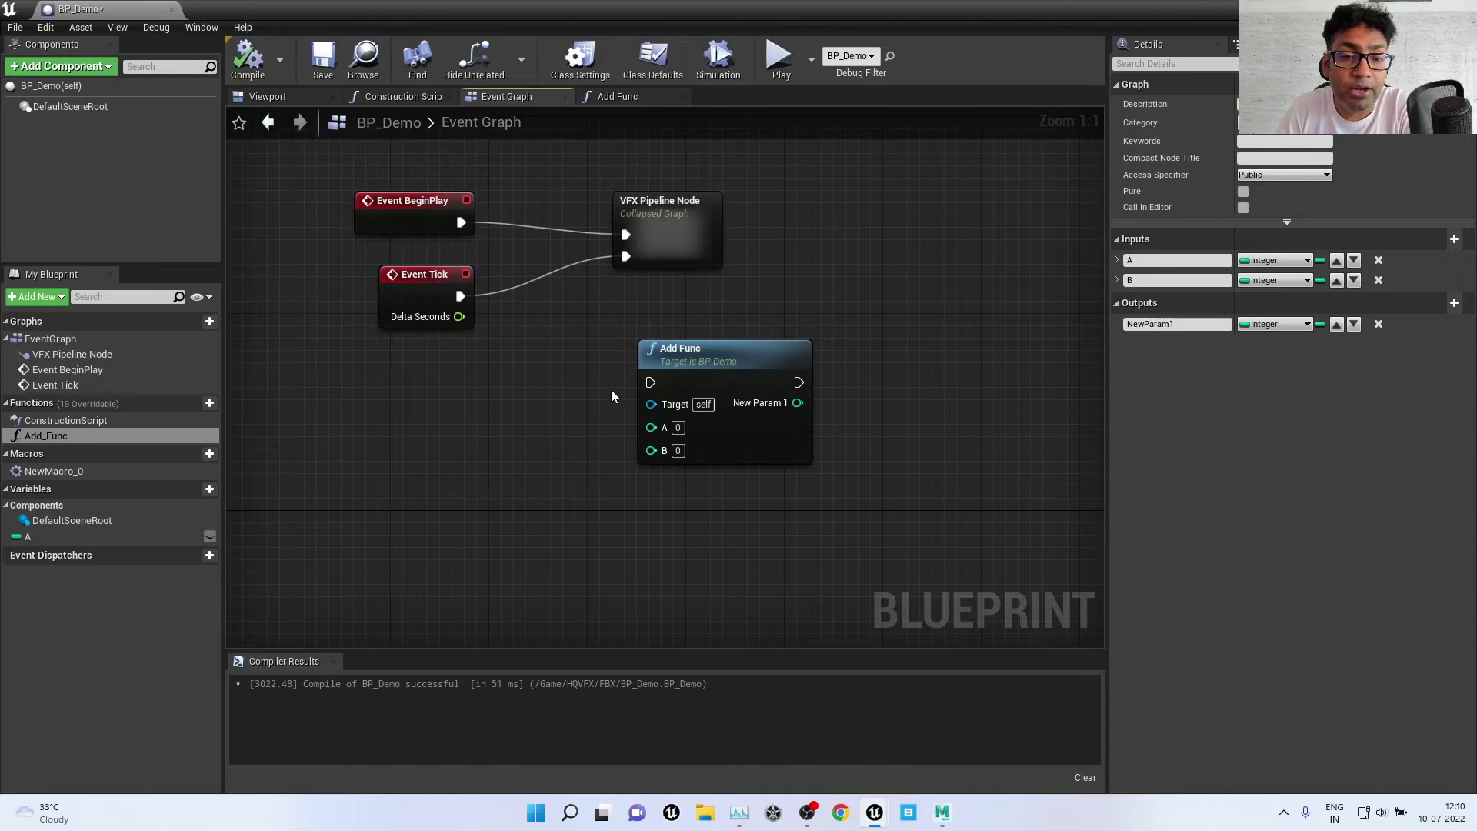
left_click_drag(767, 360, 803, 335)
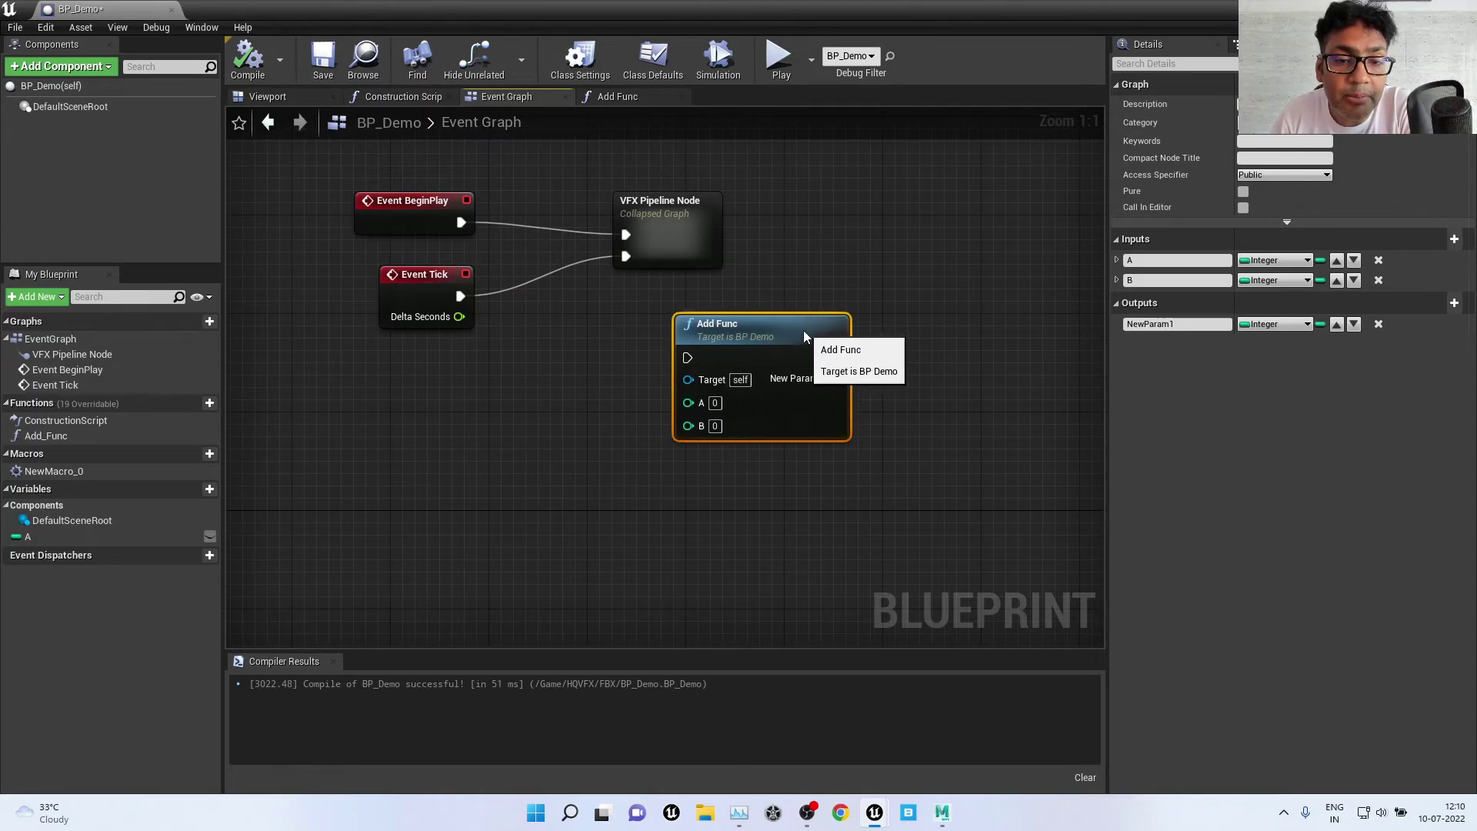
left_click_drag(779, 166, 334, 270)
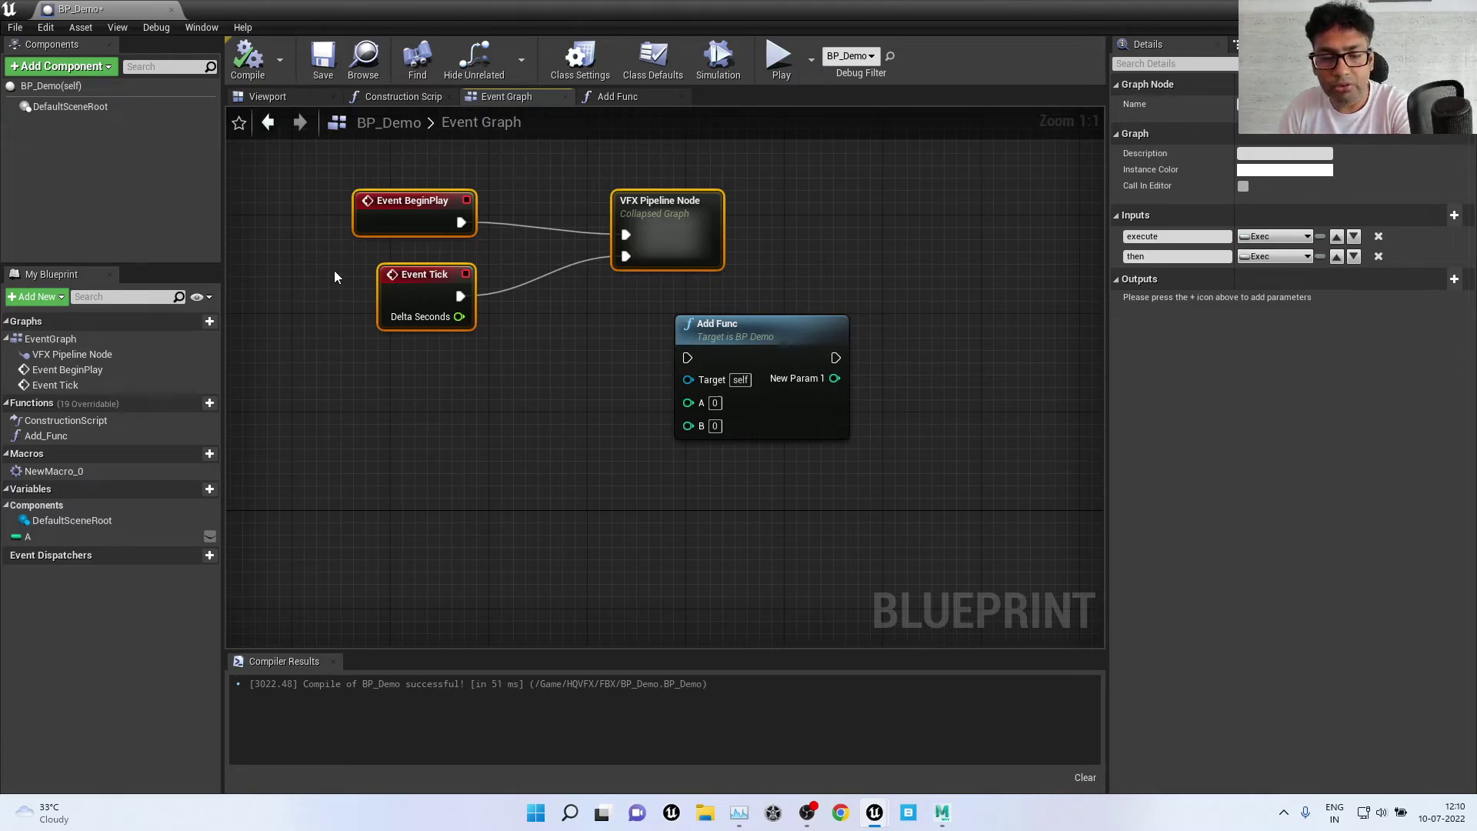
left_click(417, 407)
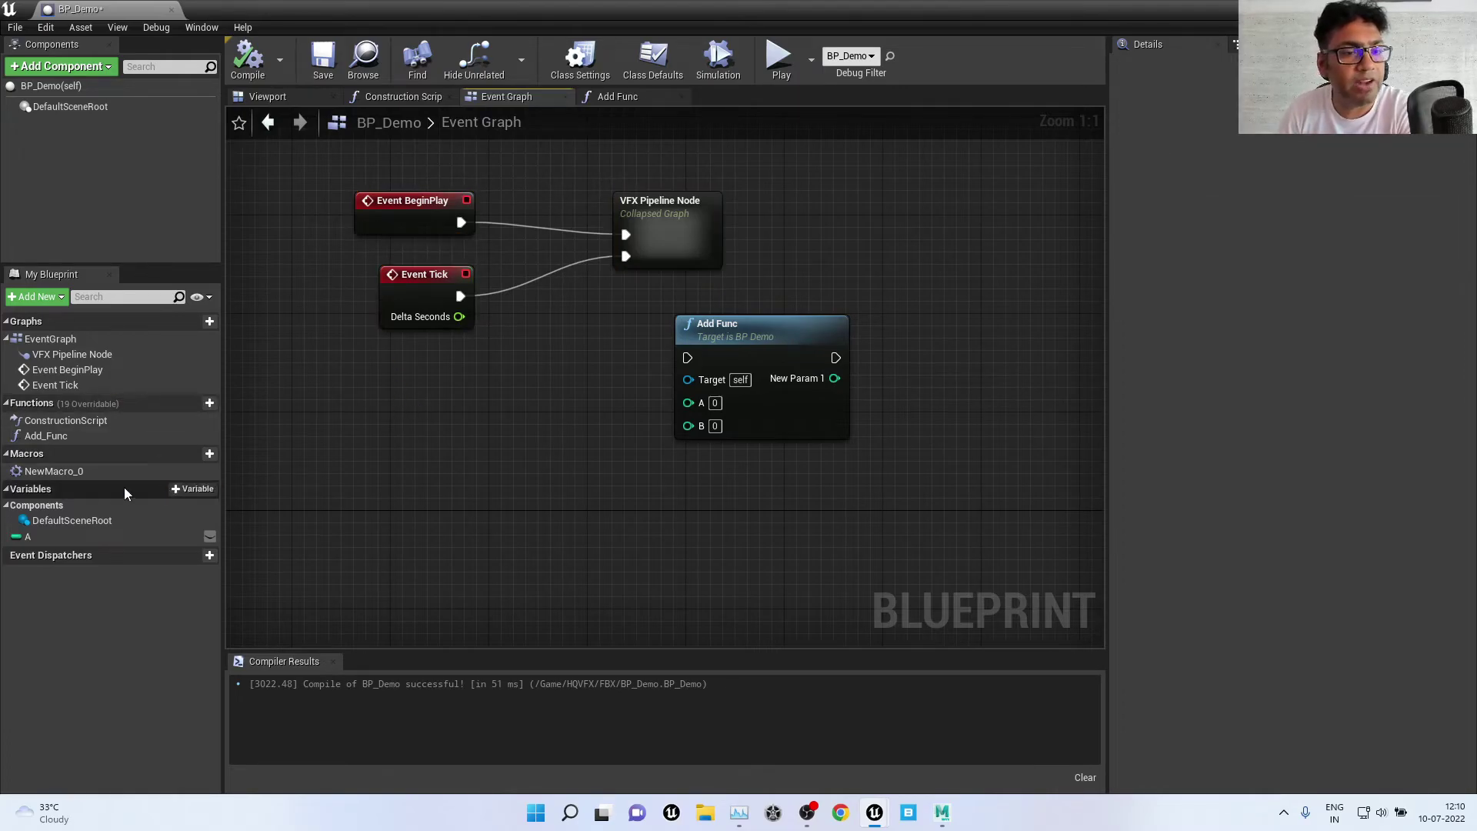
Step: Add a Get A node and wire it into both the A and B inputs of Add Func
left_click(15, 537)
left_click(475, 496)
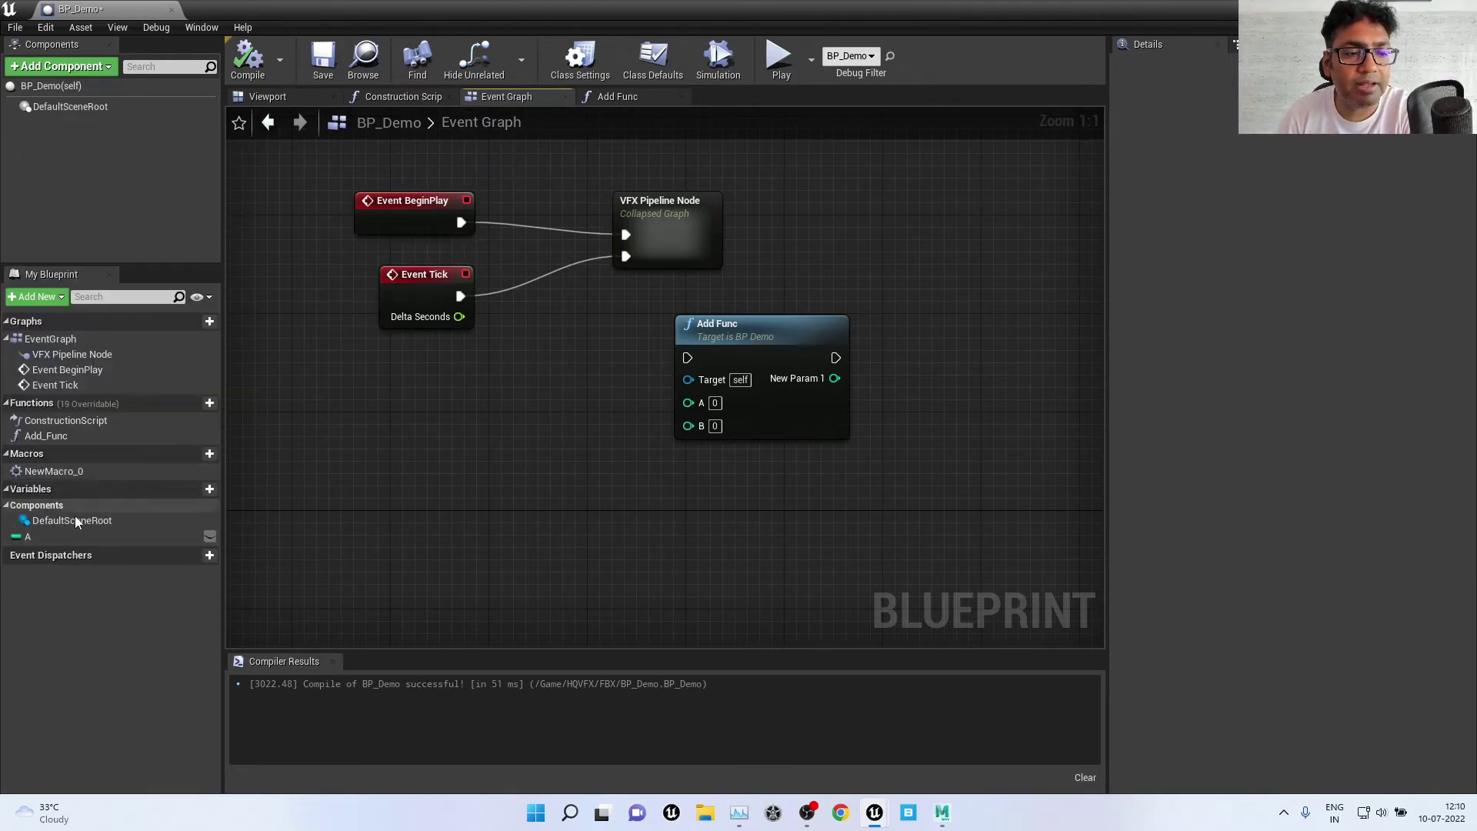
mouse_move(28, 538)
left_mouse_down()
mouse_move(85, 533)
mouse_move(387, 389)
left_mouse_up()
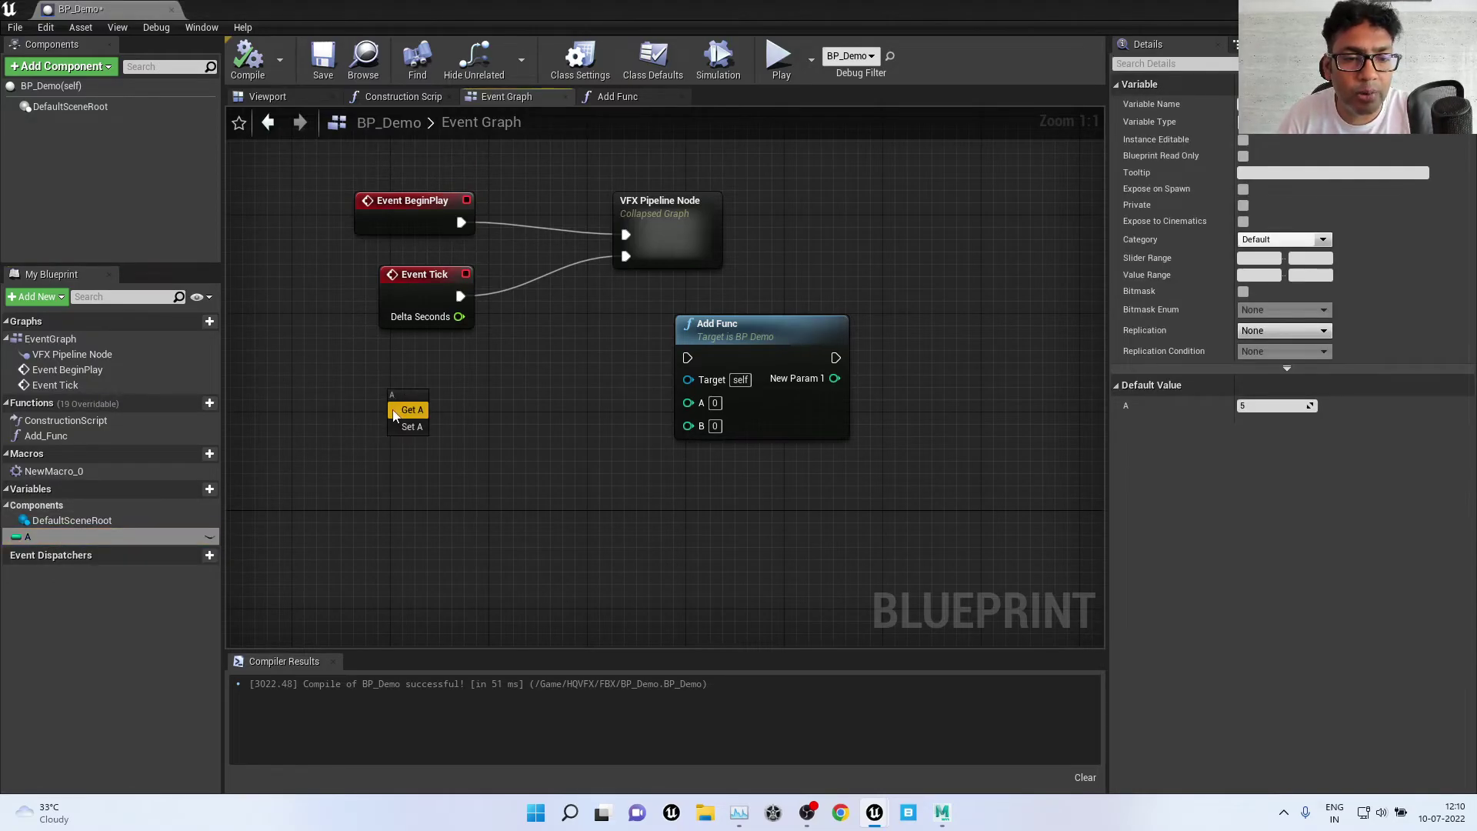
left_click(416, 408)
left_click_drag(473, 400, 682, 406)
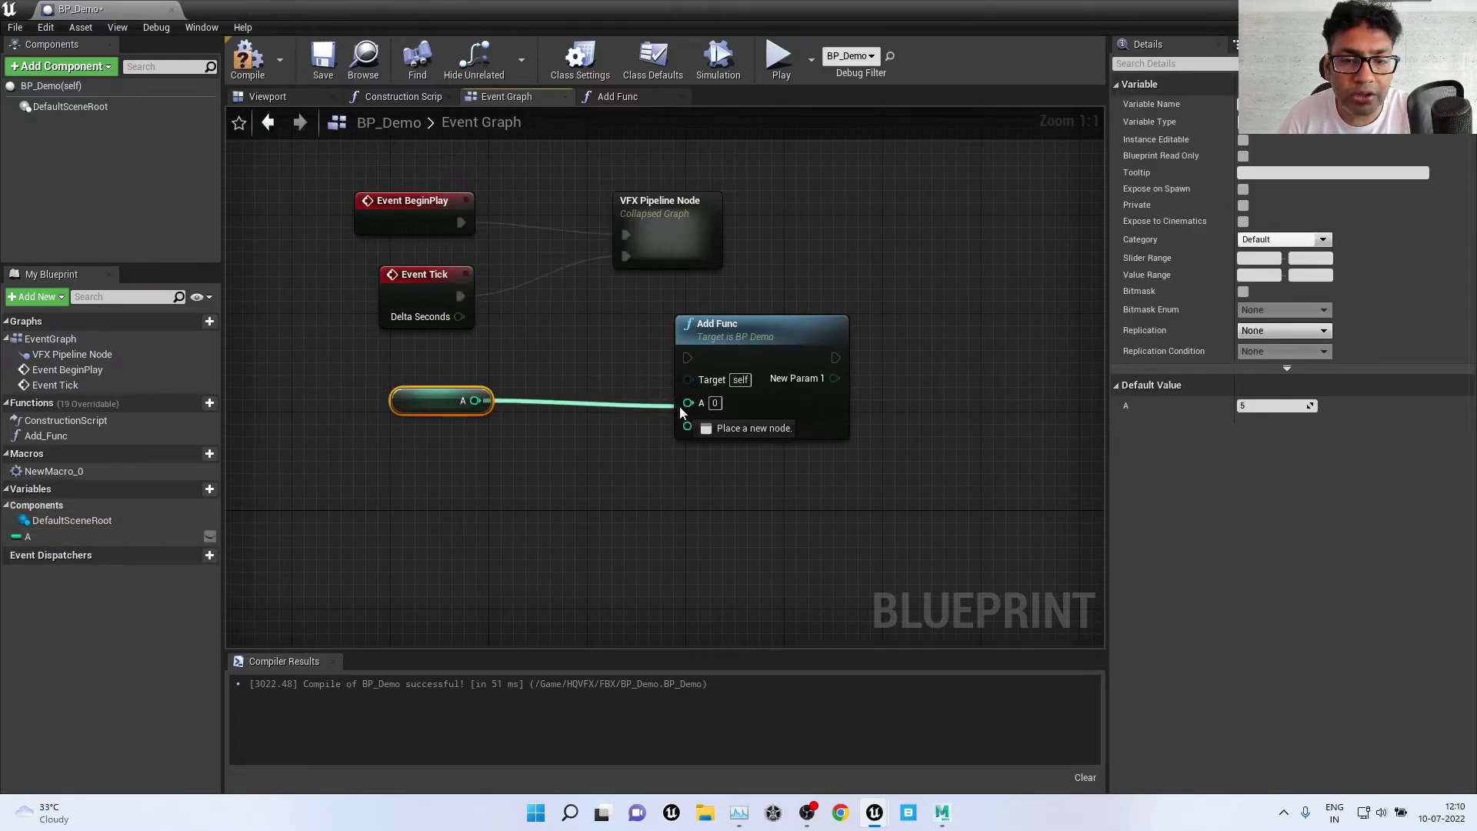
left_click(469, 445)
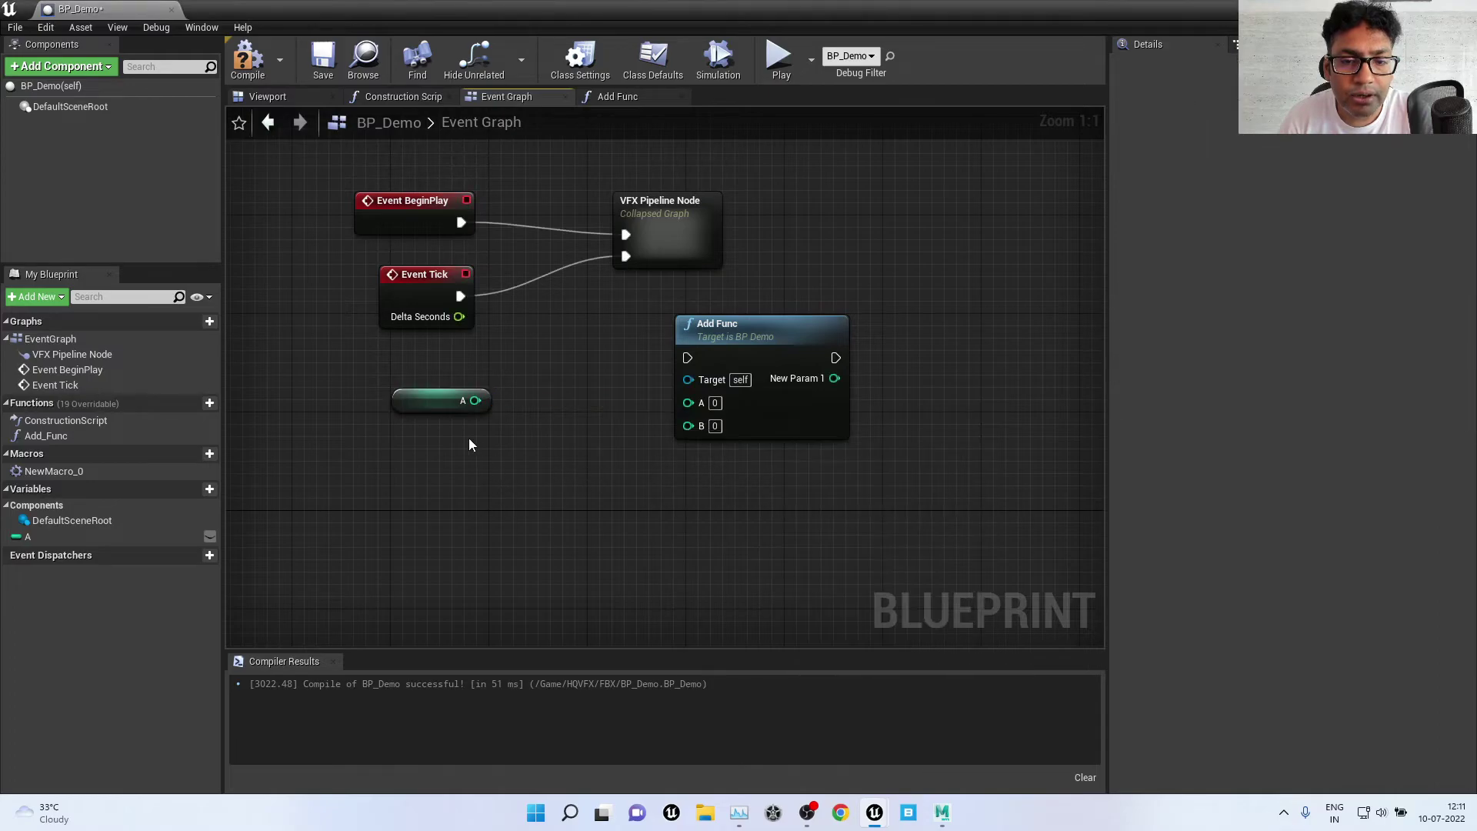
left_click_drag(475, 400, 687, 401)
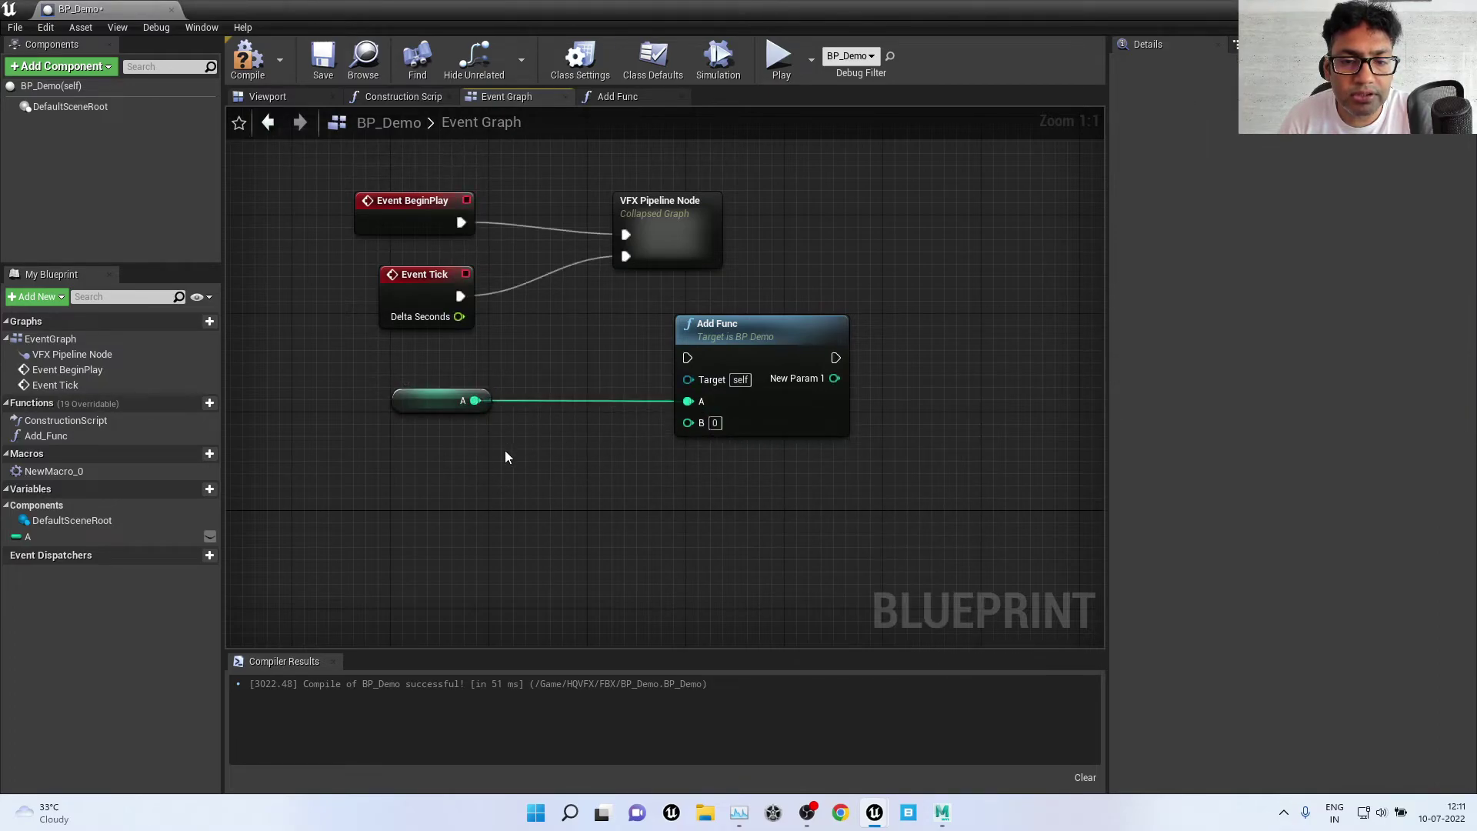
left_click_drag(475, 400, 687, 421)
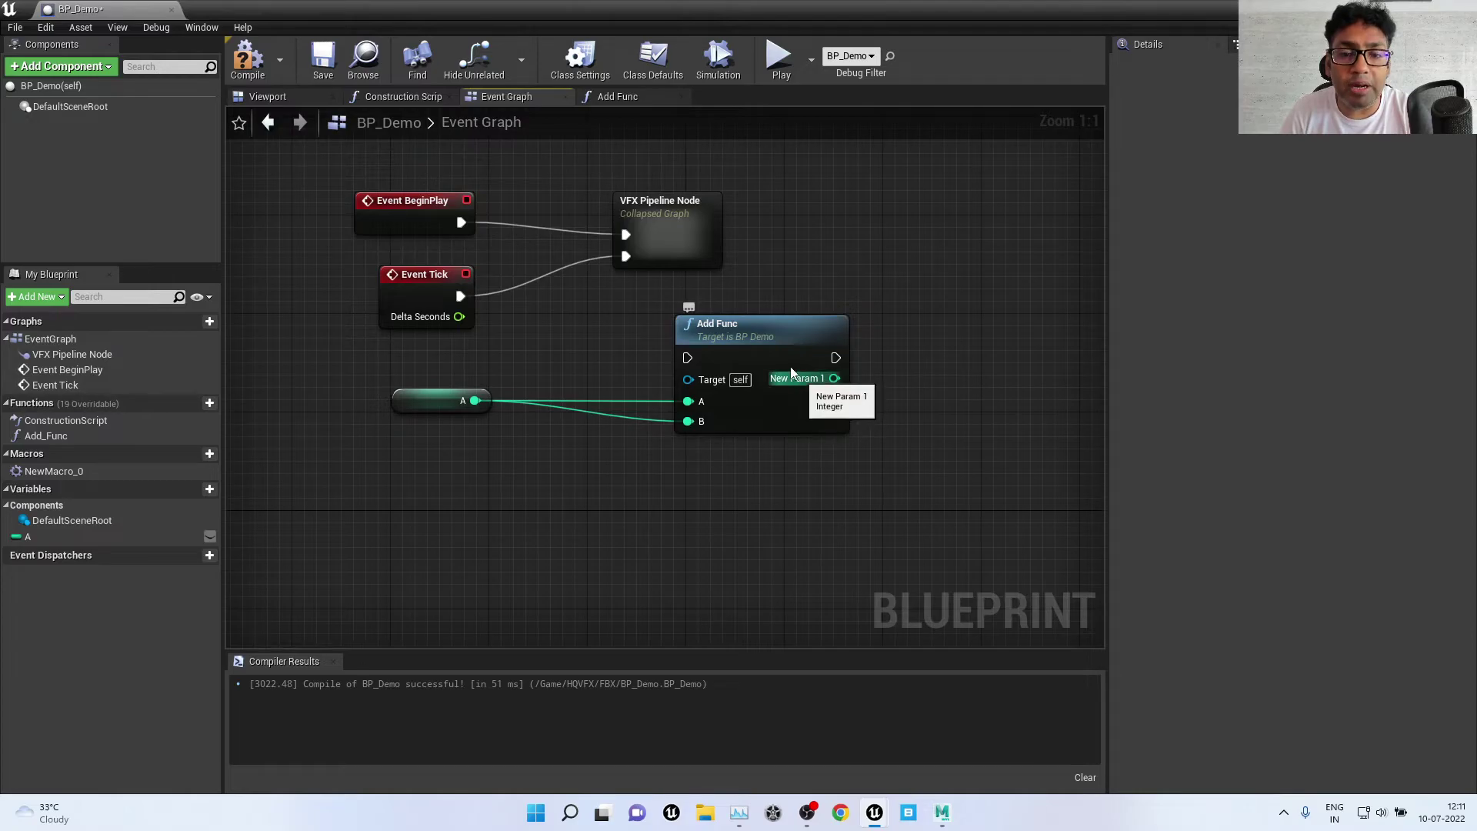
Step: In the Add Func function graph, rename the Return Node's output from NewParam1 to Result
double_click(768, 327)
left_click_drag(767, 327, 737, 336)
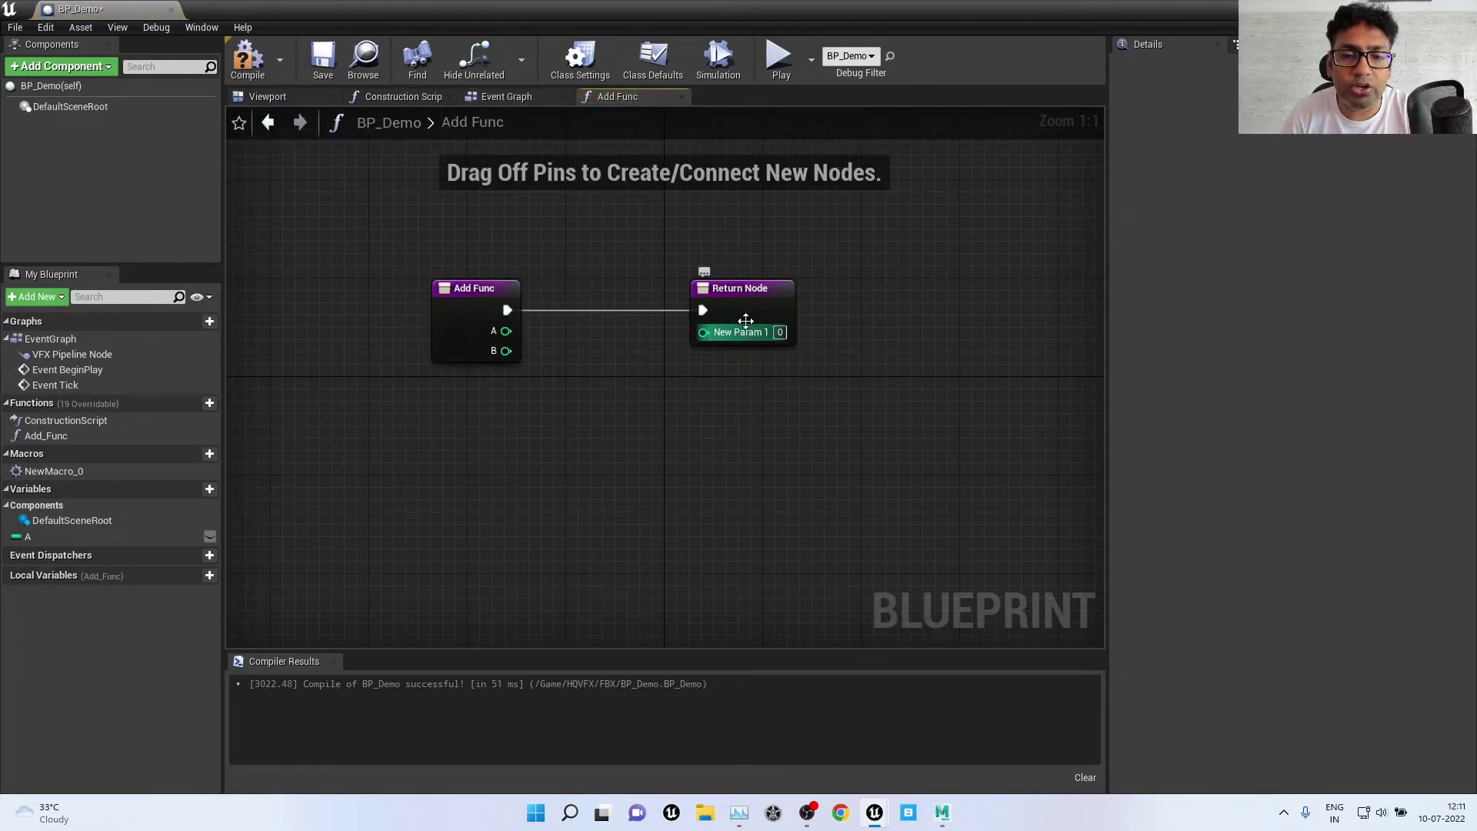
left_click(754, 287)
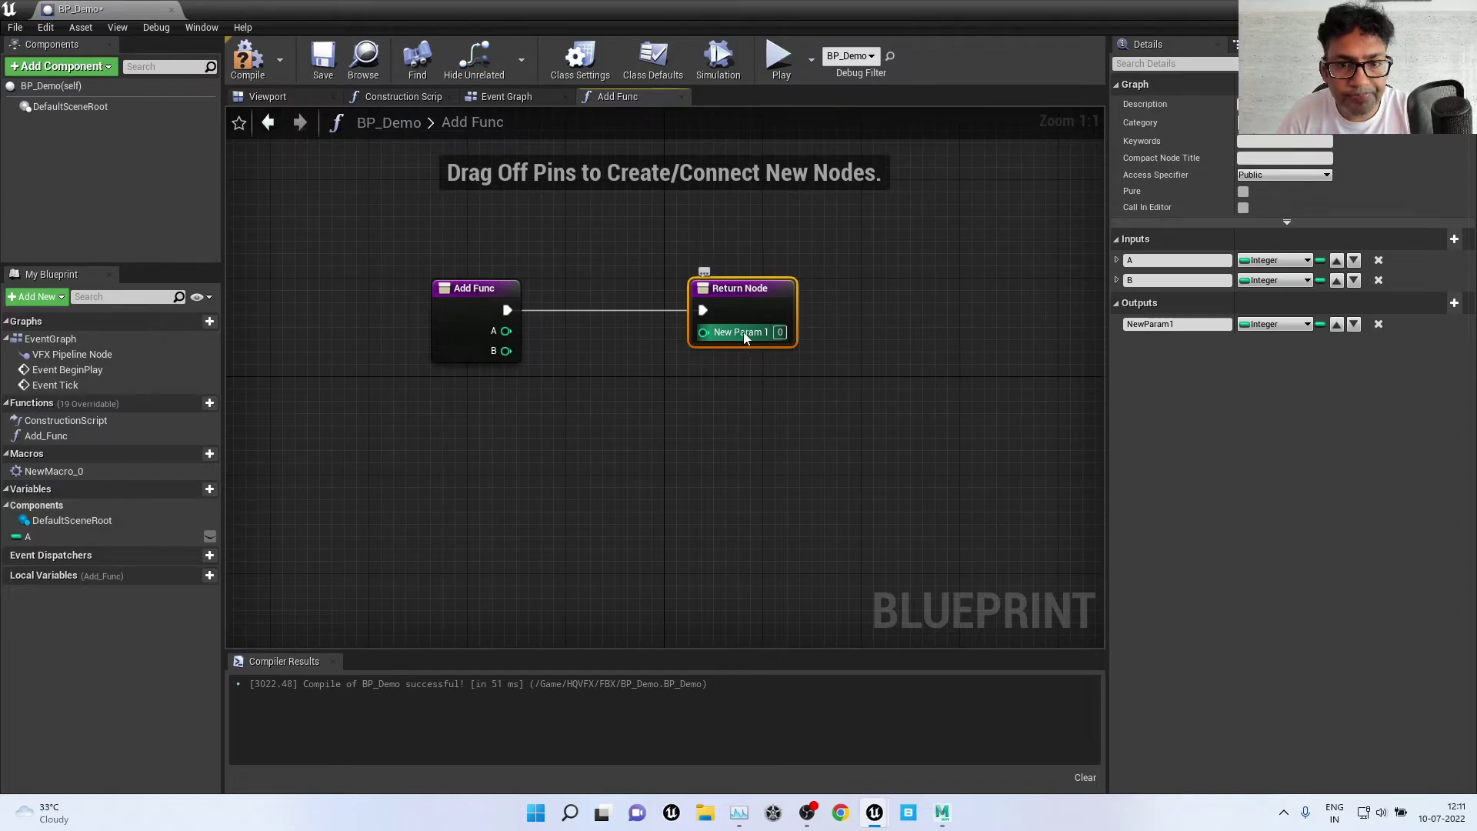
right_click(745, 338)
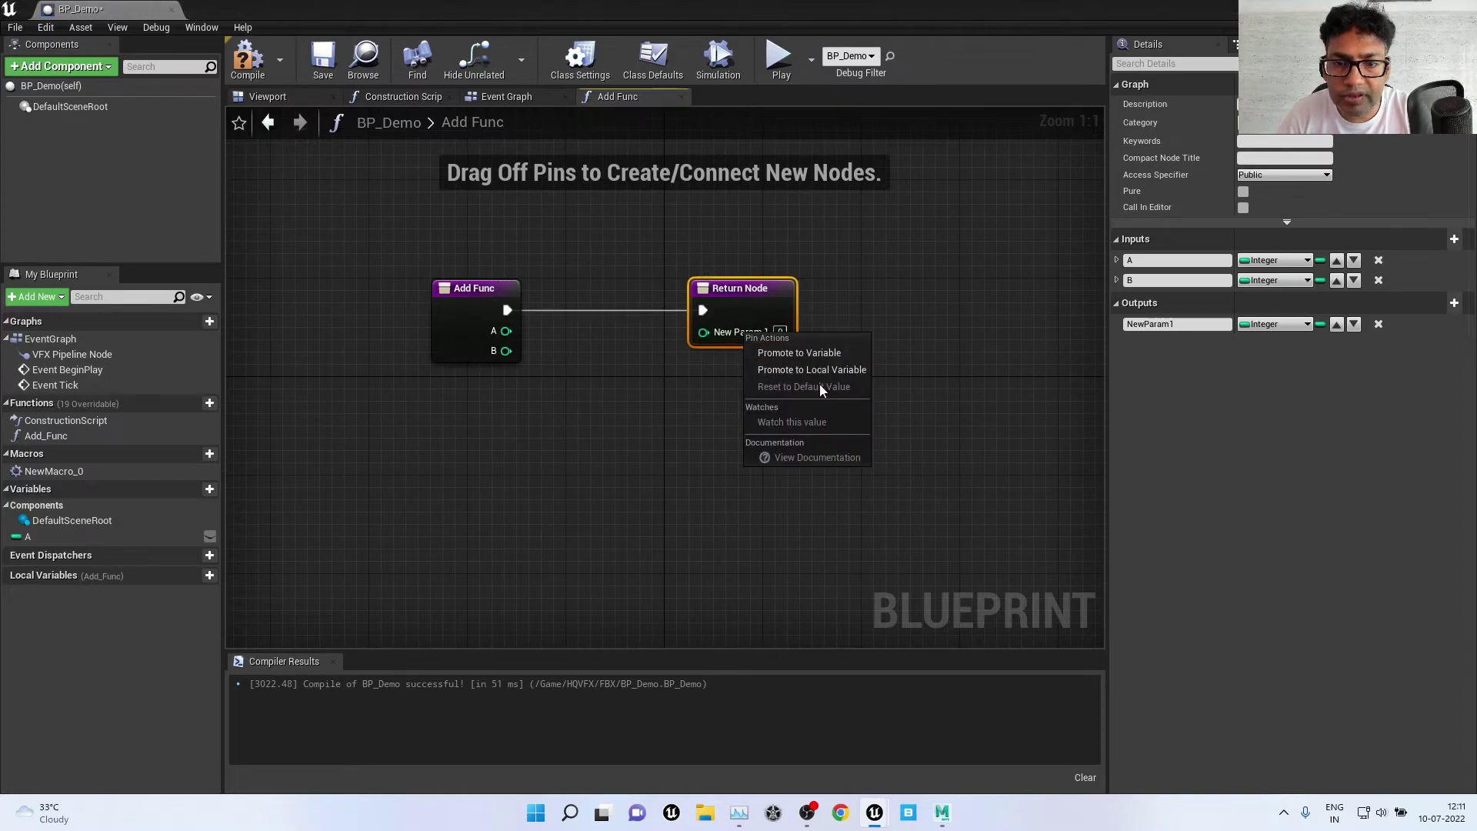
left_click(966, 351)
left_click(464, 296)
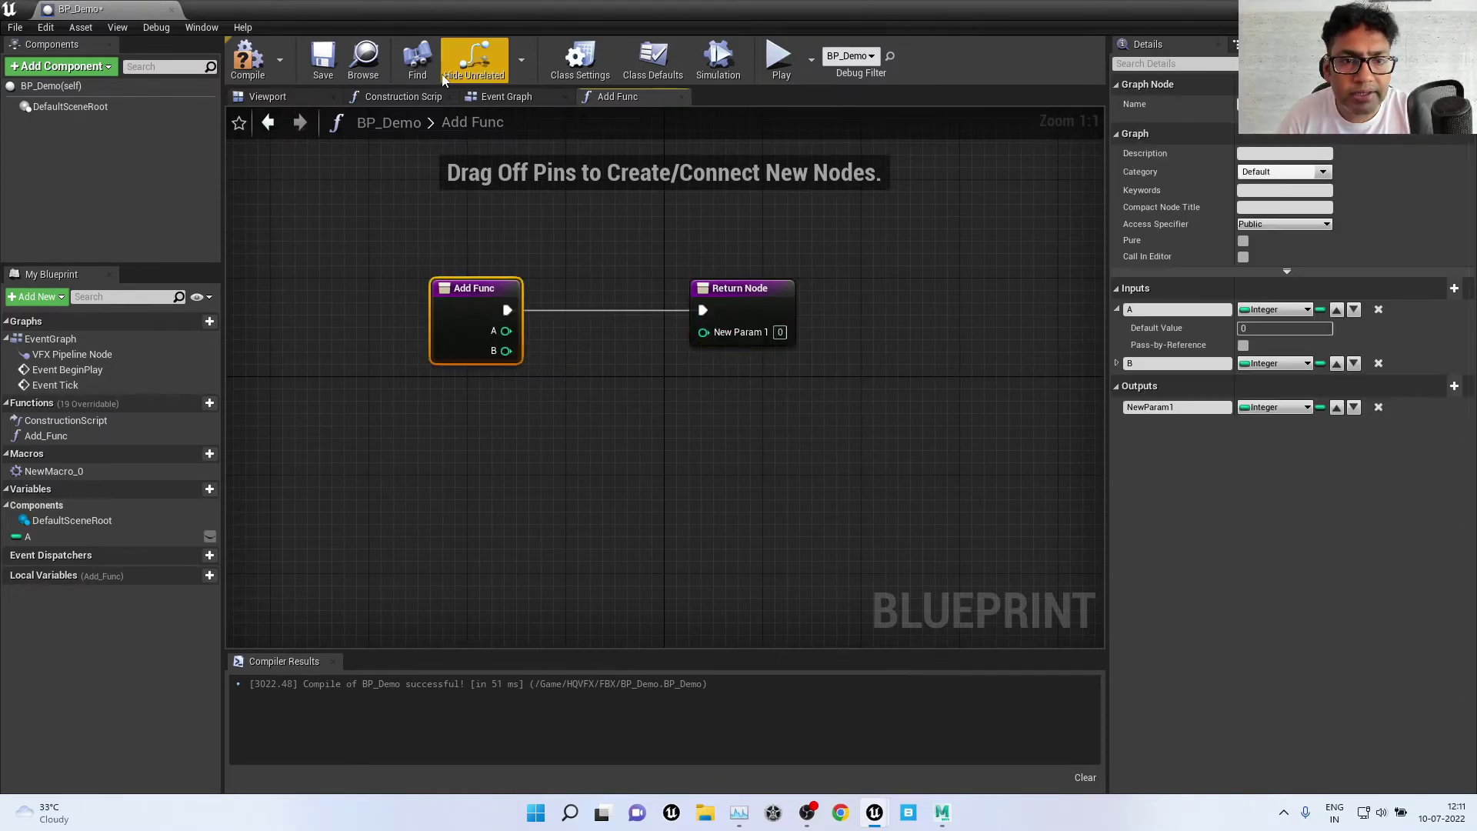
left_click(735, 287)
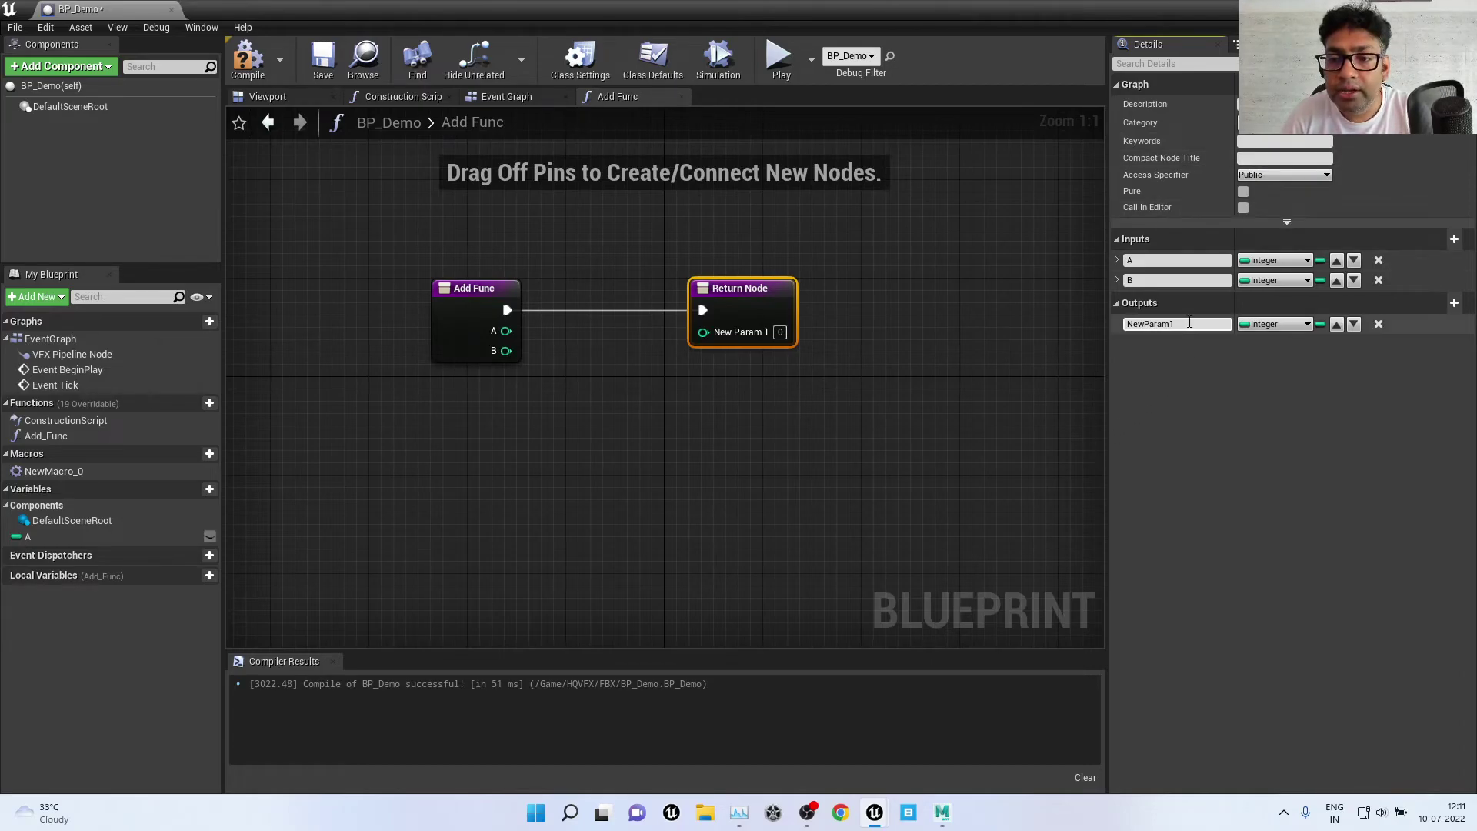
left_click(1170, 324)
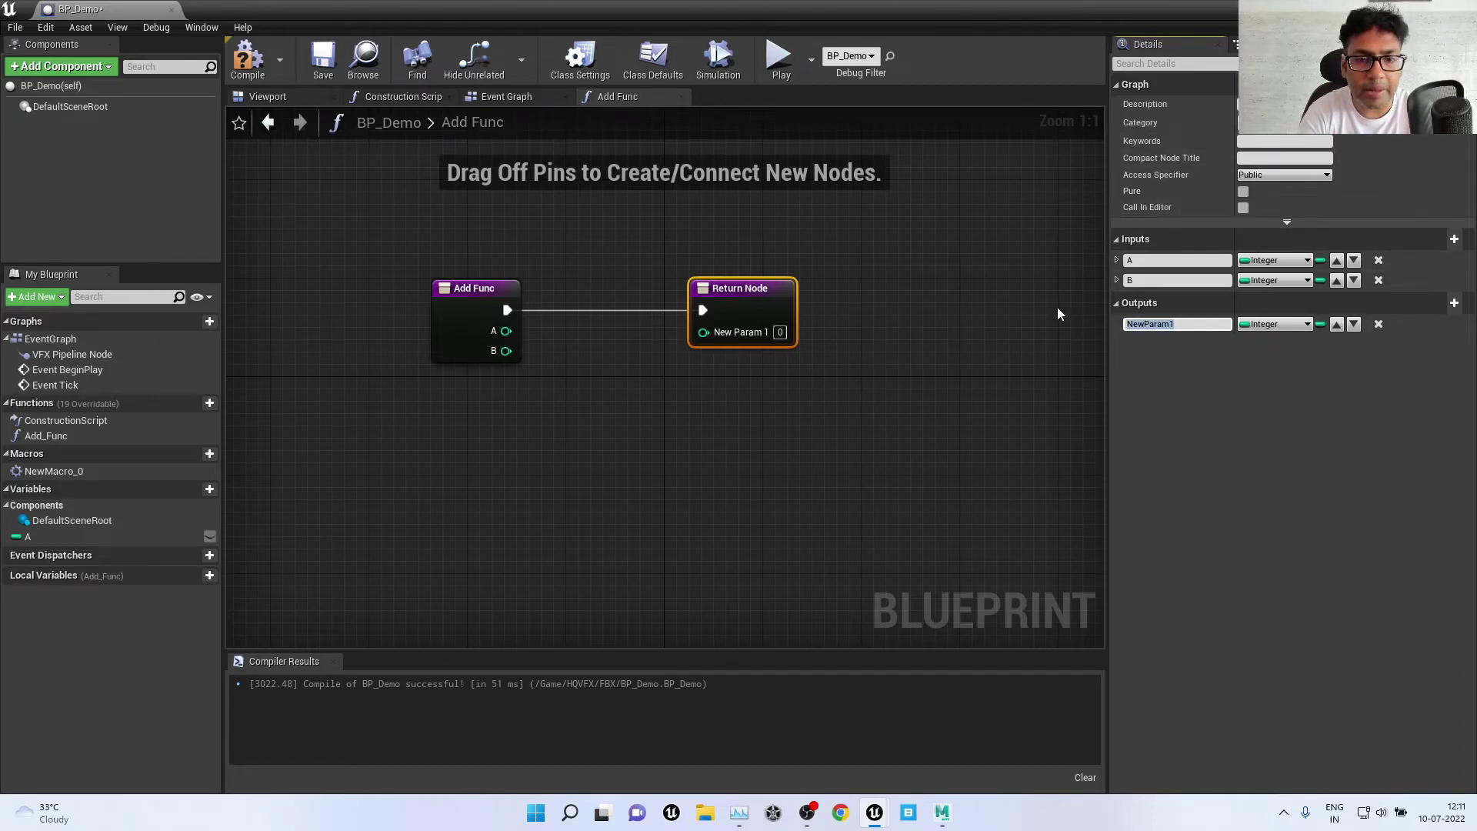
type("Re")
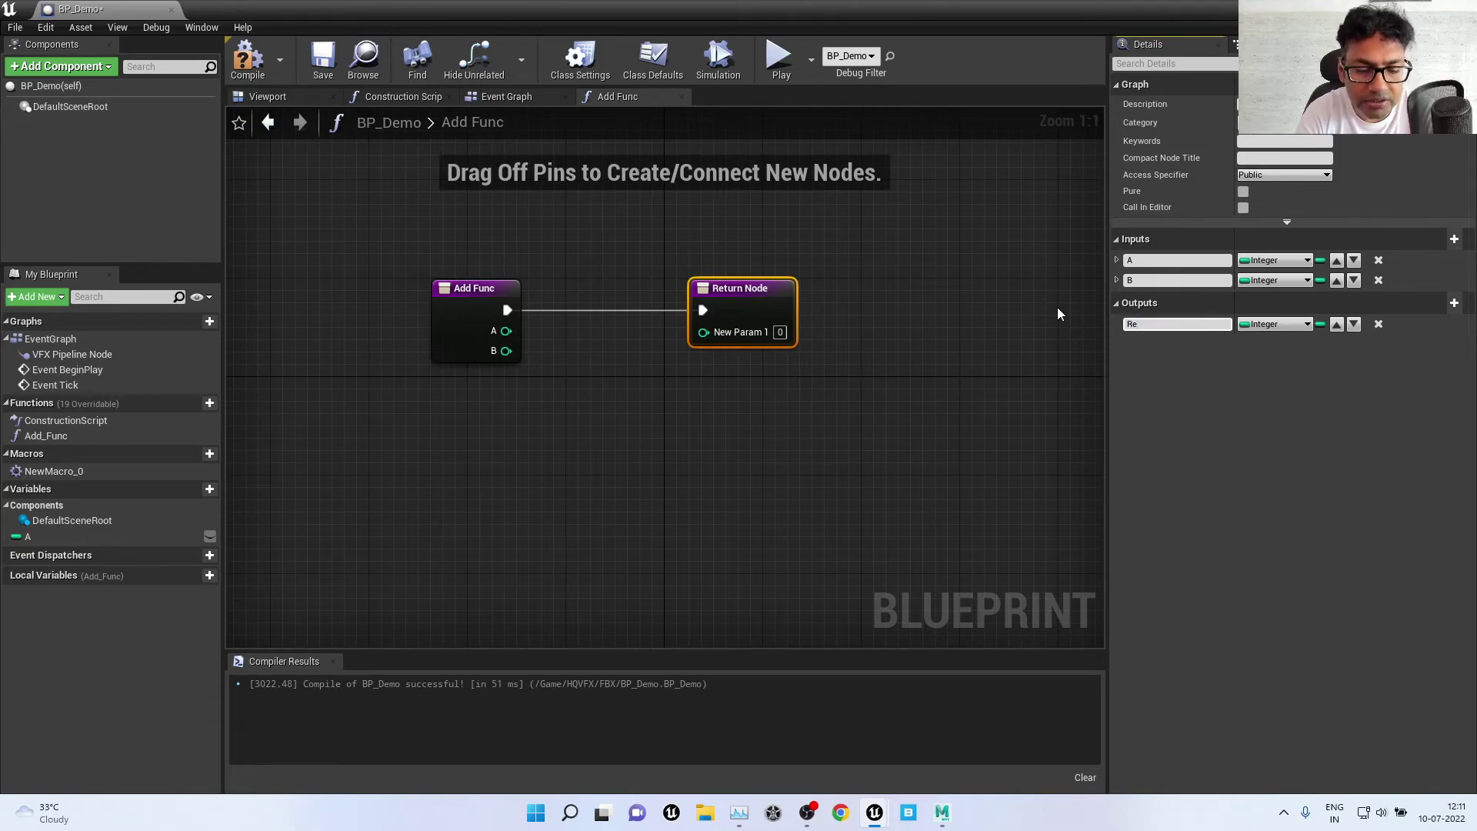
type("sult")
key("Return")
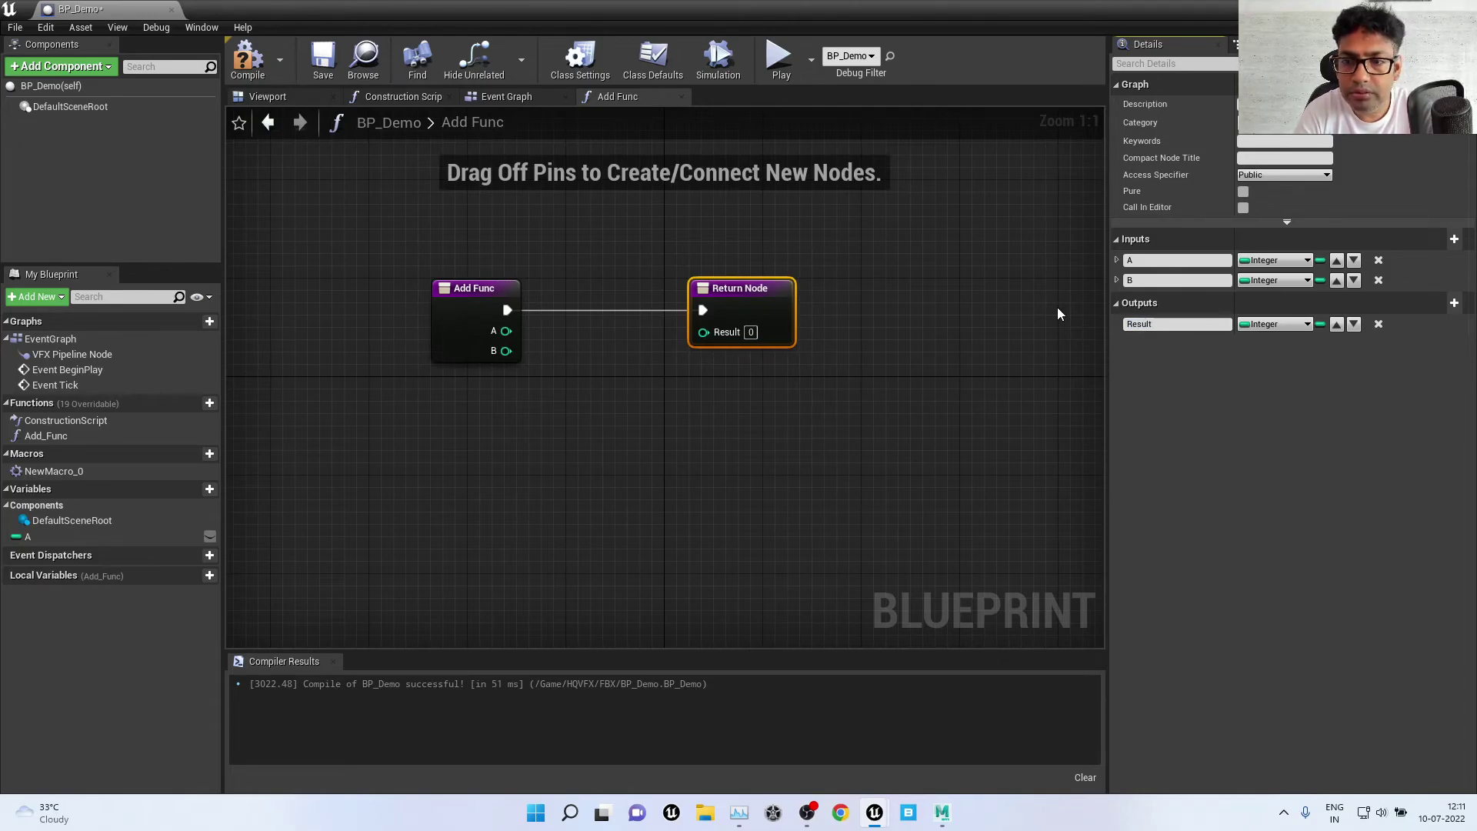
left_click(897, 437)
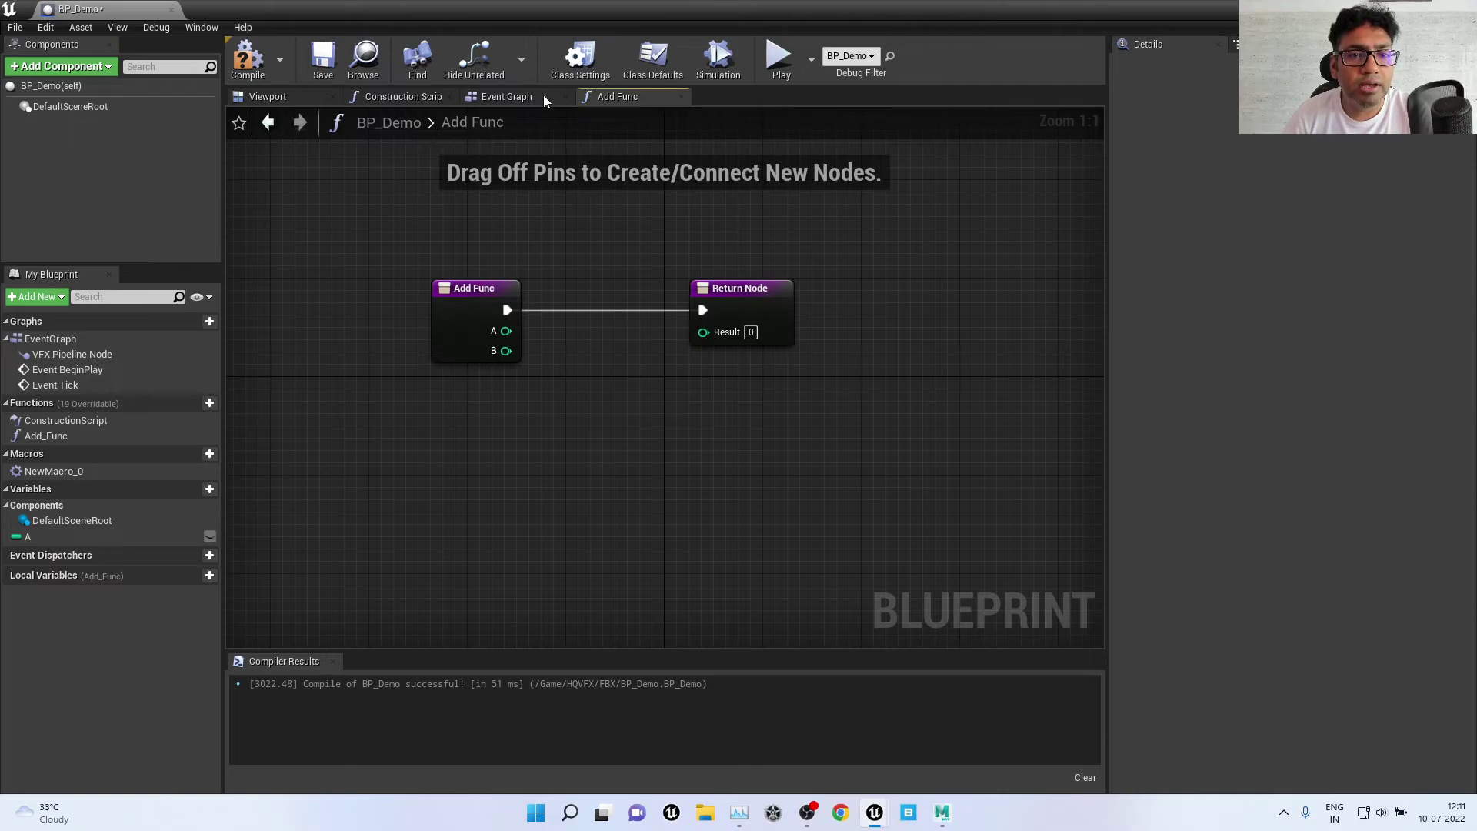
Step: Compile, then add a Print String node fed by Add Func's Result through a conversion node
left_click(247, 58)
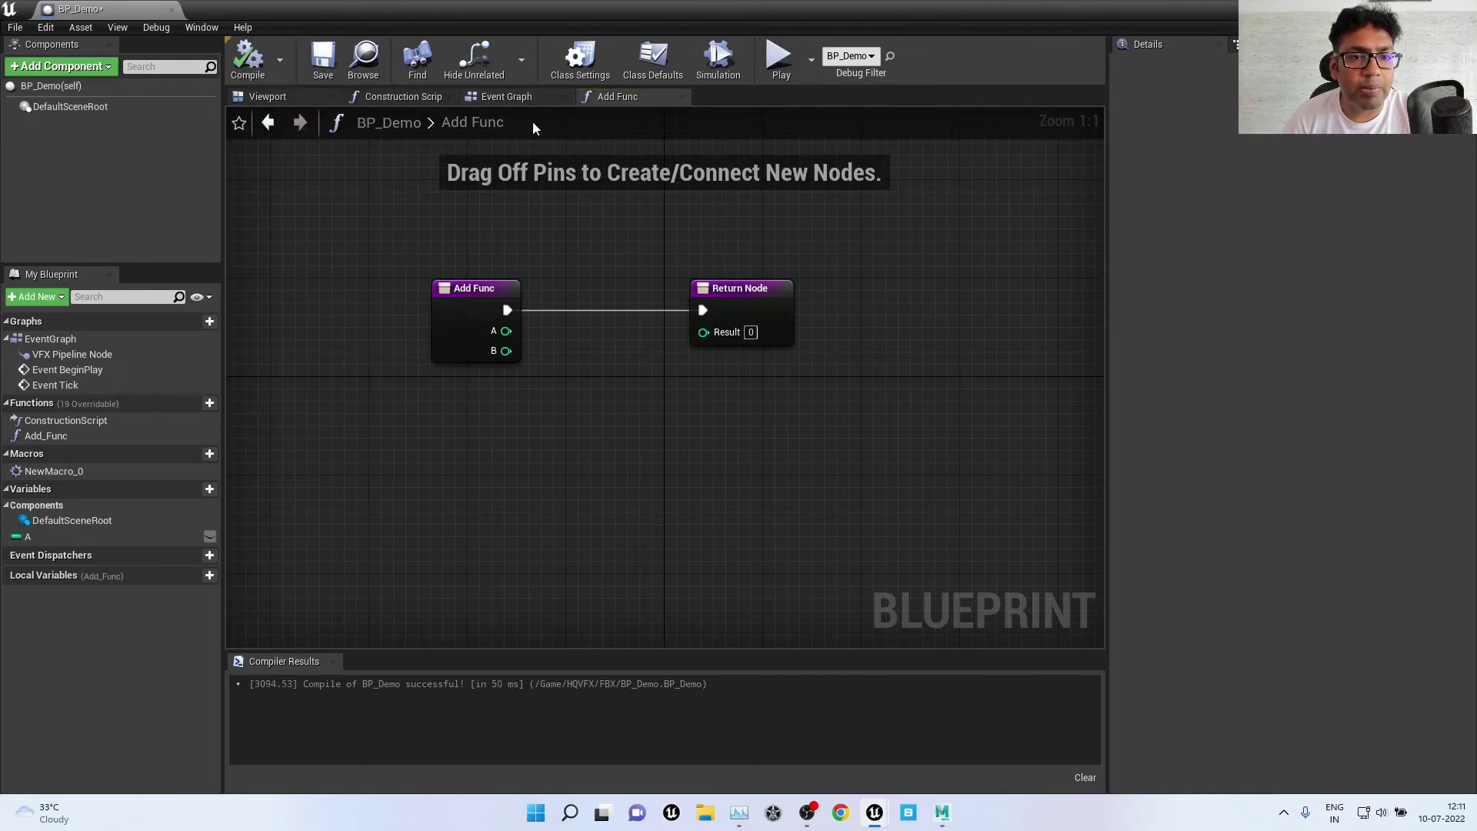
left_click(506, 96)
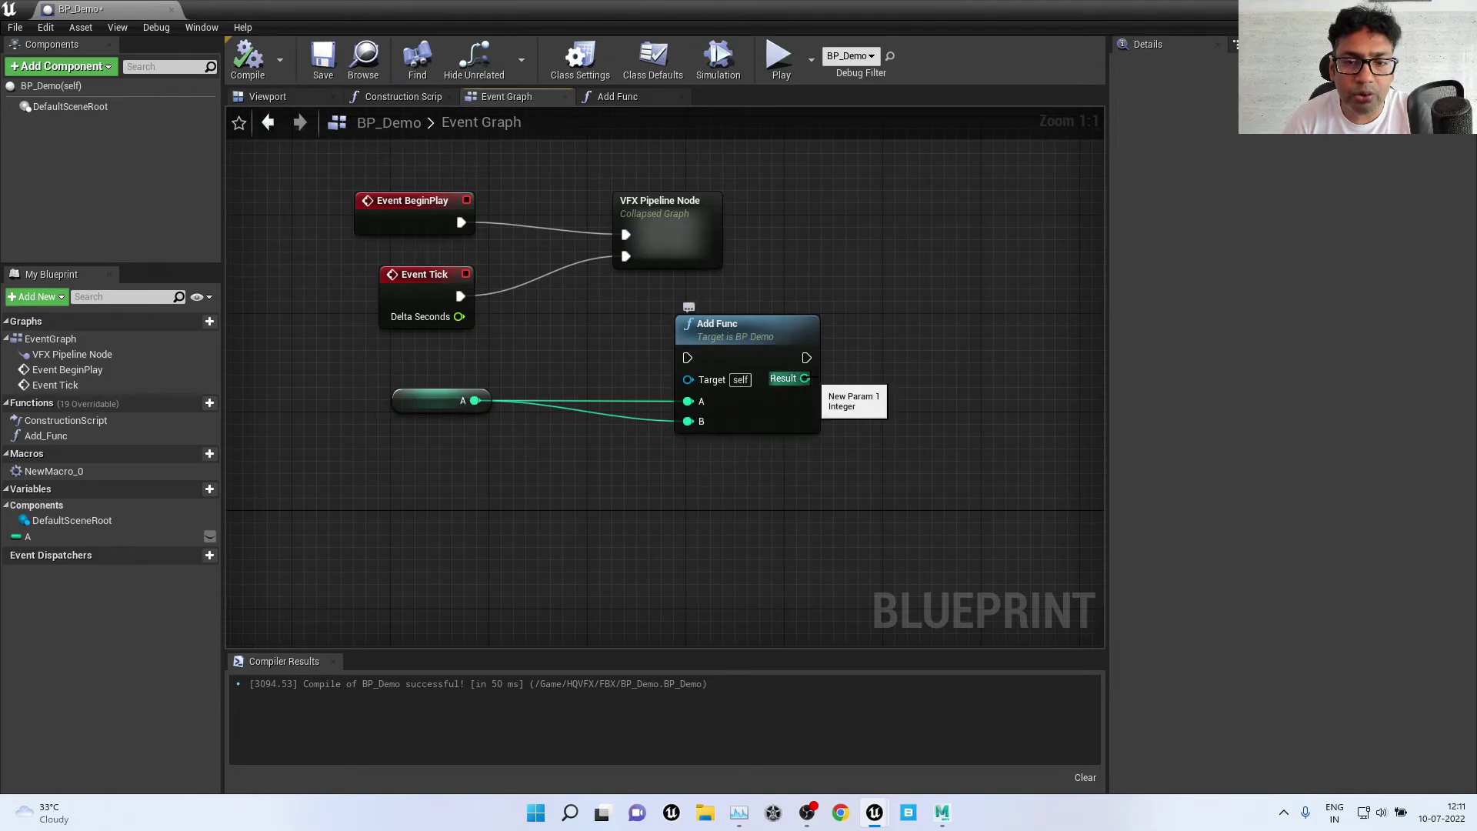
right_click(894, 386)
type("print")
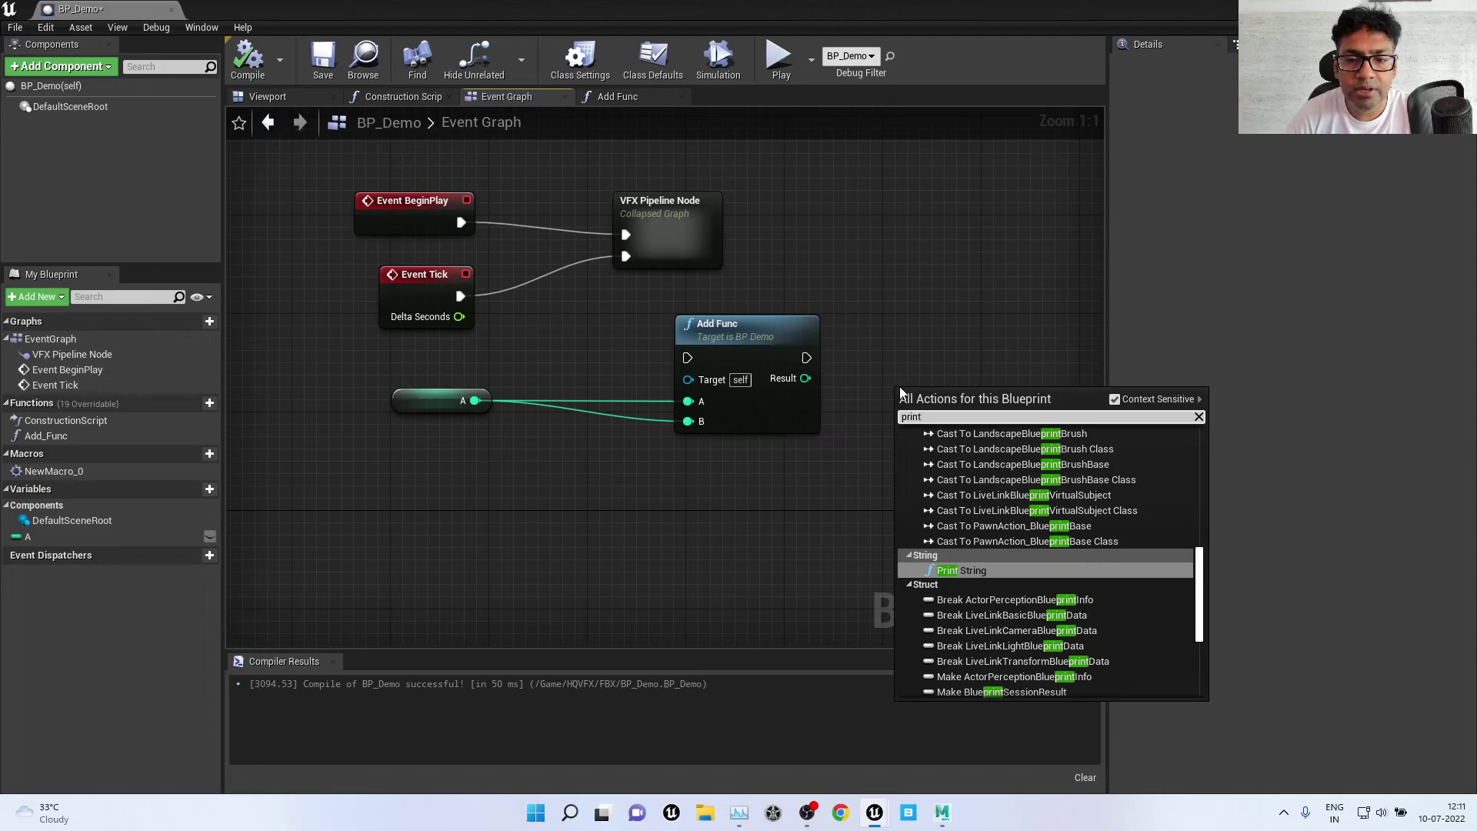
left_click(962, 570)
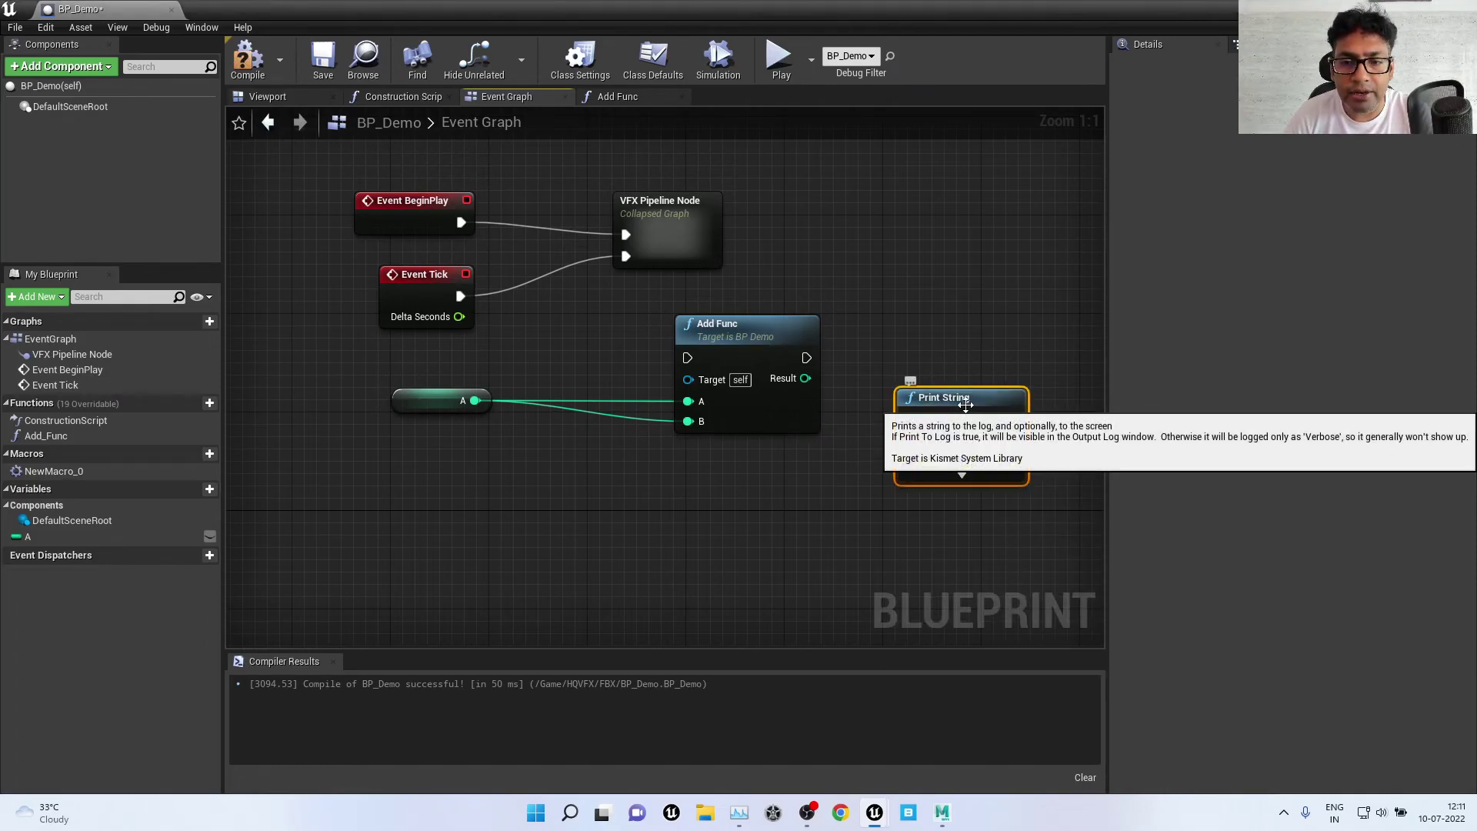
left_click_drag(966, 406, 1002, 331)
left_click_drag(807, 379, 947, 367)
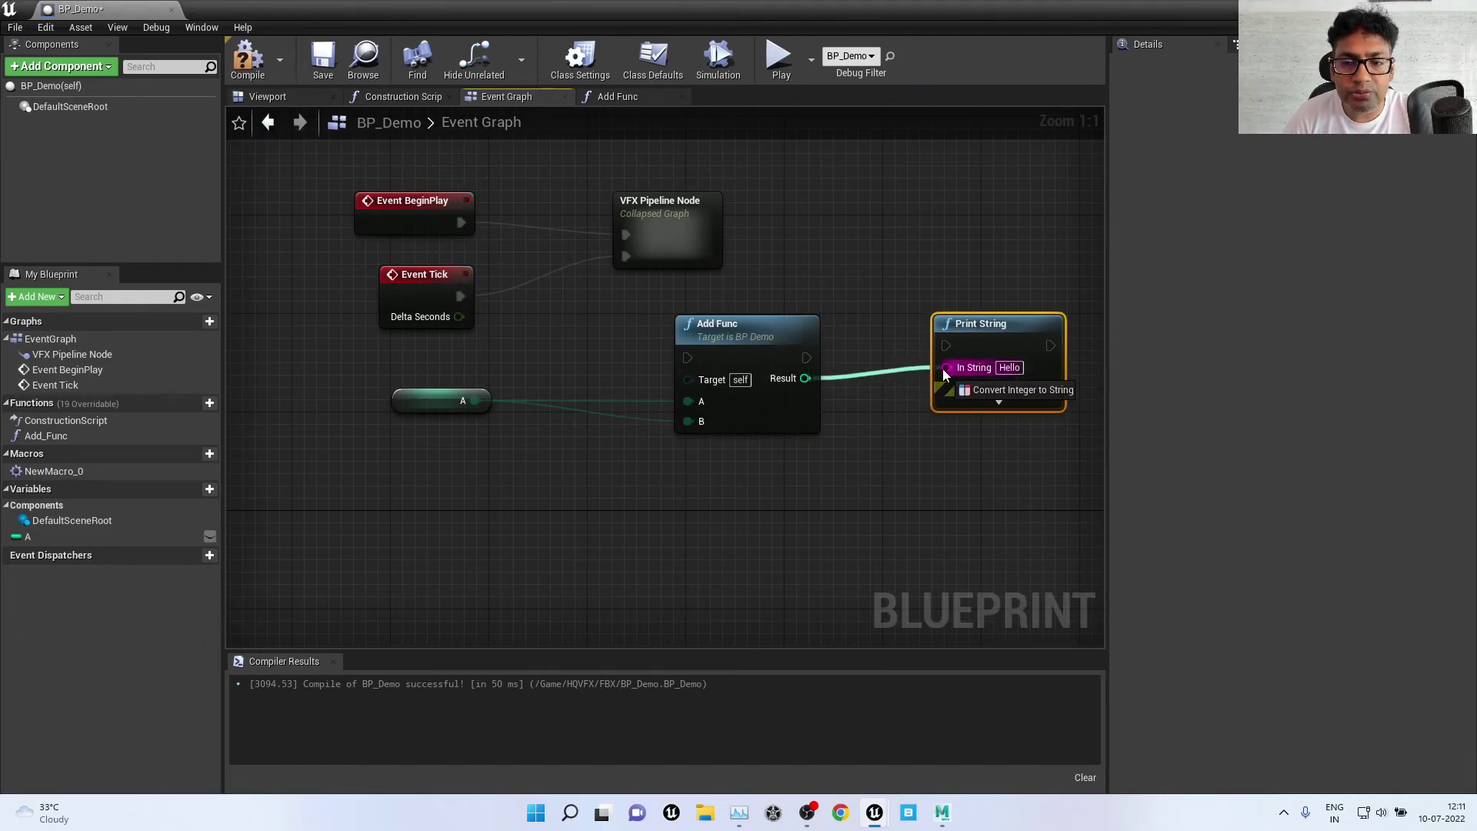
left_click_drag(853, 314, 867, 227)
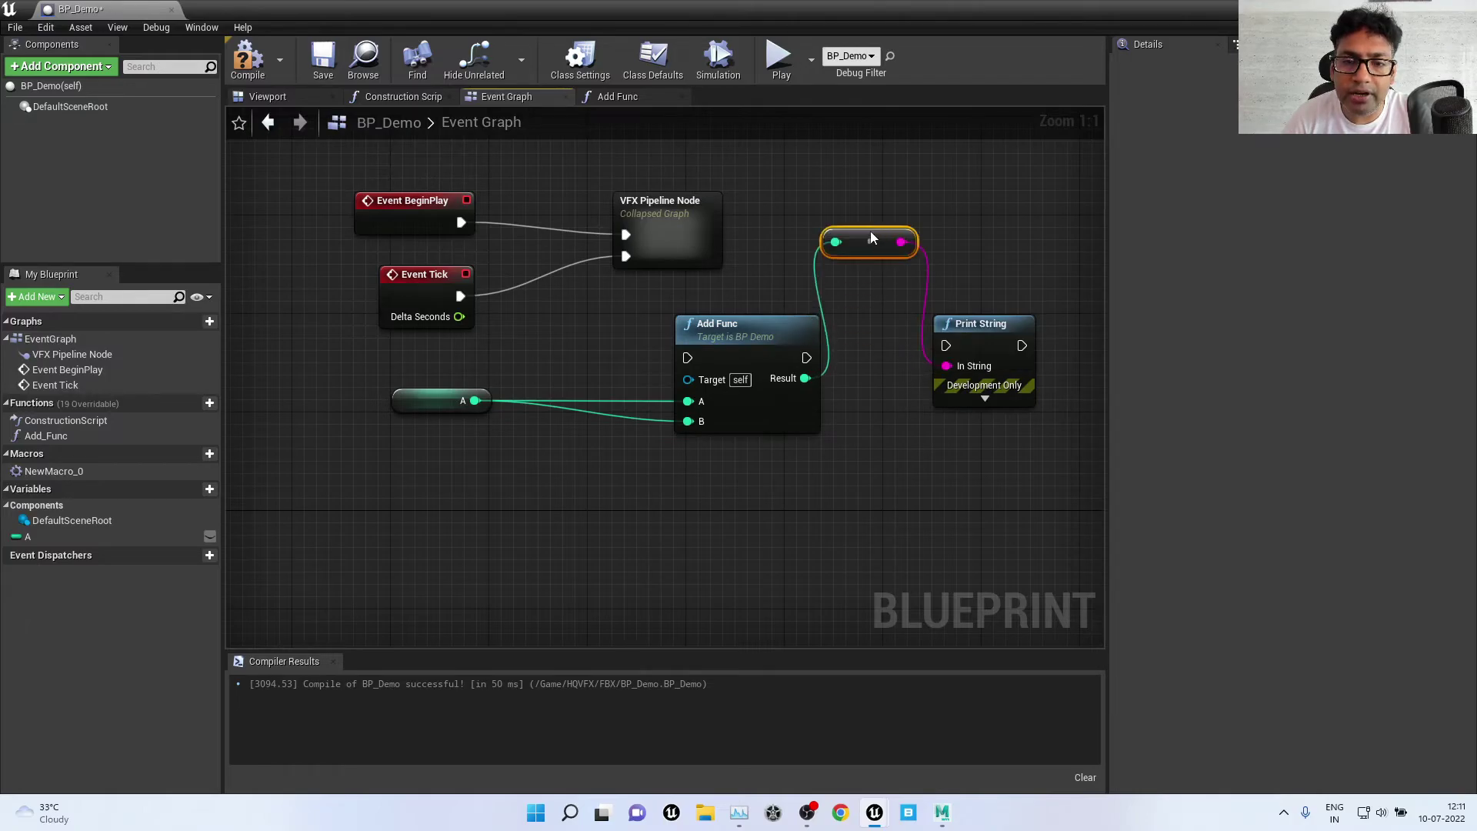
mouse_move(772, 330)
left_mouse_down()
mouse_move(671, 354)
mouse_move(683, 342)
left_mouse_up()
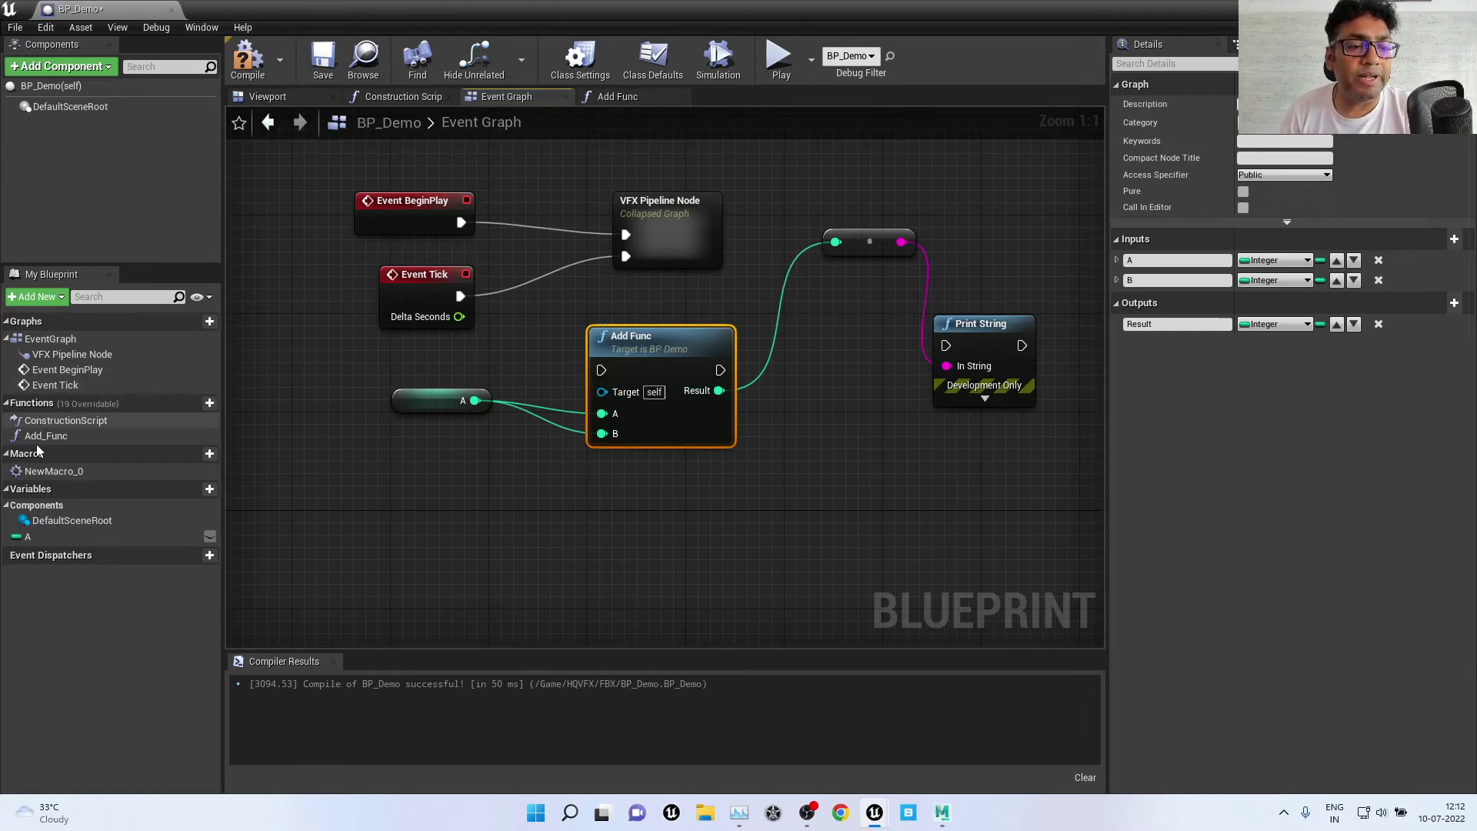
Step: Place two more Add Func calls lower in the Event Graph
left_click_drag(45, 435, 564, 501)
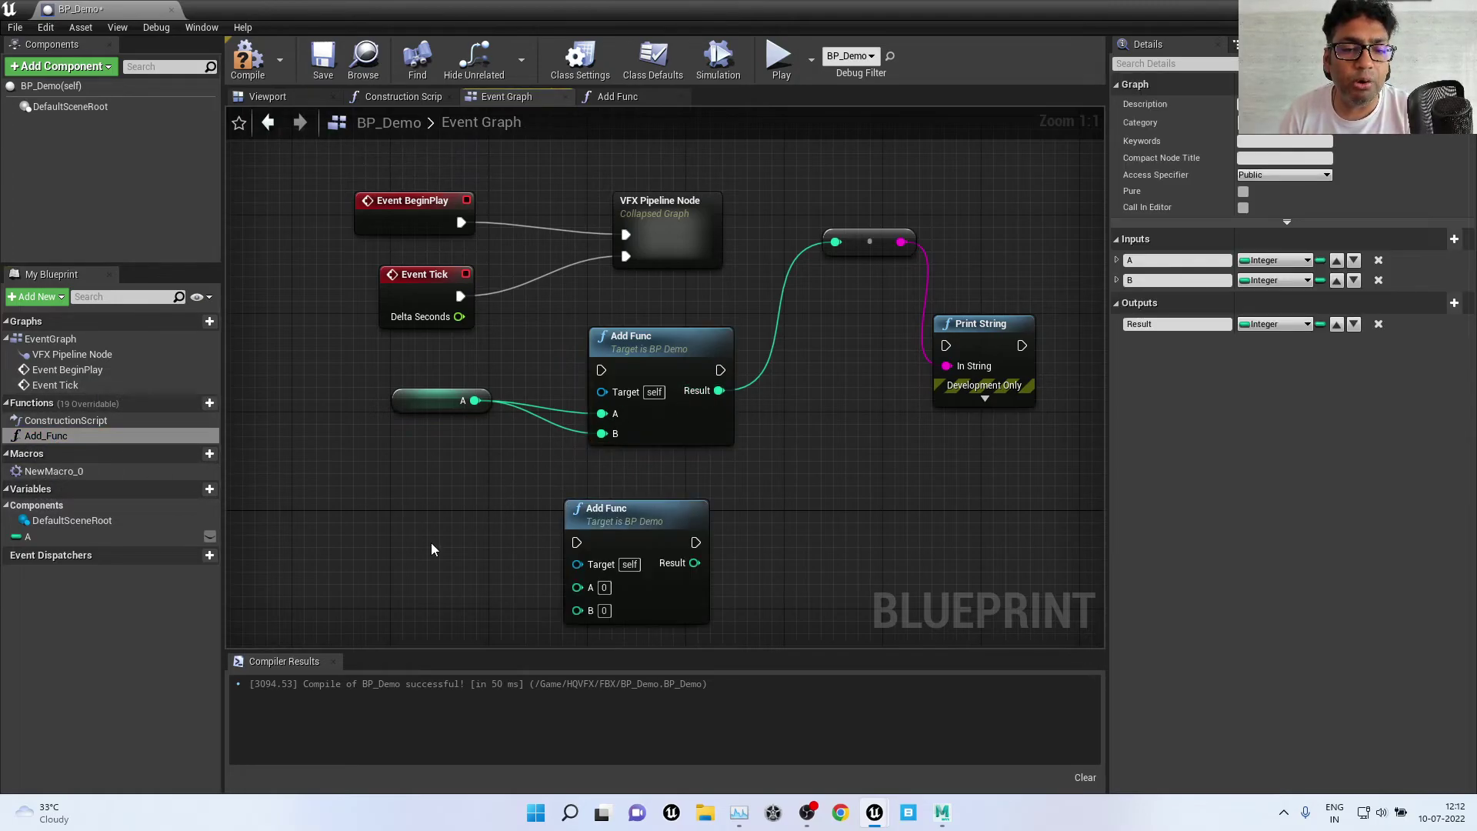
left_click_drag(46, 436, 882, 508)
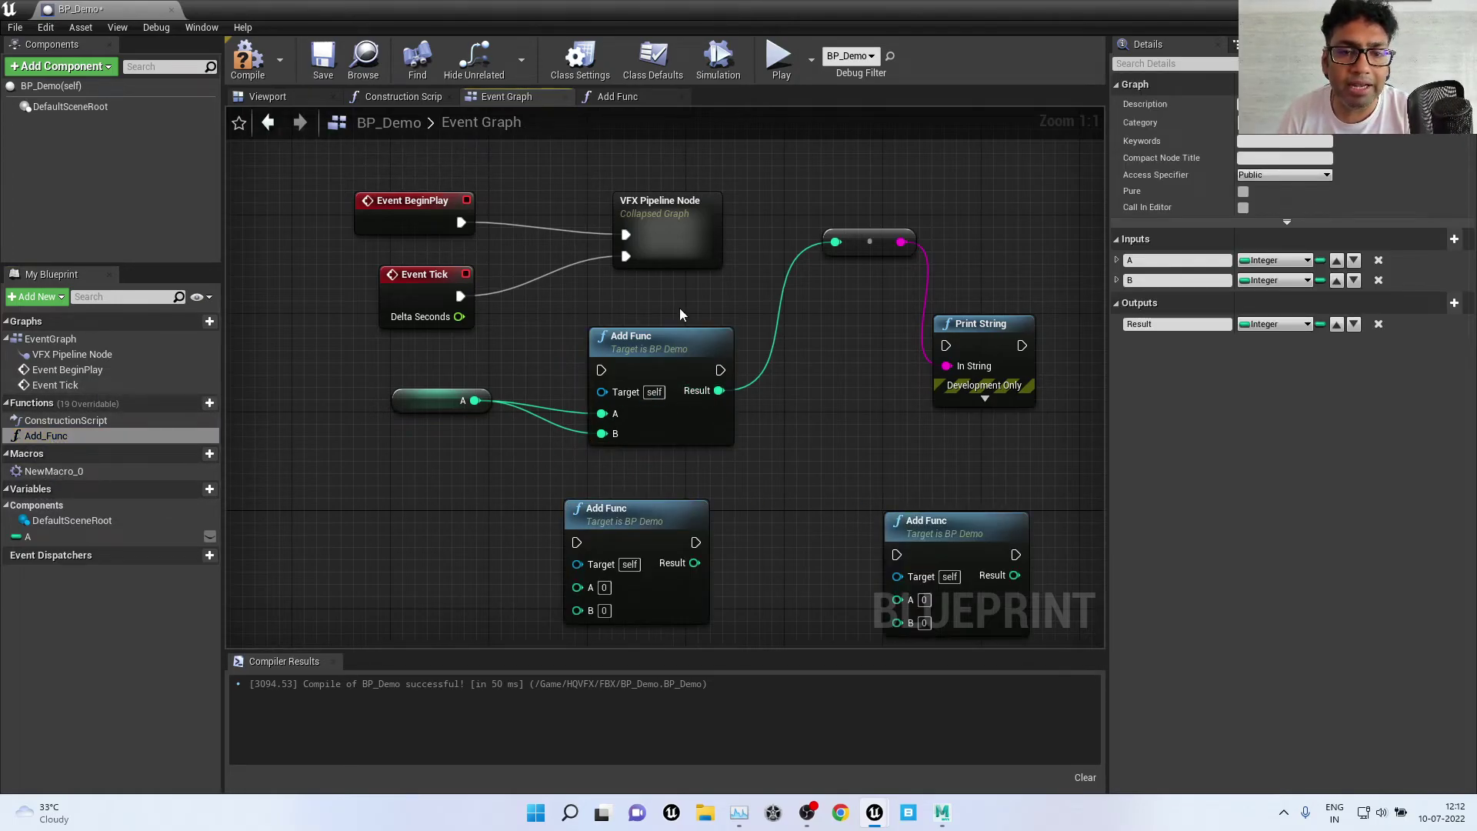
left_click(677, 233)
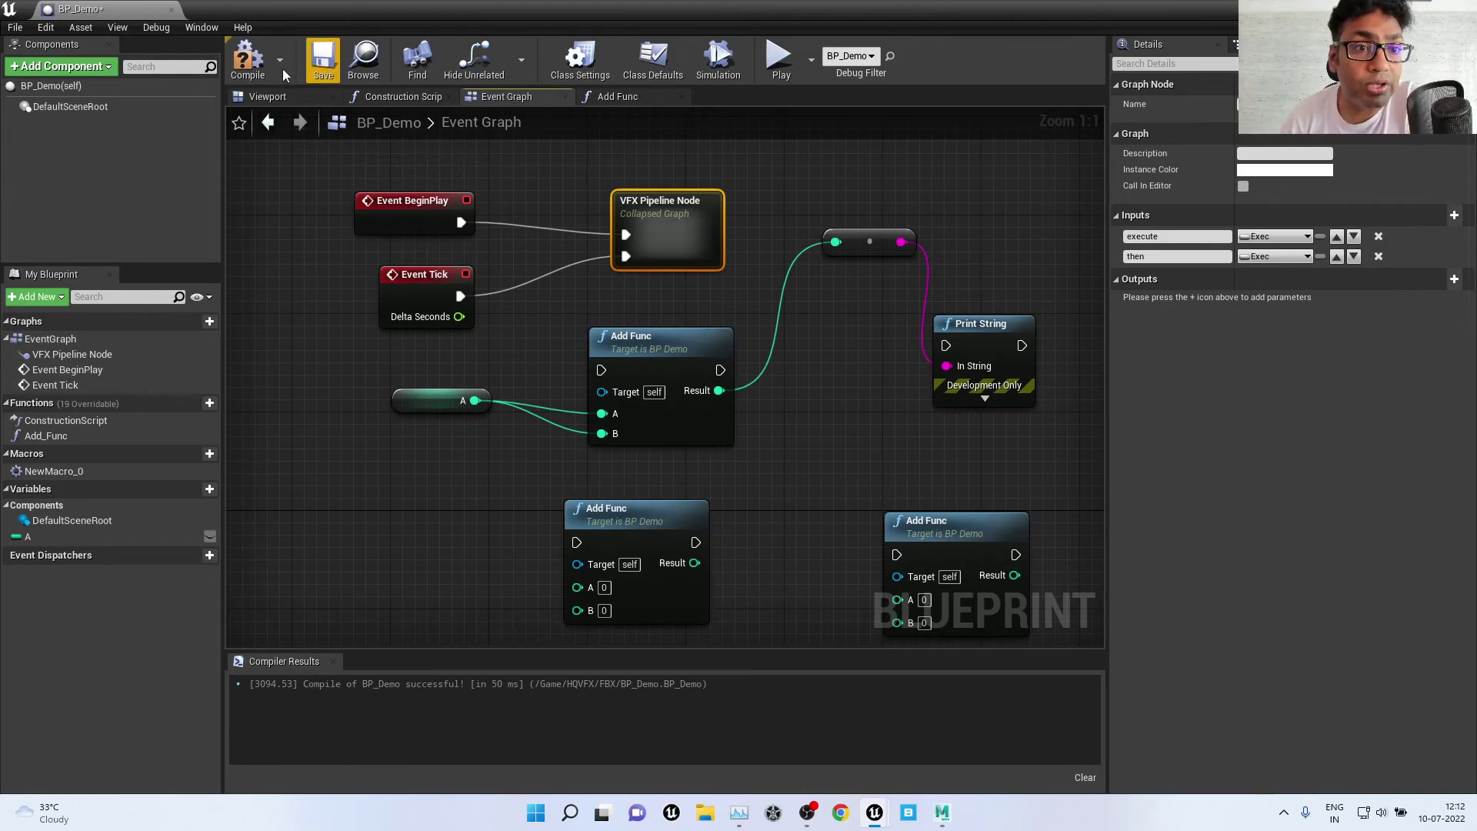
Step: Recompile BP_Demo, zoom out, and marquee-select every node in the Event Graph
left_click(238, 75)
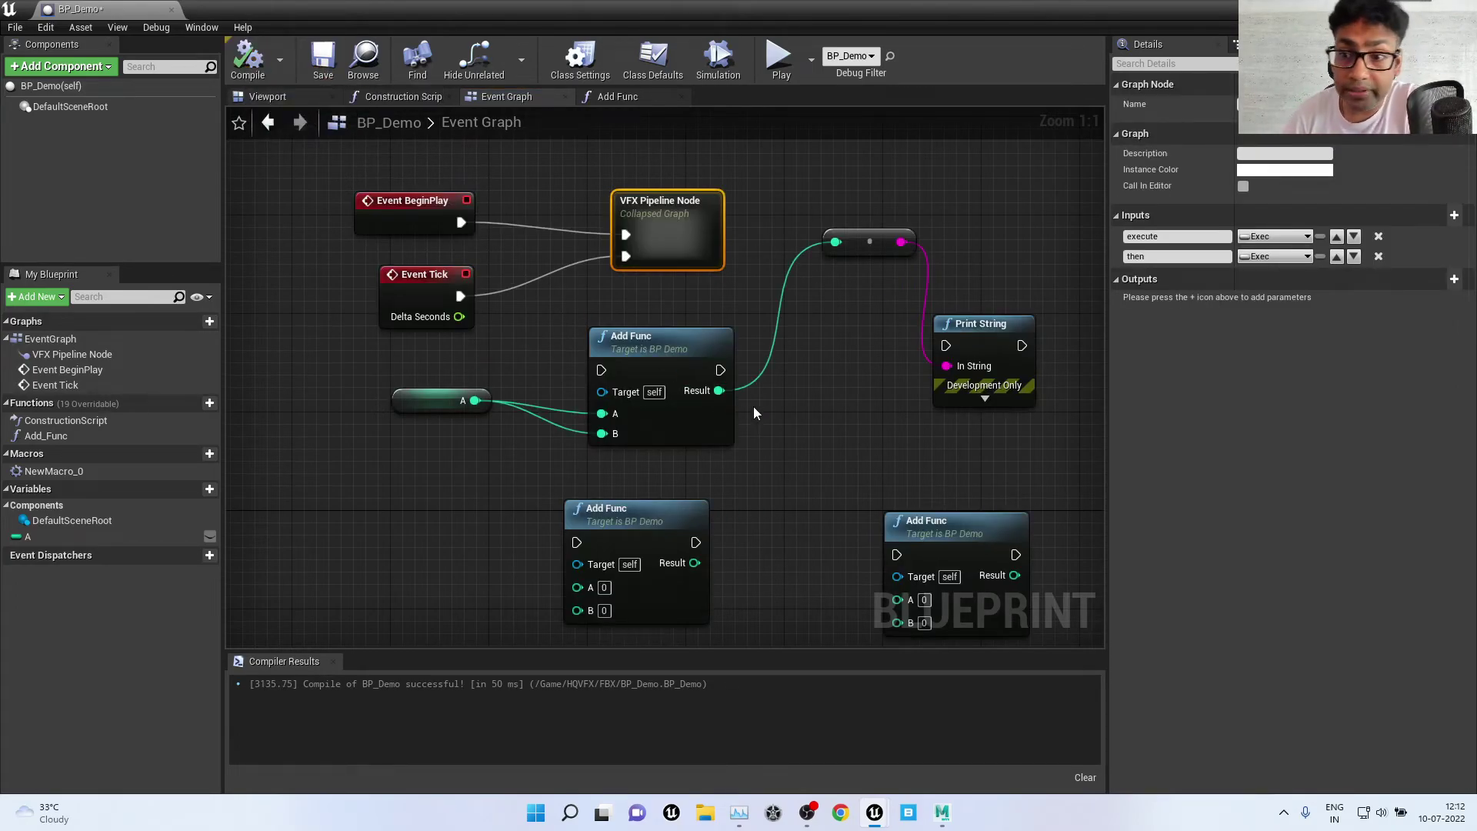
scroll(754, 413, "down", 1)
right_click_drag(669, 380, 809, 380)
scroll(809, 380, "down", 2)
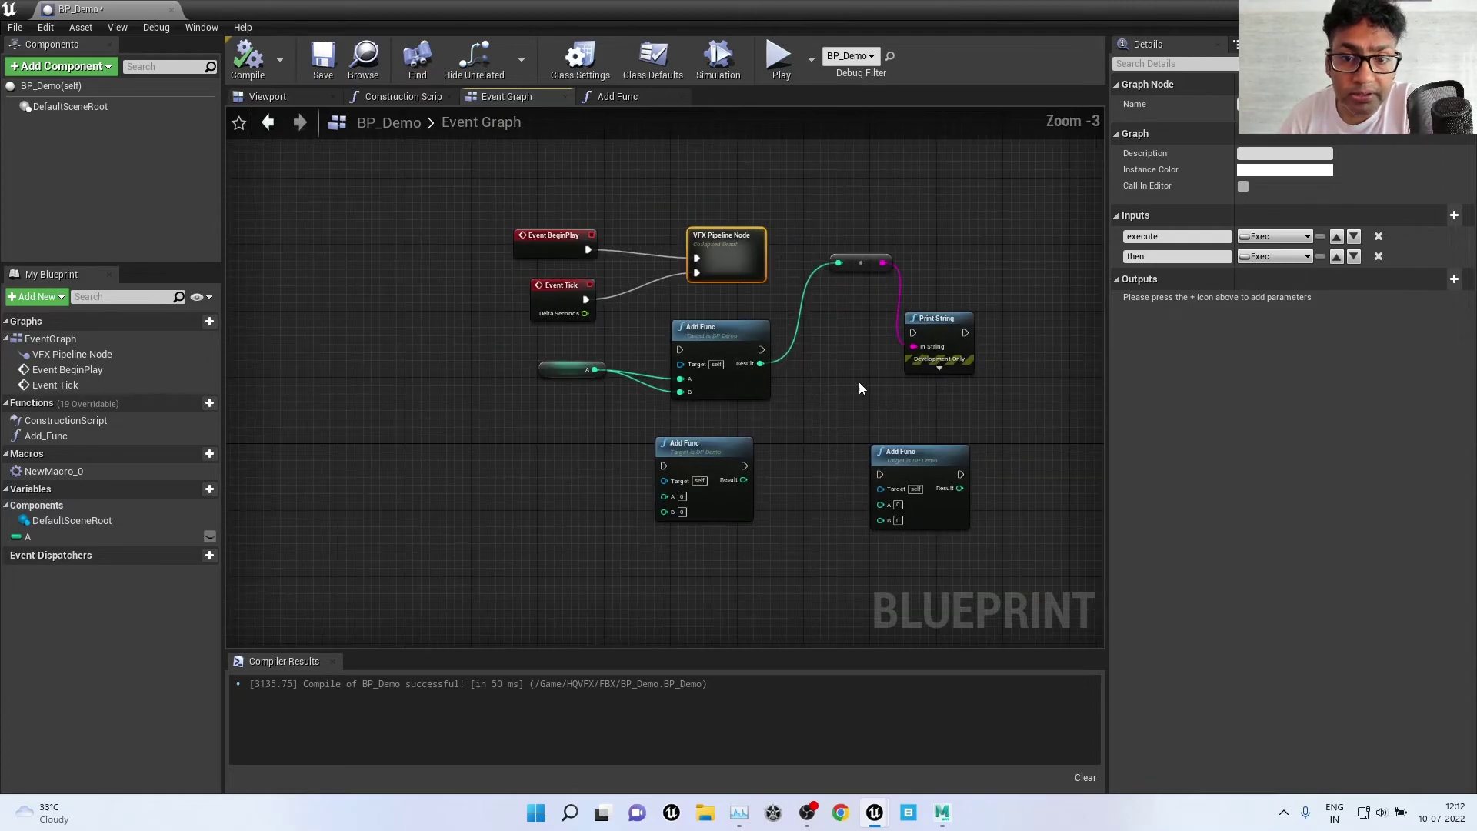
left_click(851, 386)
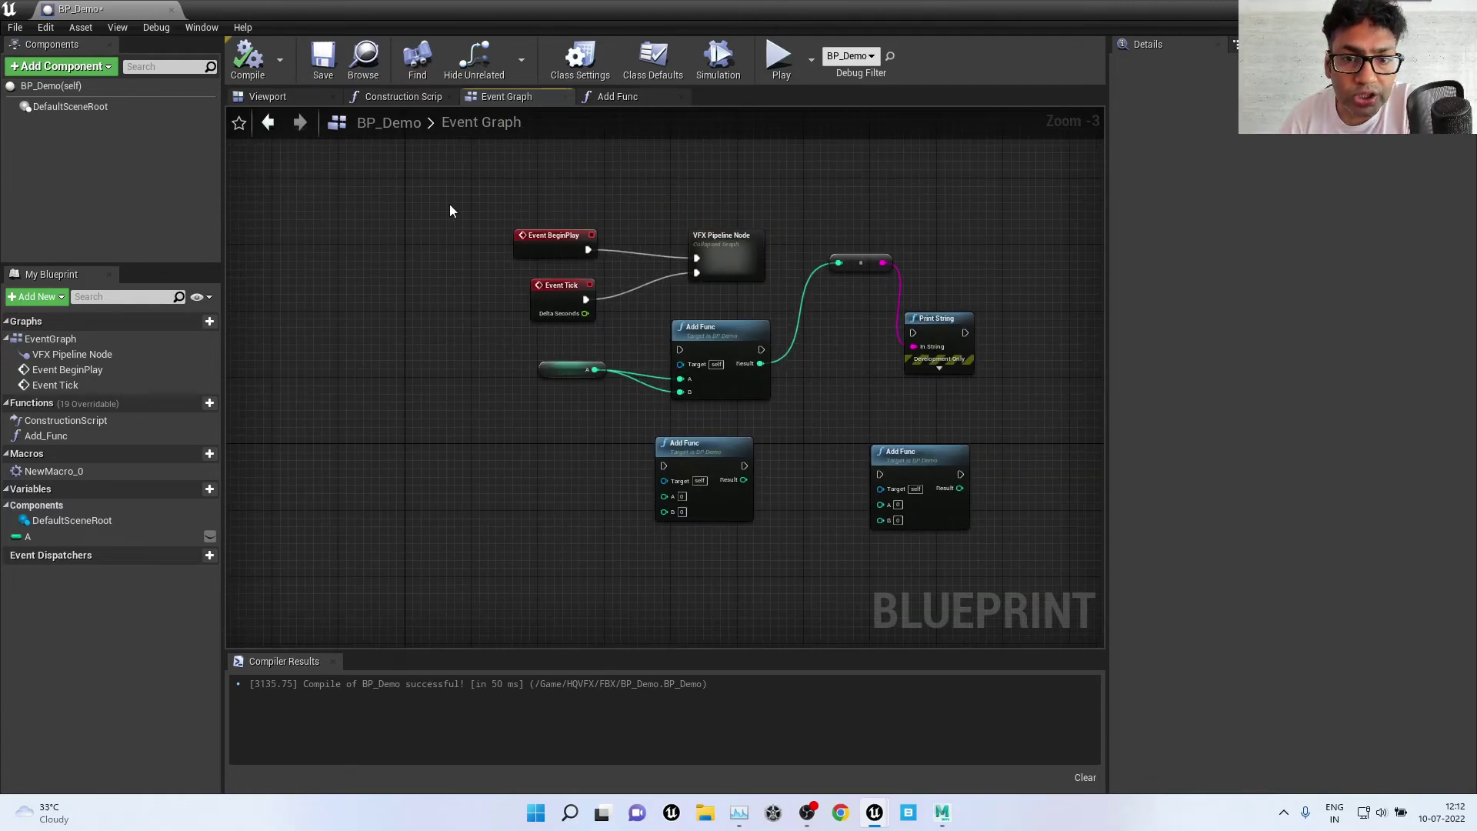
mouse_move(449, 205)
left_mouse_down()
mouse_move(1149, 640)
mouse_move(804, 431)
left_mouse_up()
right_click_drag(804, 431, 953, 566)
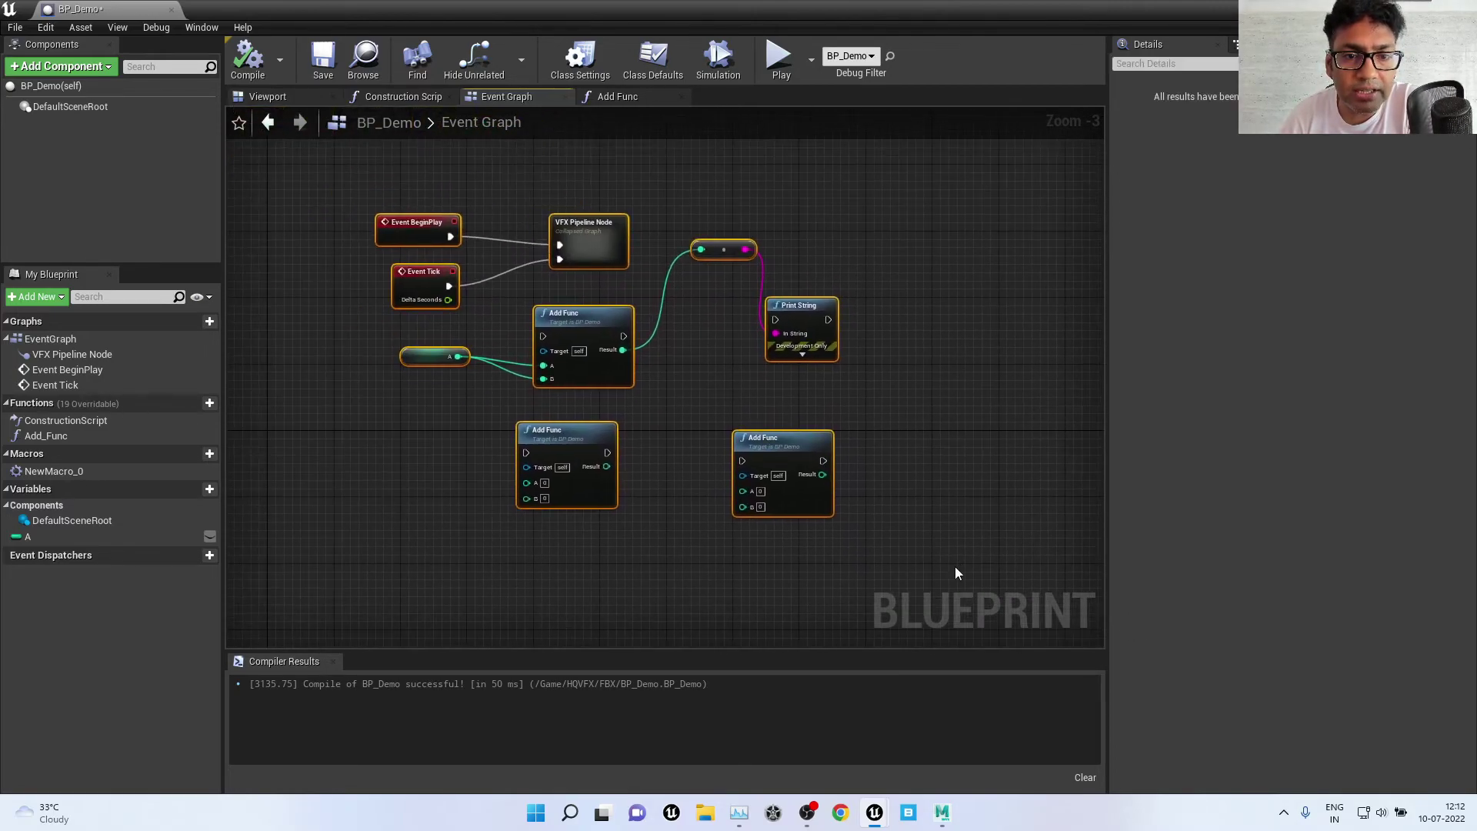
Step: Replace all graph nodes with a single Branch node from Favorites, then show the Viewport
key("Delete")
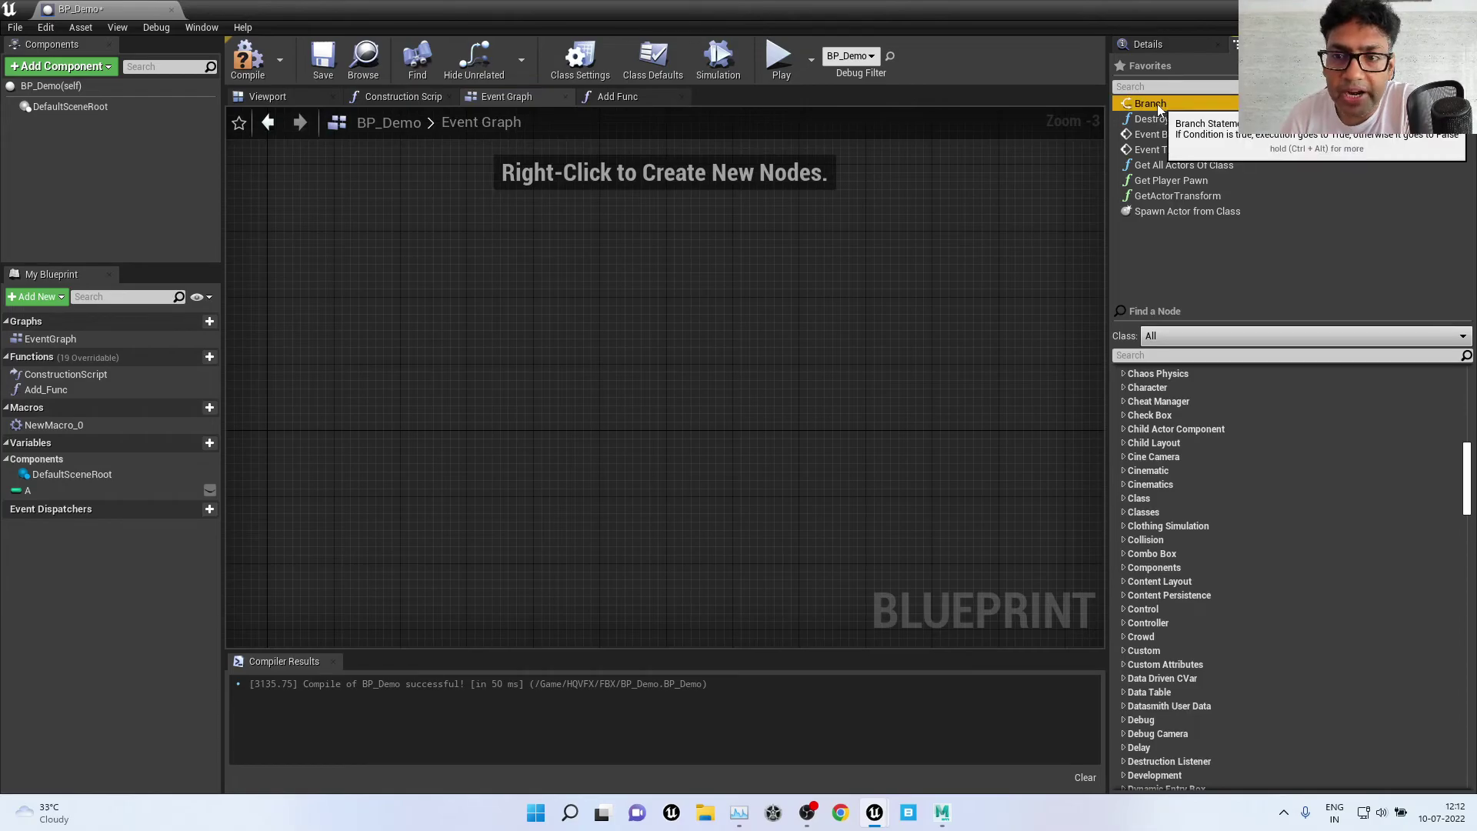
left_click_drag(1157, 103, 414, 285)
left_click(667, 346)
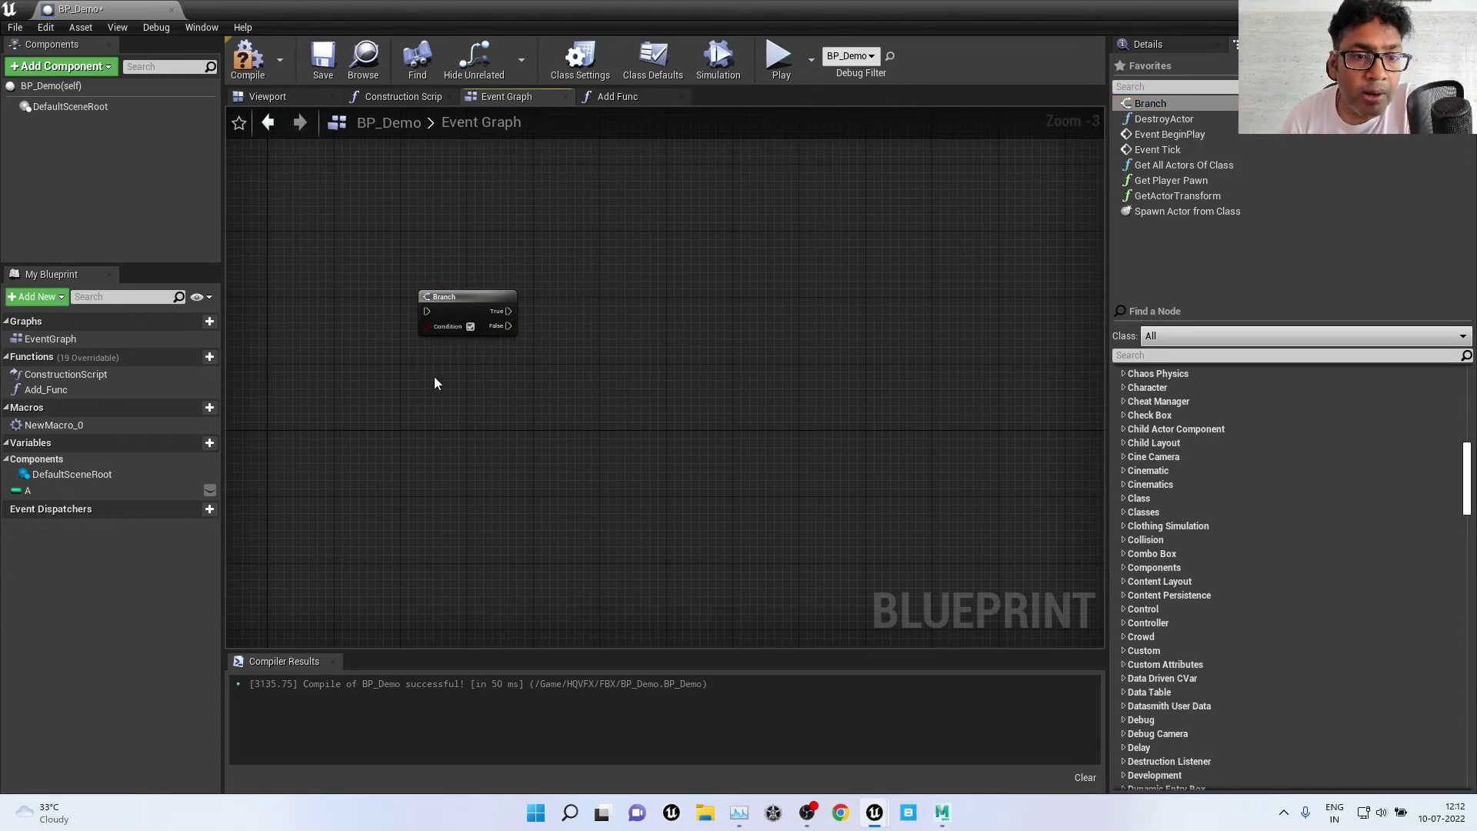
scroll(434, 376, "up", 3)
left_click_drag(480, 262, 529, 225)
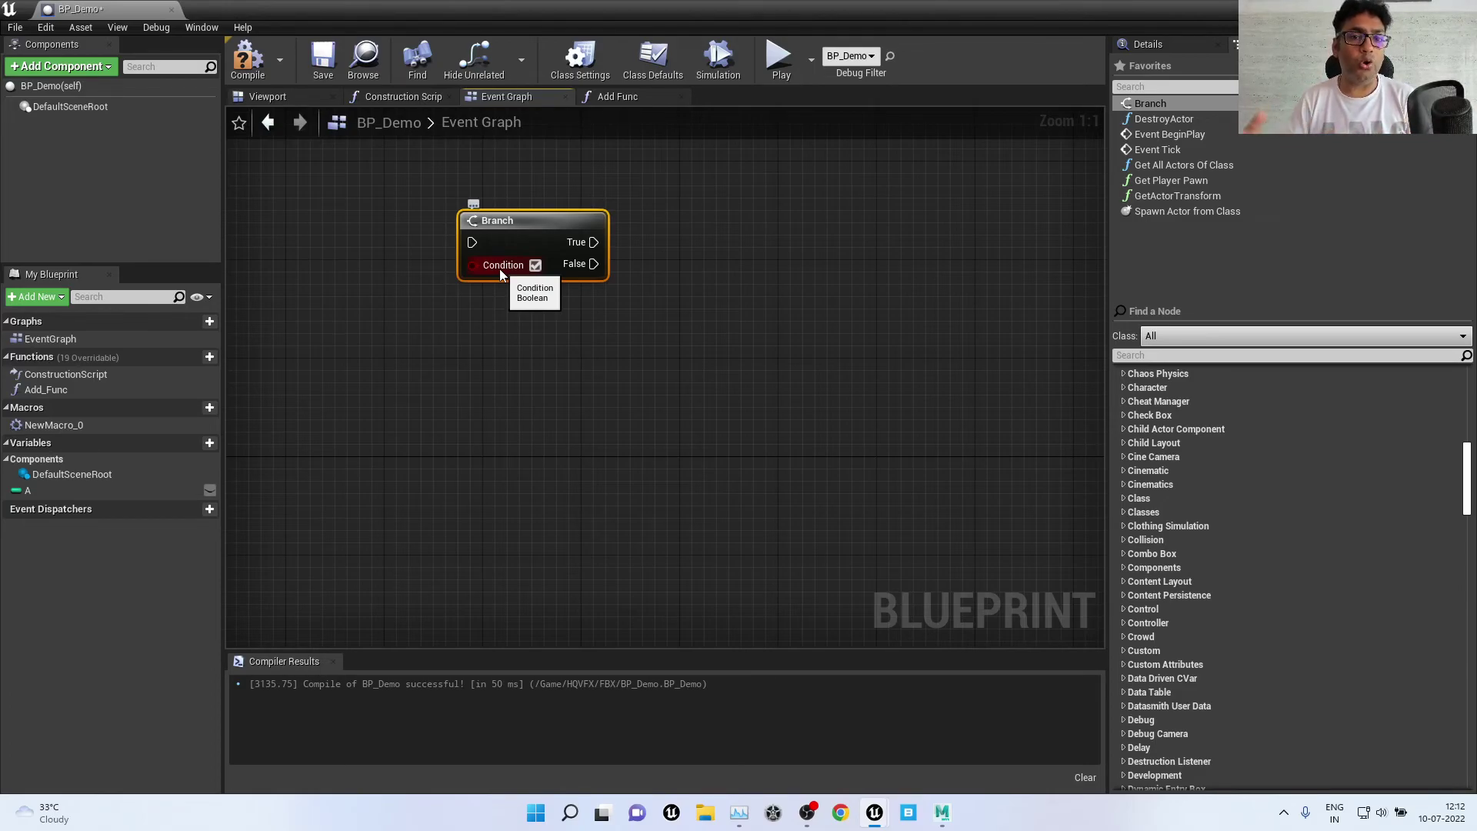
left_click(823, 379)
left_click(293, 105)
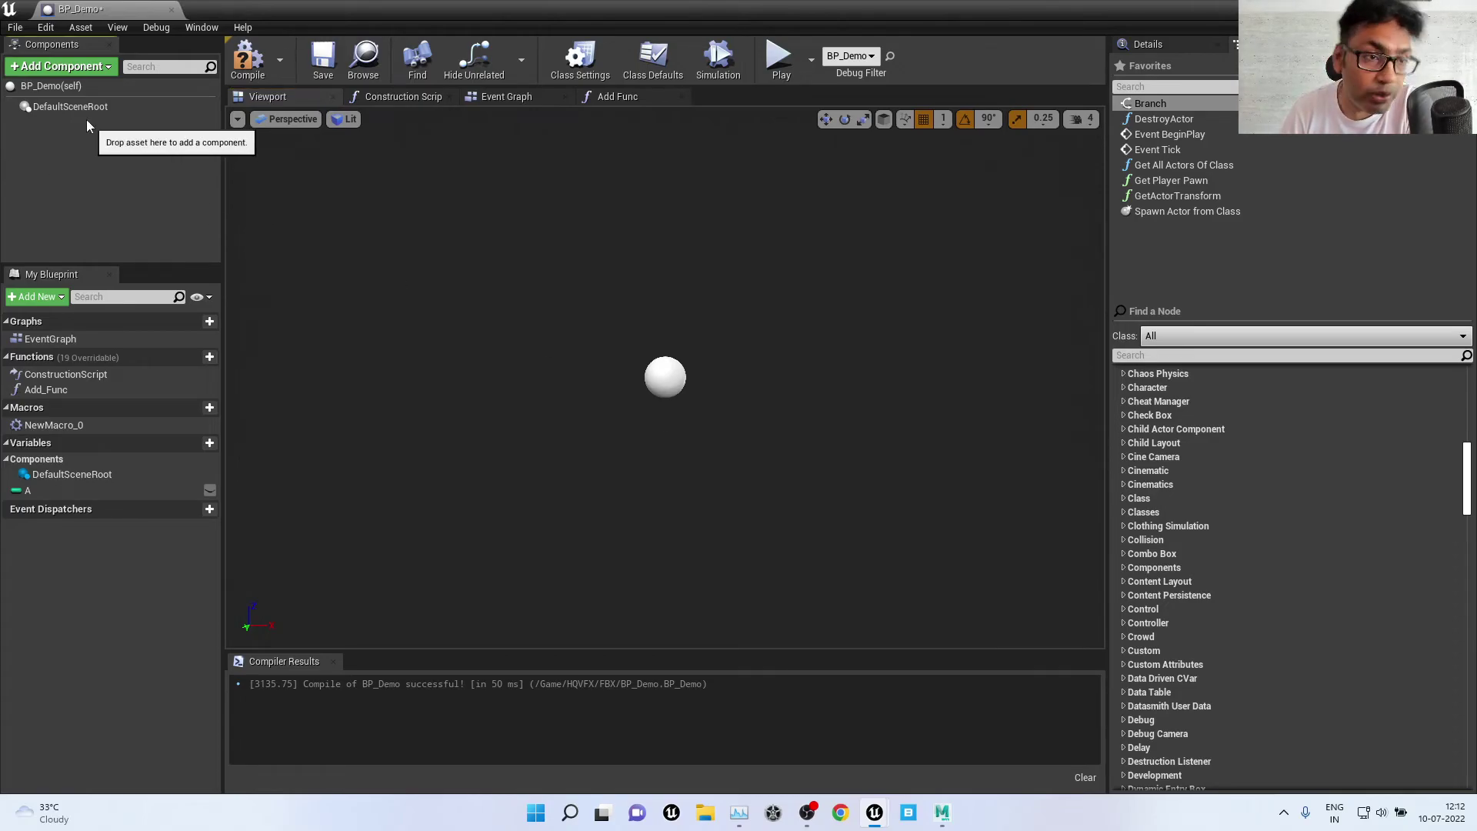
Step: Add a PointLight component and a Plane component (renamed 'r') to BP_Demo
left_click(61, 72)
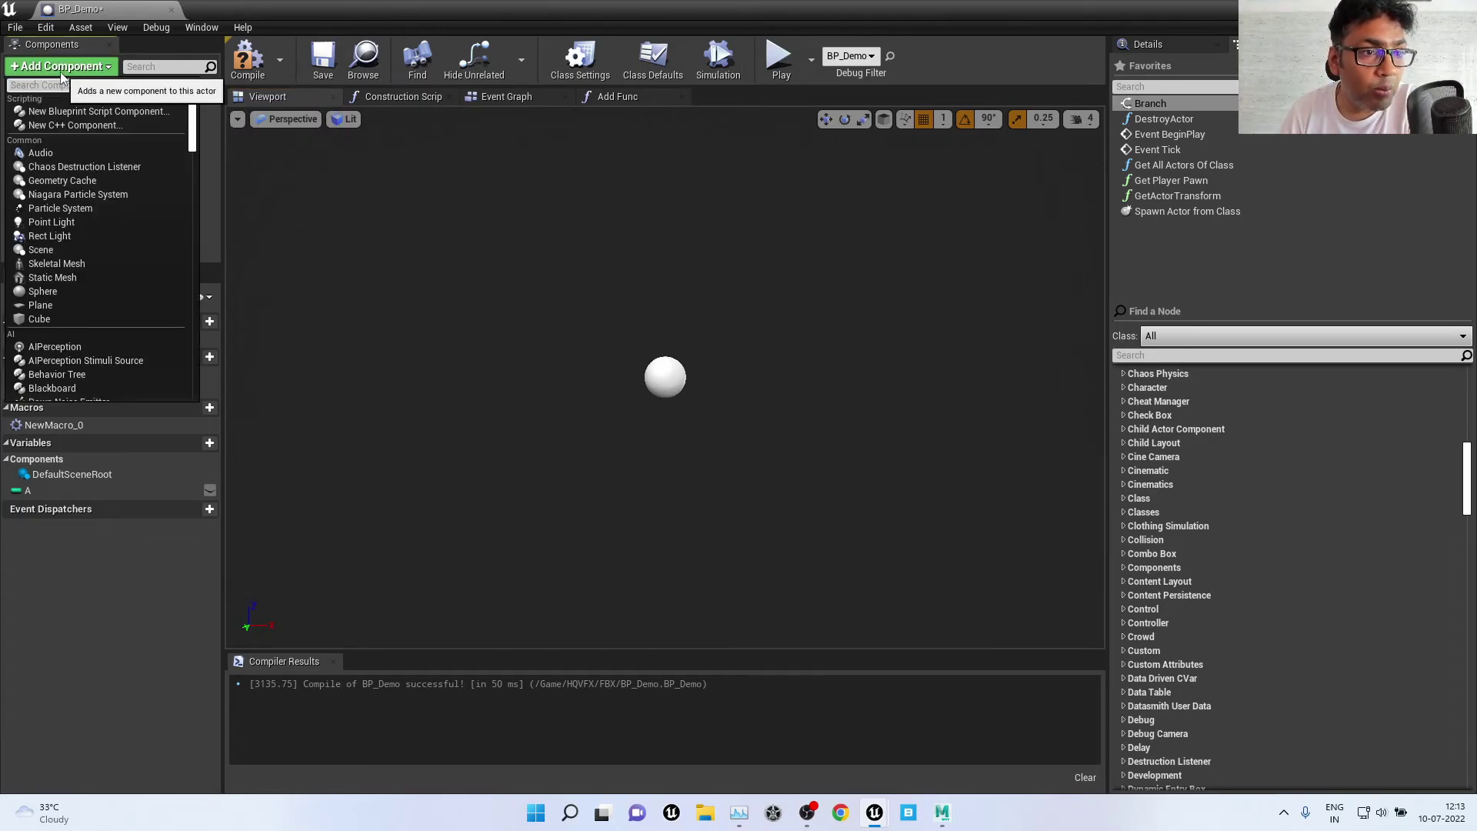
left_click(72, 221)
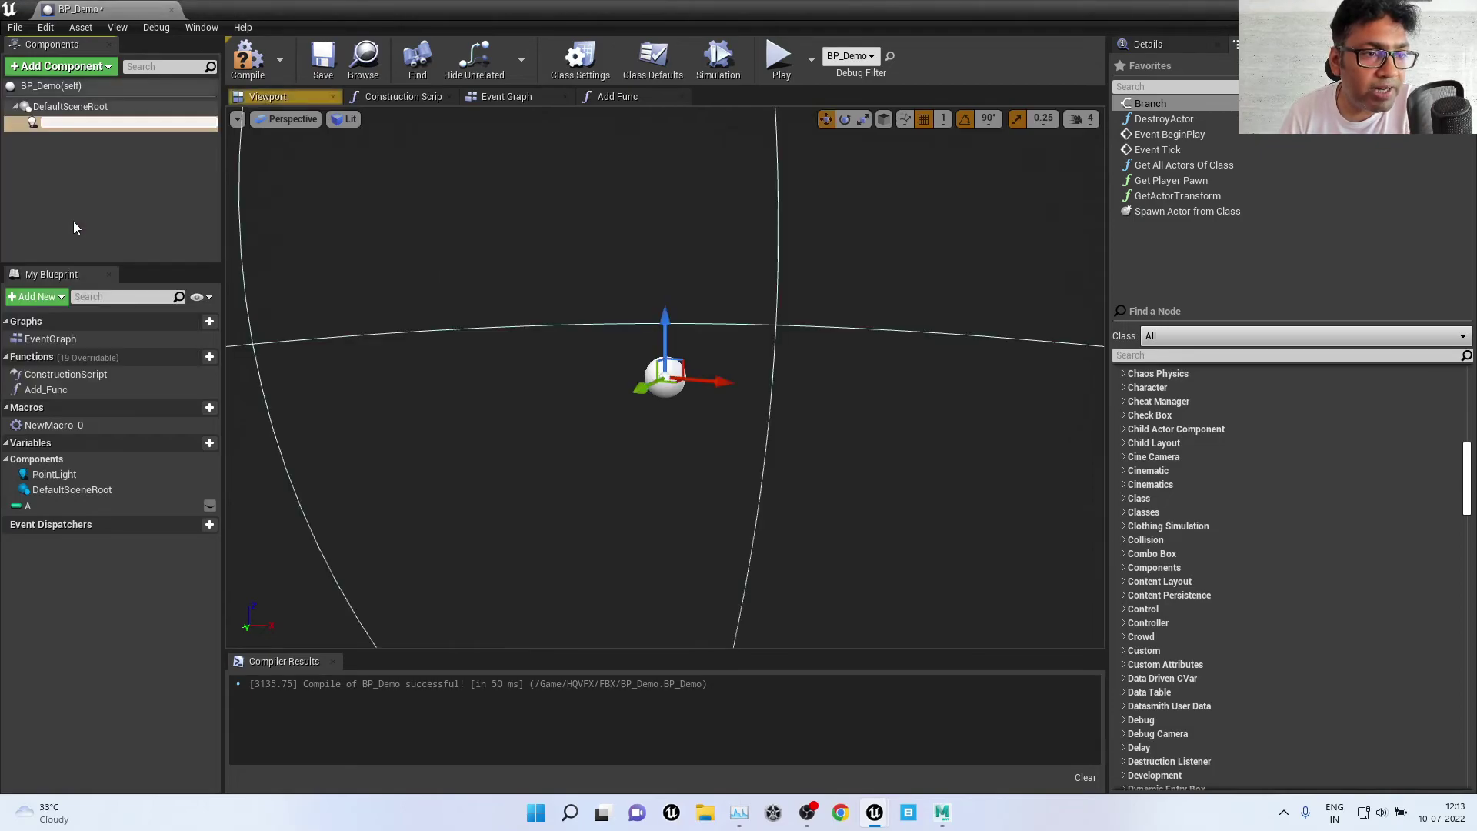
left_click(60, 167)
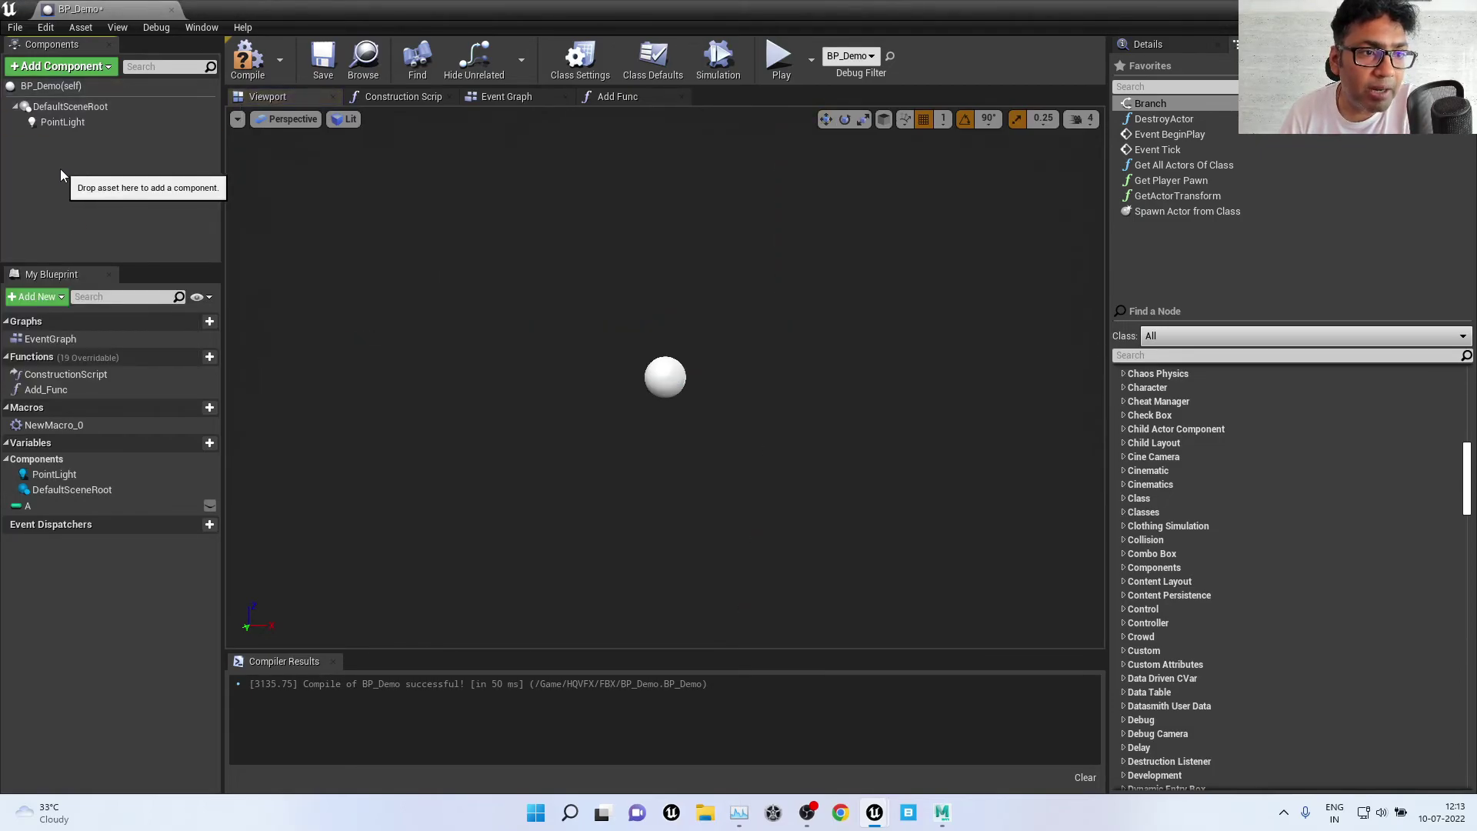
left_click(49, 69)
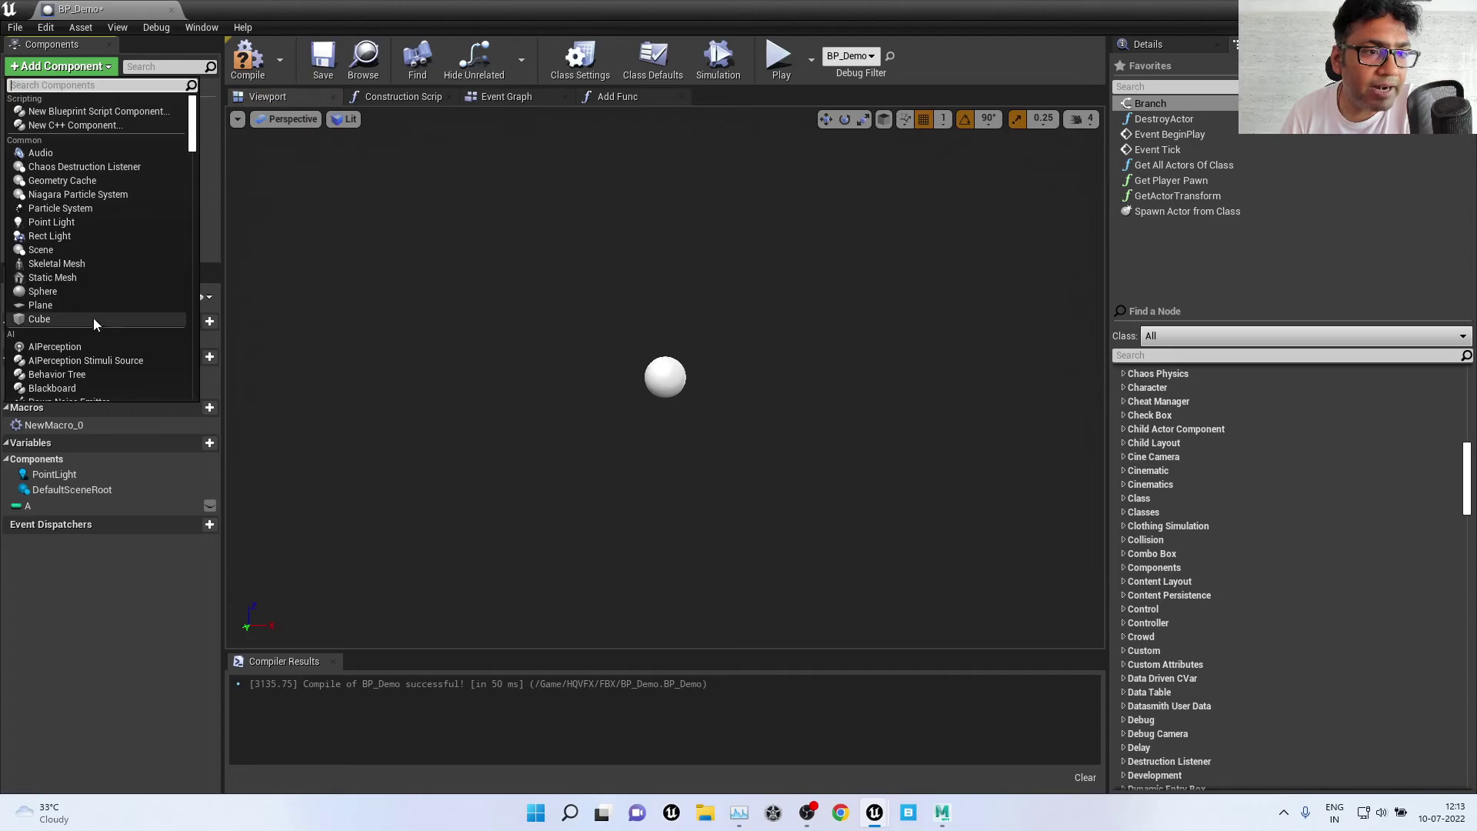
left_click(69, 305)
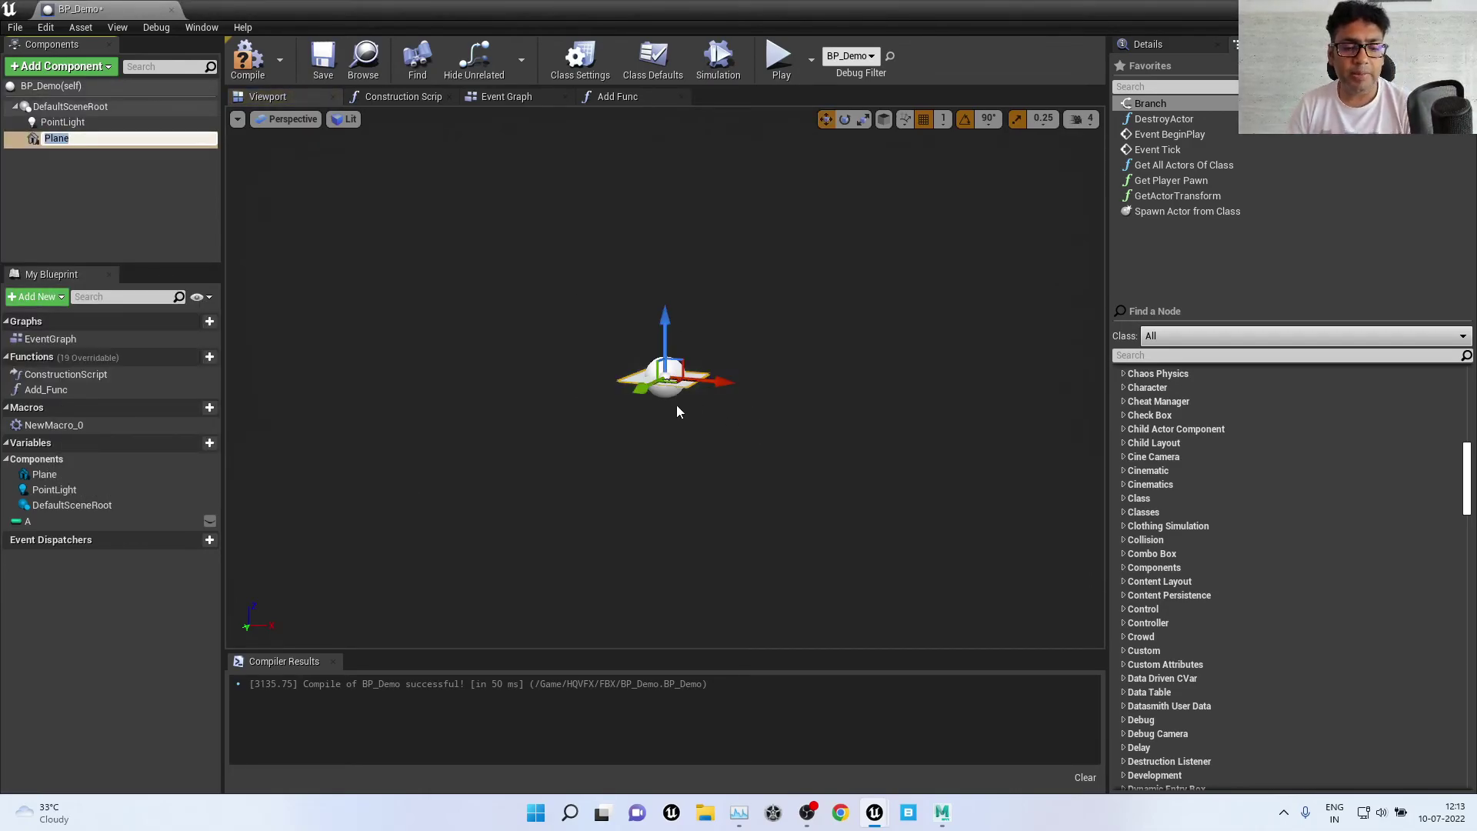
type("r")
key("Return")
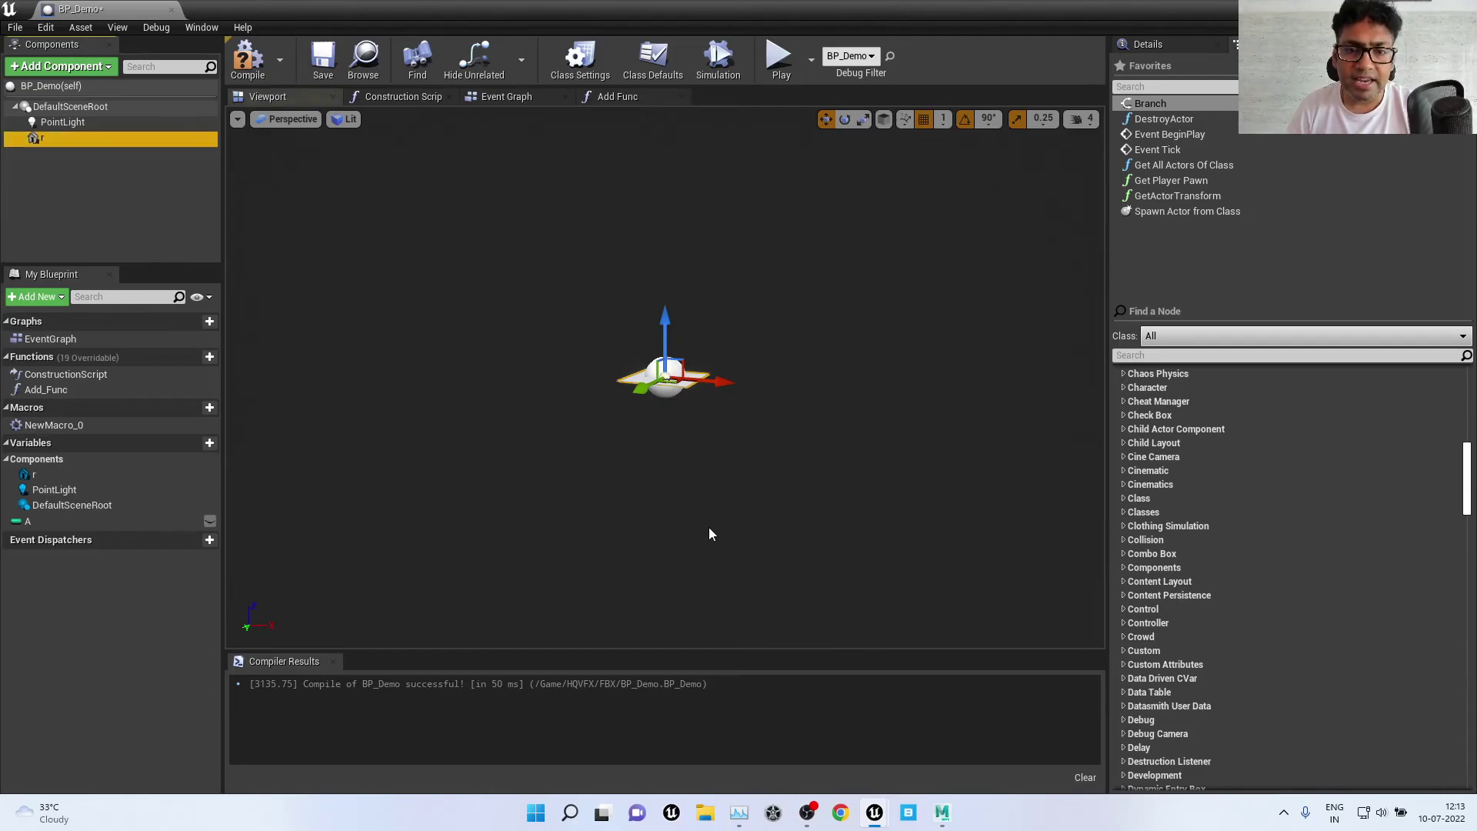
Step: Scale the plane up much larger with the scale gizmo
key("r")
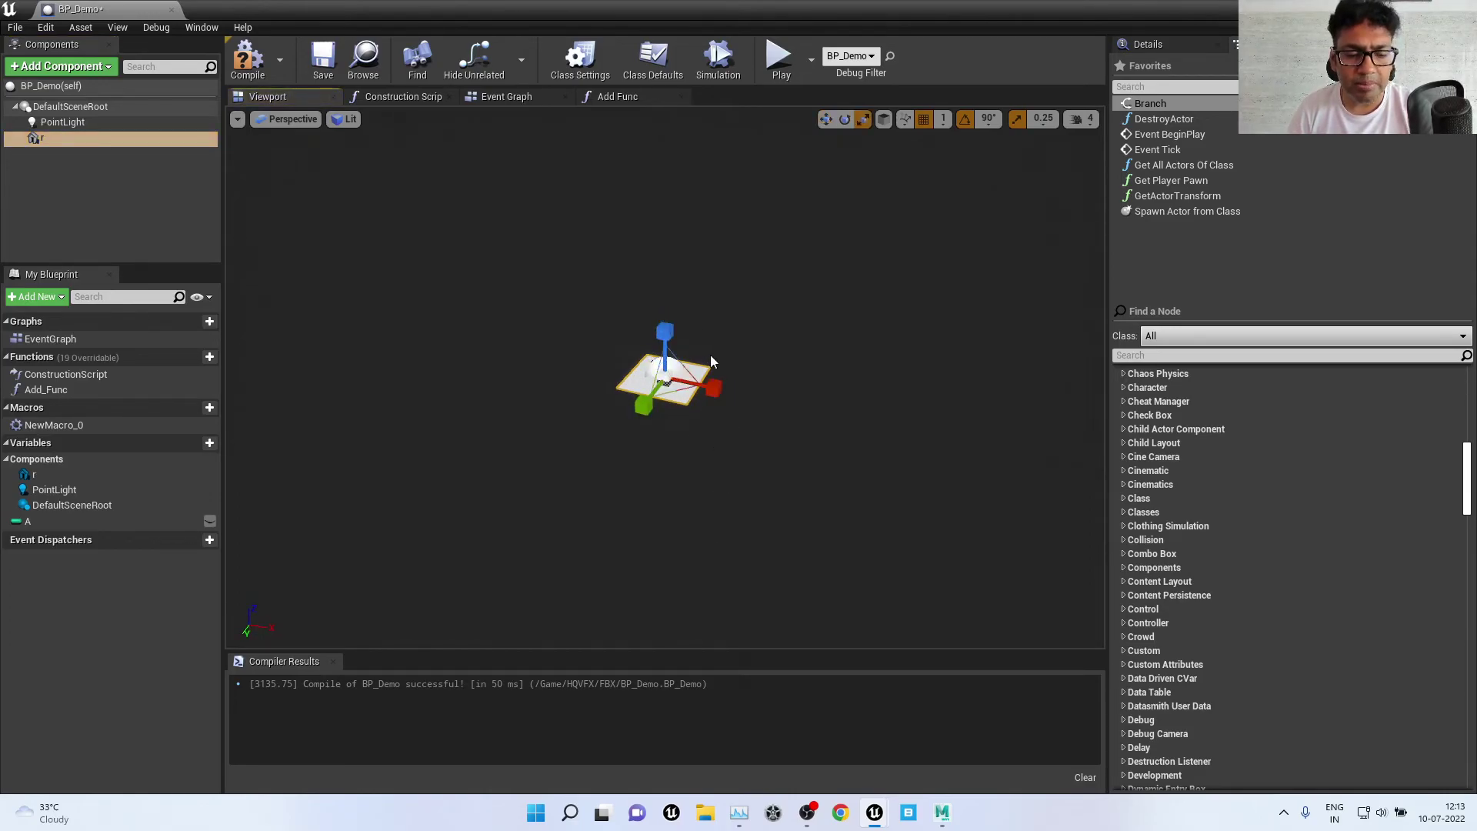
left_click_drag(665, 374, 770, 338)
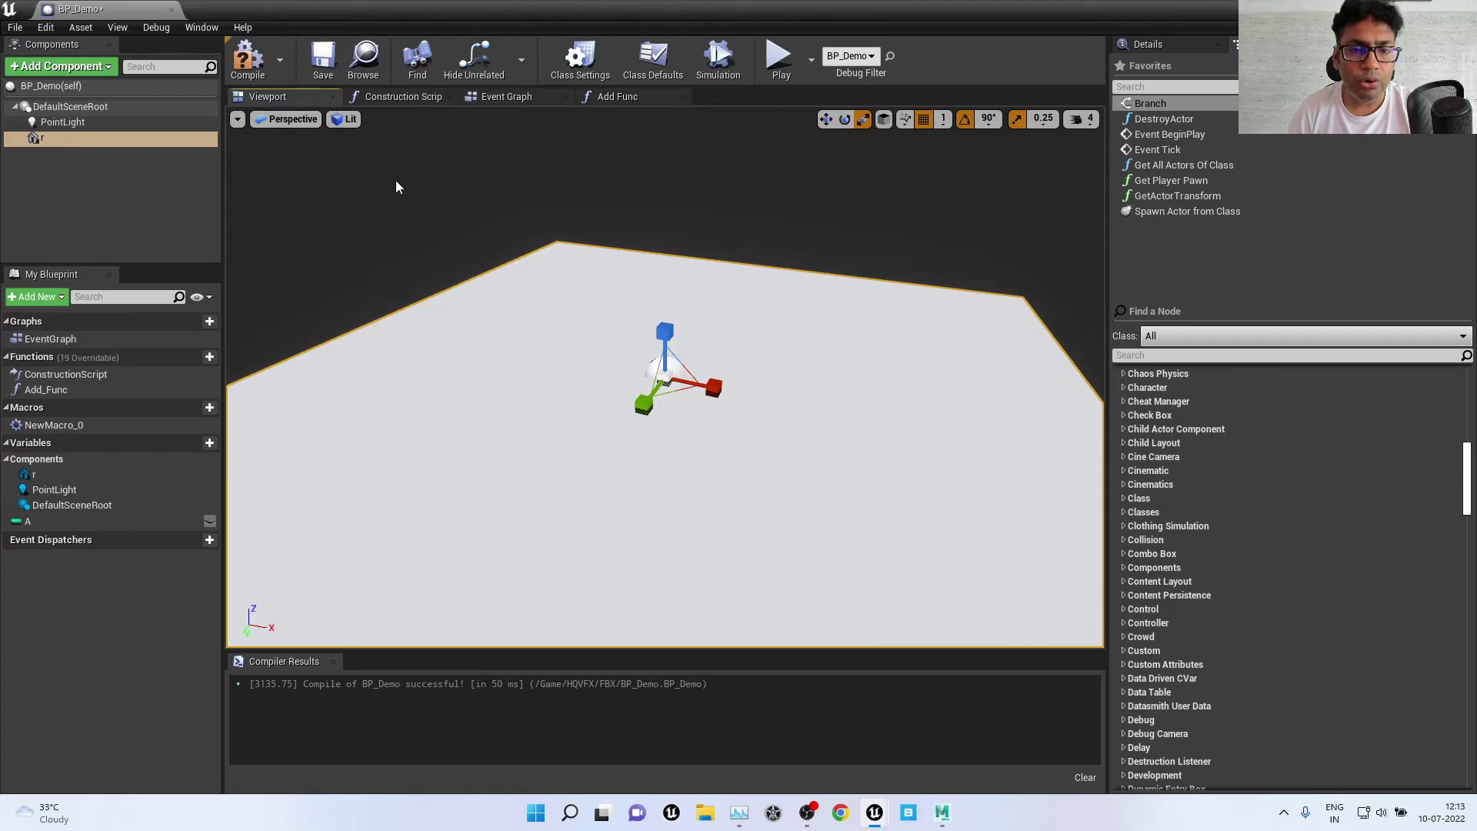
left_click(62, 122)
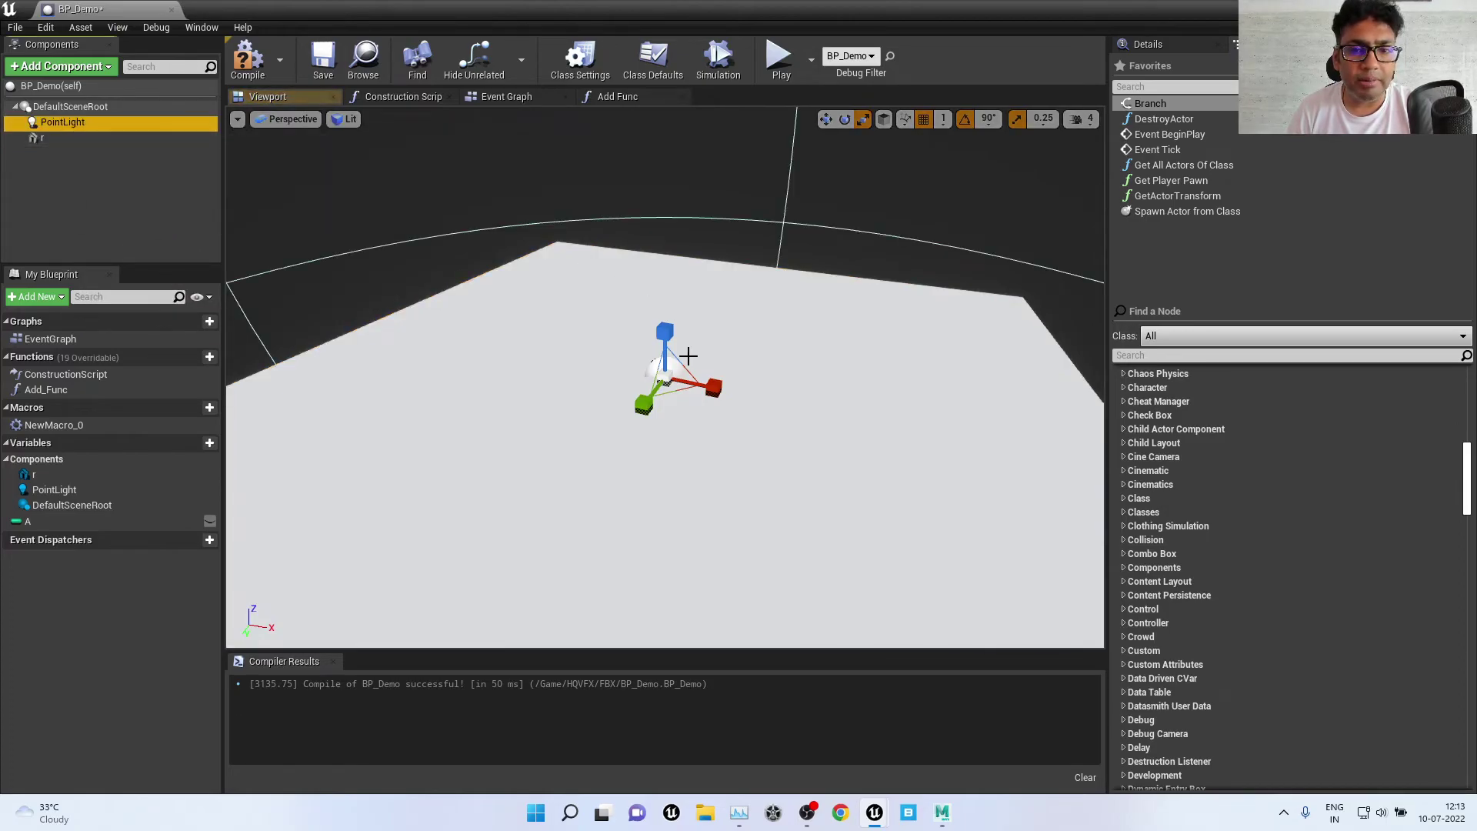
left_click_drag(671, 377, 667, 384)
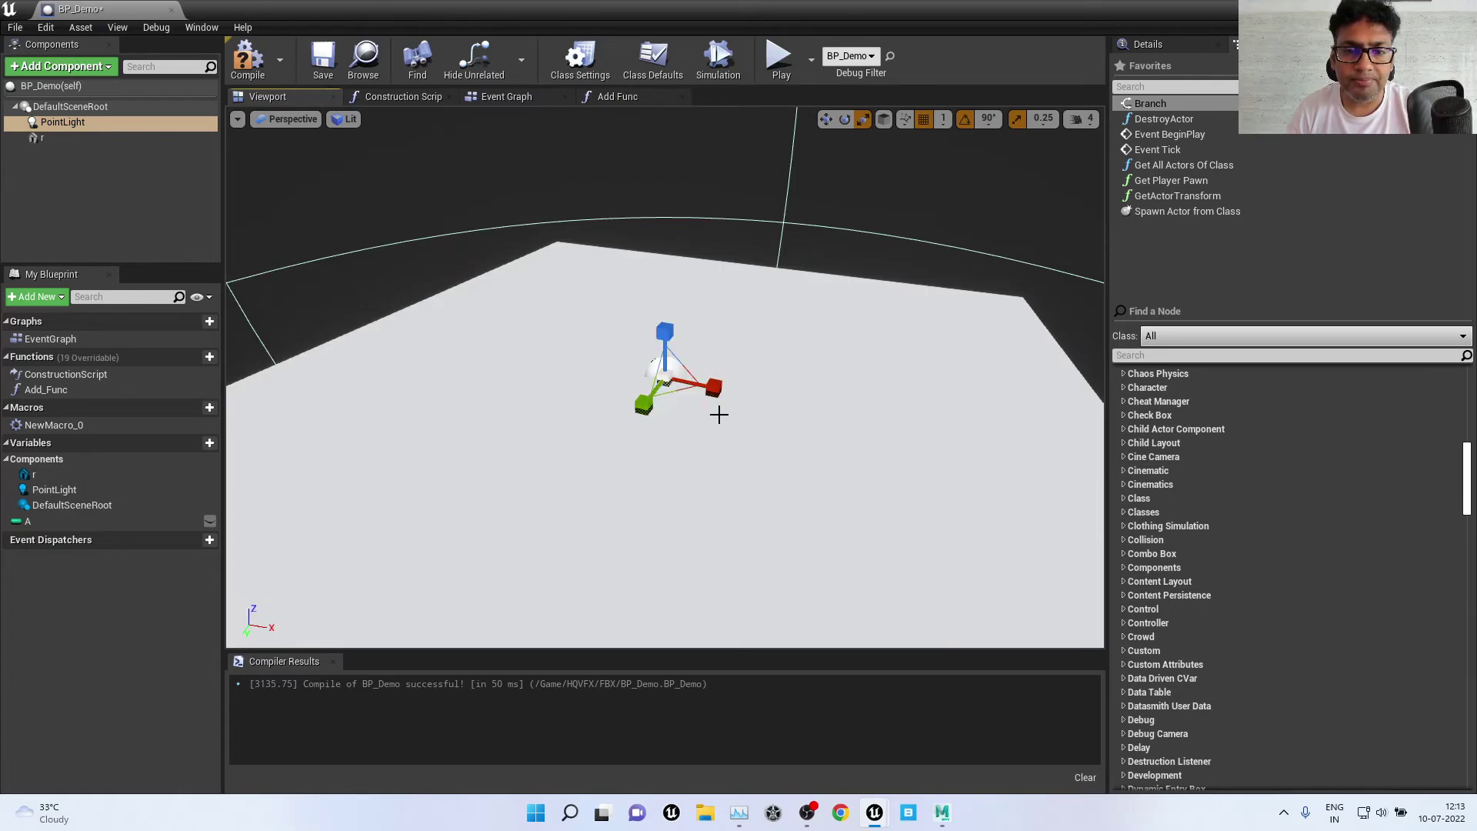
left_click(916, 518)
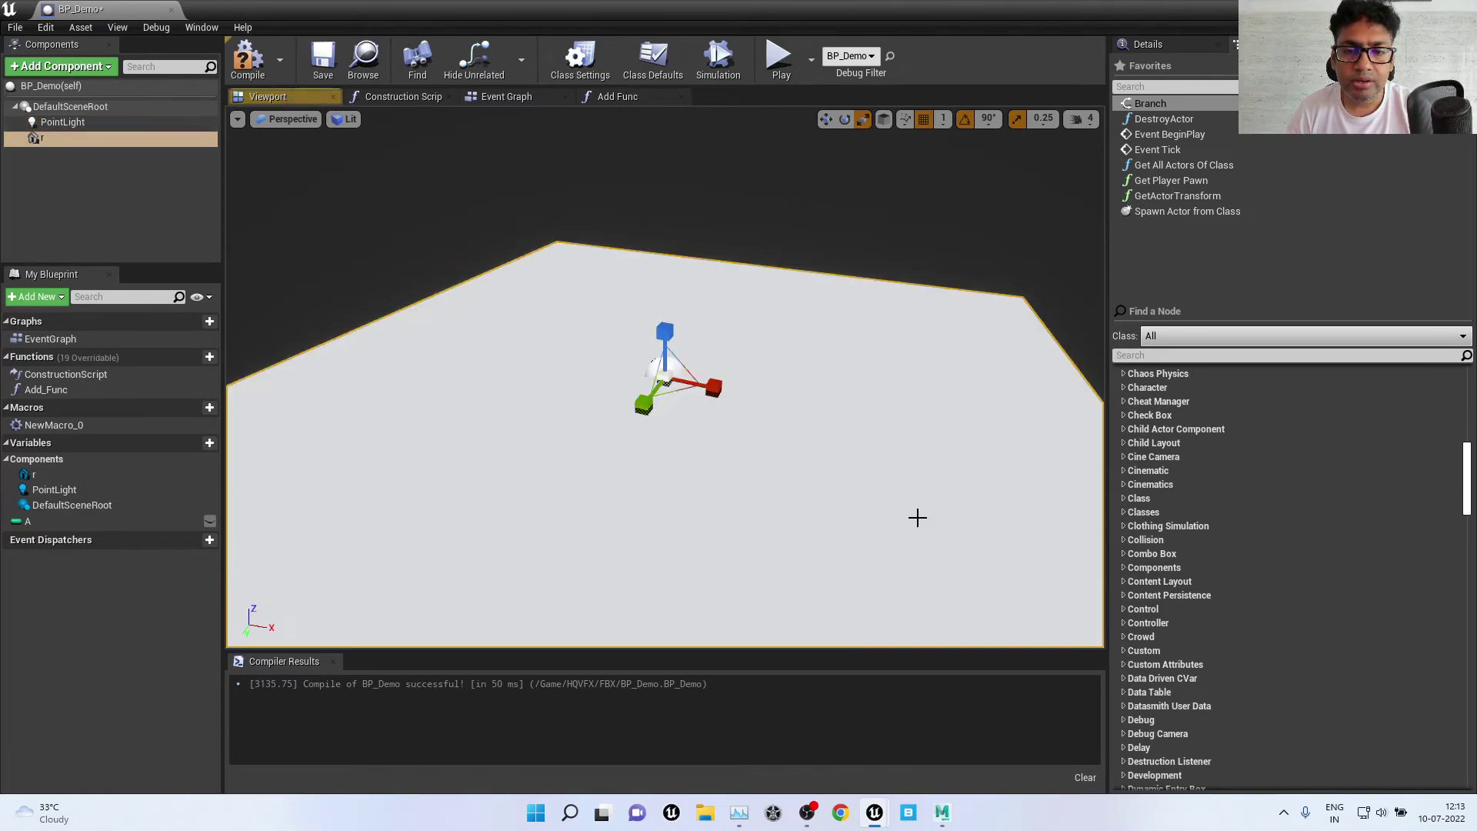
scroll(900, 567, "down", 3)
scroll(900, 567, "down", 1)
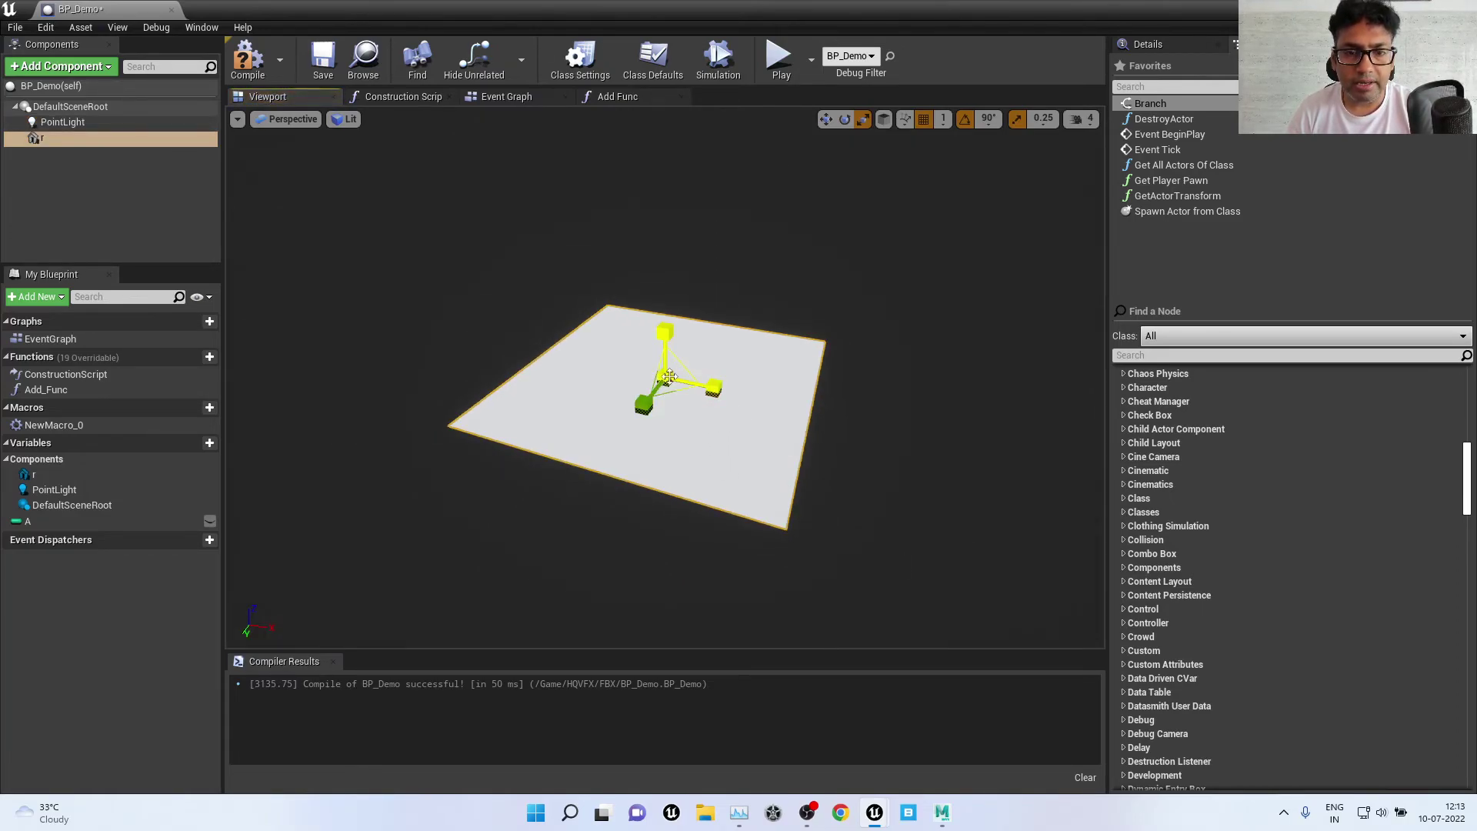
left_click_drag(684, 394, 477, 208)
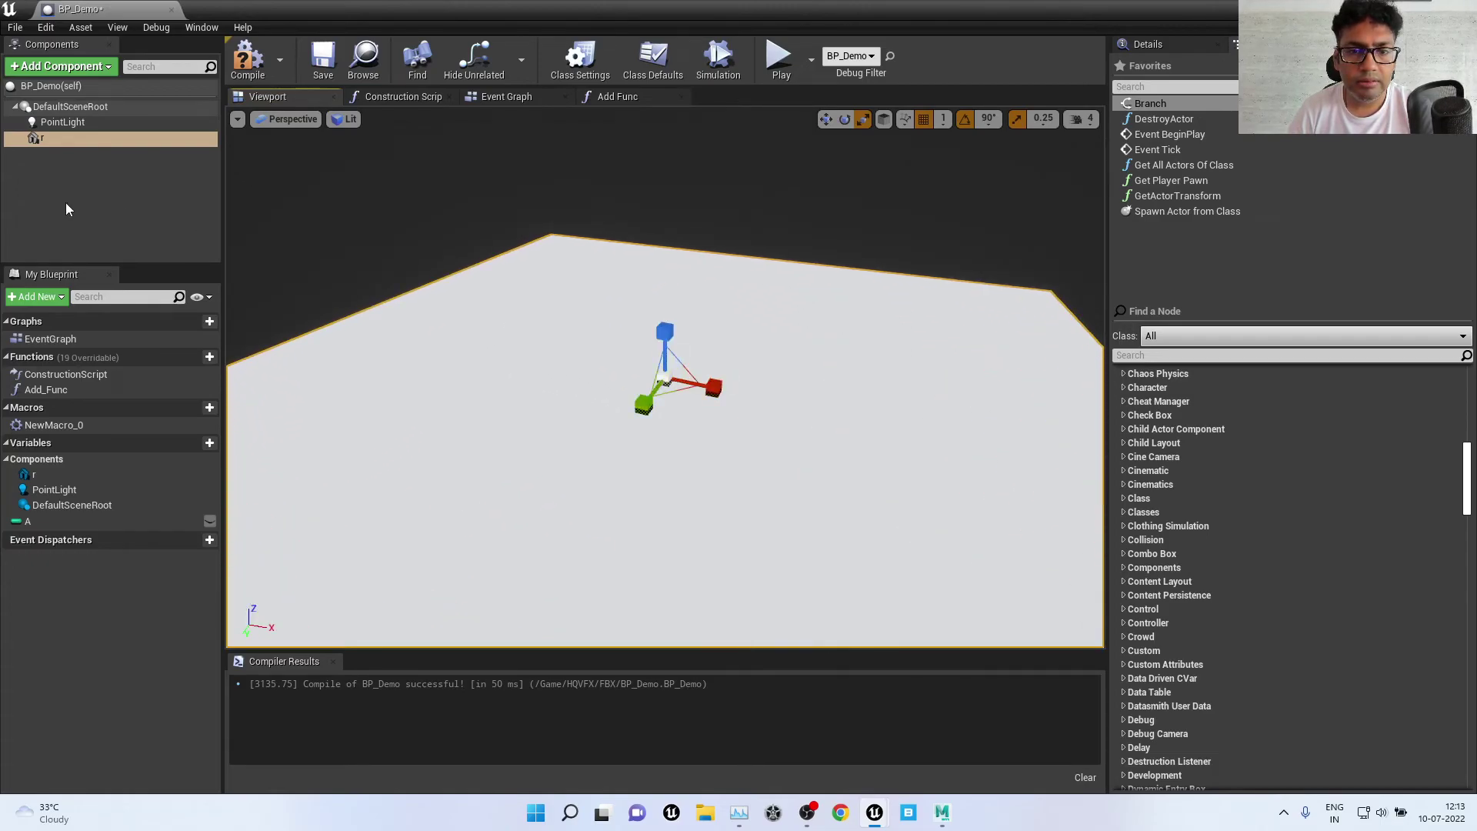
left_click(343, 118)
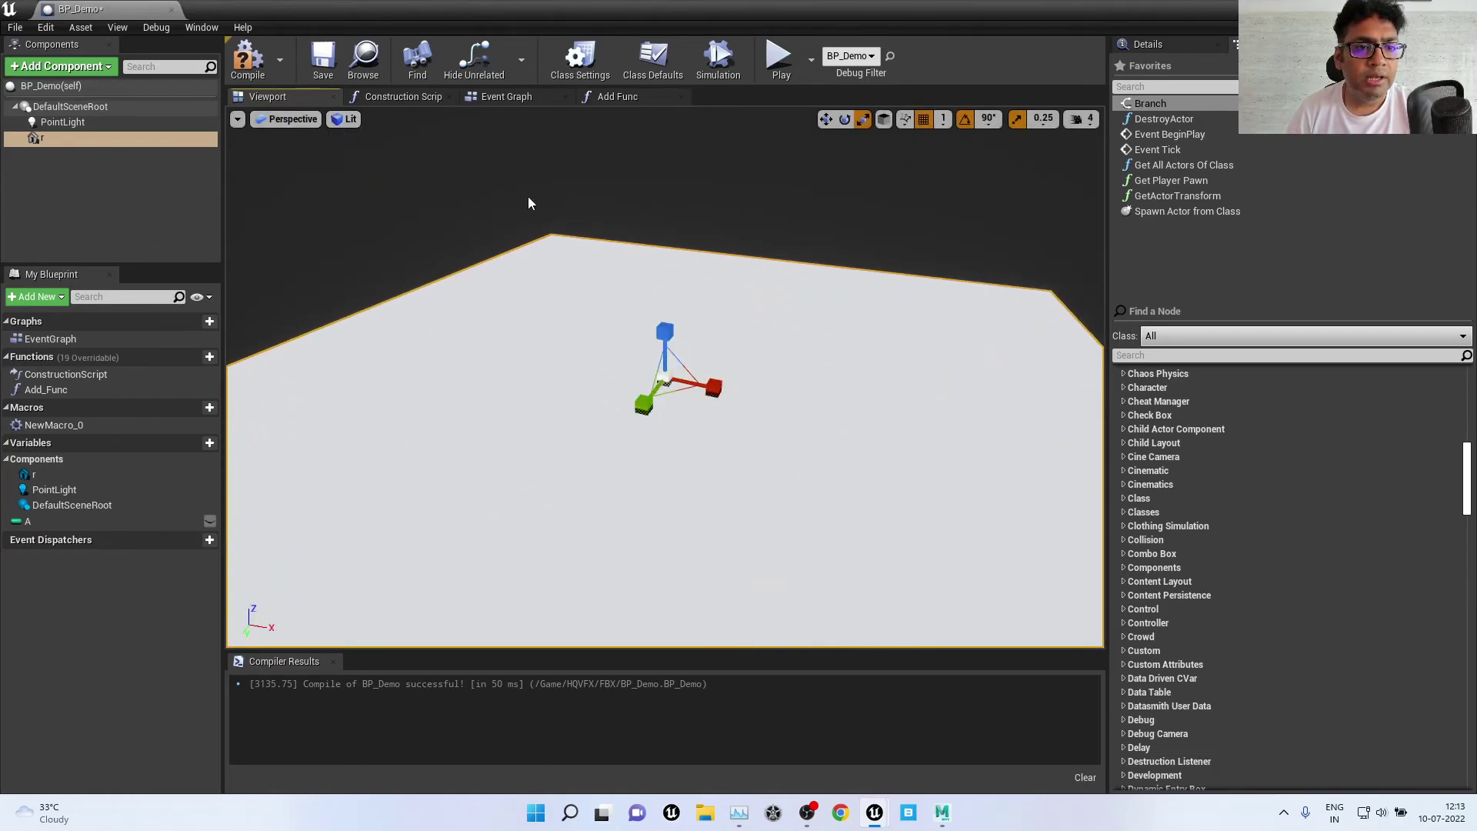
right_click_drag(528, 196, 527, 154)
Step: Raise the point light along Z so it sits above the plane
left_click(85, 121)
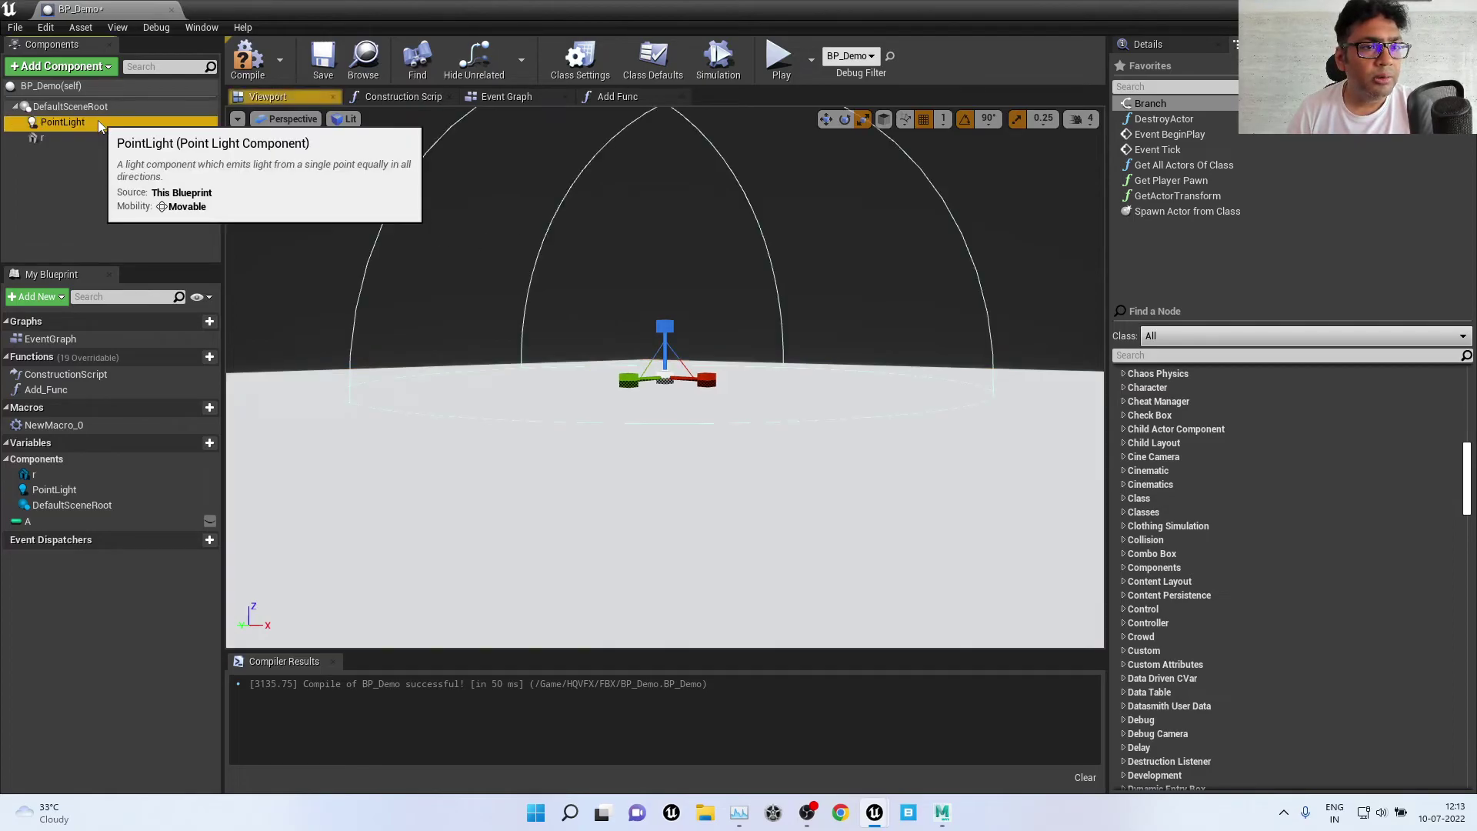
left_click(667, 335)
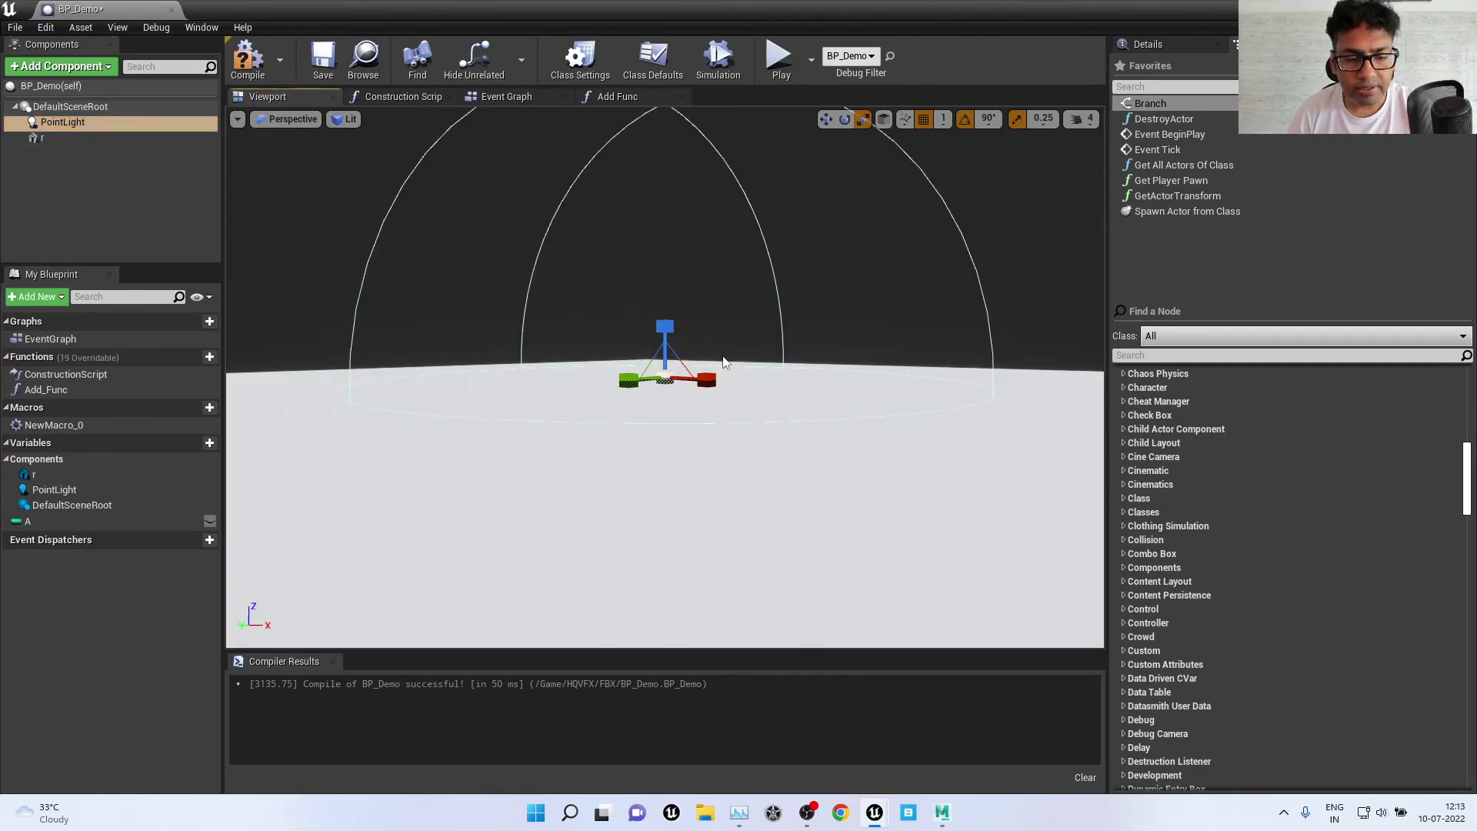
left_click_drag(671, 329, 670, 203)
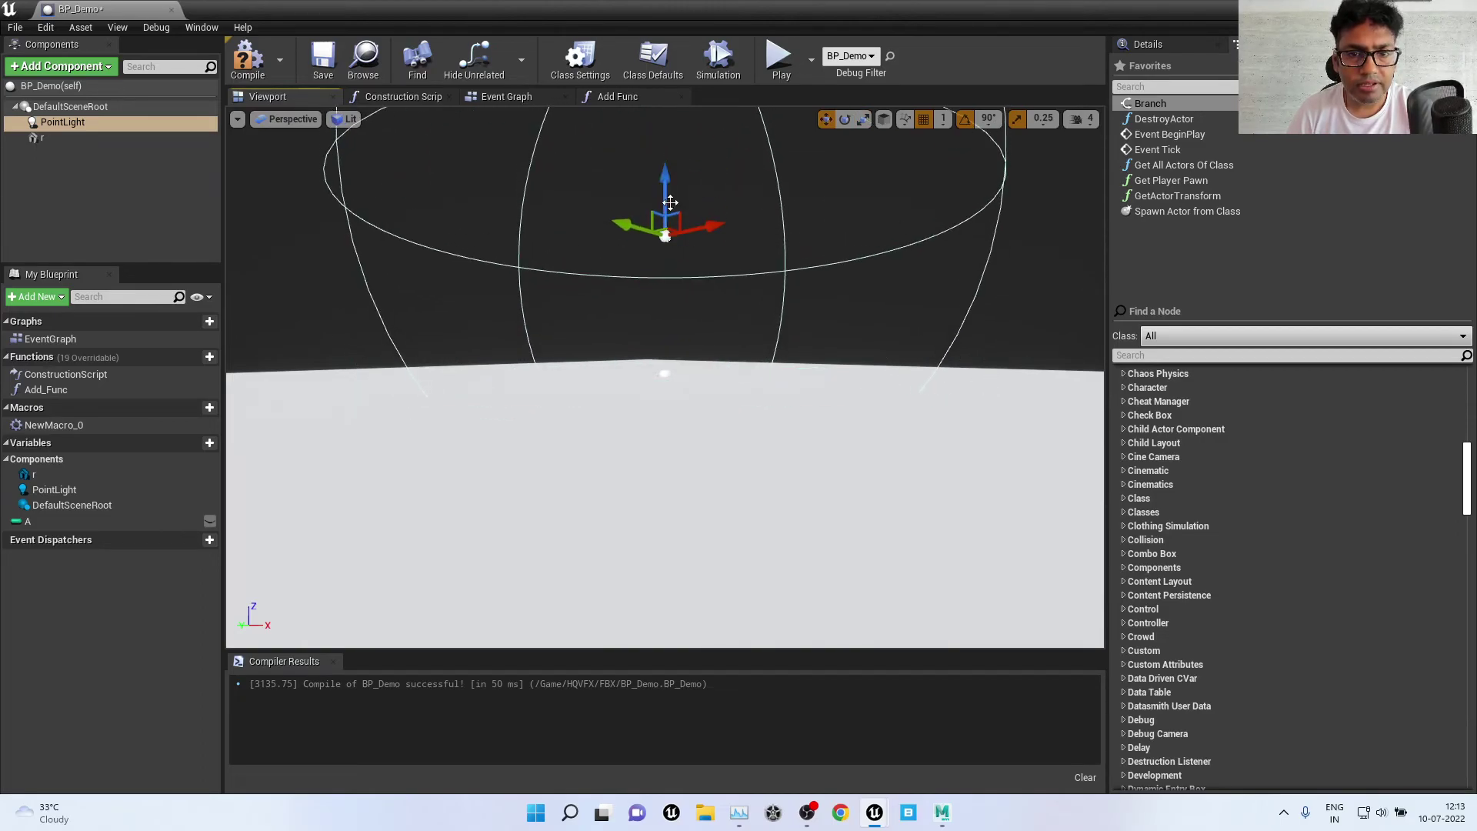
left_click_drag(823, 306, 777, 308)
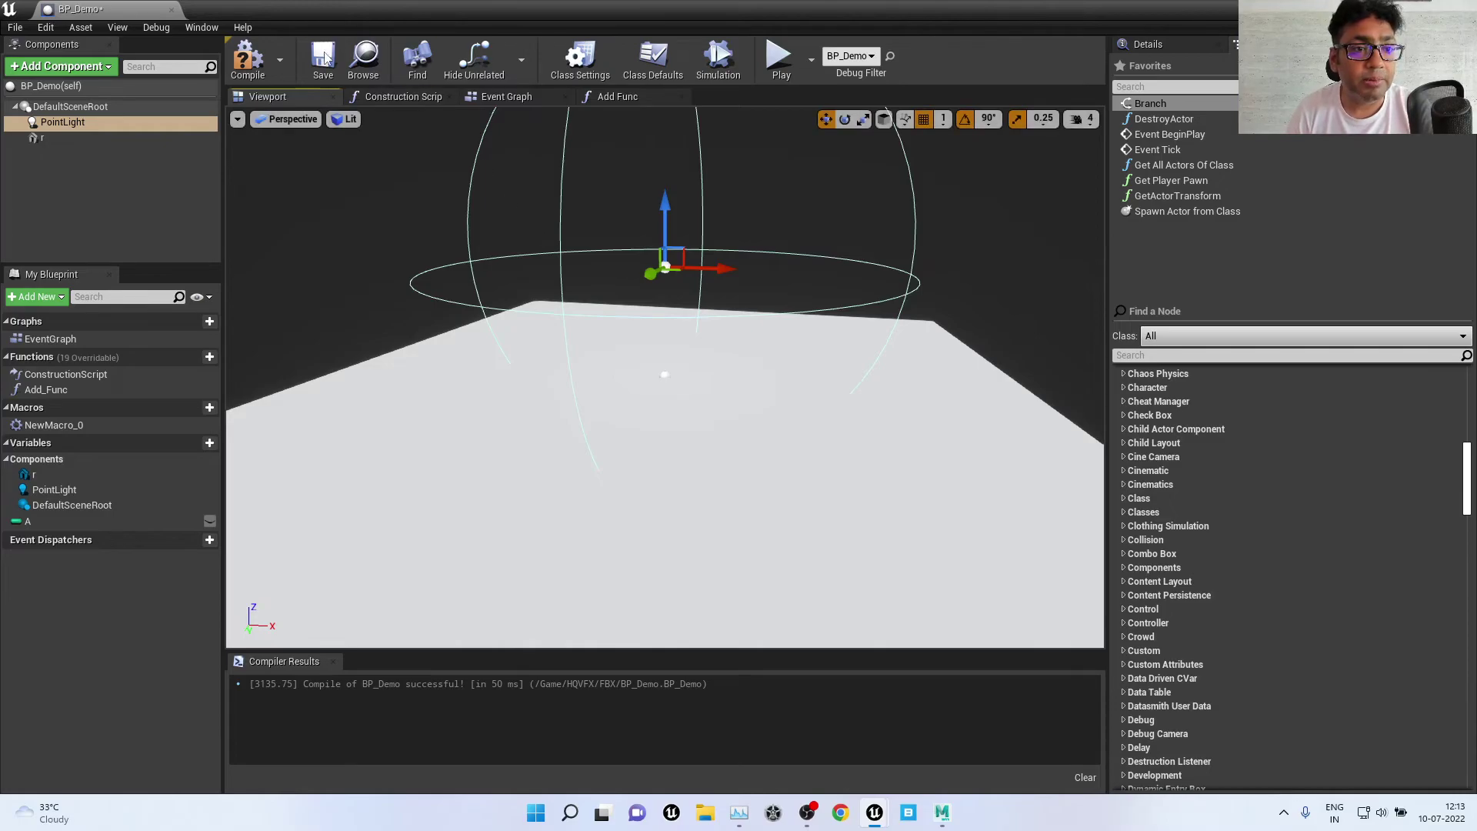
left_click(63, 121)
Step: In the Event Graph, move the Branch node right and select the PointLight component
left_click(514, 99)
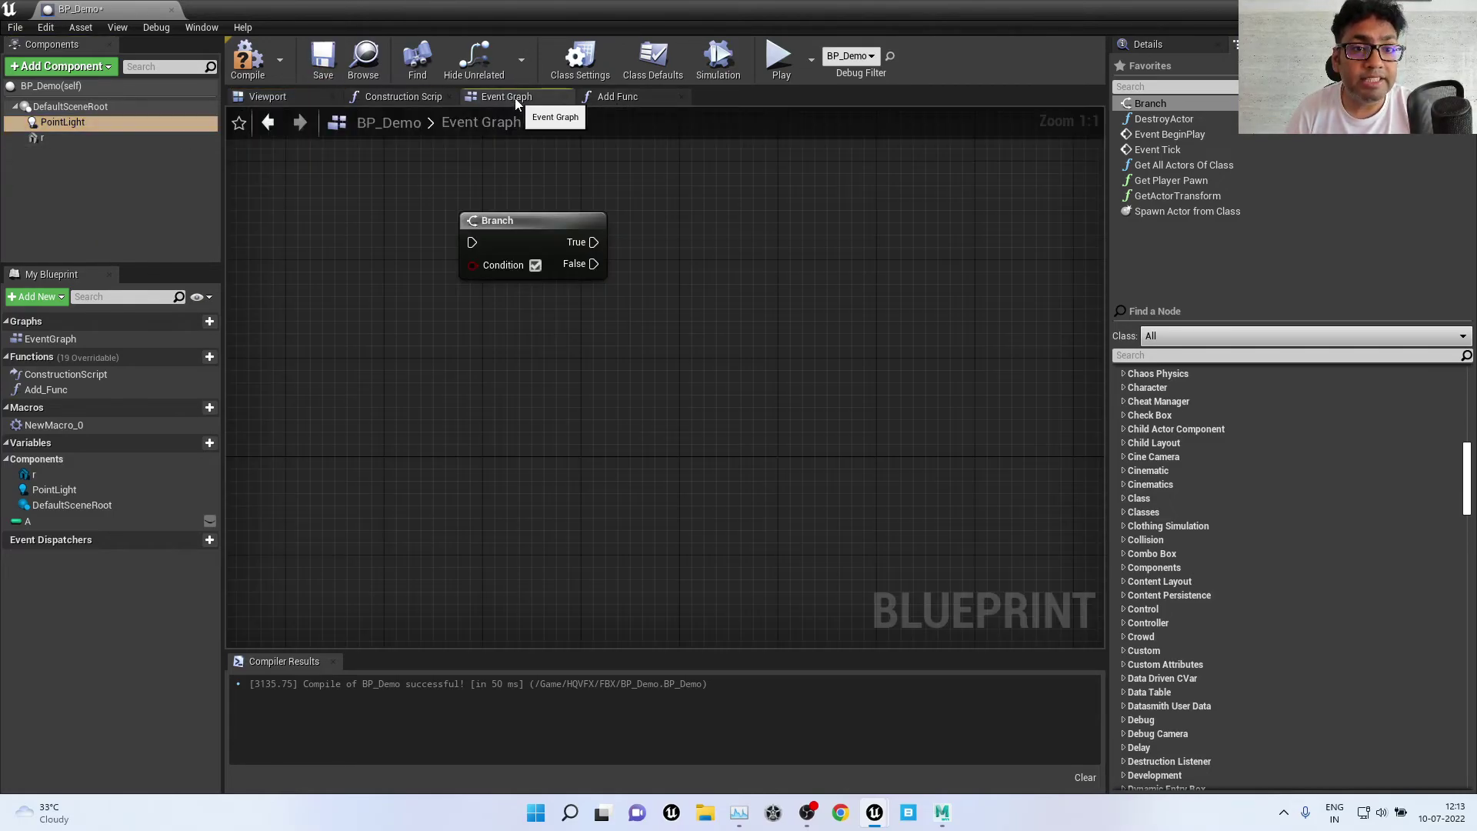
left_click_drag(549, 223, 743, 207)
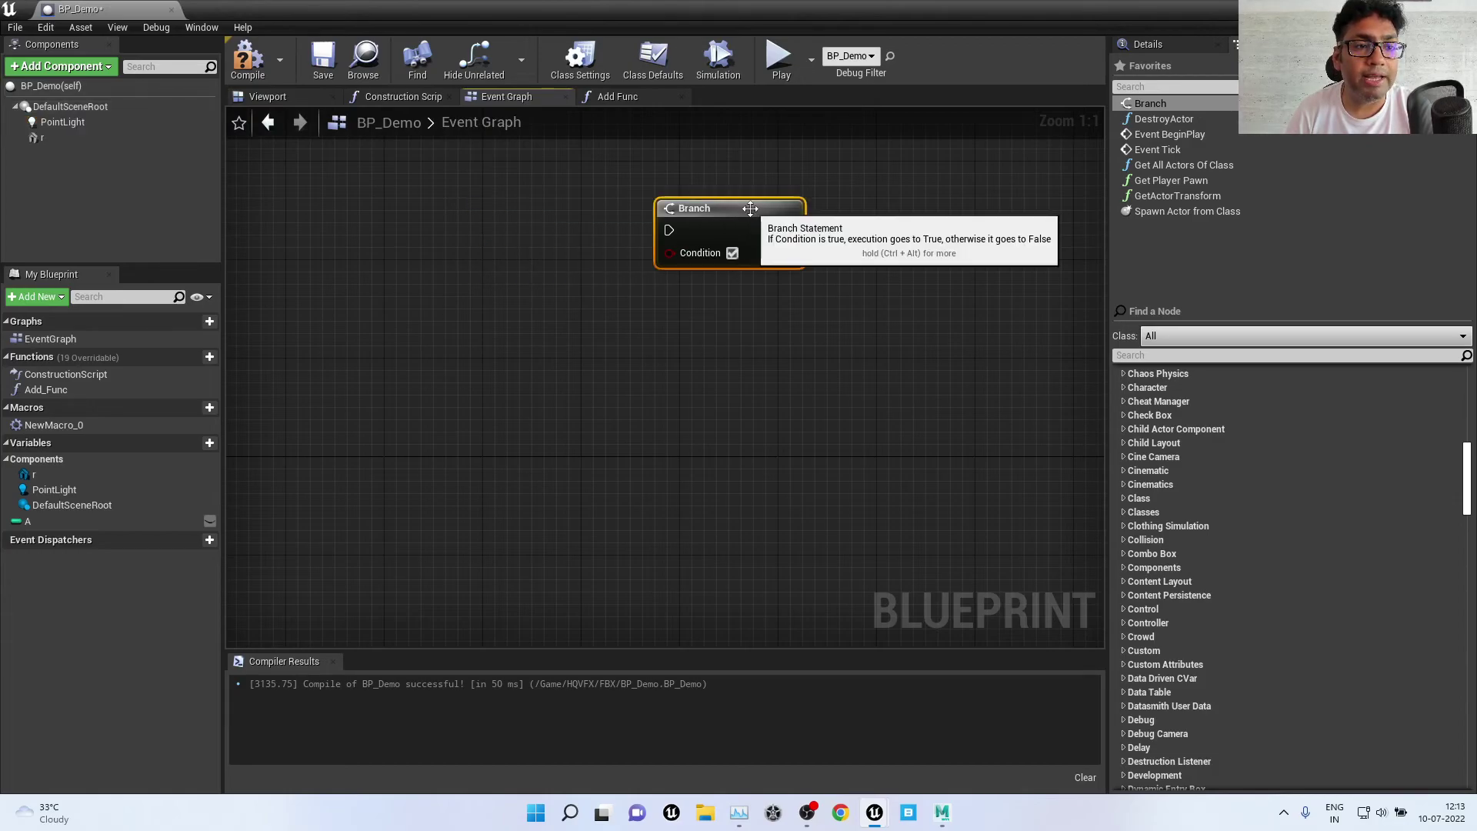
left_click(344, 227)
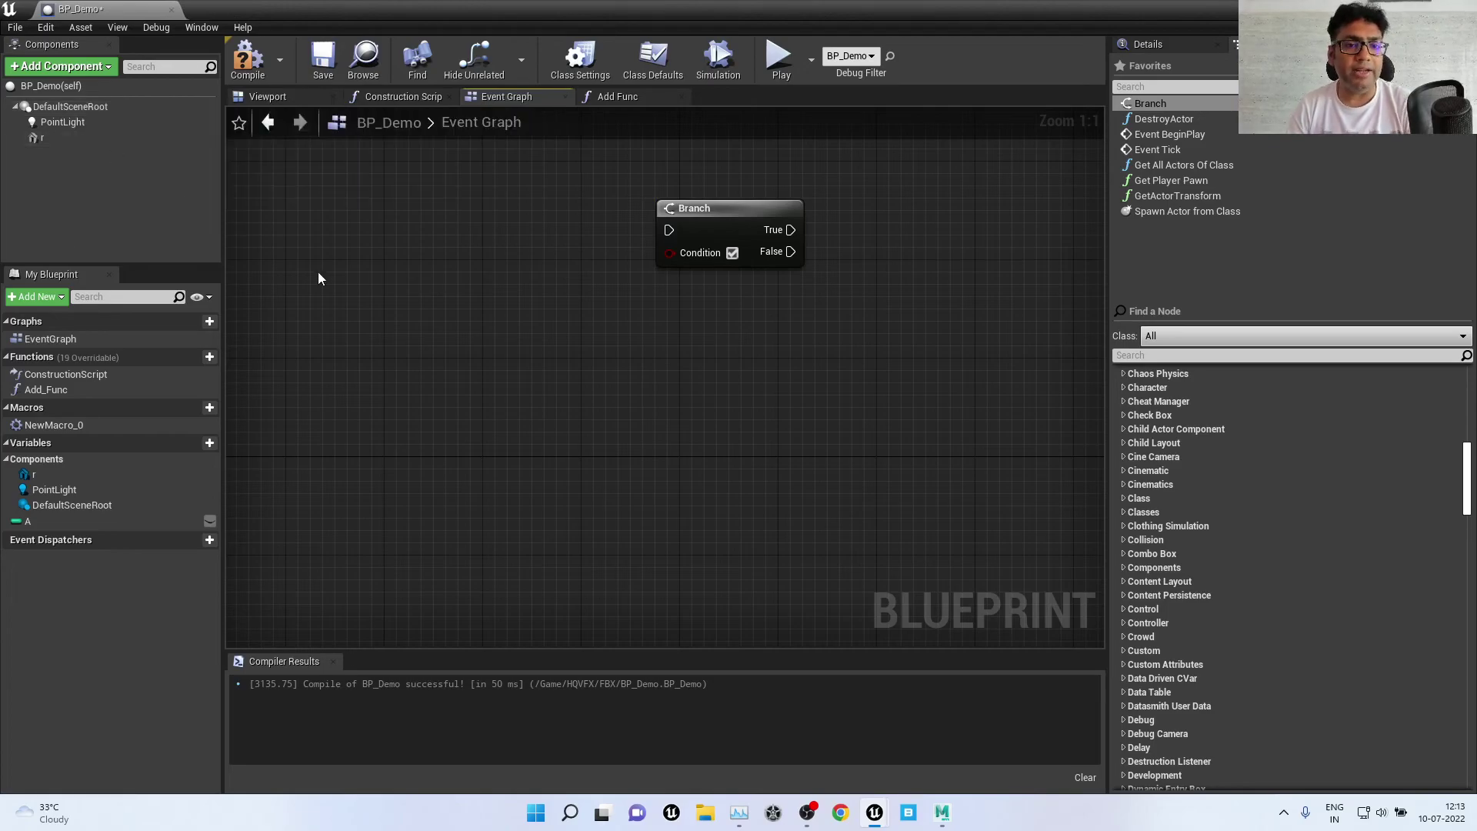
left_click(66, 121)
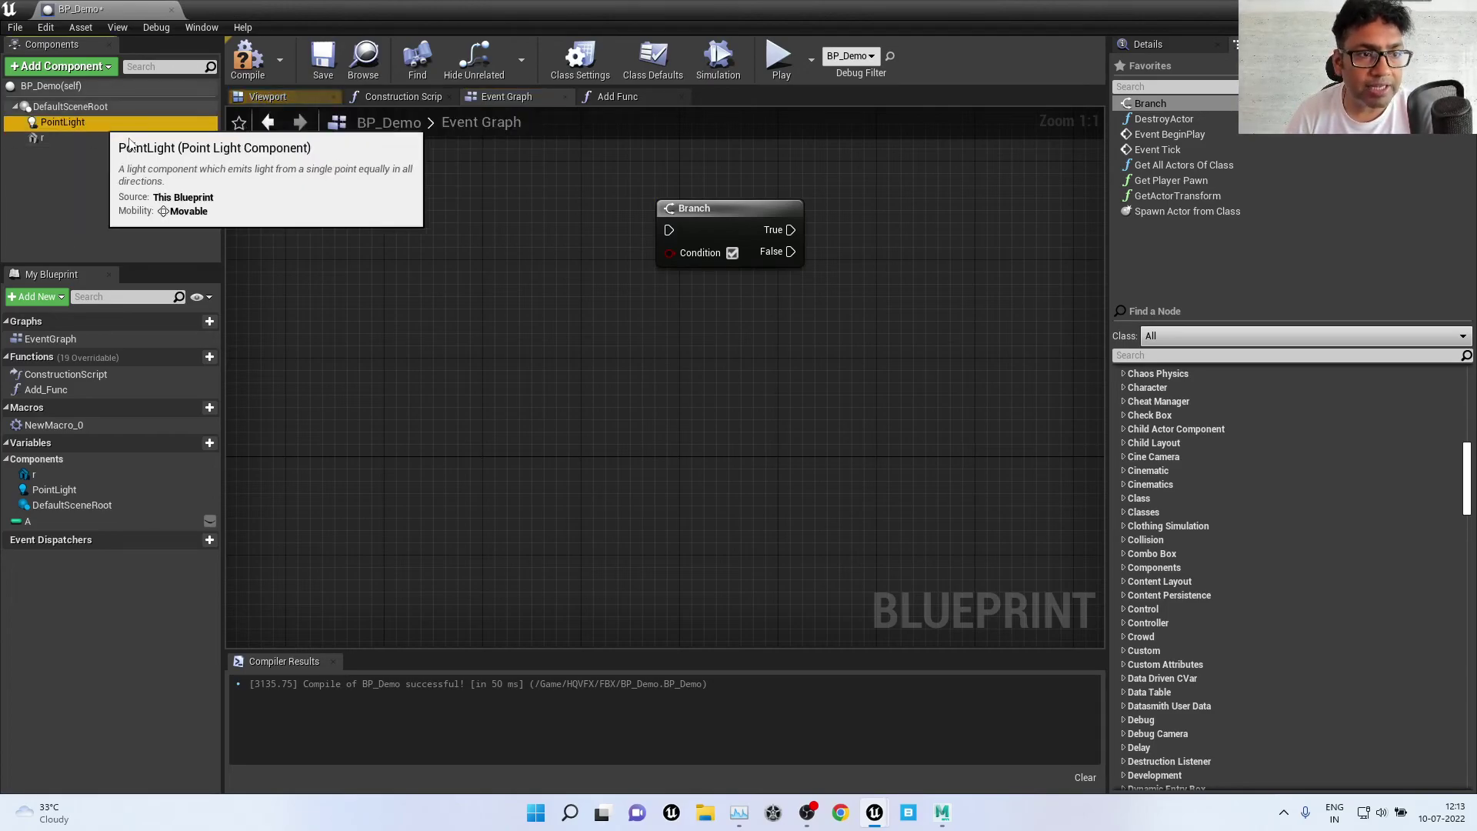
Step: Add an Is Visible node for the Point Light from the Rendering > Lighting functions
right_click(380, 253)
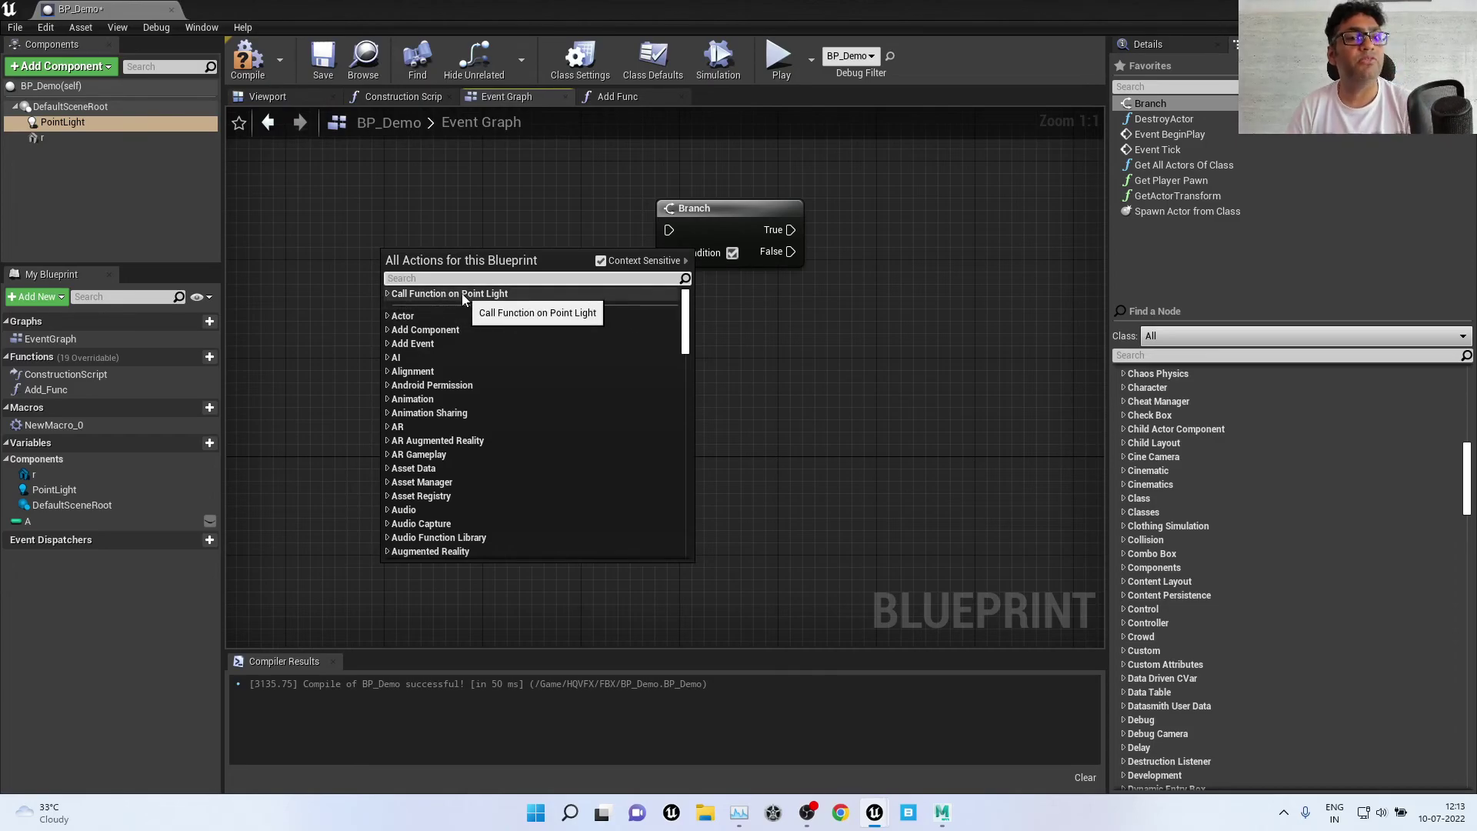
left_click(387, 293)
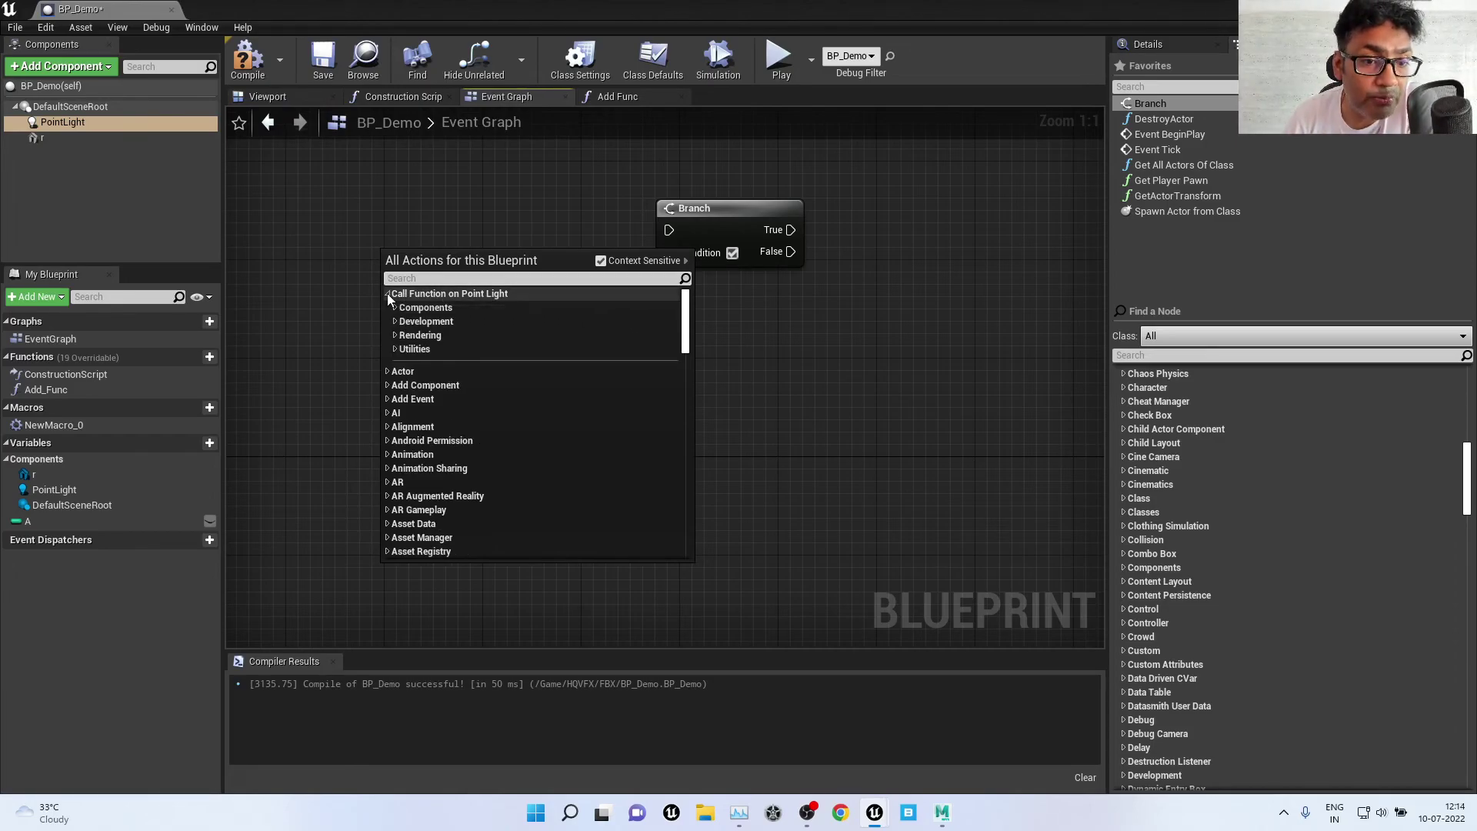
left_click(395, 336)
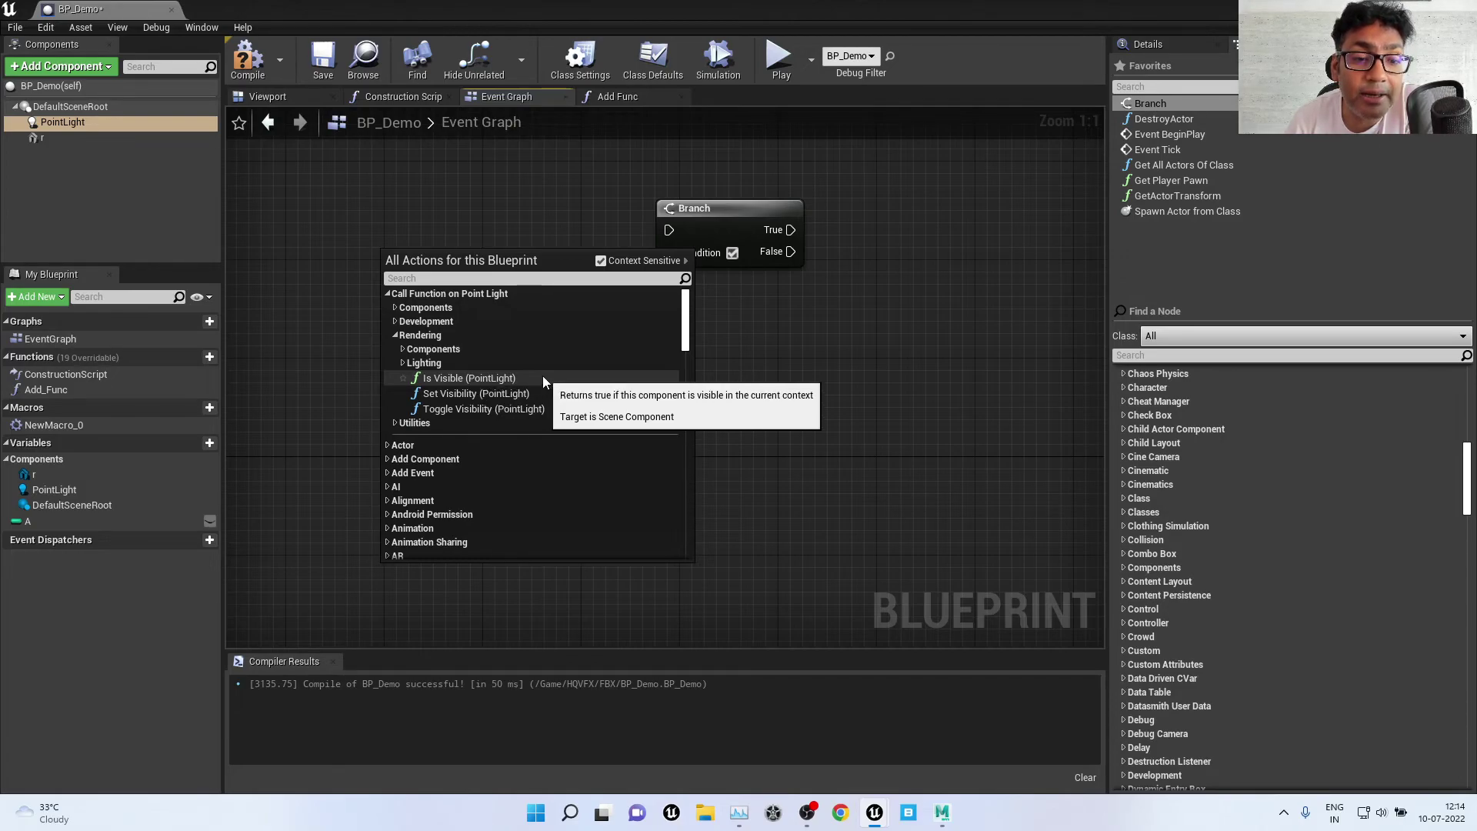
left_click(395, 307)
left_click(394, 307)
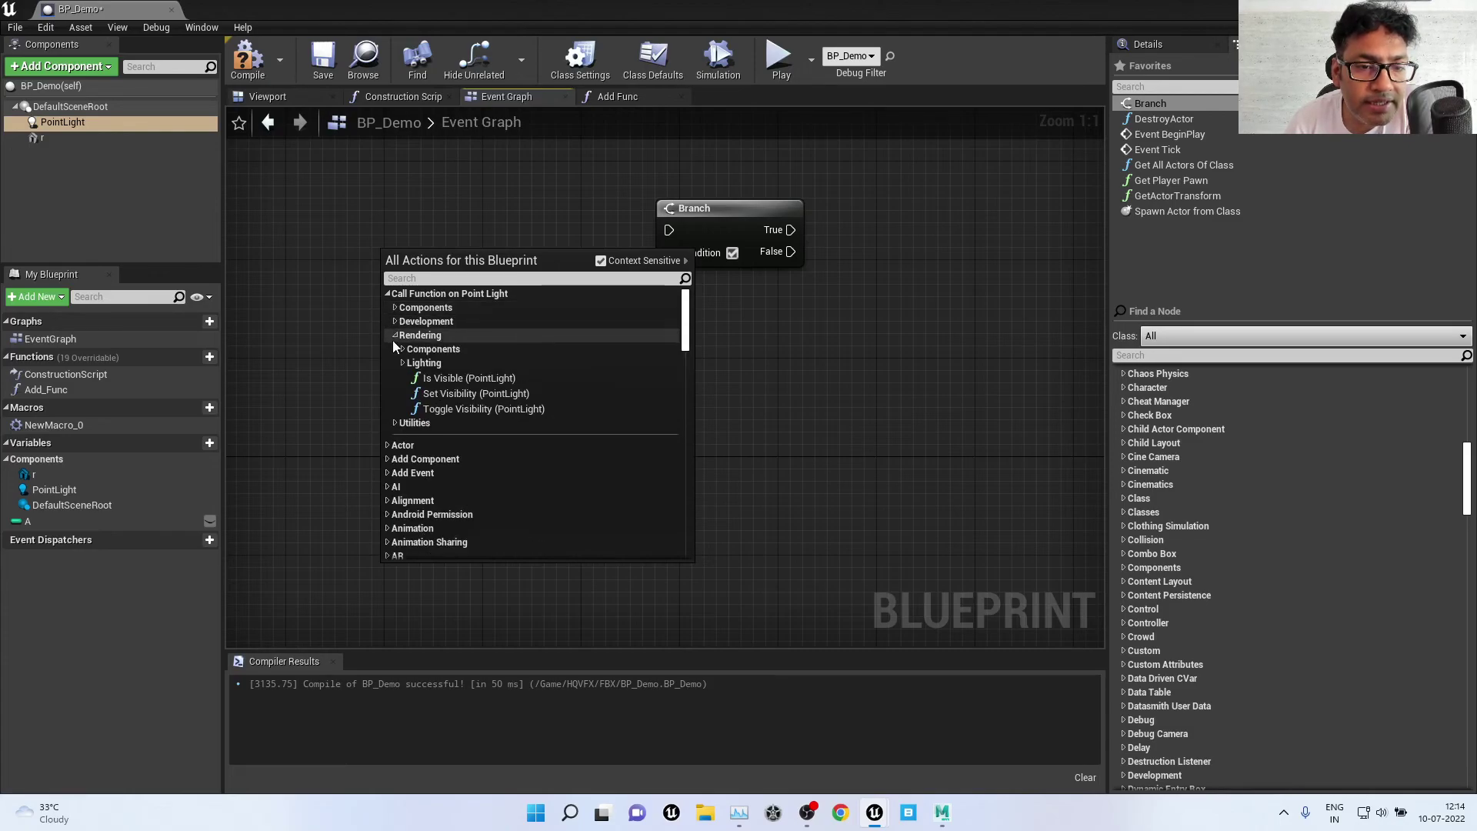
left_click(396, 323)
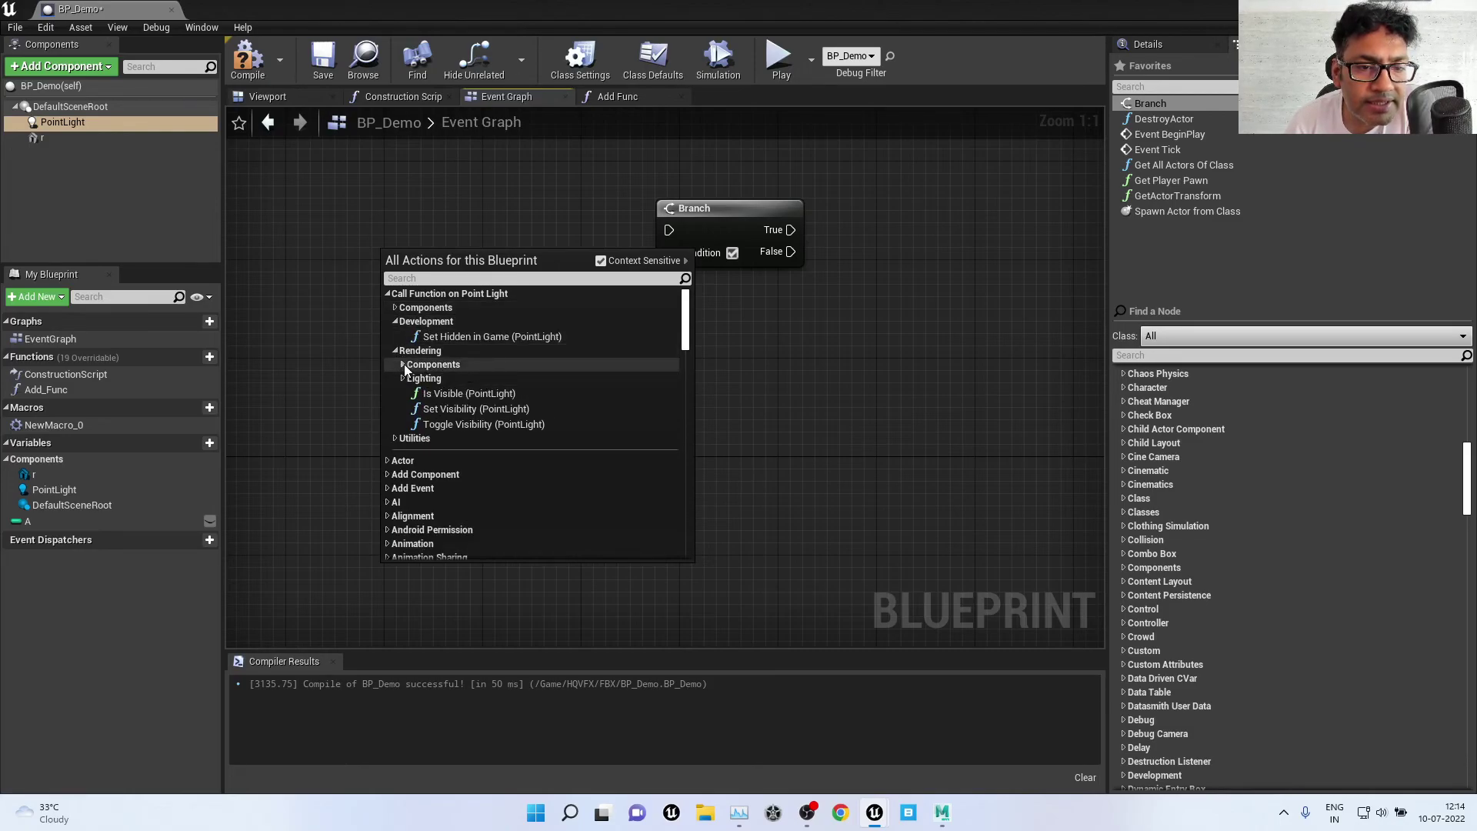
left_click(403, 364)
left_click(410, 378)
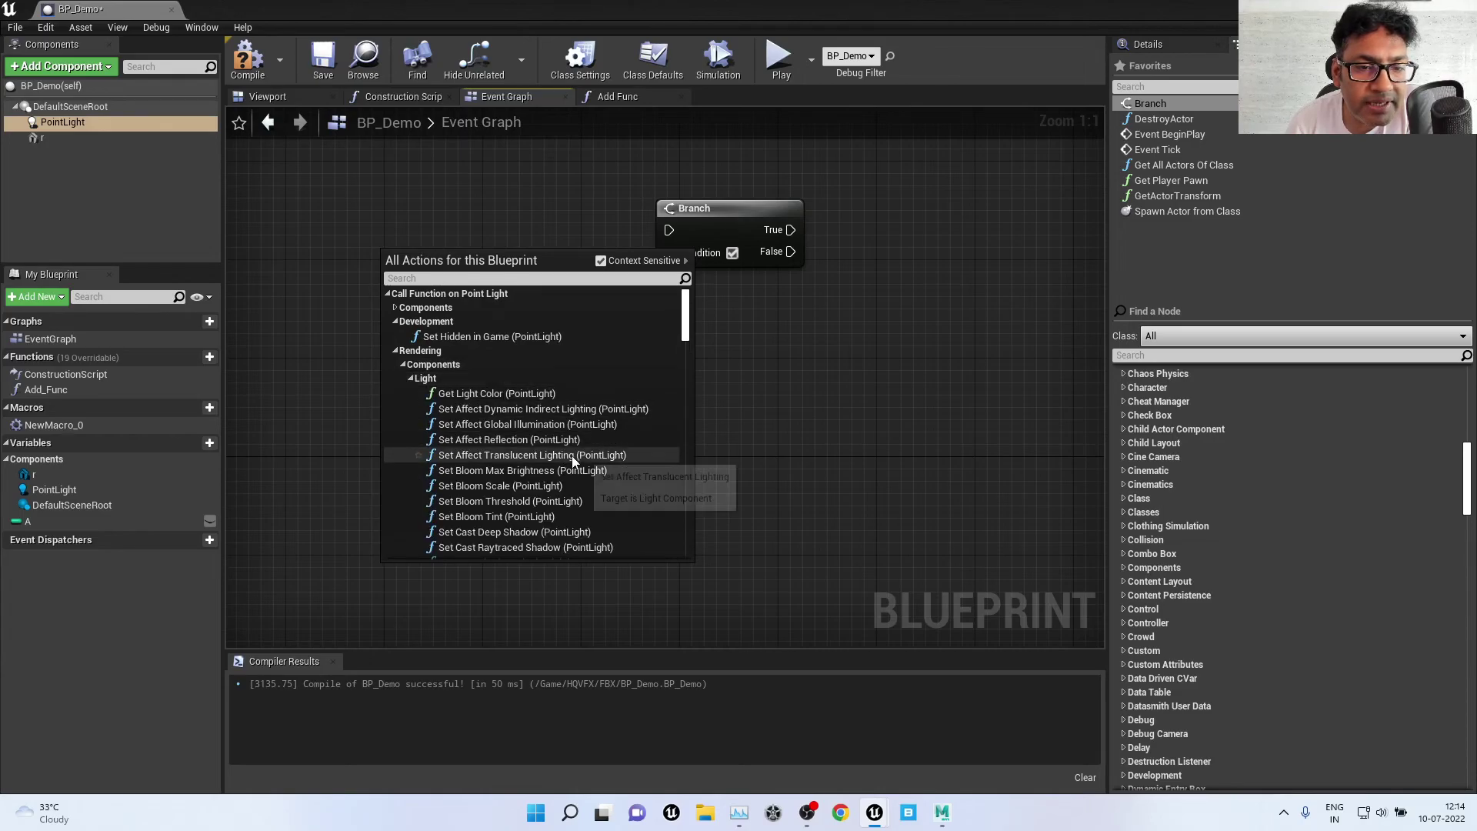
scroll(570, 457, "down", 3)
scroll(570, 457, "down", 2)
scroll(570, 459, "down", 5)
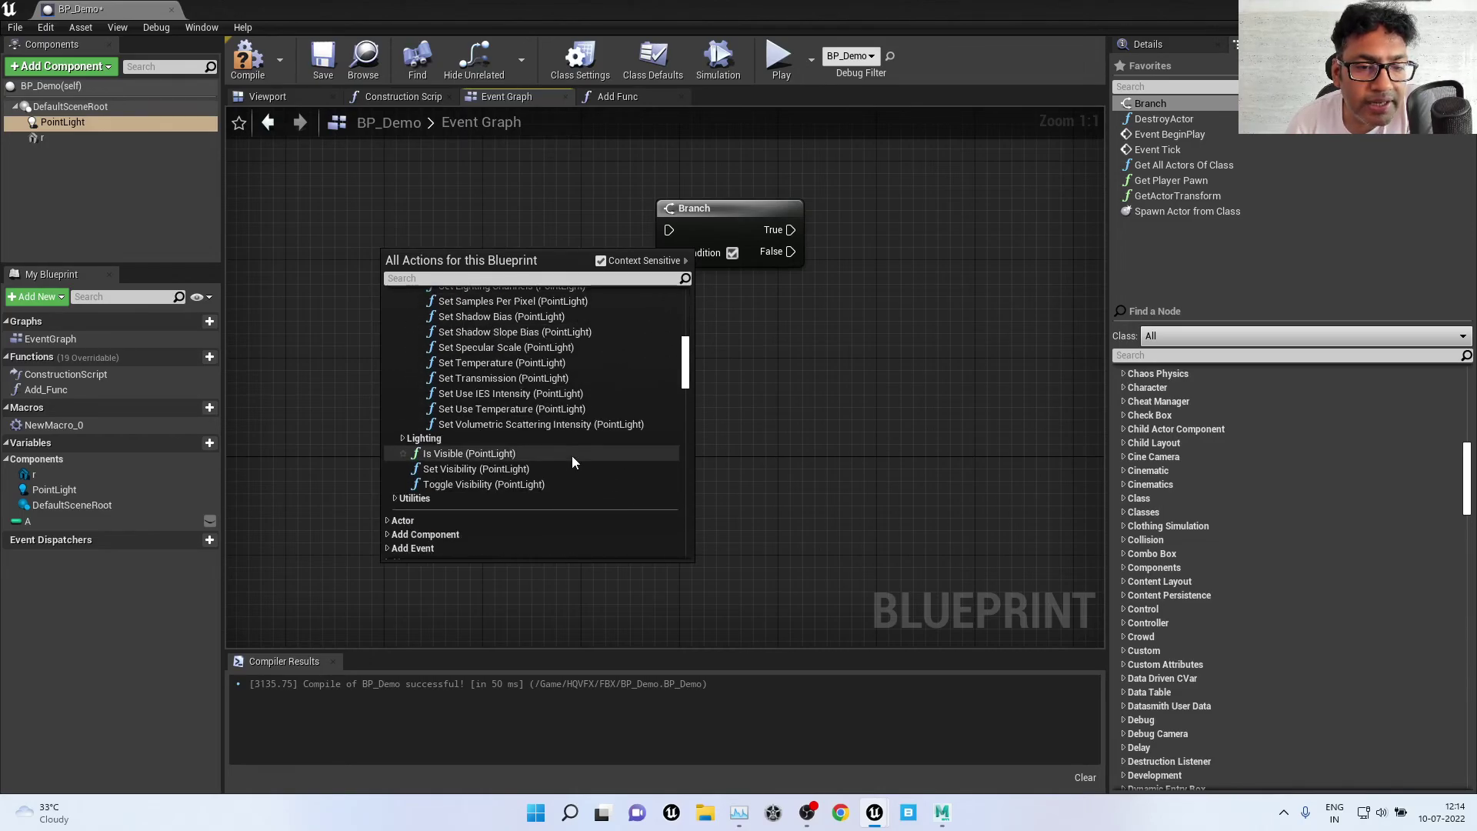
scroll(572, 462, "up", 1)
scroll(572, 462, "up", 2)
scroll(572, 462, "up", 2)
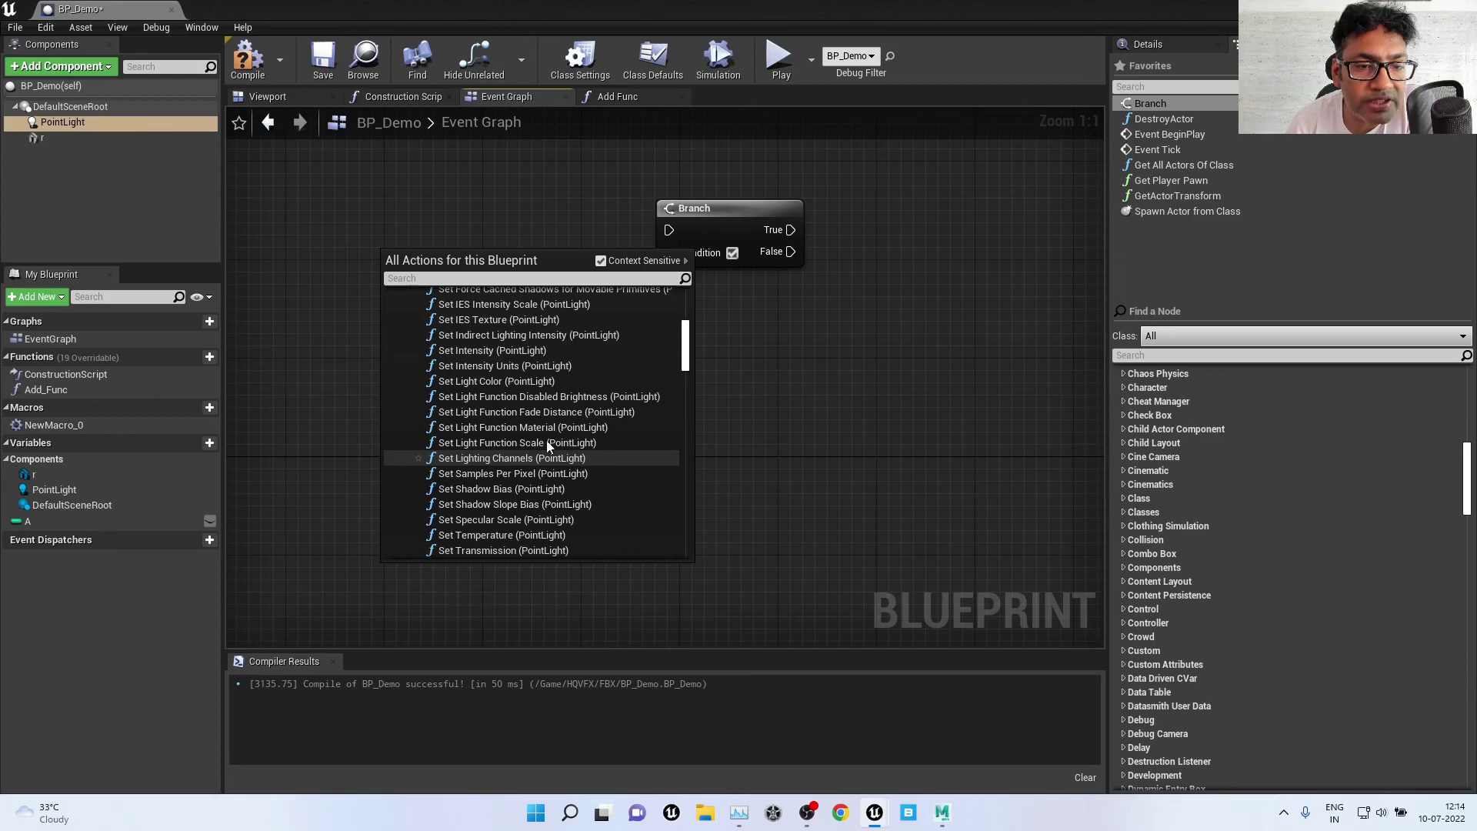
scroll(545, 429, "down", 4)
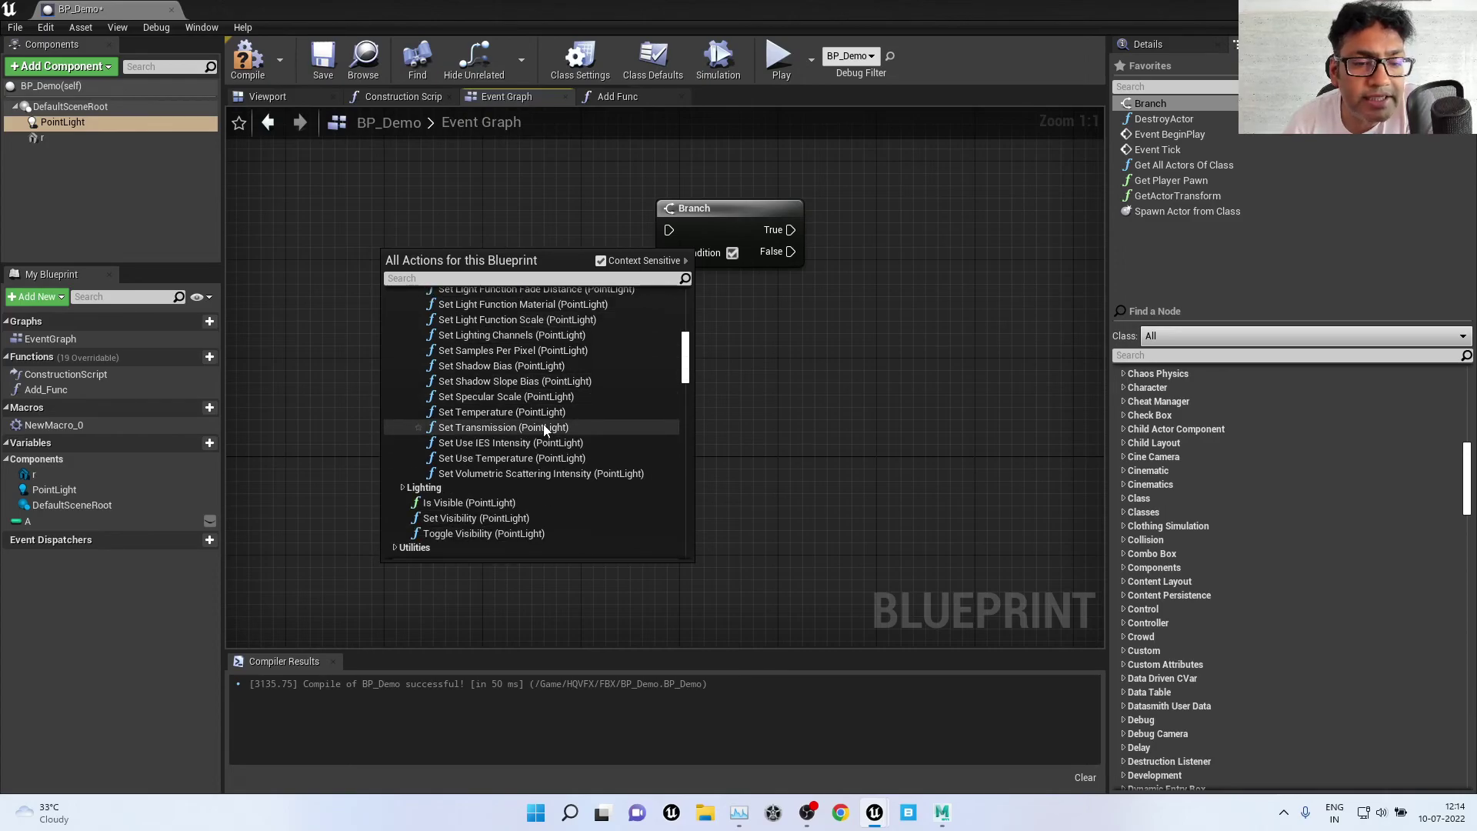
scroll(543, 428, "down", 2)
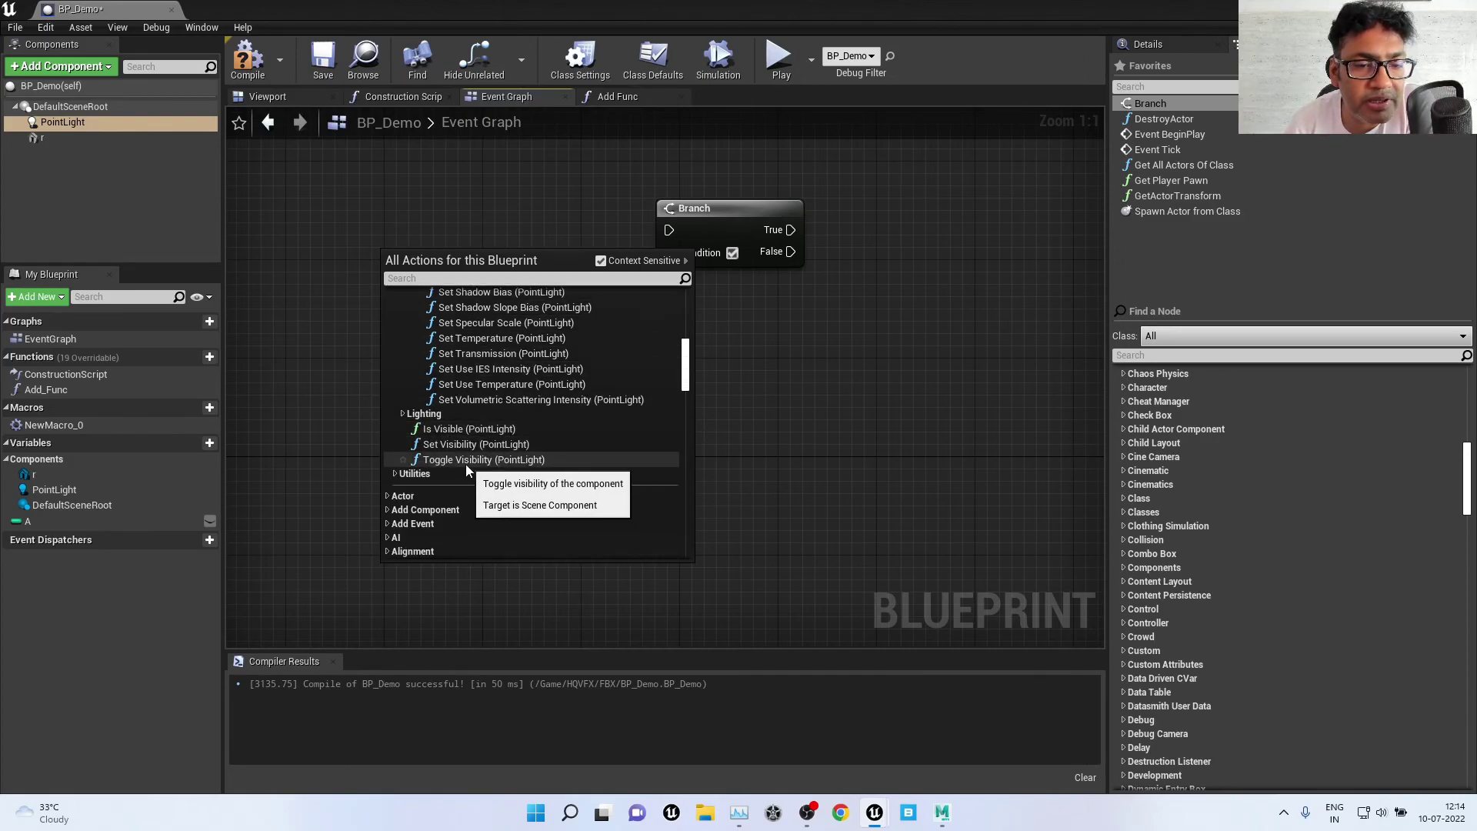
left_click(395, 473)
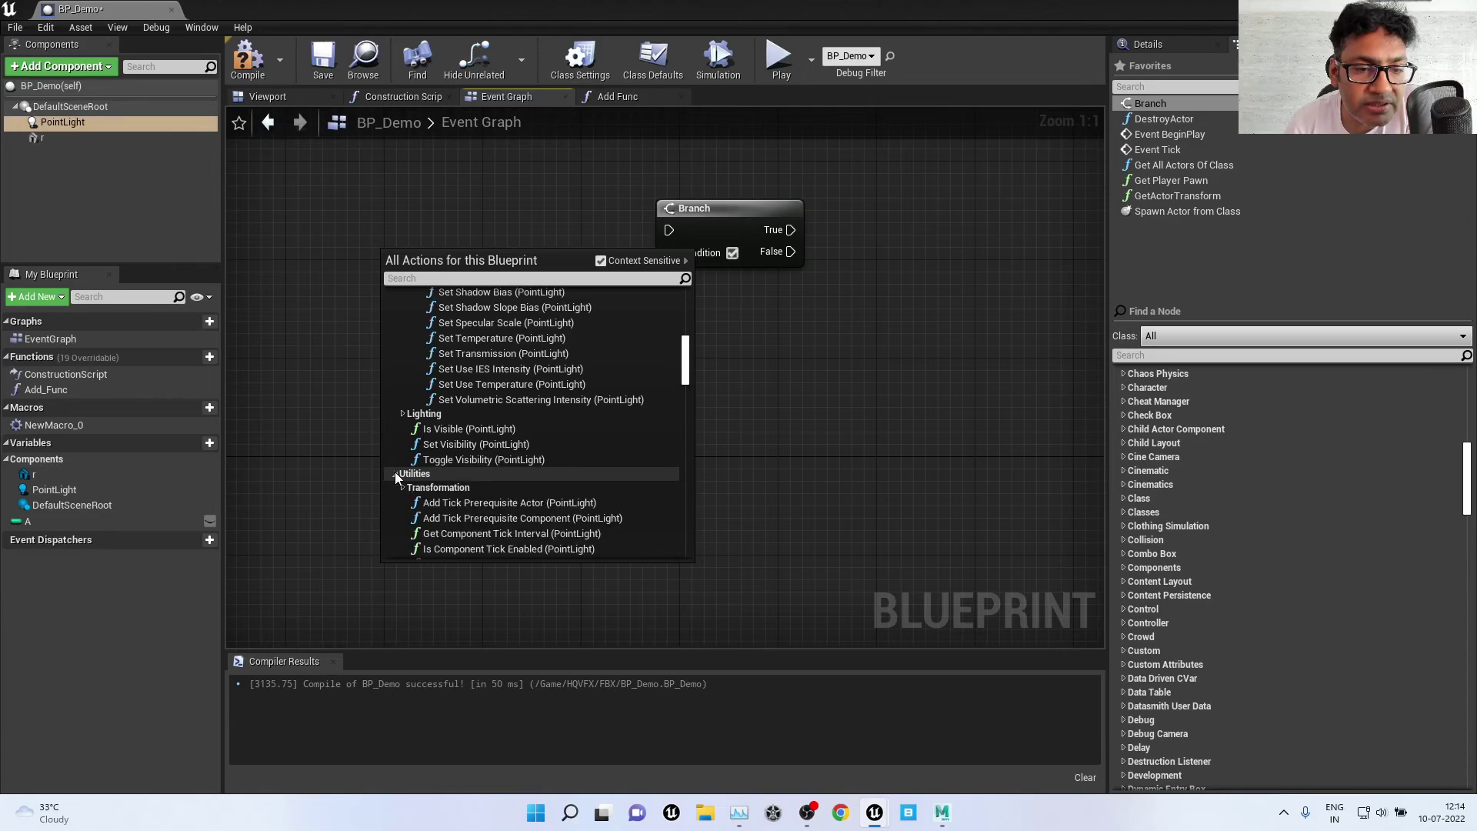
left_click(465, 428)
Step: Wire Is Visible's Return Value into the Branch Condition and tidy the Point Light and Is Visible nodes
right_click_drag(481, 442, 635, 509)
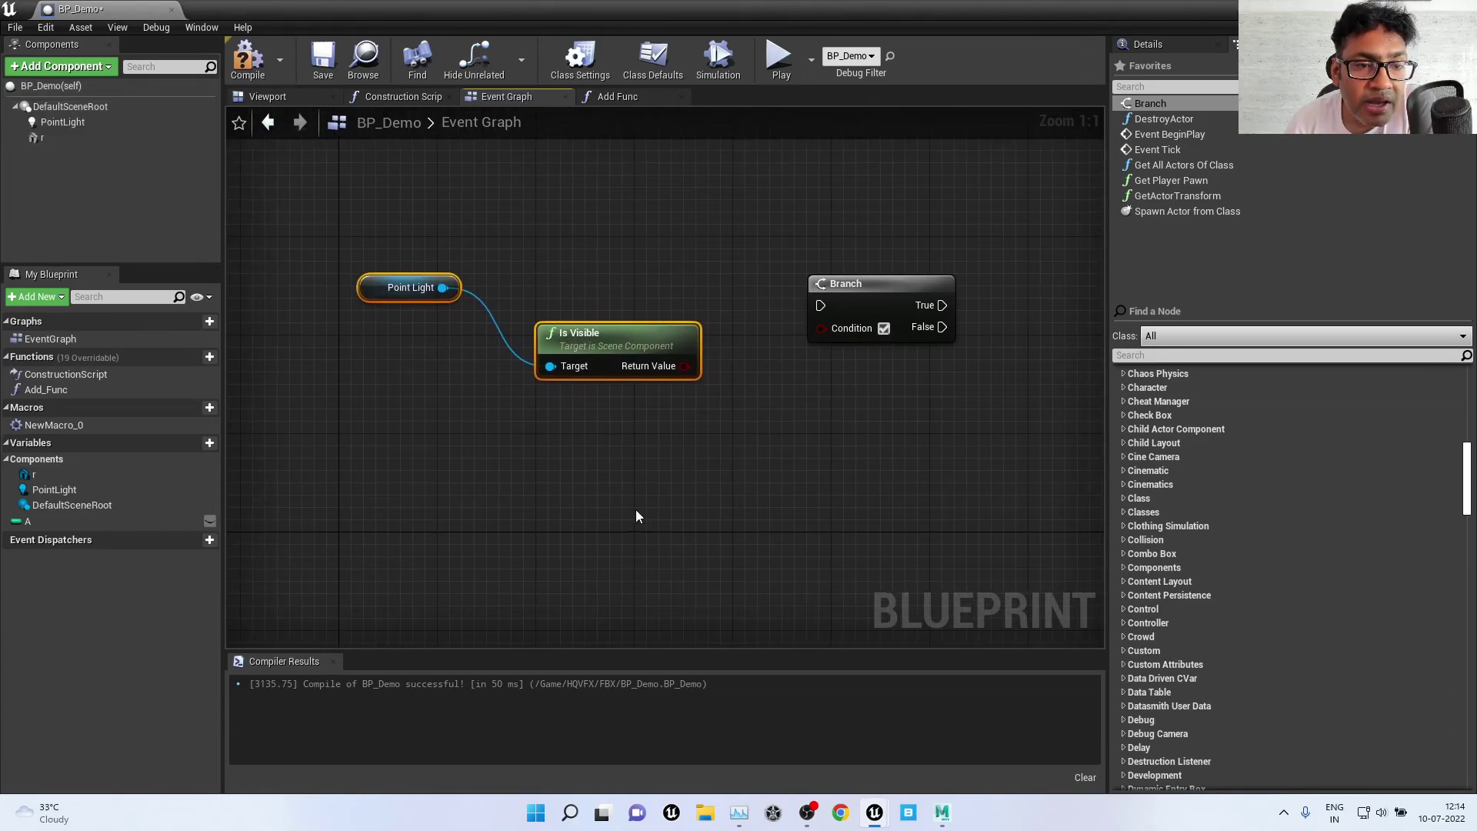
left_click_drag(442, 288, 389, 255)
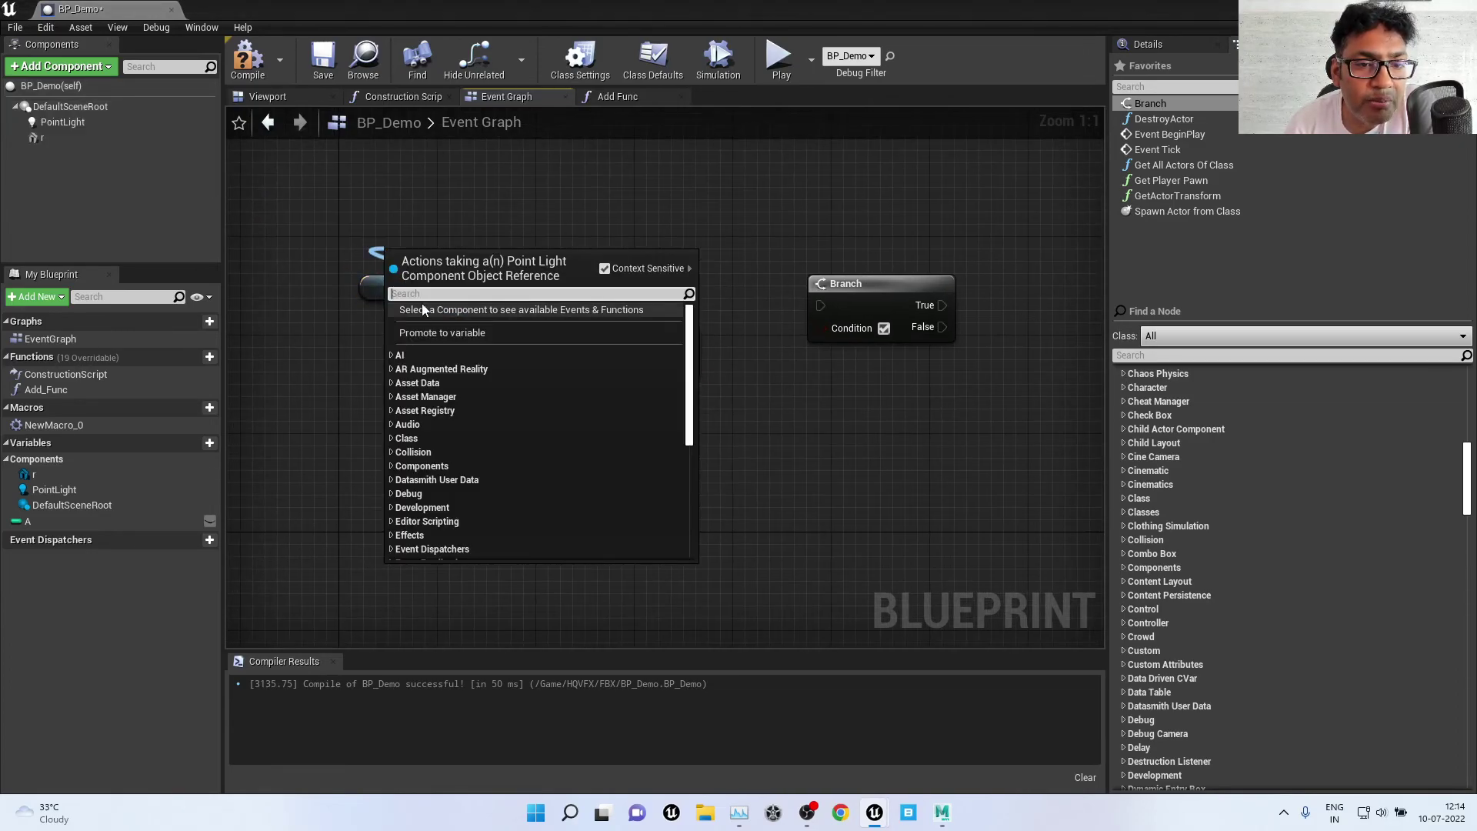
left_click(323, 392)
left_click_drag(607, 360, 619, 298)
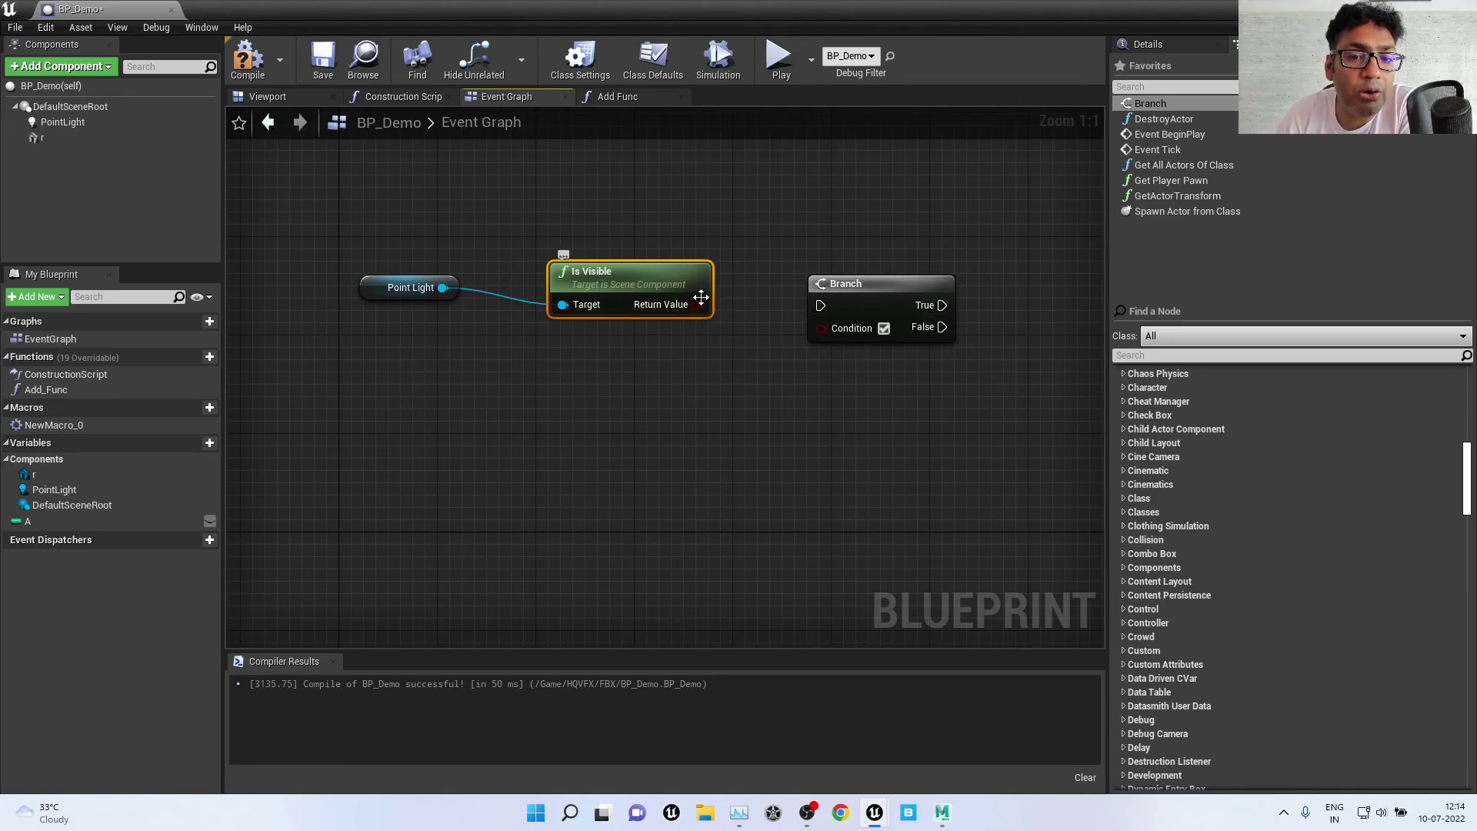
left_click_drag(697, 305, 820, 326)
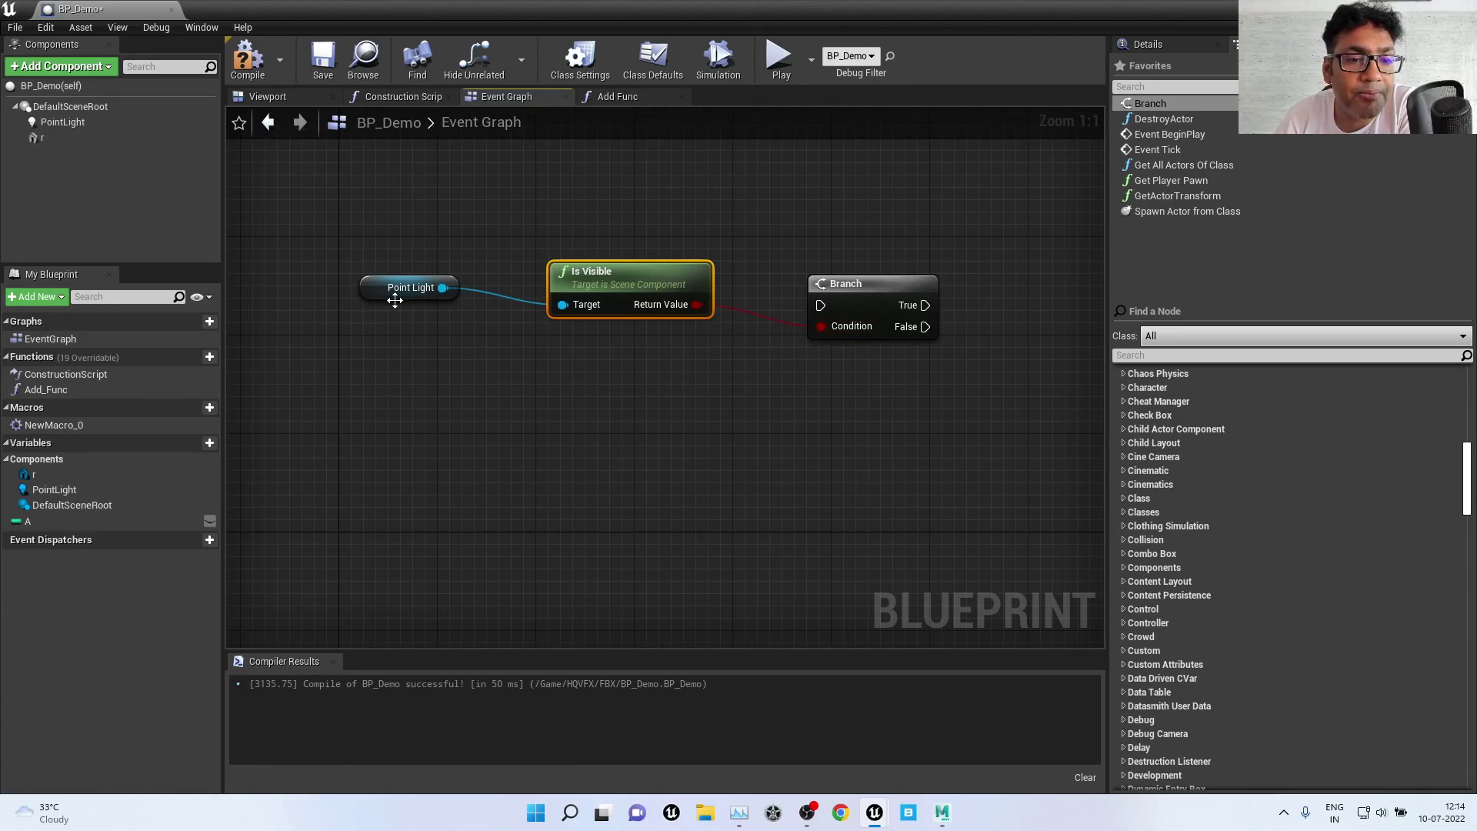
left_click_drag(395, 300, 302, 213)
left_click_drag(655, 279, 617, 353)
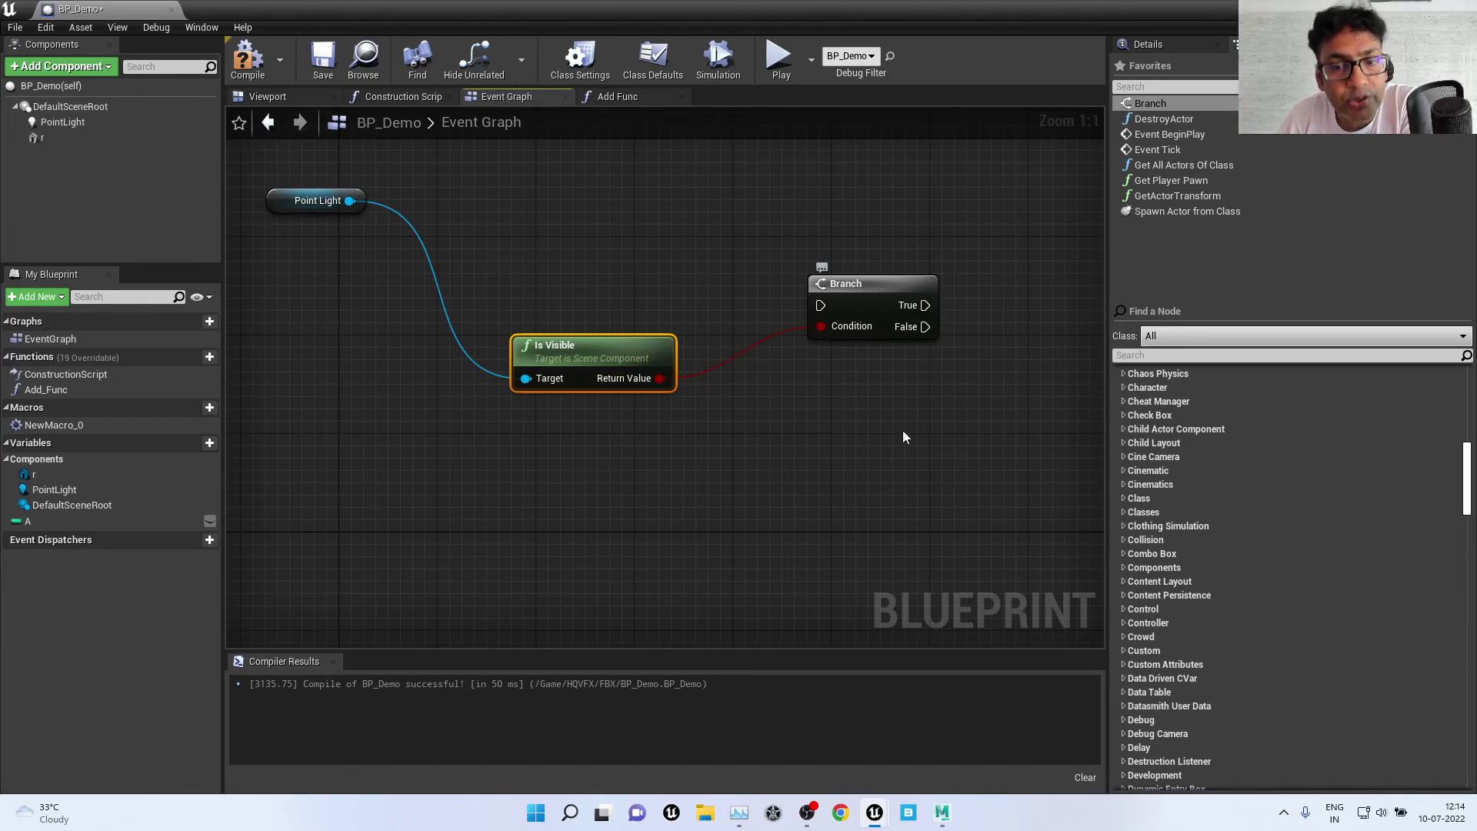
Step: Reposition the Branch node slightly up and to the left
right_click_drag(903, 428, 668, 474)
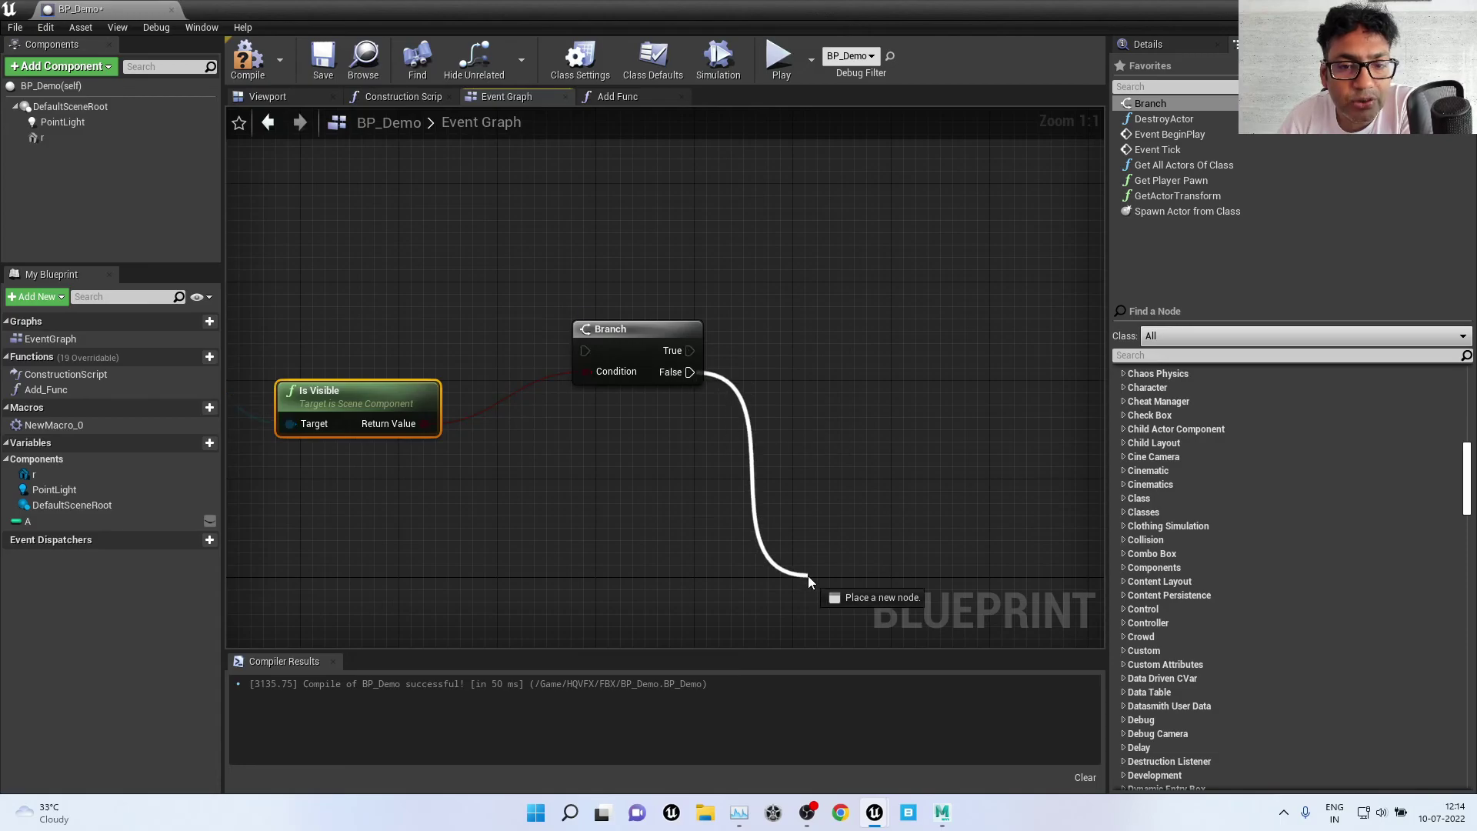
left_click_drag(689, 373, 807, 576)
left_click(702, 396)
right_click_drag(658, 380, 884, 412)
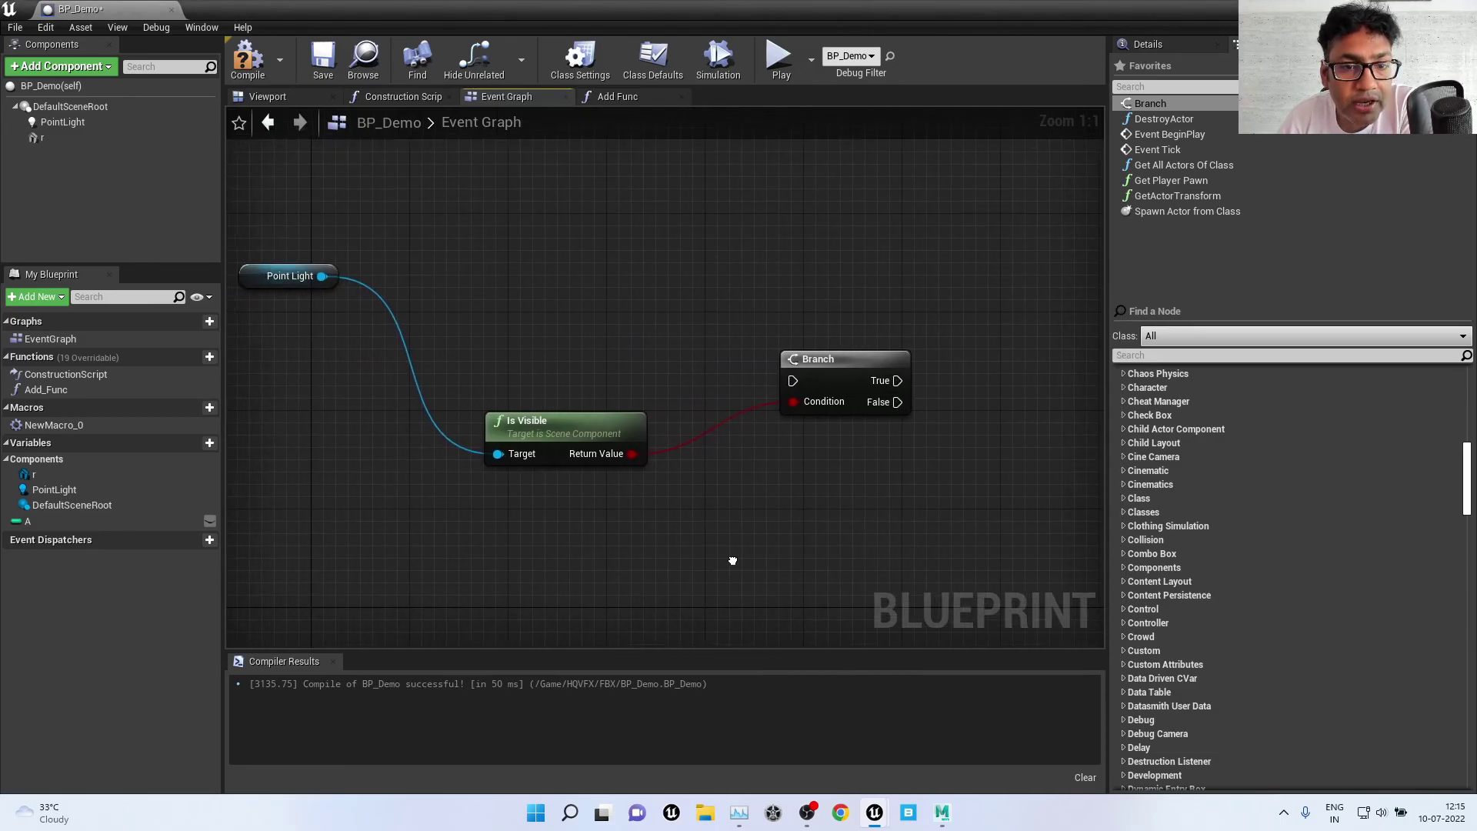
left_click_drag(865, 372, 841, 225)
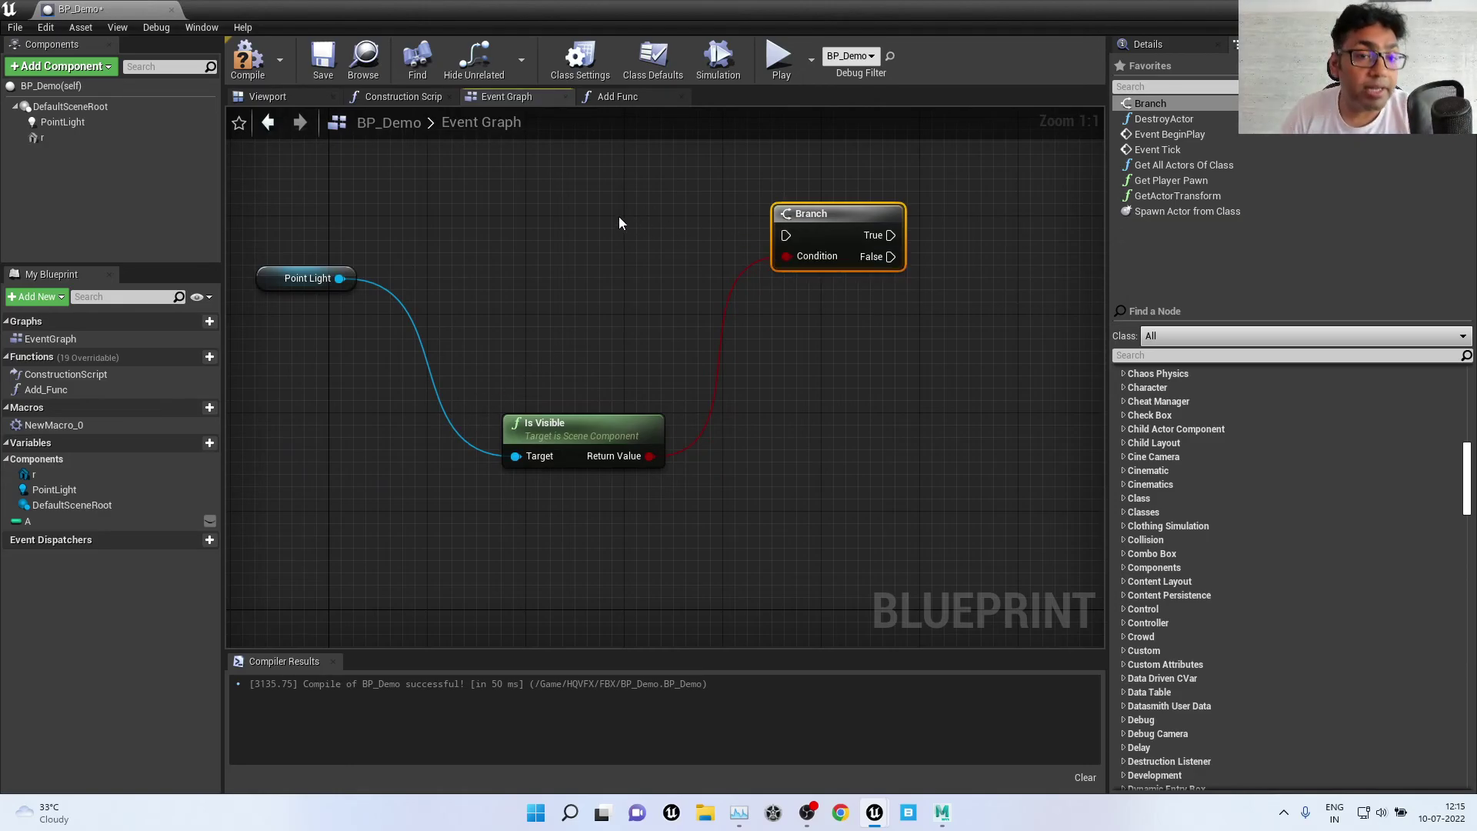
left_click(514, 260)
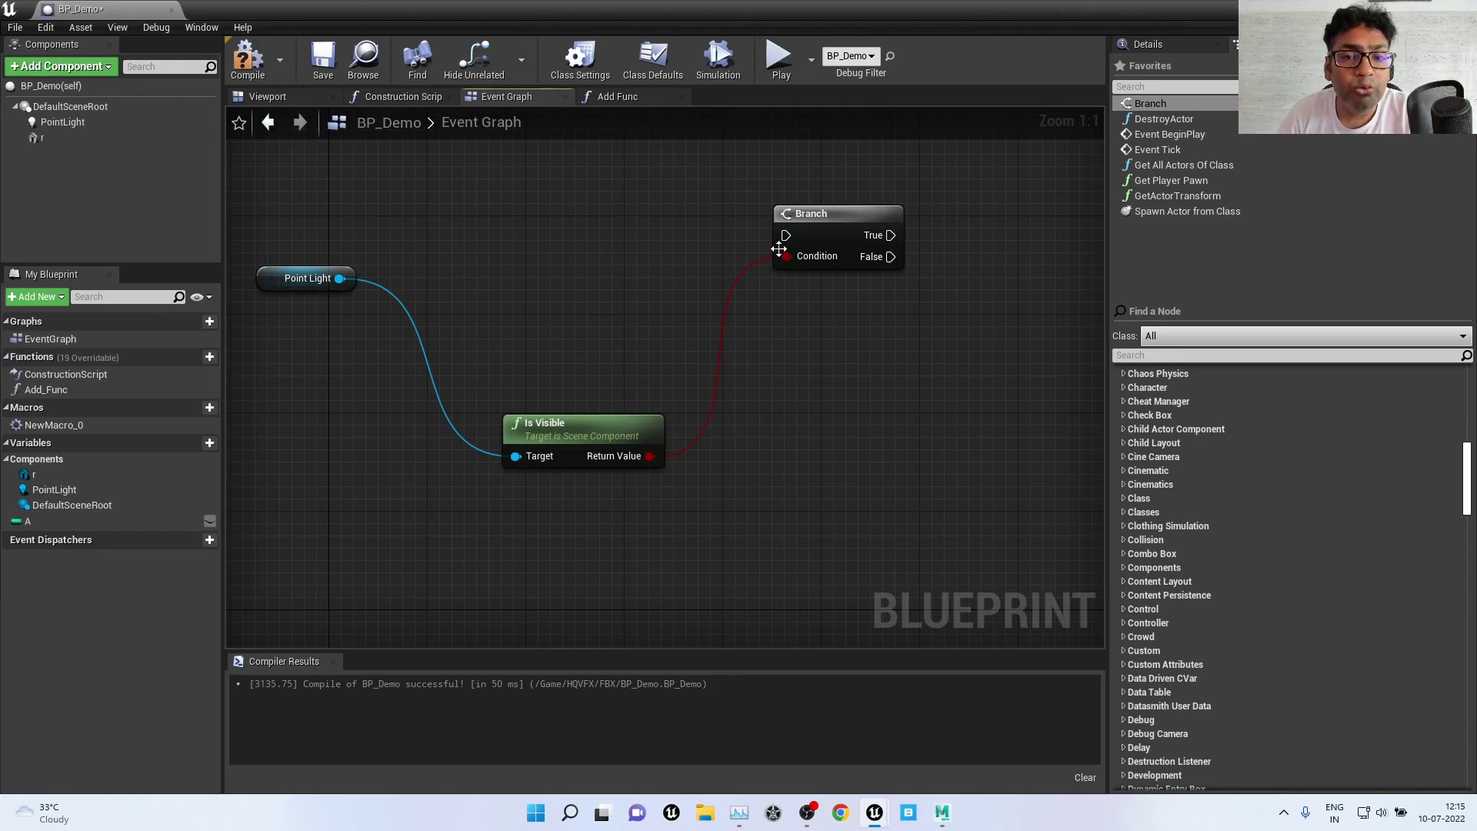
left_click_drag(829, 215, 755, 227)
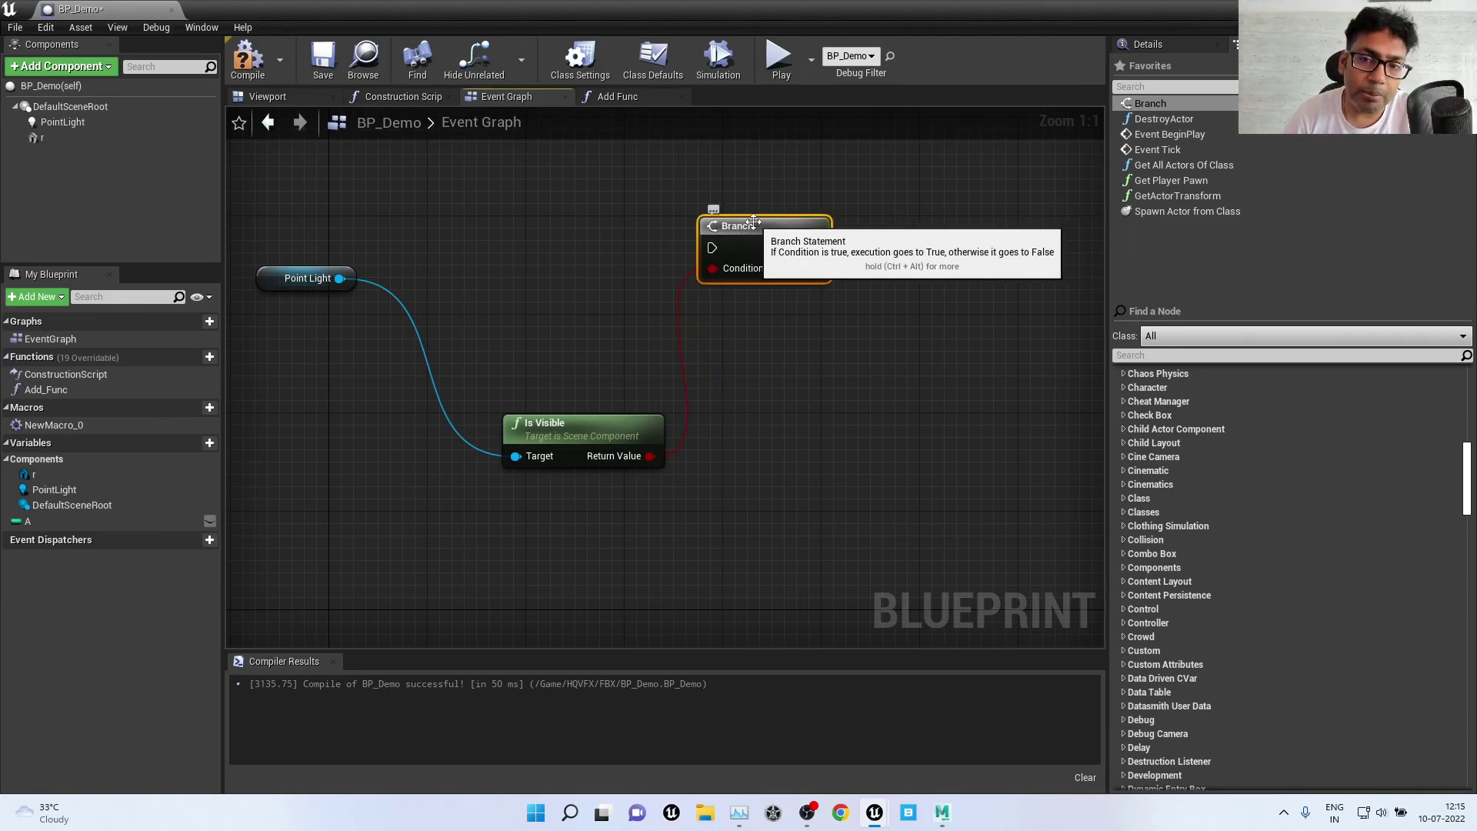
left_click(822, 386)
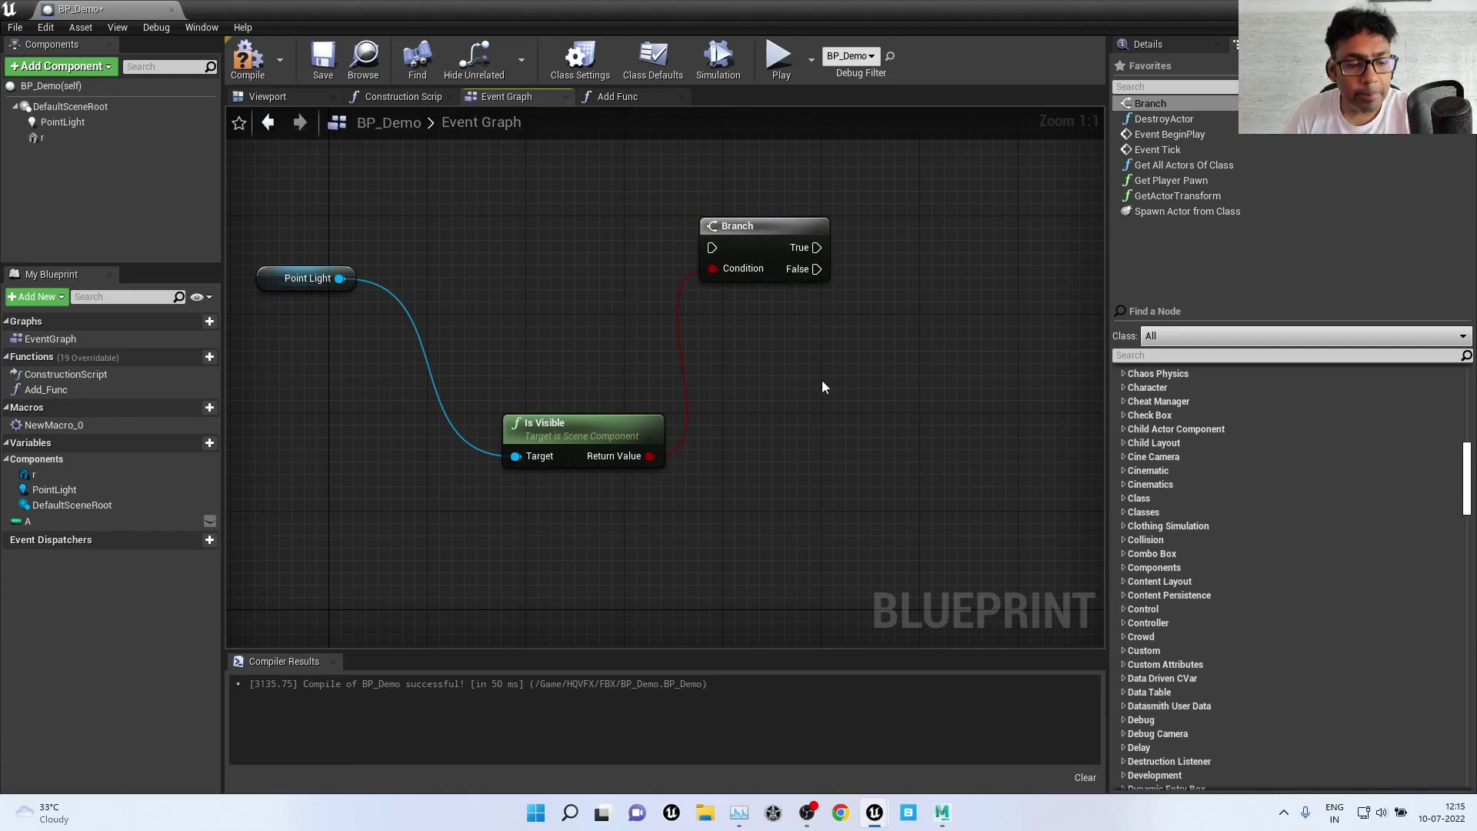
Step: Add a For Each Loop node via a 'for' search and place it beside the Branch
right_click(823, 386)
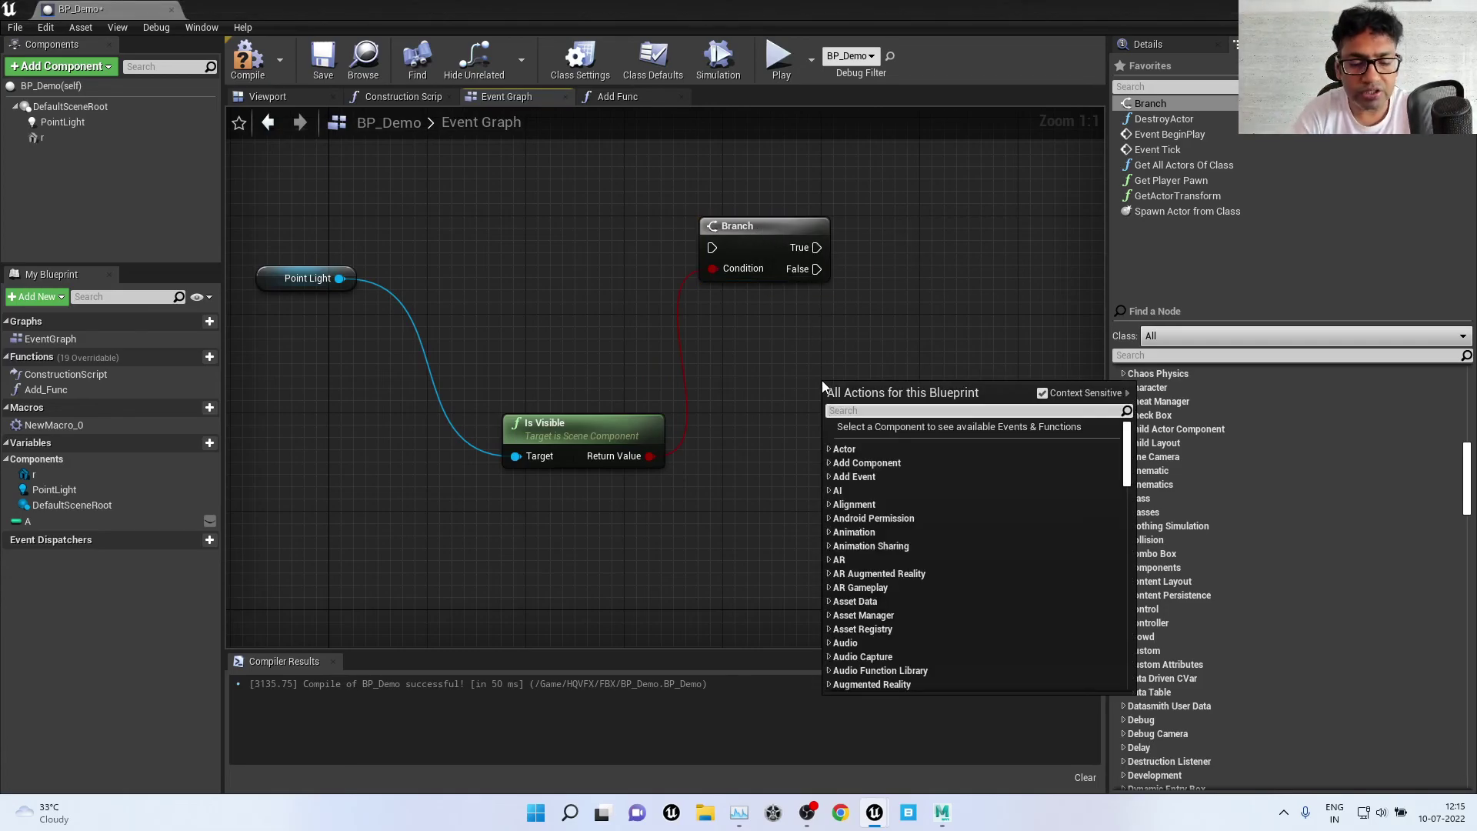
type("for")
left_click(921, 561)
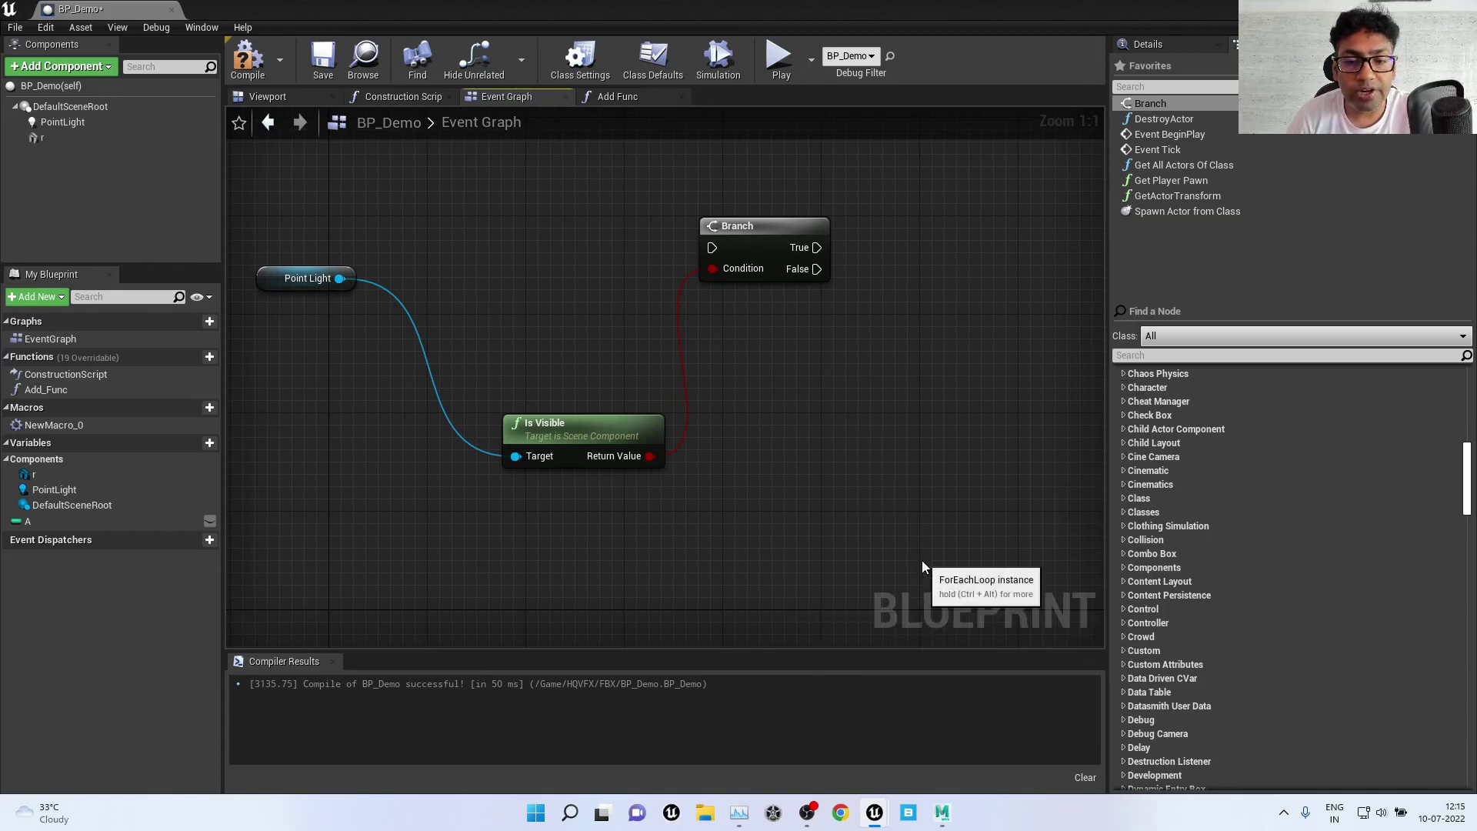
left_click_drag(887, 378, 789, 305)
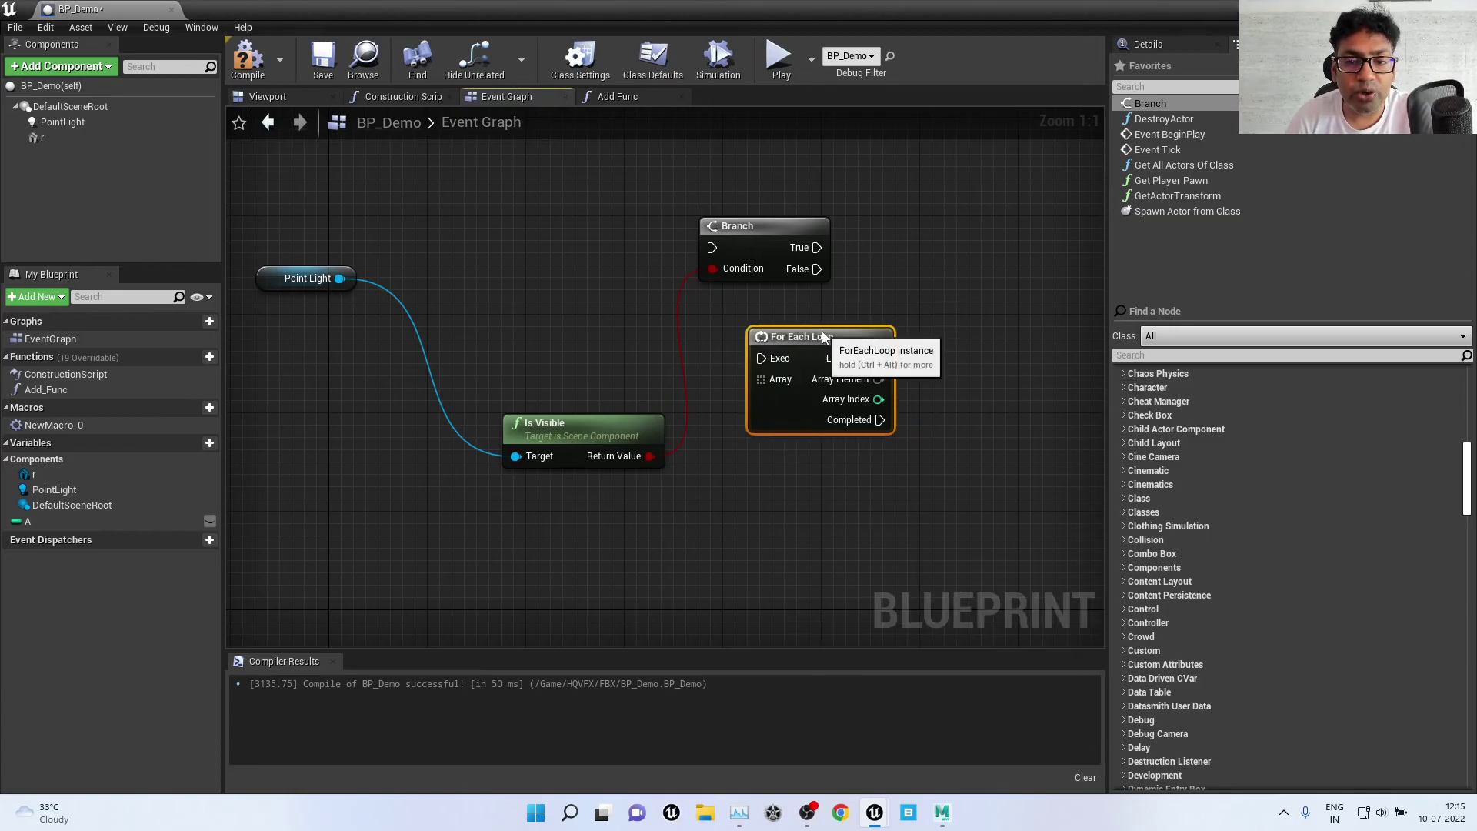
left_click(879, 466)
Step: Move the For Each Loop right of the Branch, then show the Construction Script graph
right_click(879, 467)
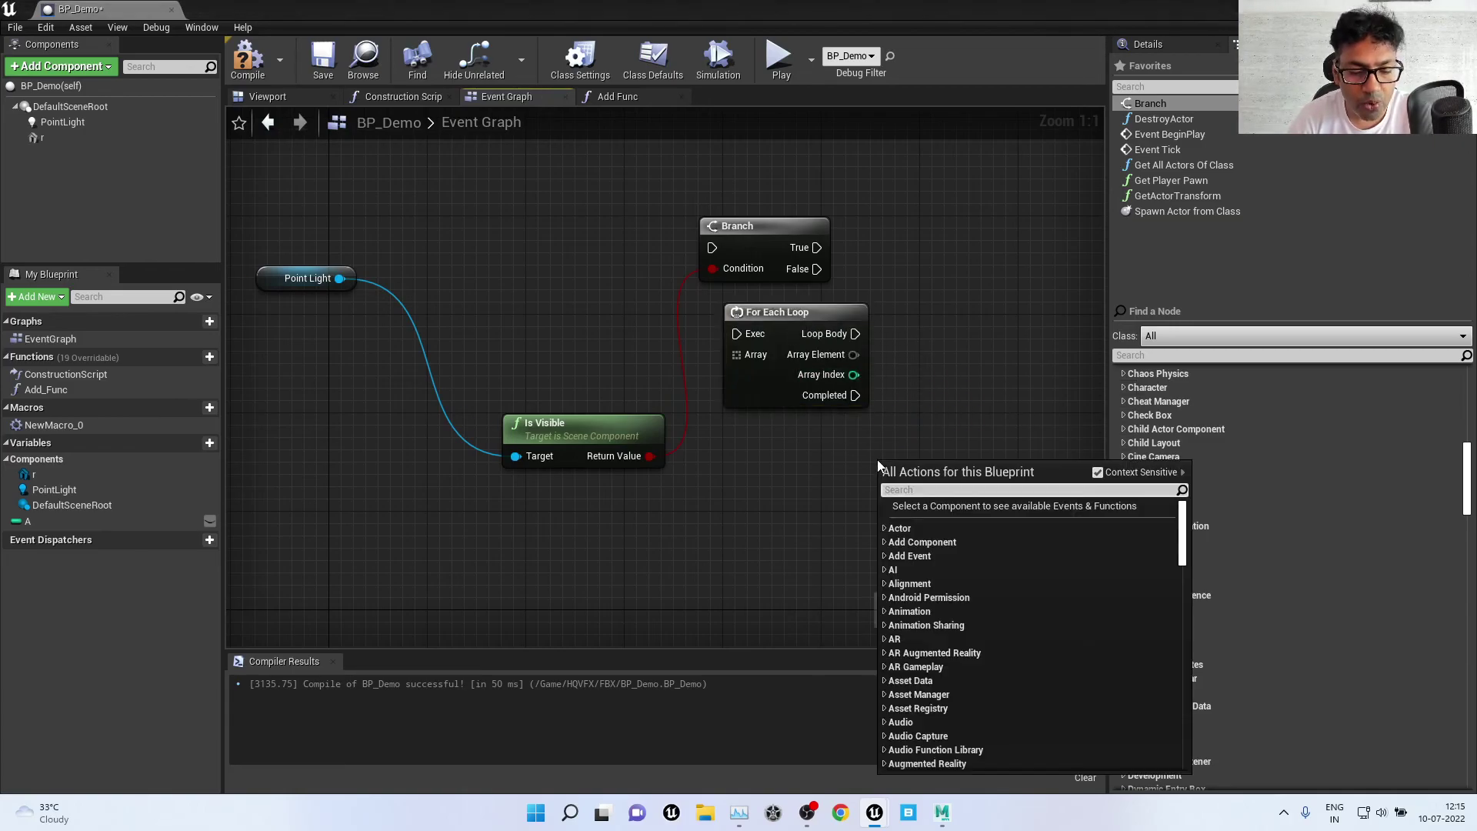
type("for")
scroll(1074, 556, "down", 3)
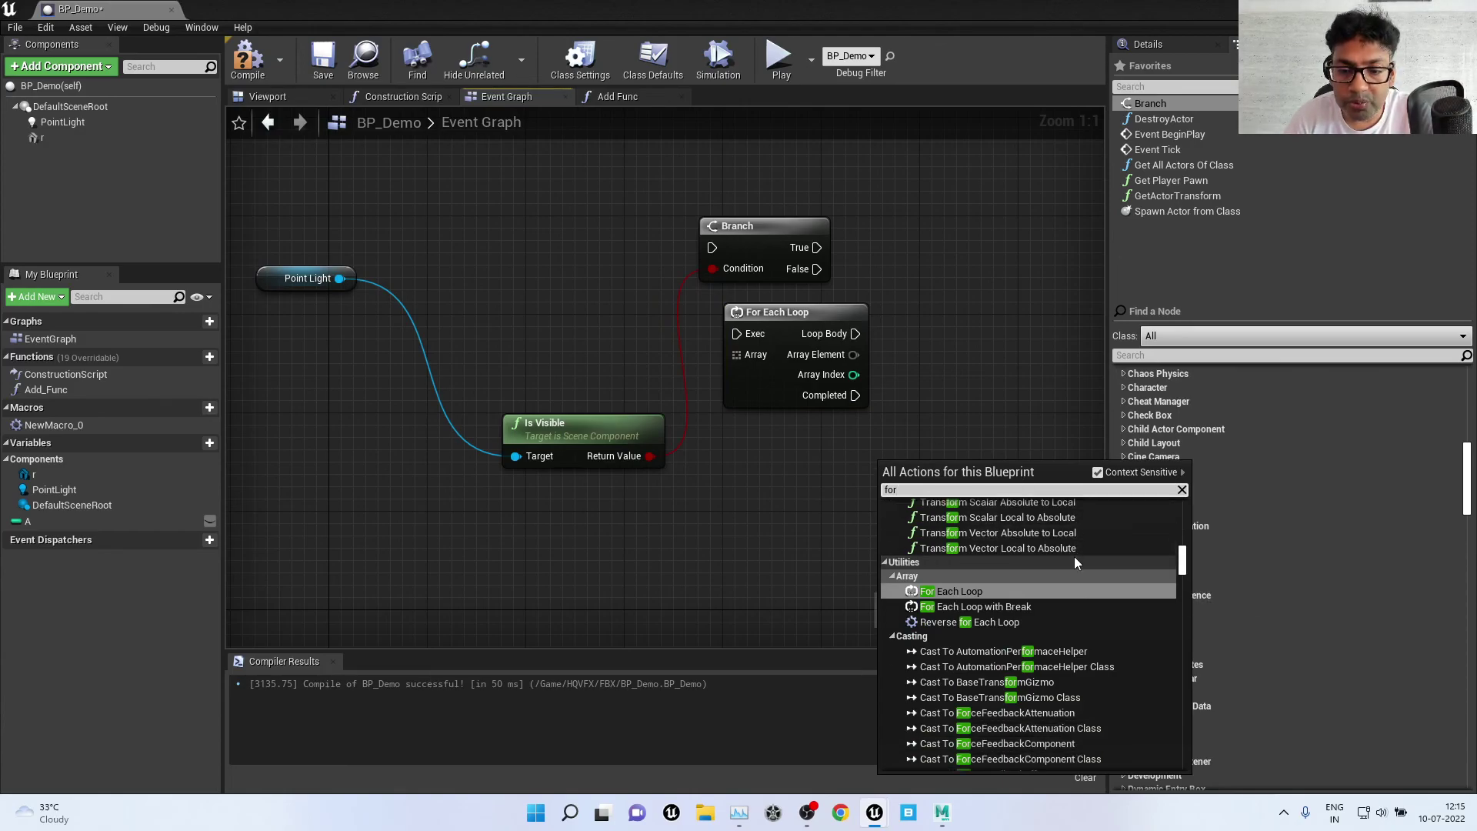
scroll(1074, 556, "up", 6)
scroll(1073, 556, "up", 3)
scroll(1074, 556, "up", 3)
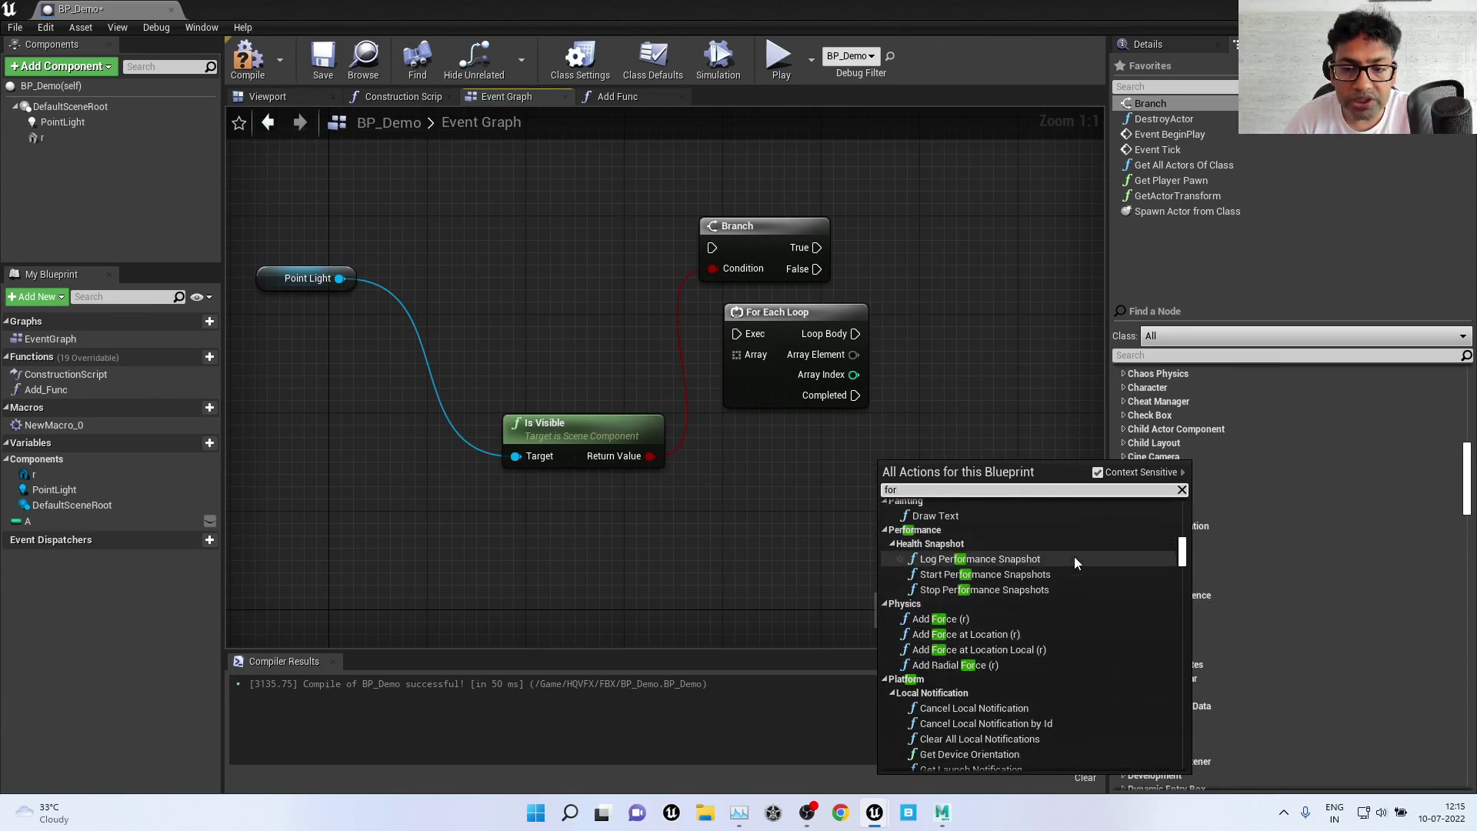
scroll(1074, 556, "up", 2)
scroll(1074, 556, "up", 3)
scroll(1074, 556, "up", 5)
scroll(1074, 556, "up", 3)
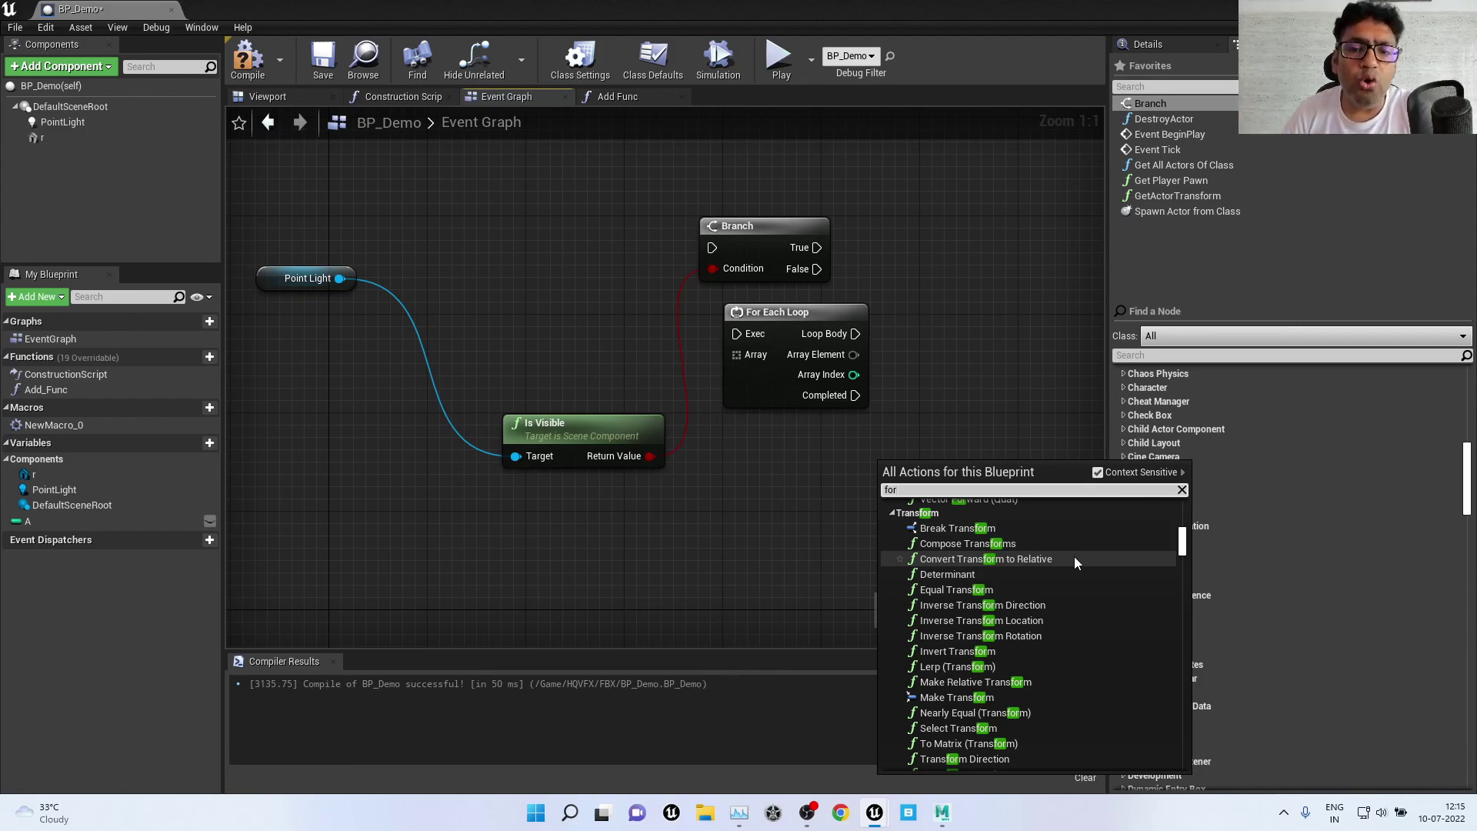
left_click(817, 413)
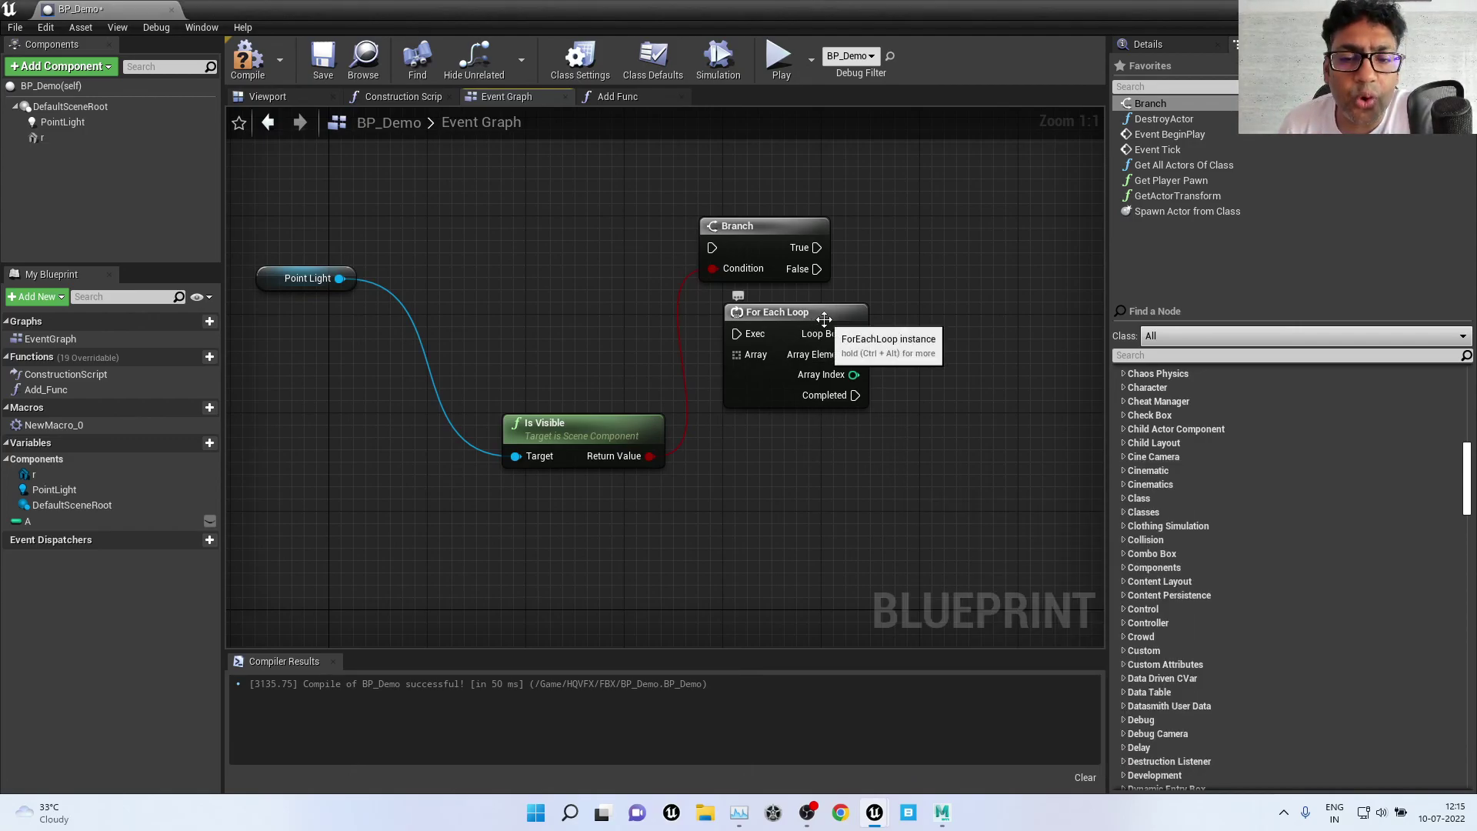
left_click_drag(816, 312, 950, 237)
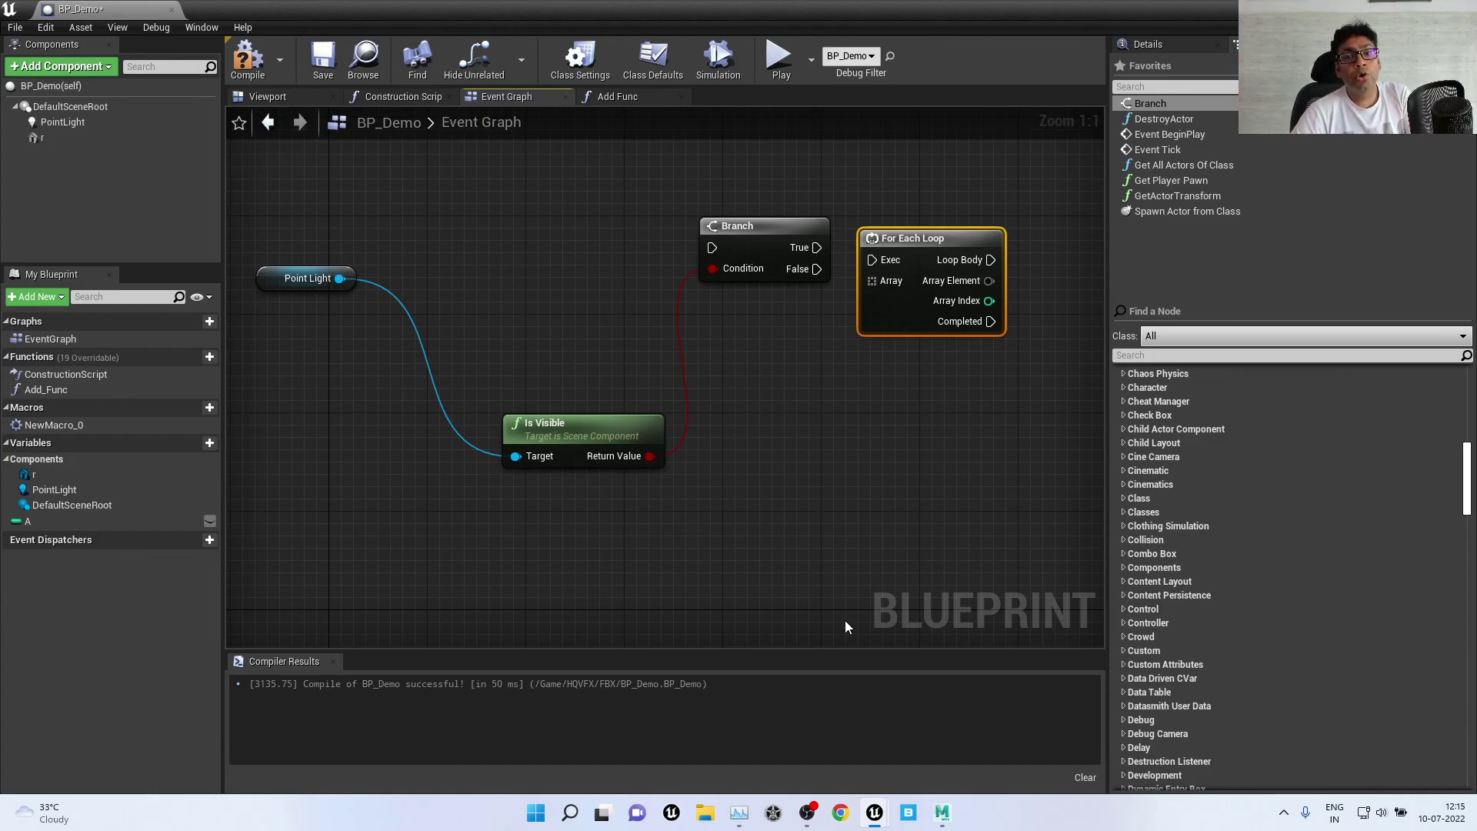
left_click(896, 531)
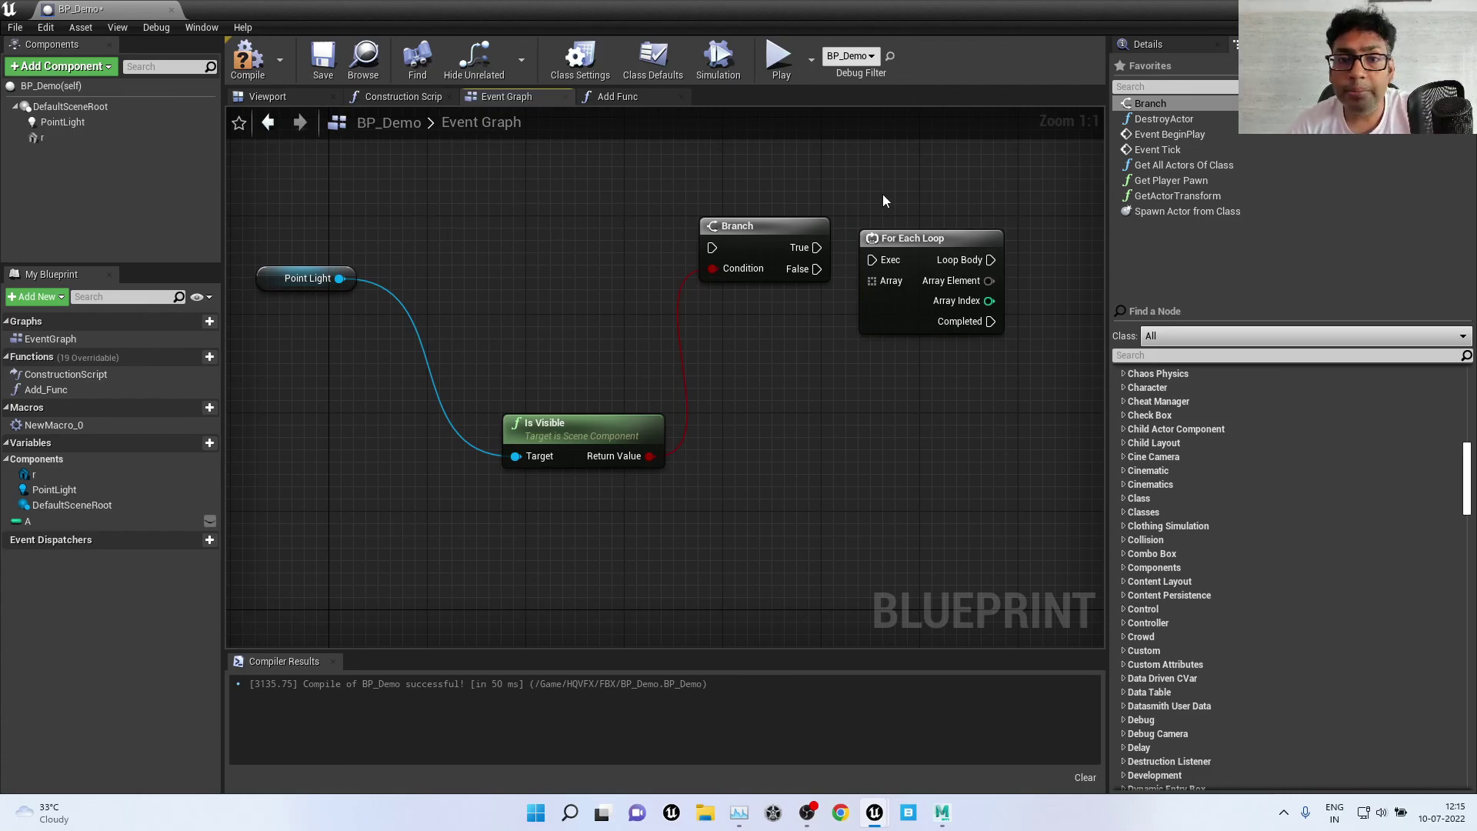
left_click(400, 96)
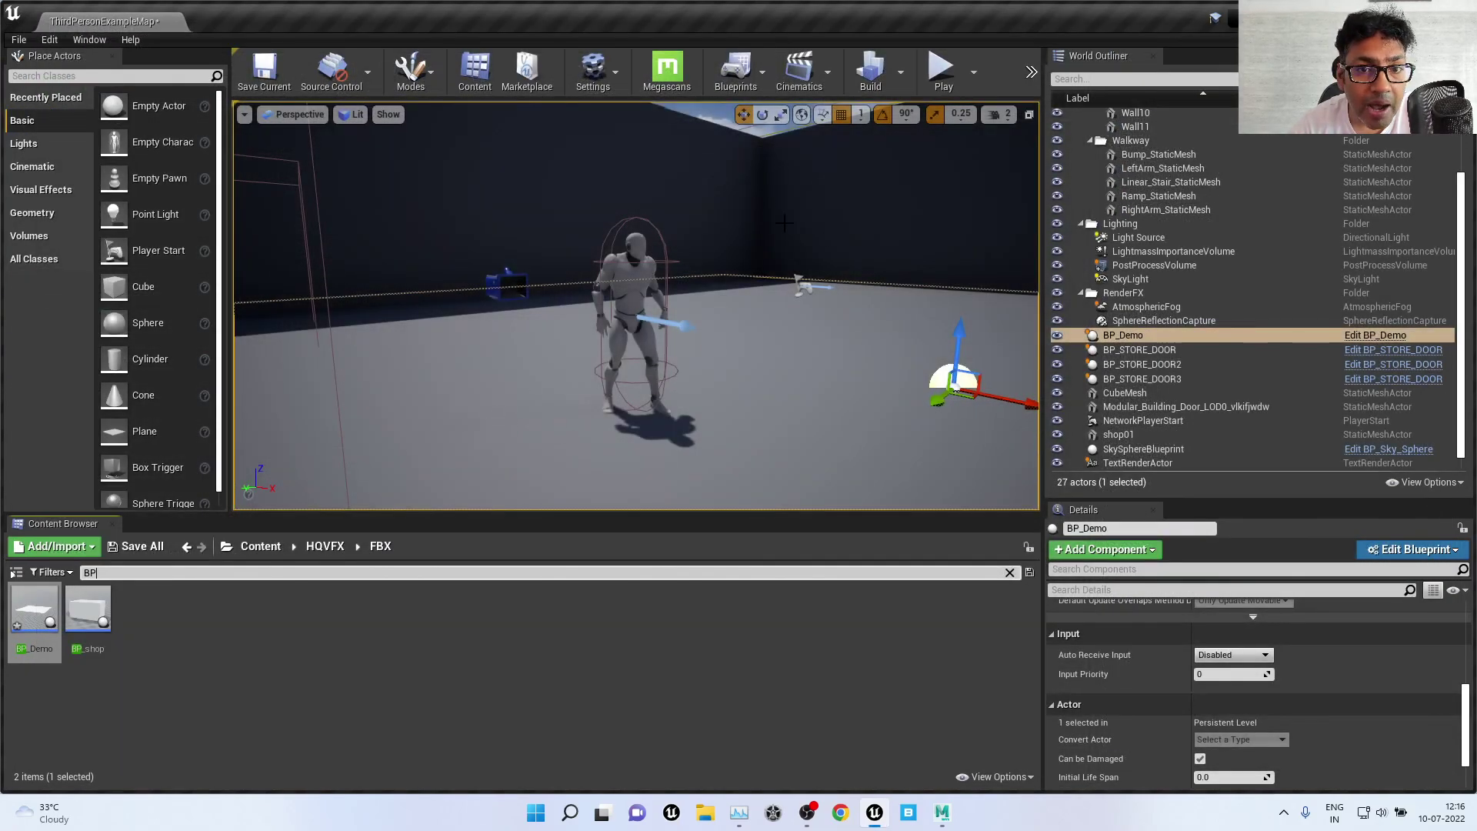
Step: Select Wall10 and frame it from an overhead view in the level viewport
left_click(784, 223)
key("f")
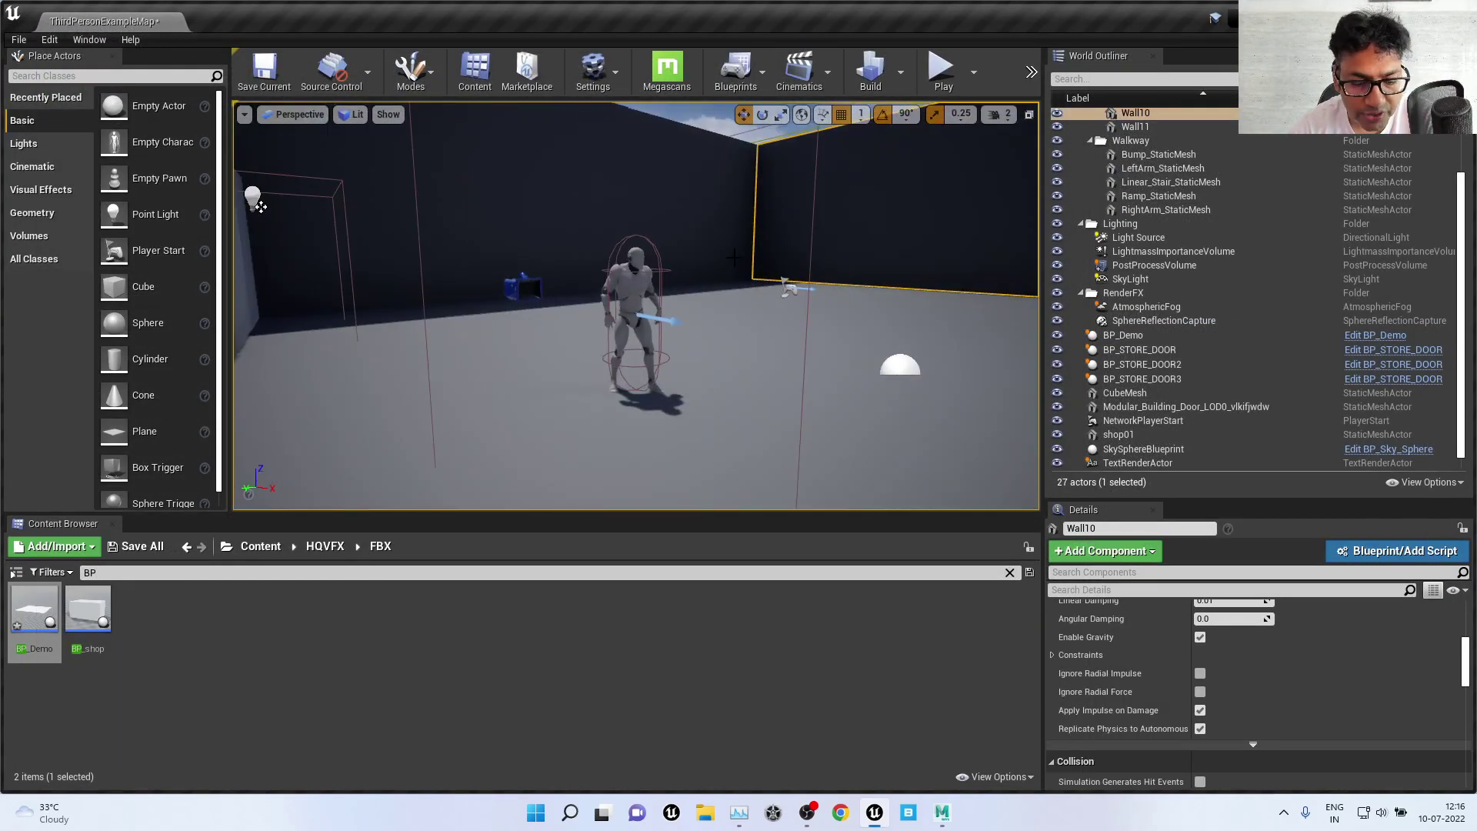
right_click_drag(638, 308, 638, 254)
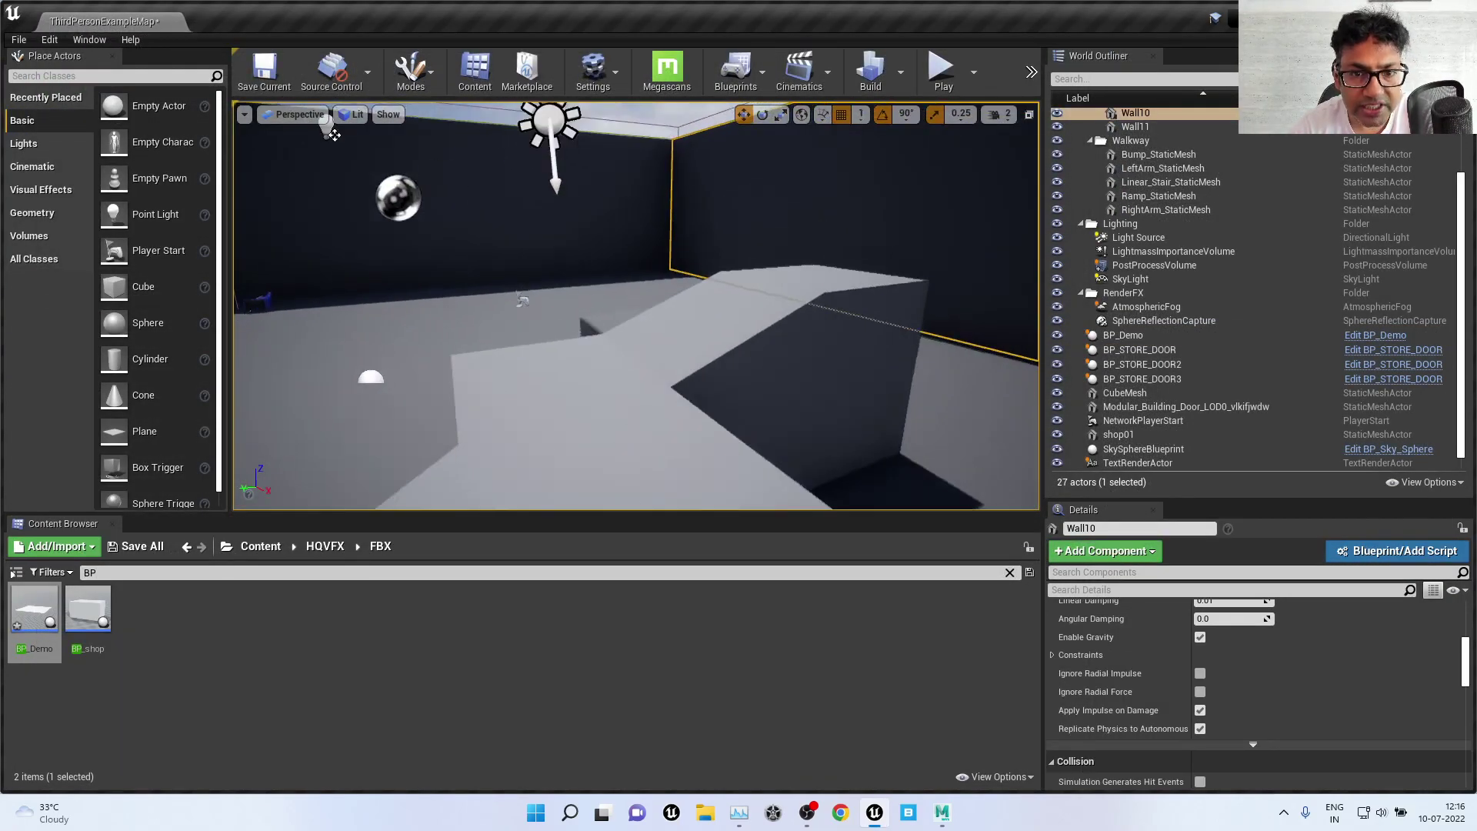
Step: Play-test the level, running the character past the wall through the pink-lit area, then stop
left_click(941, 71)
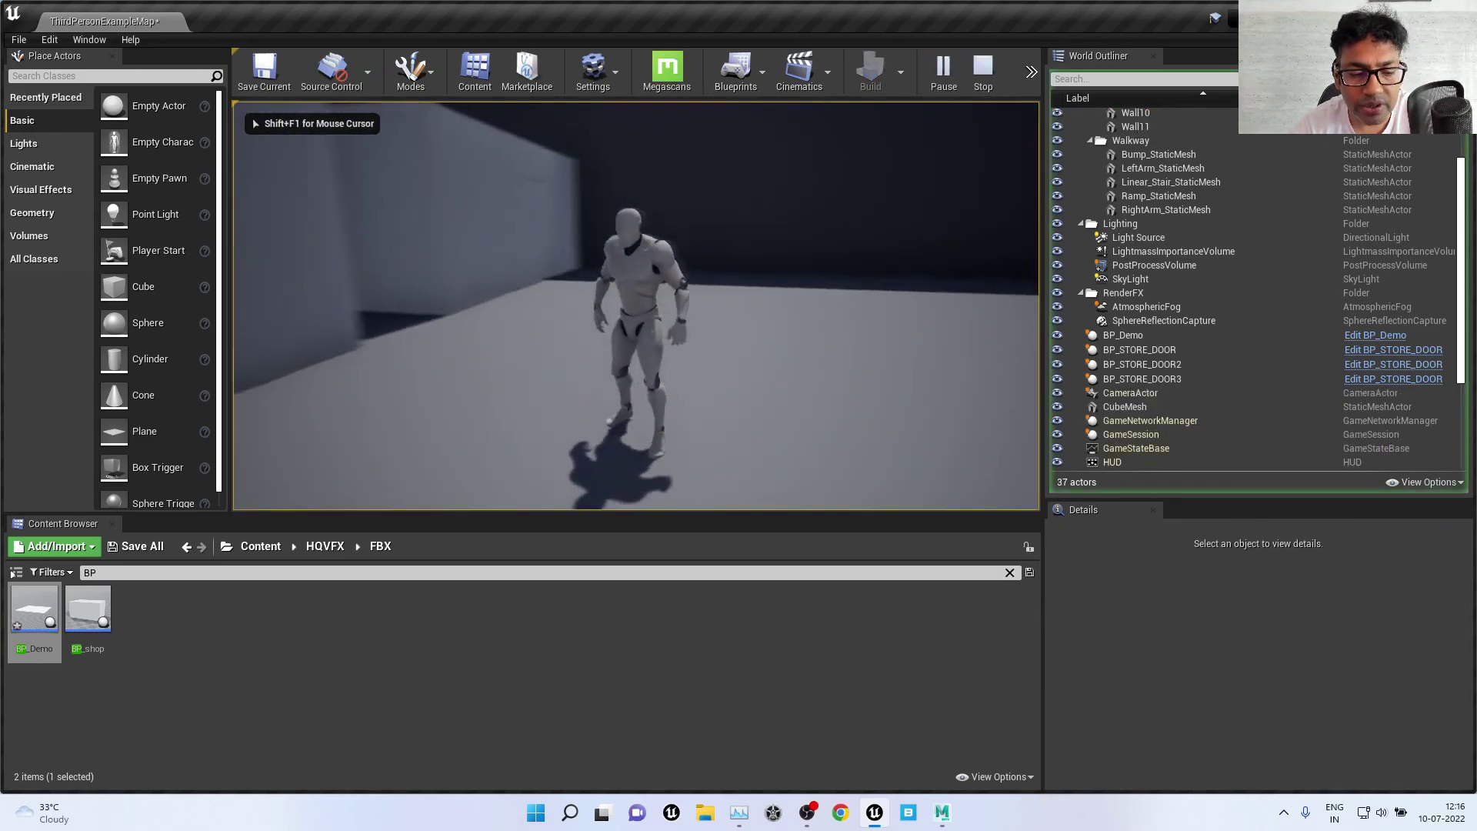
key("w")
key("w")
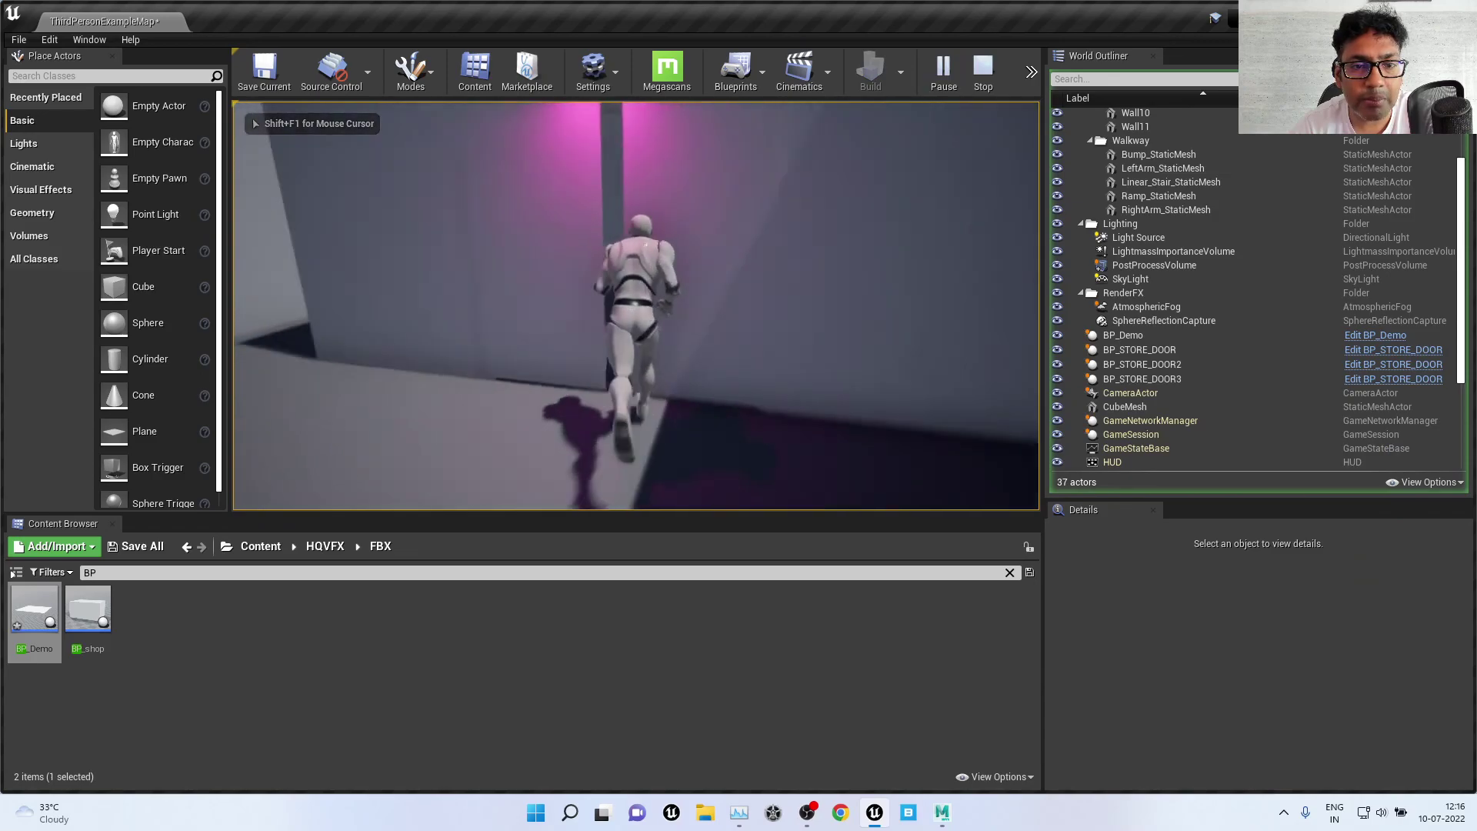
key("w")
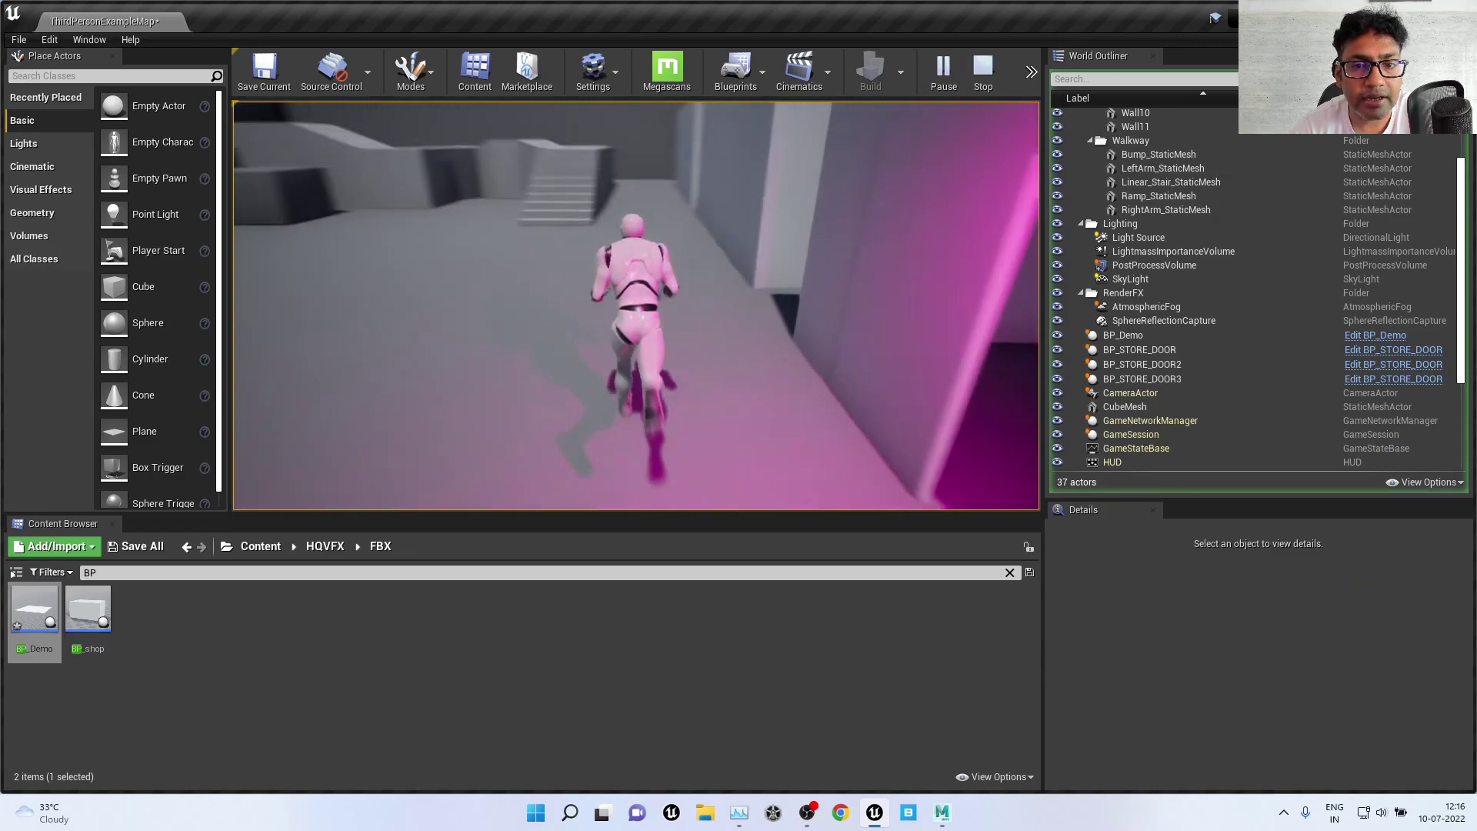
key("w")
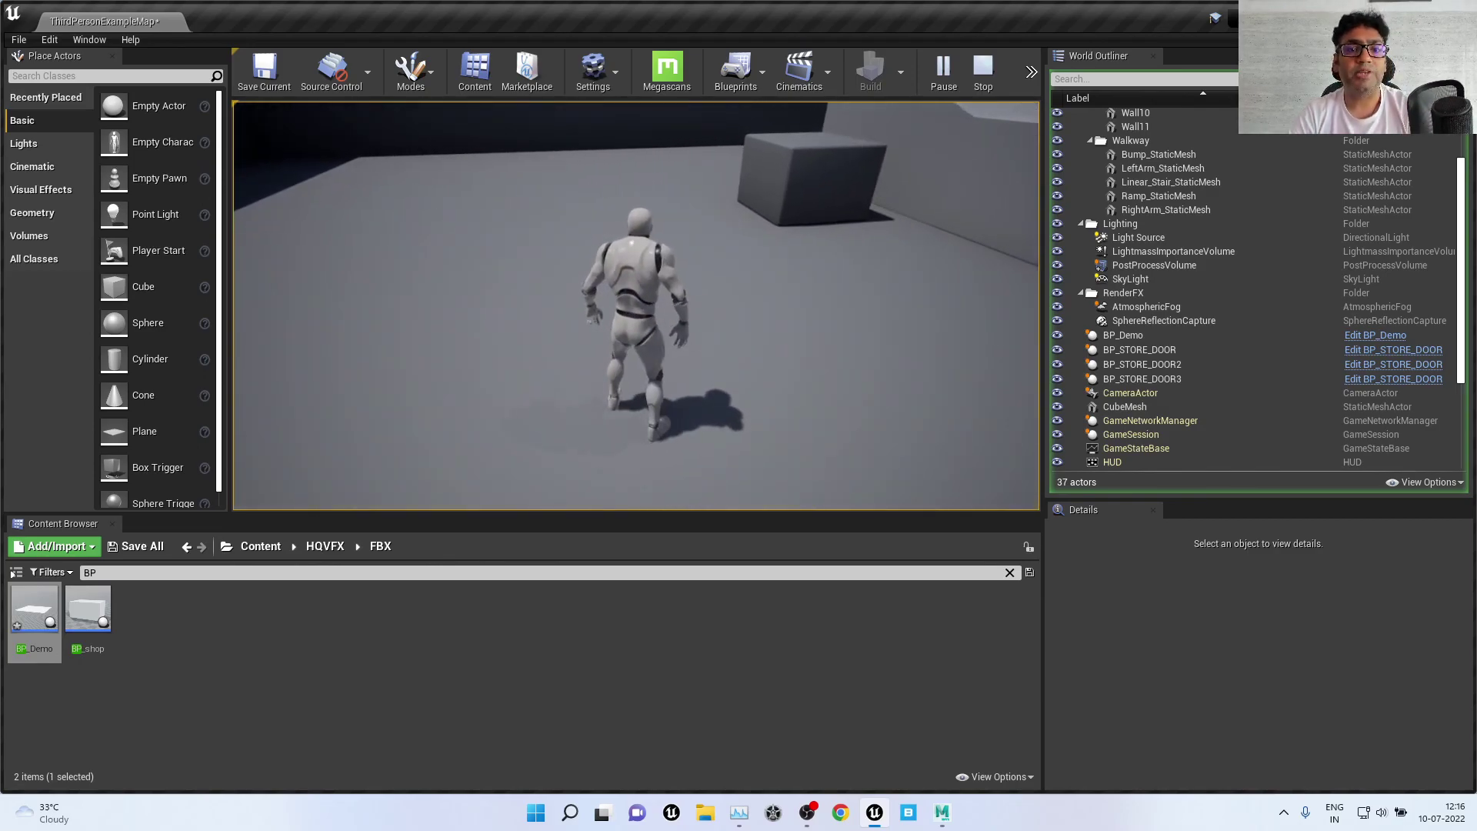
key("a")
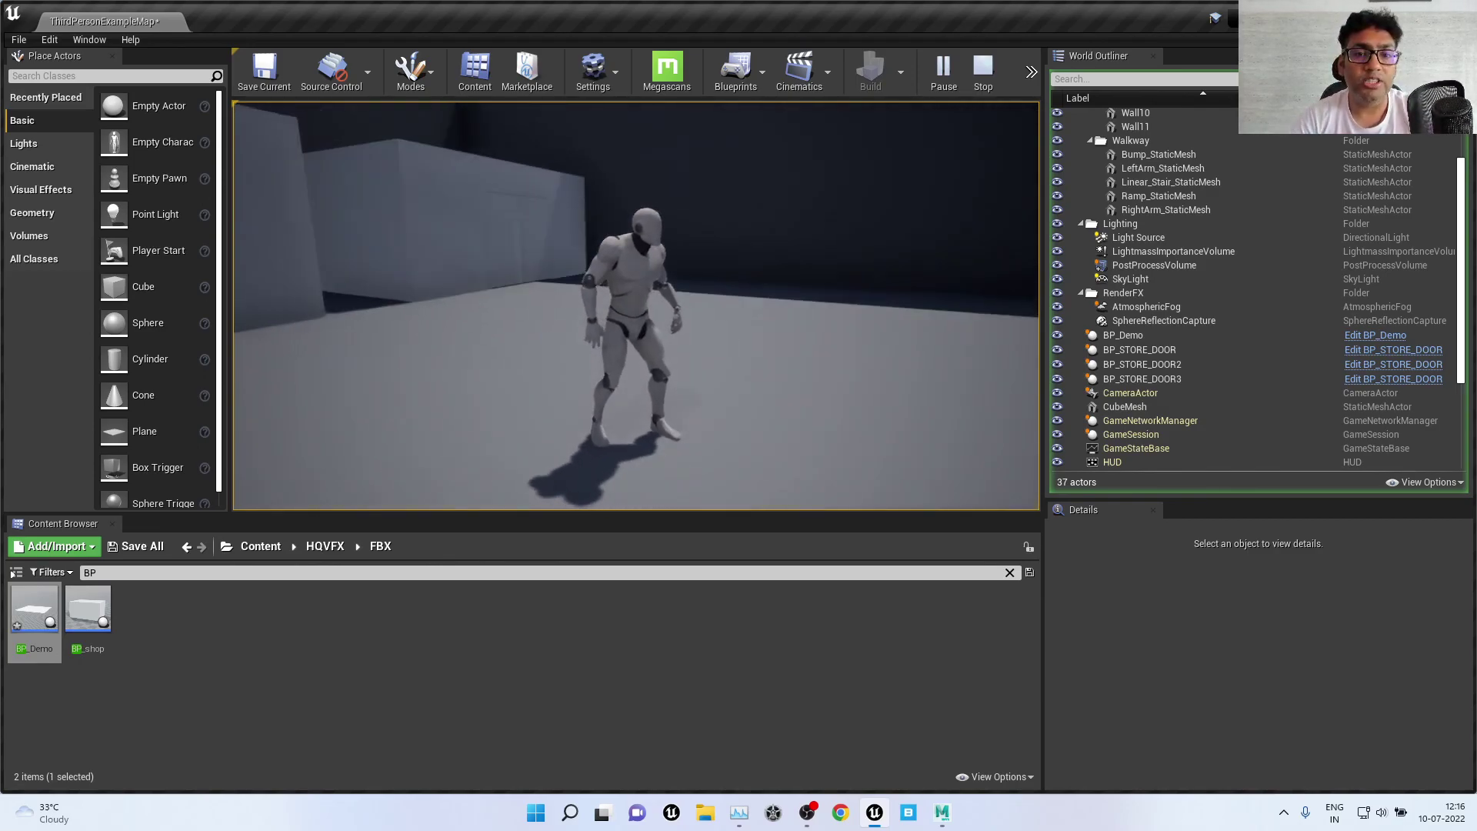
key("Escape")
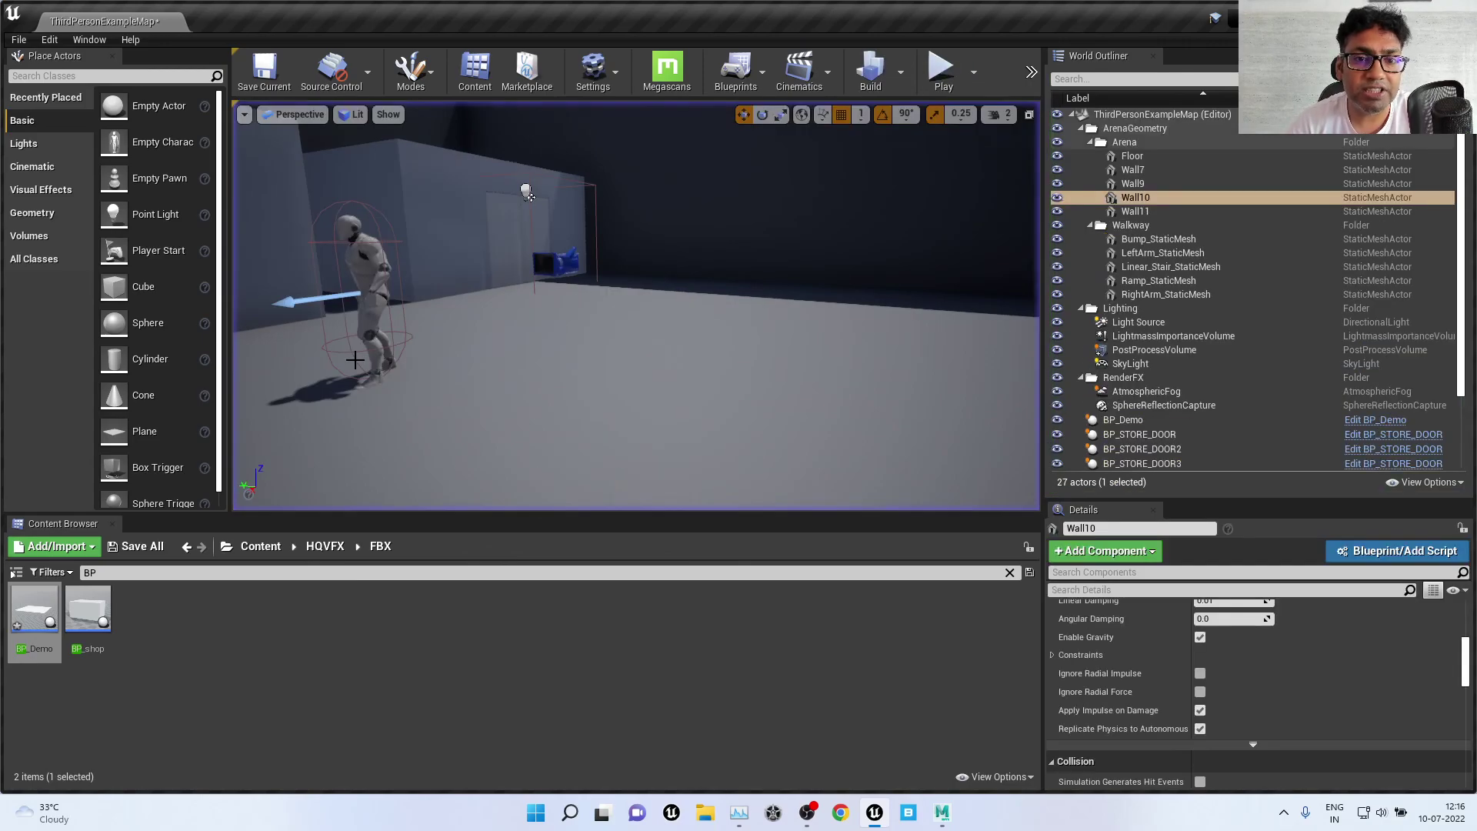